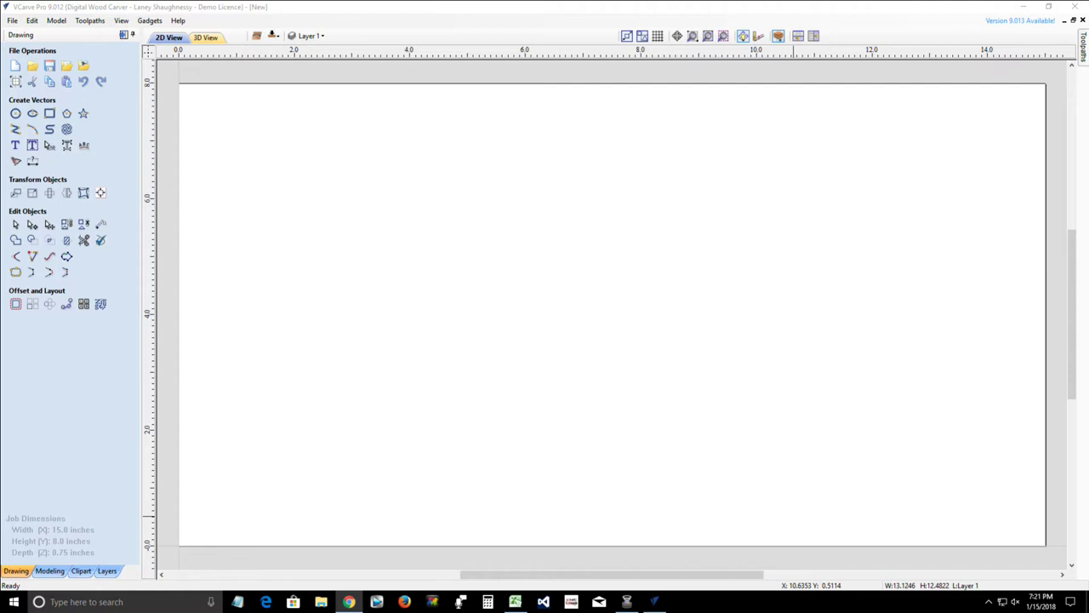
- Create a single-sided job with width 15.0, height 8.0 and thickness 0.75 inches
click(343, 255)
drag(343, 255, 499, 327)
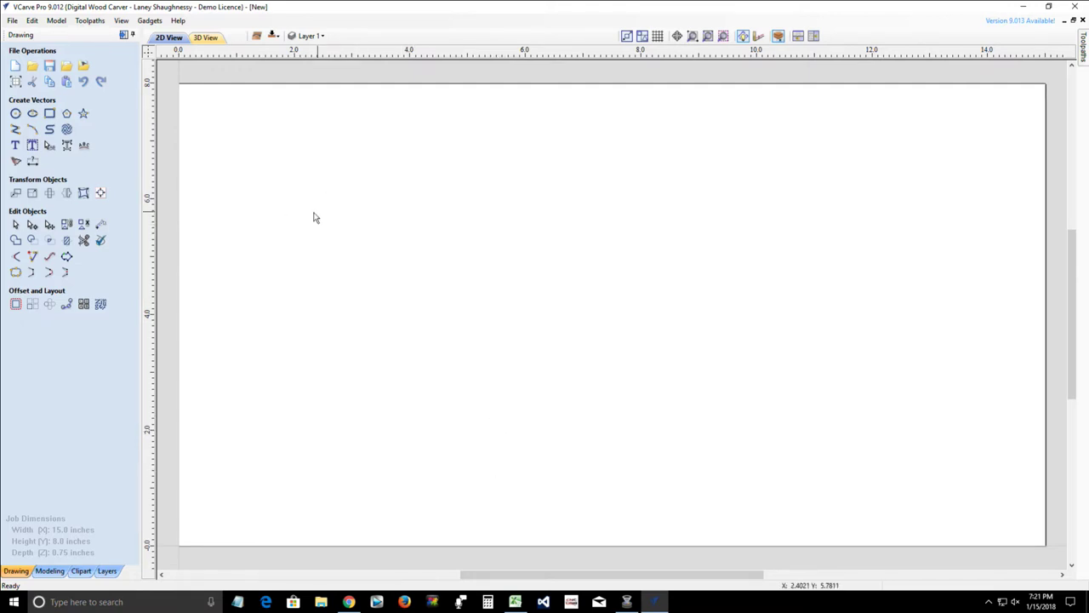
click(15, 82)
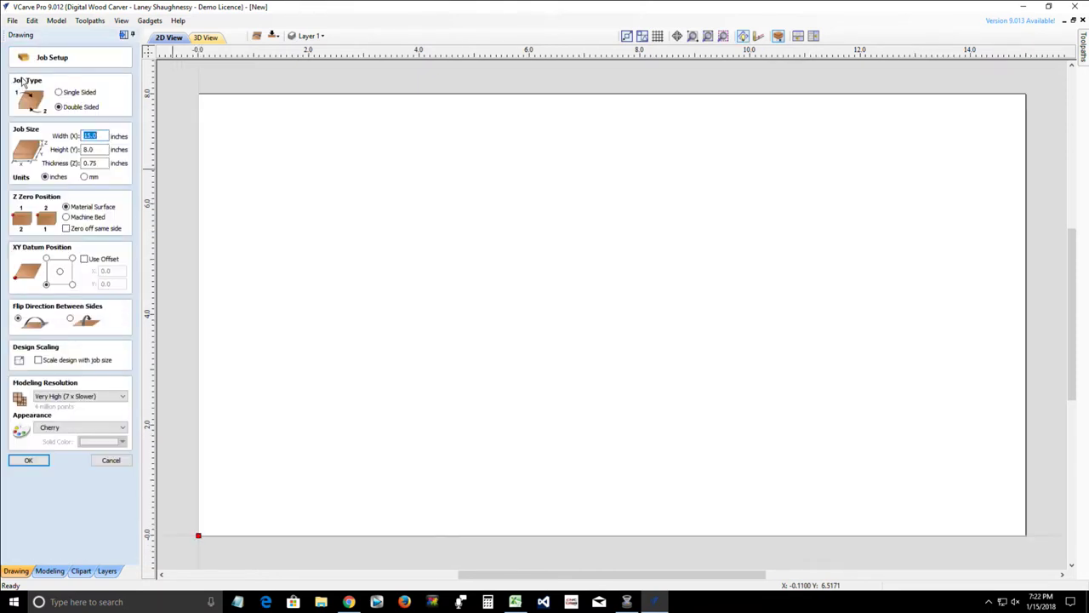
click(67, 98)
click(68, 94)
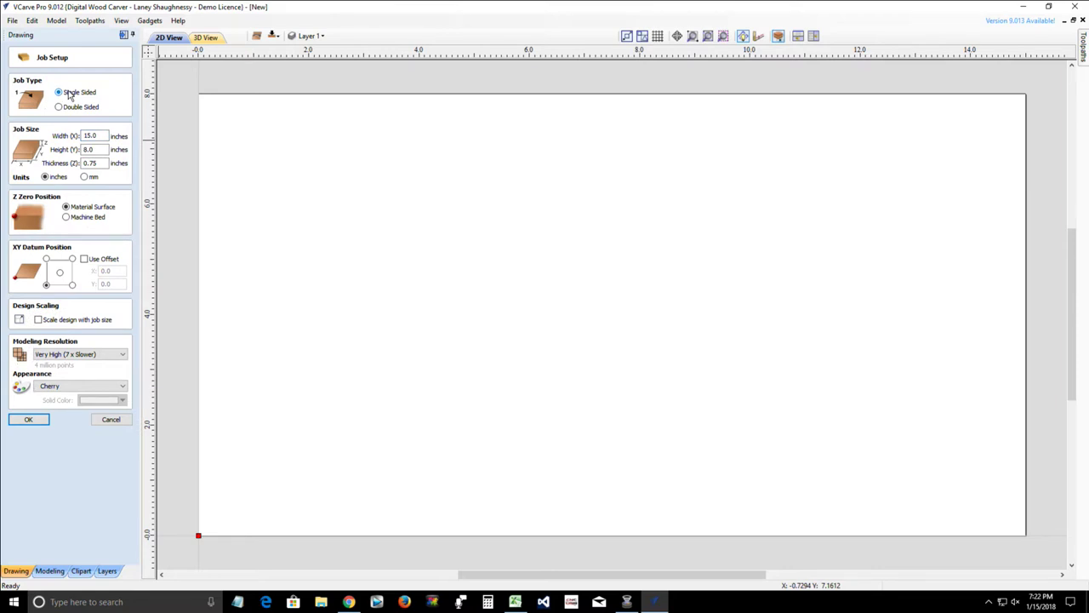
double_click(92, 136)
click(99, 149)
double_click(85, 150)
drag(106, 162, 82, 164)
click(30, 420)
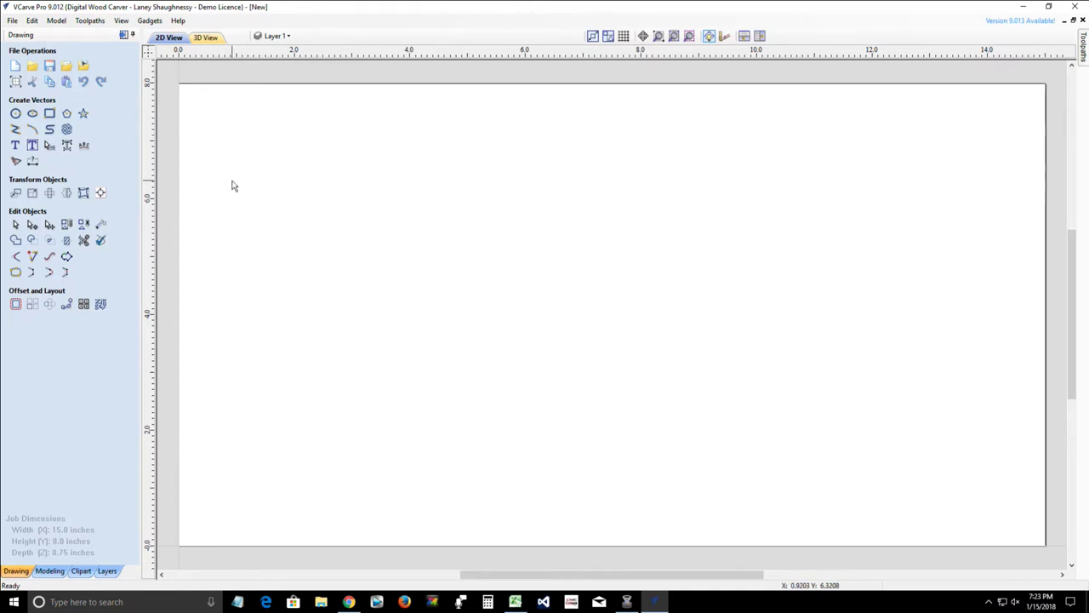
click(151, 21)
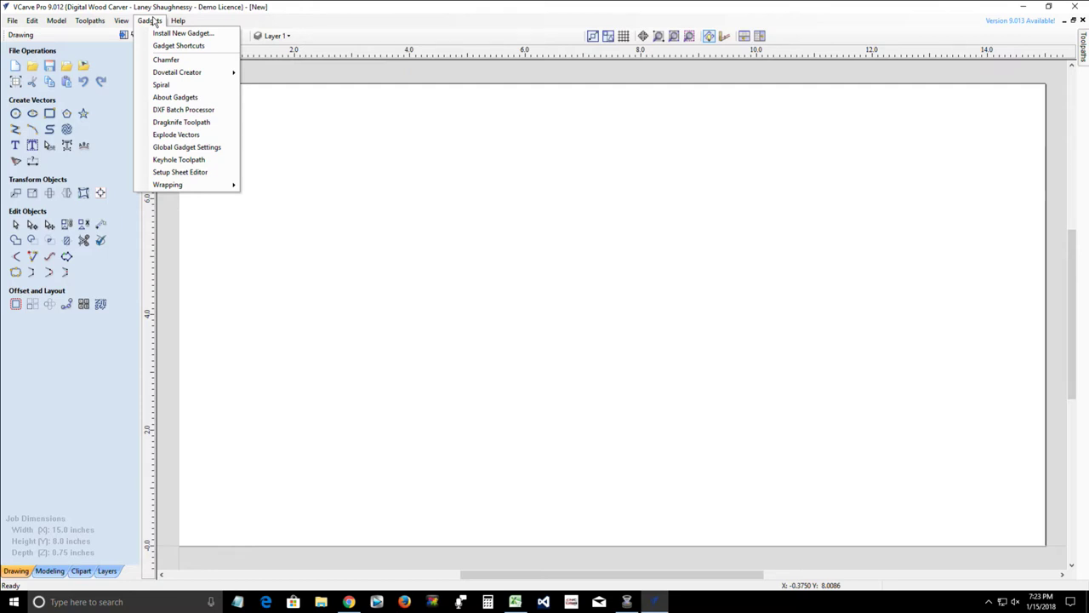
click(348, 602)
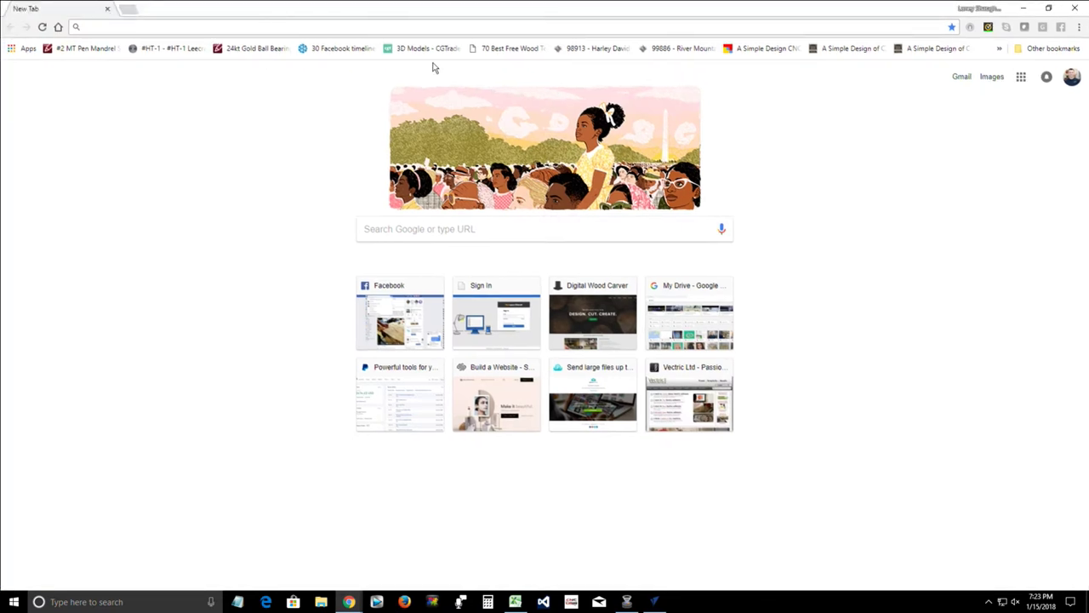
- Load the Vectric home page by entering vectric.com in the address bar
text(vectric)
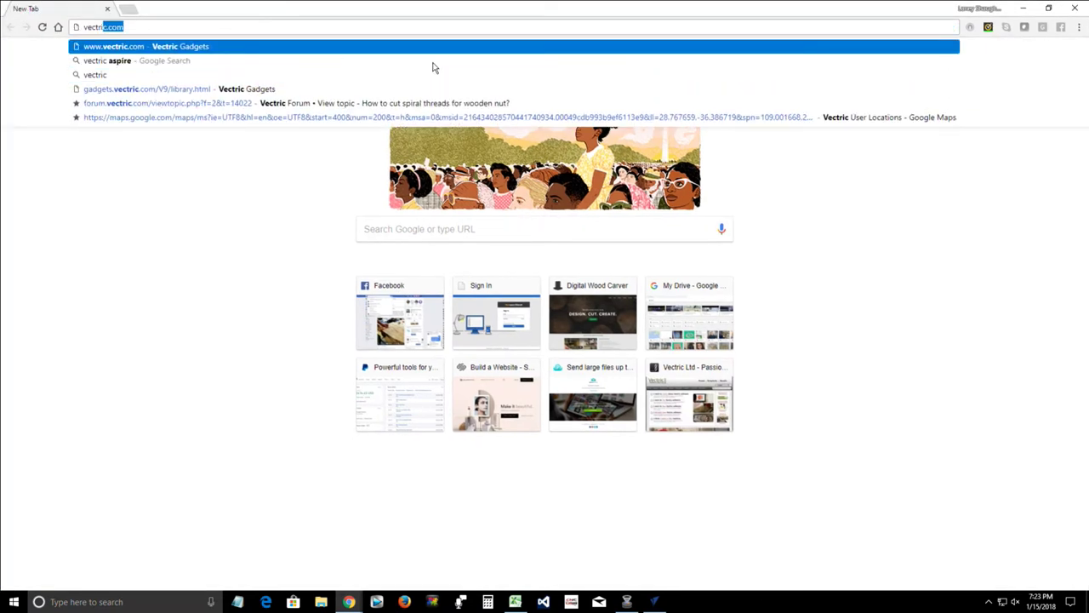
text(.com)
key(Return)
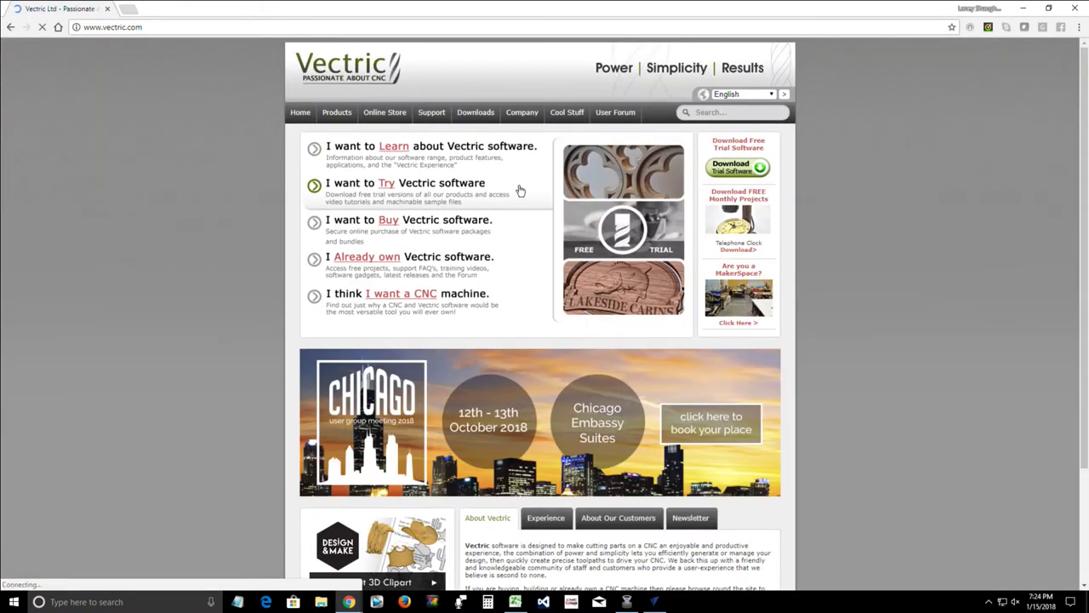
click(152, 27)
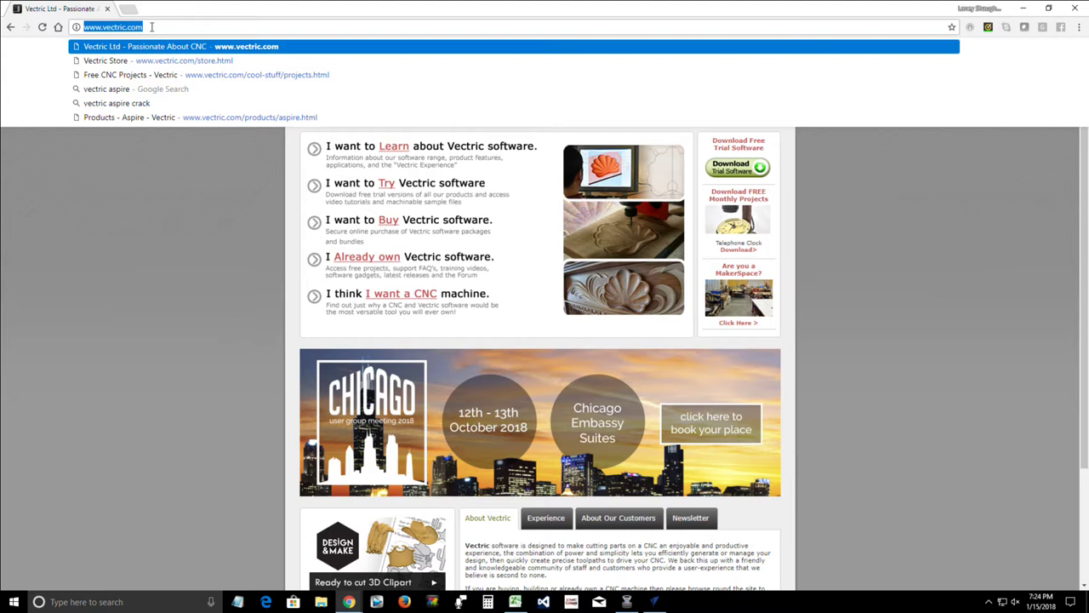
click(167, 252)
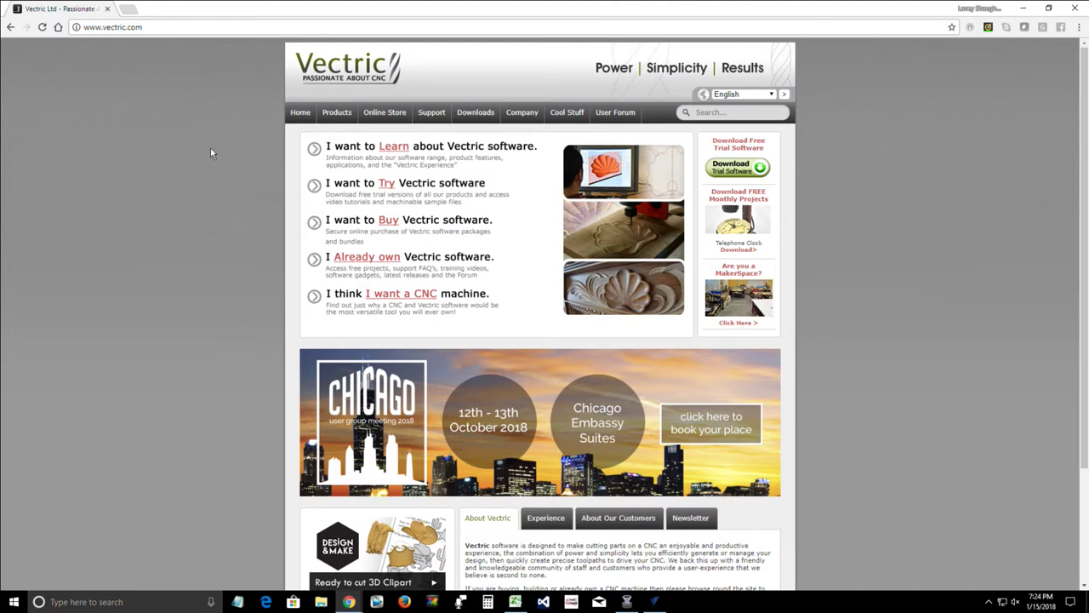
mouse_move(487, 117)
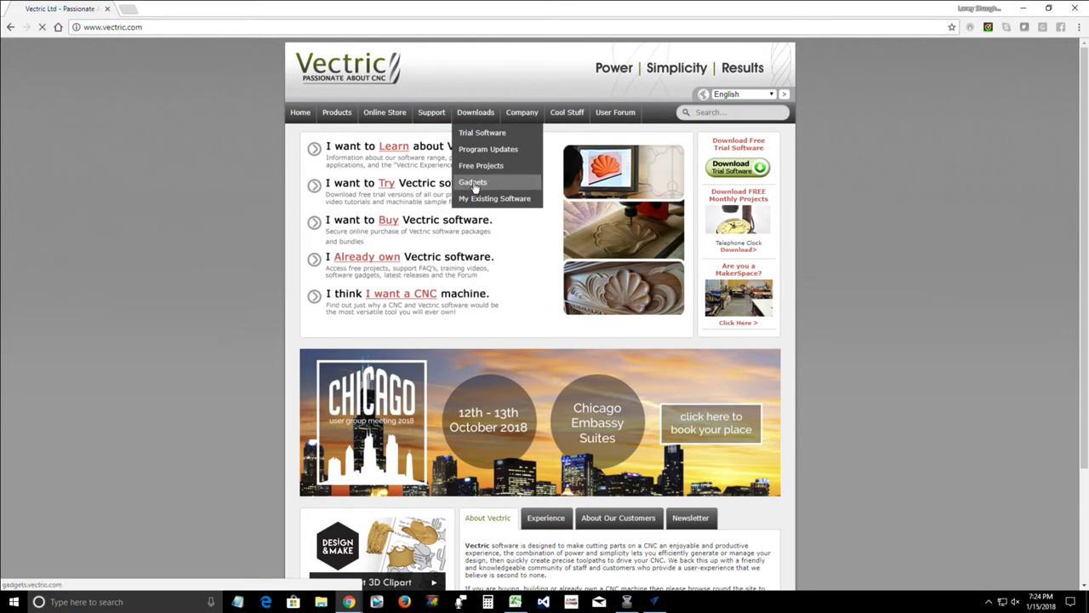
- Look at the Gadgets Library, return to the home page, then open Support > Training Materials
click(474, 182)
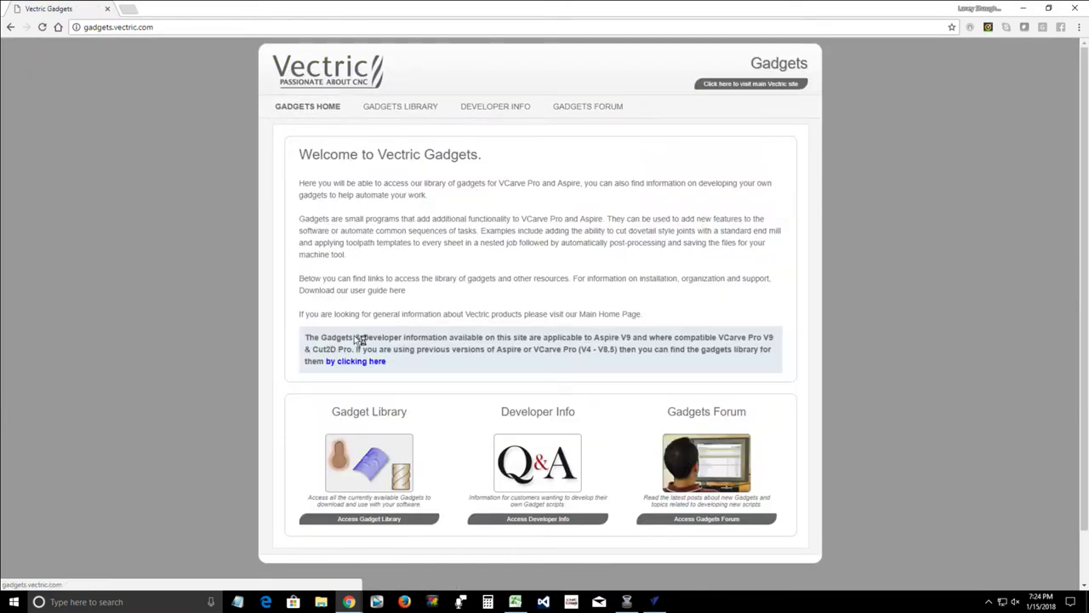
click(404, 106)
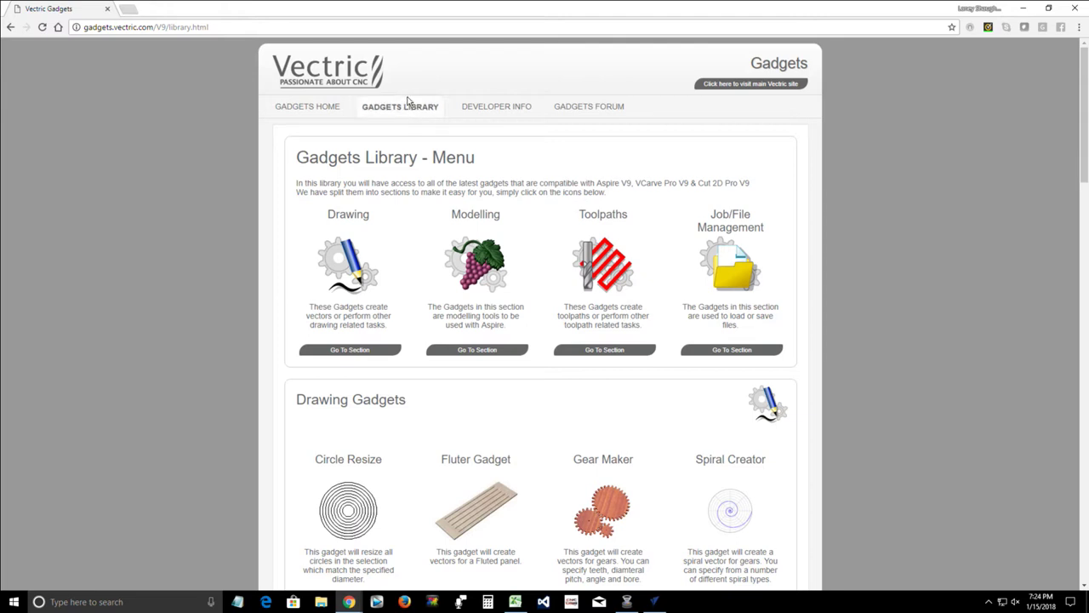
click(10, 28)
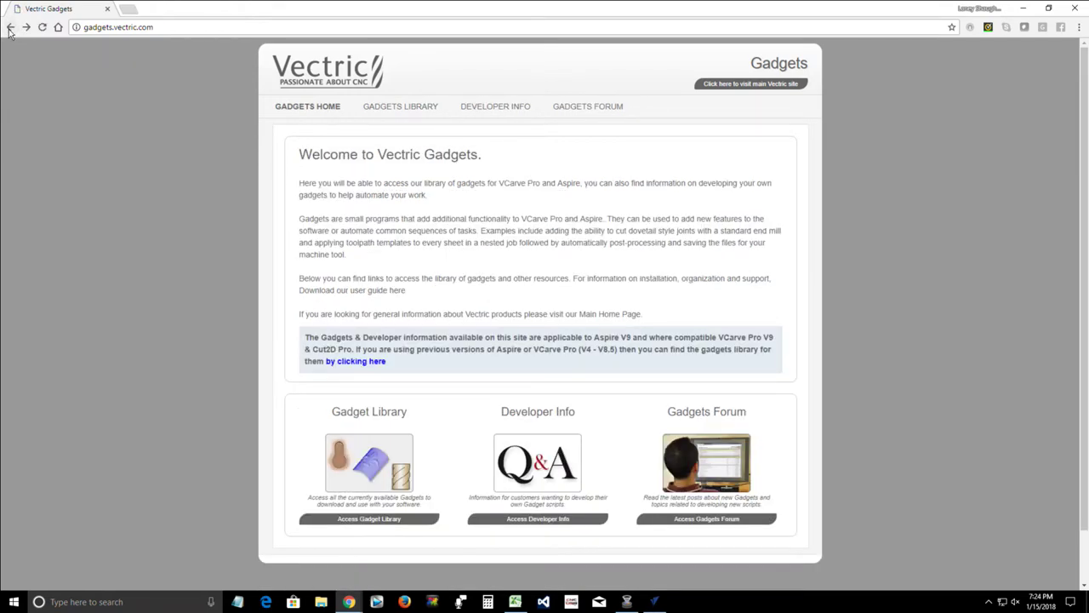
click(11, 27)
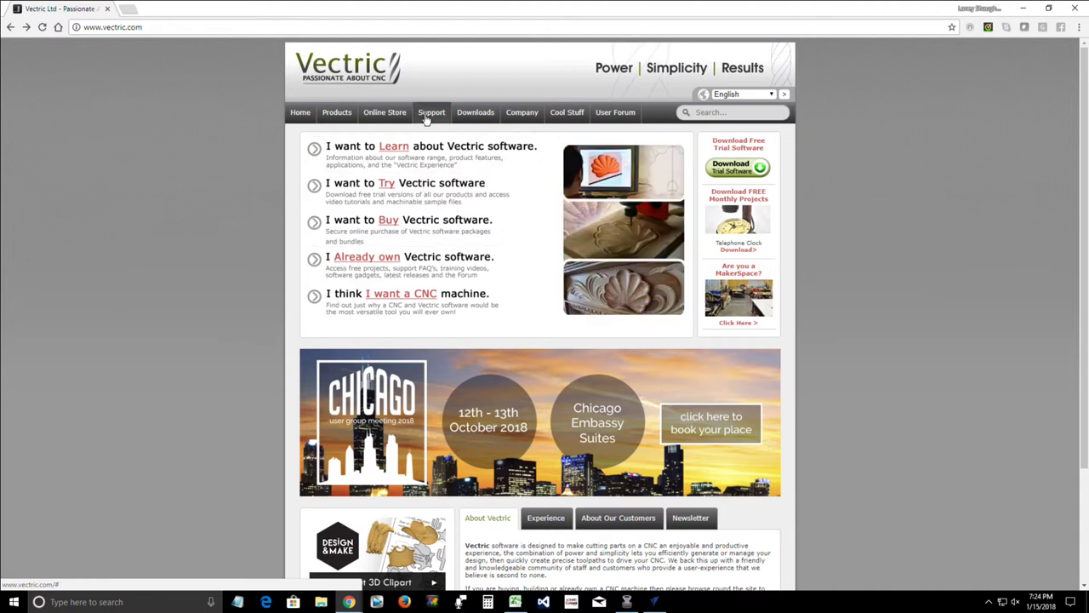
mouse_move(434, 119)
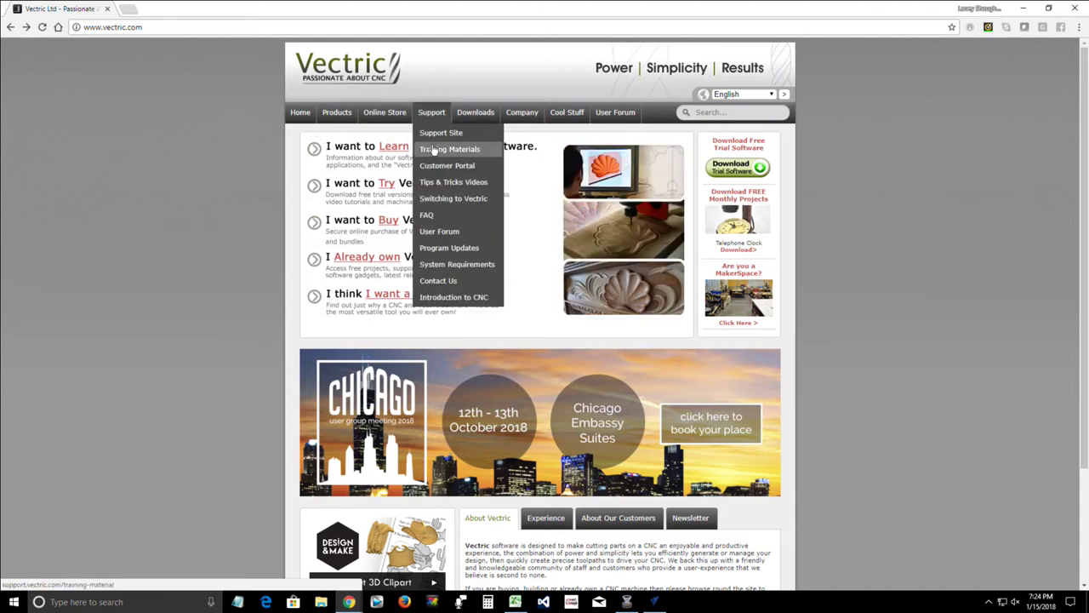
click(434, 151)
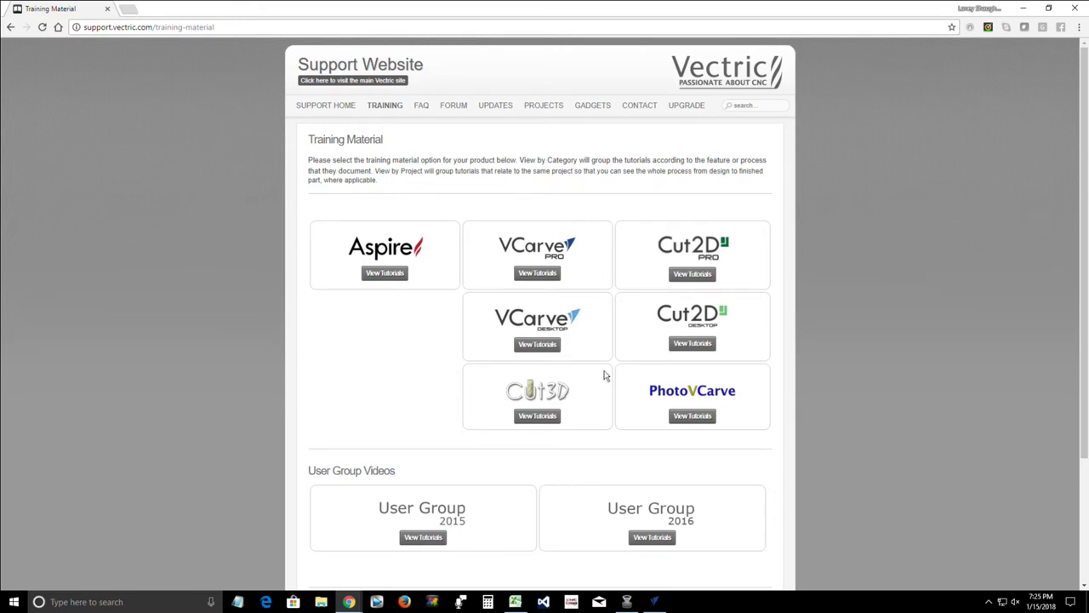
- Browse the VCarve Pro tutorial videos list, then open the PROJECTS page
click(531, 274)
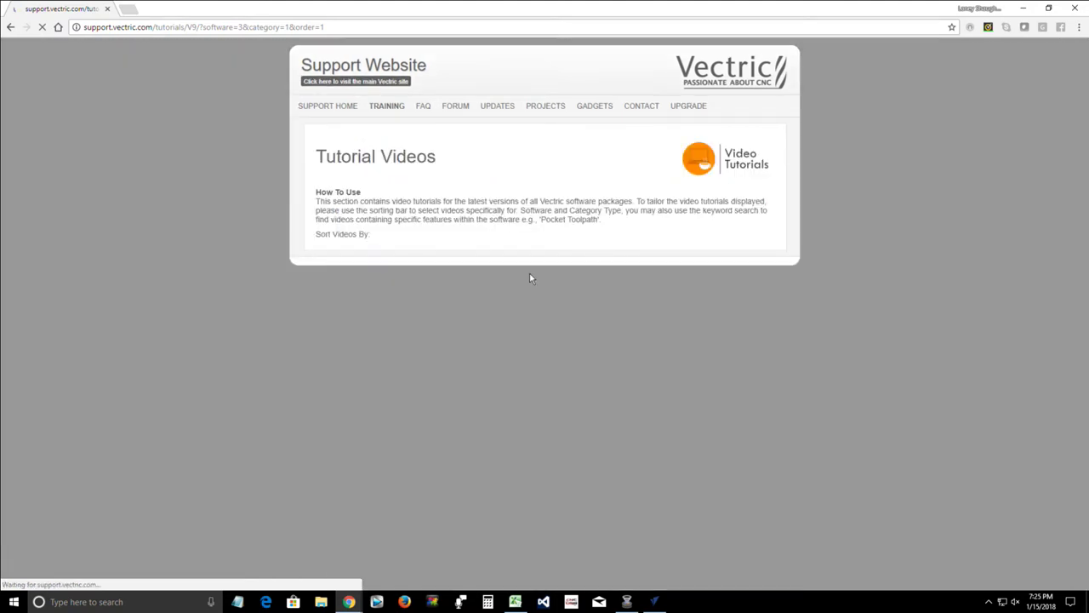
scroll(505, 303, down, 4)
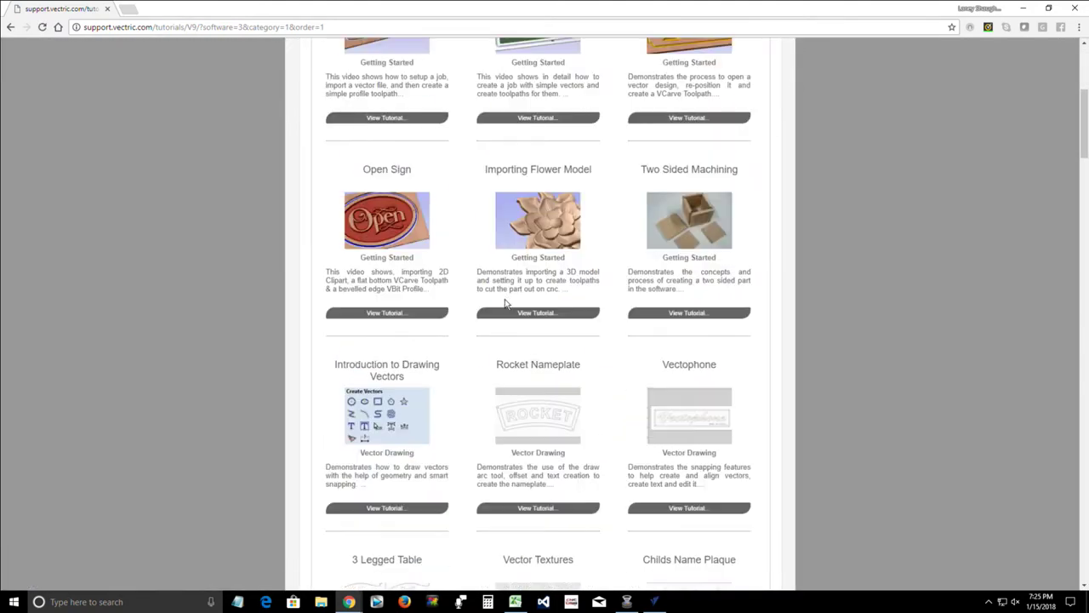
scroll(506, 308, down, 8)
scroll(507, 310, up, 9)
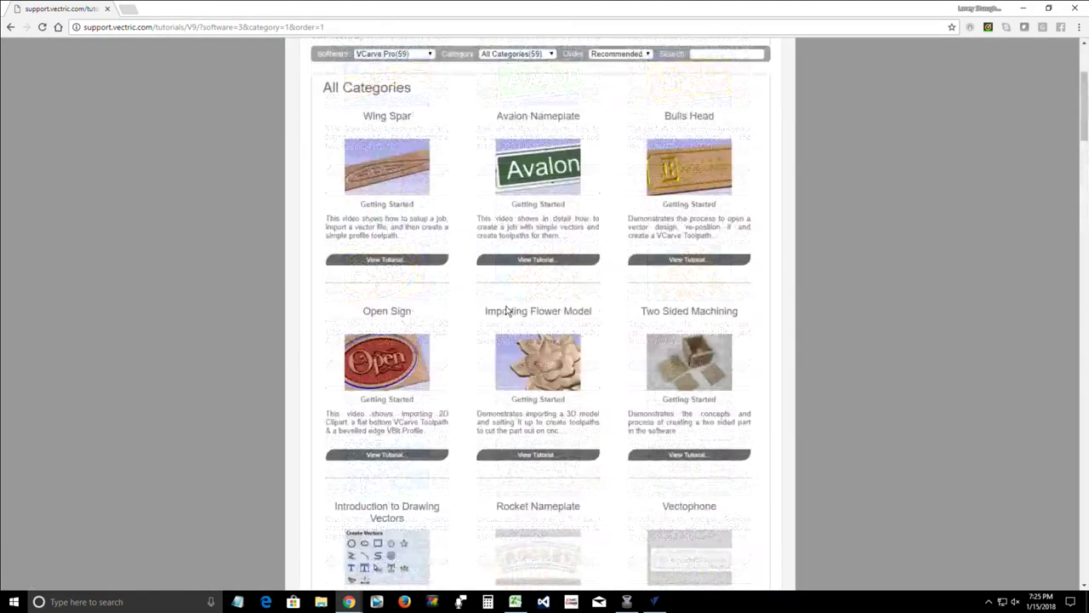
scroll(506, 310, up, 3)
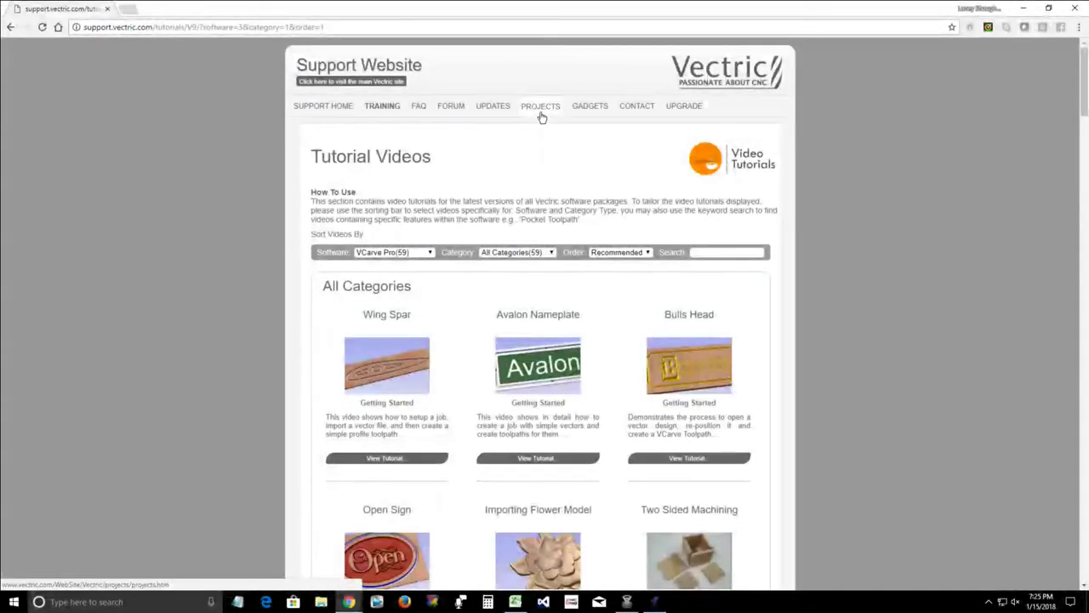
click(544, 108)
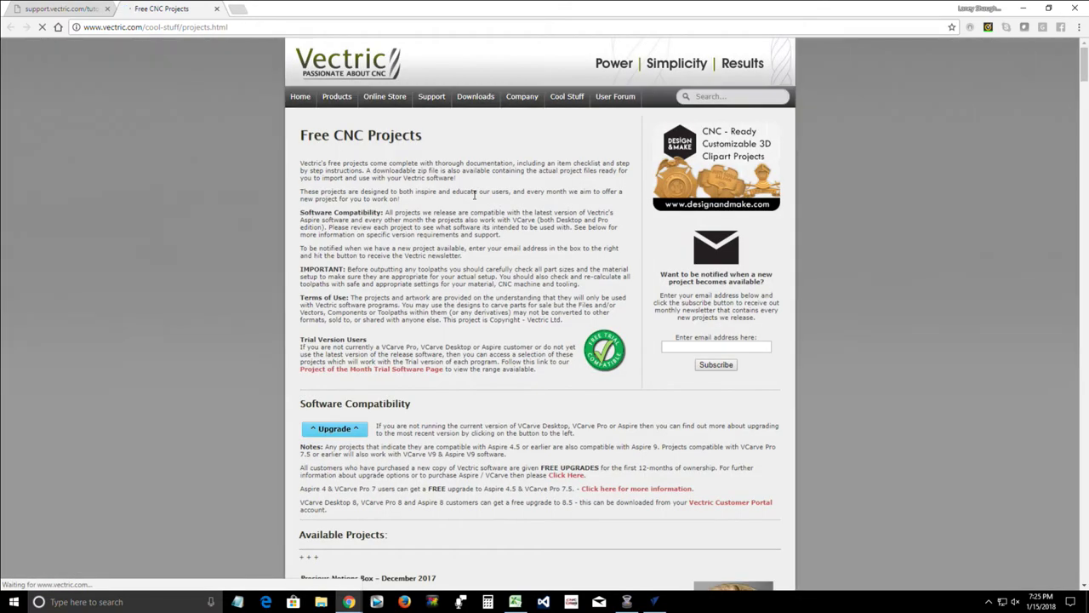
scroll(474, 194, down, 10)
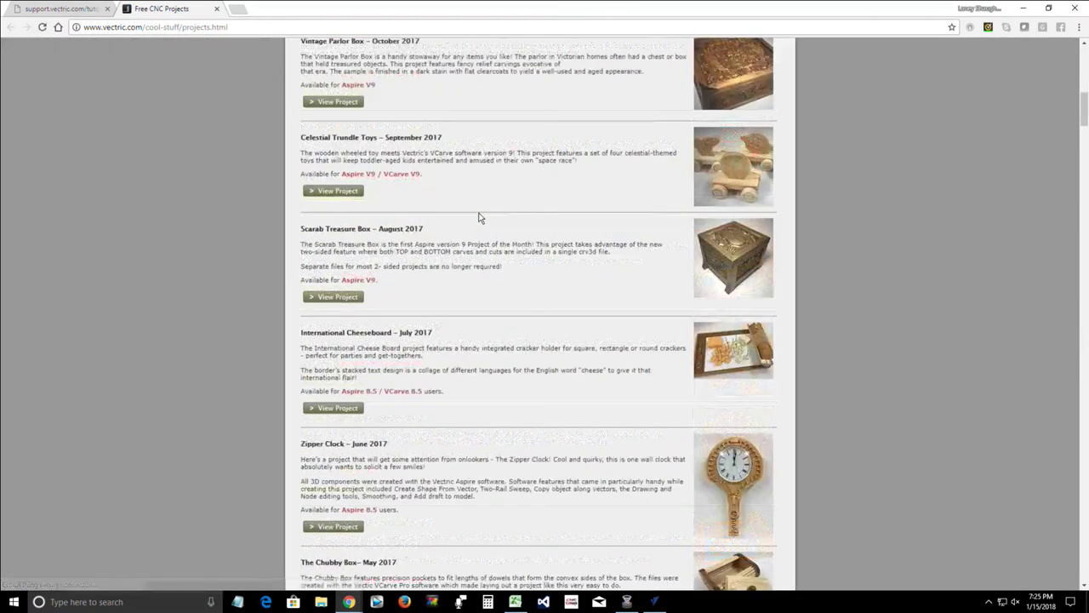
scroll(478, 218, down, 4)
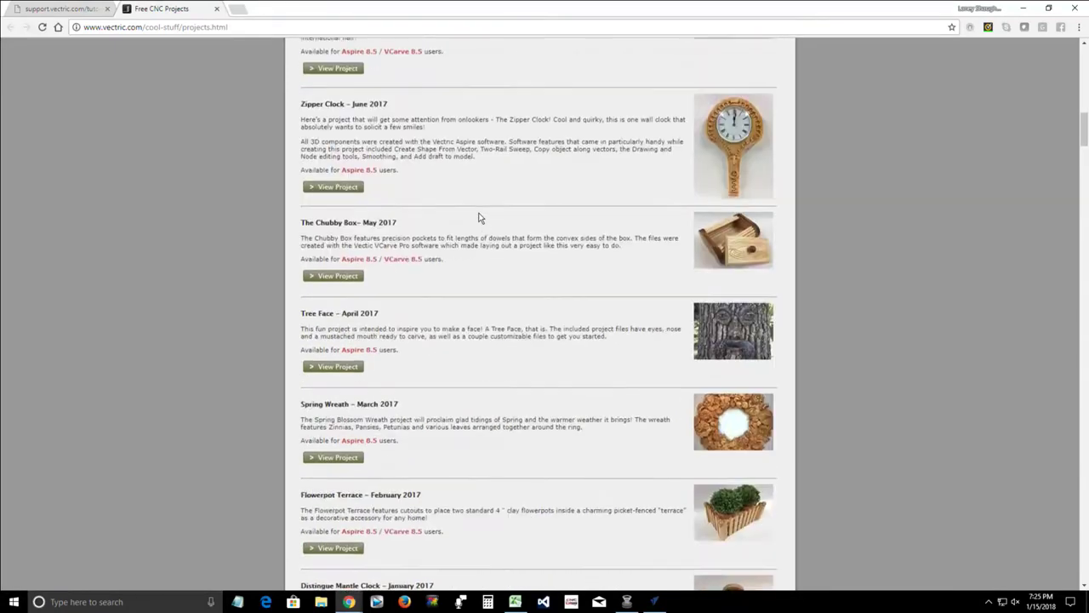
scroll(478, 218, up, 14)
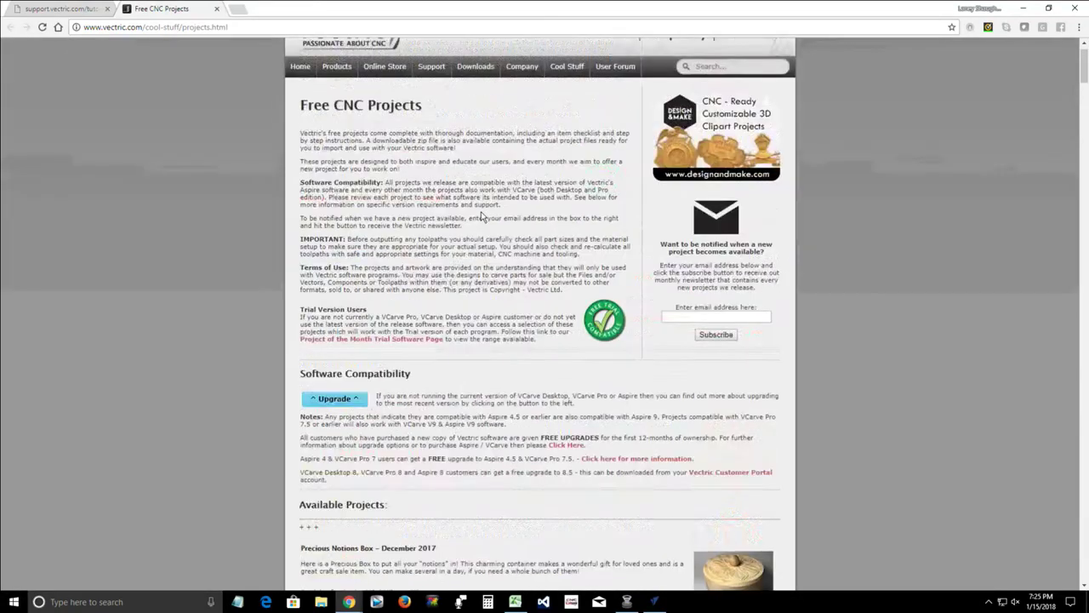
scroll(482, 218, up, 1)
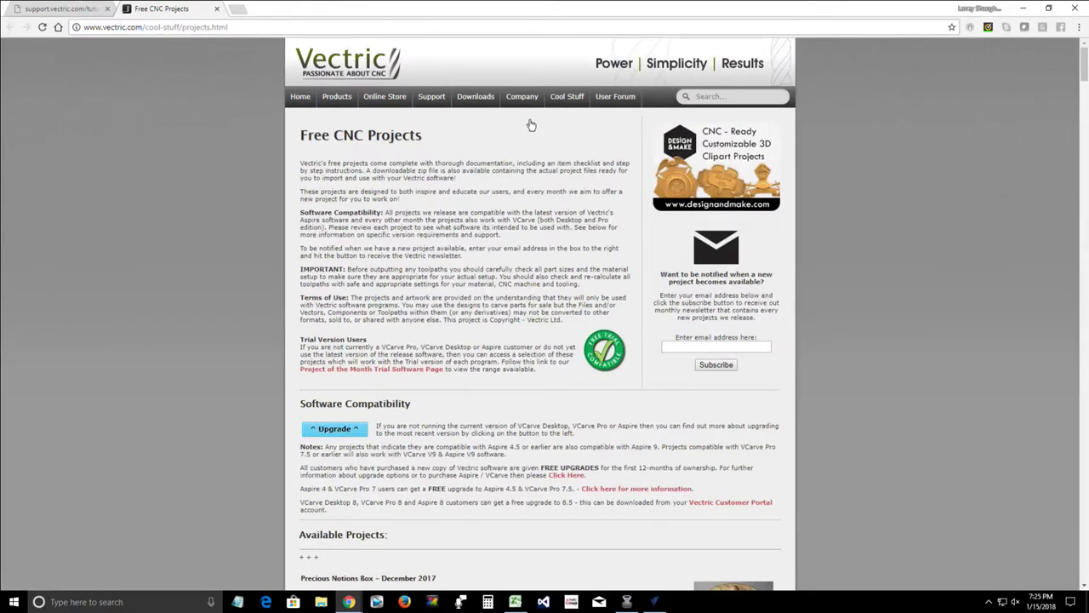
mouse_move(484, 102)
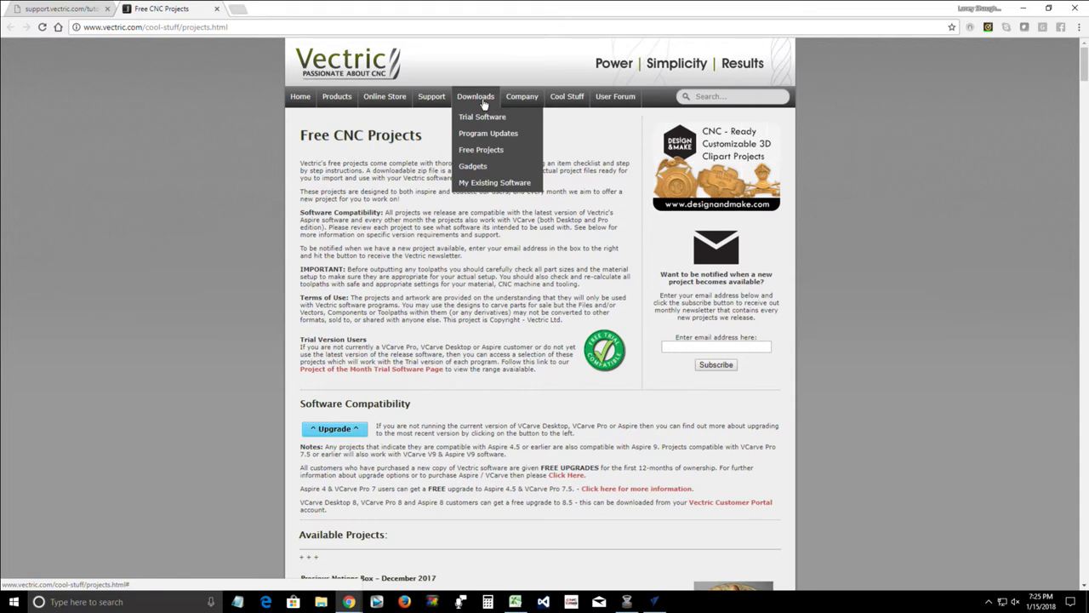
mouse_move(436, 103)
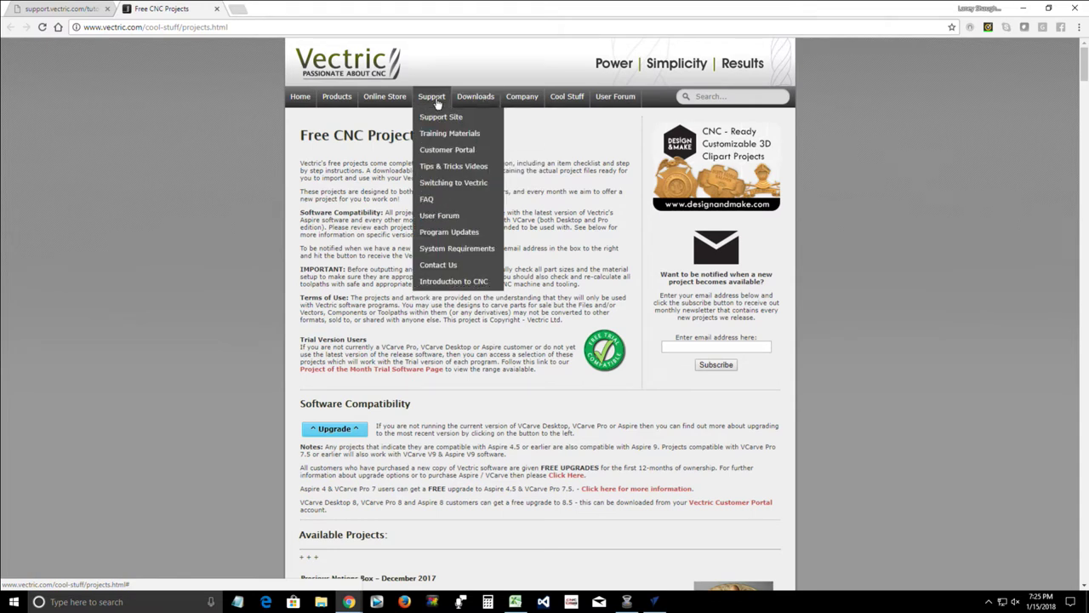
click(444, 167)
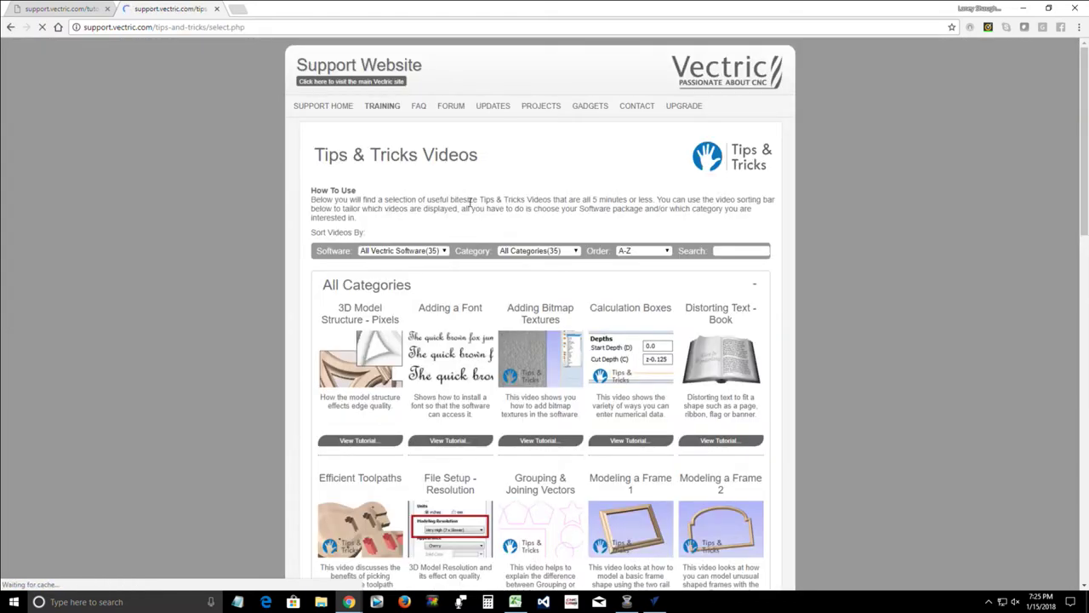
scroll(469, 202, down, 3)
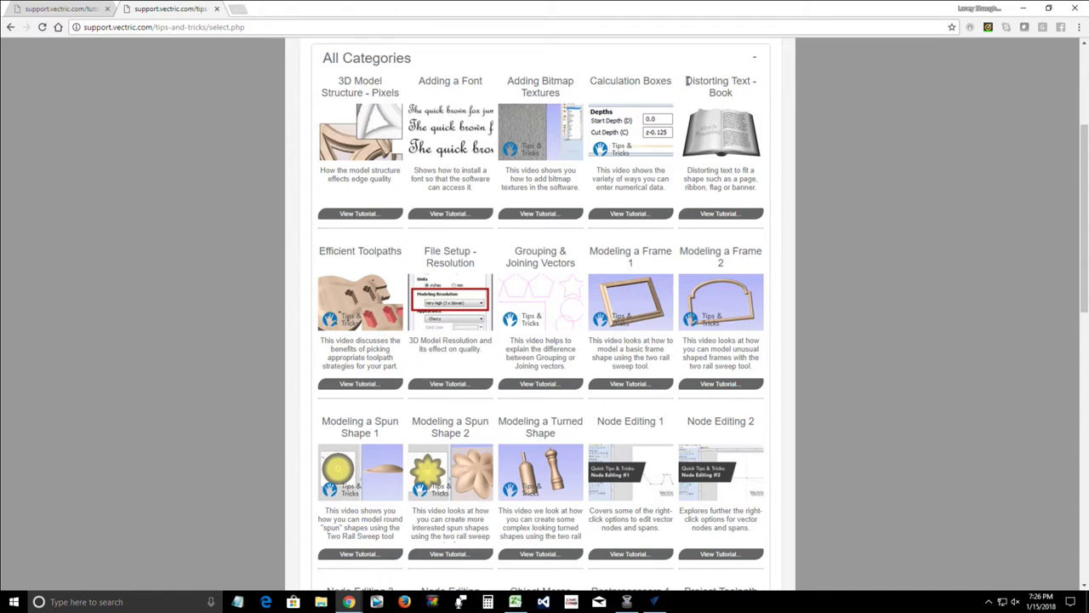
drag(708, 83, 737, 164)
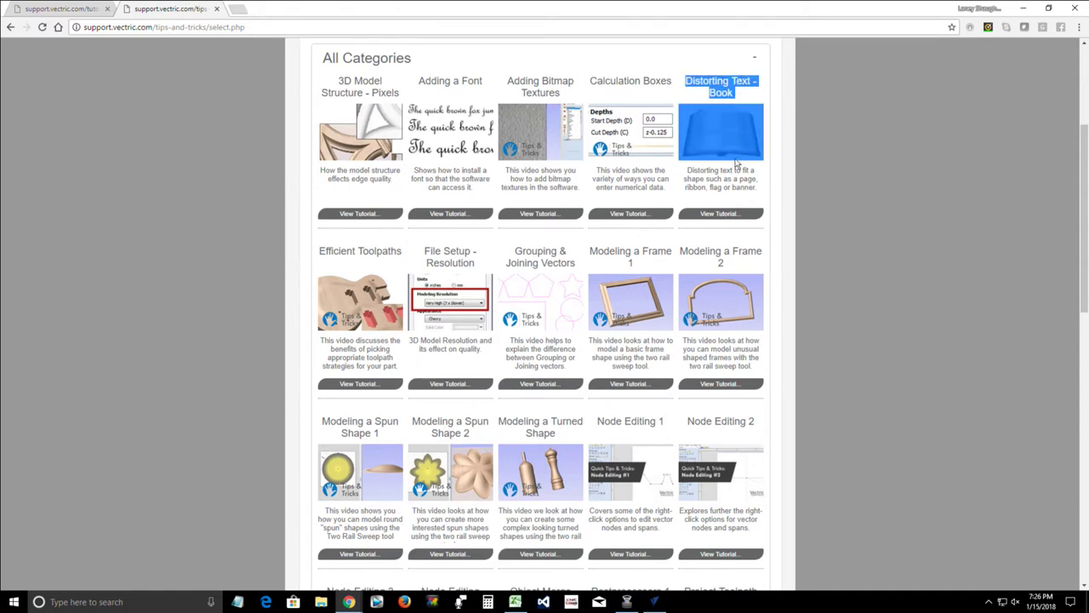
click(726, 189)
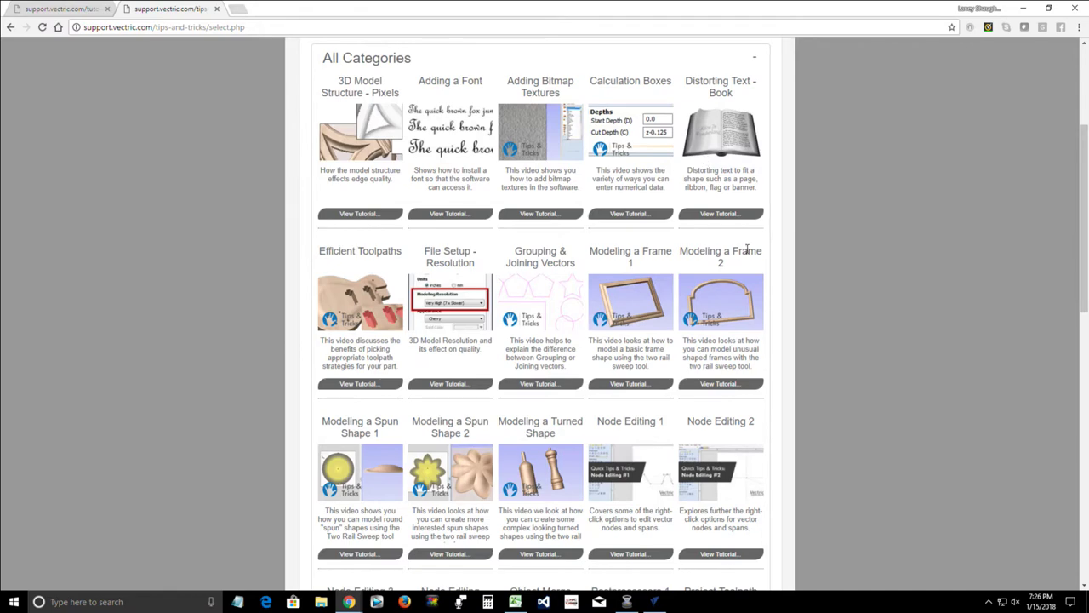
scroll(748, 247, down, 1)
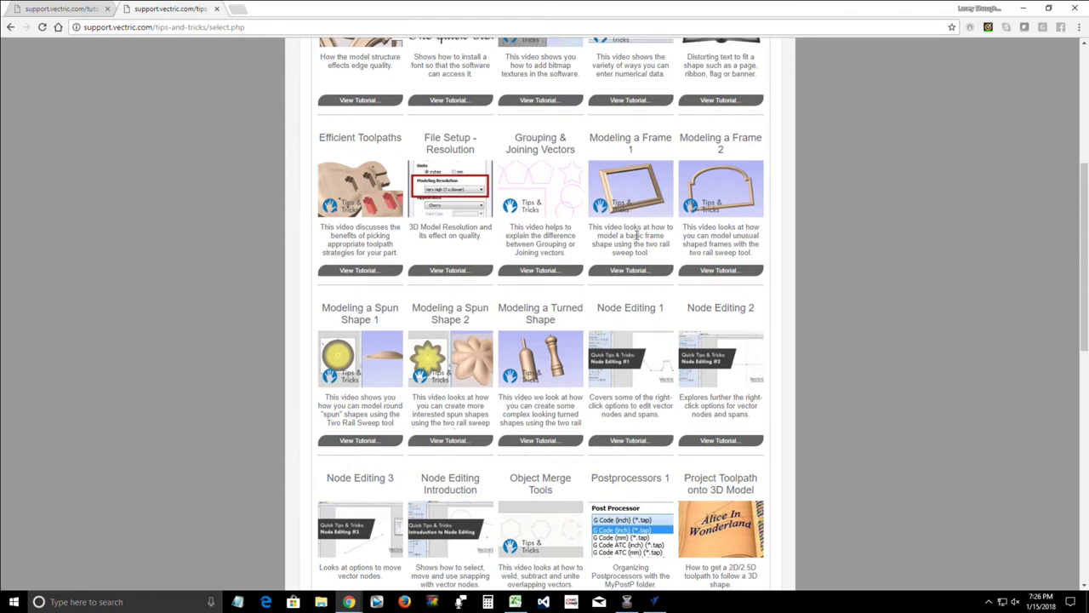
scroll(637, 236, down, 5)
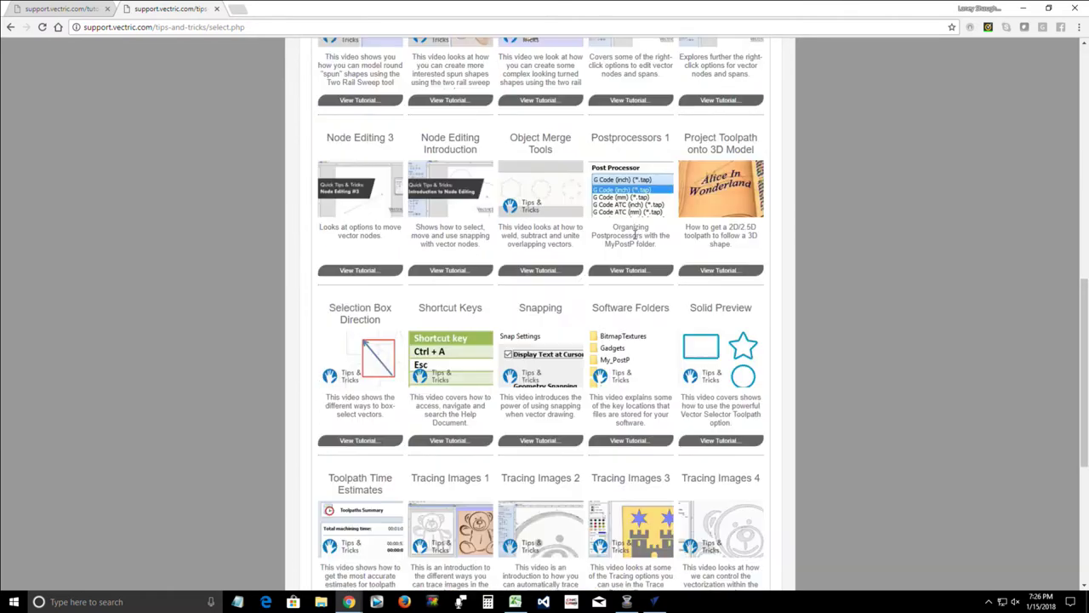
scroll(634, 236, down, 3)
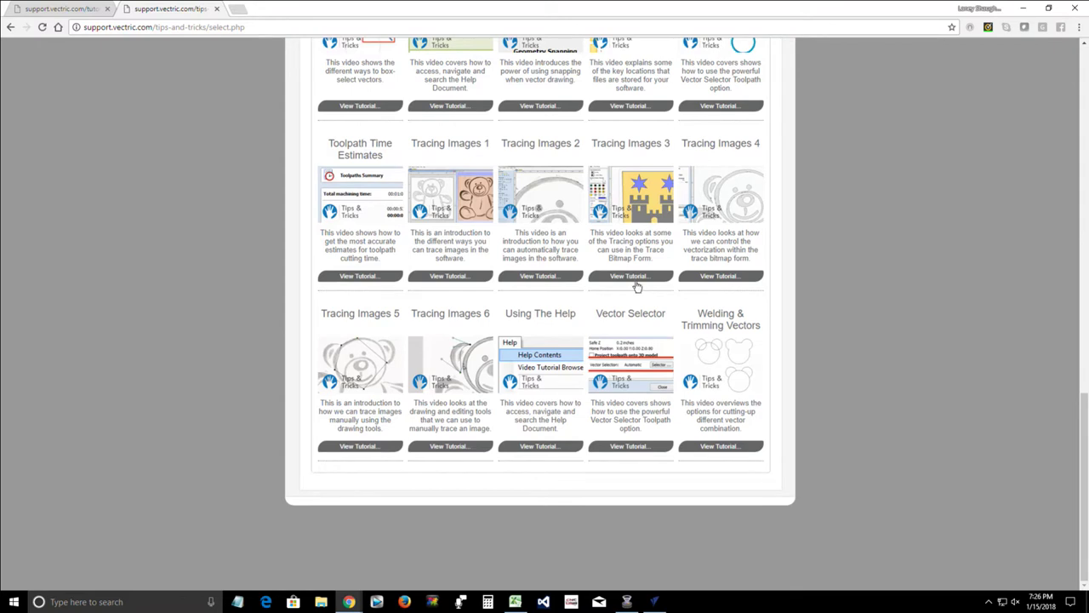
scroll(634, 281, up, 2)
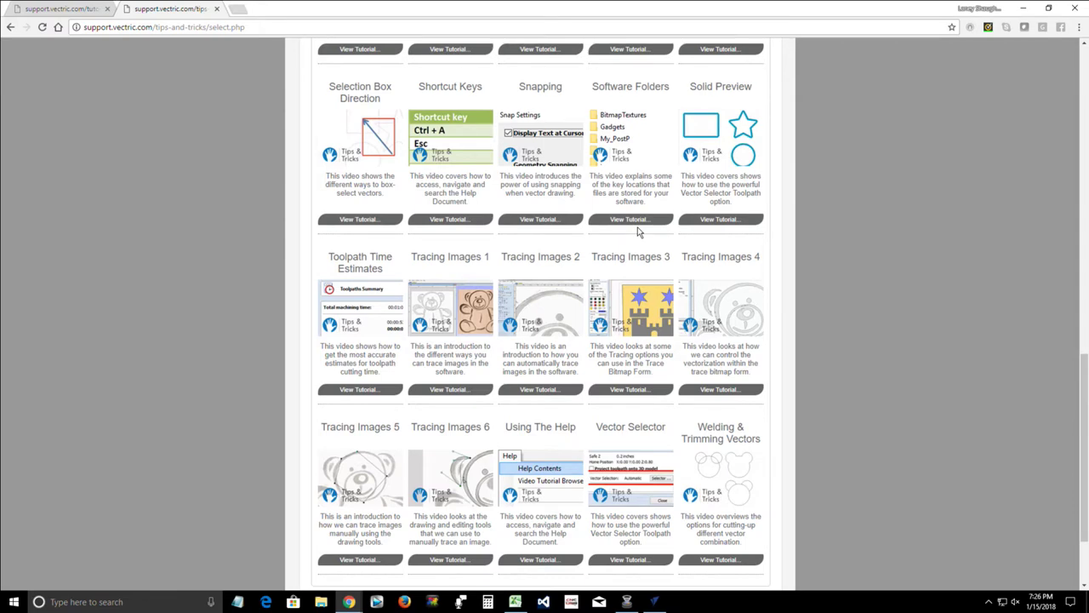
scroll(640, 232, up, 3)
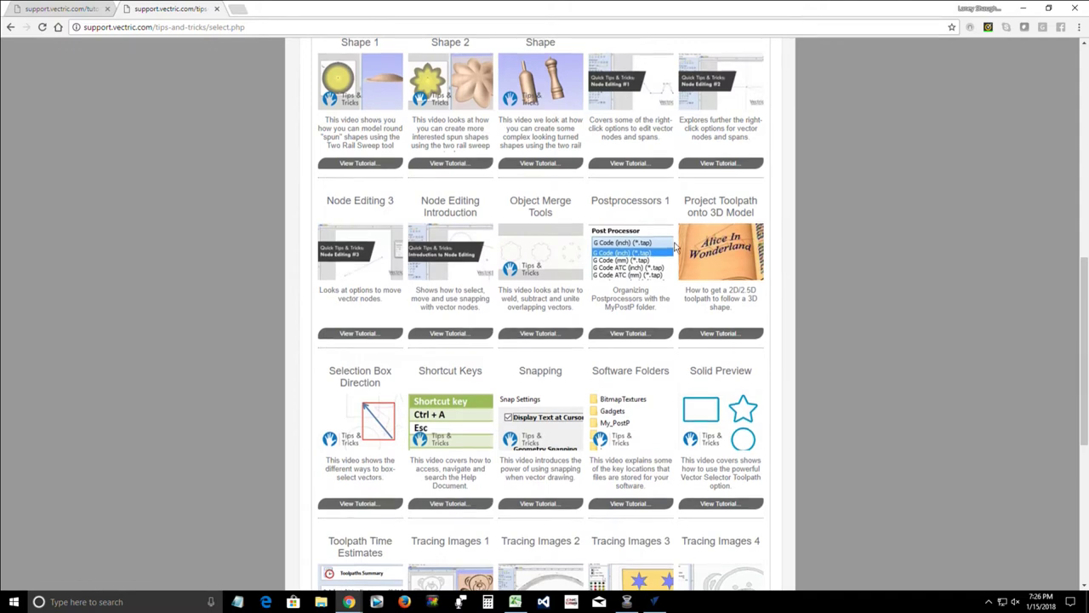
scroll(672, 233, up, 1)
scroll(371, 335, up, 4)
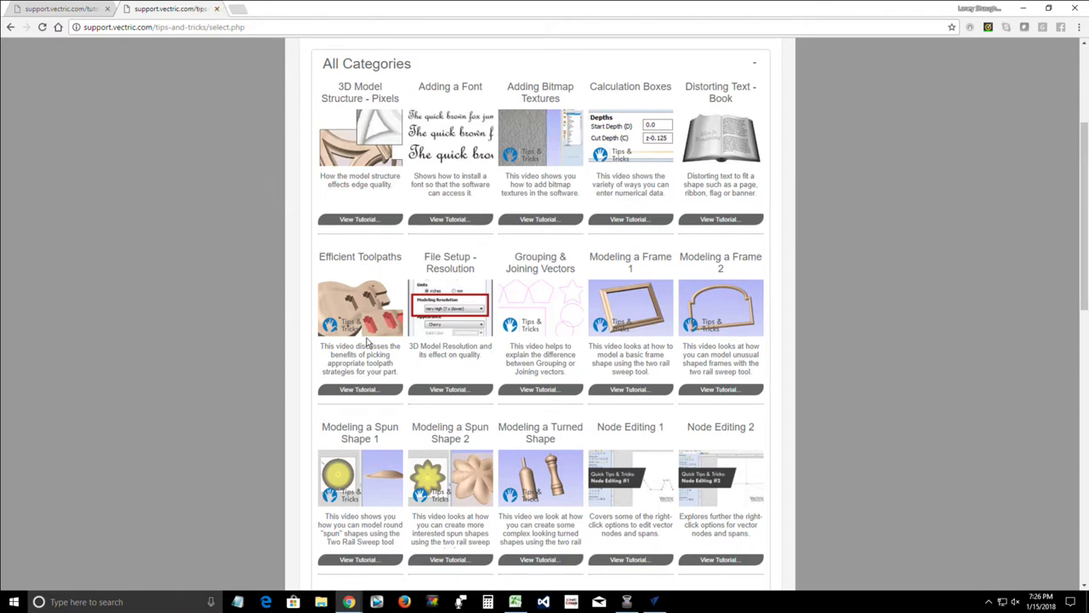
scroll(366, 323, up, 3)
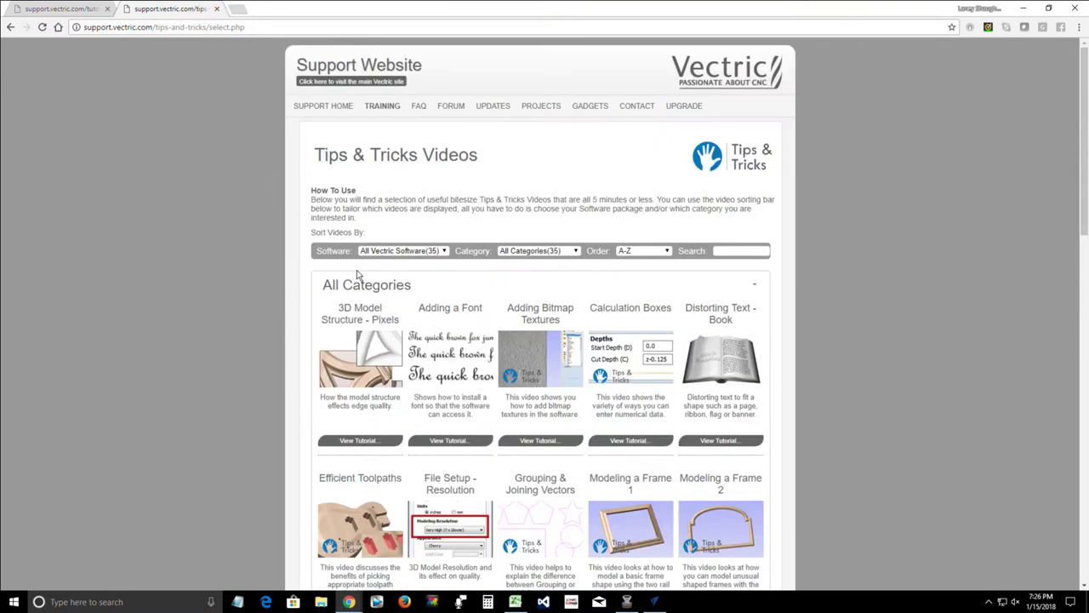
- Open the Vectric Gadgets site in a new tab and scroll through the Gadgets Library
click(585, 108)
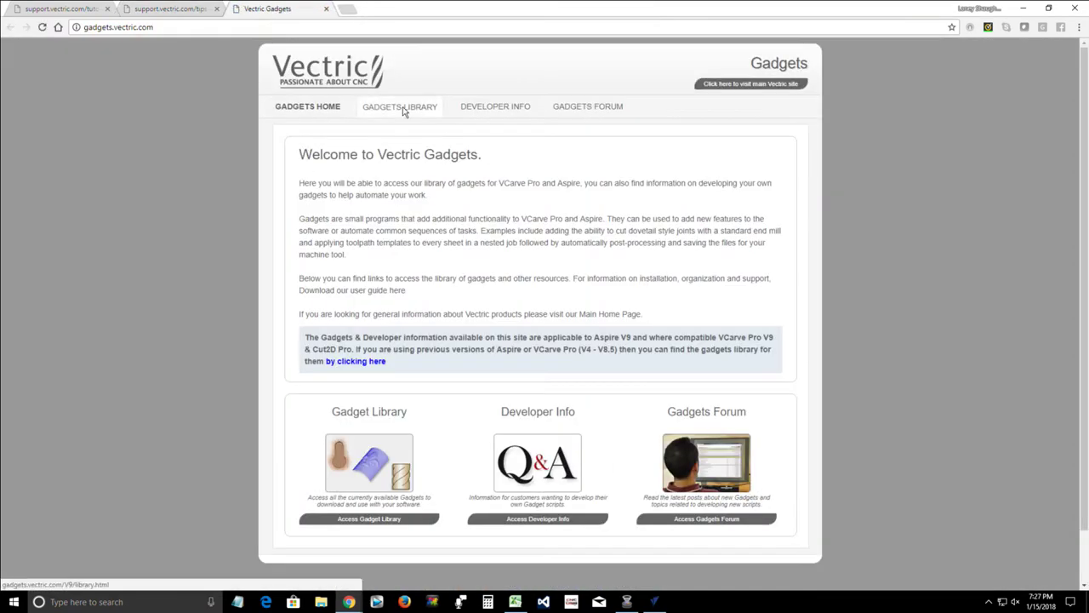
click(405, 109)
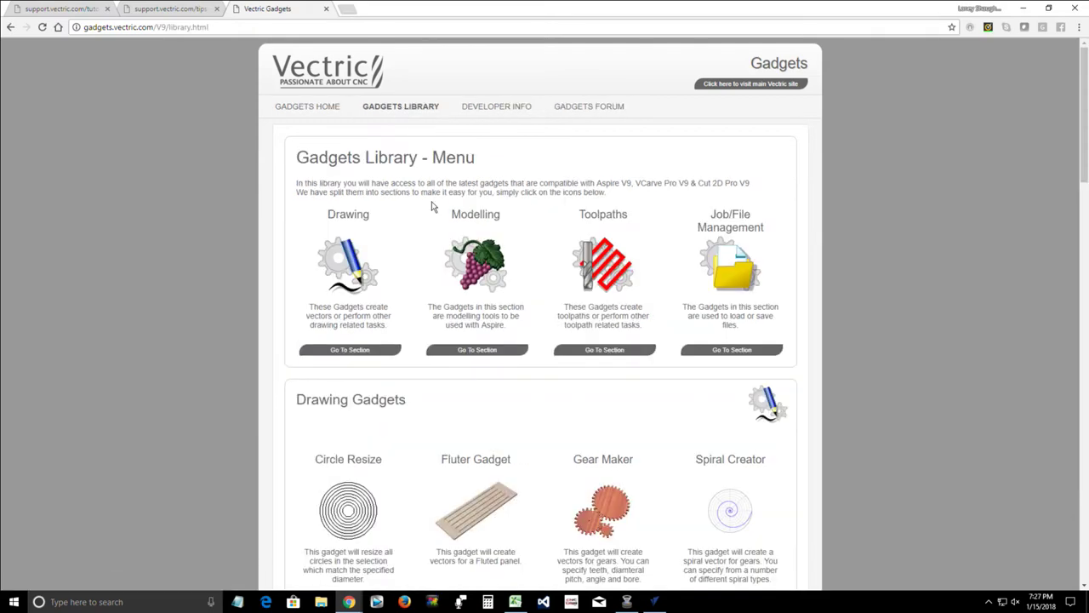
scroll(461, 234, down, 3)
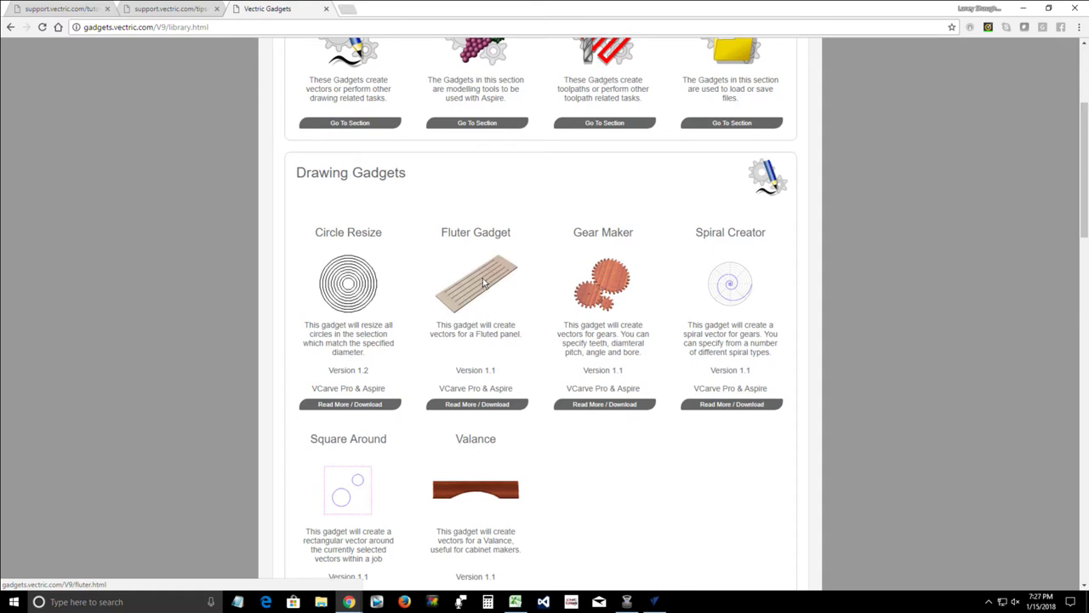
scroll(485, 280, down, 2)
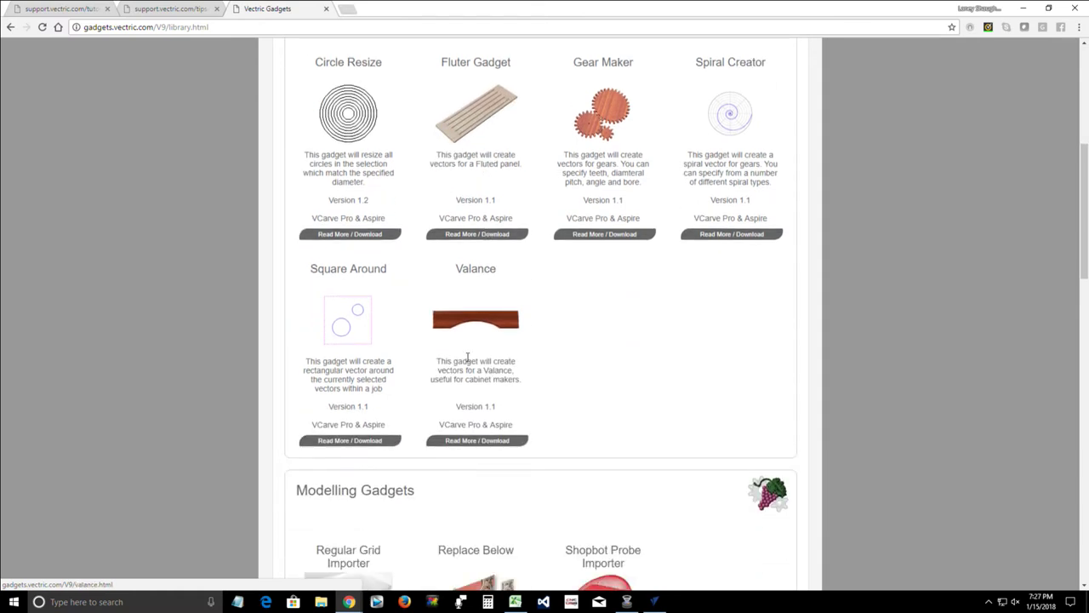
scroll(472, 349, down, 3)
scroll(554, 357, down, 1)
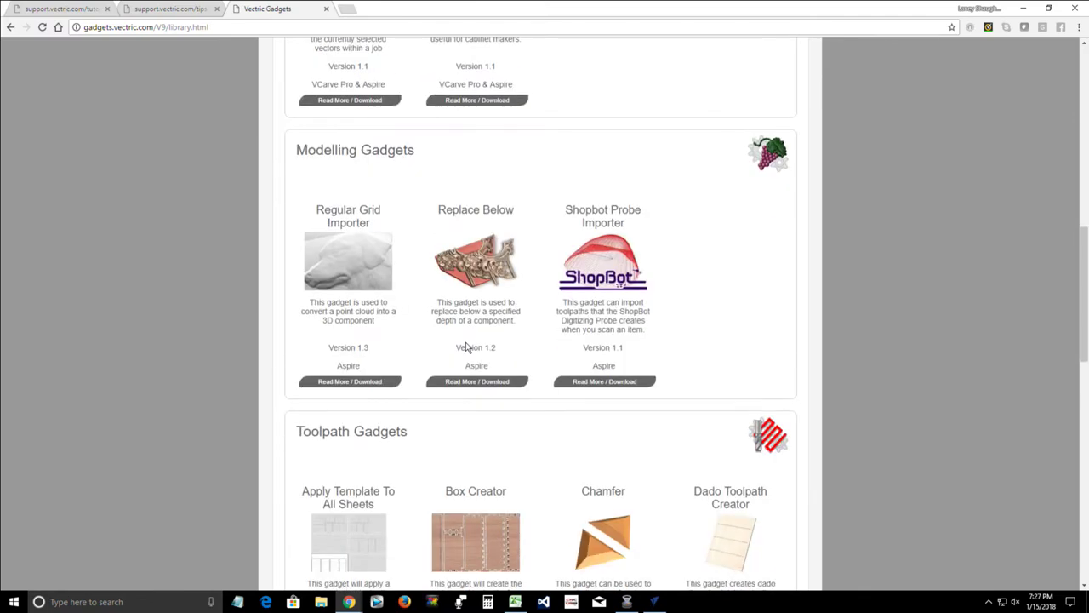
scroll(407, 322, down, 3)
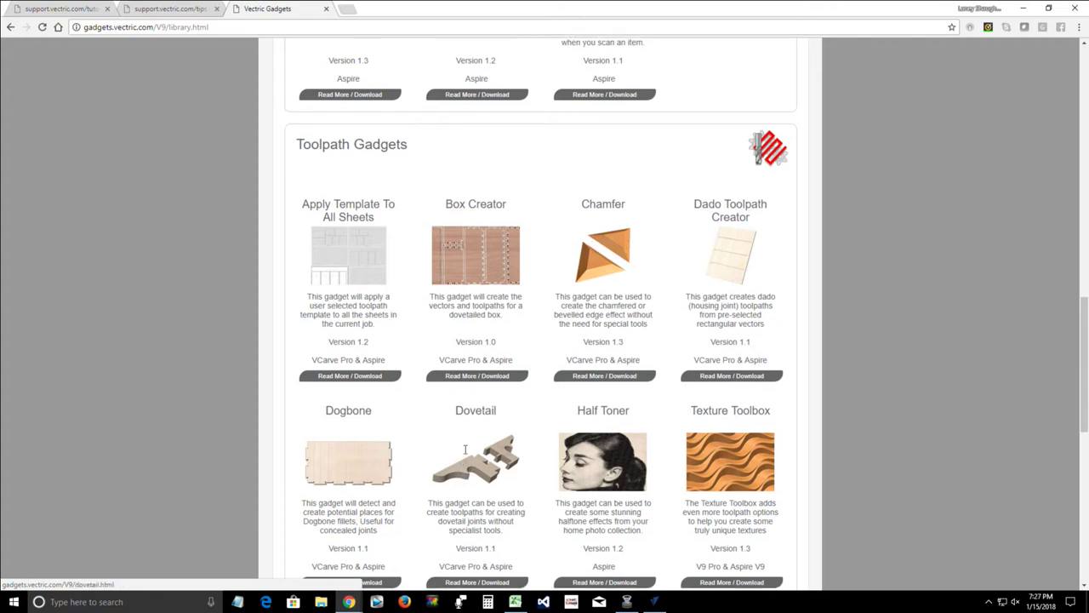
scroll(477, 434, down, 2)
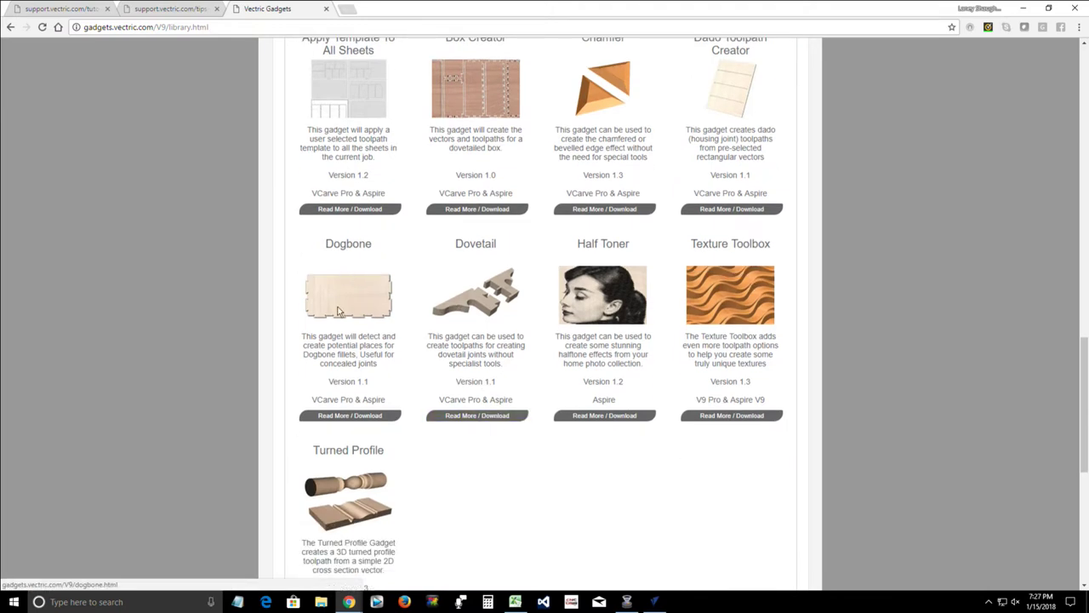
scroll(383, 515, down, 1)
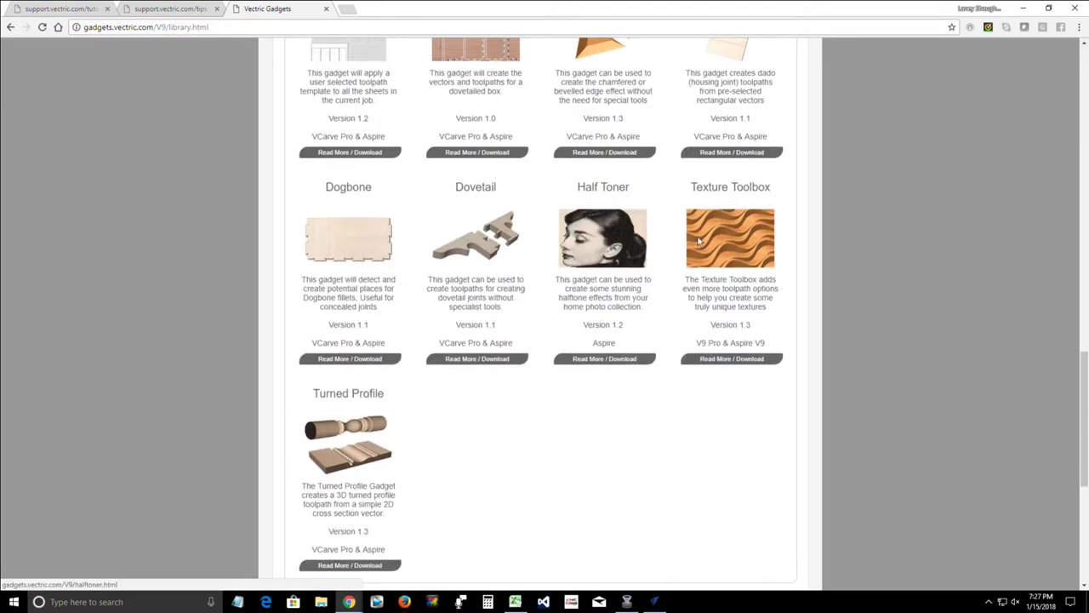
- Read the Half Toner gadget's page, highlighting how its effect works
click(610, 241)
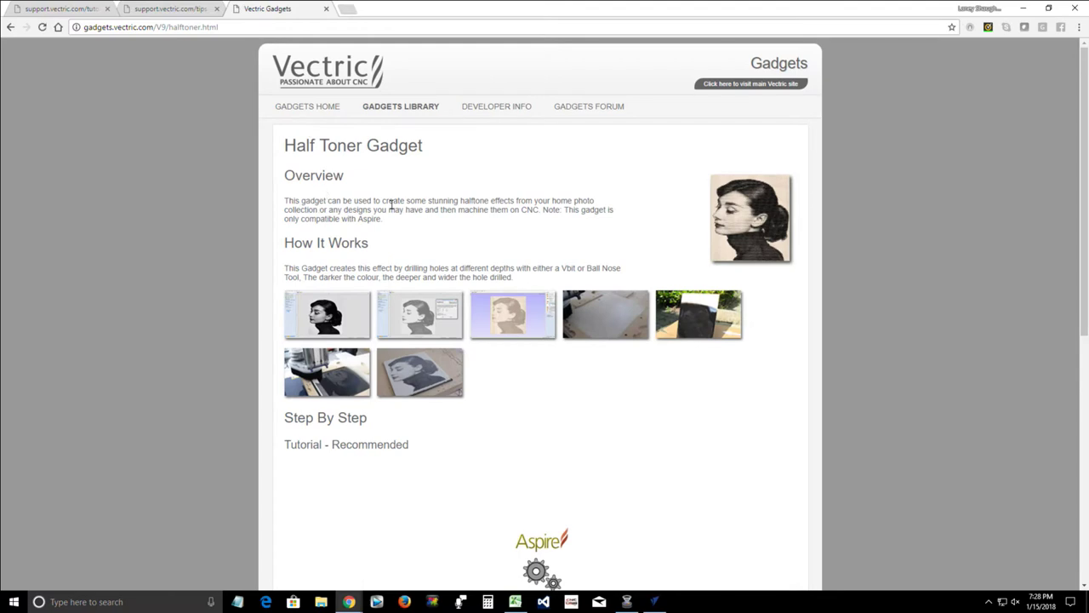
drag(398, 202, 593, 202)
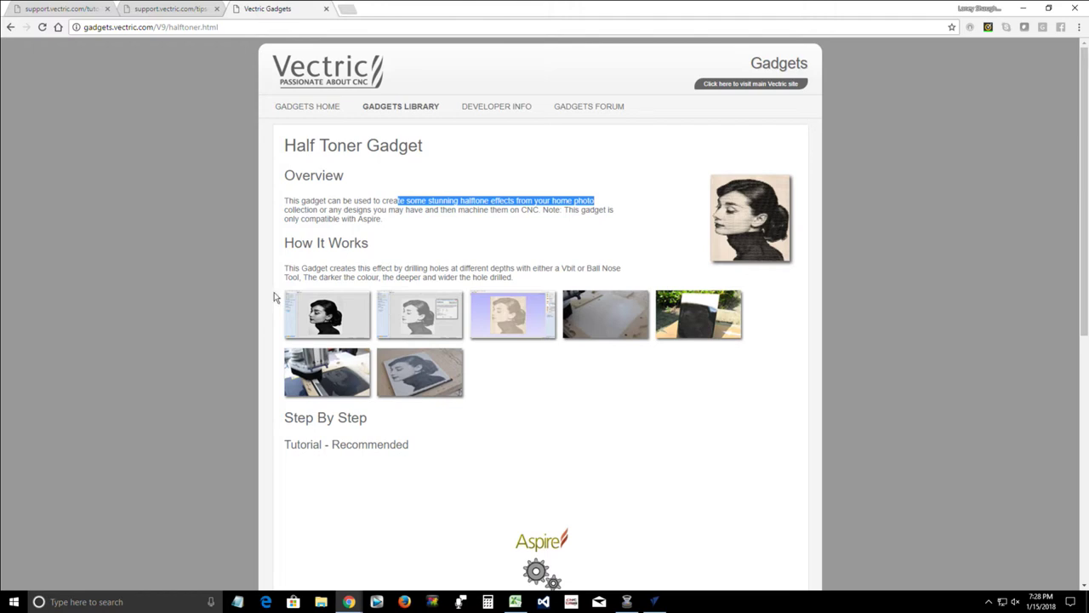
drag(330, 268, 516, 282)
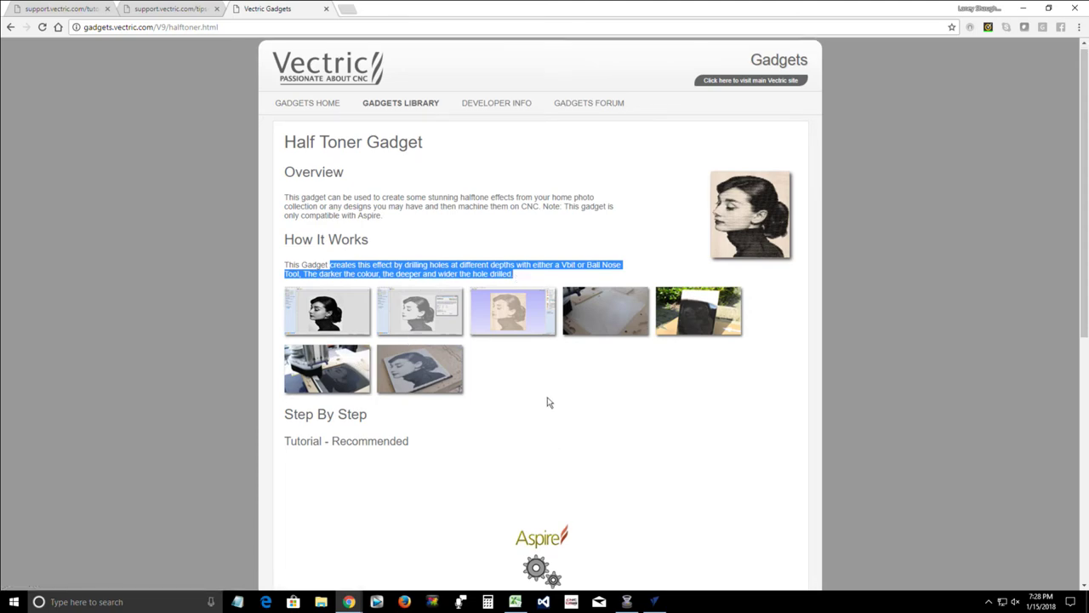
scroll(547, 401, down, 3)
scroll(548, 401, up, 3)
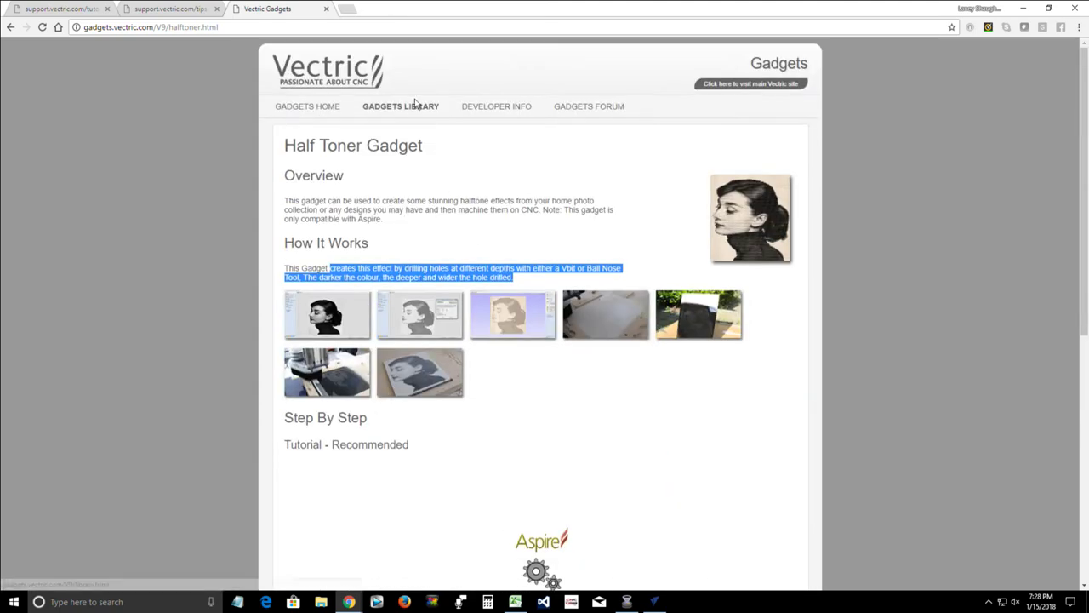
- Return to the Gadgets Library and scroll down toward the Toolpath Gadgets
click(419, 109)
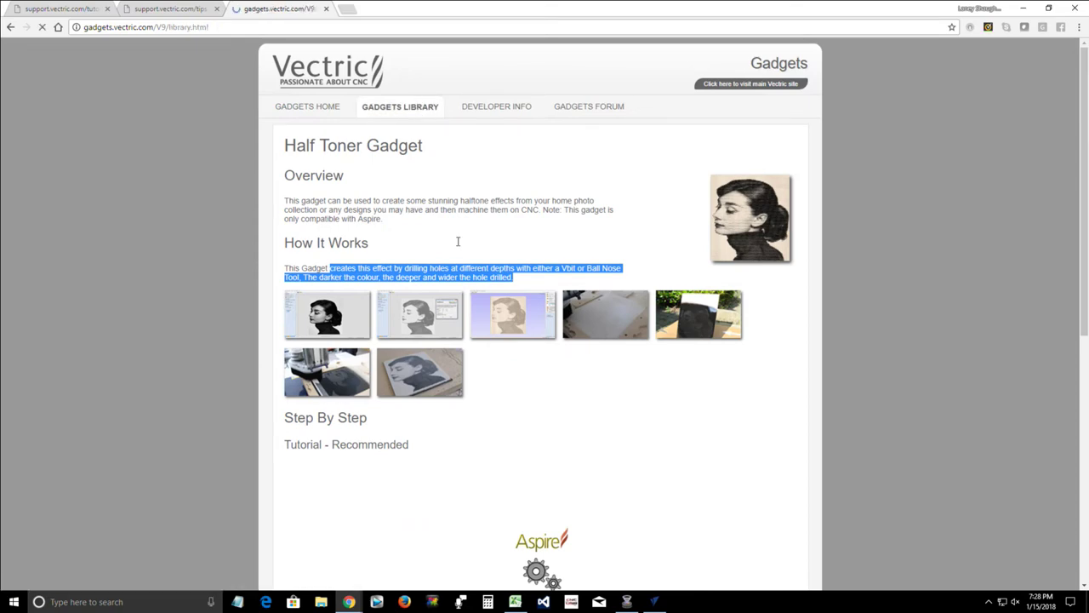
scroll(483, 351, down, 3)
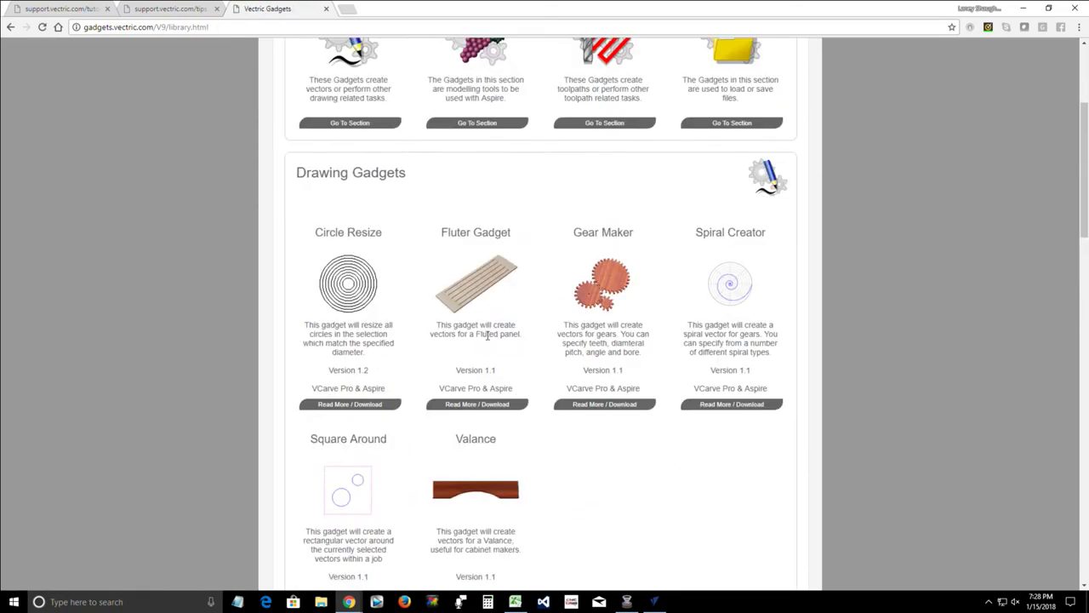
scroll(568, 324, up, 2)
scroll(564, 328, down, 9)
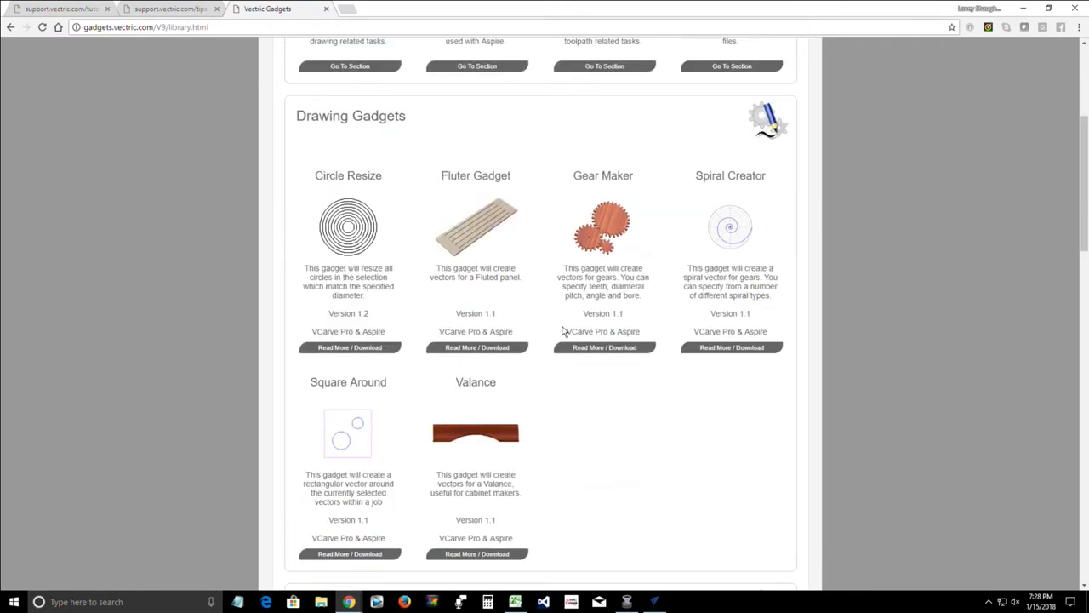
scroll(564, 328, down, 2)
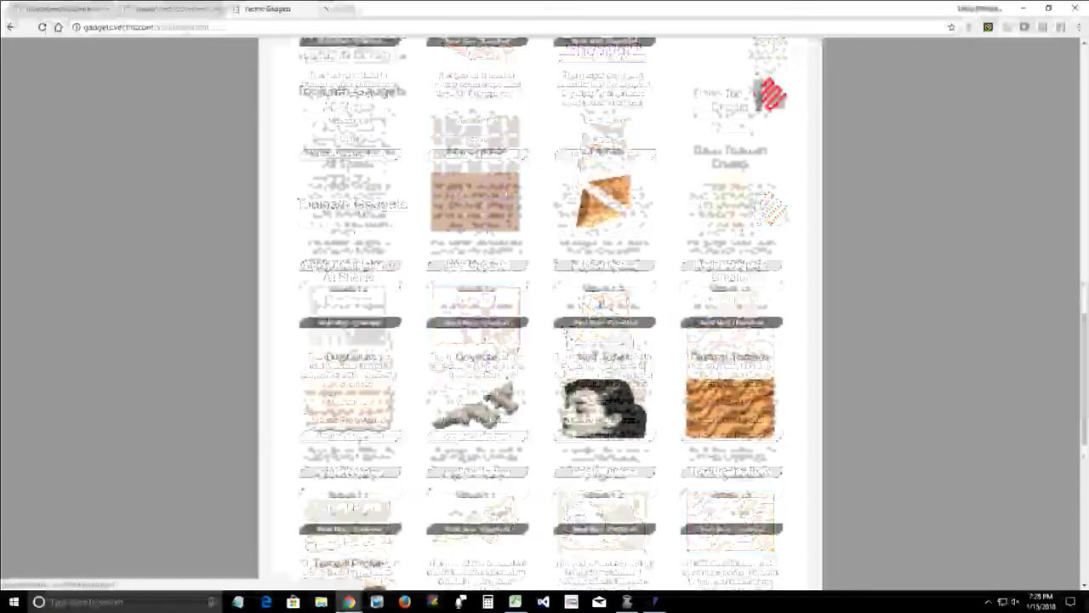
- Scroll the Chamfer gadget page to its Download Gadget section, then bring up File Explorer
click(606, 323)
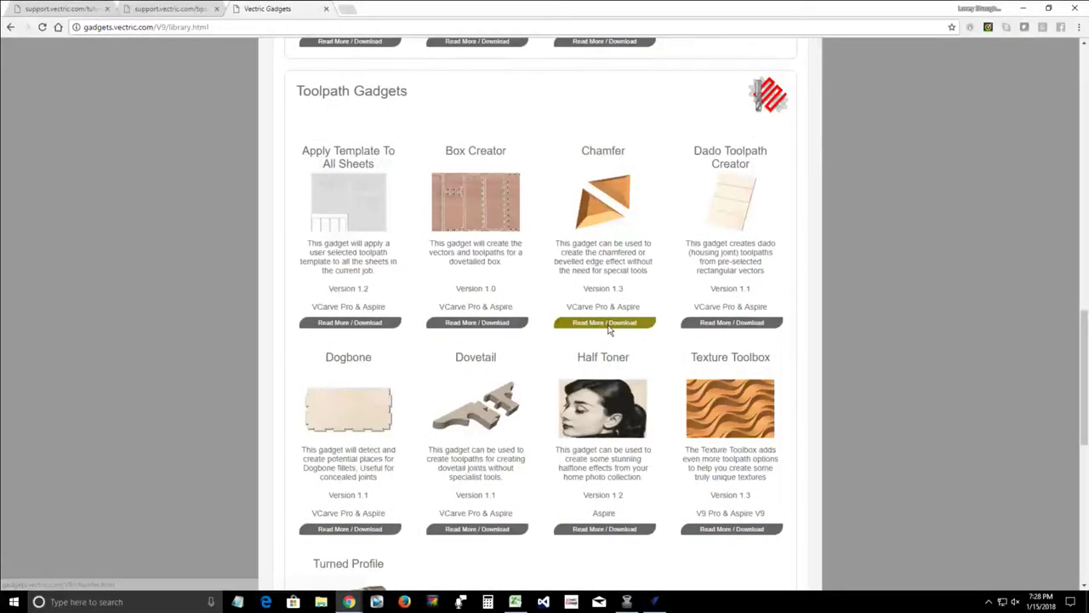
scroll(576, 369, down, 1)
scroll(565, 378, down, 2)
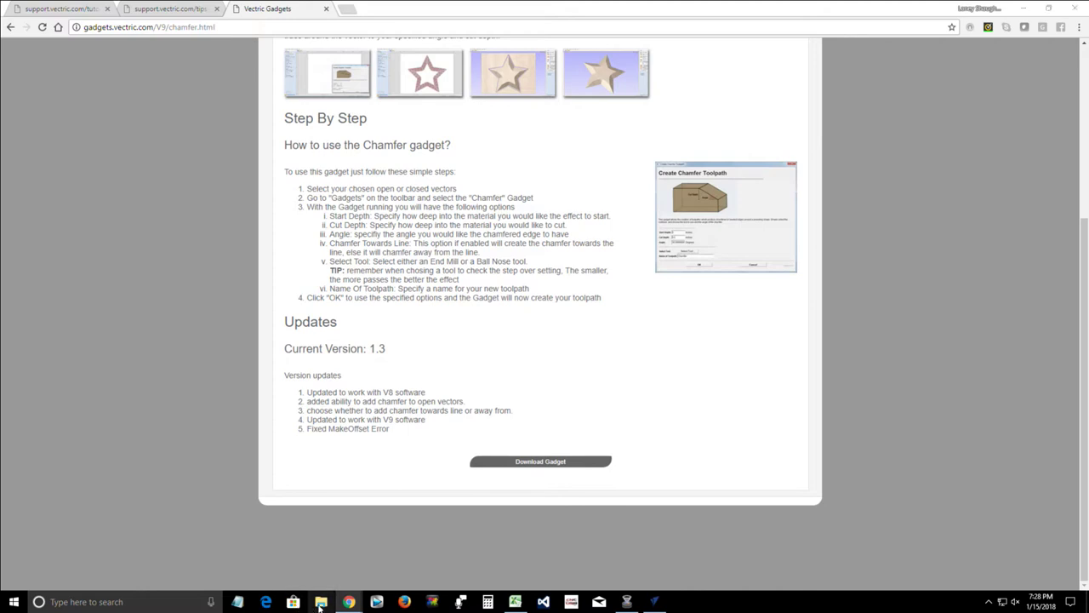
click(321, 601)
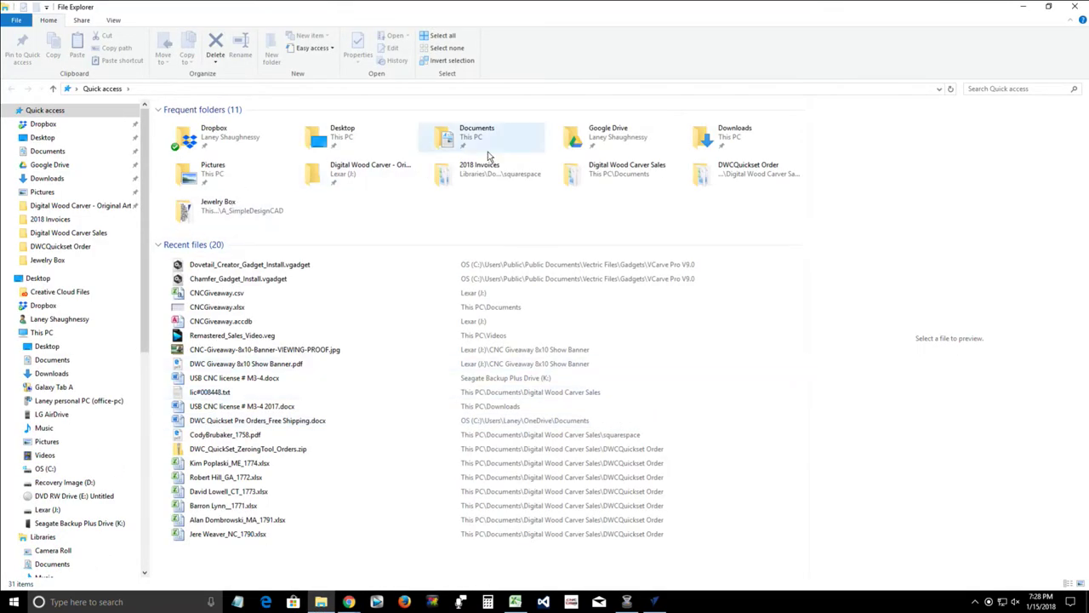
- Cut Spiral_Gadget_Install.vgadget from the Downloads folder, then go to This PC
click(731, 139)
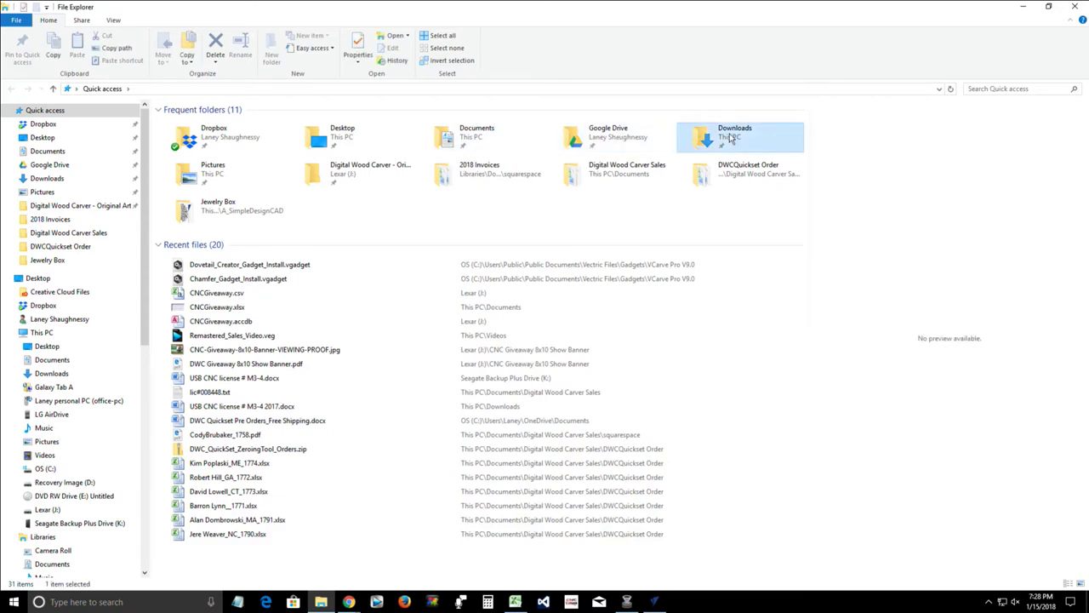
double_click(735, 138)
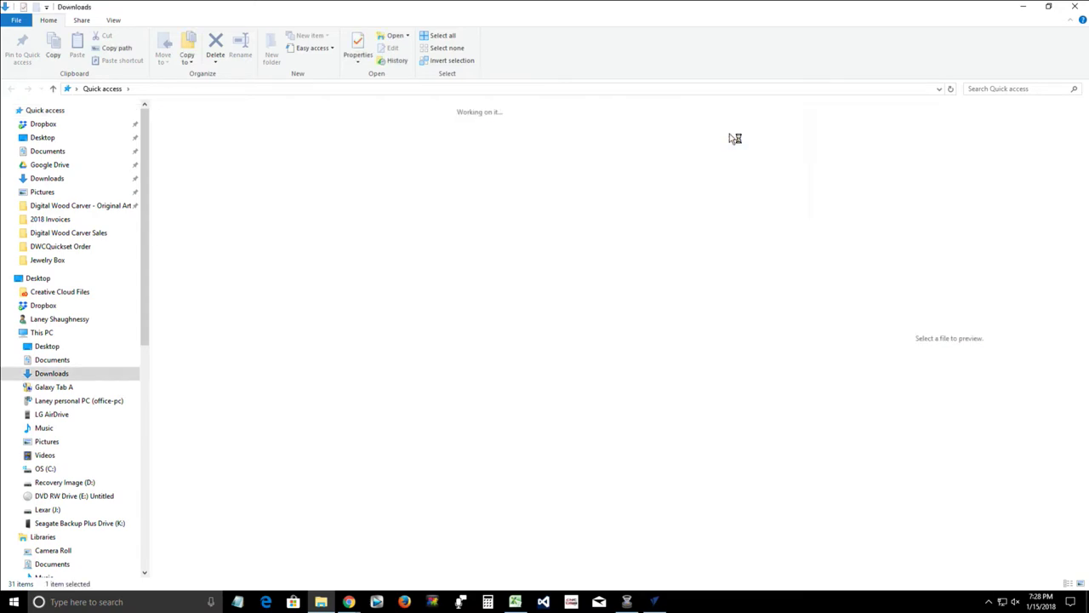
scroll(713, 426, down, 10)
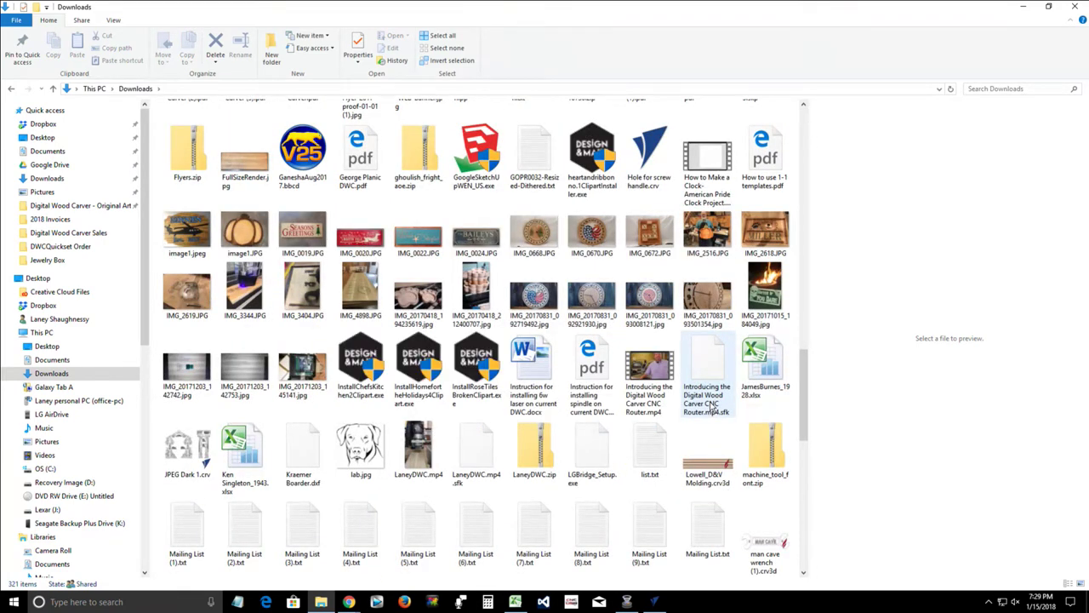
scroll(712, 407, down, 10)
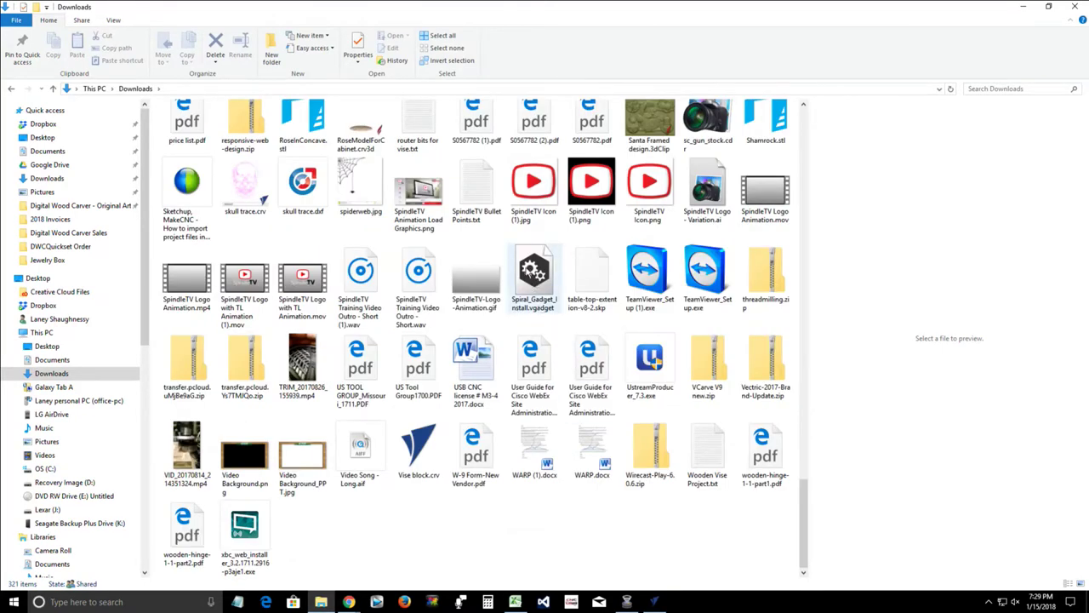
click(531, 272)
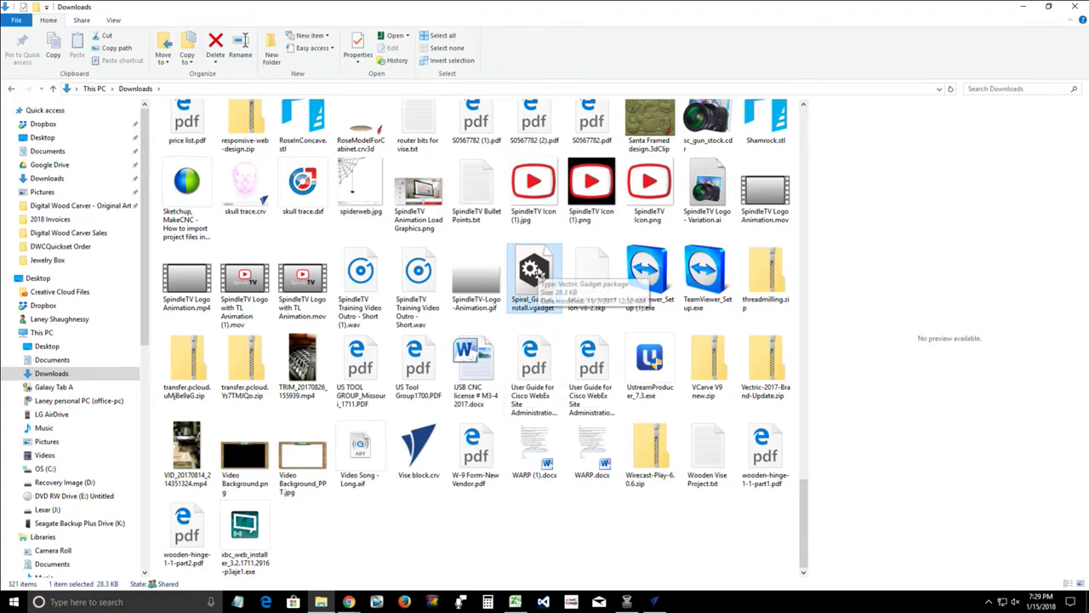
click(10, 334)
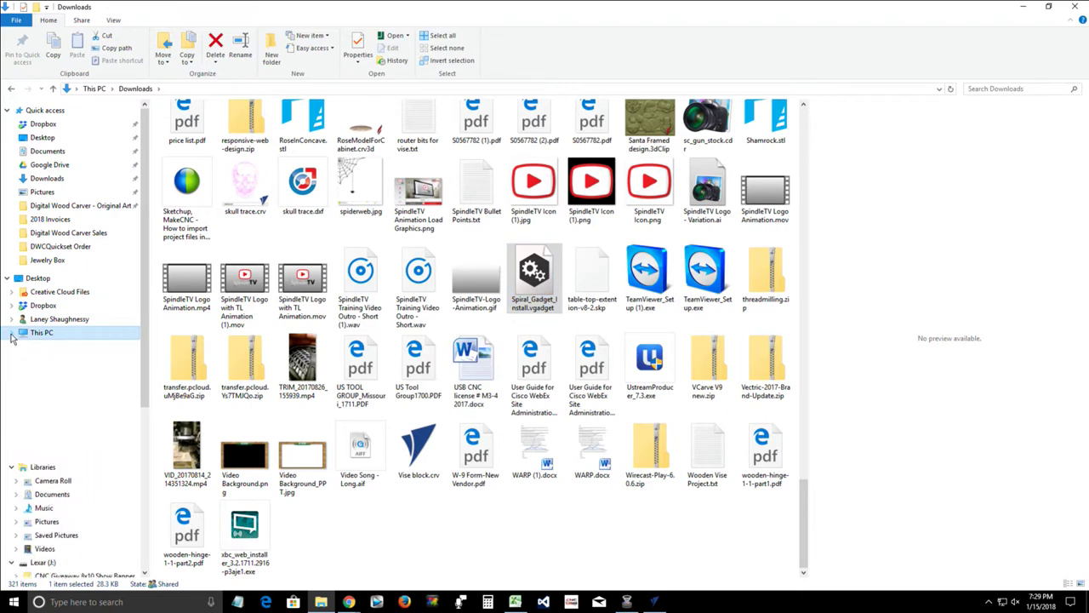
click(11, 336)
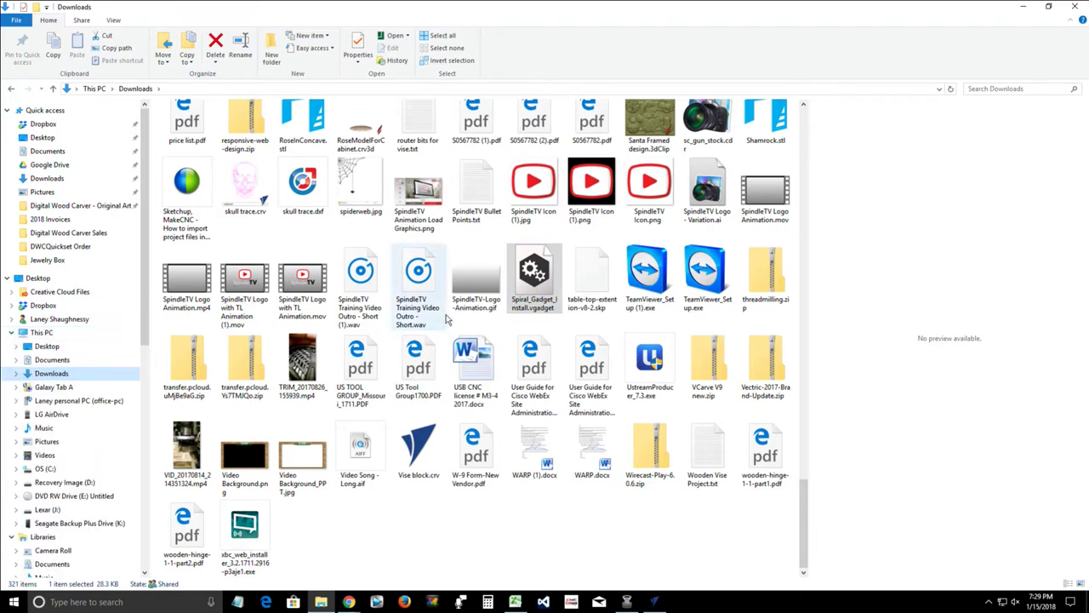
click(545, 269)
right_click(546, 269)
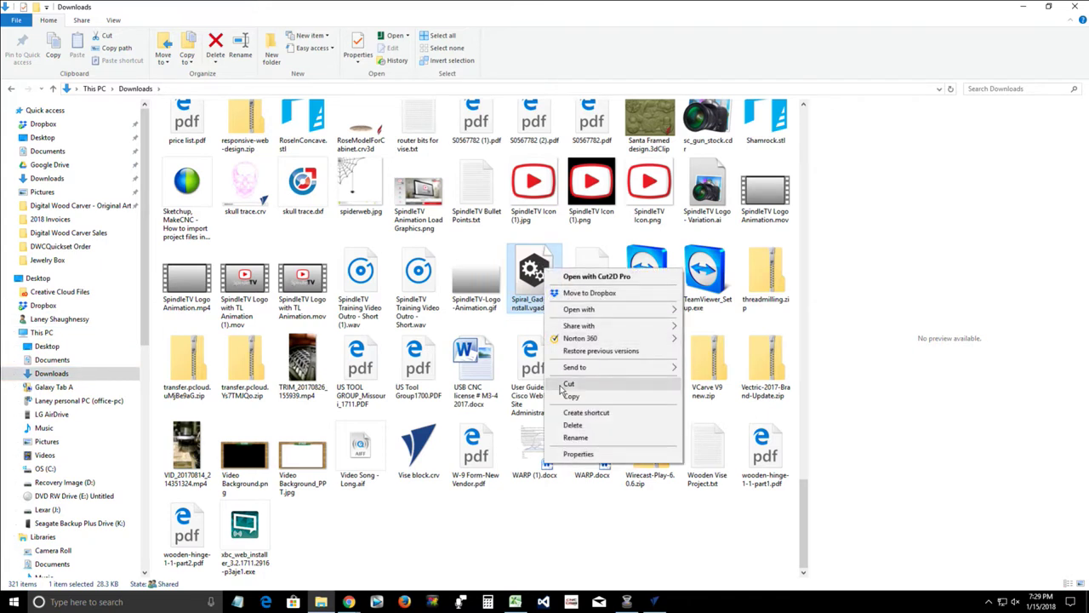
click(568, 383)
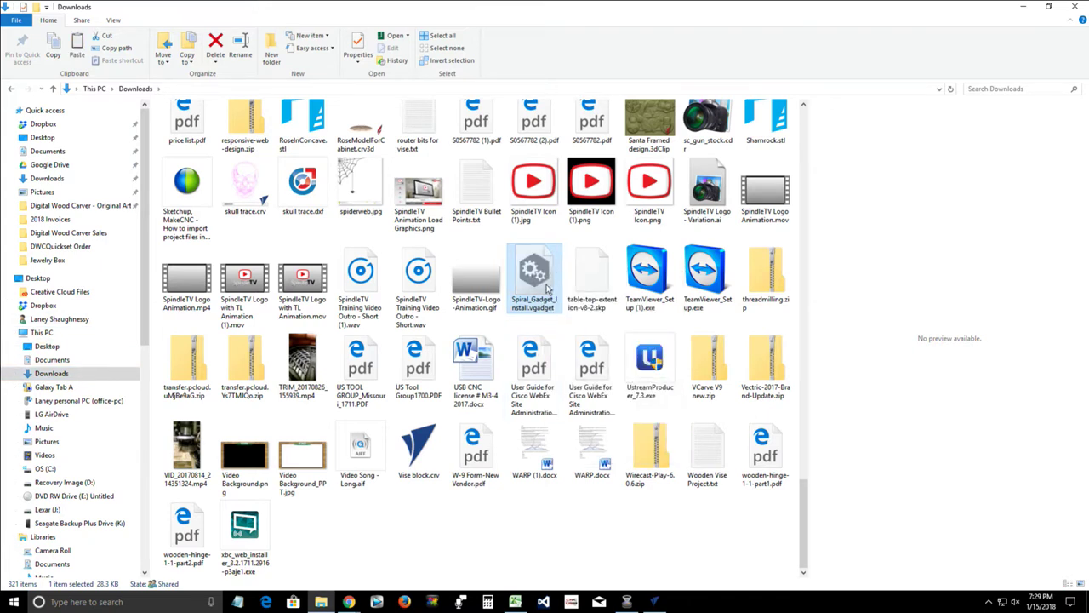
click(58, 333)
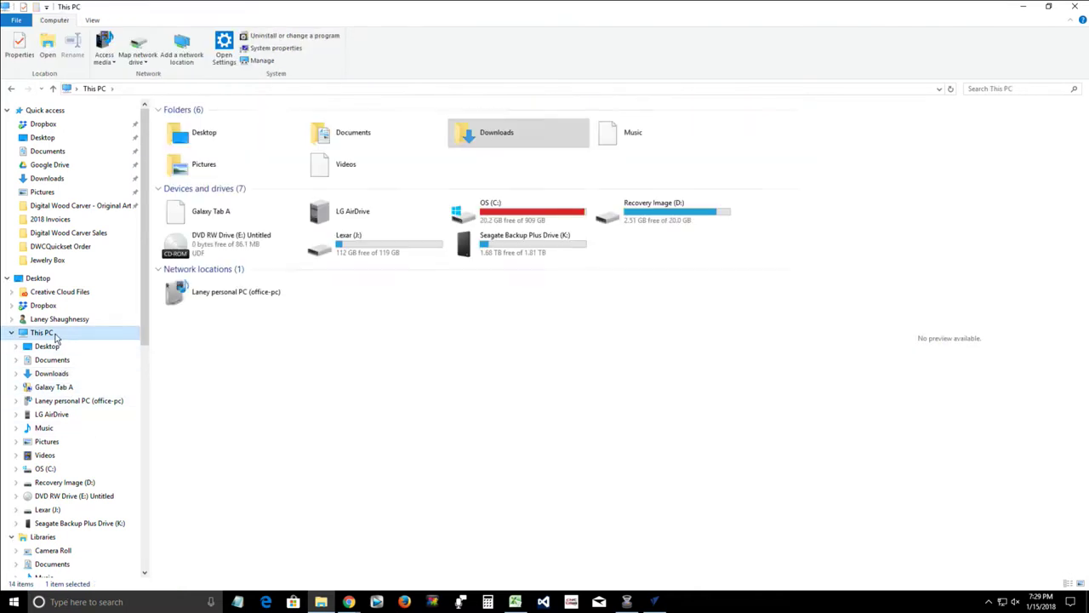
- Paste the Spiral gadget file into C: Public Documents > Vectric Files > Gadgets > VCarve Pro V9.0
double_click(524, 218)
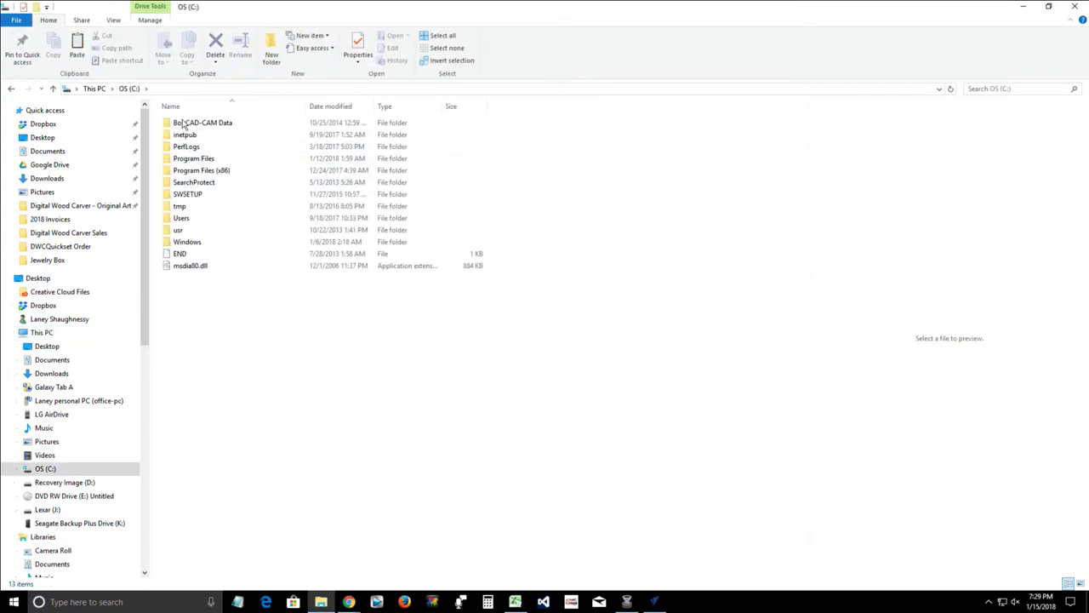
click(182, 219)
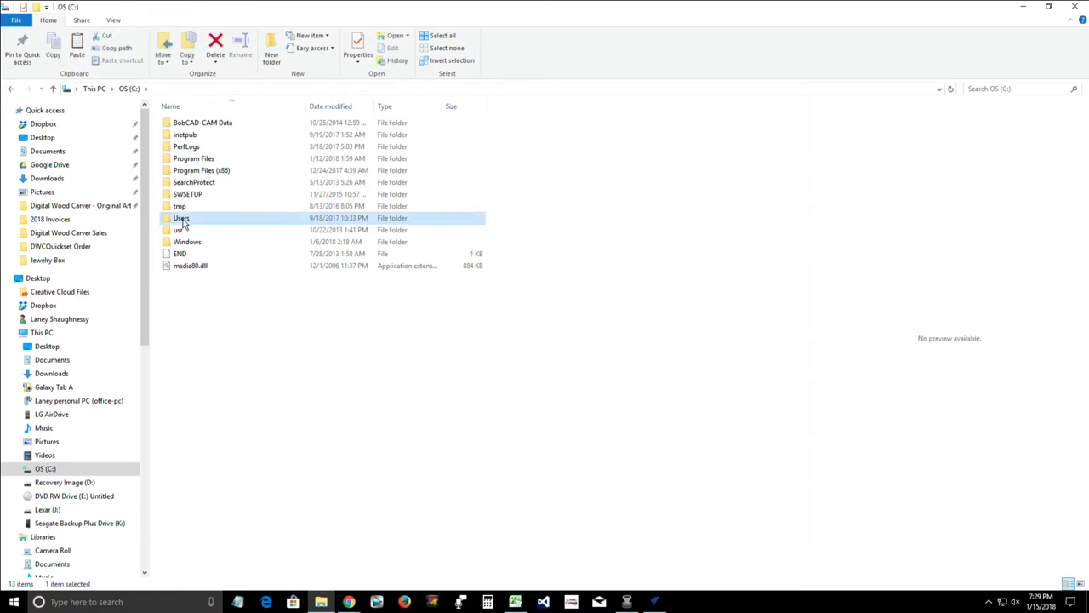
double_click(182, 220)
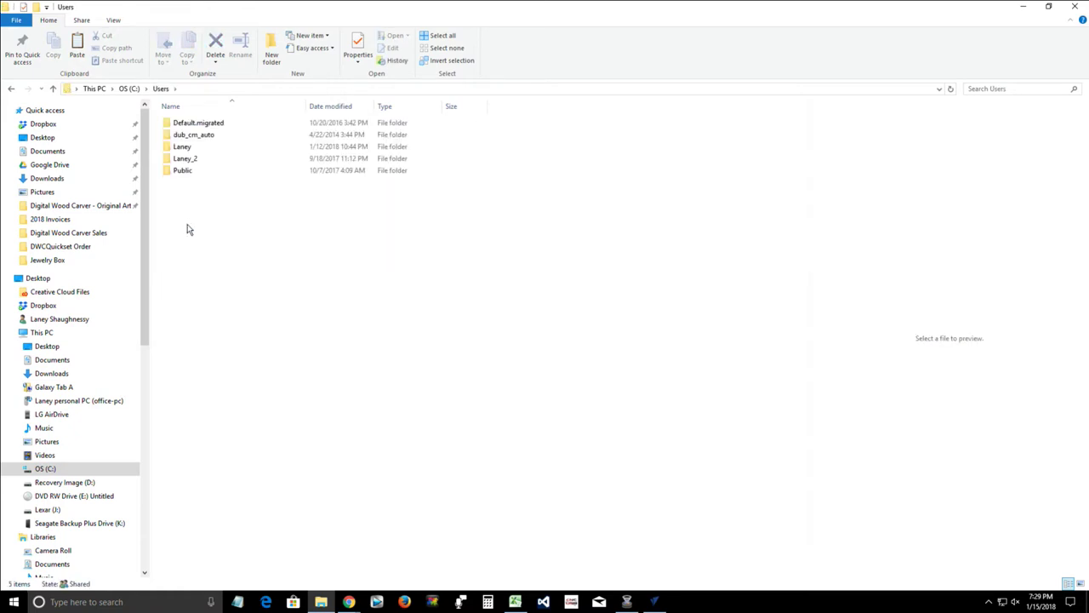
double_click(184, 171)
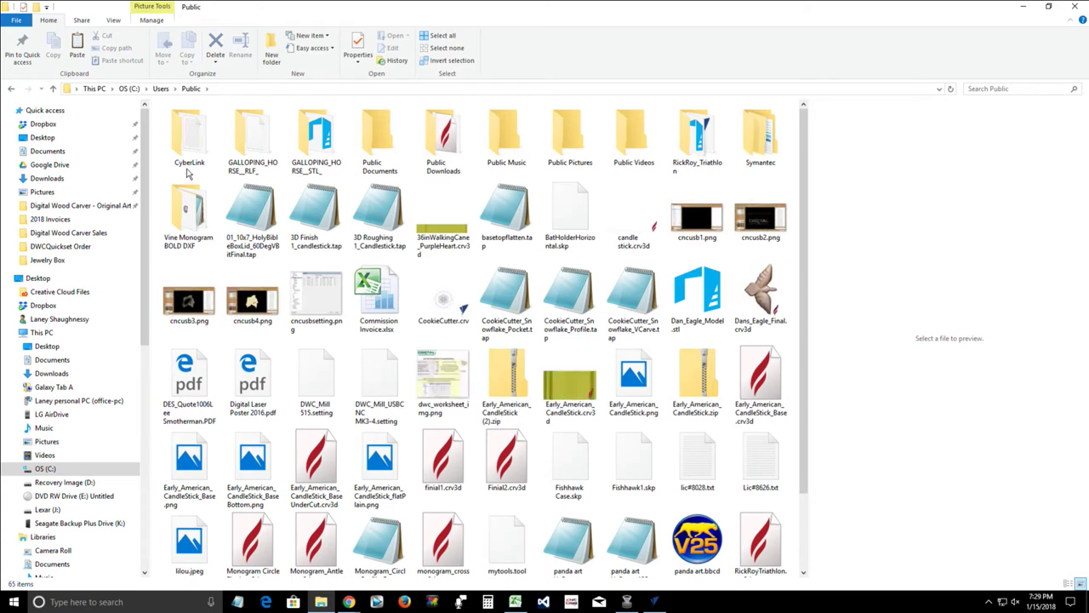
double_click(375, 140)
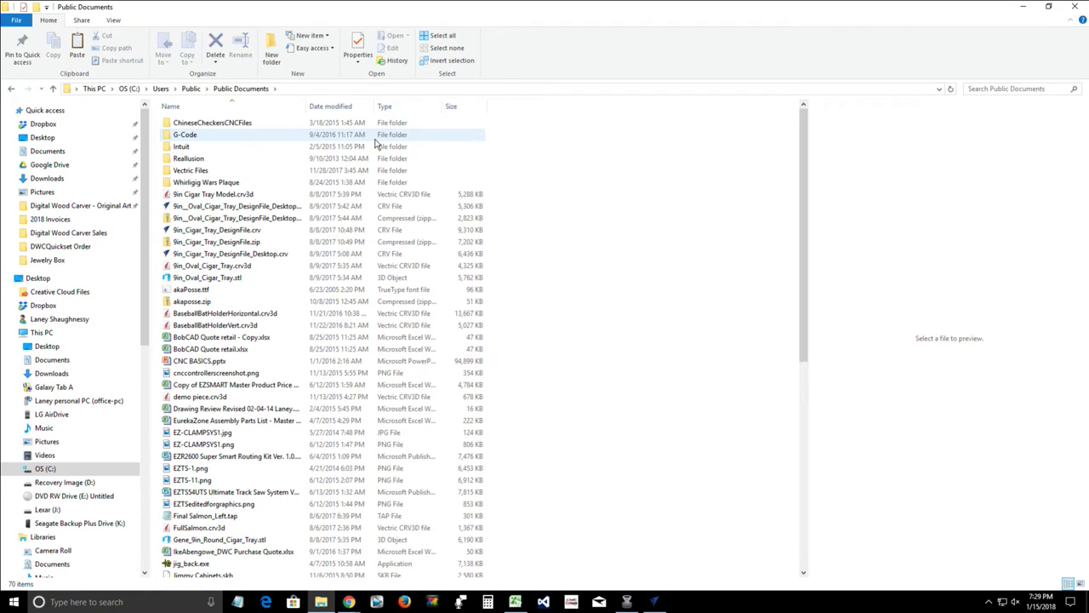
click(182, 173)
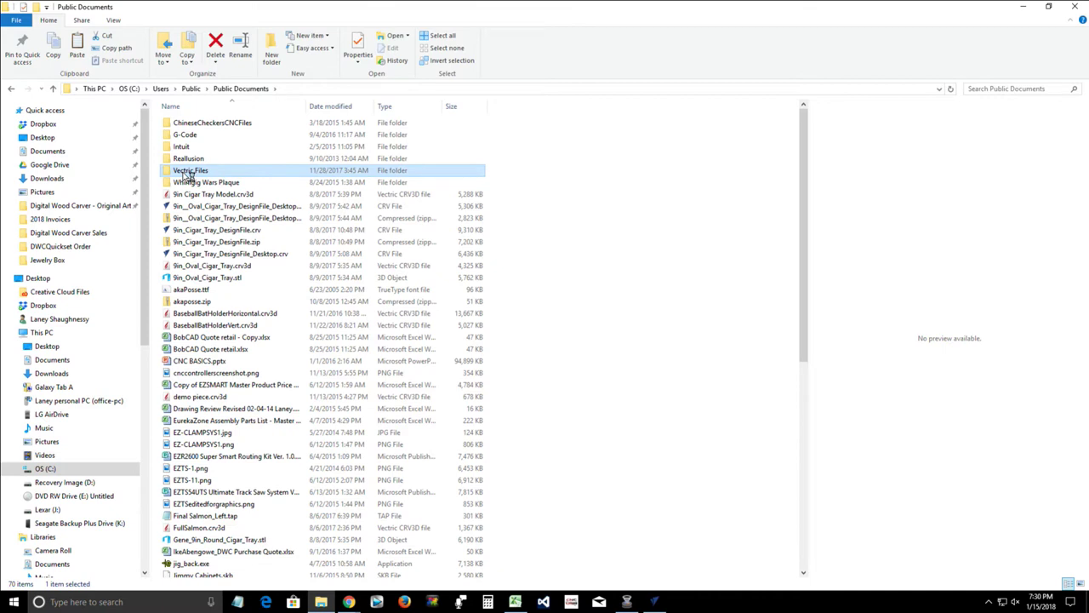
double_click(183, 174)
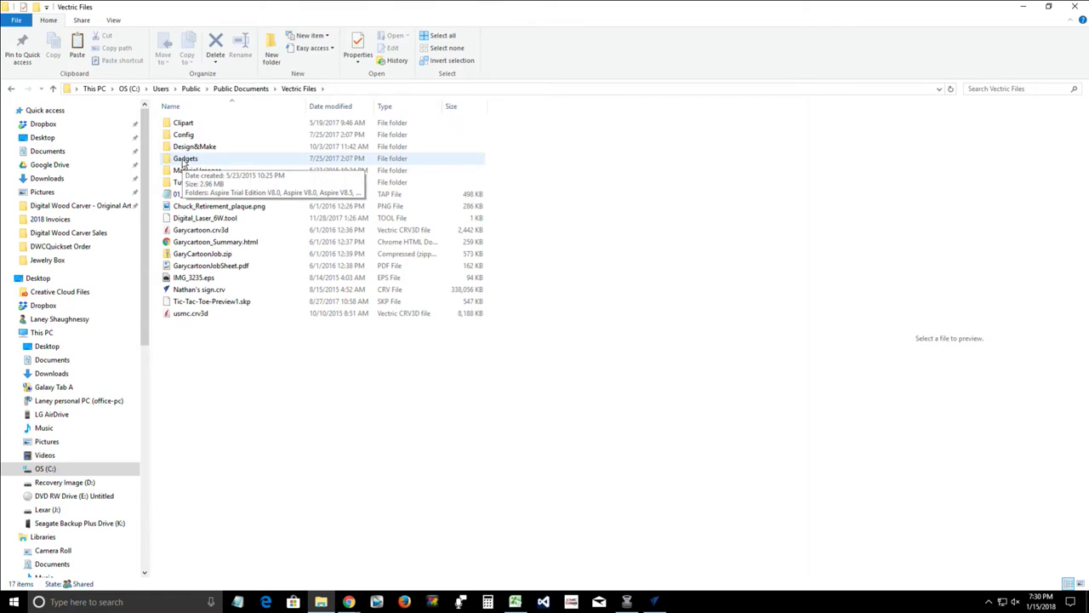
double_click(185, 159)
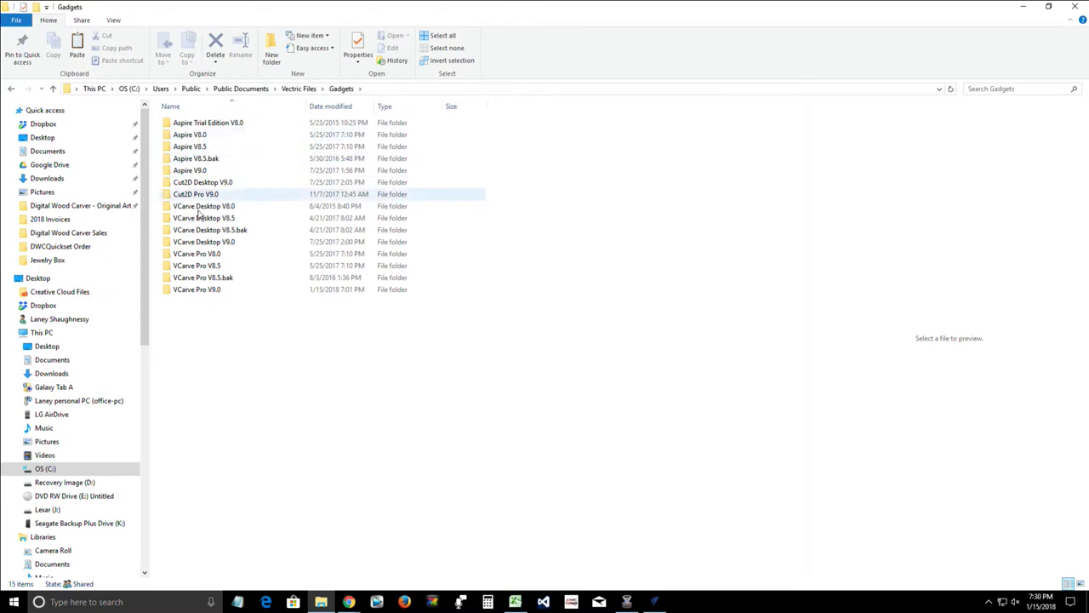
double_click(194, 292)
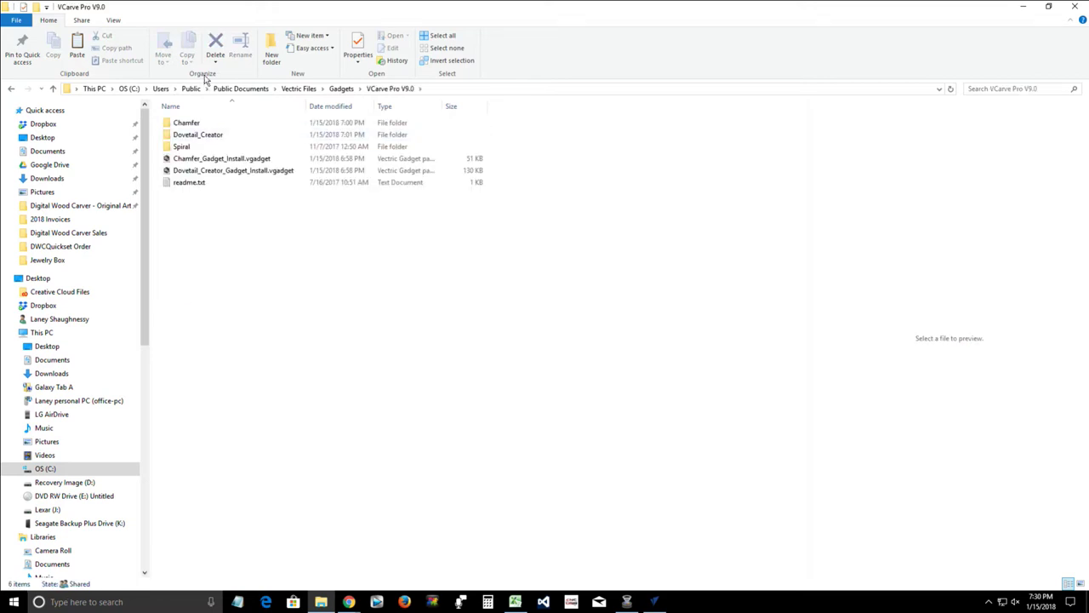
right_click(212, 207)
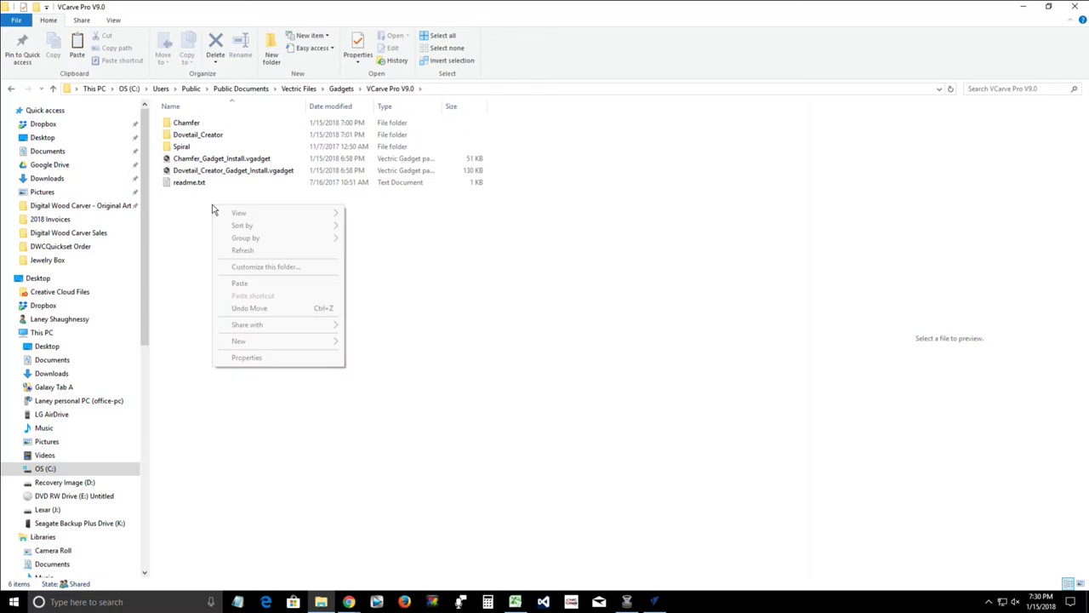
click(239, 283)
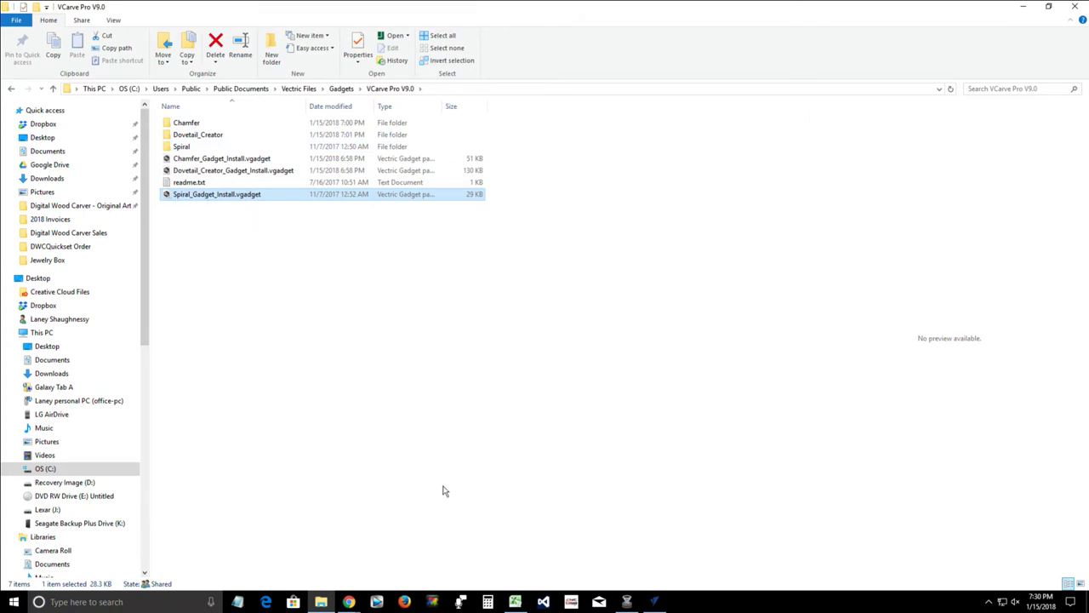
- Close File Explorer, switch to VCarve Pro and choose Gadgets > Install New Gadget
click(1075, 9)
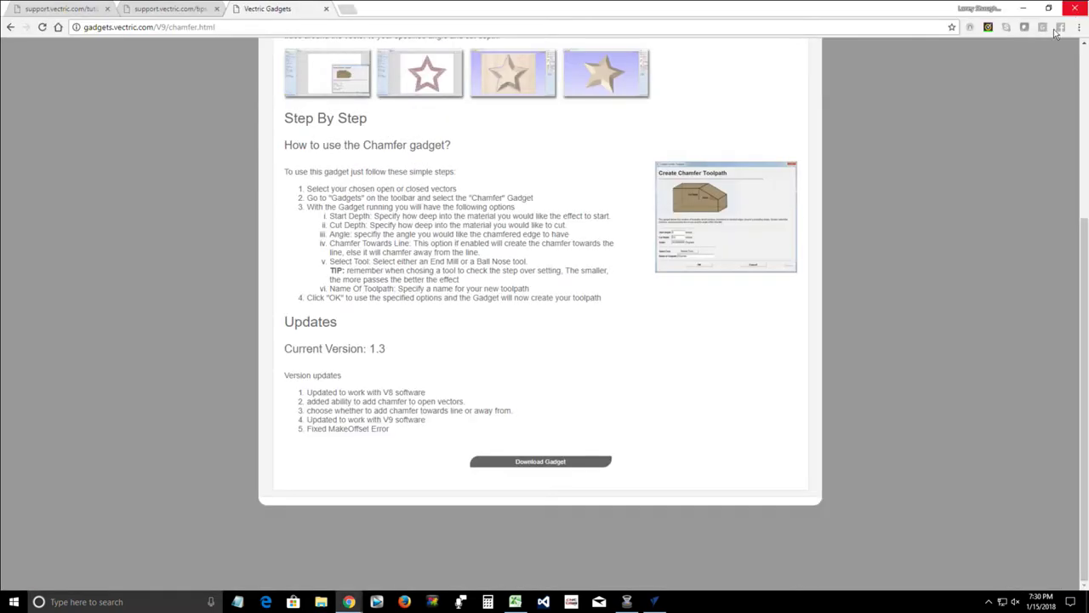
click(652, 602)
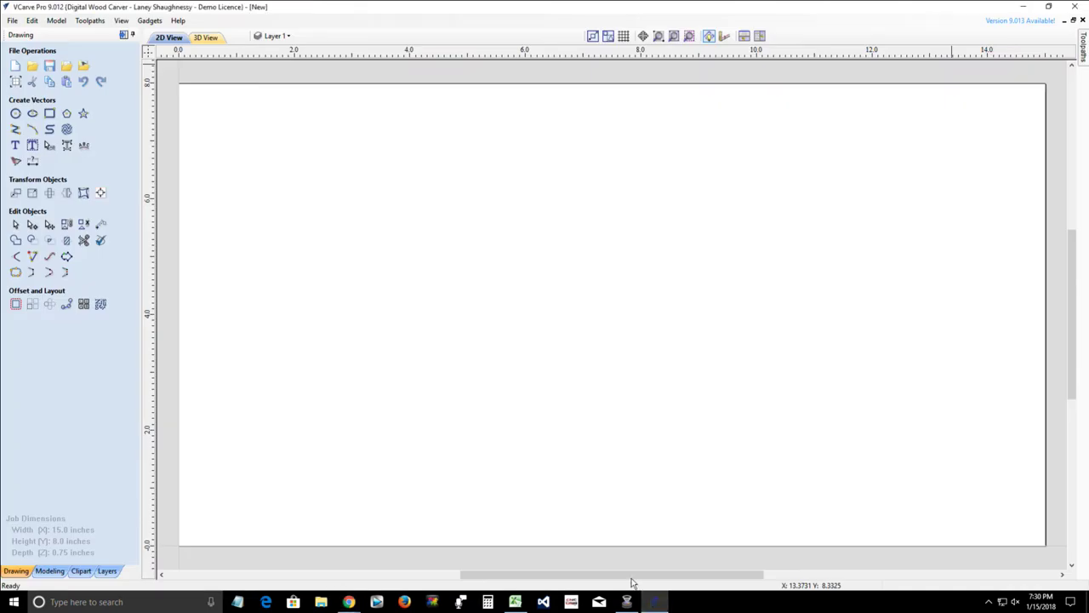
click(151, 22)
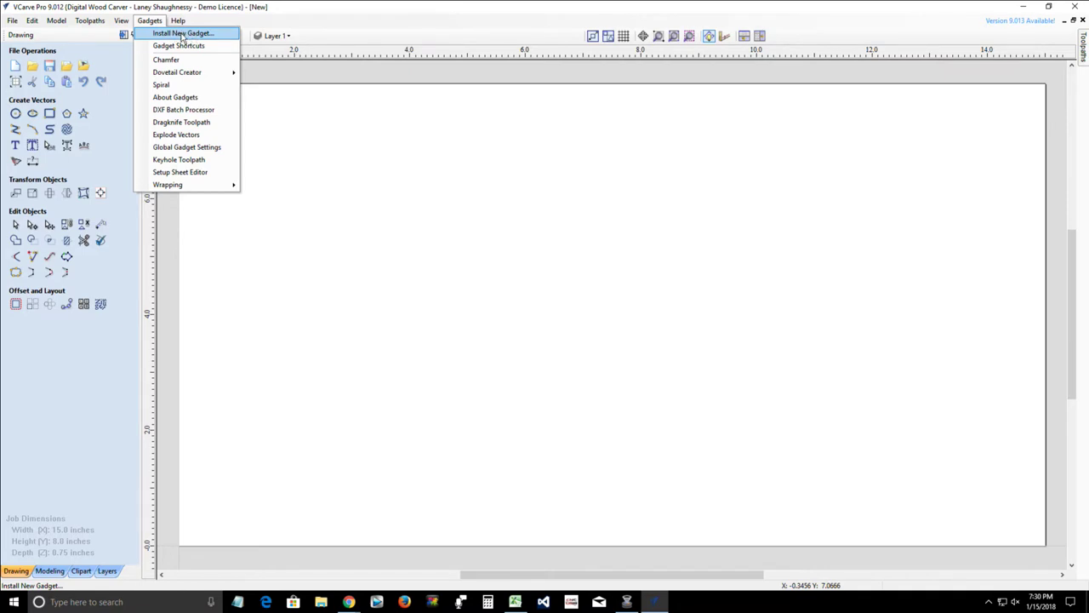
click(181, 34)
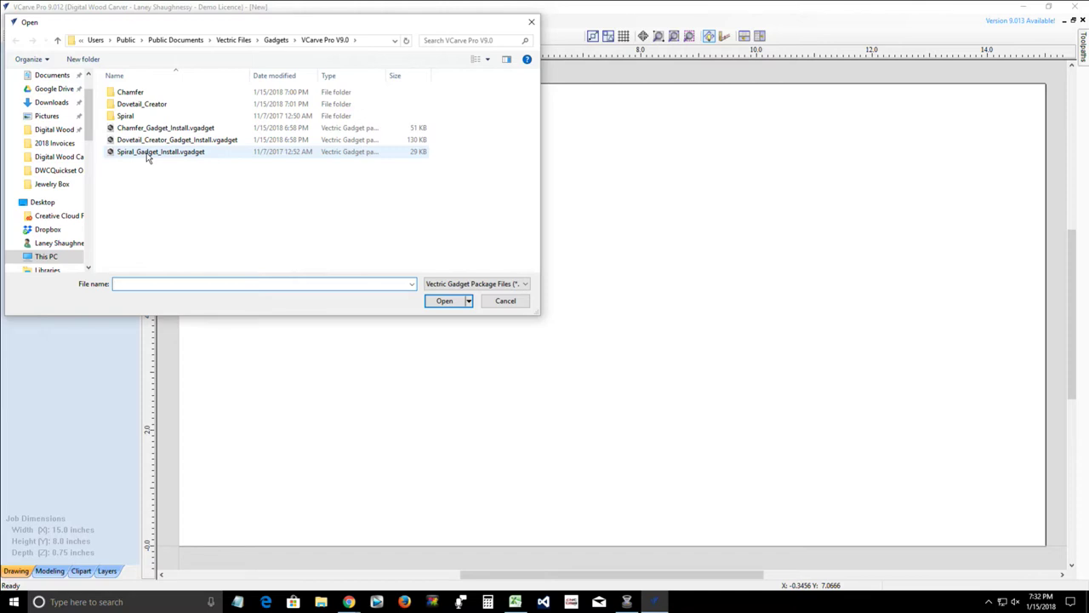
- Install Spiral_Gadget_Install.vgadget, reading through and accepting its licence
click(146, 158)
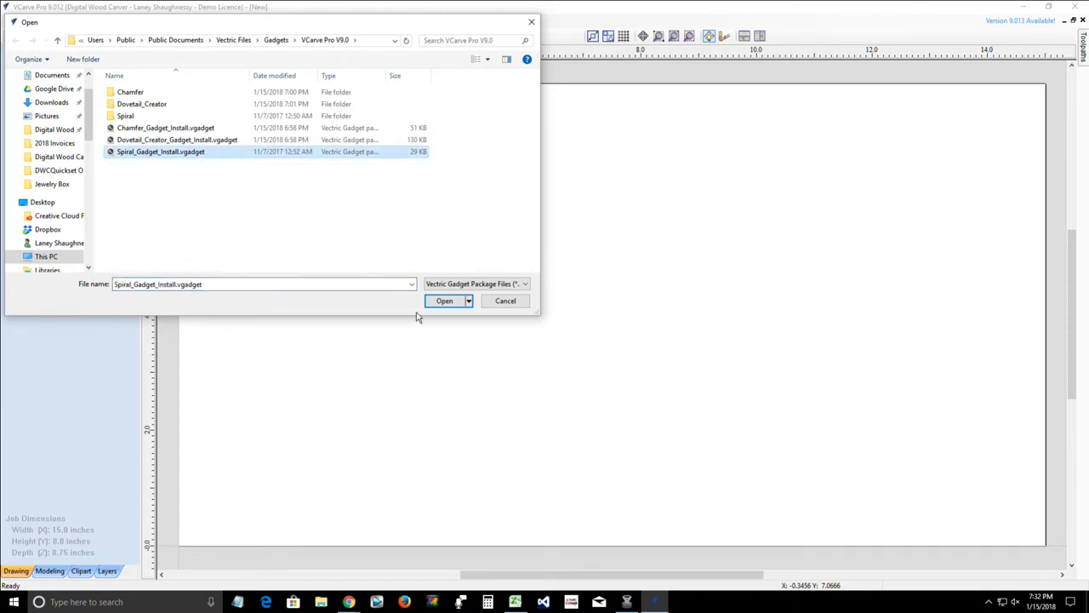
click(445, 302)
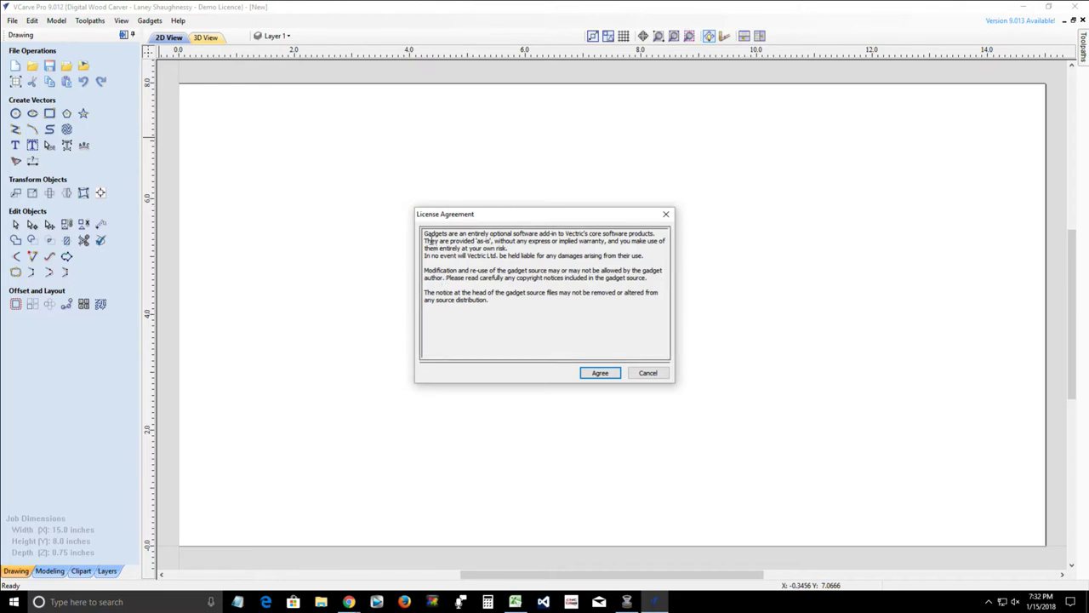
drag(426, 234, 656, 235)
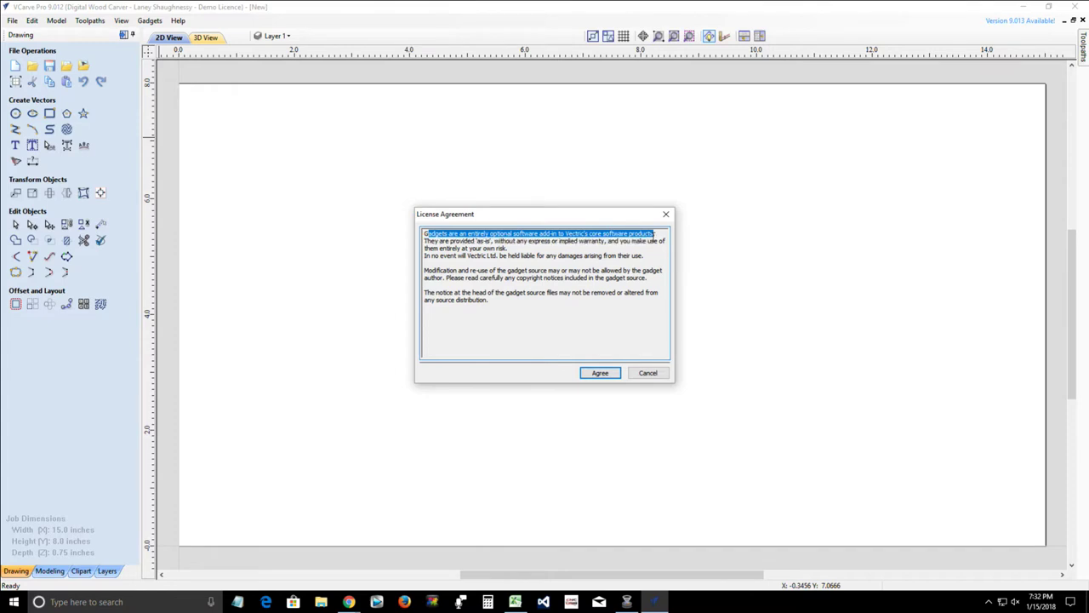
drag(439, 241, 607, 247)
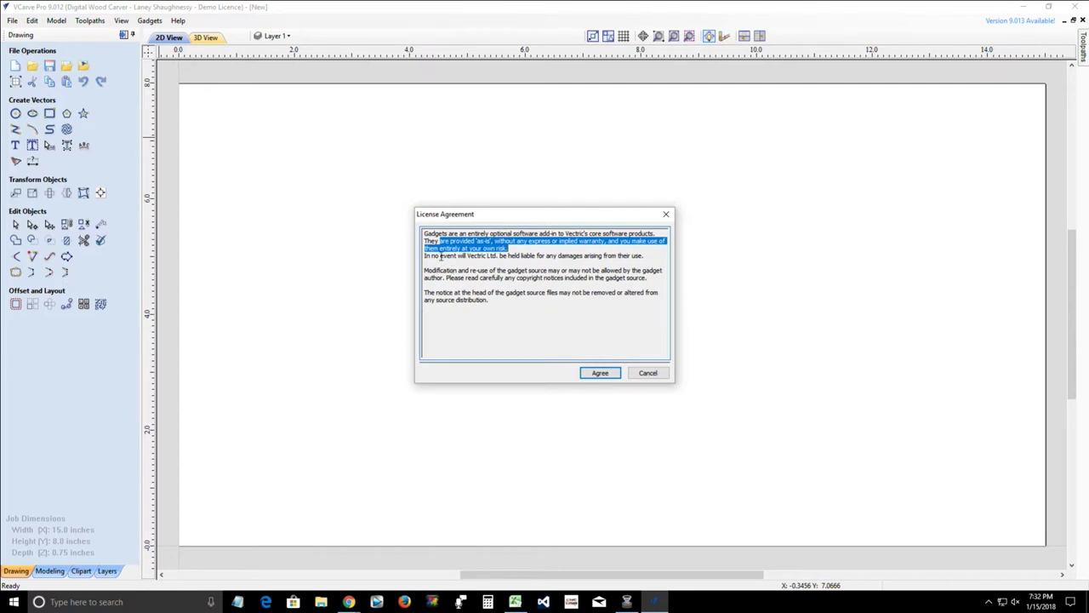
drag(440, 255, 604, 265)
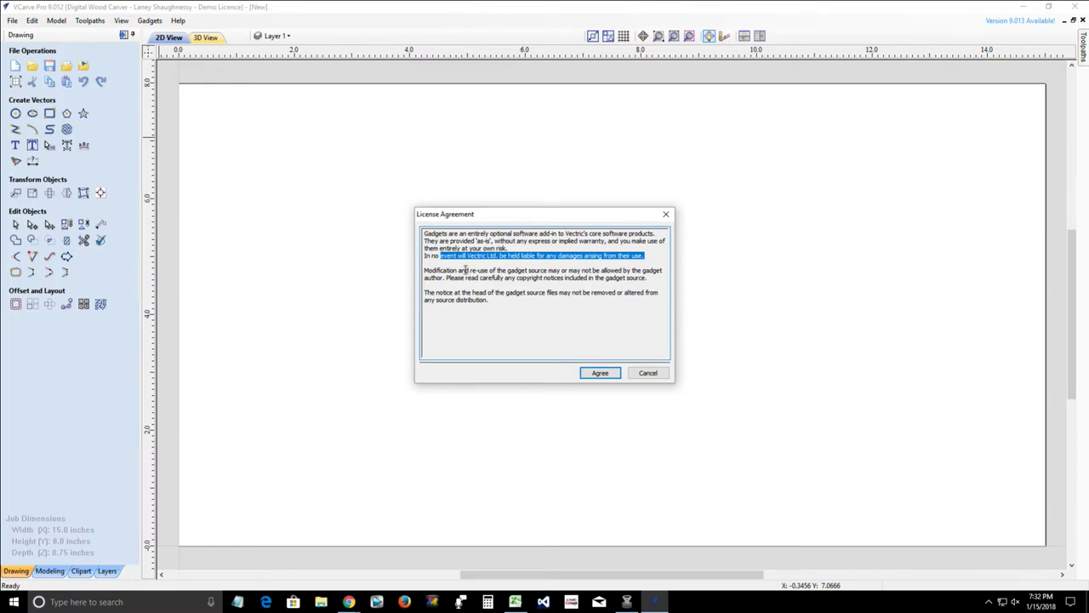
drag(460, 271, 528, 271)
click(426, 285)
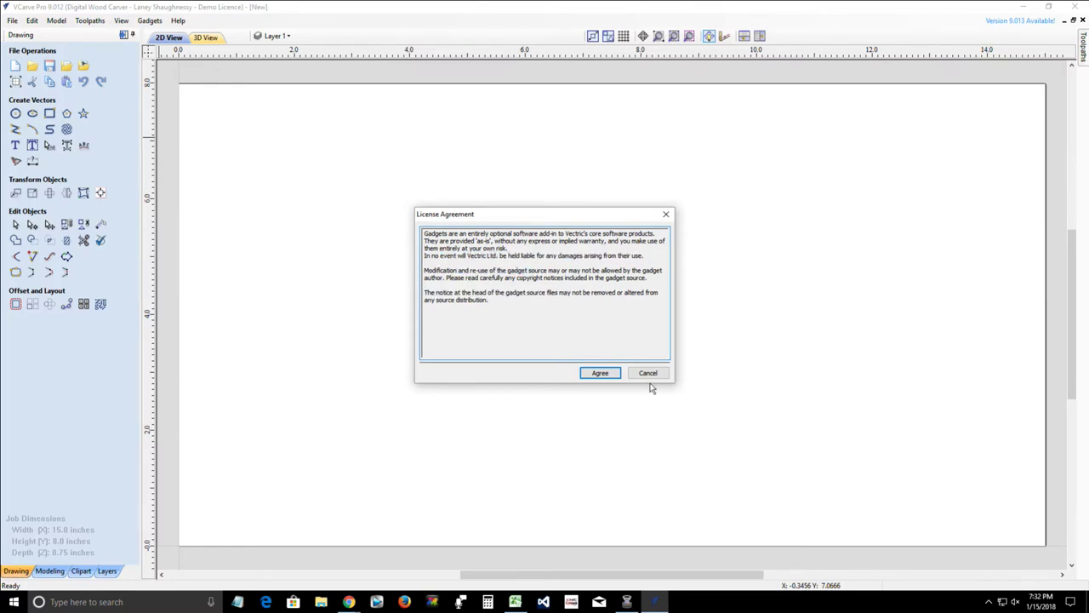
click(600, 375)
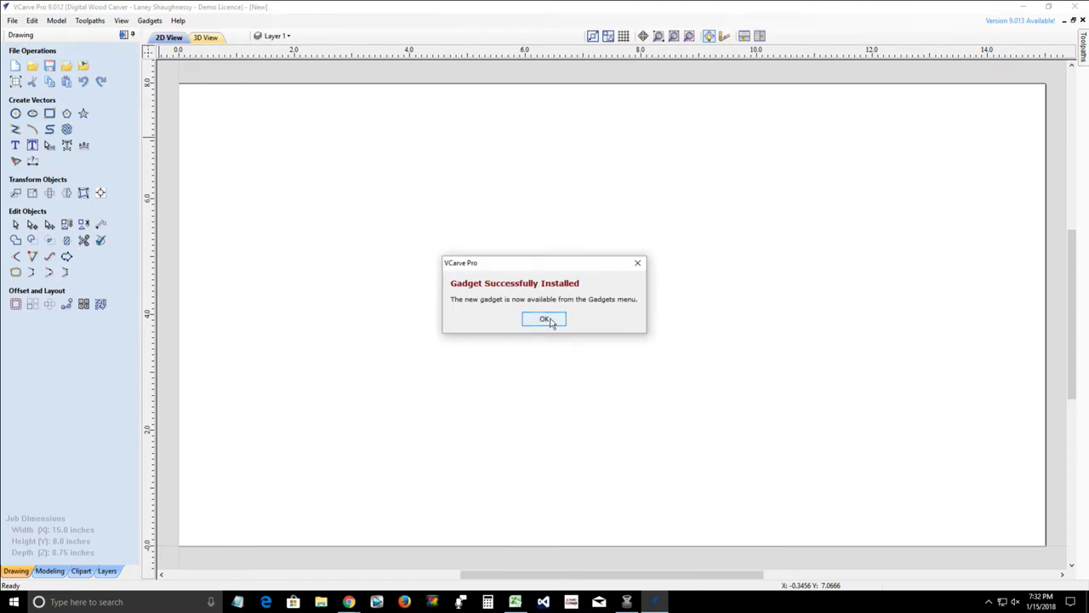
- Dismiss the success message and confirm Spiral now appears in the Gadgets menu
click(545, 320)
click(150, 20)
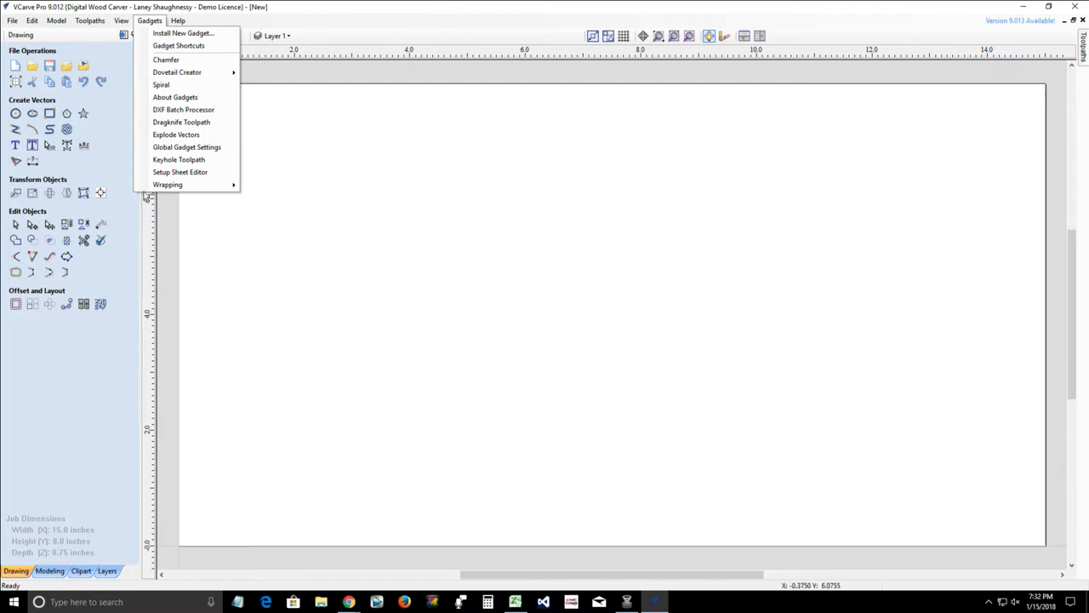
click(339, 251)
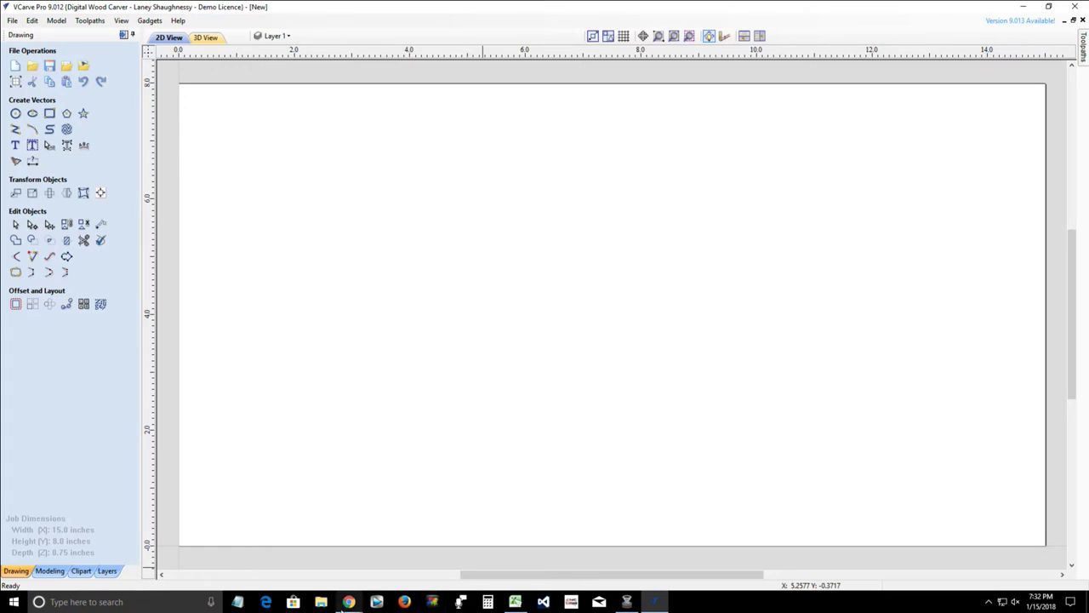
- On the Chamfer gadget page, highlight the step-by-step instructions and enlarge the Create Chamfer Toolpath screenshot
mouse_move(348, 601)
click(408, 552)
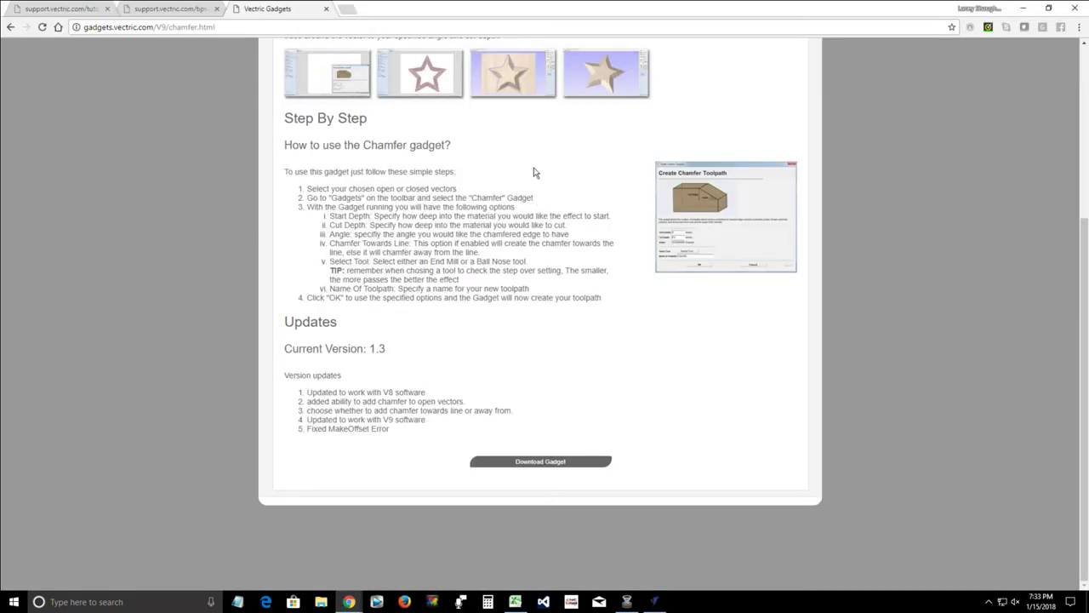
scroll(520, 299, up, 3)
scroll(520, 298, down, 2)
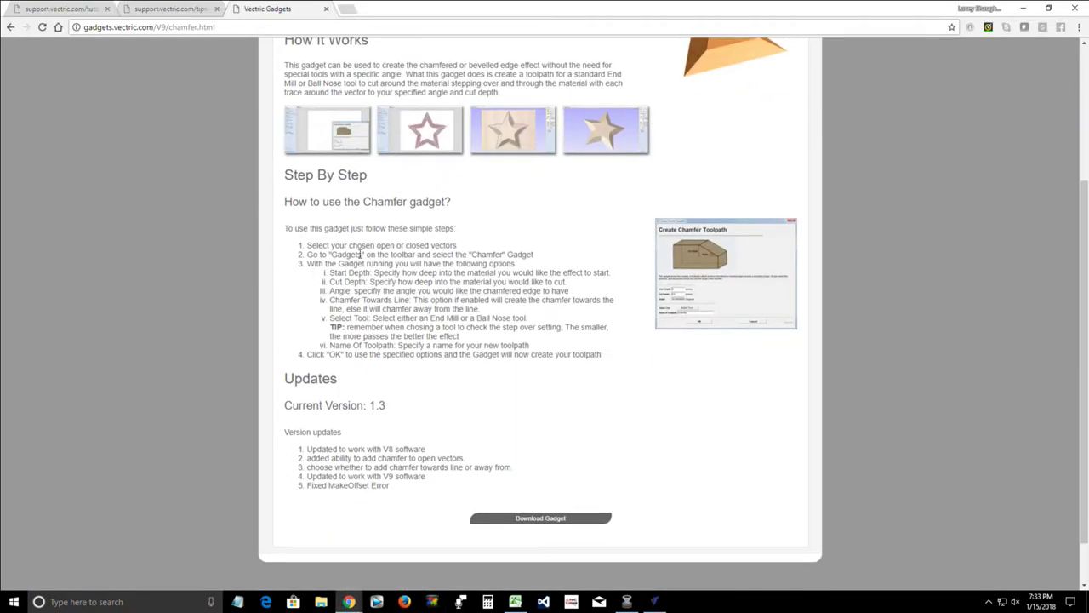
drag(284, 228, 622, 372)
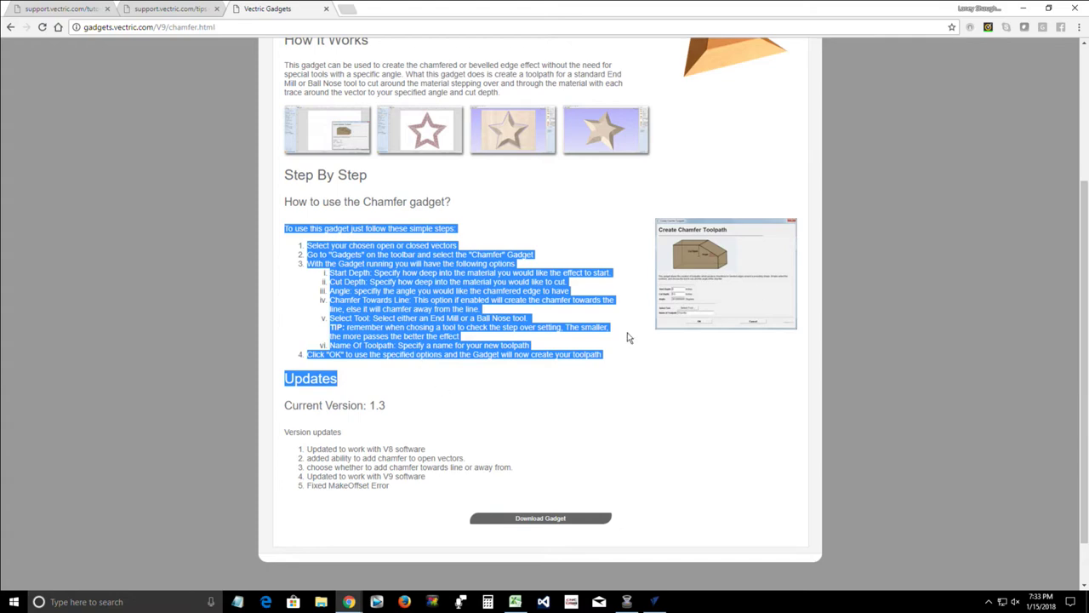
click(739, 270)
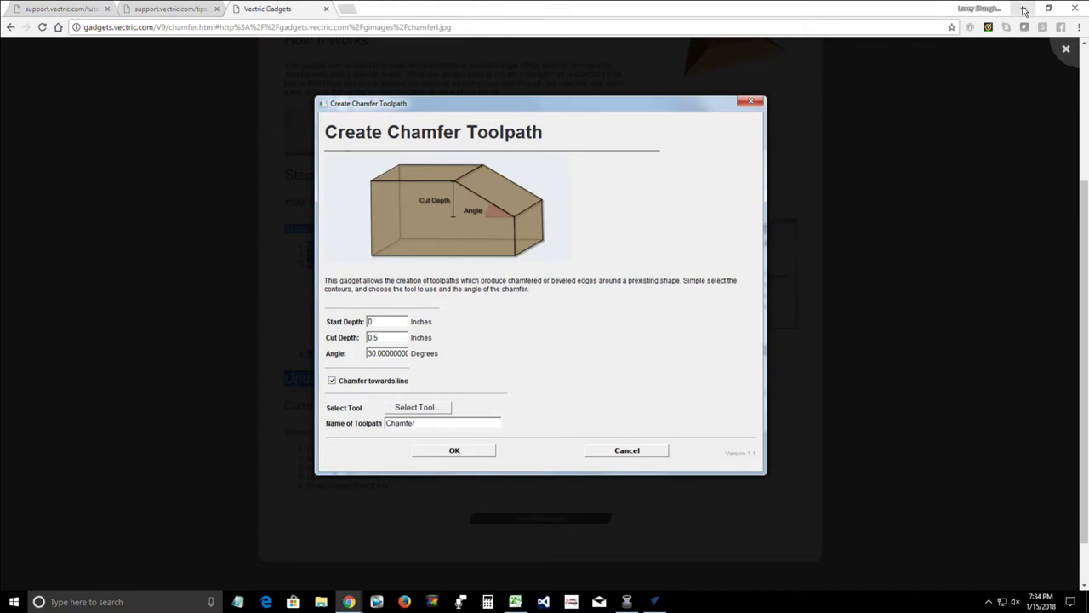
- Close the enlarged screenshot and minimize Chrome to return to the 15 × 8 inch VCarve job
click(521, 245)
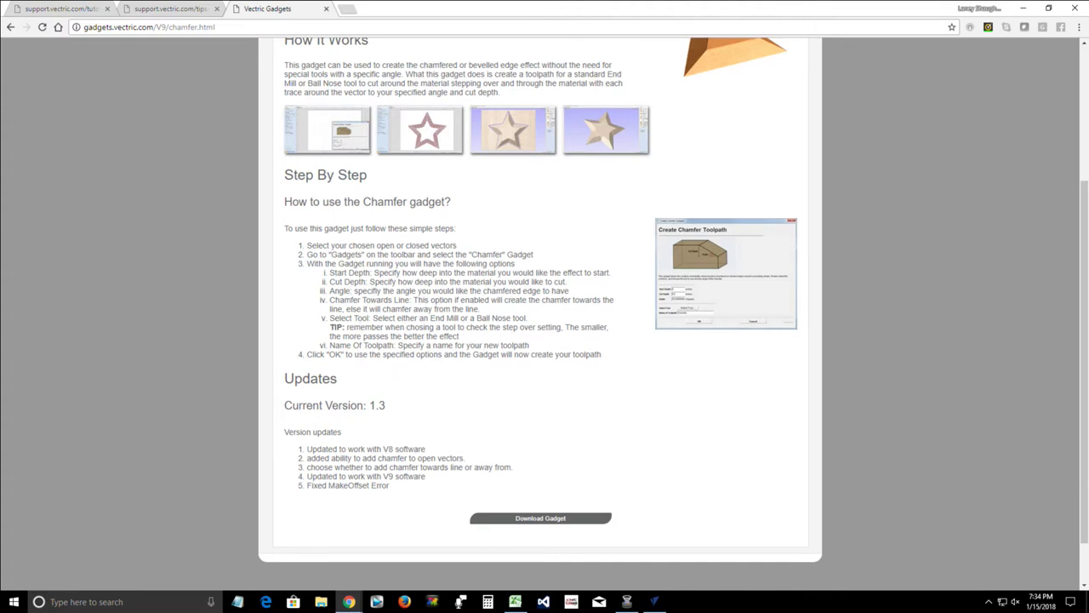
click(1026, 9)
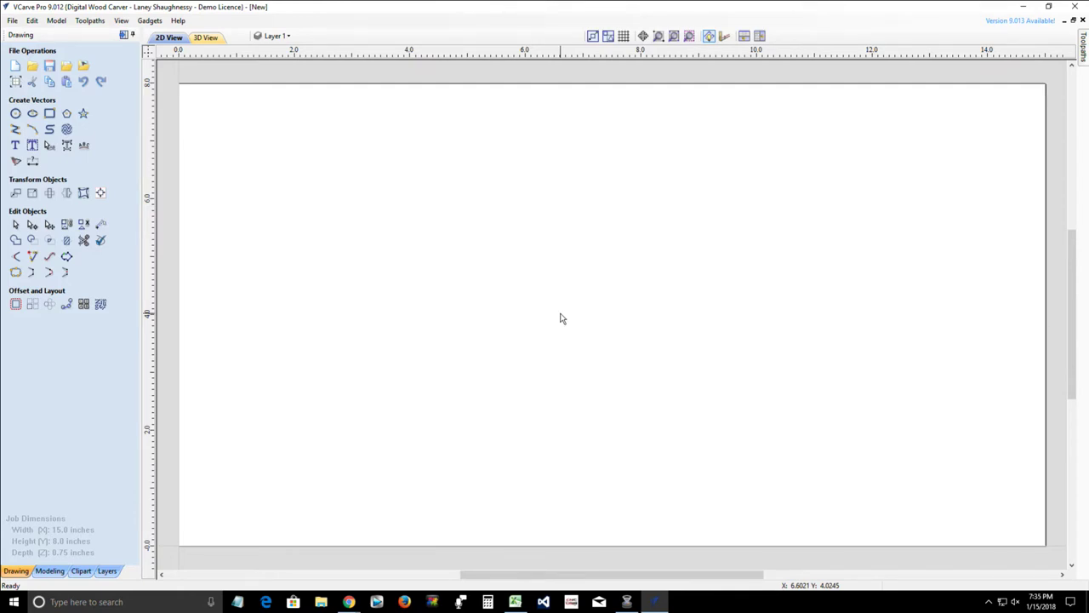
- Draw a five-sided polygon of 1.65-inch radius centred at 5.4147, 5.2414
click(67, 113)
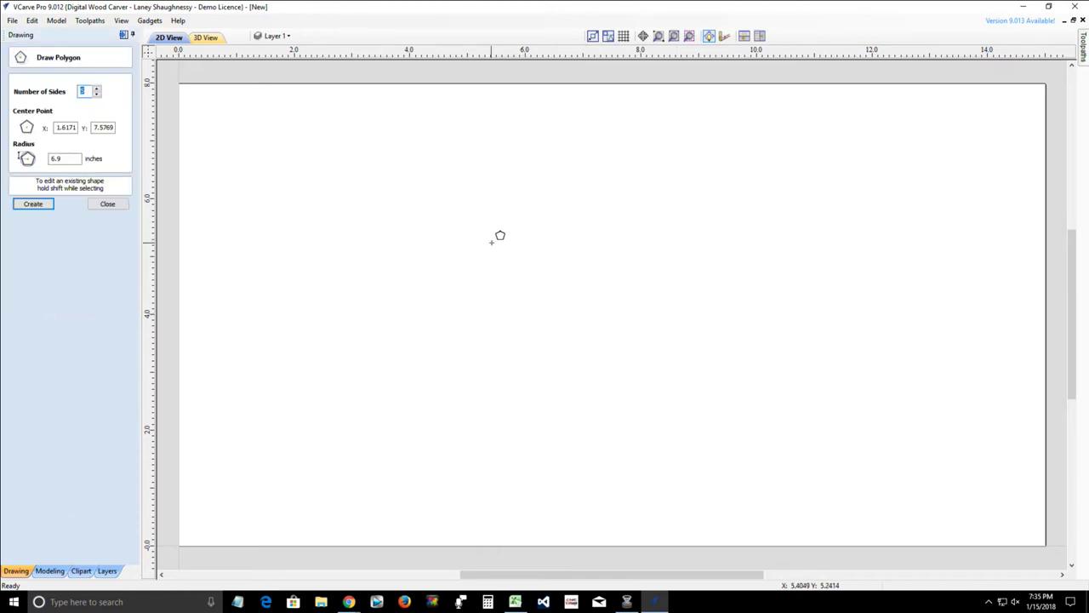
drag(490, 242, 569, 297)
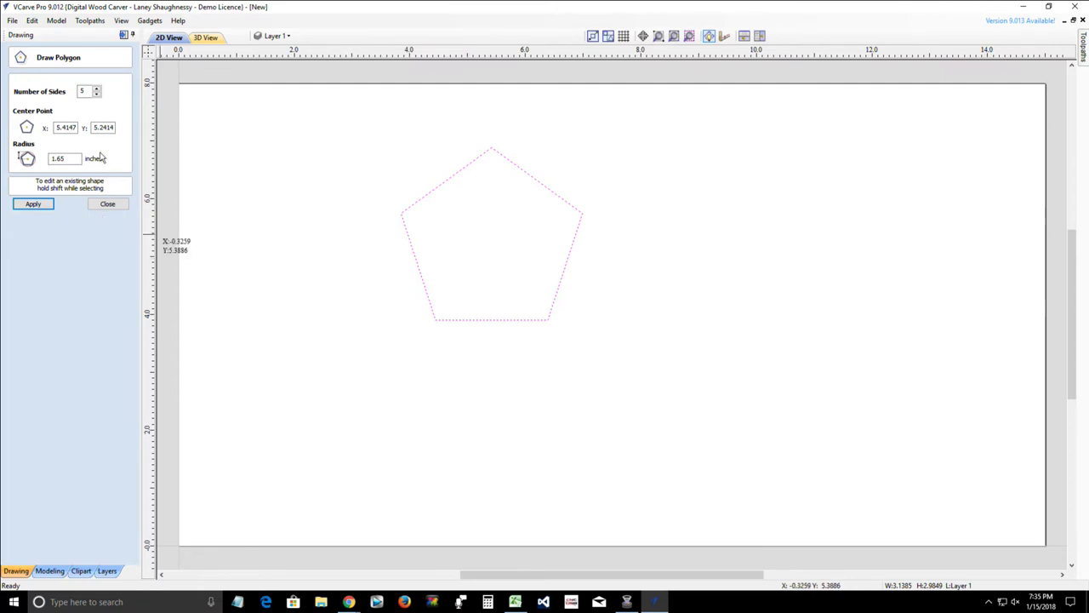
click(40, 206)
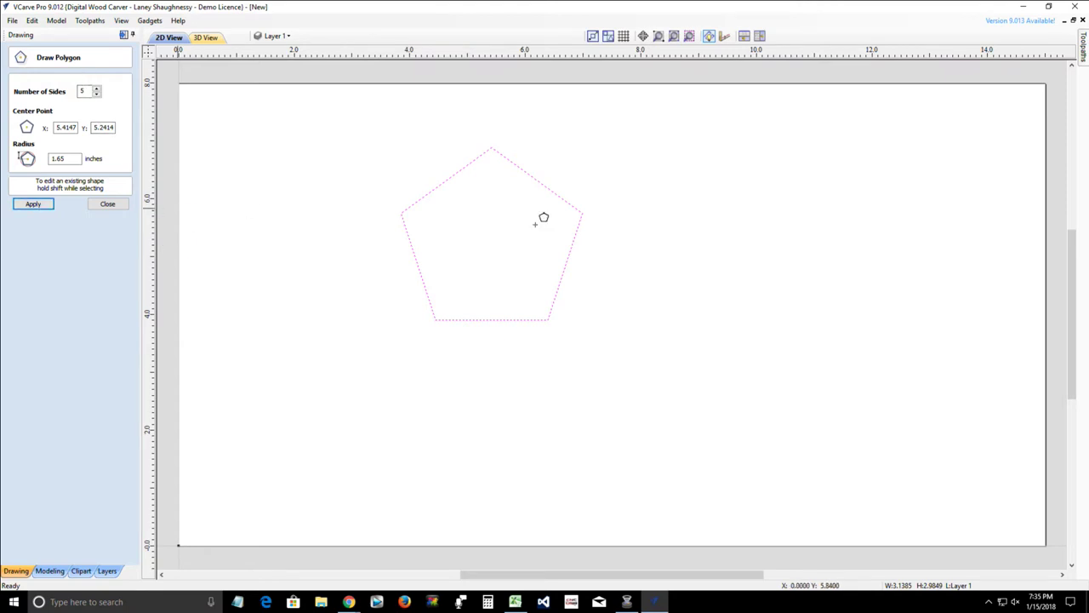
click(108, 204)
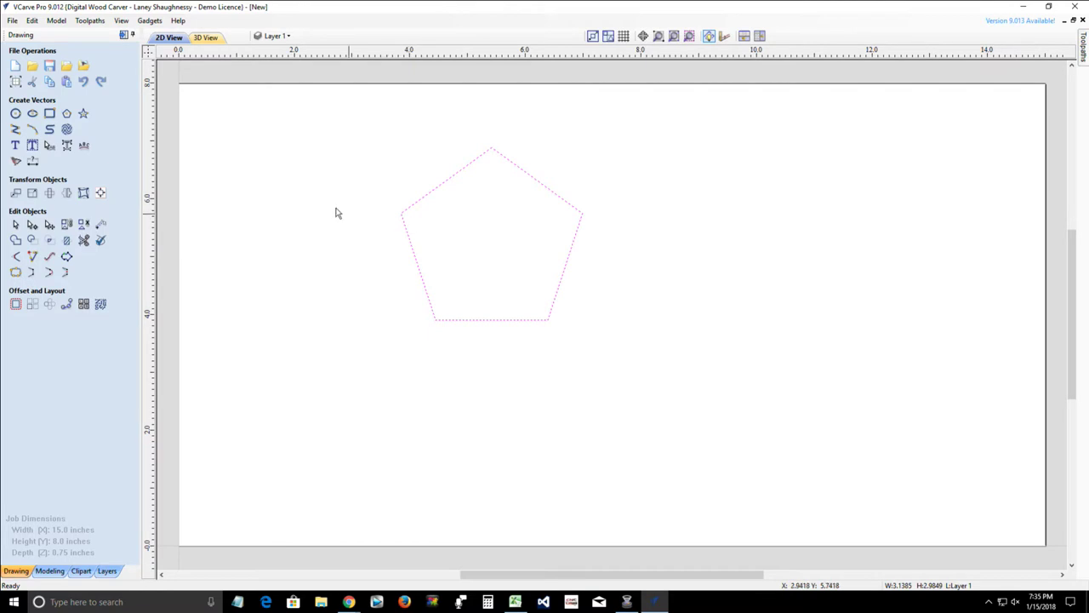
- Launch the Chamfer gadget and set cut depth 0.25 inches and angle 30°
click(150, 20)
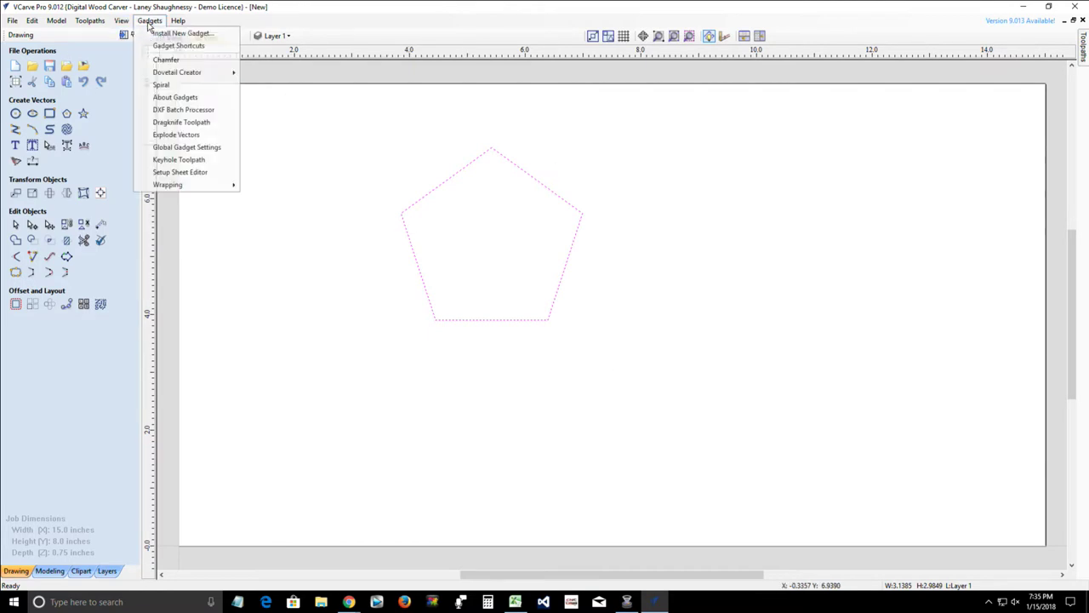
click(166, 59)
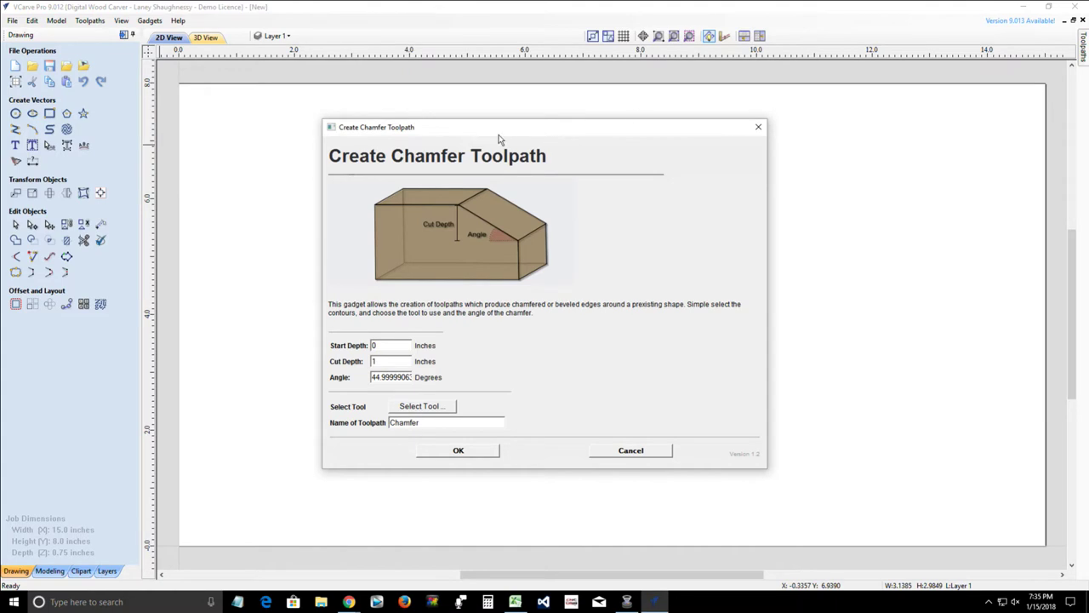
drag(499, 136, 821, 59)
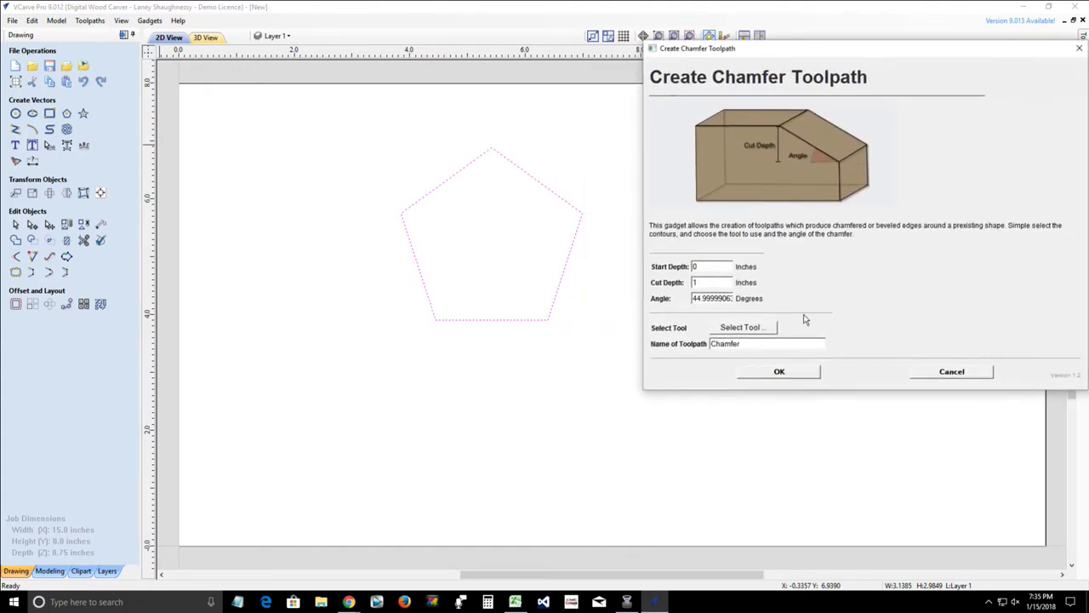
double_click(714, 268)
double_click(713, 283)
drag(692, 298, 806, 307)
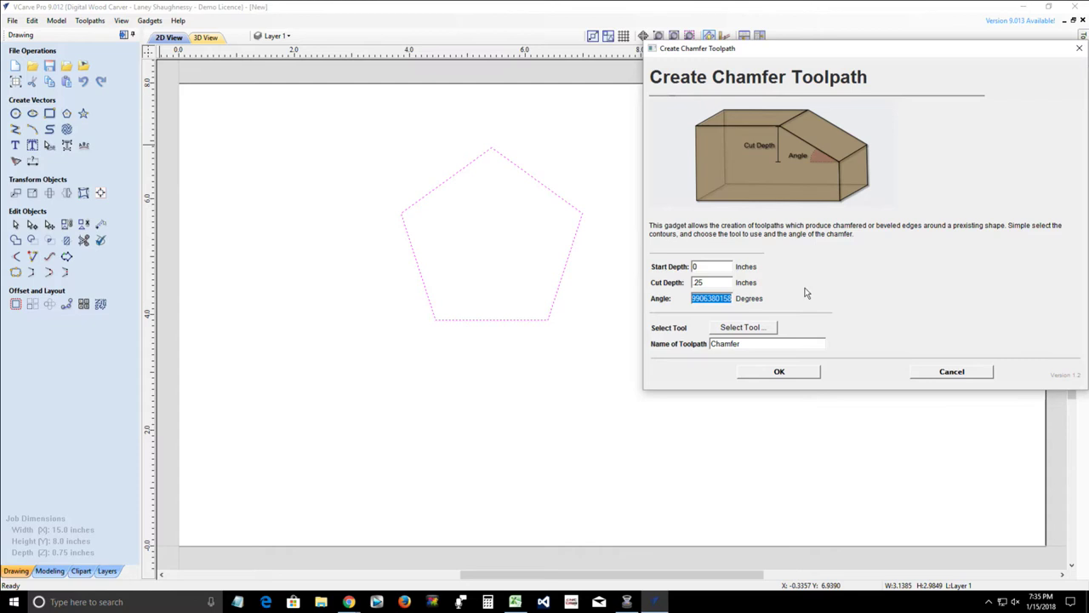
text(30)
- Choose the End Mill (0.125 inches) as the chamfer's cutting tool
click(754, 329)
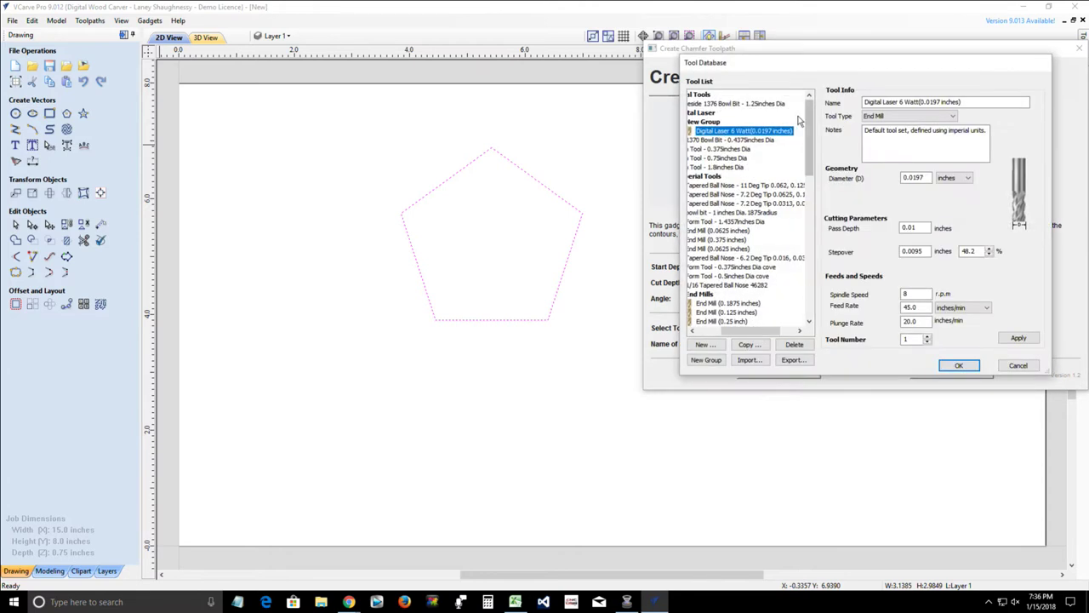
scroll(732, 333, left, 2)
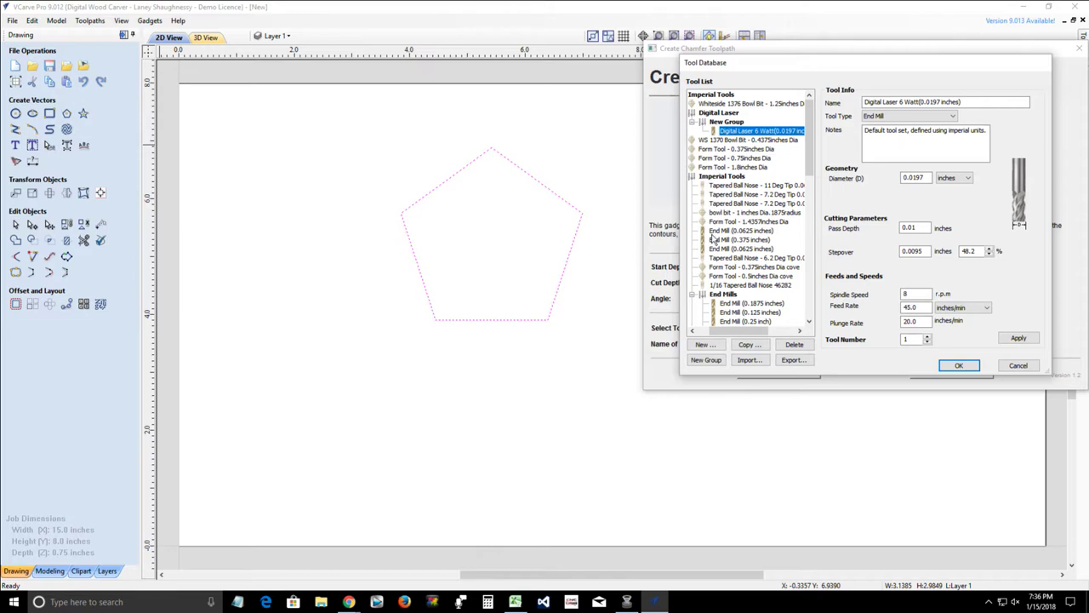
click(743, 313)
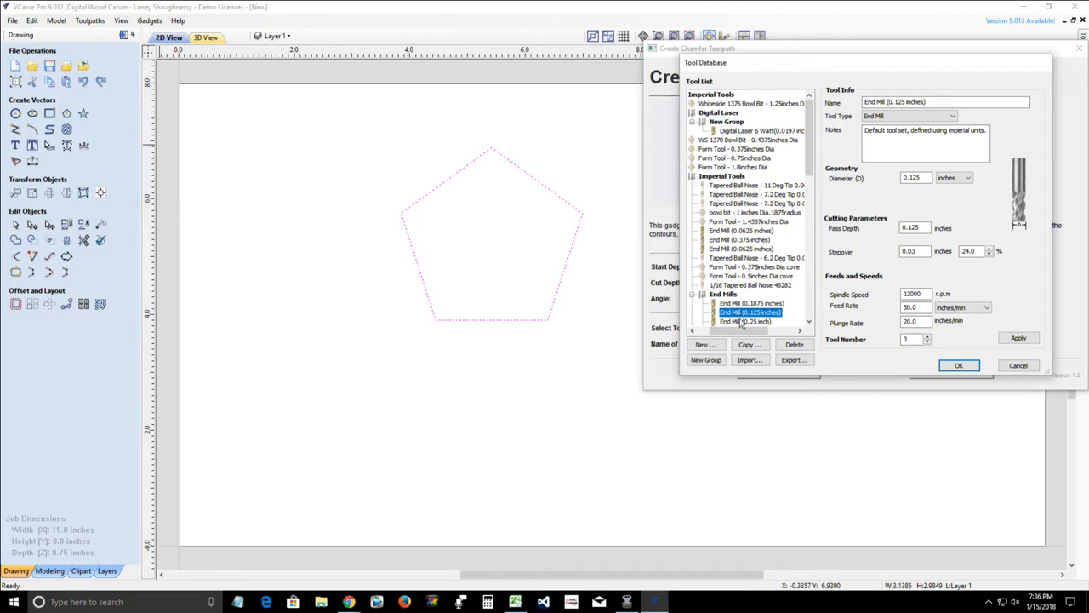
click(949, 366)
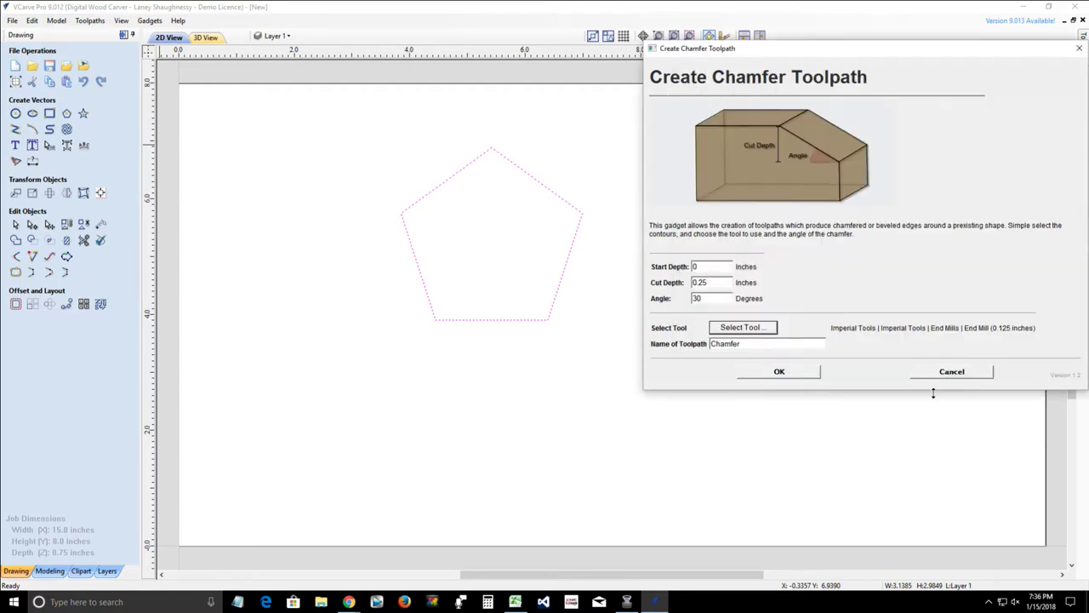
- Generate the chamfer toolpath around the pentagon and preview it on cherry in 3D view
click(765, 372)
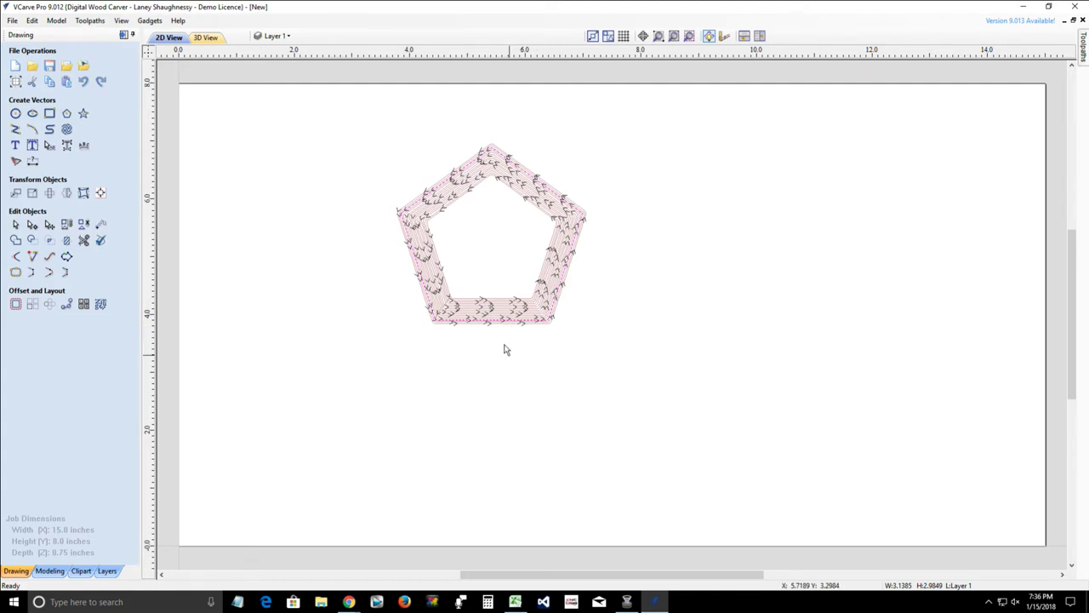
scroll(440, 236, up, 3)
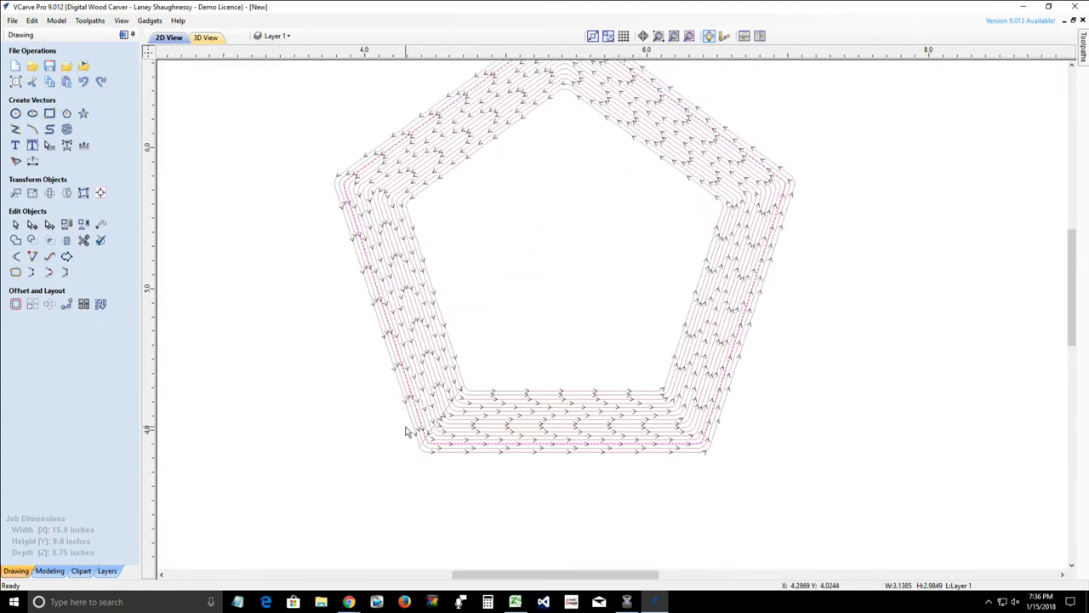
scroll(417, 428, down, 2)
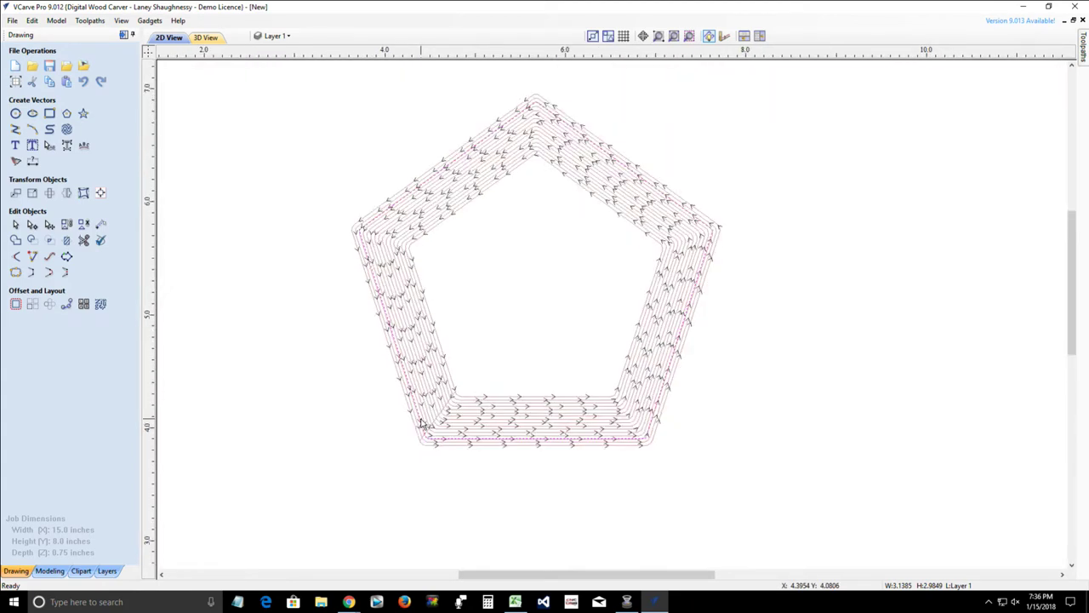
click(205, 38)
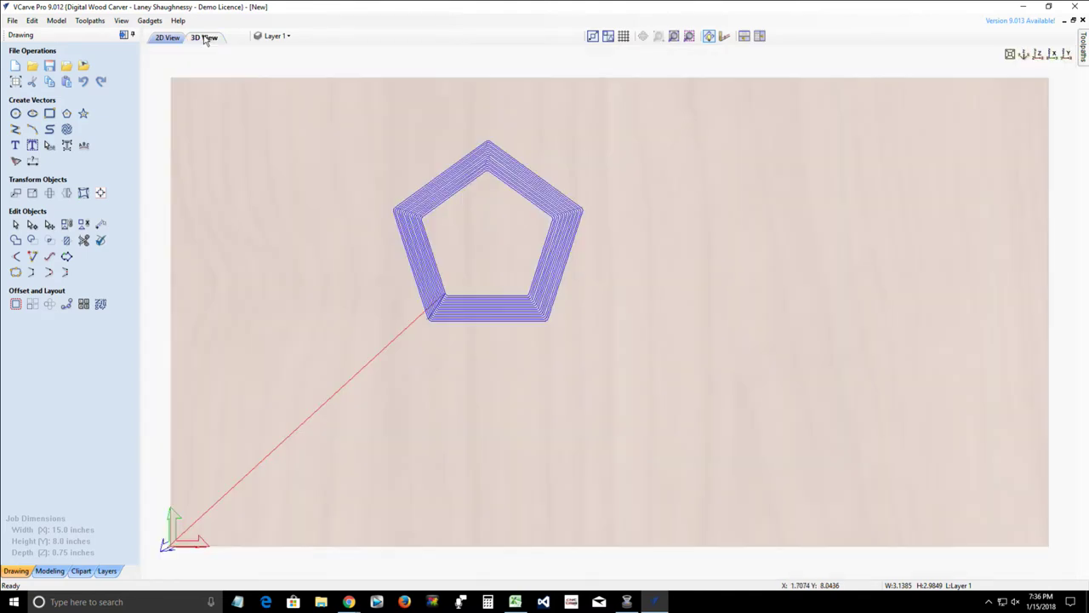
click(124, 35)
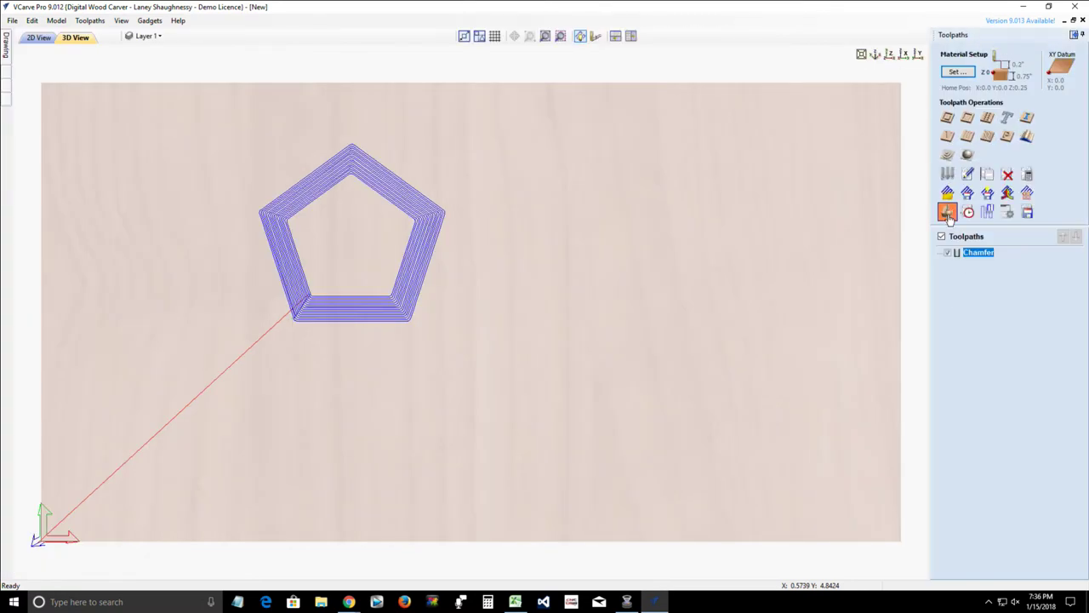
click(951, 227)
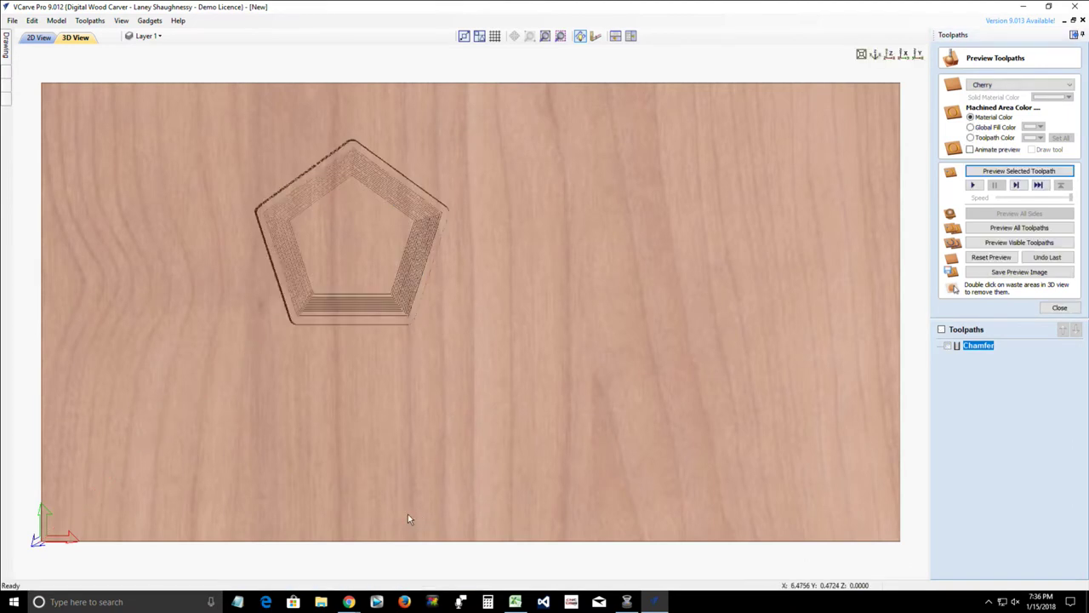
- Orbit and zoom in on the 30° bevelled pocket, then reopen the Chamfer toolpath's settings
drag(420, 402, 161, 369)
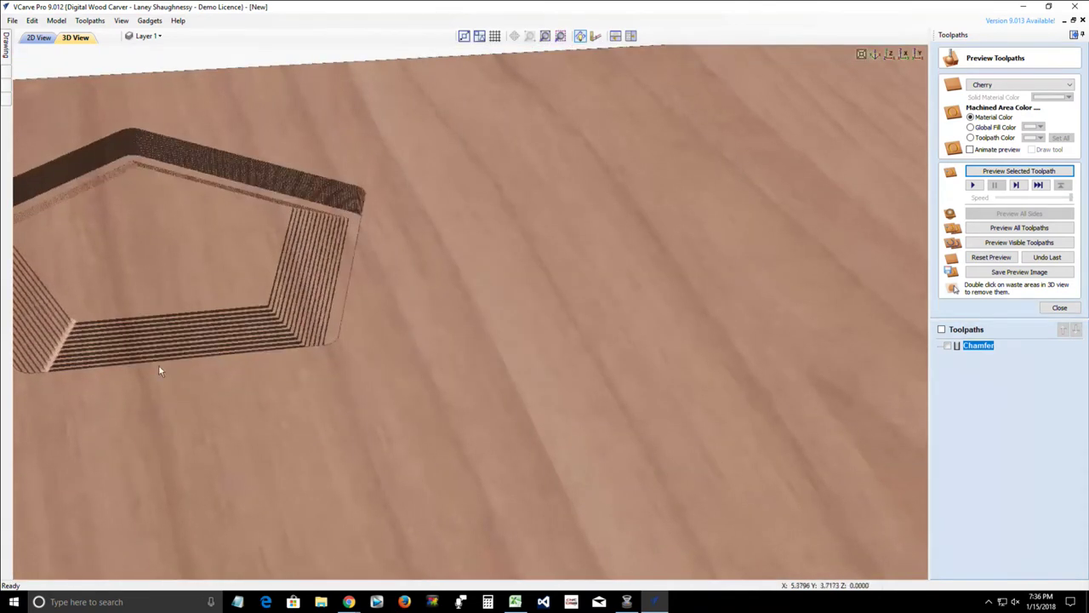
drag(85, 397, 572, 323)
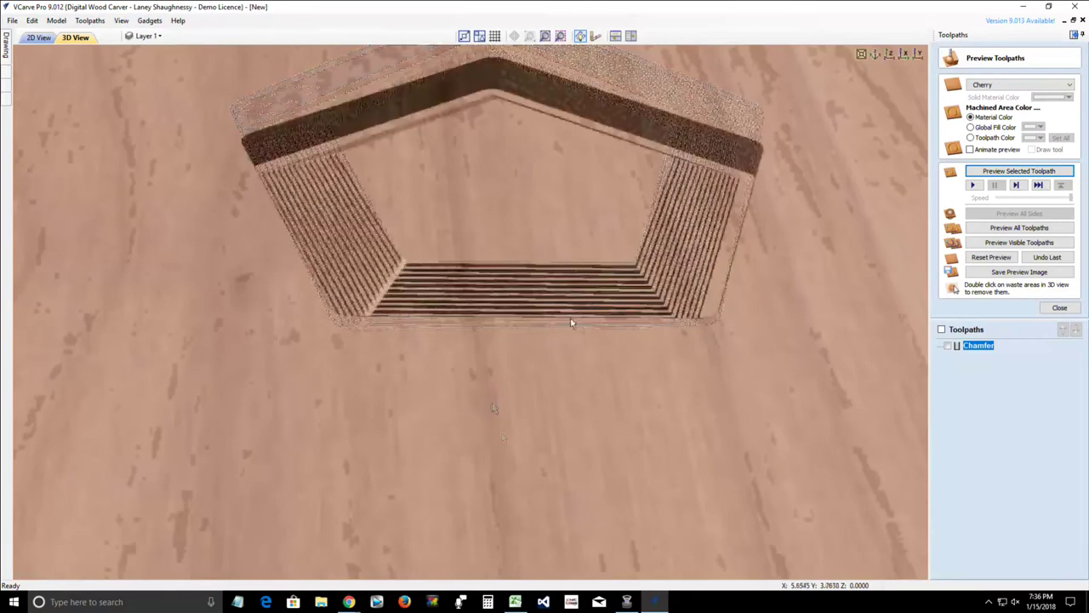
scroll(572, 322, up, 6)
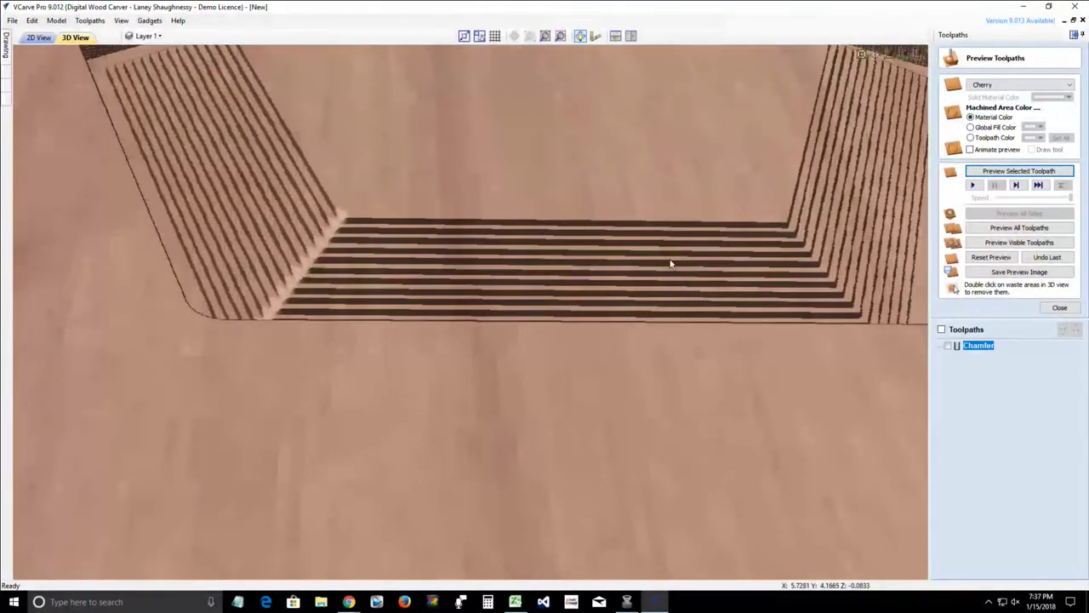
scroll(671, 264, down, 4)
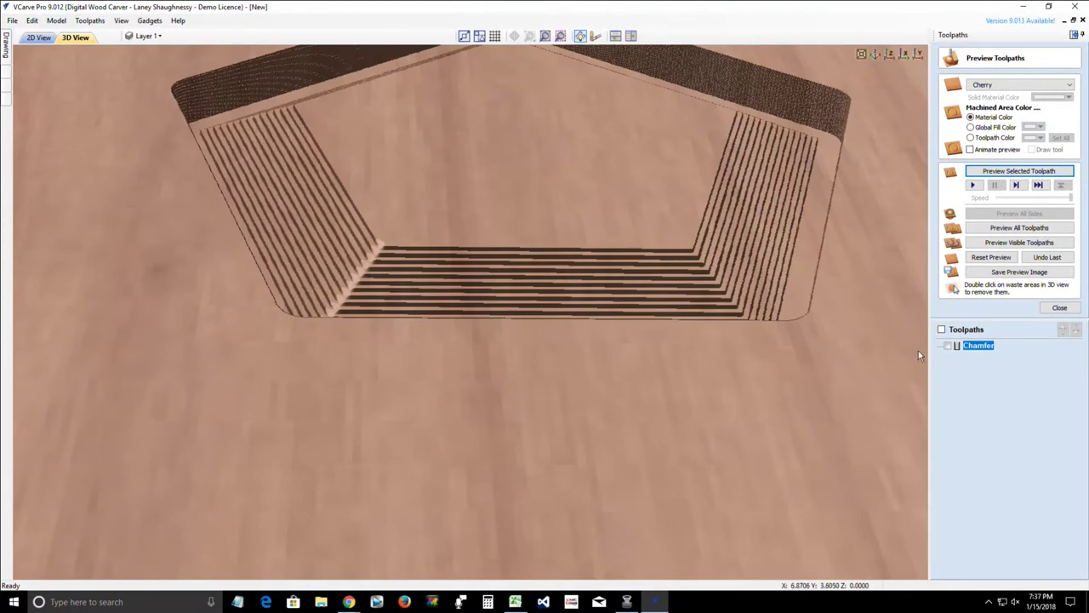
double_click(975, 345)
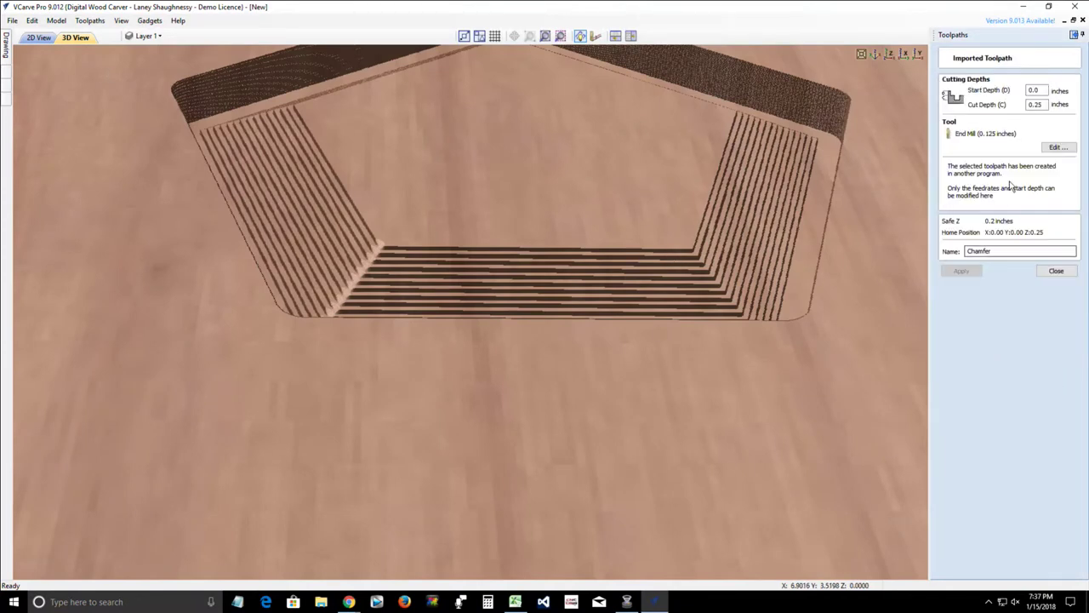
- Set the end mill stepover to 8%, recalculate the Chamfer toolpath and re-preview it from bare wood
click(1059, 148)
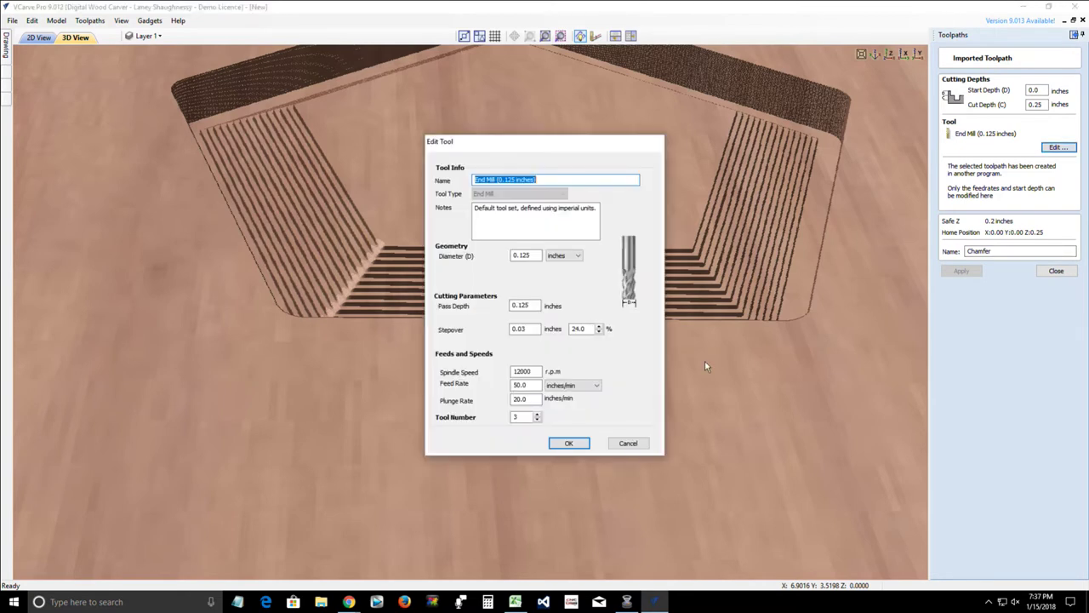
click(582, 329)
double_click(581, 329)
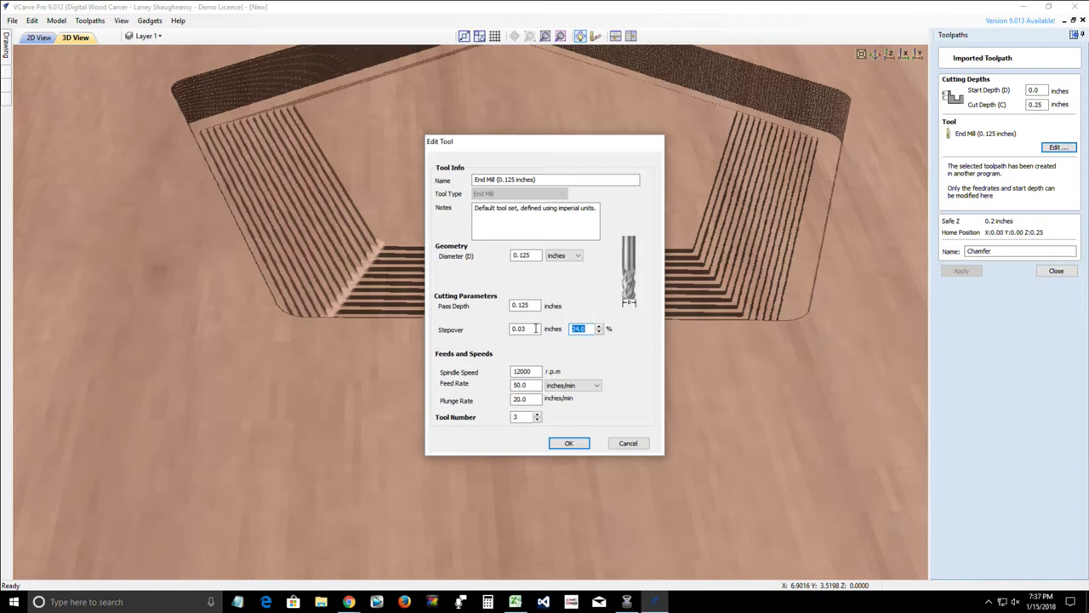
text(8)
click(566, 443)
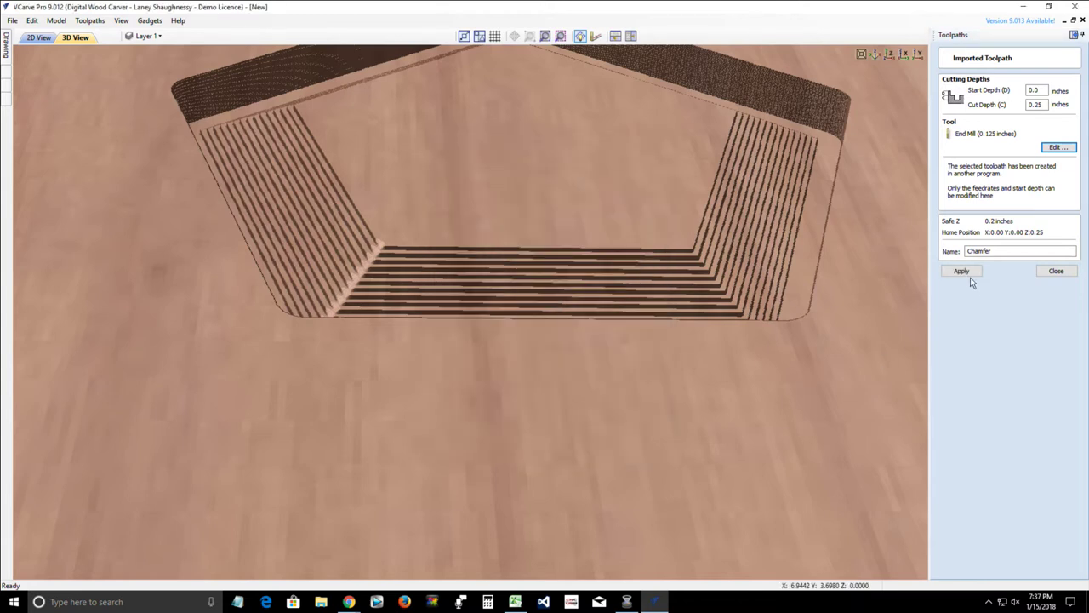
click(964, 272)
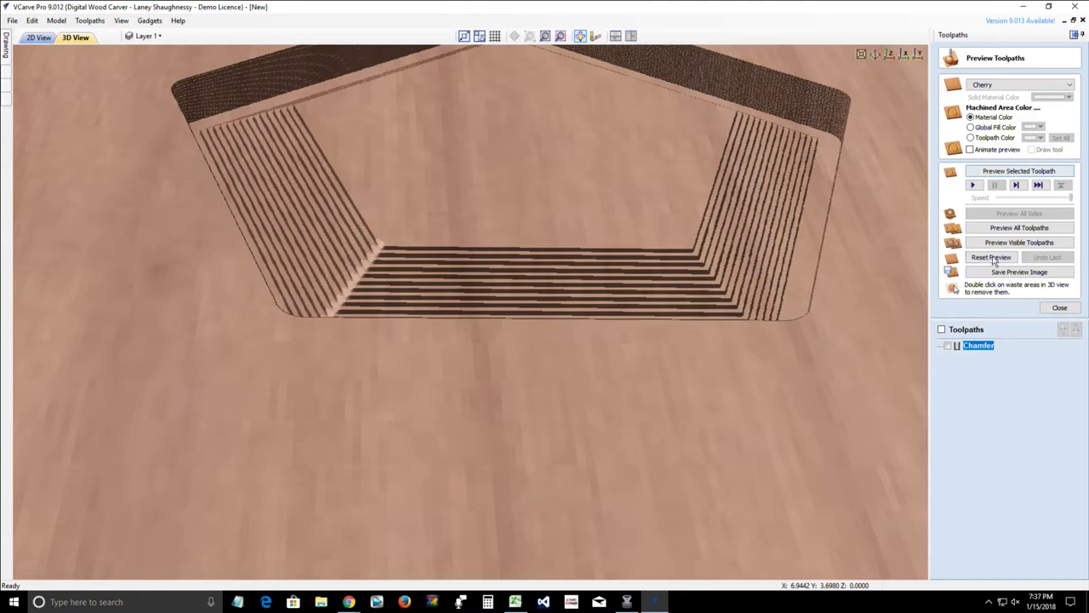
click(950, 345)
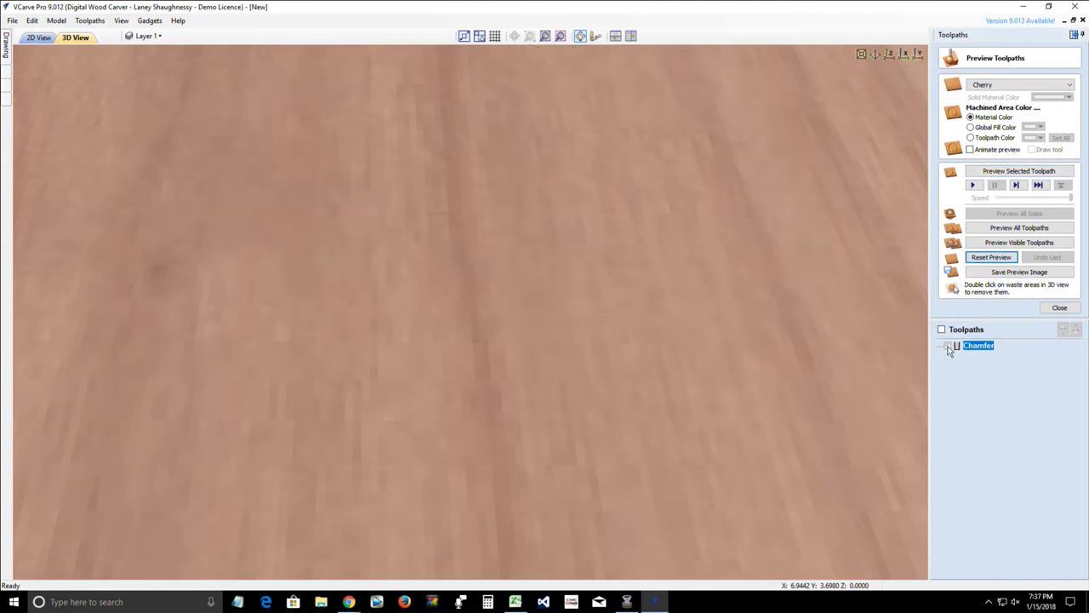
click(996, 172)
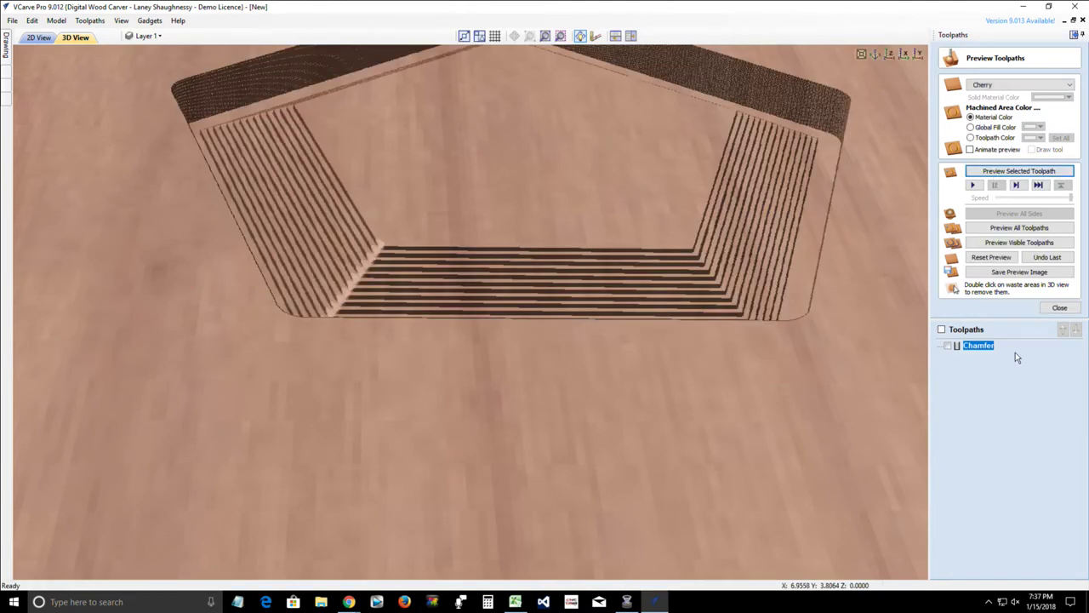
- Check the end mill settings without changing them, then delete the Chamfer toolpath
double_click(978, 345)
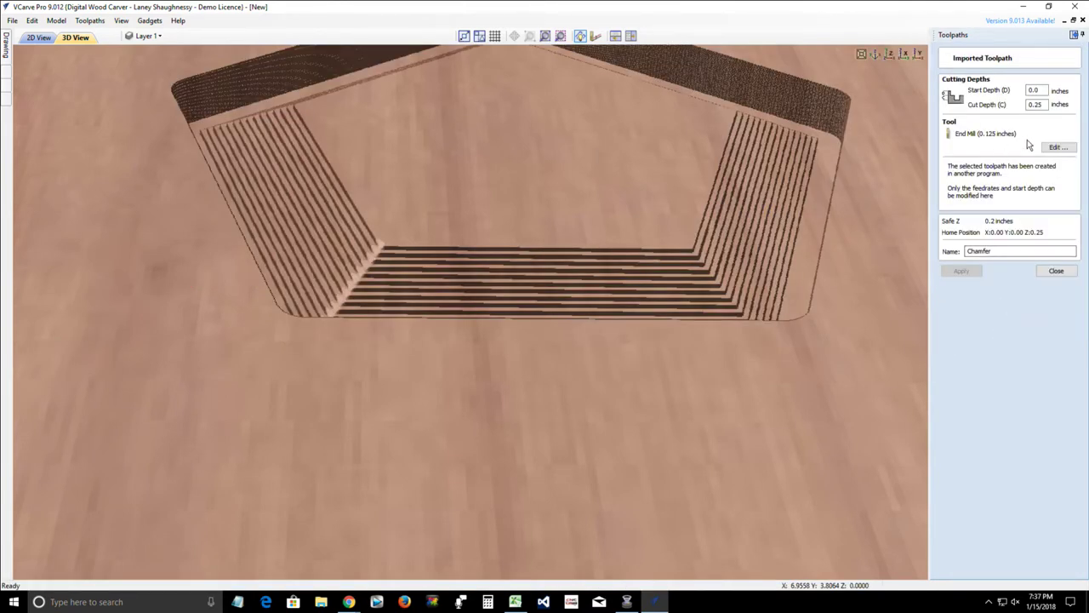
click(1055, 148)
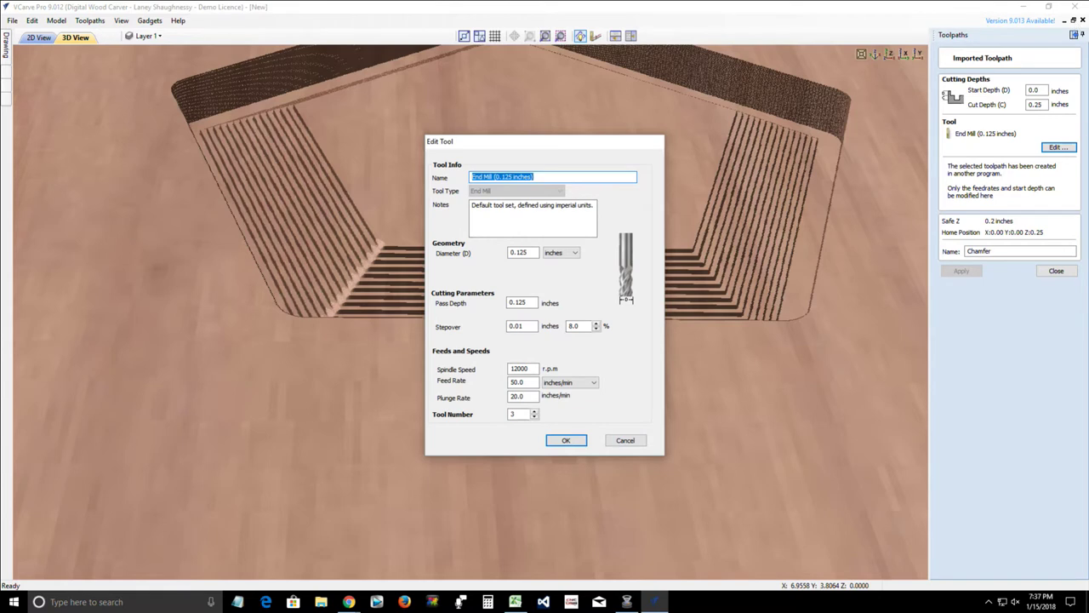
click(623, 441)
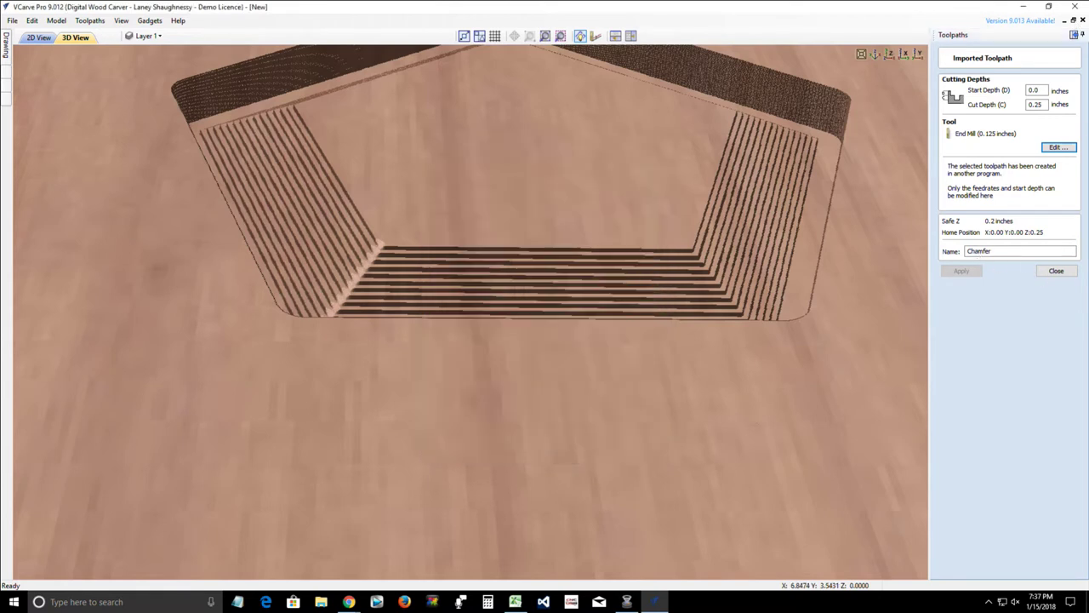
click(1045, 270)
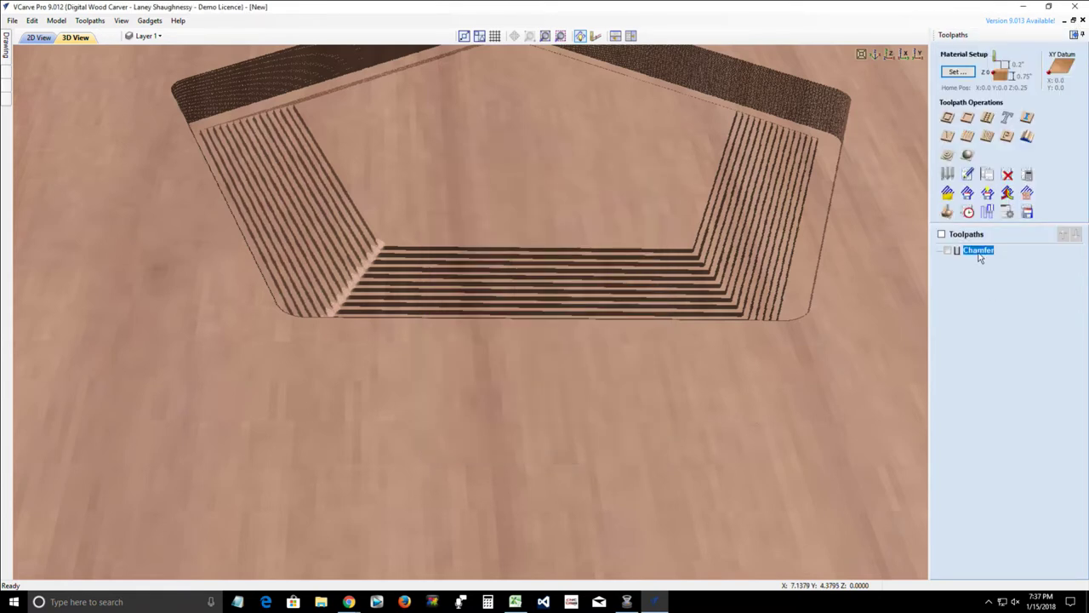
right_click(979, 252)
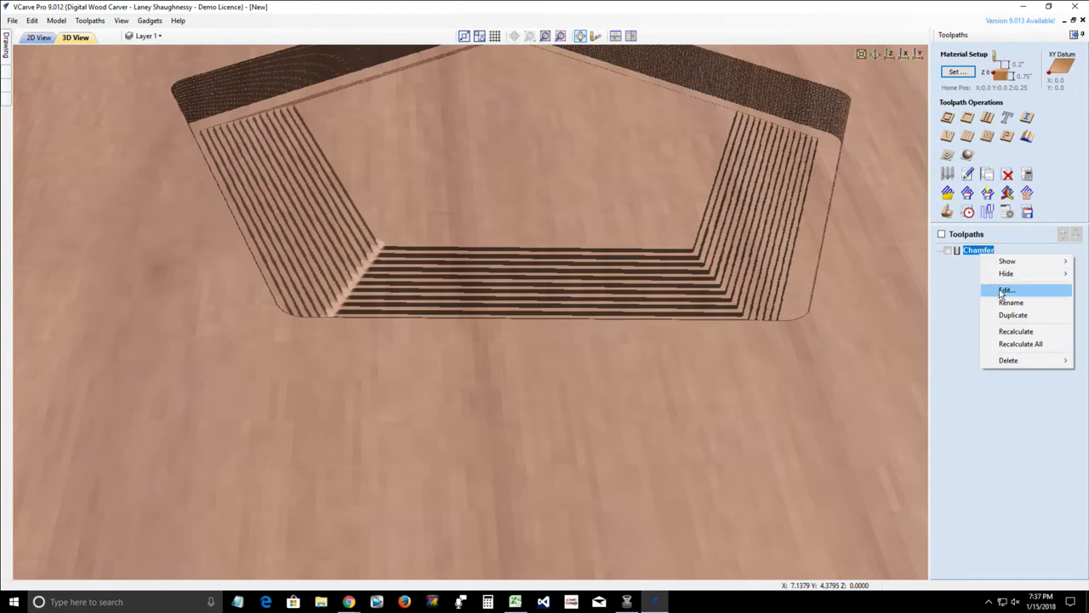
mouse_move(1007, 364)
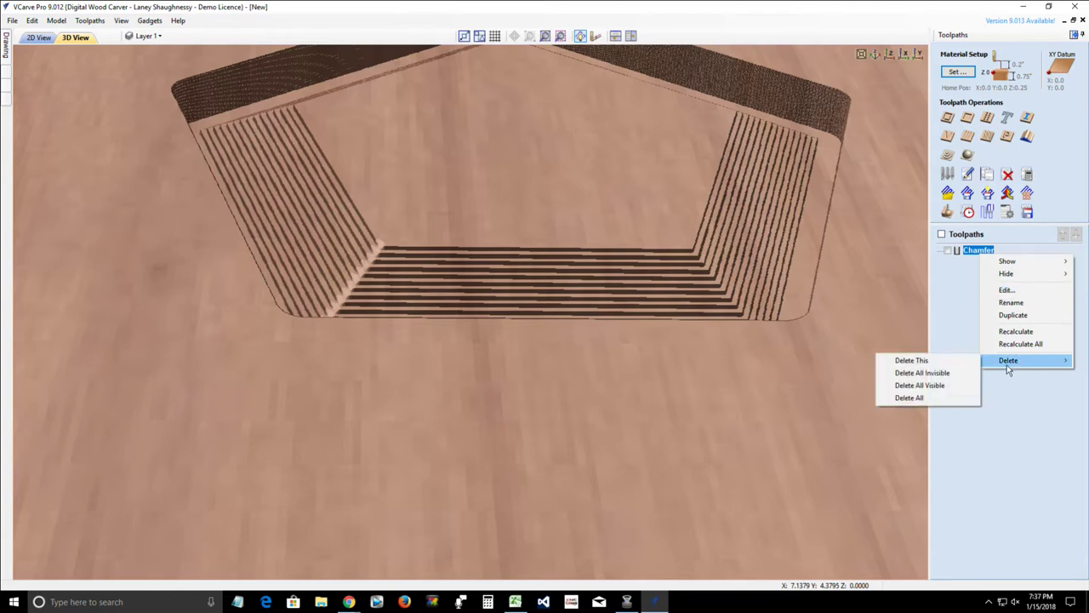
click(913, 360)
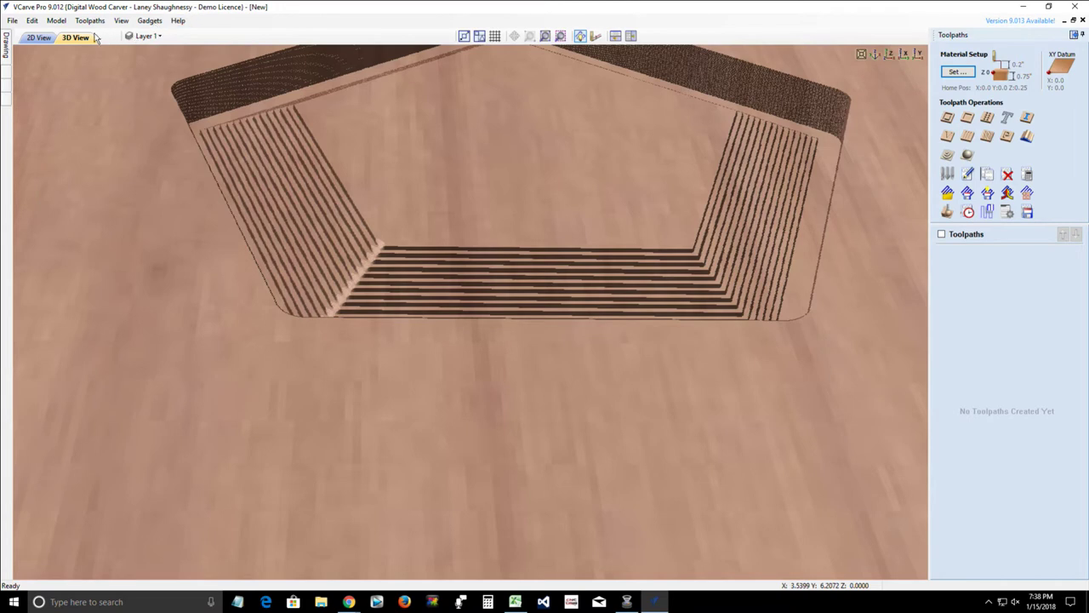
- Relaunch the Chamfer gadget and set the 0.125-inch end mill's stepover to 8%
click(150, 21)
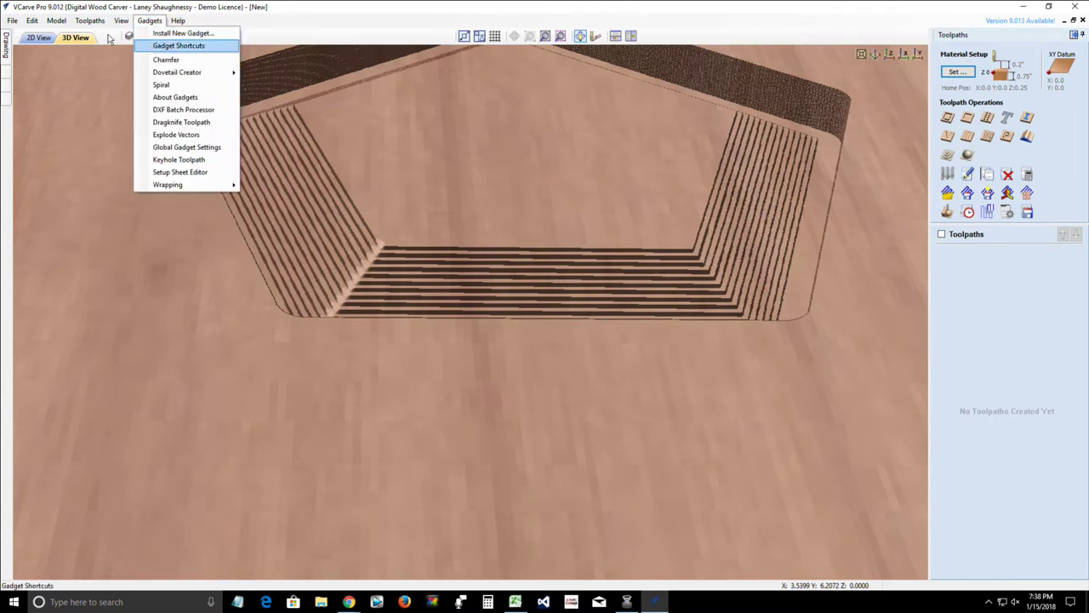
click(162, 60)
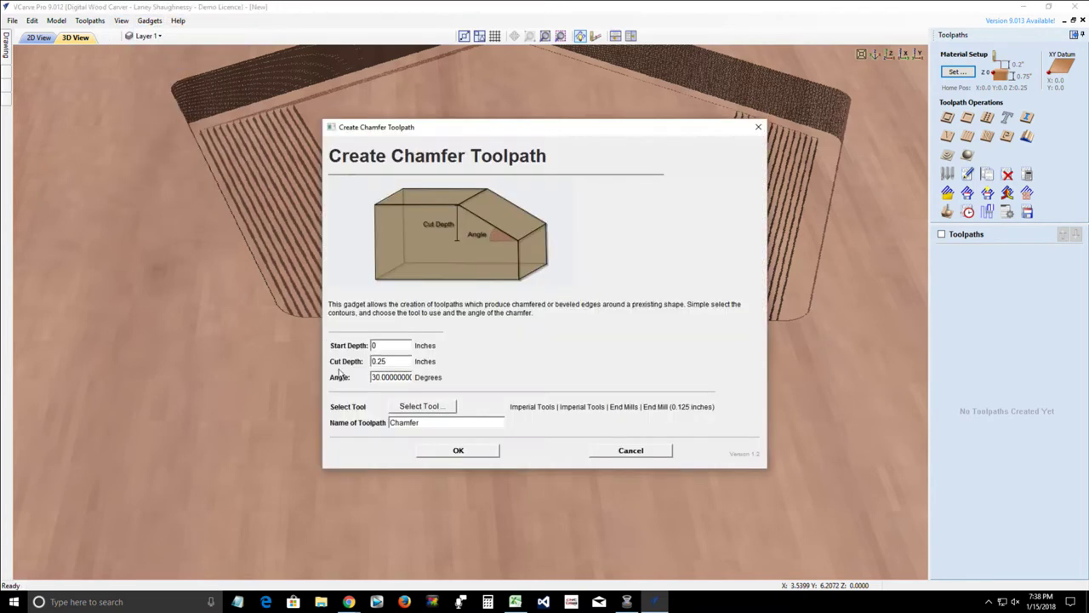
click(421, 406)
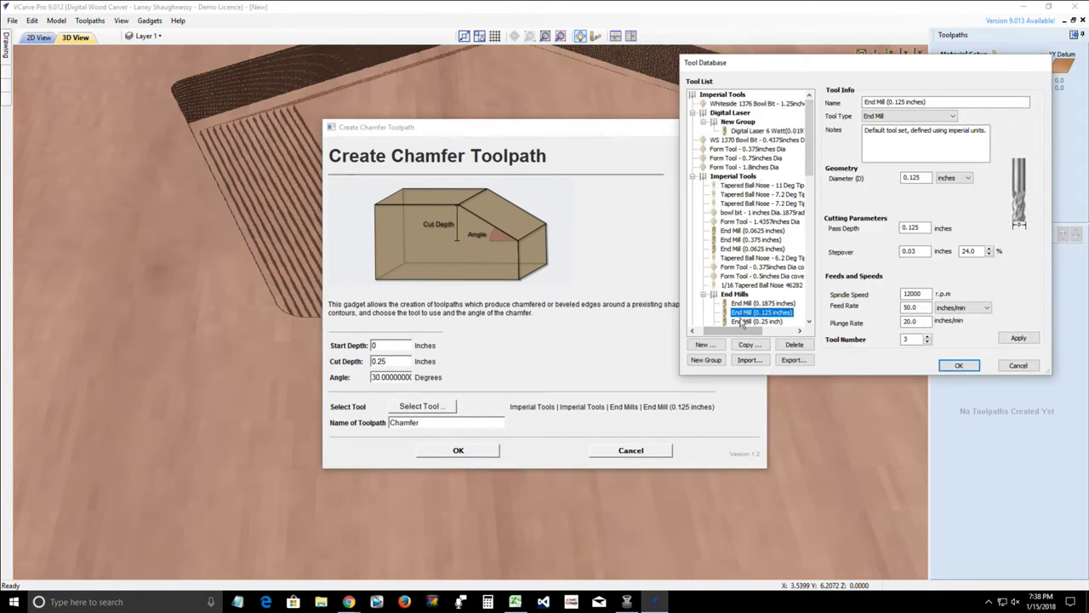
double_click(969, 251)
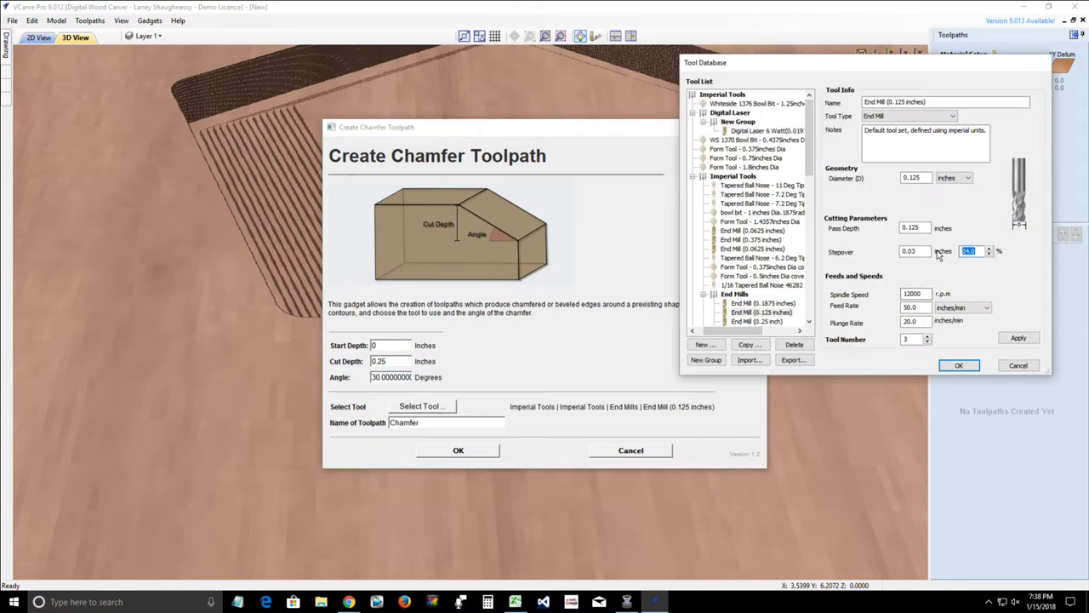
text(8)
key(Tab)
- Set the pass depth to 0.03125 inches and create the new Chamfer toolpath
text(.)
double_click(923, 228)
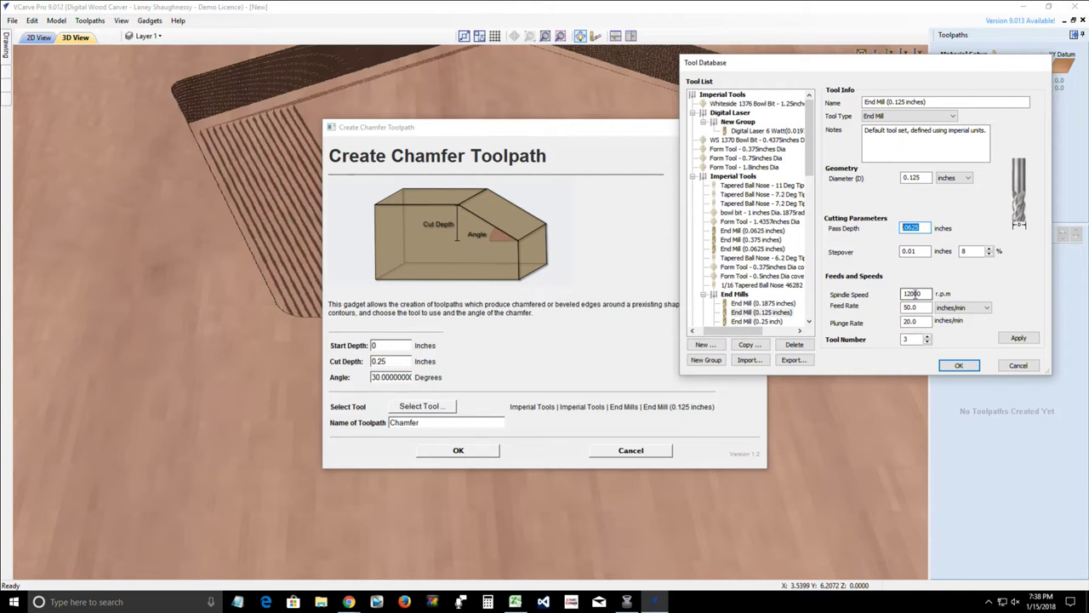
text(.)
click(1020, 339)
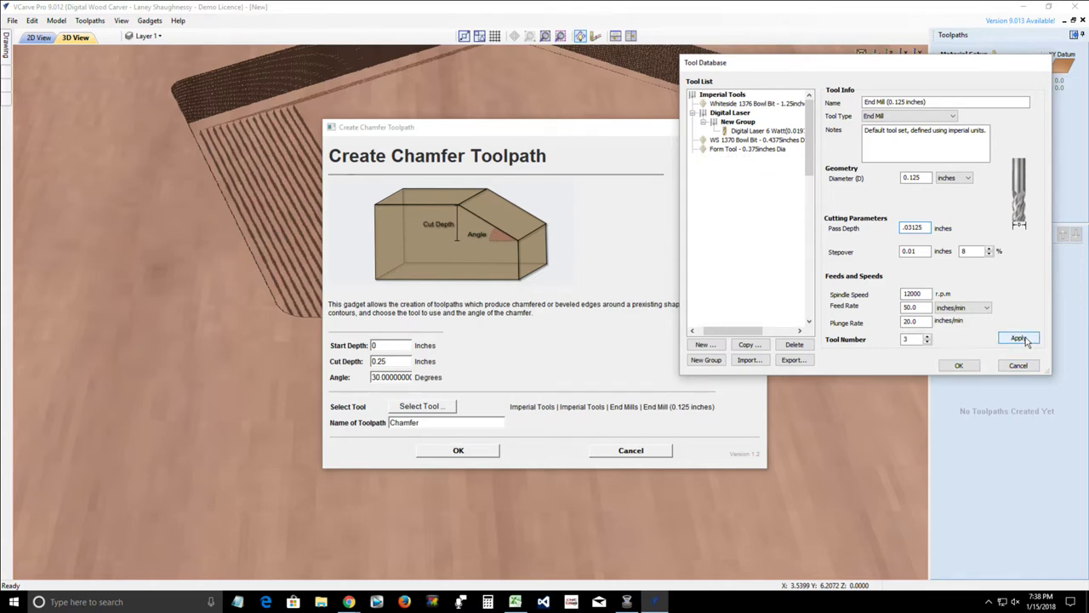
click(957, 365)
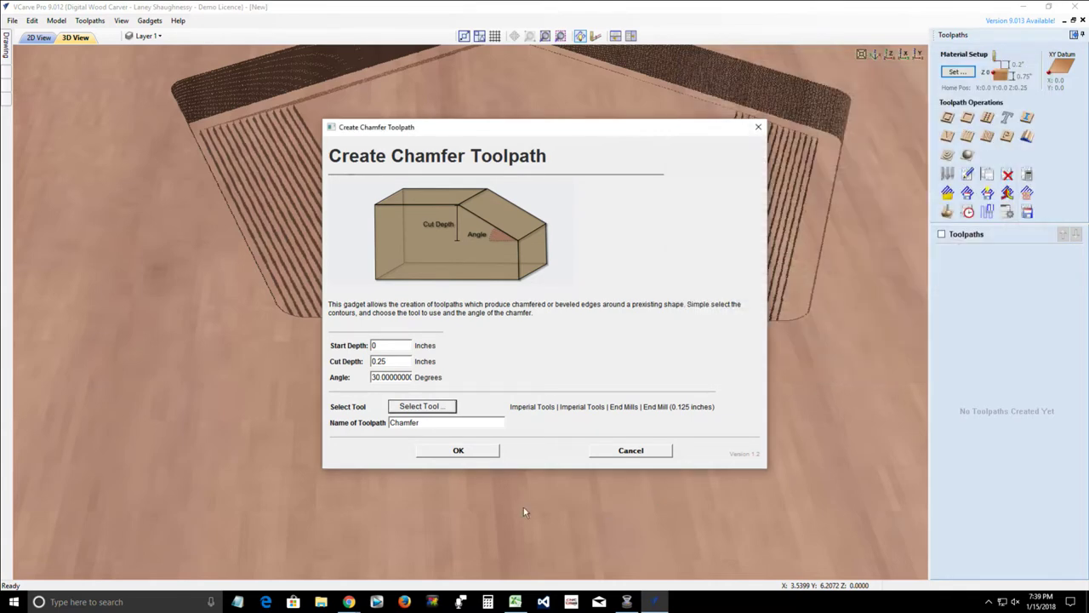
click(452, 452)
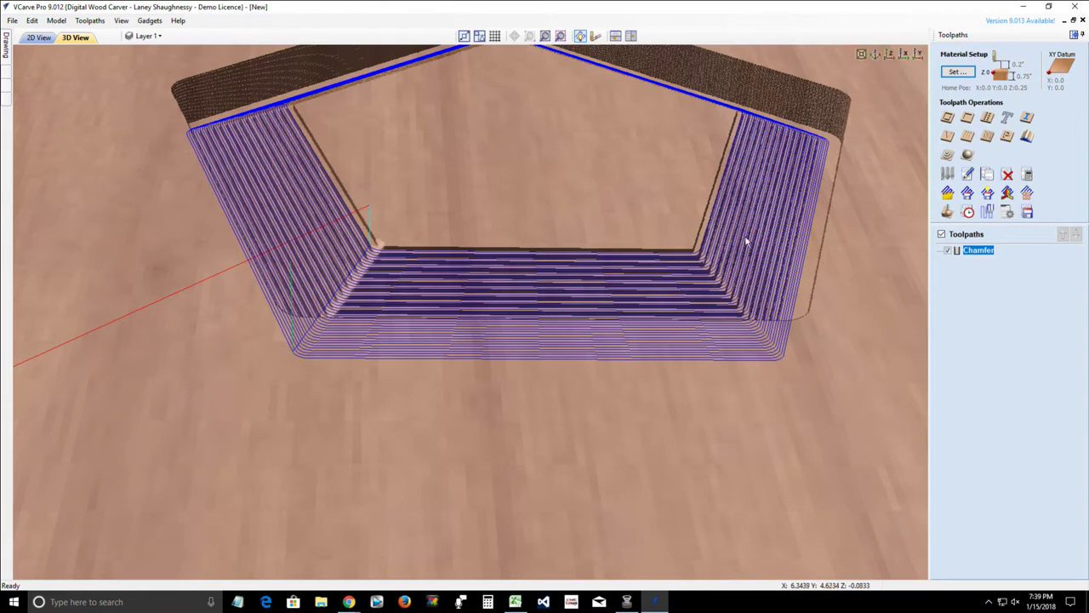
- Reset the preview and simulate the new Chamfer toolpath, zooming in on the pocket
click(948, 213)
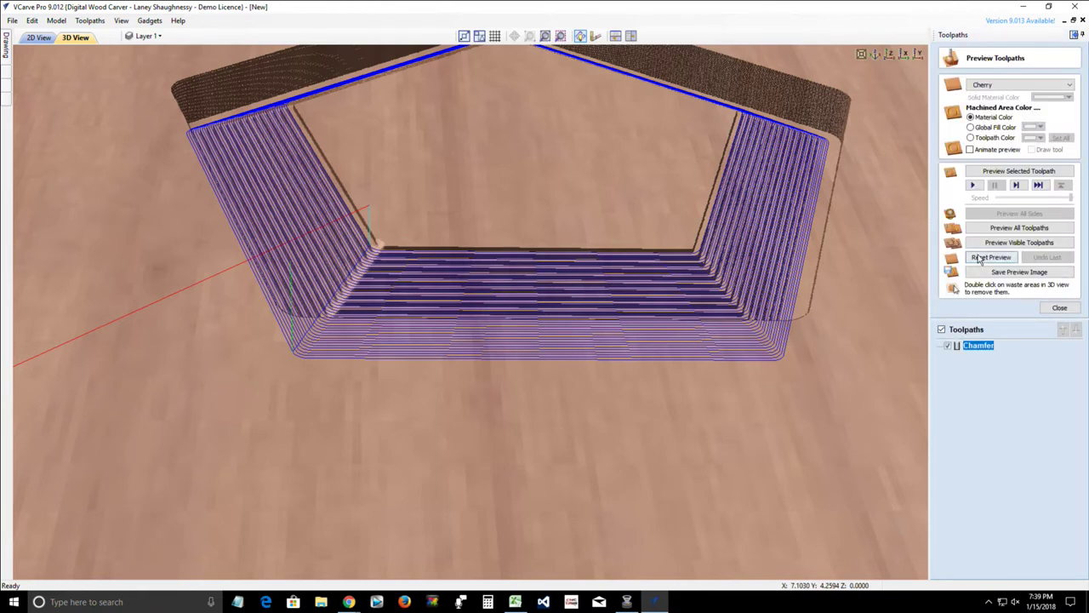
click(983, 258)
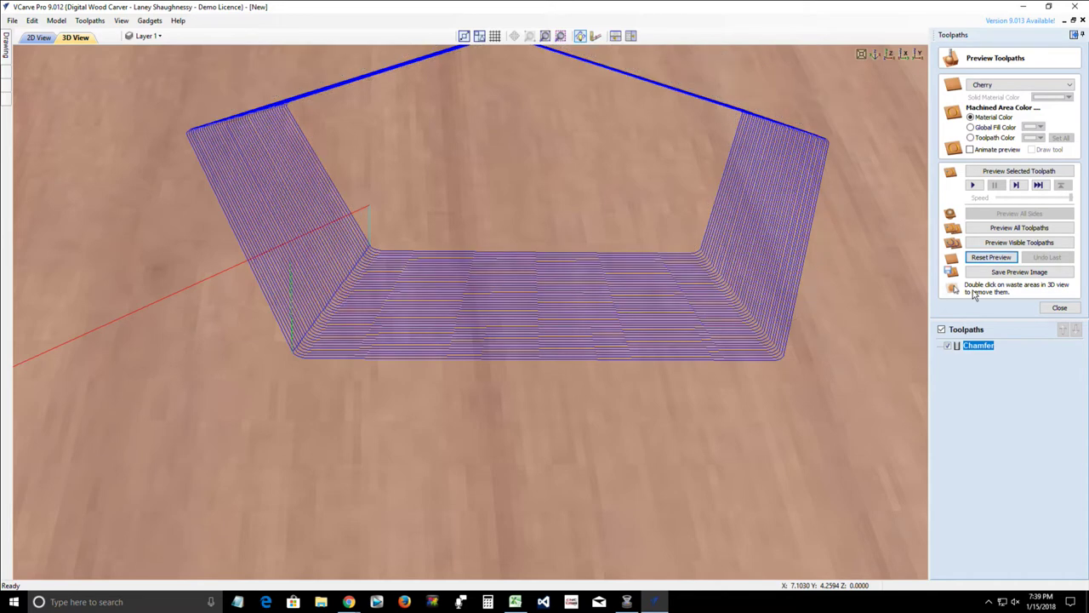
click(992, 173)
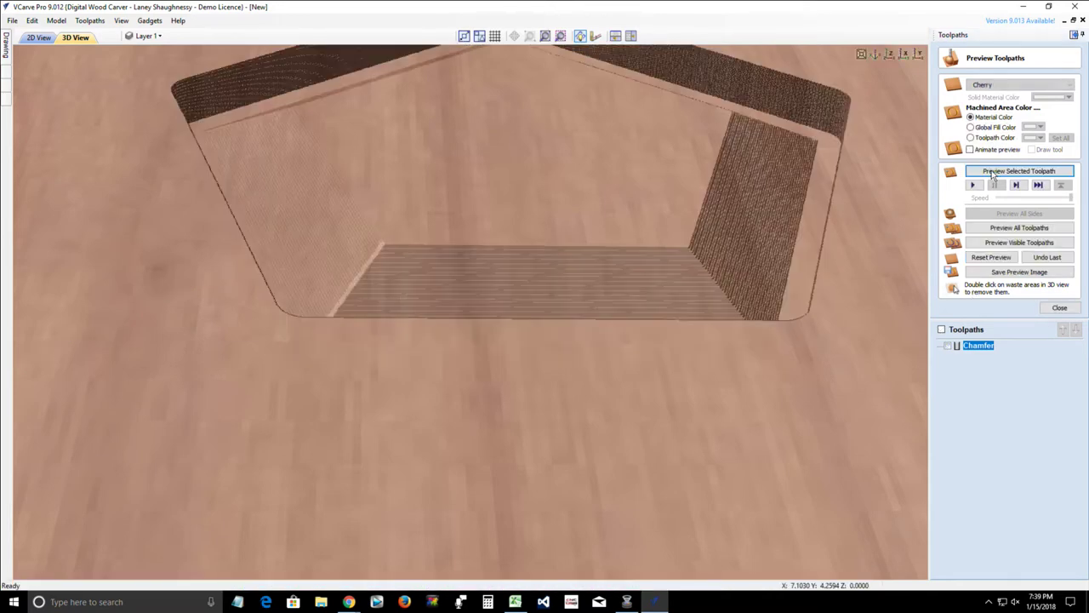
drag(540, 306, 655, 267)
scroll(654, 268, down, 5)
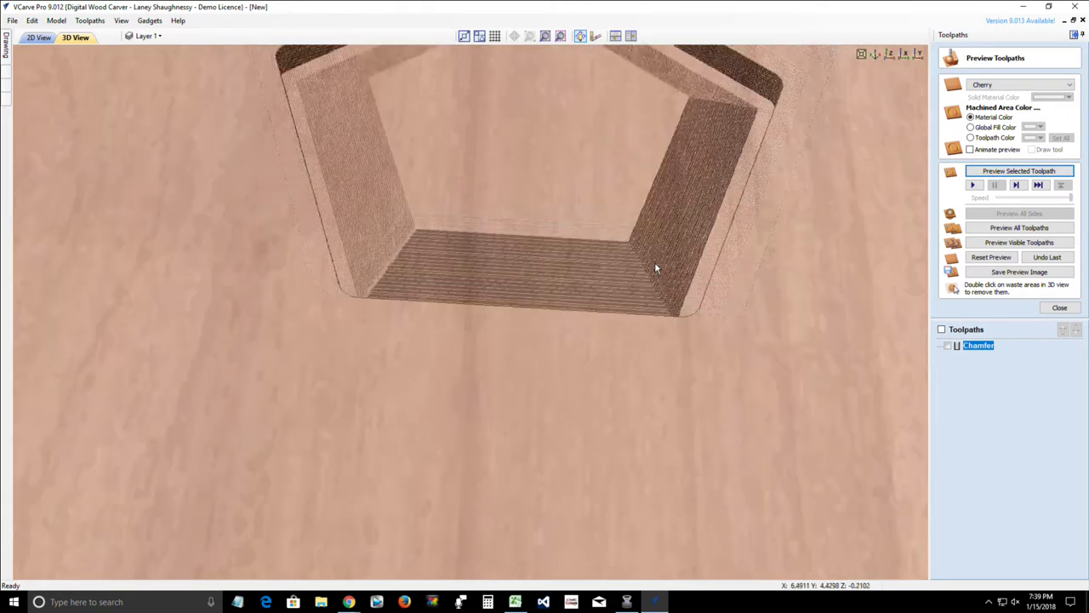
- Confirm the preview simulation quality stays at Extremely High
click(90, 19)
mouse_move(107, 86)
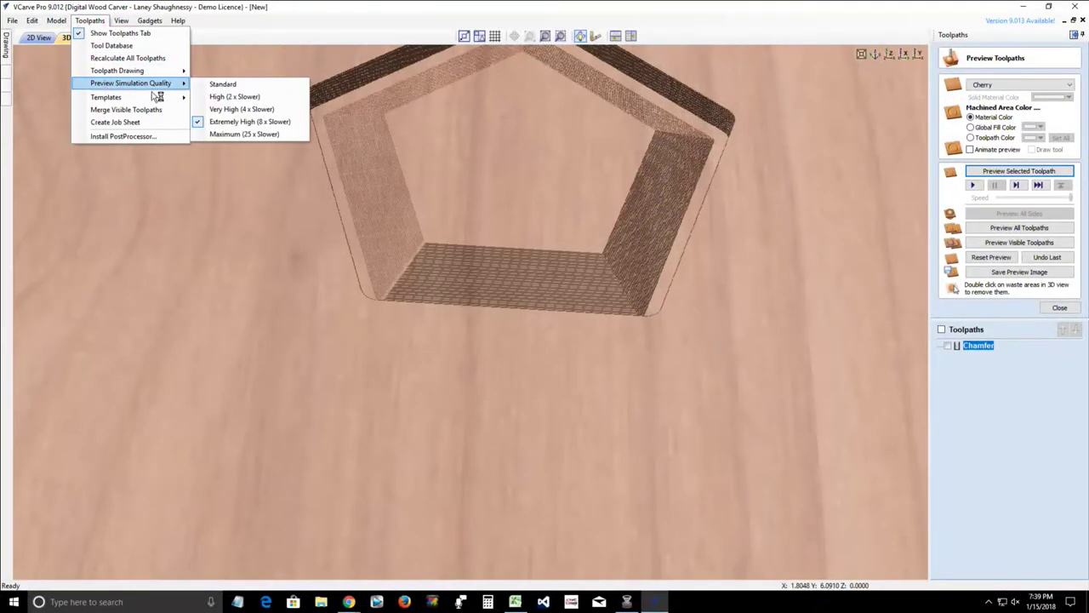
click(242, 125)
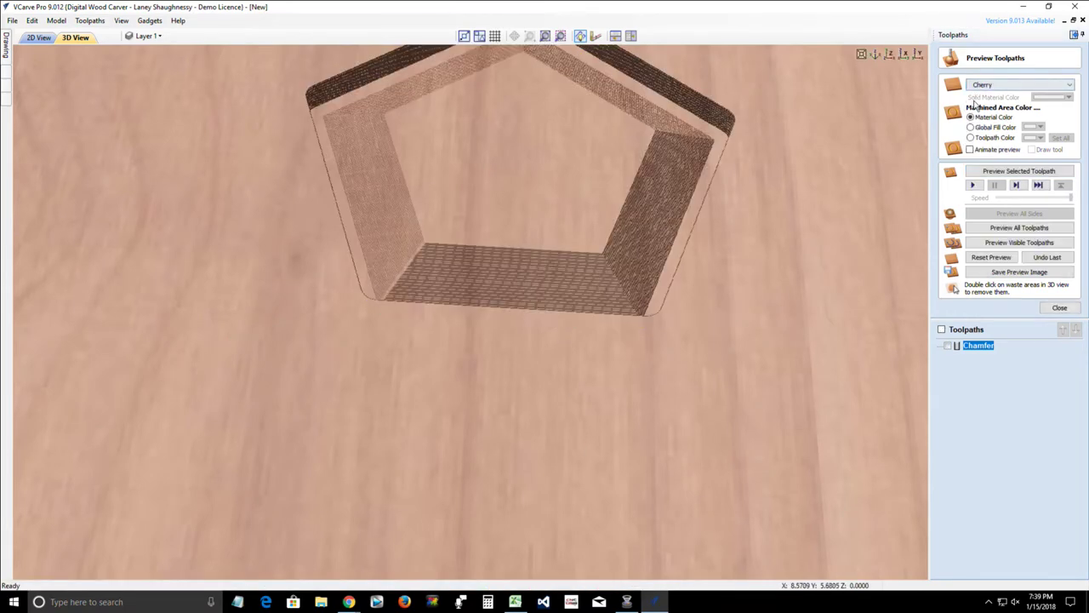
click(979, 86)
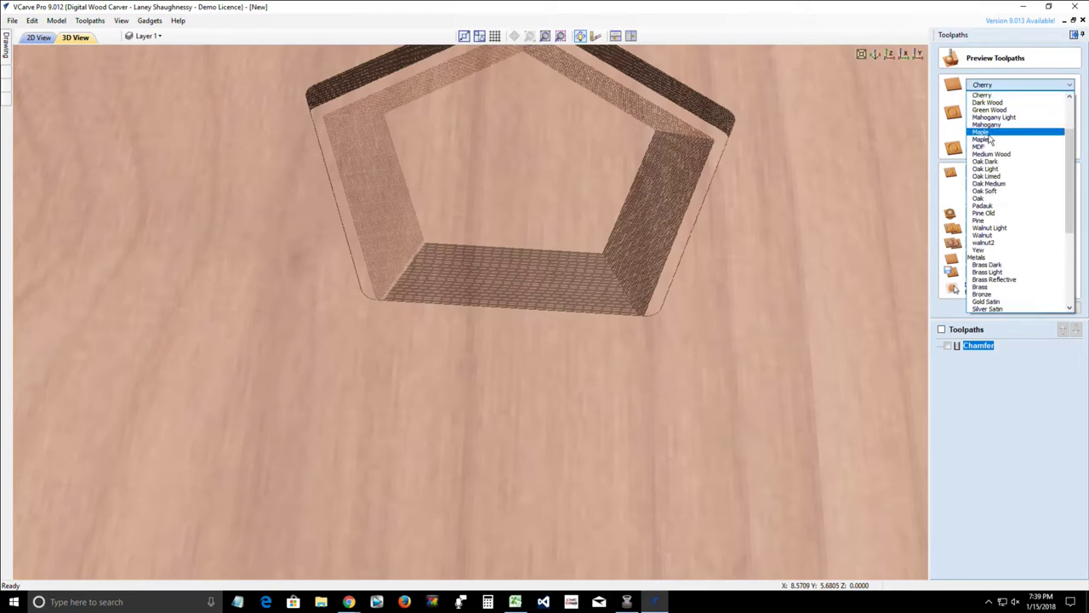
click(989, 133)
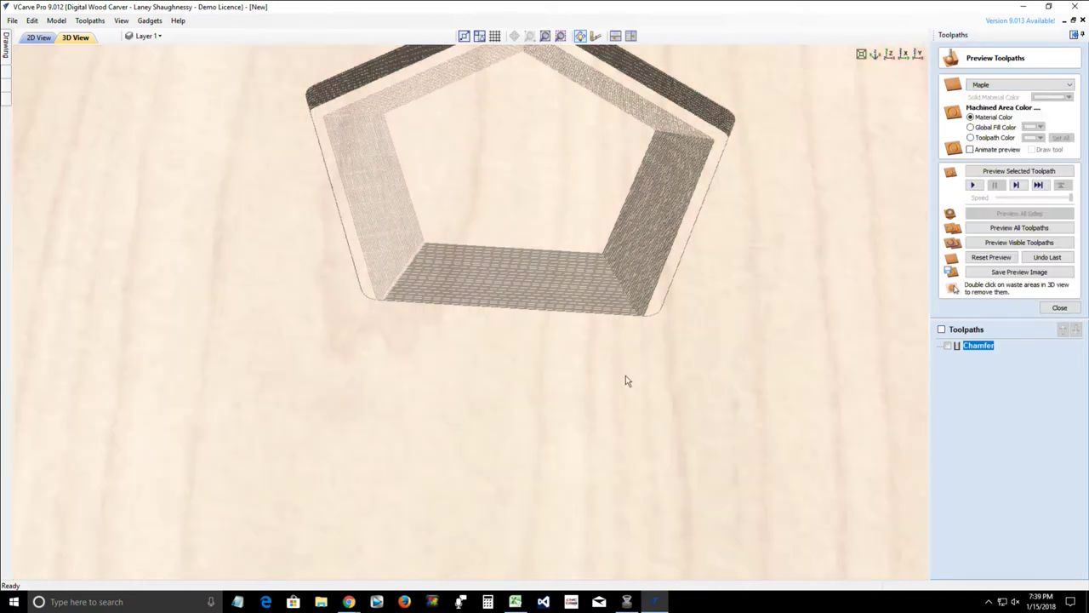
scroll(622, 287, up, 3)
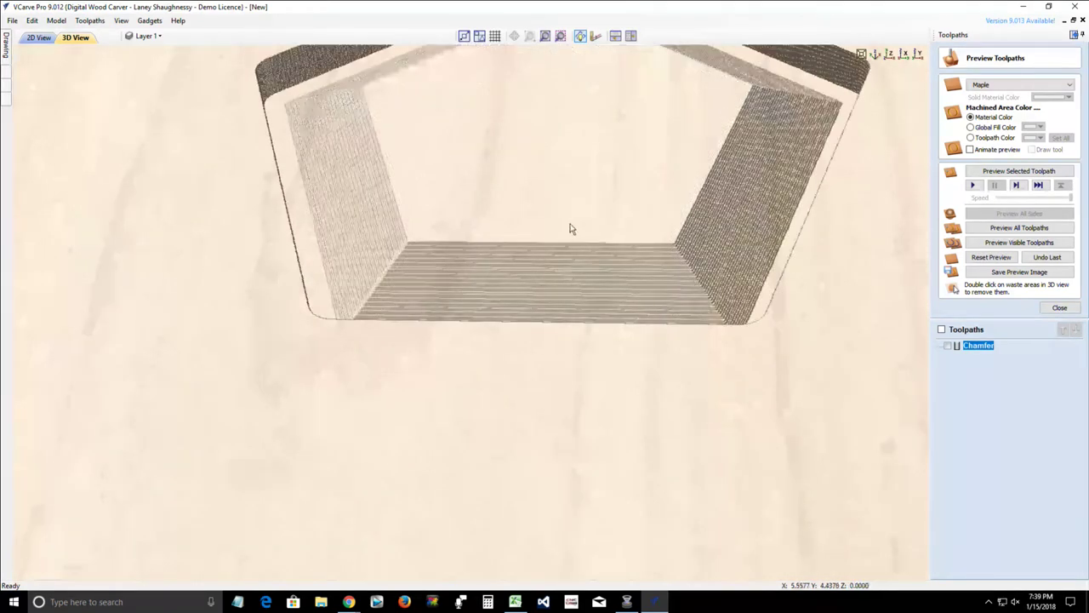
drag(571, 227, 525, 496)
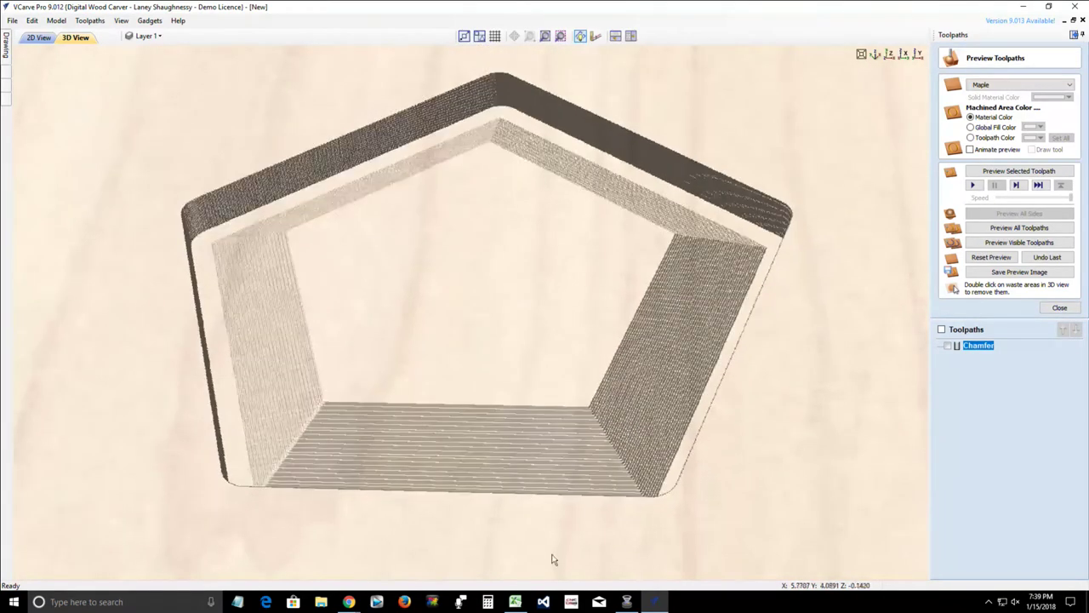
scroll(538, 568, up, 2)
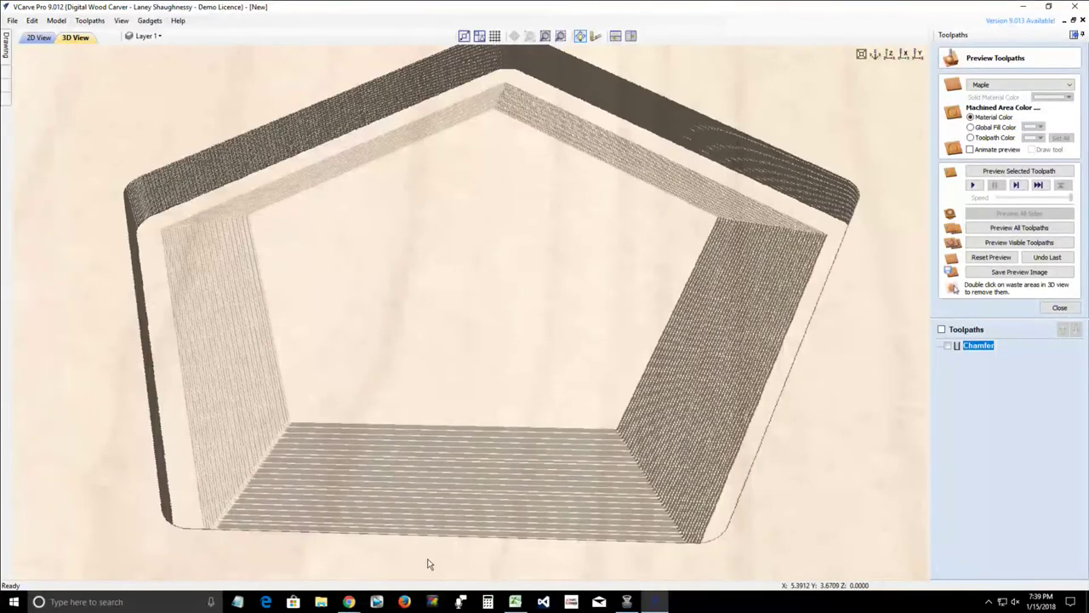
scroll(440, 550, up, 3)
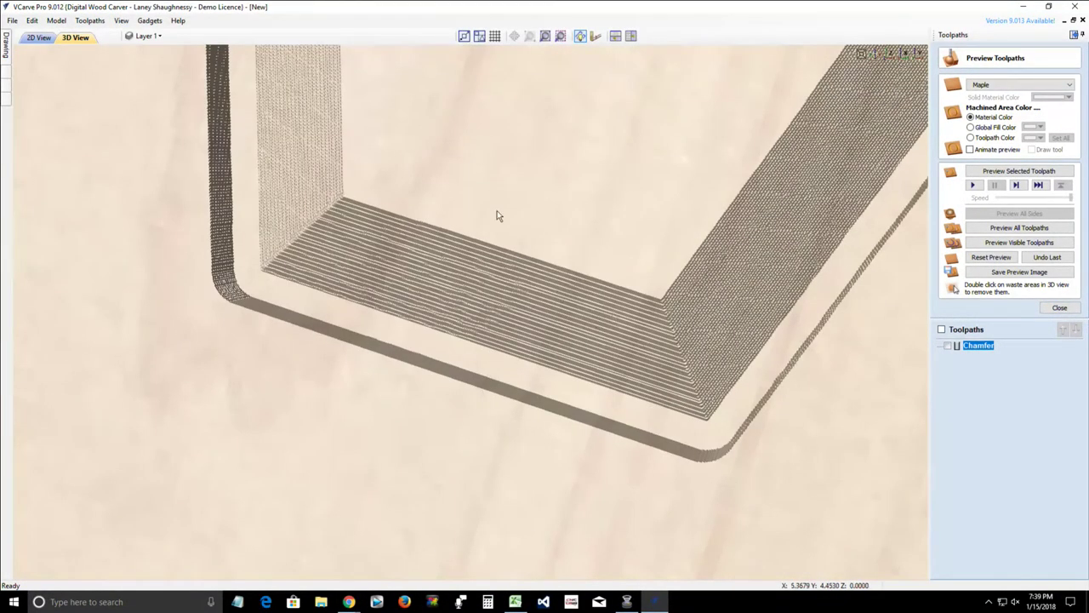
drag(499, 213, 568, 332)
scroll(569, 332, up, 5)
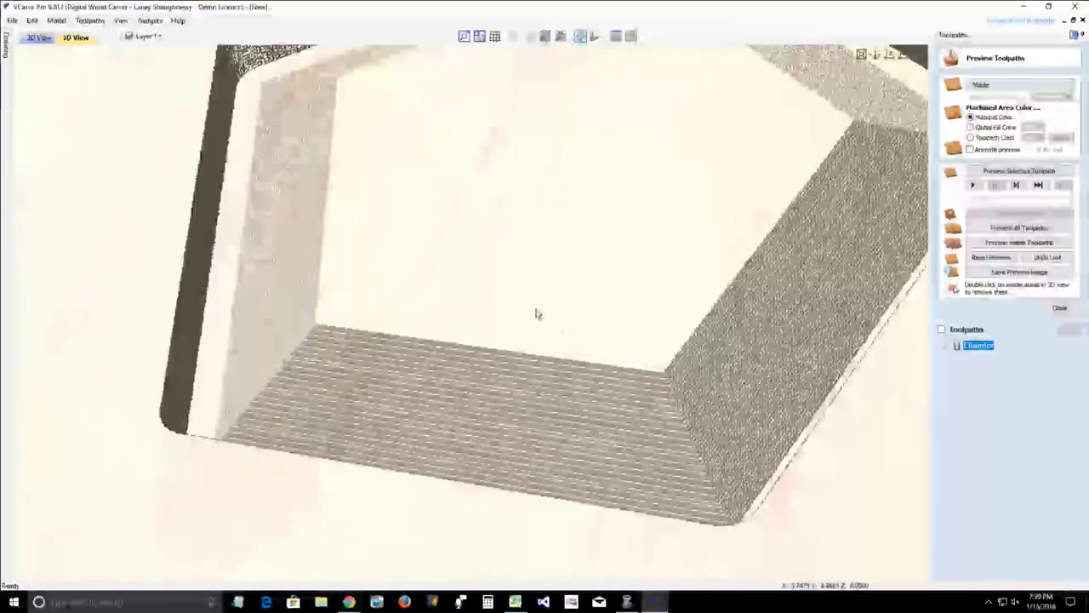
drag(387, 292, 477, 336)
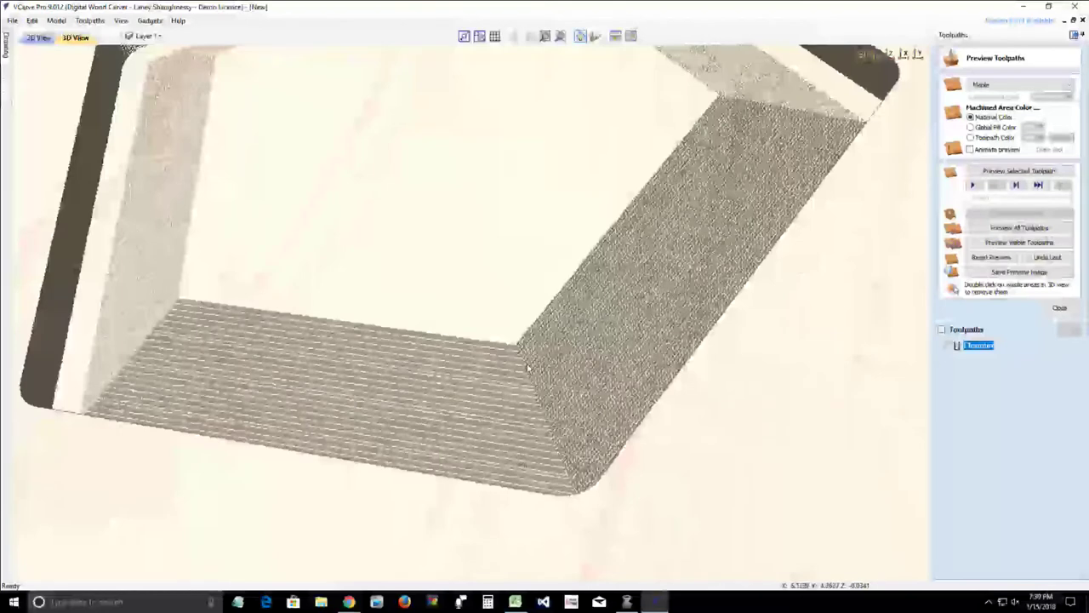
scroll(538, 427, down, 4)
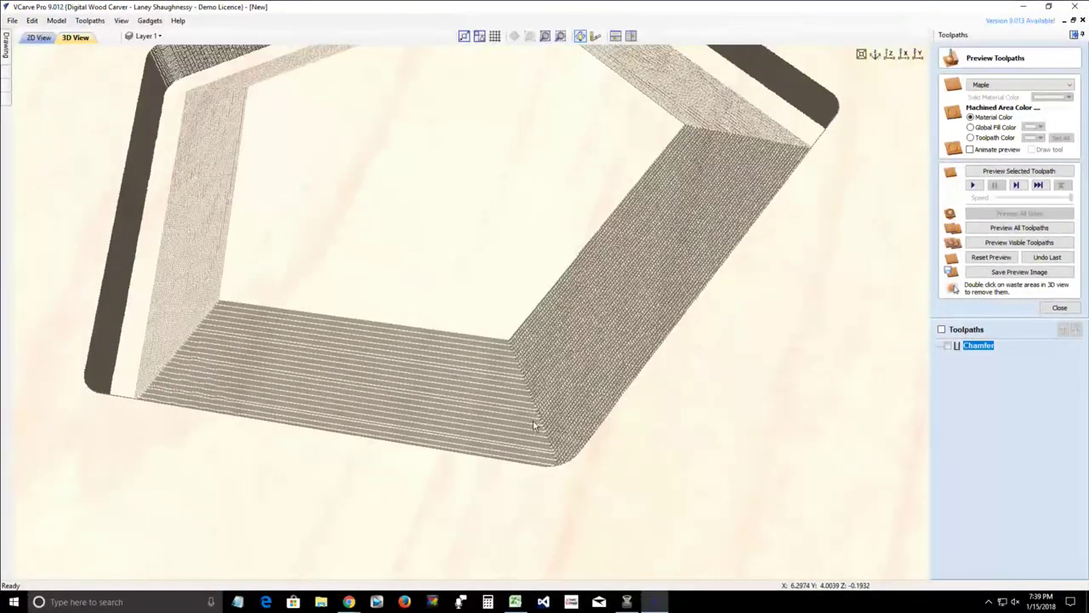
scroll(533, 421, down, 2)
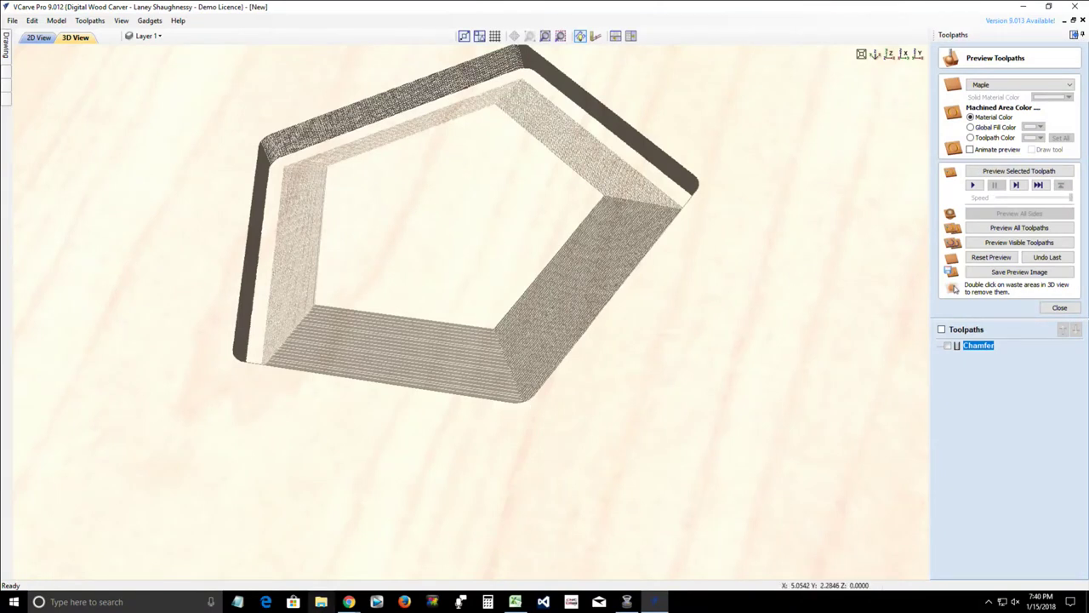
mouse_move(349, 602)
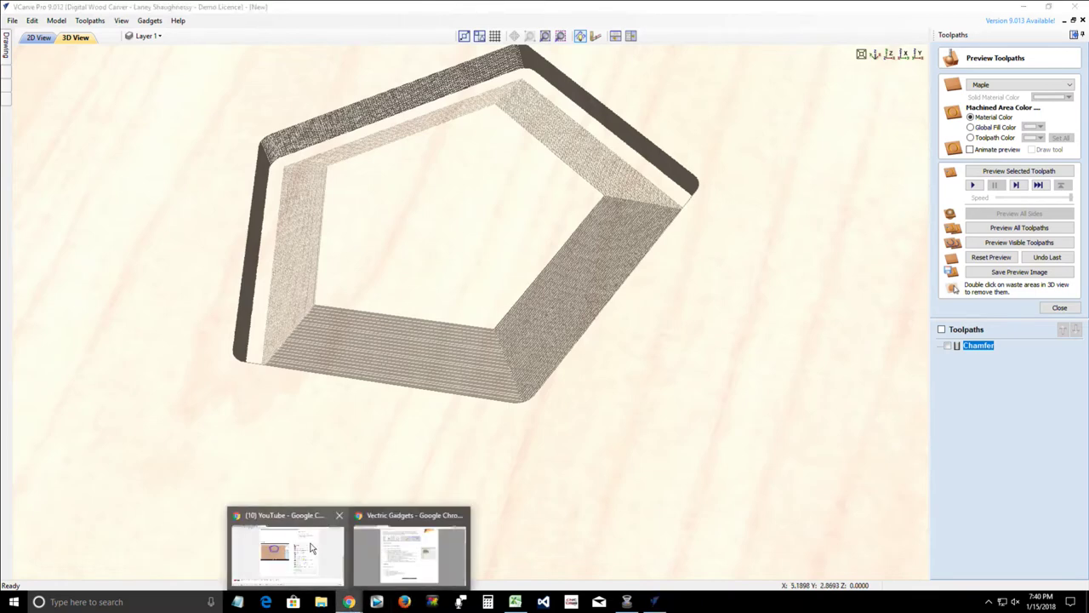
- In a new tab beside the Vectric Gadgets page, search Google for 'wooden soccerball'
click(398, 523)
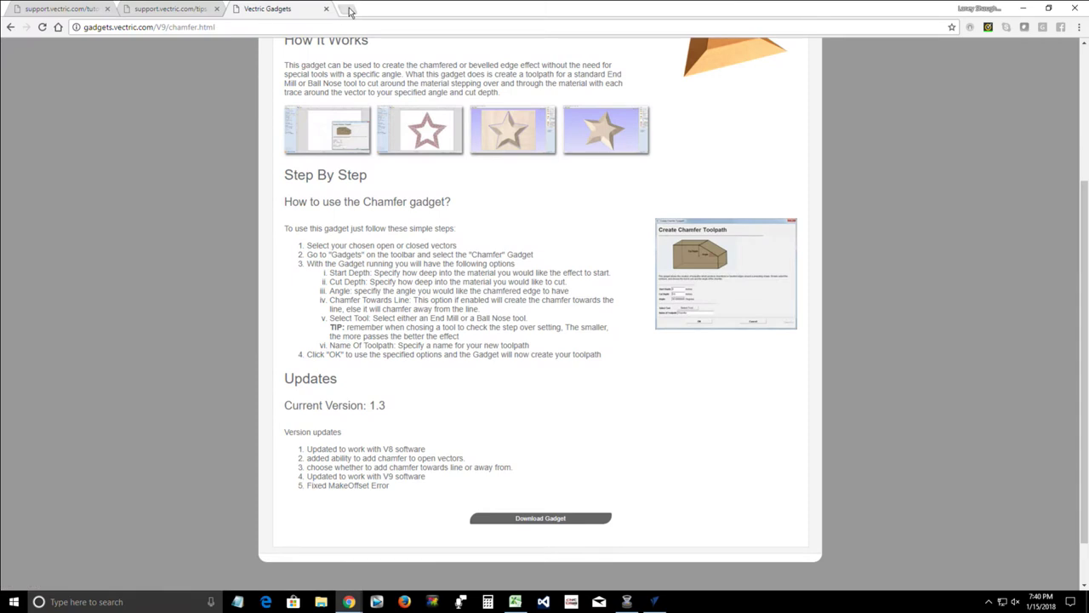
click(347, 9)
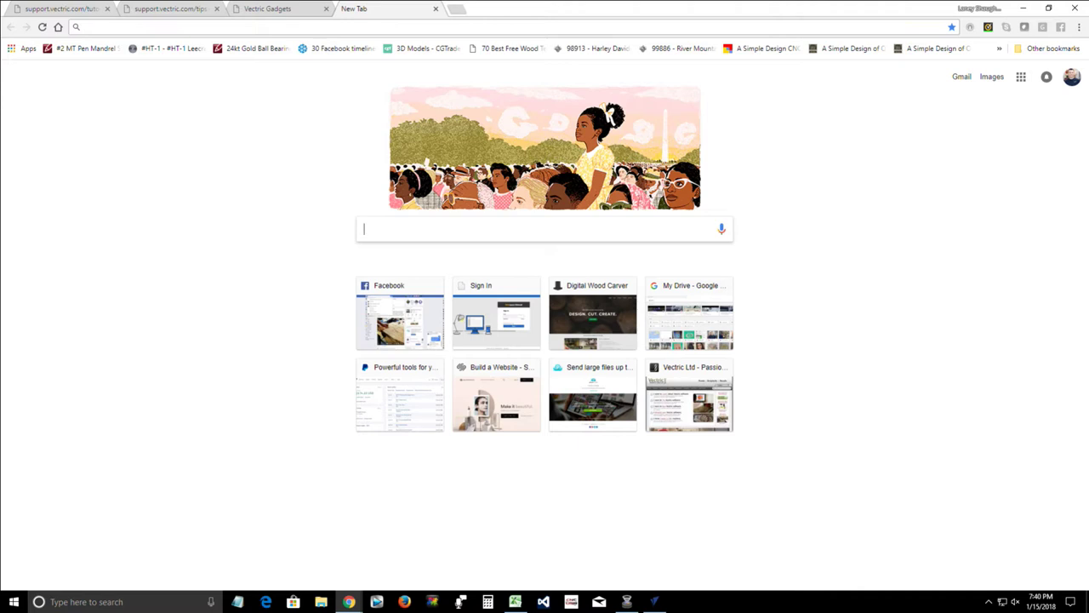
text(woode)
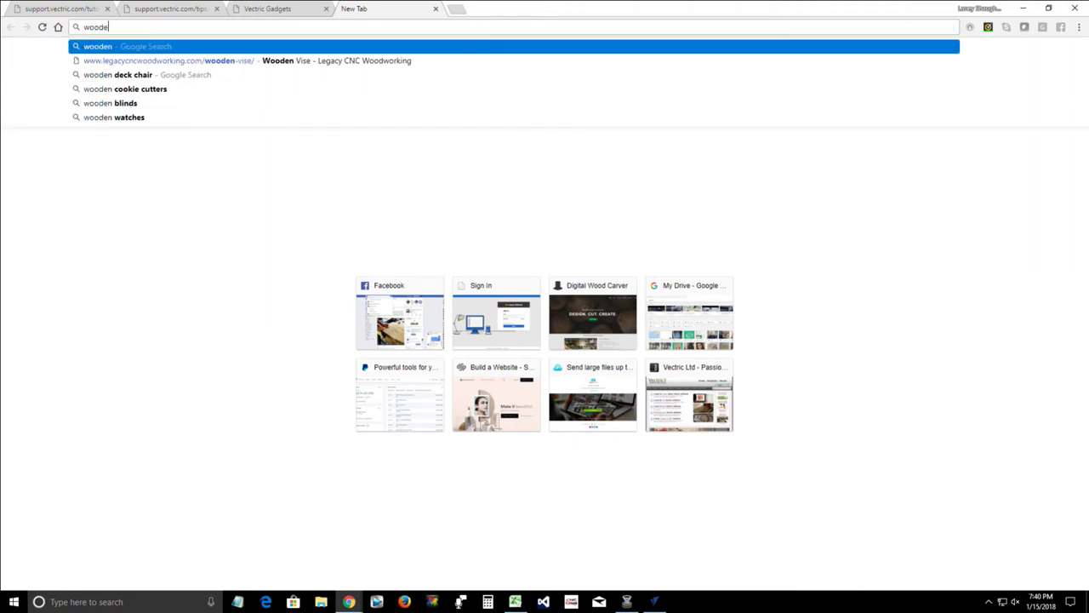
text(n soccerball)
key(Return)
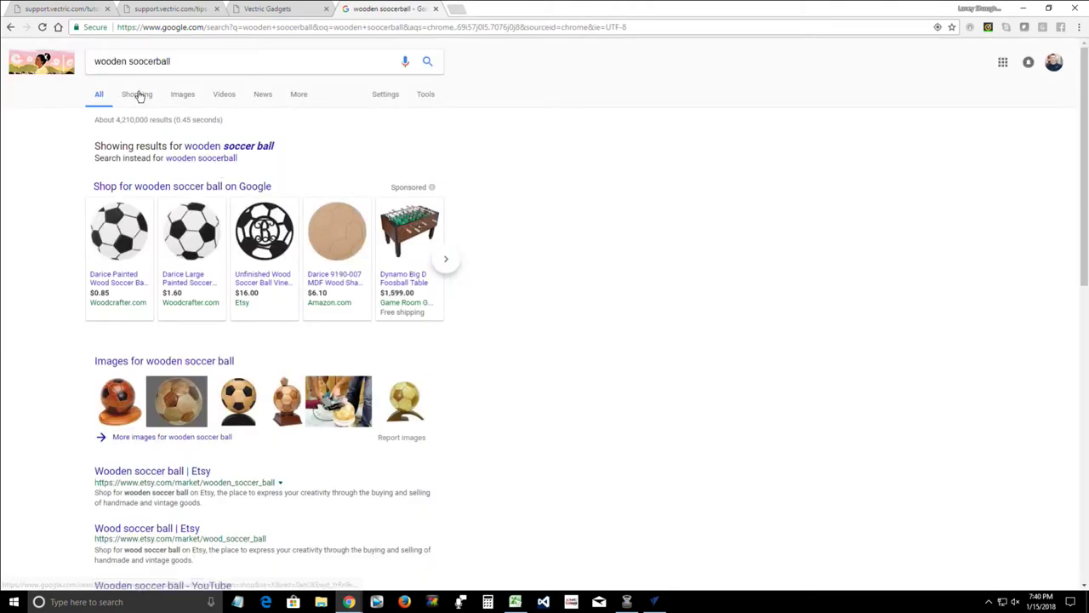
click(142, 66)
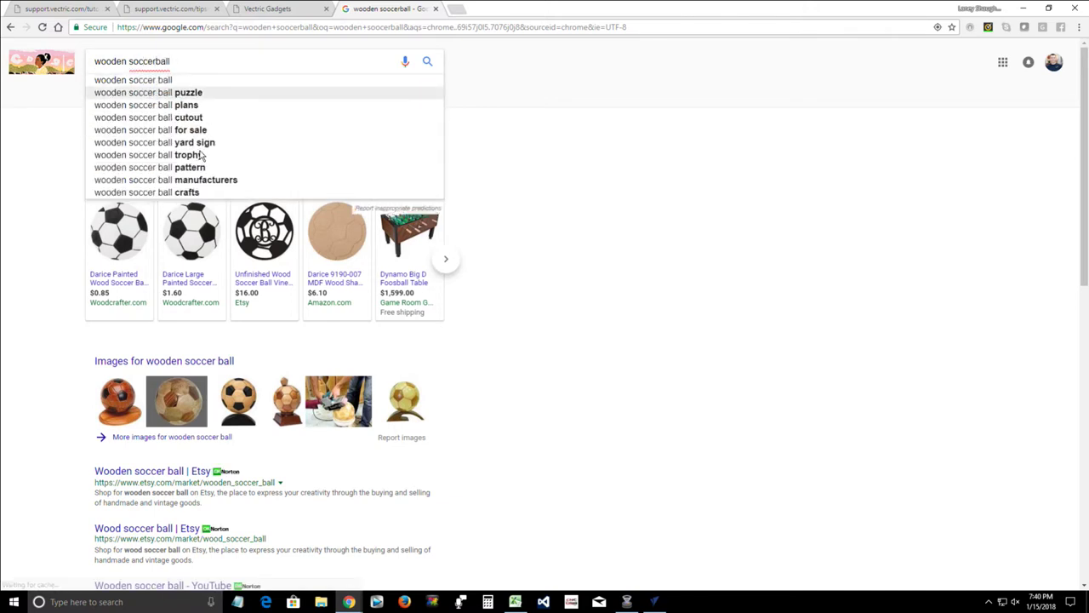
key(Return)
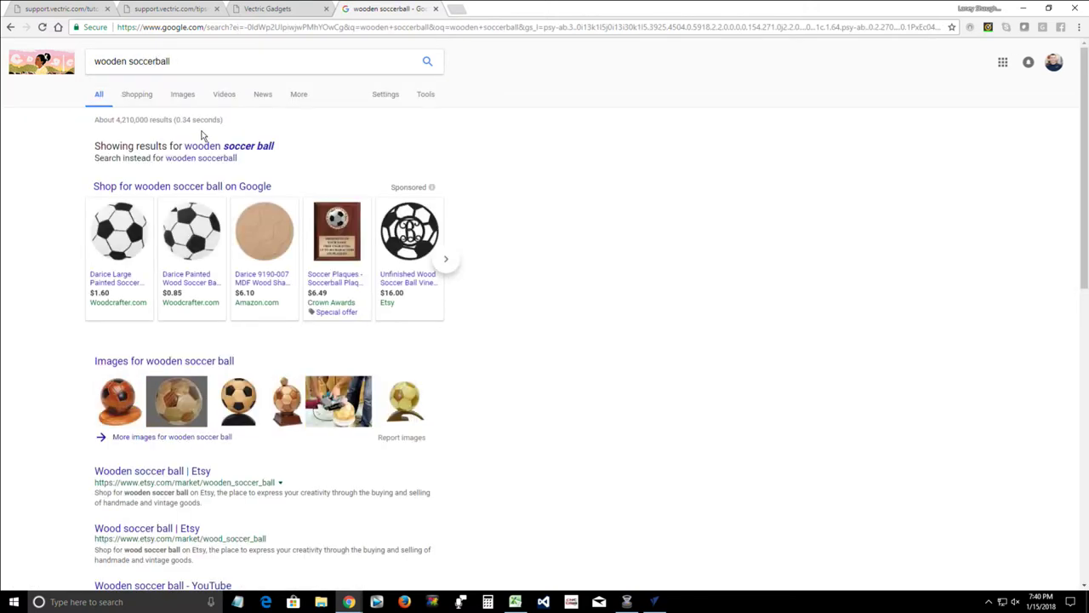
- Change the search query to 'wooden sphere' and run it
click(179, 61)
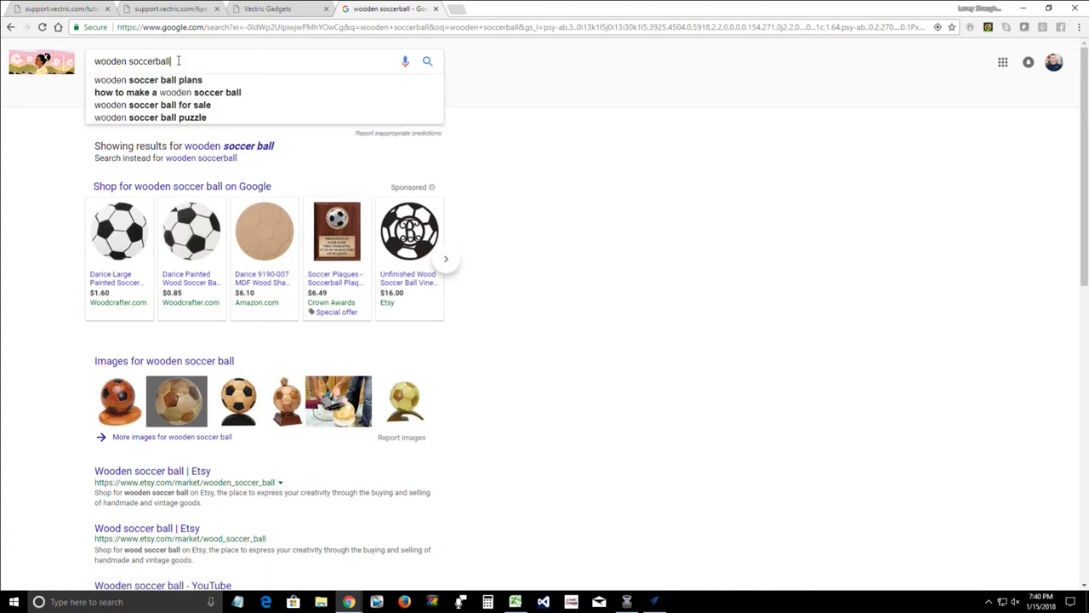
key(BackSpace)
key(BackSpace)
key(BackSpace)
key(BackSpace)
key(BackSpace)
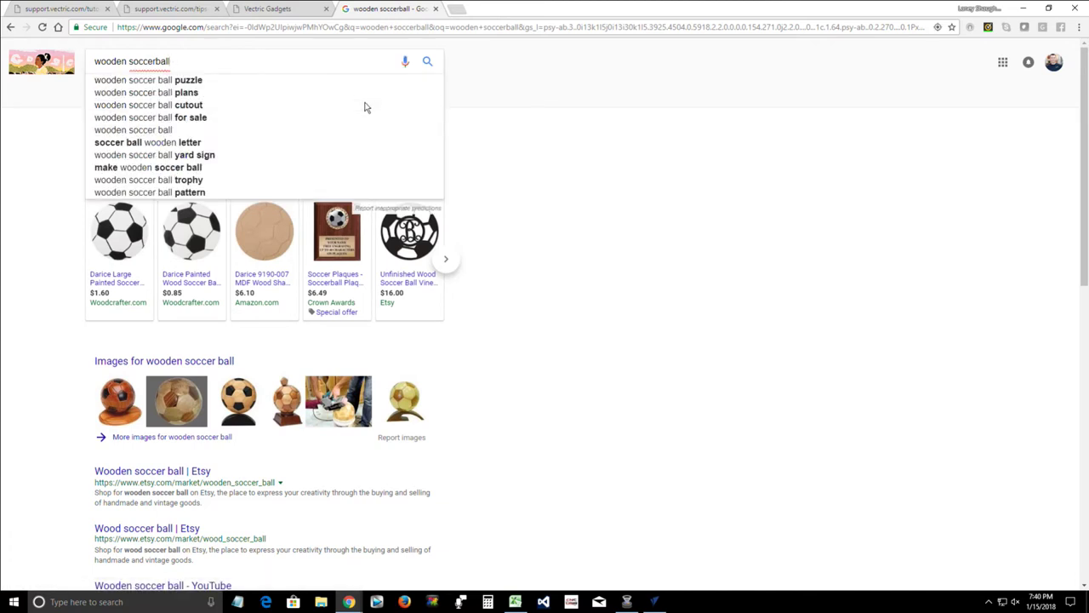
key(BackSpace)
key(BackSpace)
key(BackSpace)
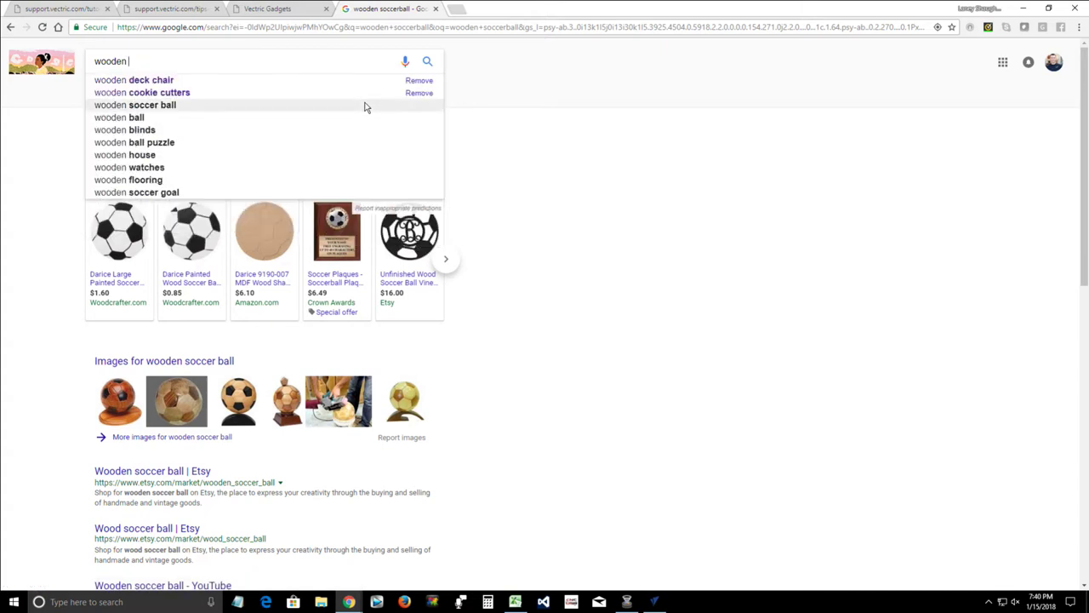
text(sphere)
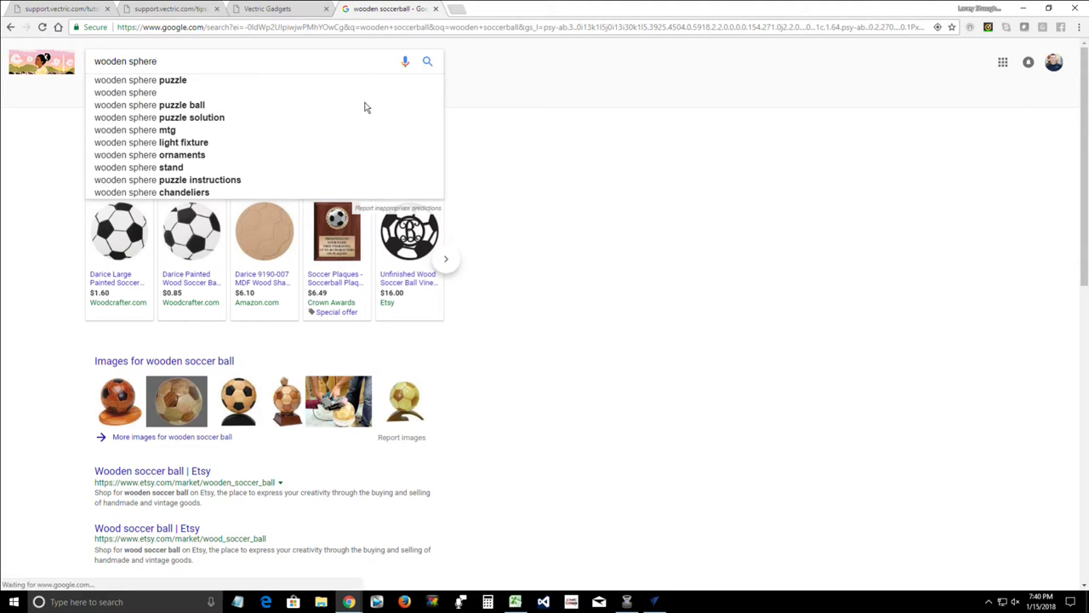
key(Return)
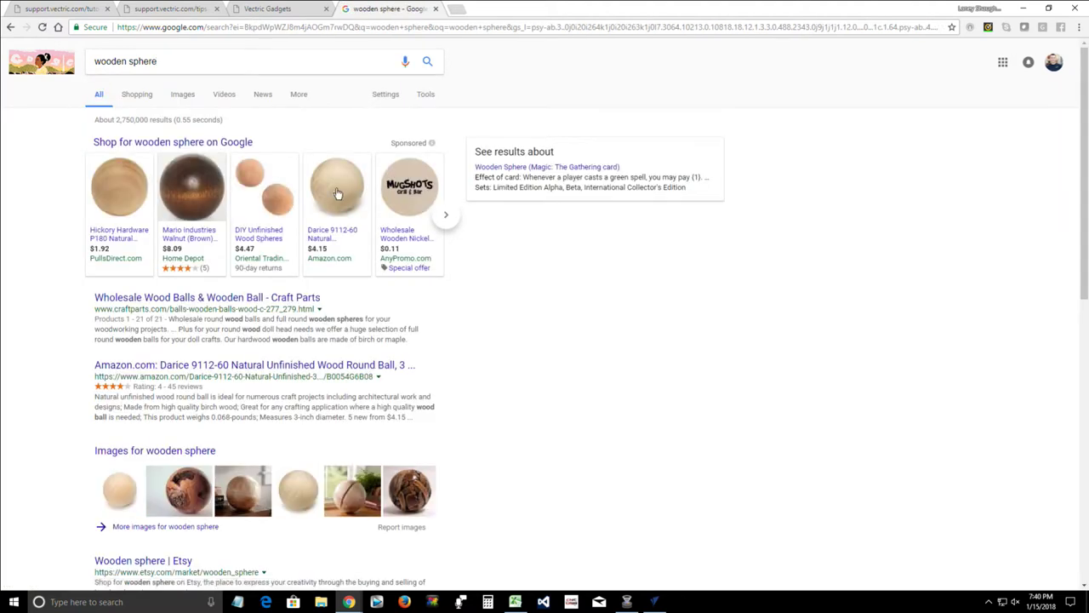
- Browse image results for wooden sphere, then refine the search to 'wooden hexigon sphere'
click(180, 95)
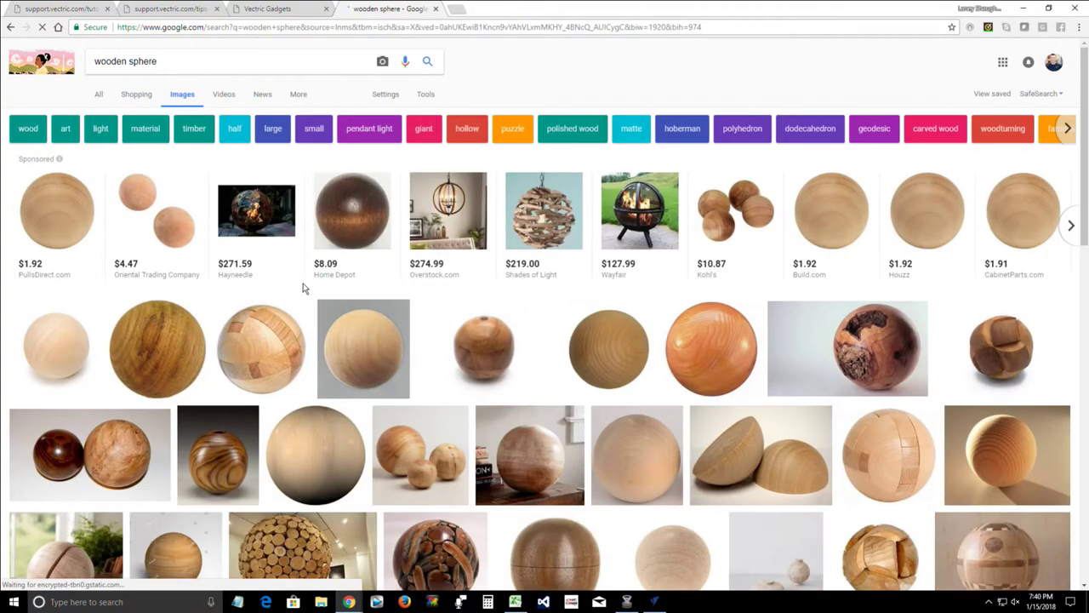
scroll(302, 288, down, 10)
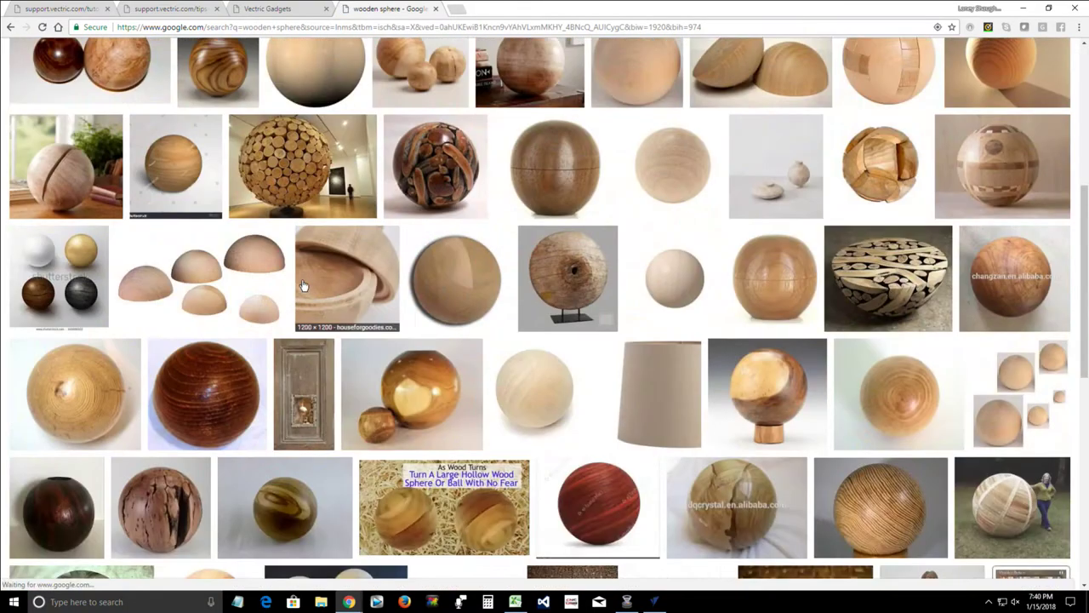
scroll(302, 285, down, 15)
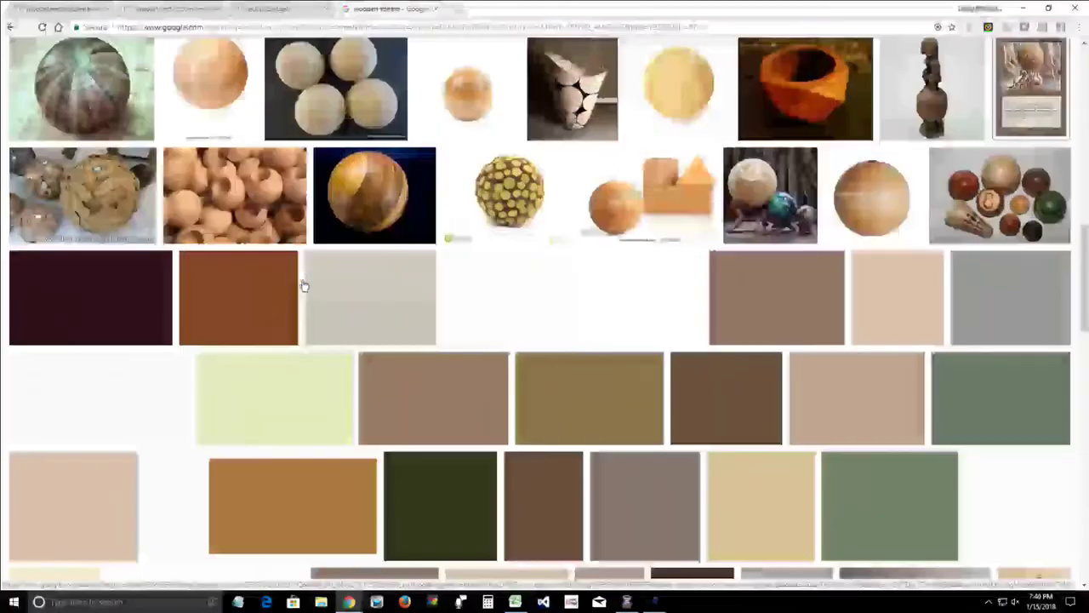
scroll(302, 285, up, 20)
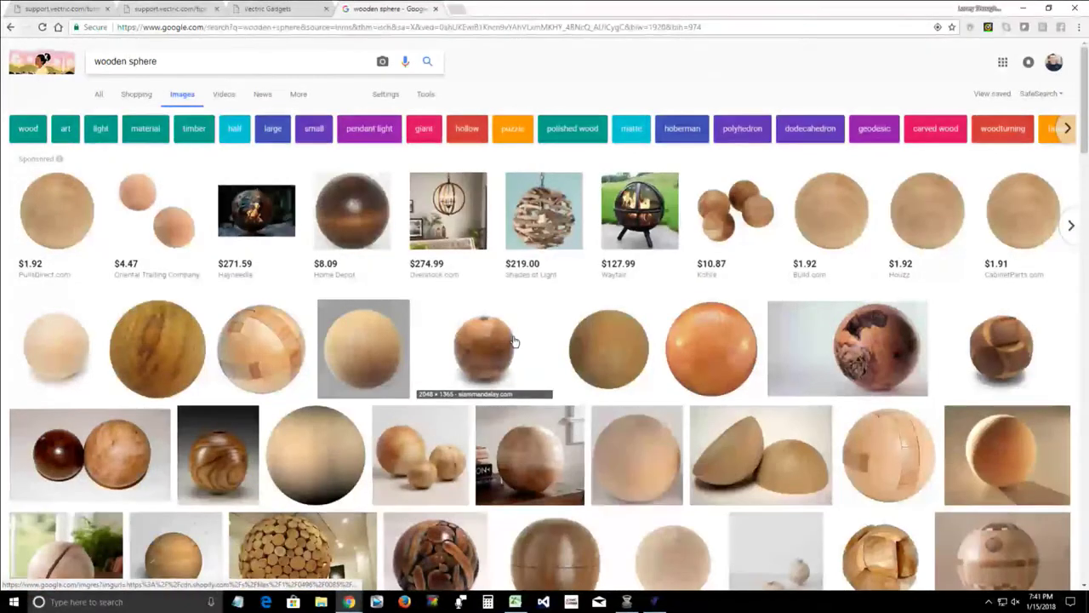
text(h)
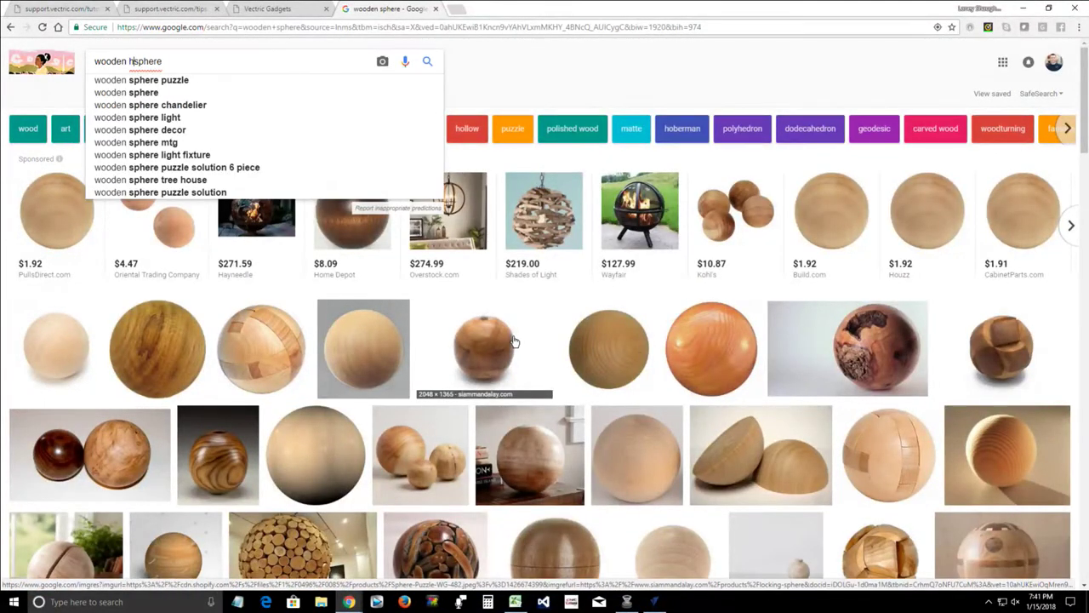
text(exigon)
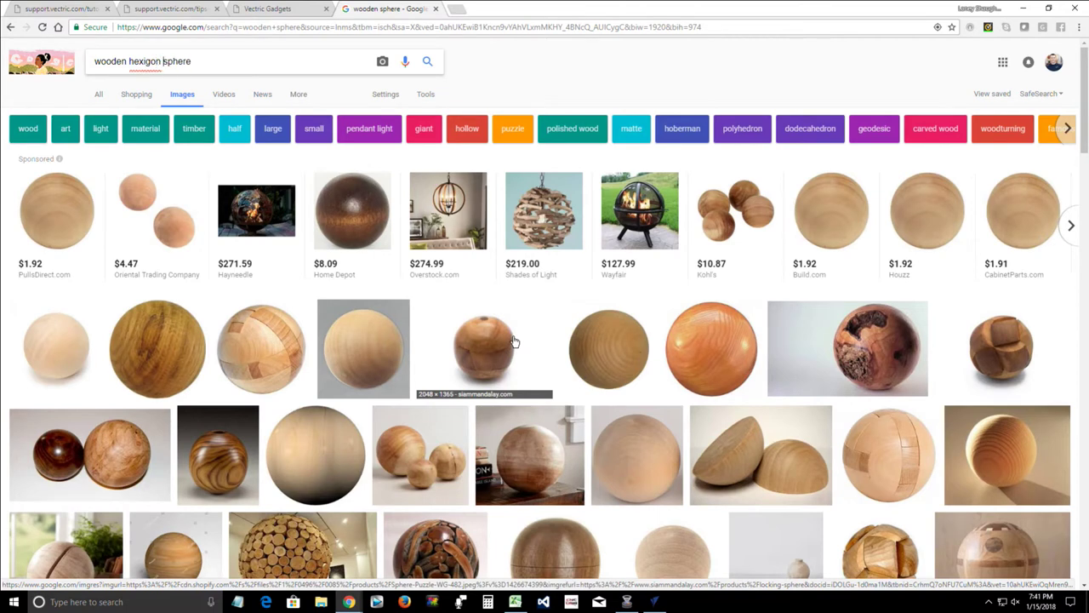
key(Return)
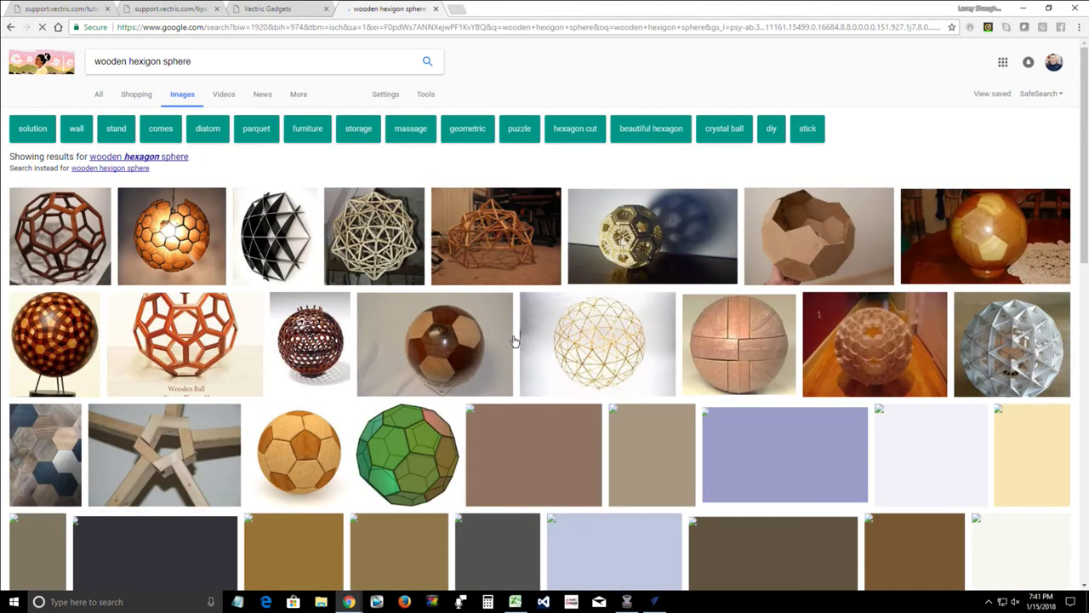
- Browse the wooden hexagon sphere results, previewing the dodecahedron lamp and triangle lamp images
scroll(464, 386, down, 2)
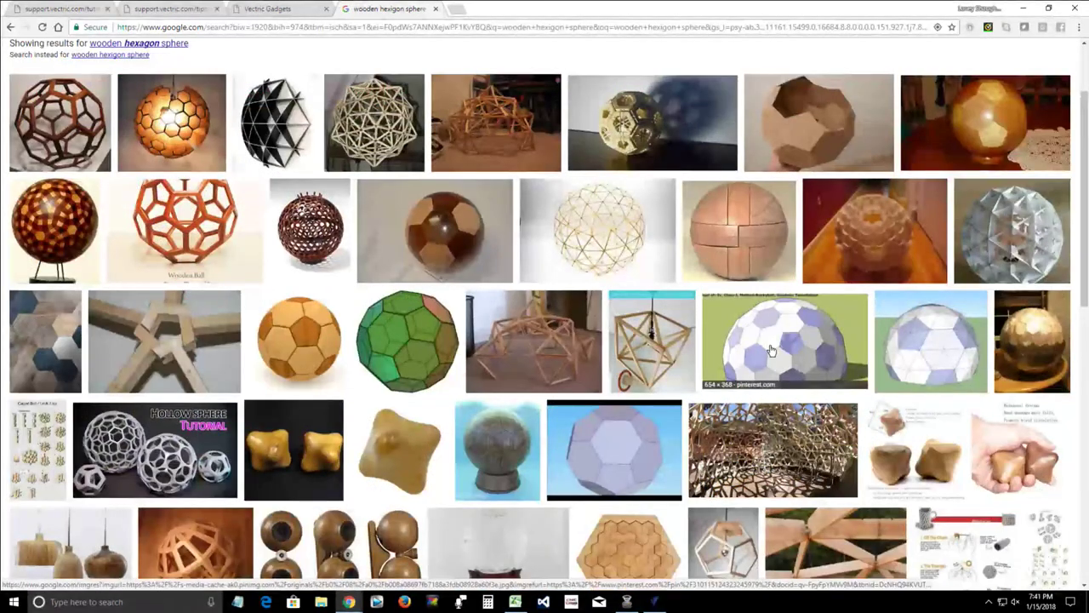
scroll(770, 351, down, 3)
scroll(771, 351, down, 7)
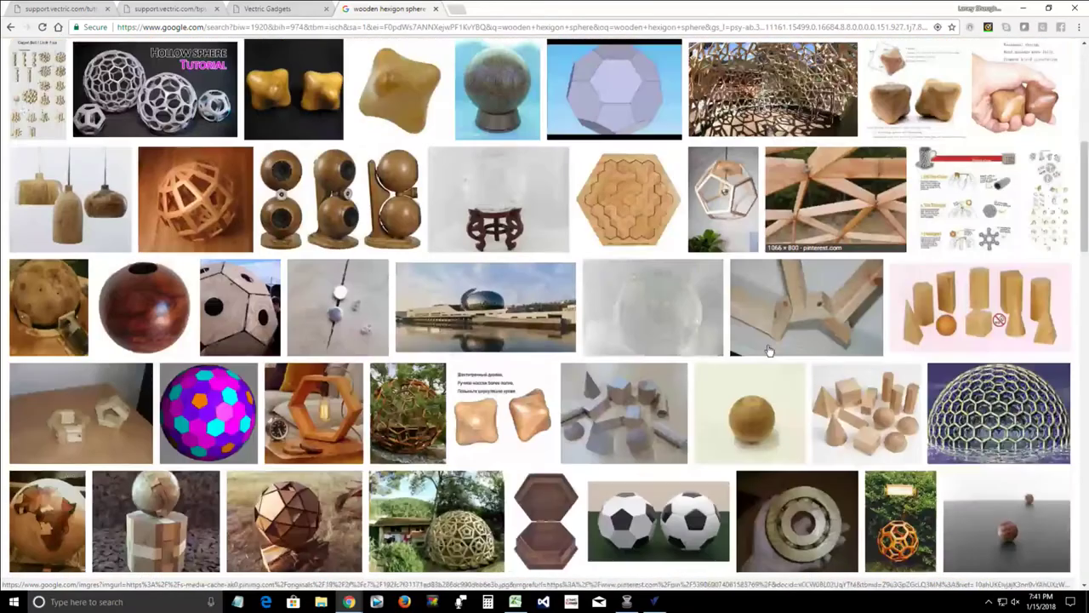
scroll(770, 351, down, 1)
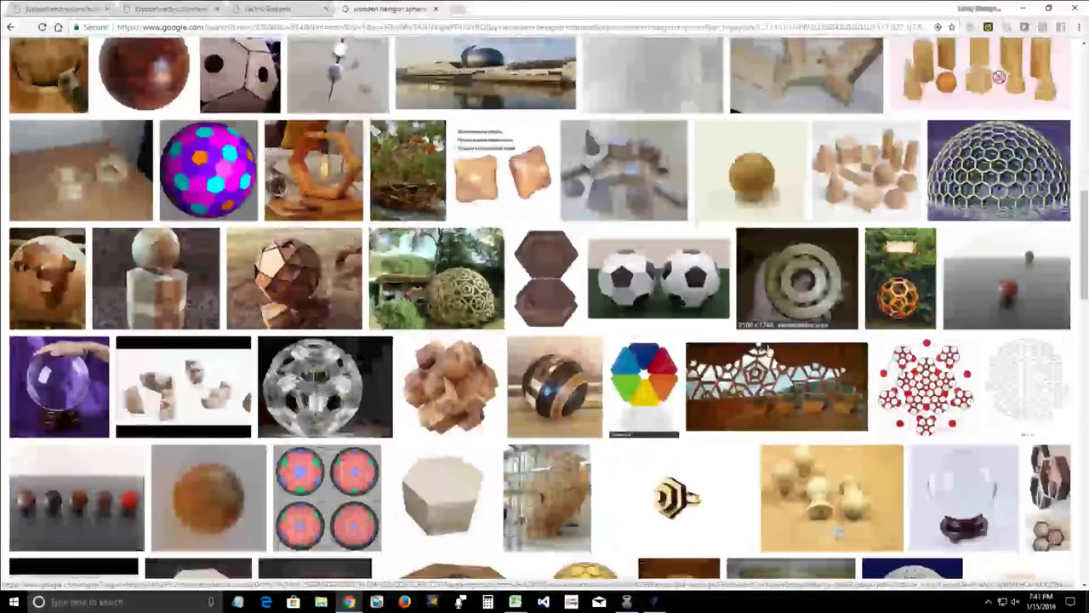
scroll(313, 298, down, 5)
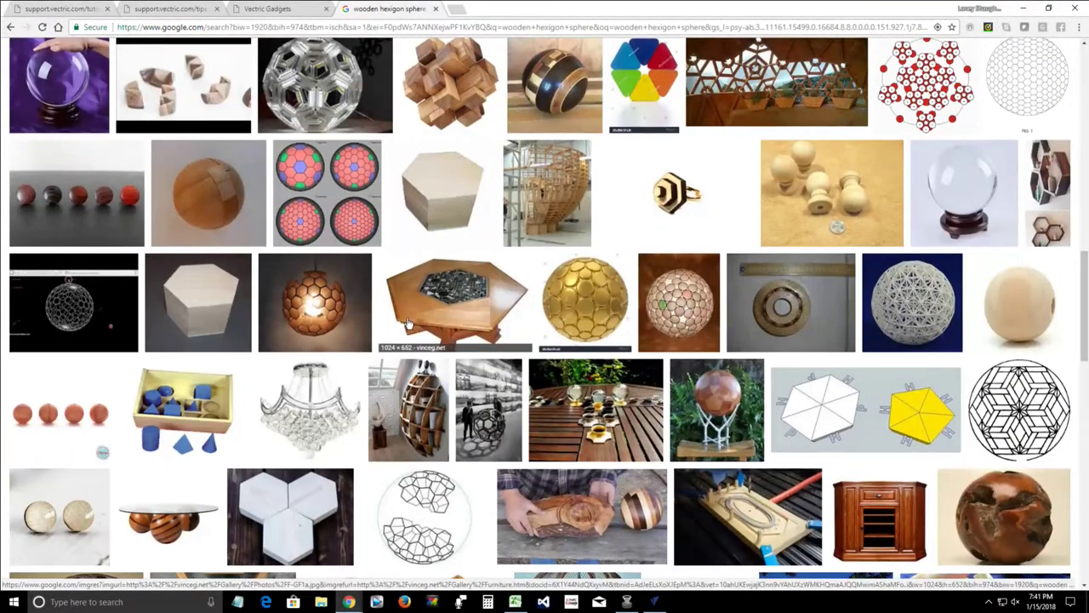
scroll(411, 320, down, 1)
scroll(408, 324, up, 5)
scroll(409, 323, up, 4)
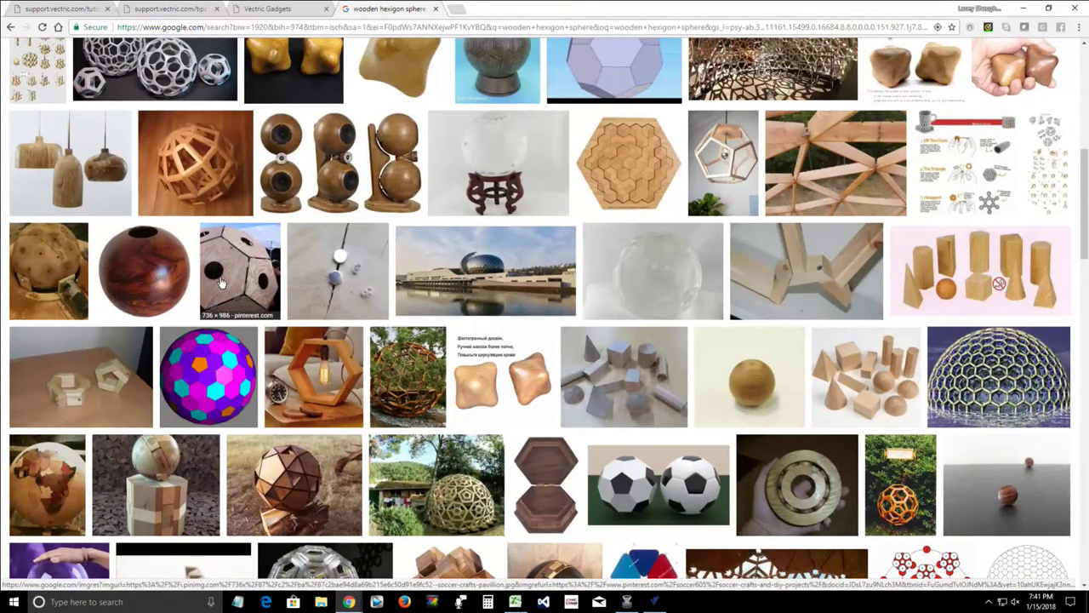
click(735, 151)
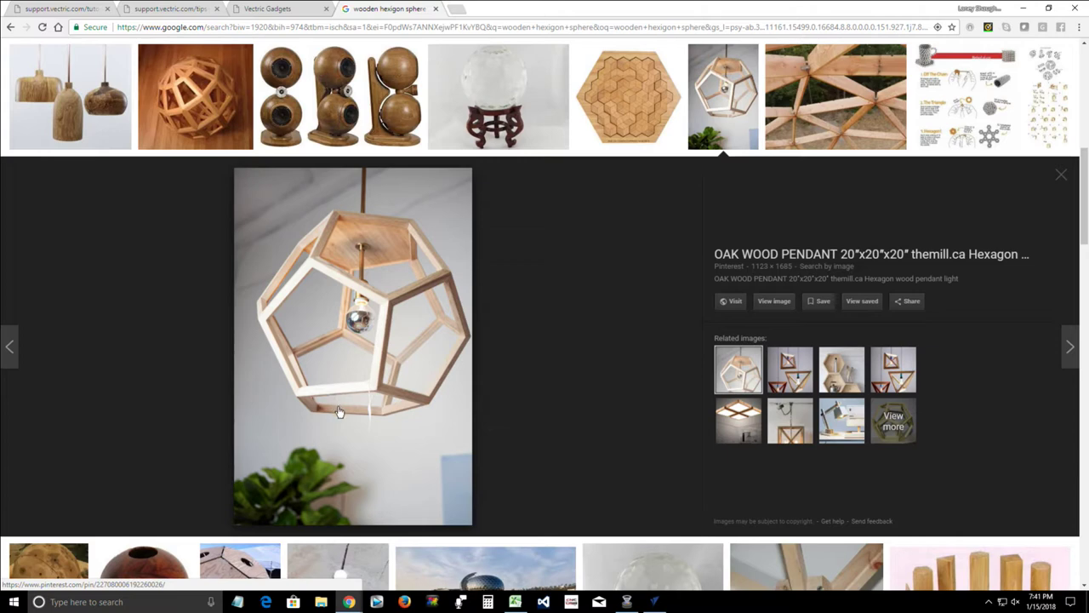
click(793, 370)
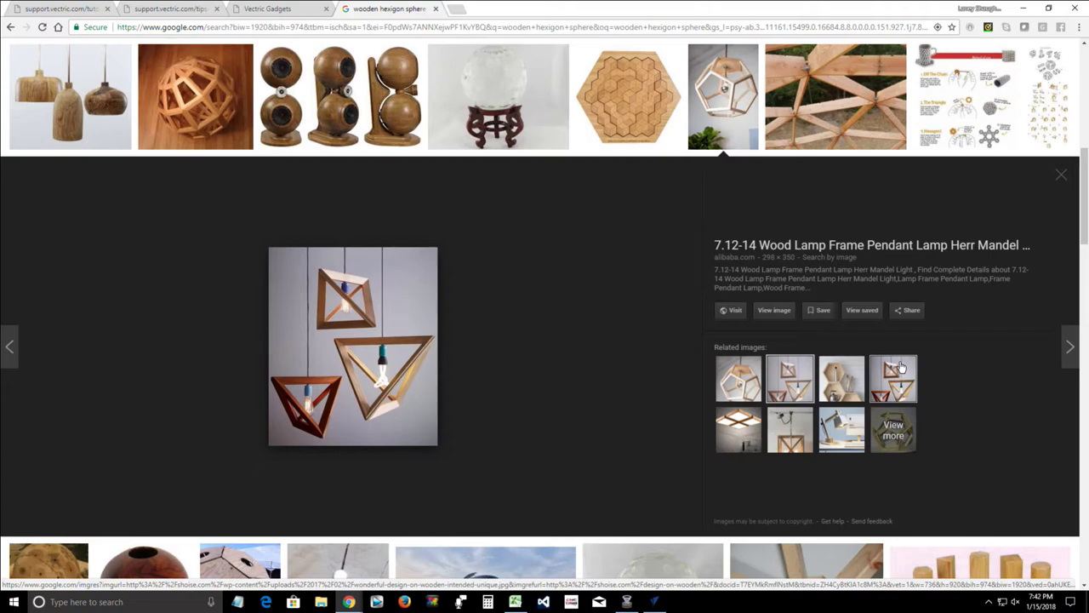
- Replace 'hexagon' with 'poly' so the search query reads 'wooden polysphere'
scroll(546, 383, up, 3)
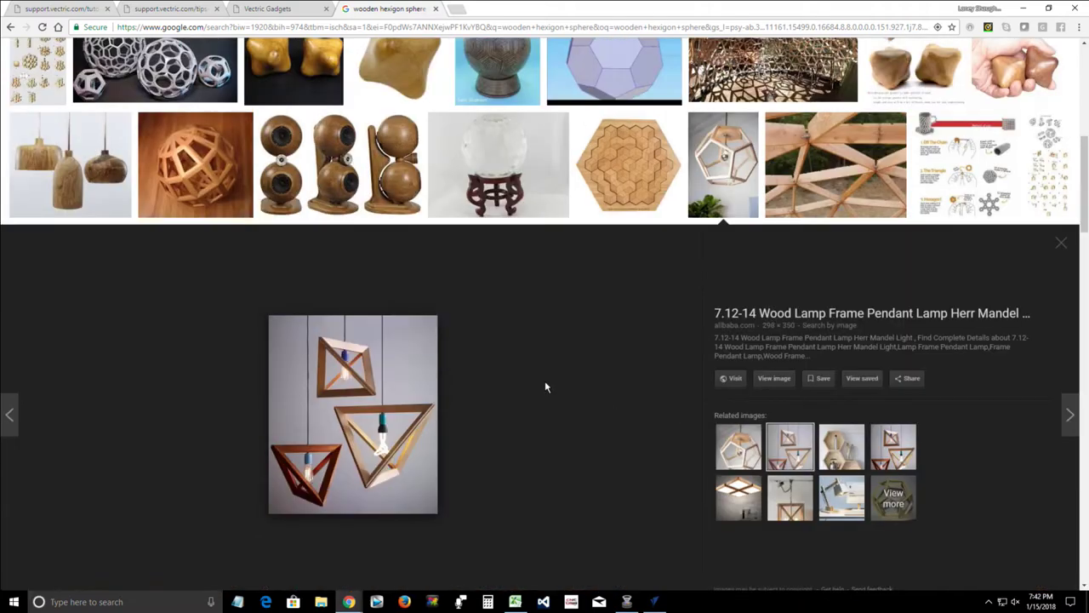
scroll(545, 387, up, 3)
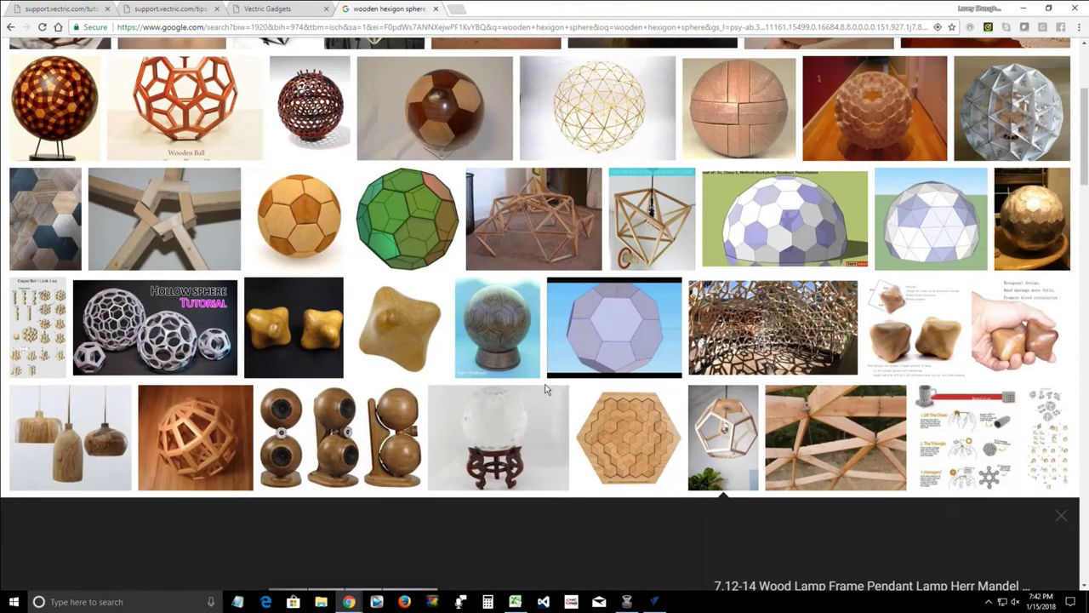
scroll(545, 388, up, 2)
scroll(546, 387, down, 4)
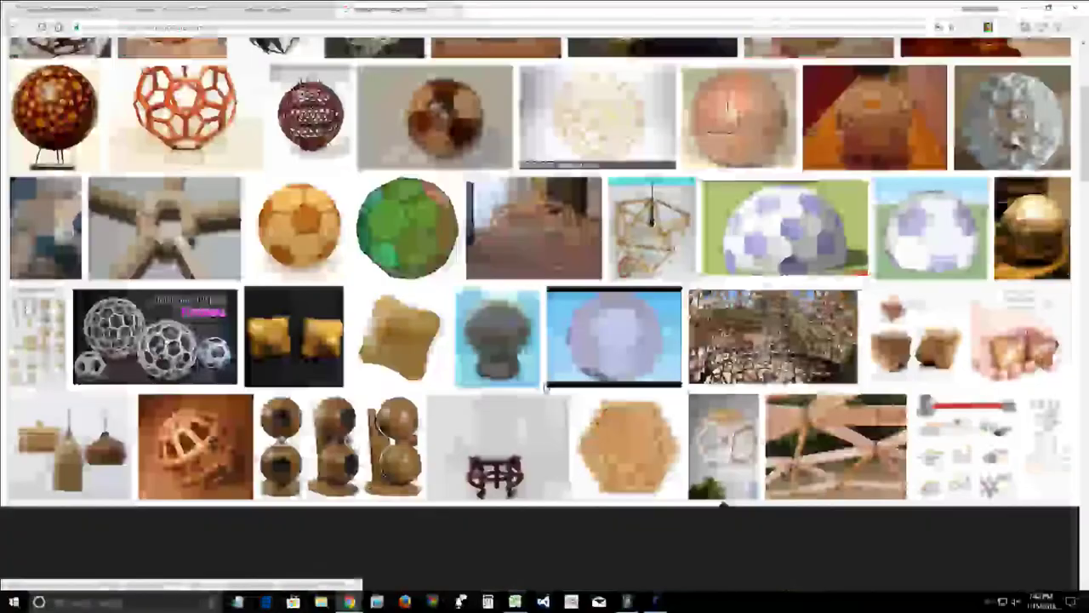
scroll(546, 387, up, 4)
scroll(546, 387, up, 1)
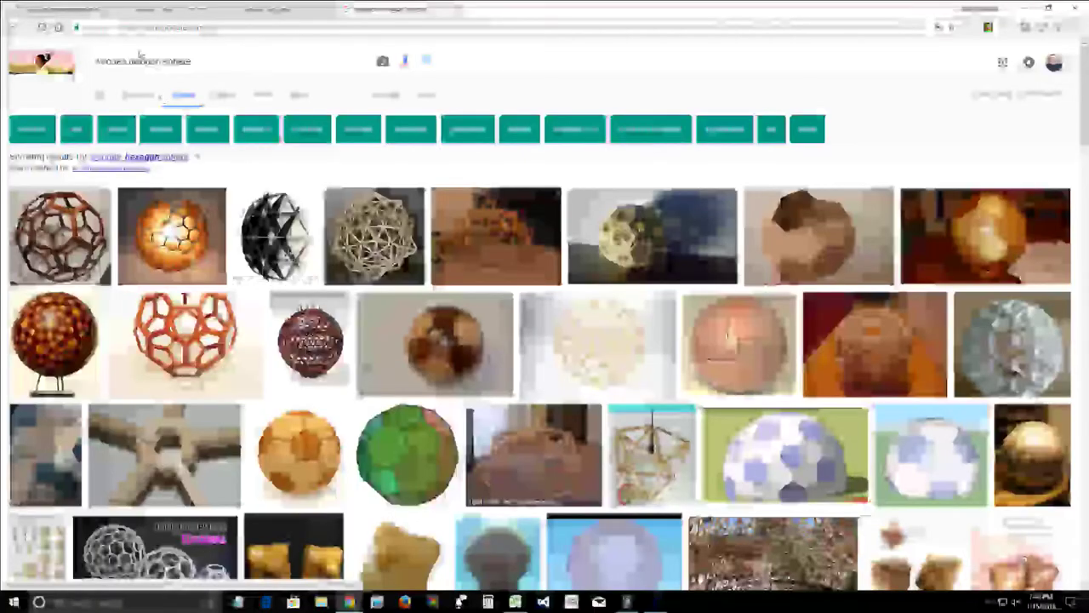
drag(162, 62, 130, 60)
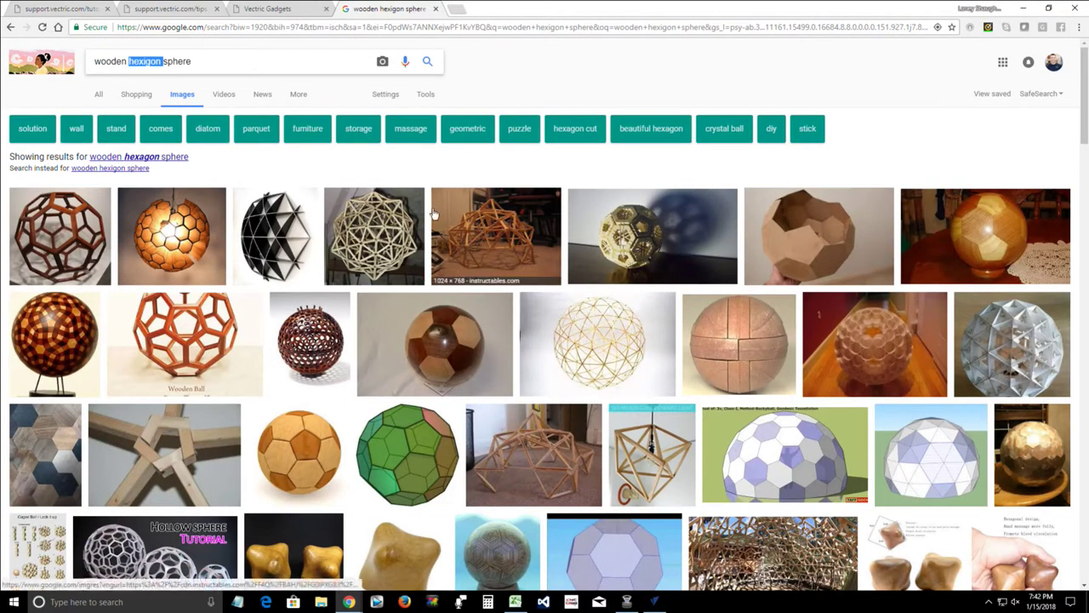
text(poly)
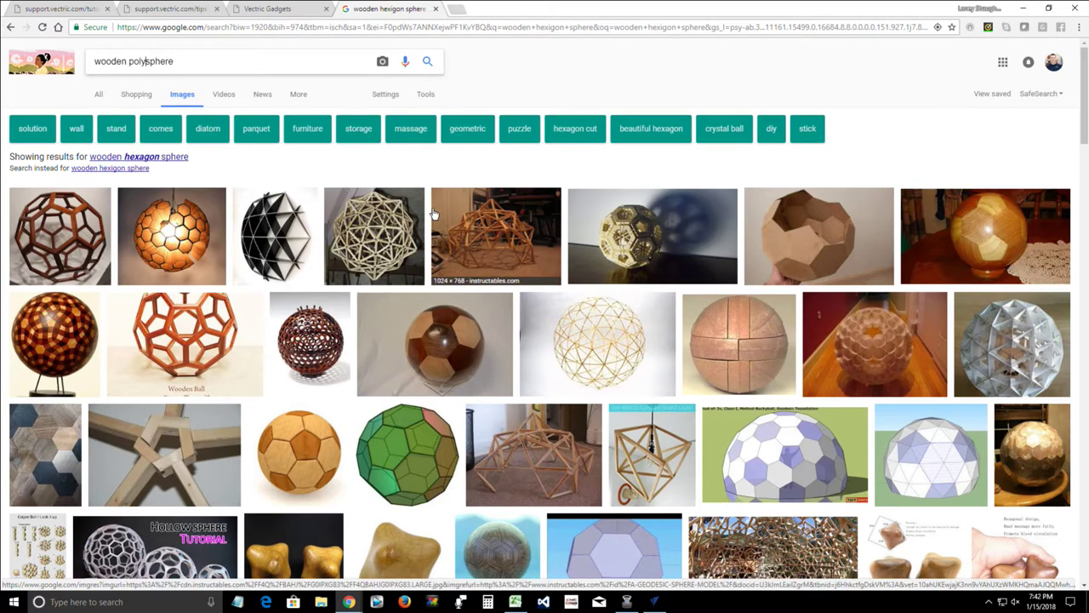
- Search Google Images for 'wooden polysphere' and scroll through the results
key(Return)
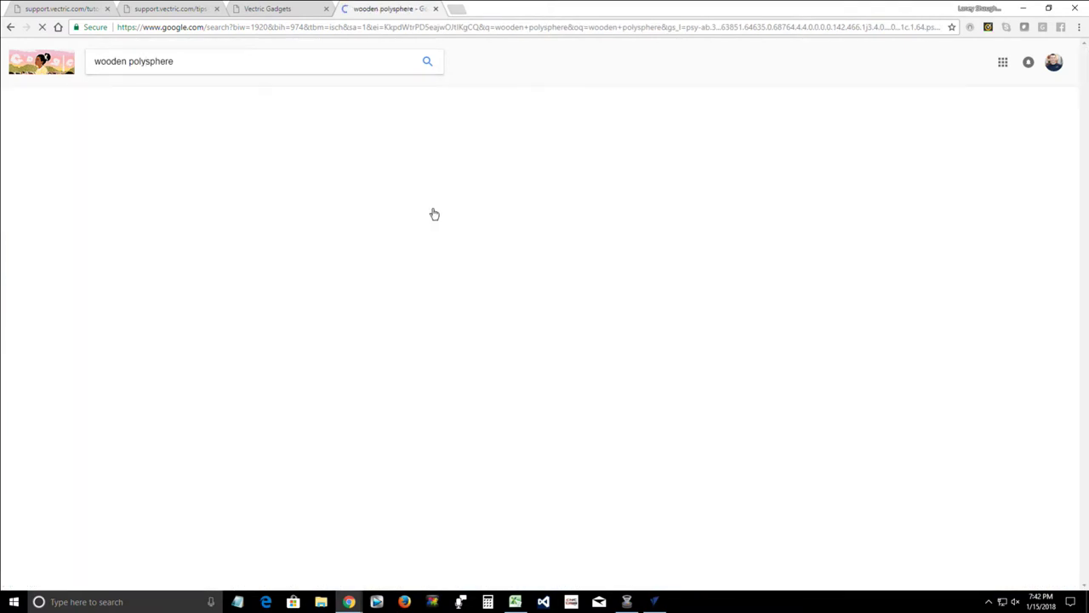
scroll(407, 275, down, 2)
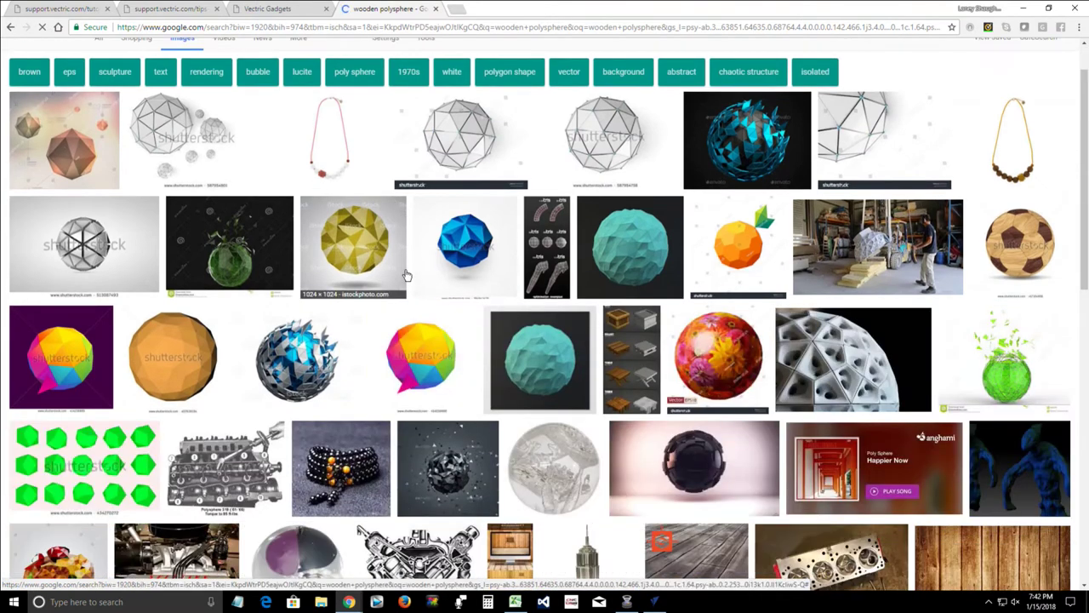
scroll(407, 275, down, 5)
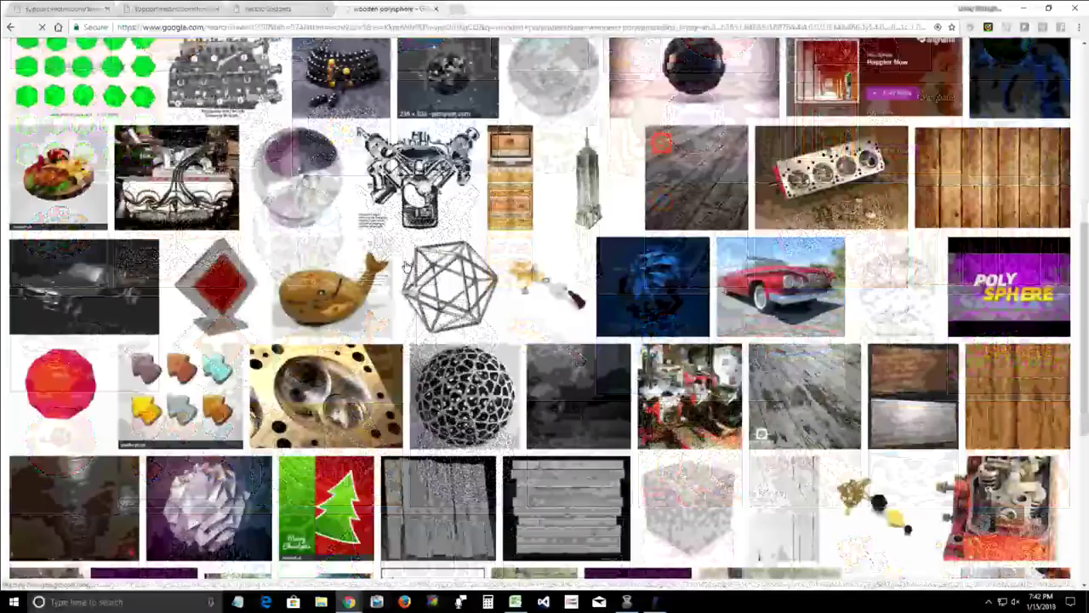
scroll(406, 267, down, 6)
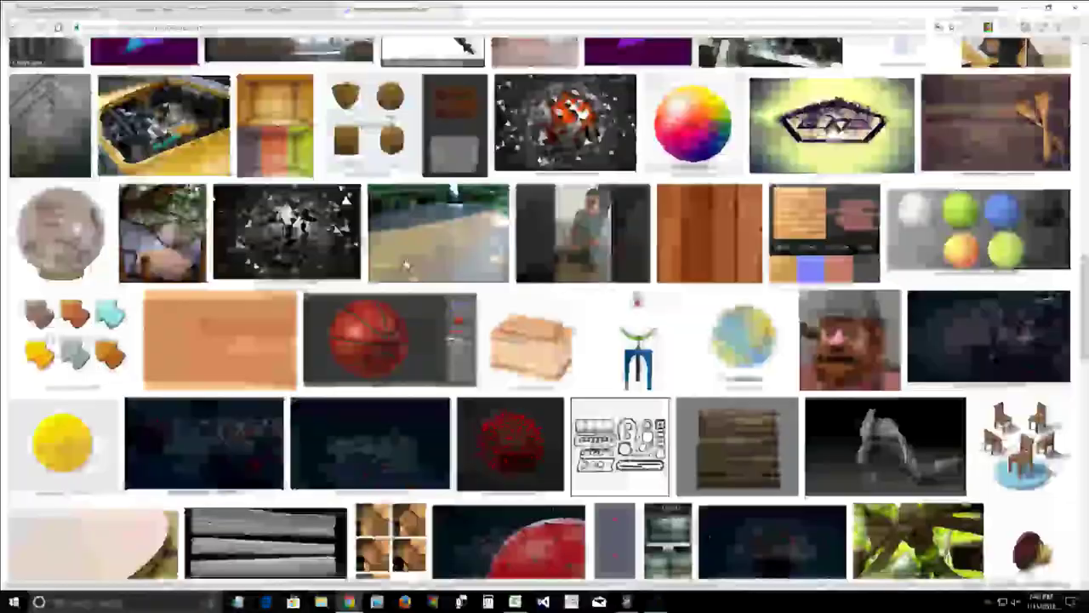
scroll(405, 263, down, 9)
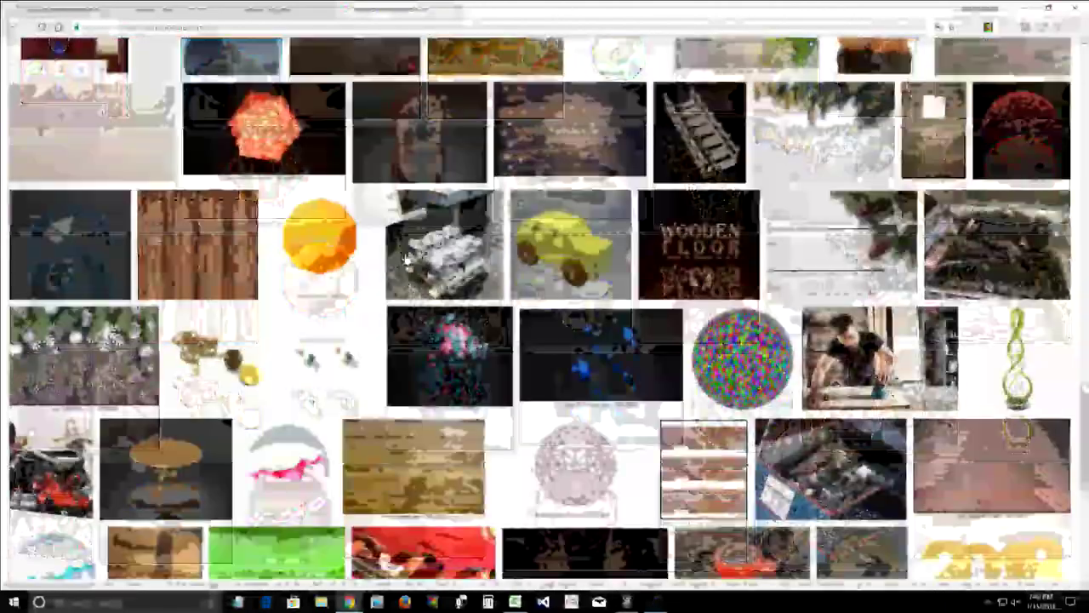
scroll(407, 259, down, 5)
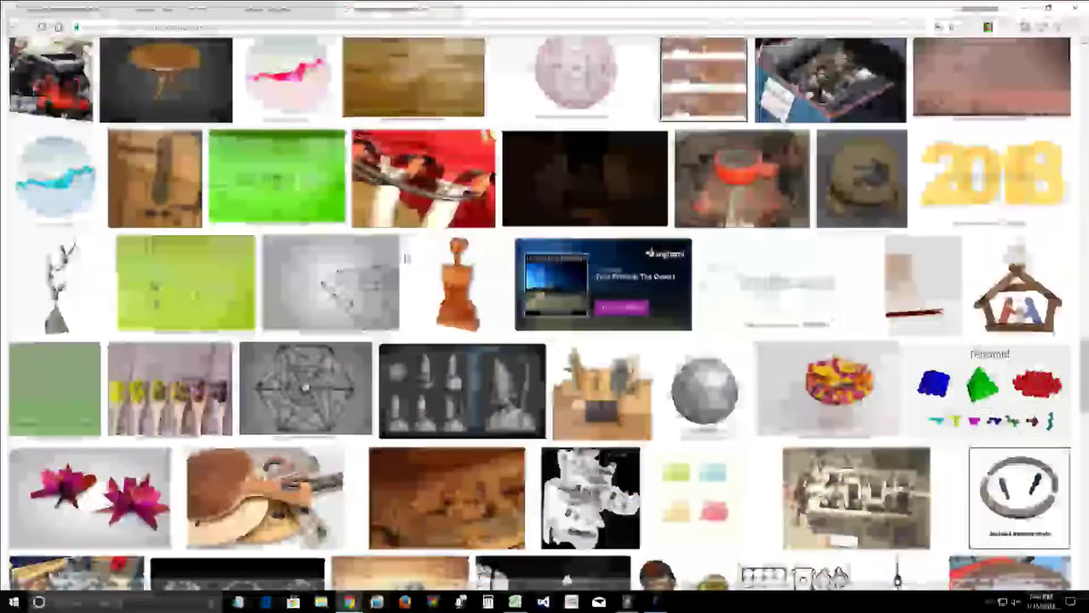
scroll(406, 258, down, 5)
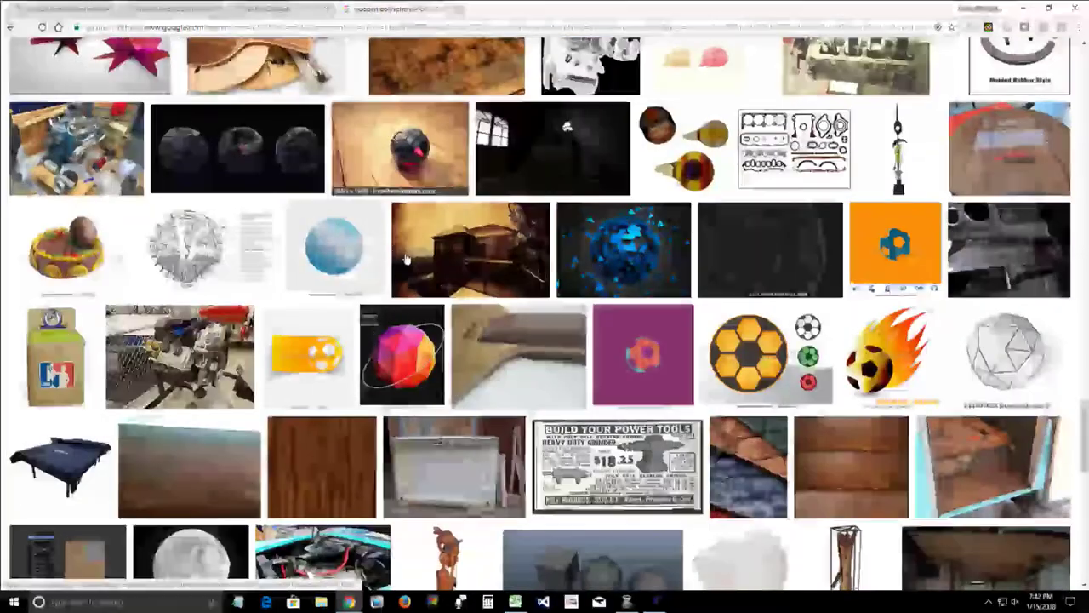
scroll(406, 258, down, 4)
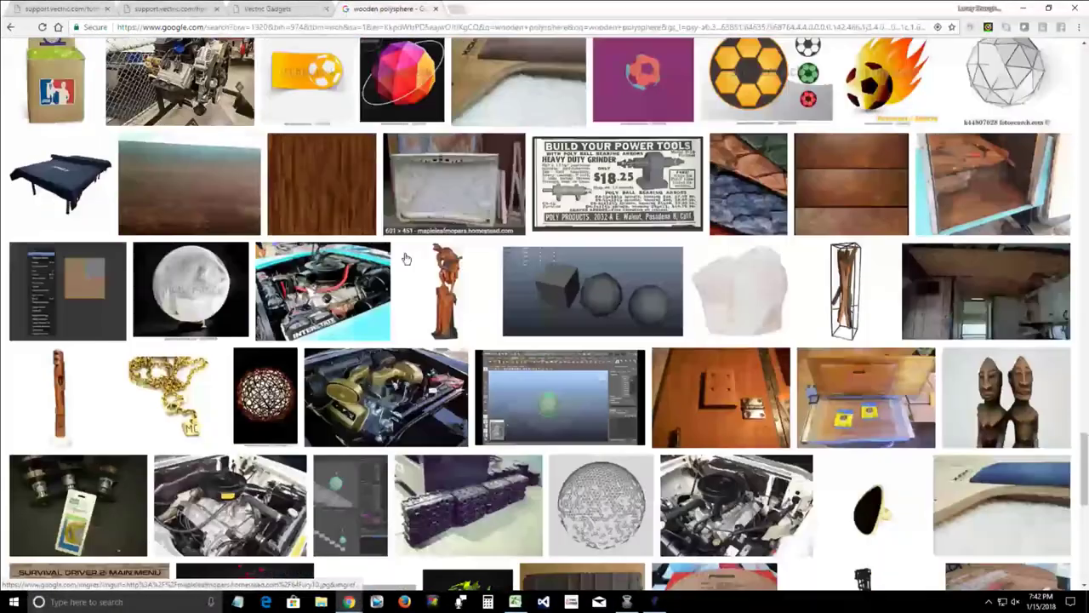
scroll(406, 258, down, 6)
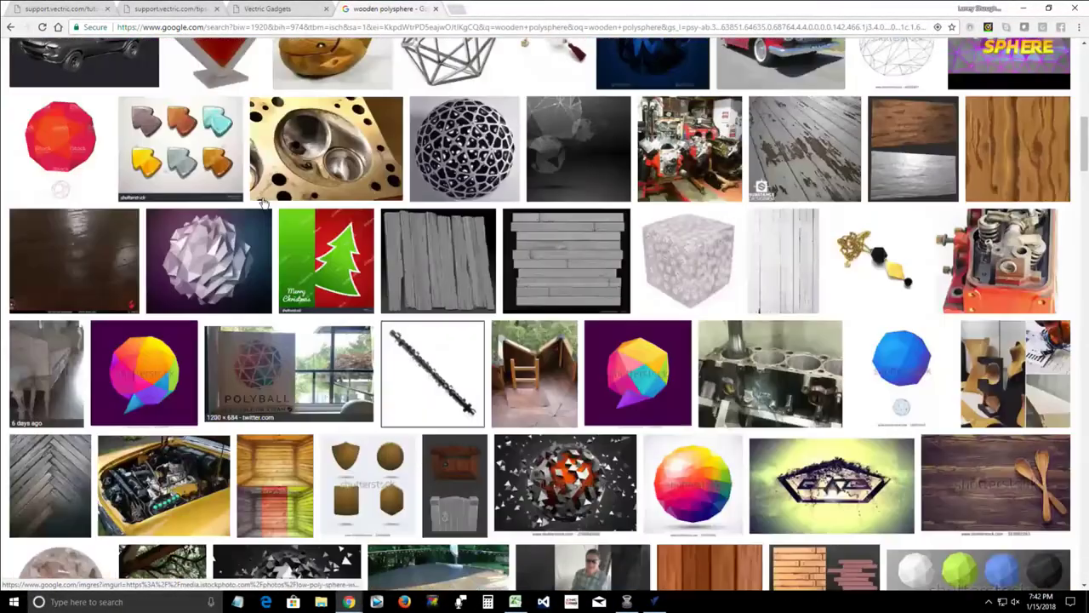
scroll(264, 203, up, 10)
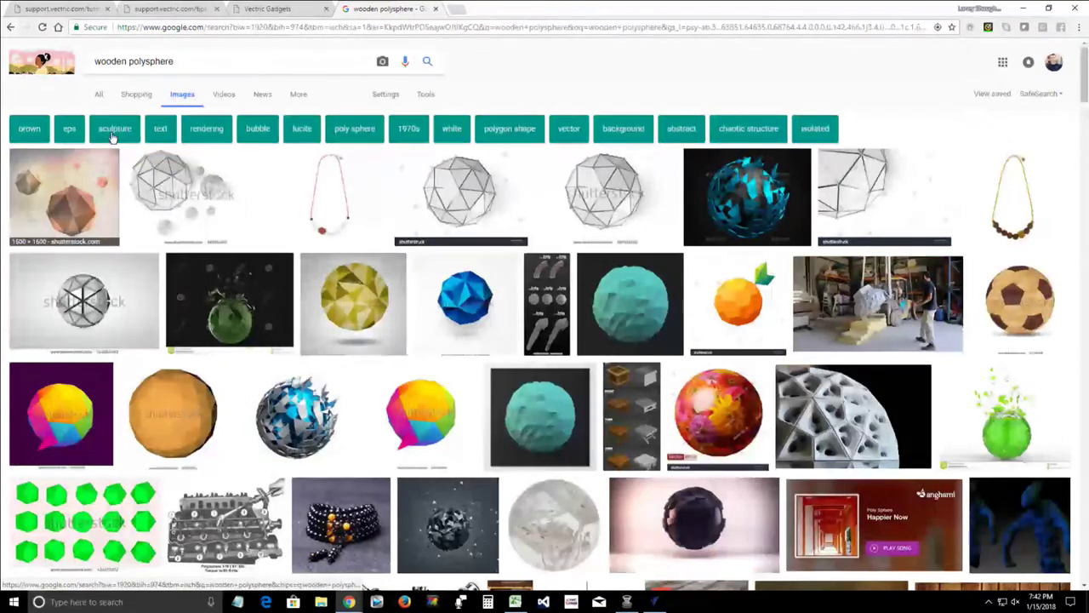
- Filter the polysphere results to sculptures, then go back to the wooden hexagon sphere results
click(114, 129)
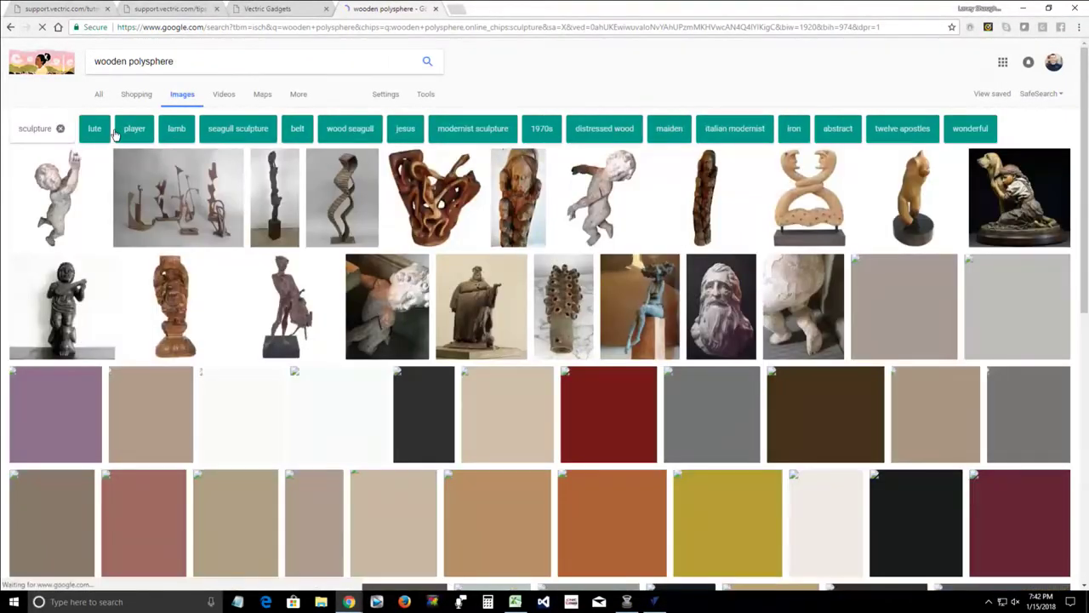
click(12, 28)
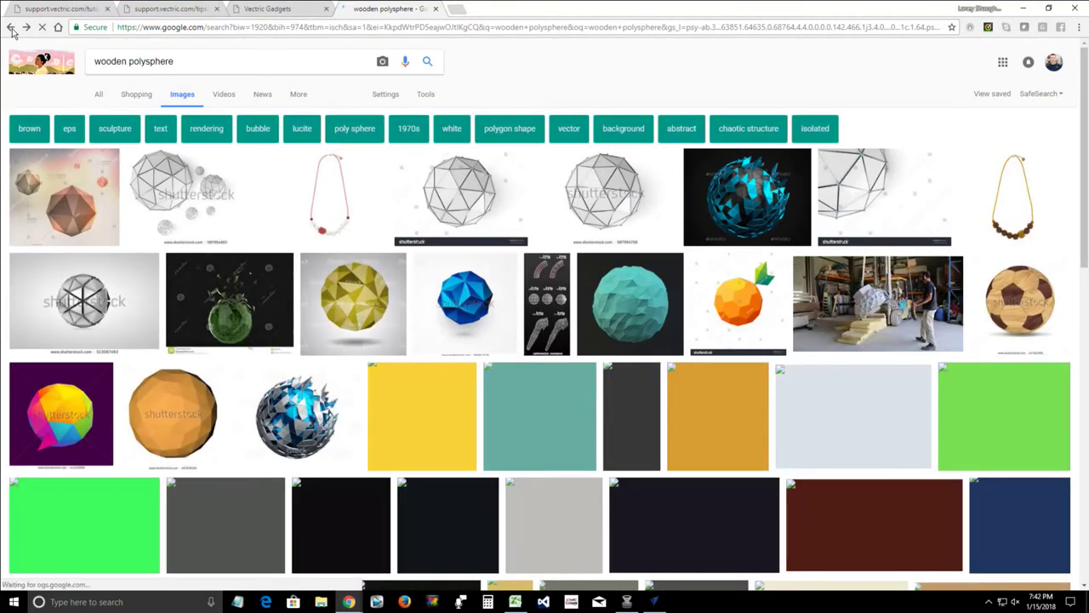
click(11, 28)
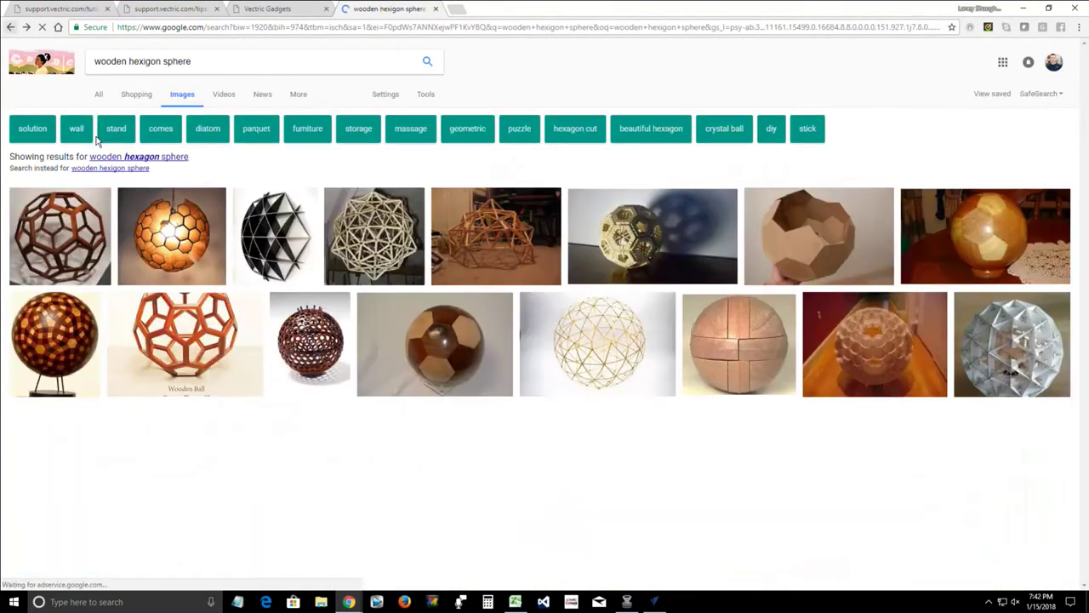
scroll(409, 399, down, 2)
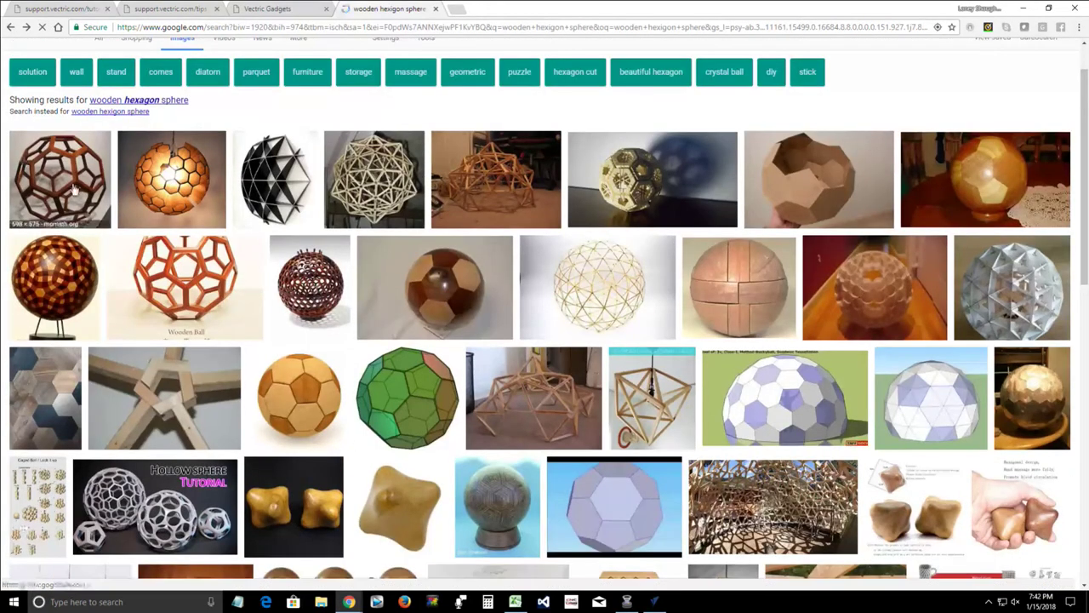
- Enlarge the first wooden pentagon-hexagon ball image and its related Sotheby's wooden ball image
click(51, 180)
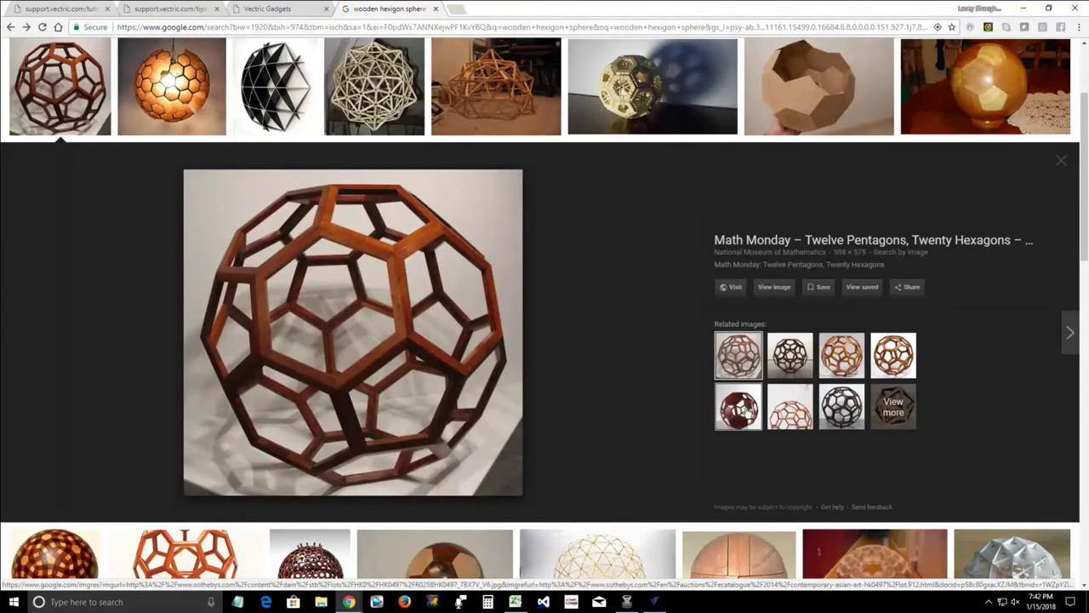
click(738, 406)
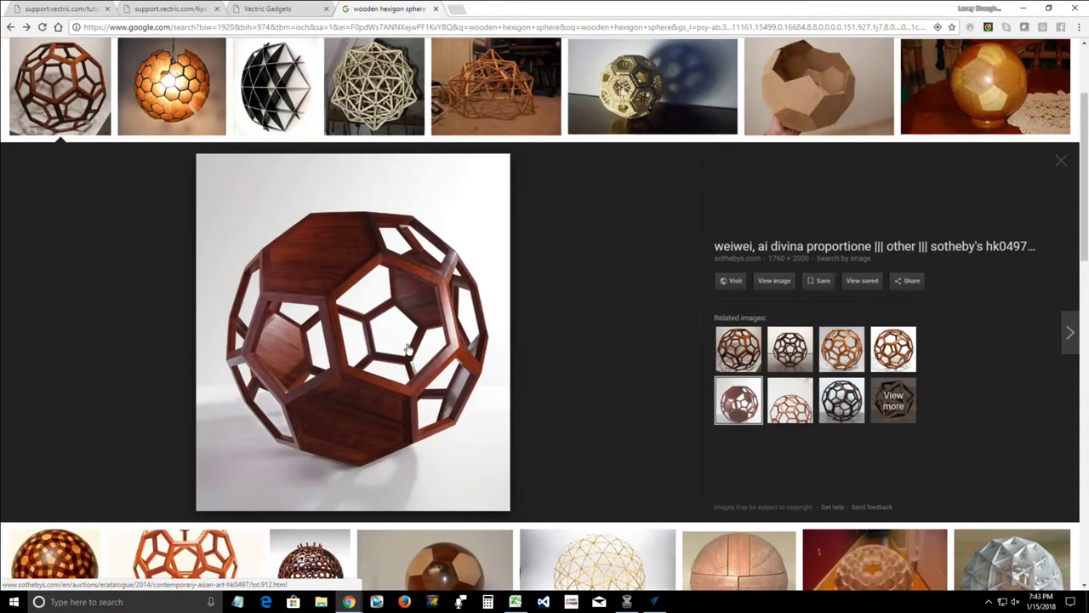
scroll(564, 393, down, 6)
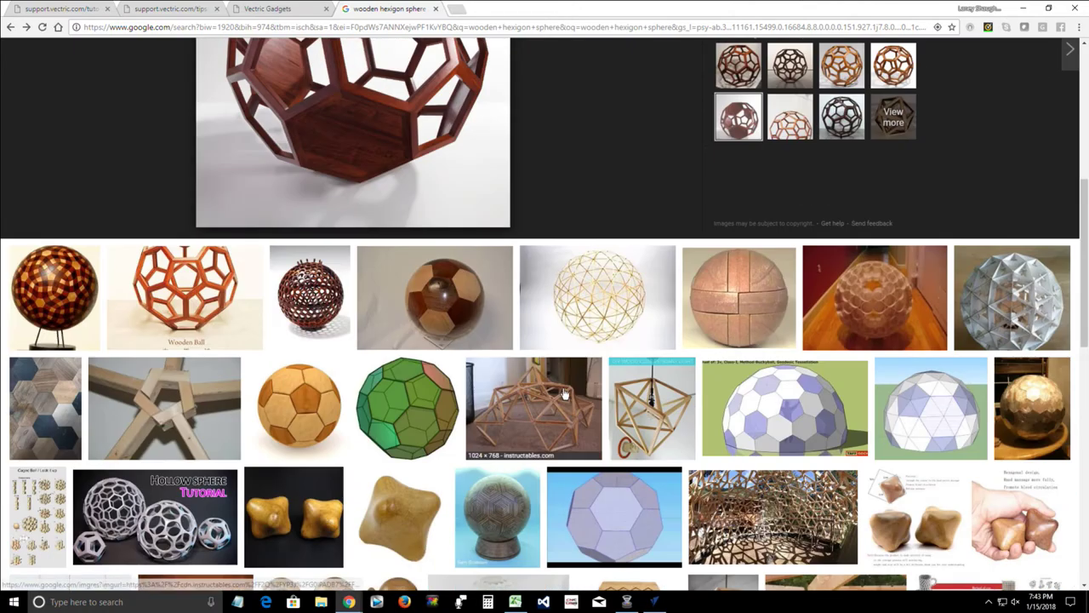
scroll(564, 393, down, 4)
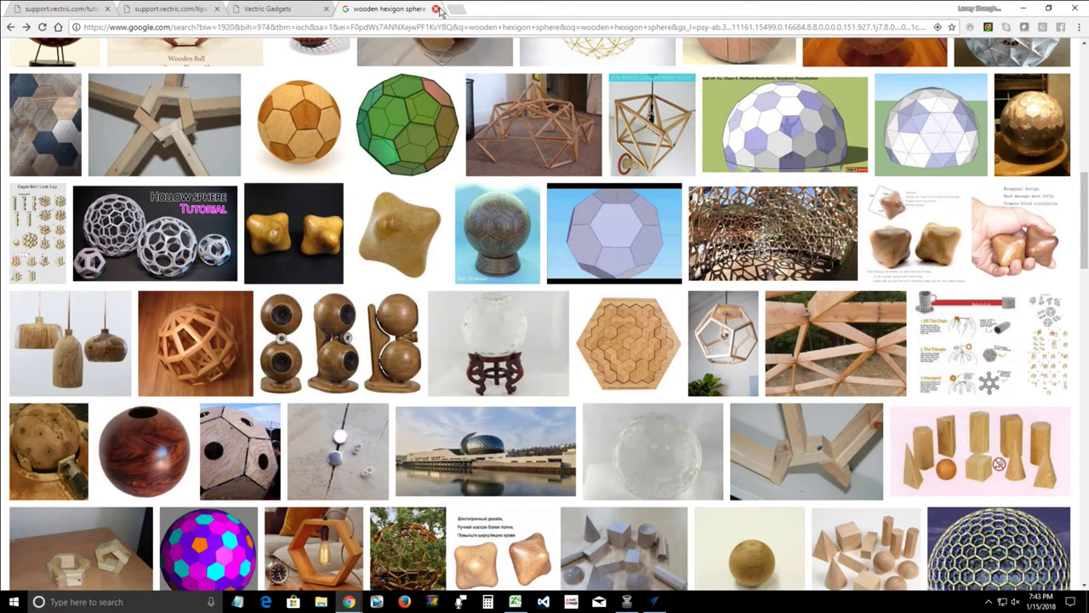
- Close the hexagon sphere search, inspect the chamfered pentagon in 3D, then return to 2D View
click(436, 9)
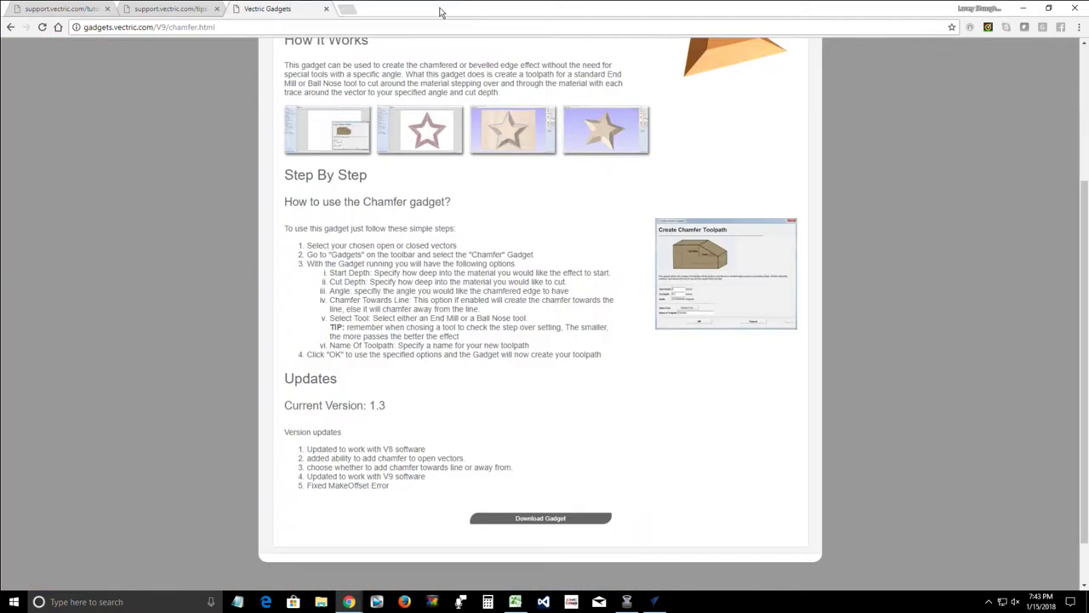
click(654, 602)
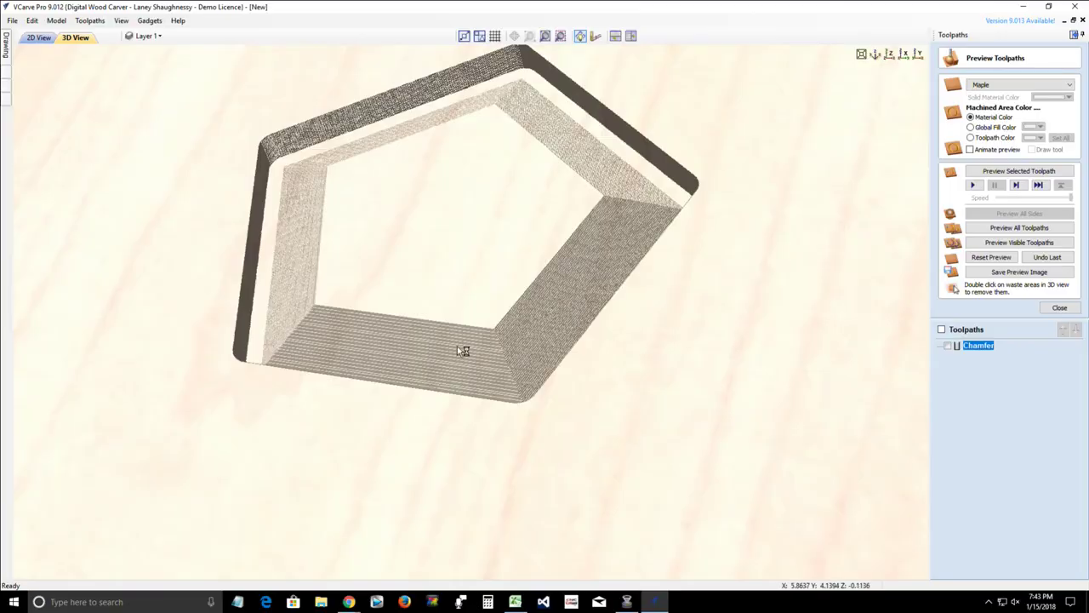
scroll(476, 375, down, 2)
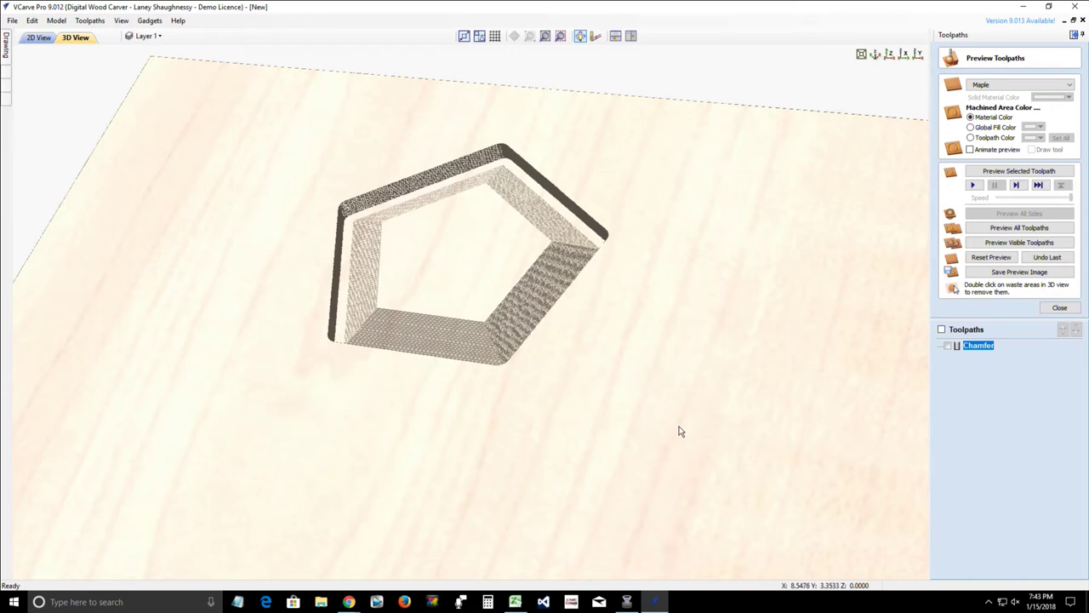
drag(474, 377, 435, 349)
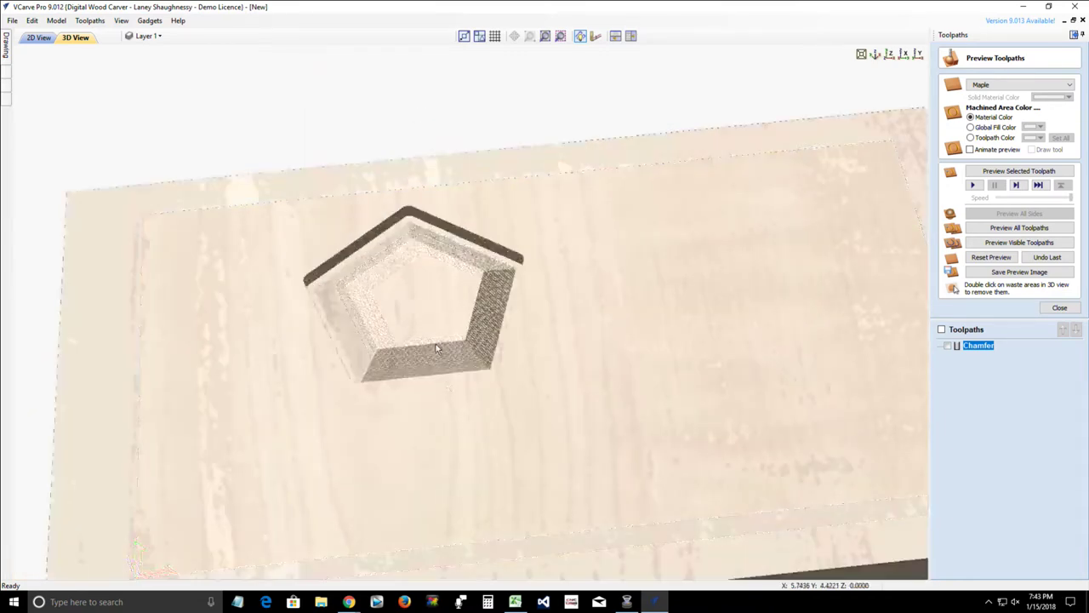
scroll(436, 347, up, 5)
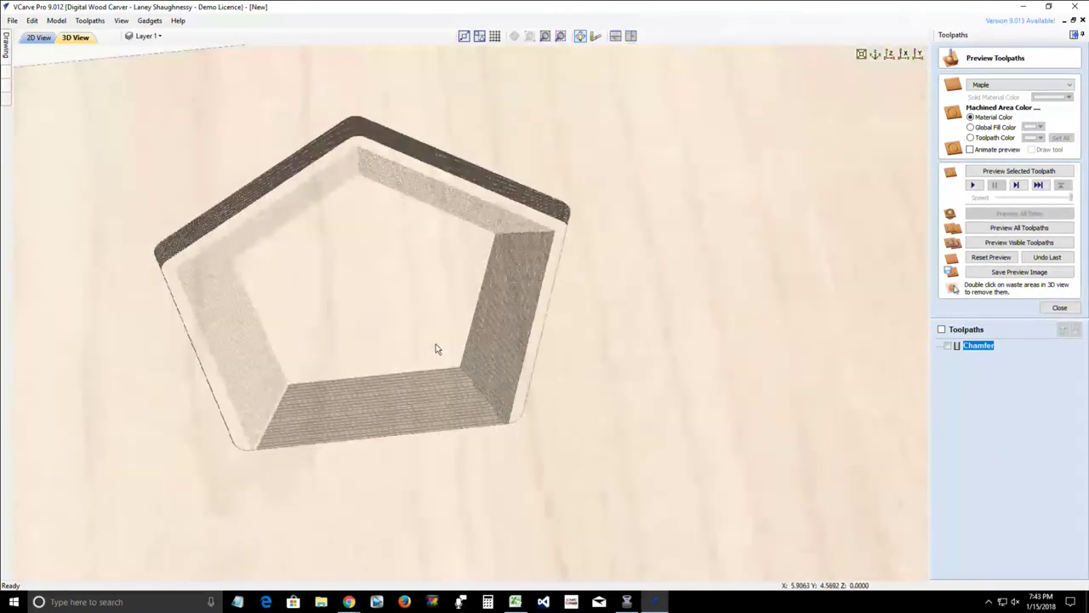
scroll(435, 348, down, 3)
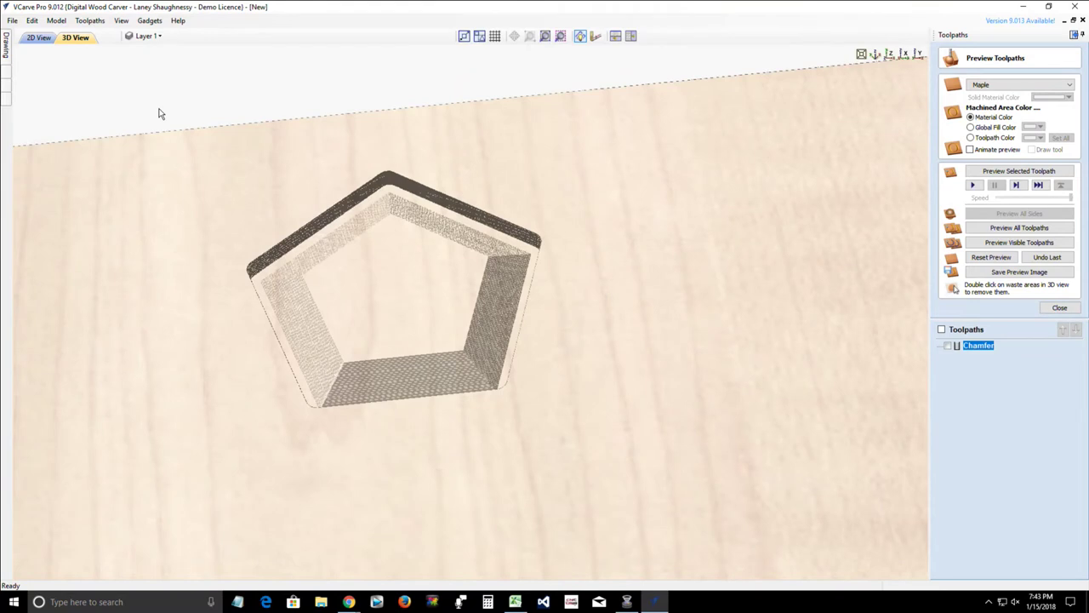
click(37, 40)
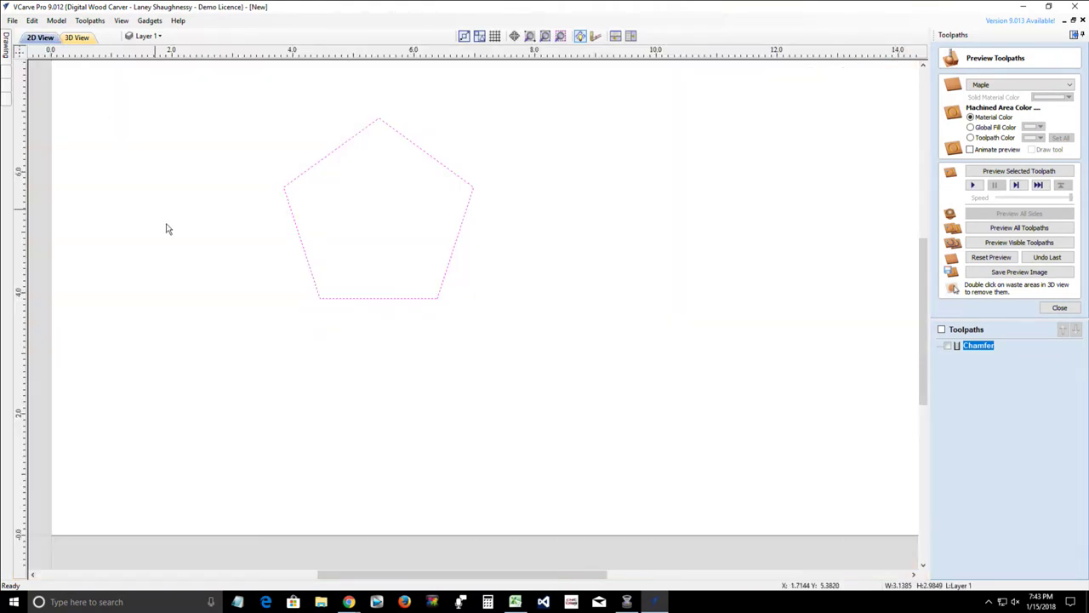
- Close the Draw Star form and draw a 3.7 × 3.2 inch rectangle right of the pentagon
scroll(196, 226, down, 2)
mouse_move(6, 44)
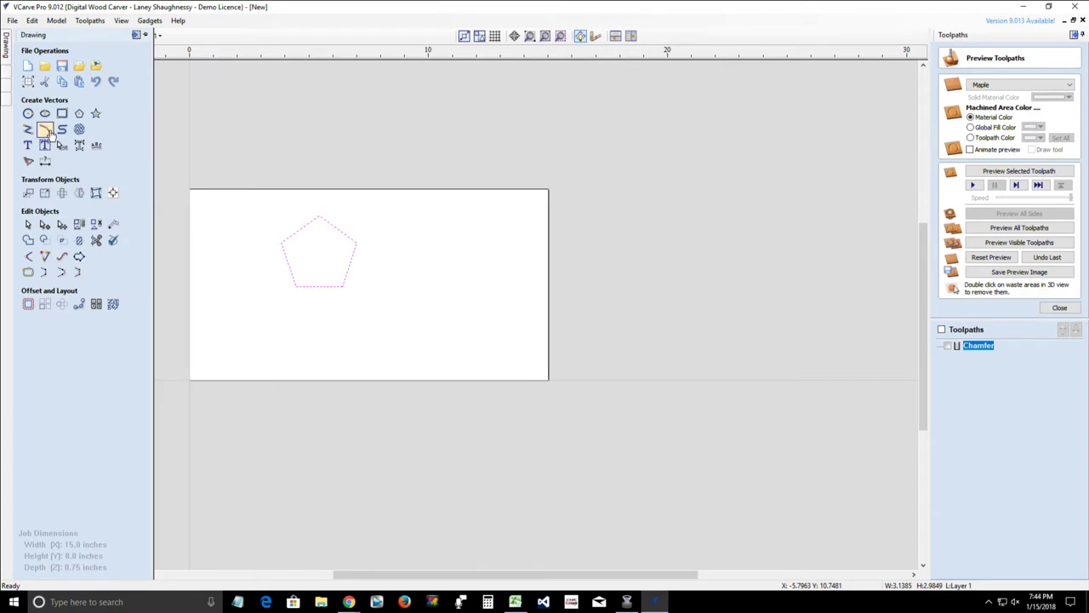
click(95, 114)
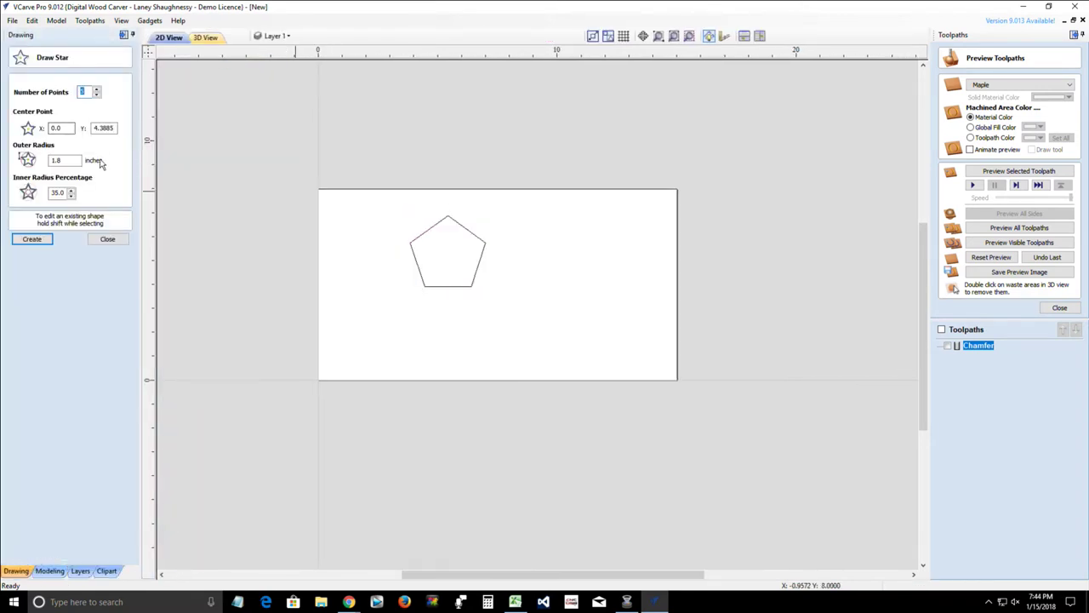
click(108, 238)
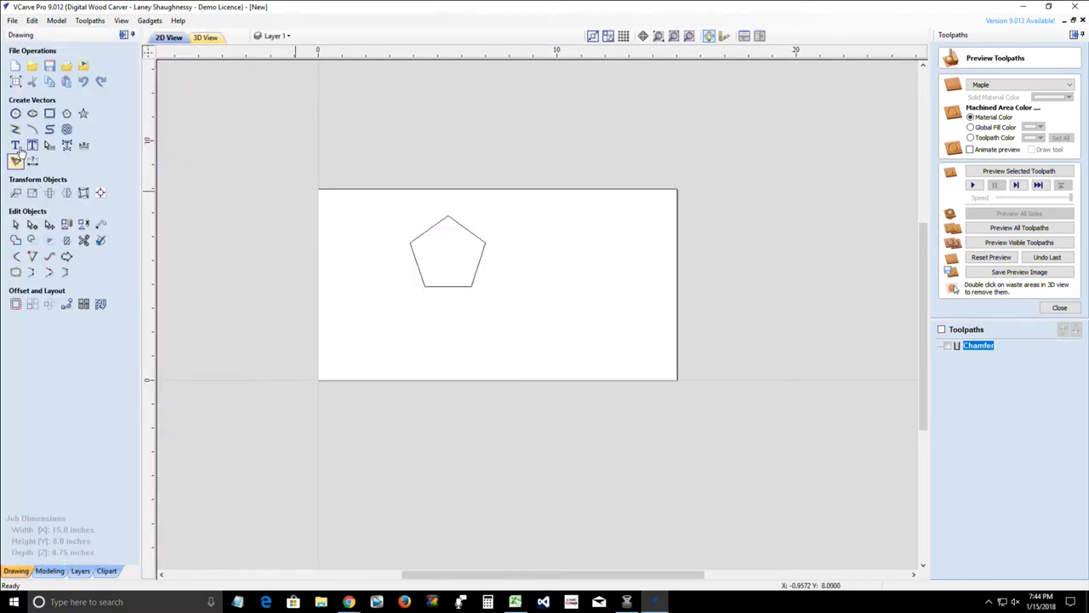
click(50, 113)
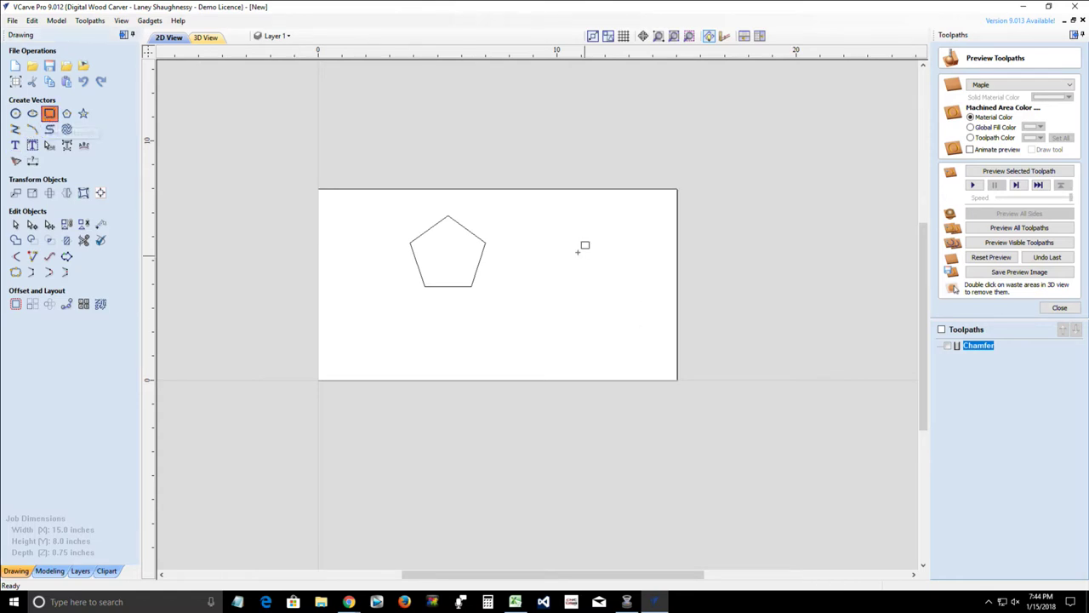
mouse_move(559, 249)
mouse_down()
mouse_move(634, 295)
mouse_move(647, 326)
mouse_up()
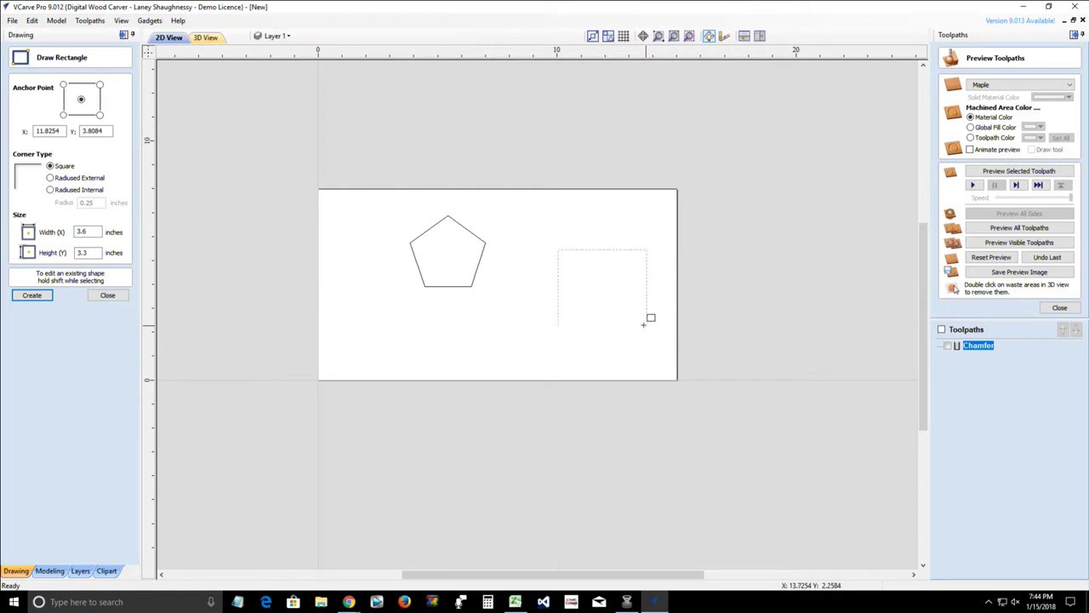
click(109, 295)
- Delete the rectangle's top span and join its open ends to form a closed triangle
double_click(608, 251)
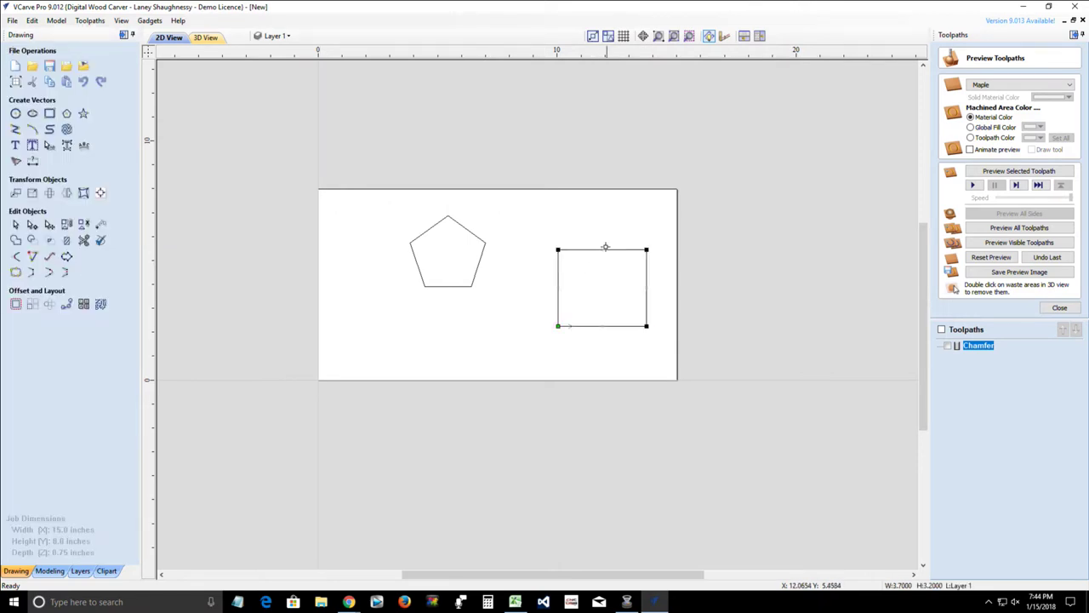
right_click(613, 252)
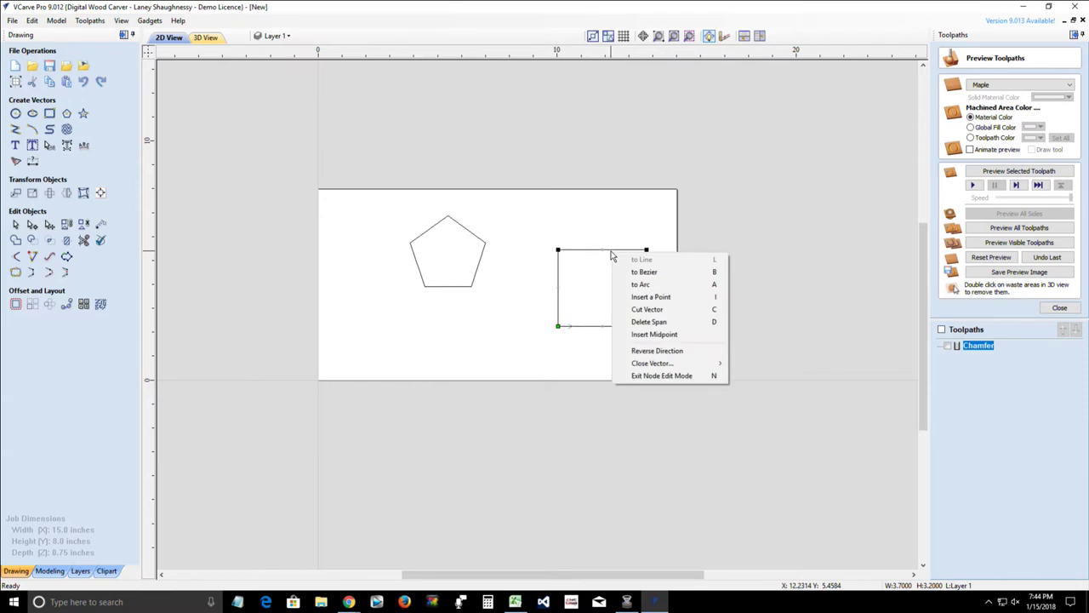
click(634, 322)
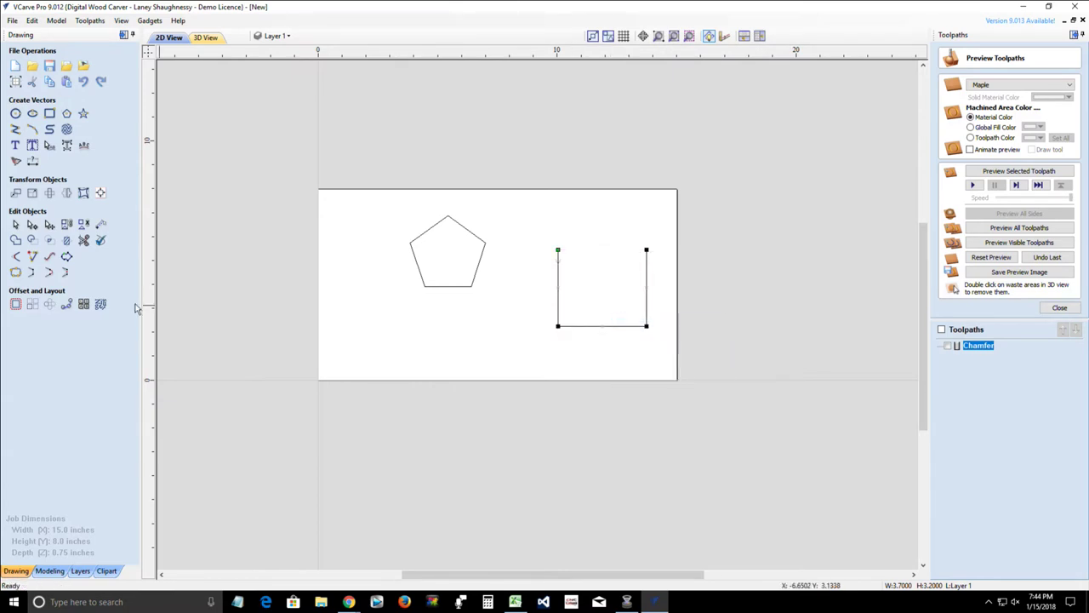
click(66, 274)
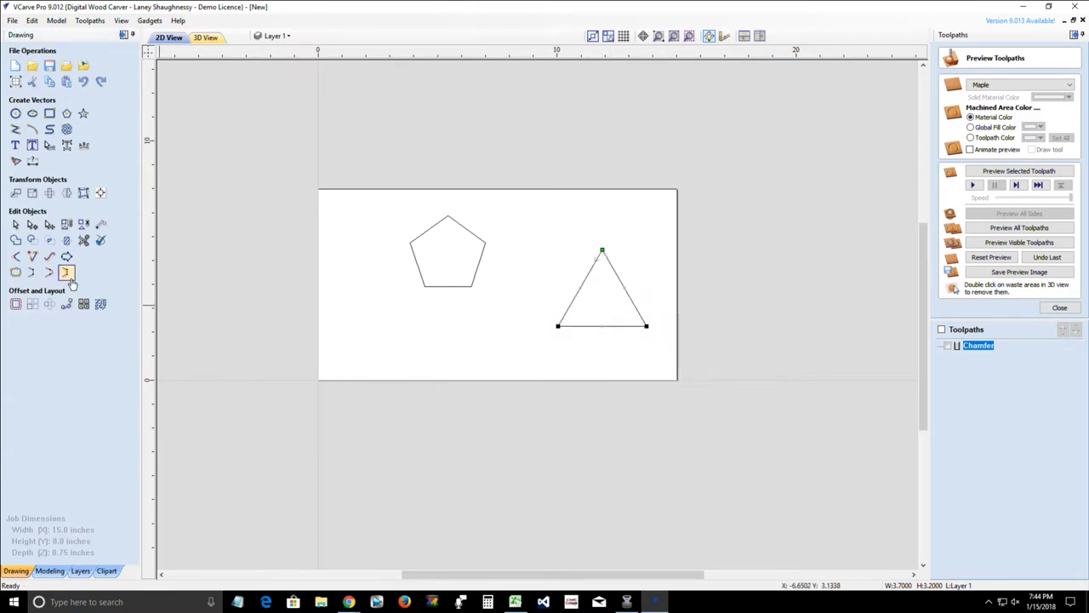
click(432, 322)
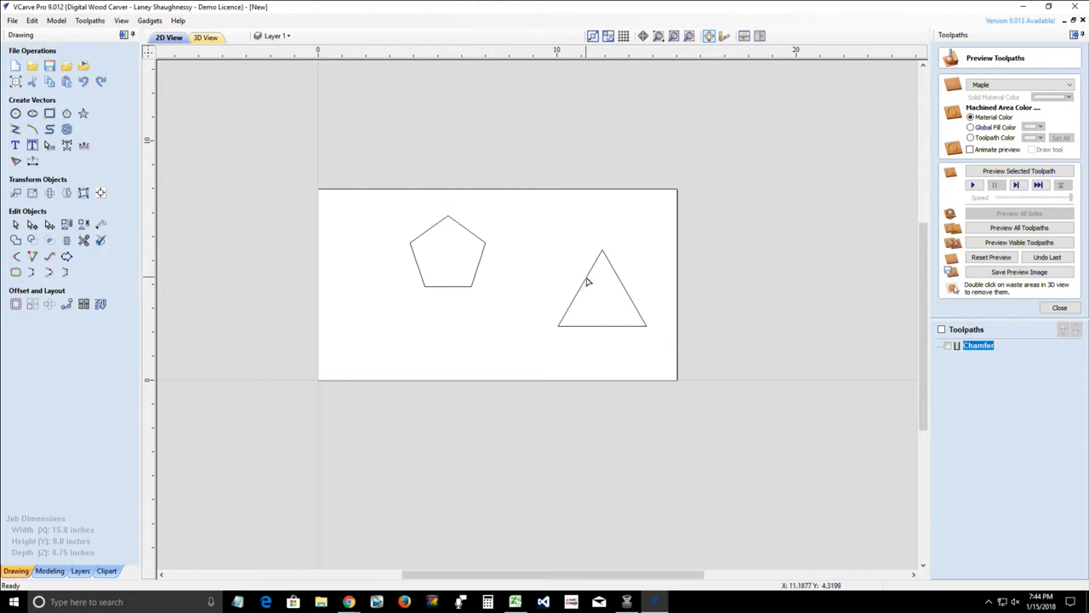
click(14, 225)
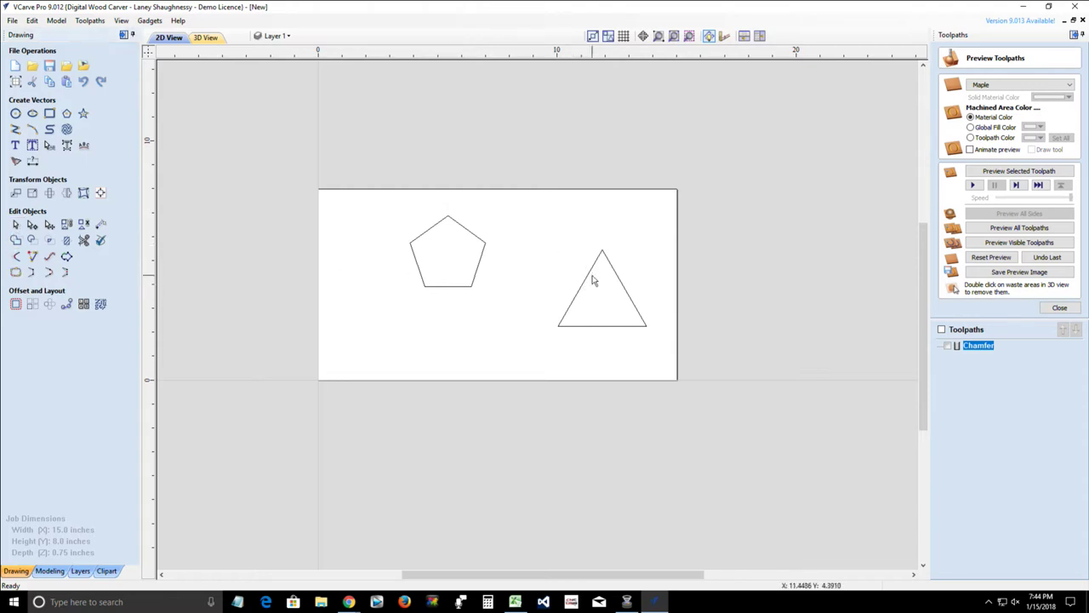
- Select both the pentagon and the triangle together
click(589, 281)
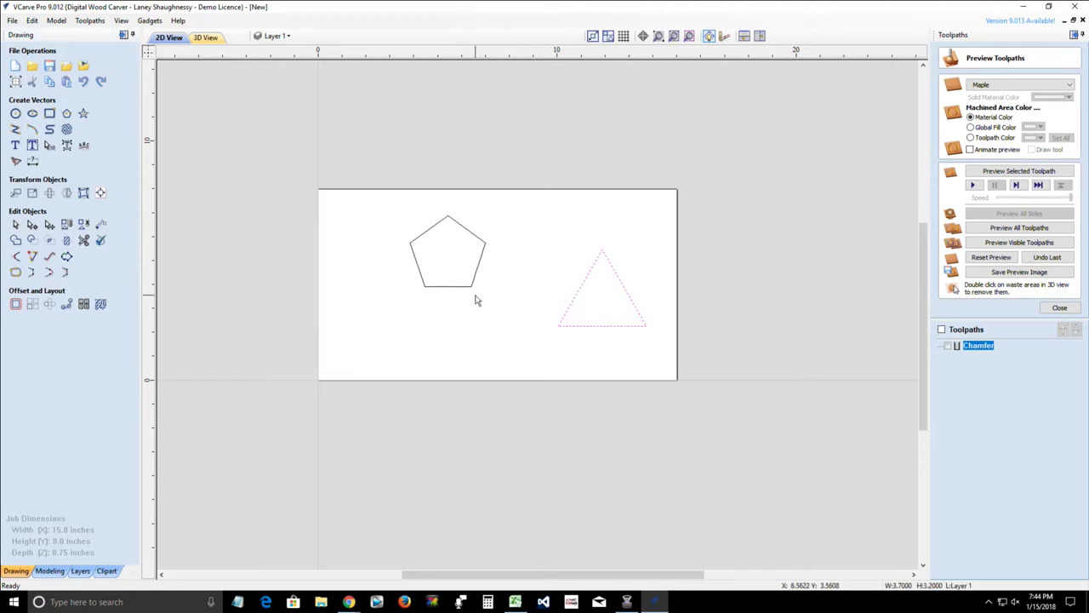
click(474, 286)
click(564, 316)
click(469, 289)
click(469, 292)
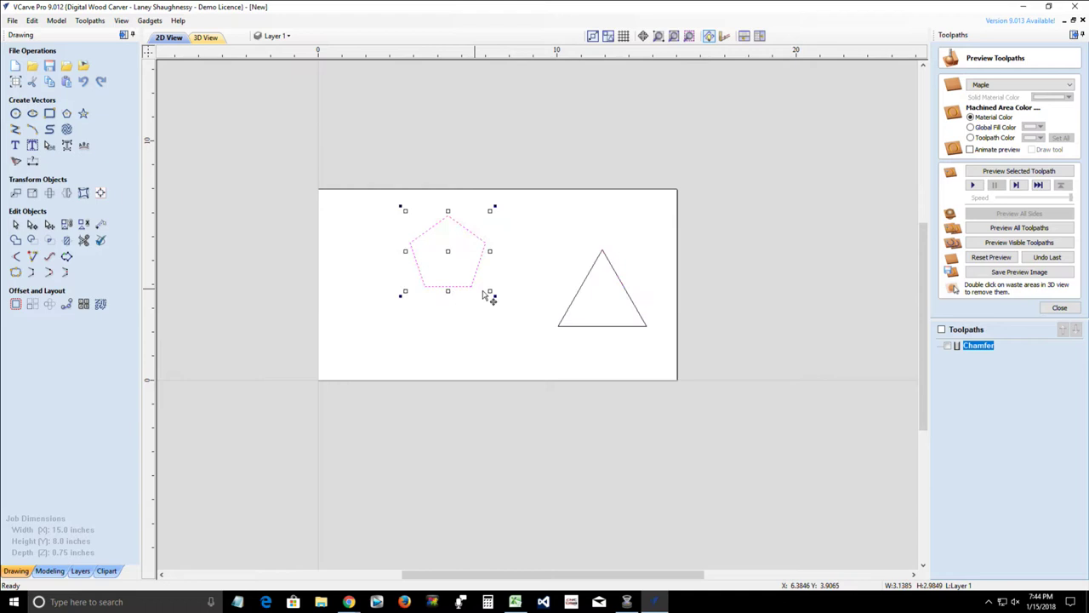
shift+click(572, 302)
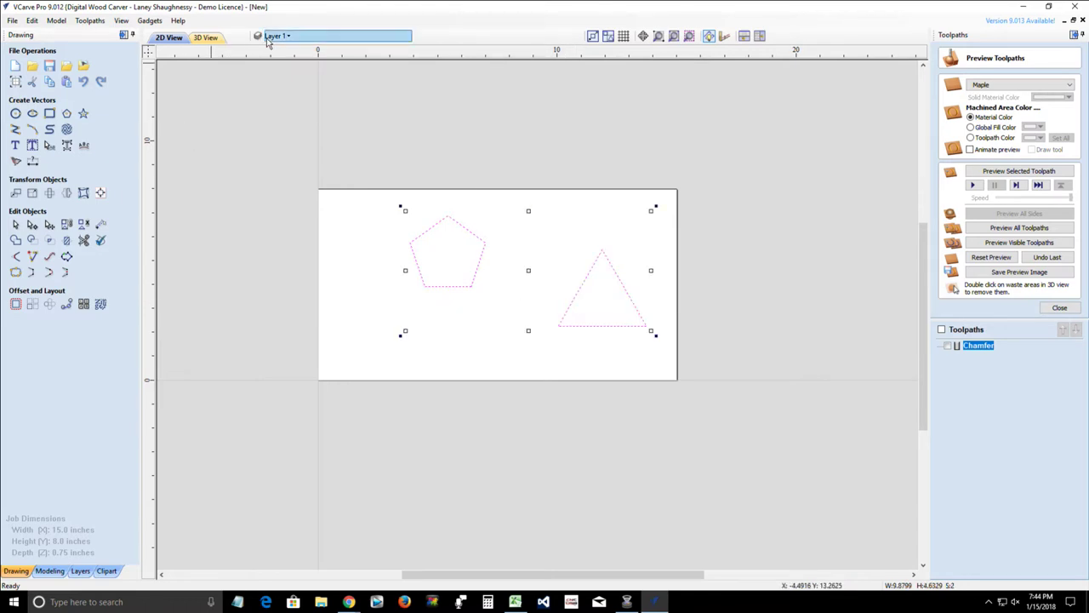
- Start the Chamfer gadget for both shapes, replace the cut depth, and bring up the Tool Database
click(150, 20)
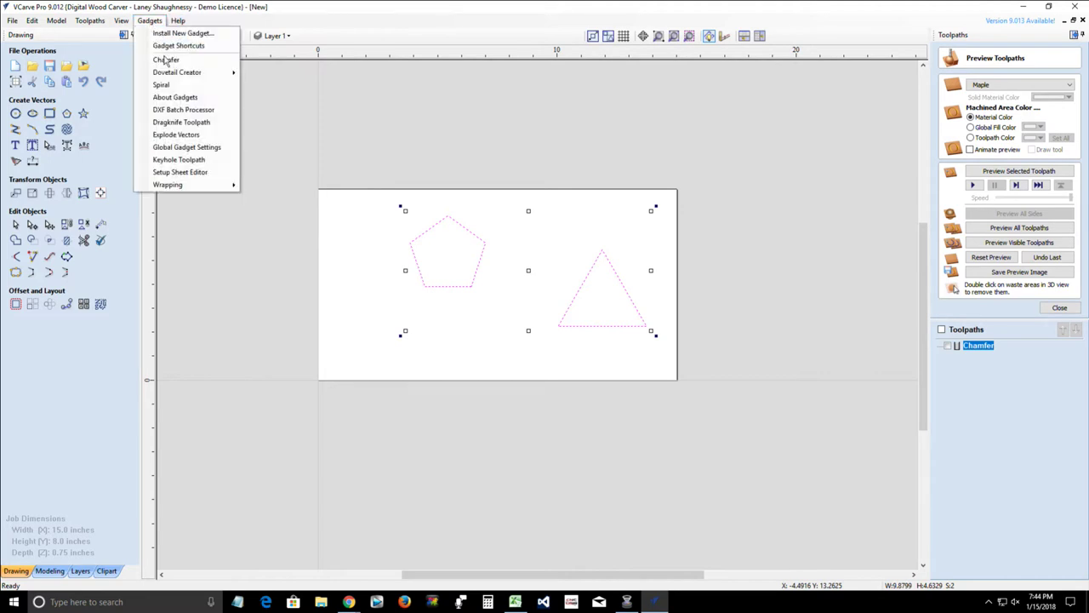
click(166, 60)
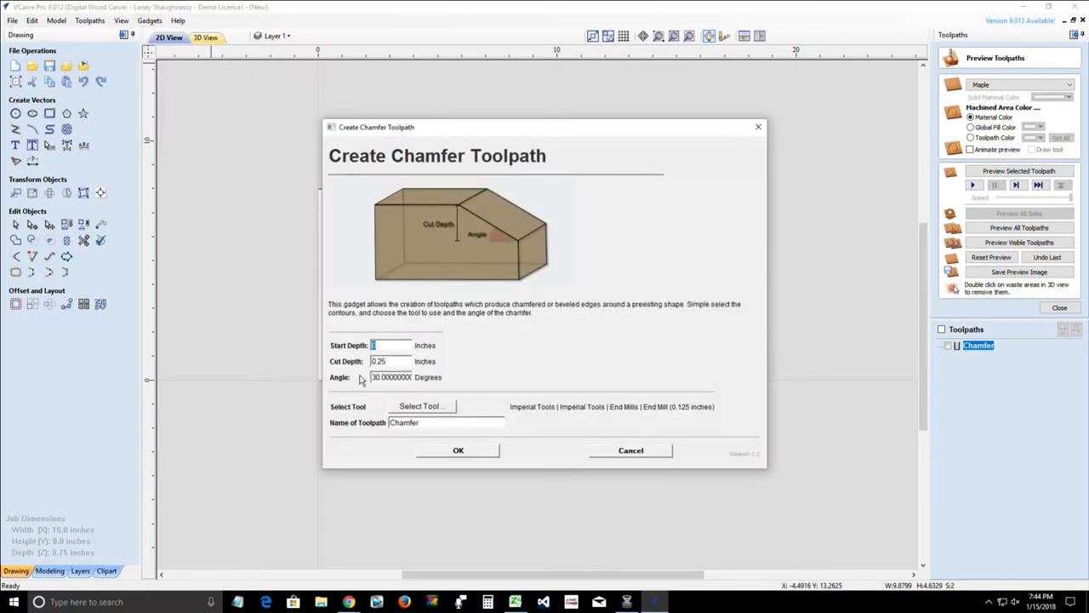
drag(393, 361, 308, 366)
click(419, 407)
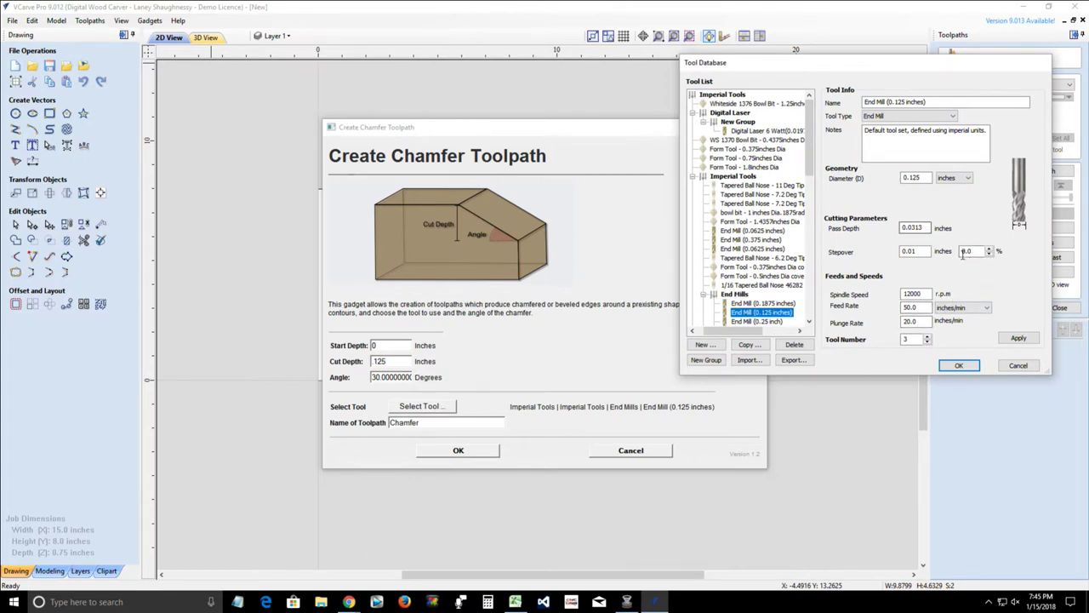
- Give the 0.125-inch end mill a 2% stepover and 0.0625 inch pass depth
double_click(967, 251)
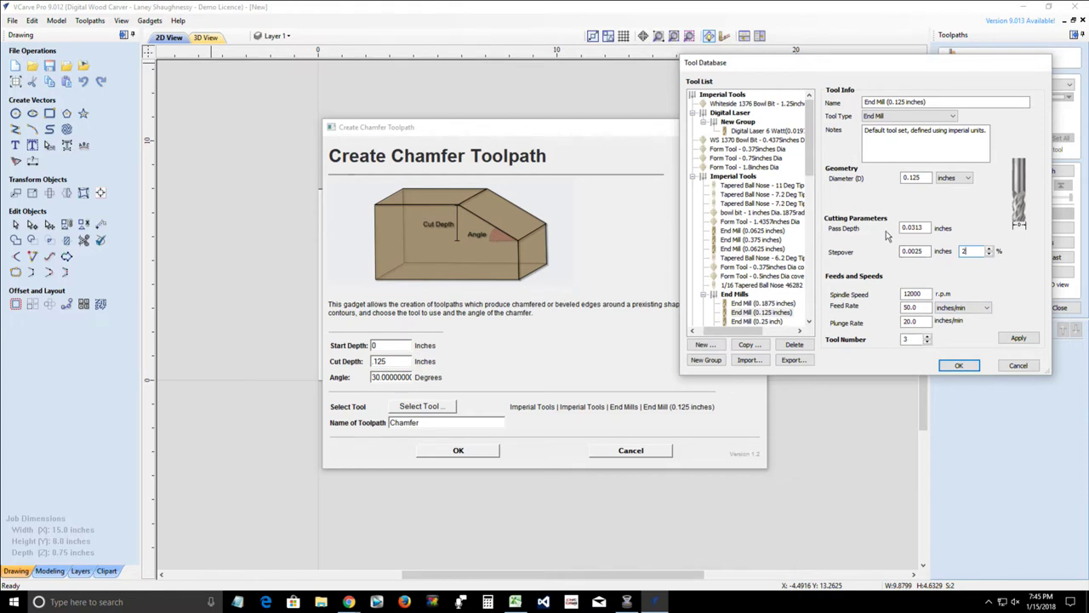
click(921, 228)
drag(922, 227, 852, 234)
text(1)
text(2)
key(BackSpace)
key(BackSpace)
text(.0)
click(1019, 339)
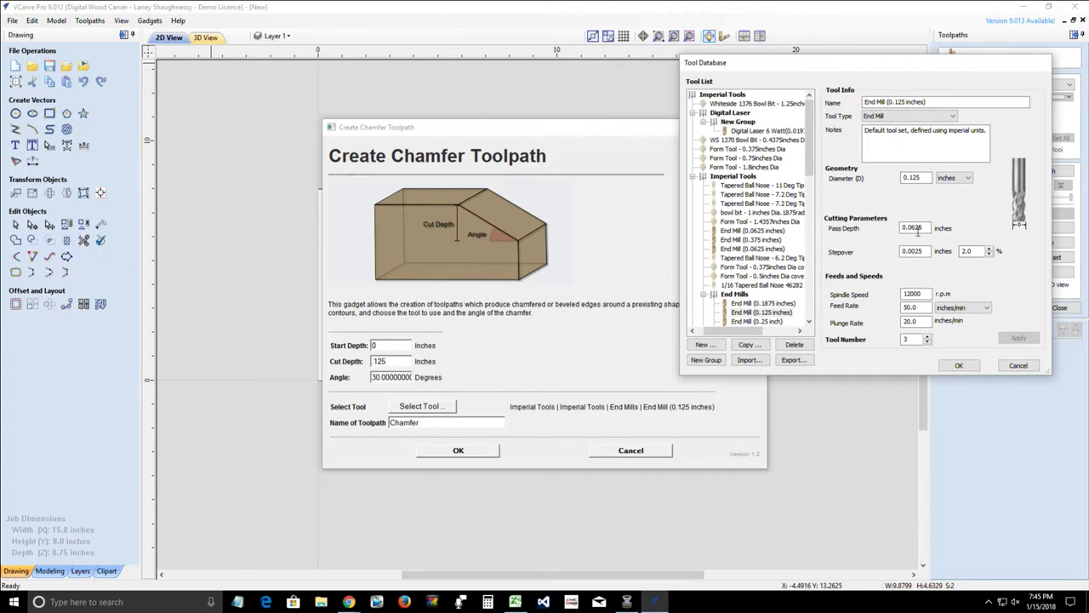
click(949, 365)
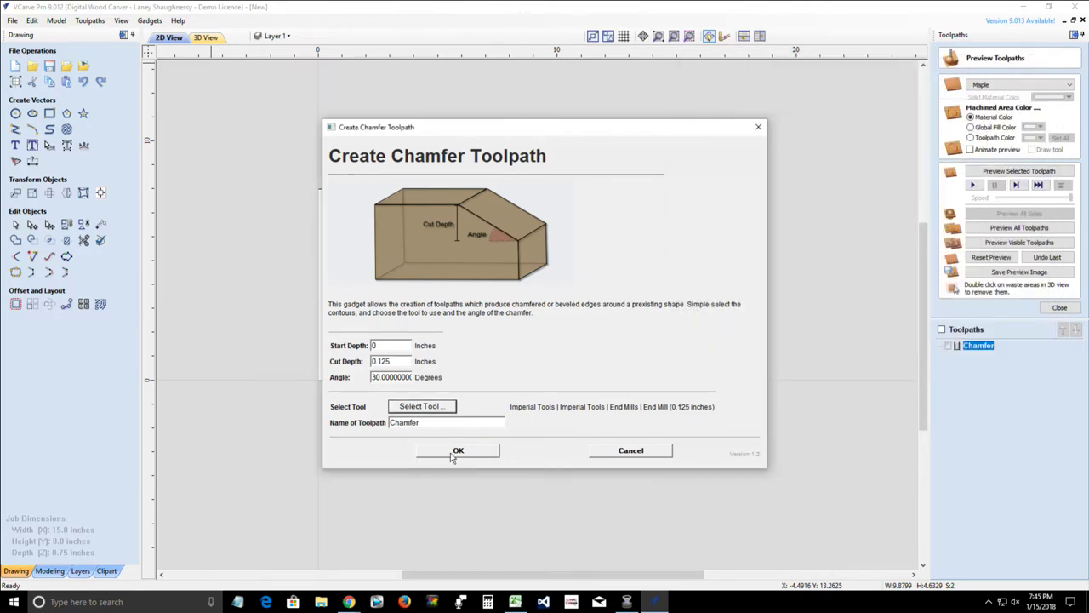
- Create the chamfer toolpath around the pentagon and triangle
click(454, 453)
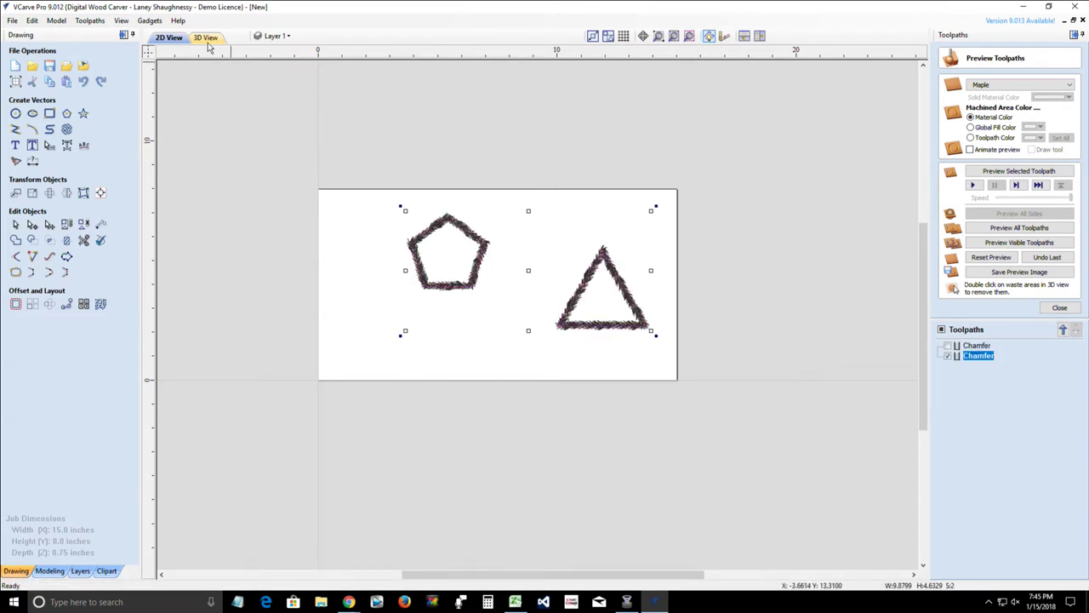
scroll(502, 251, up, 3)
scroll(470, 274, up, 3)
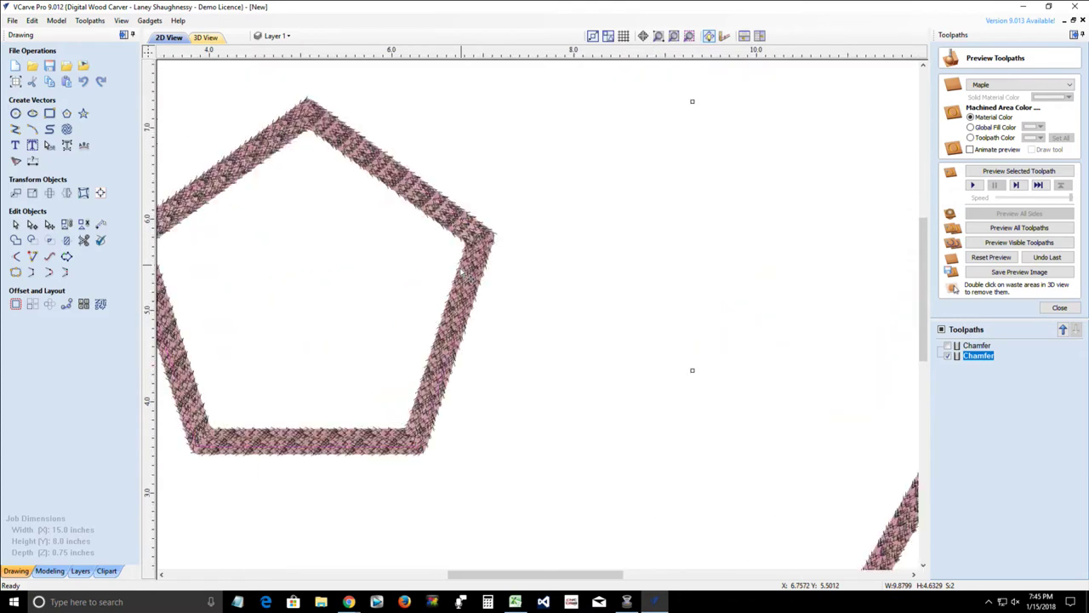
scroll(749, 394, down, 6)
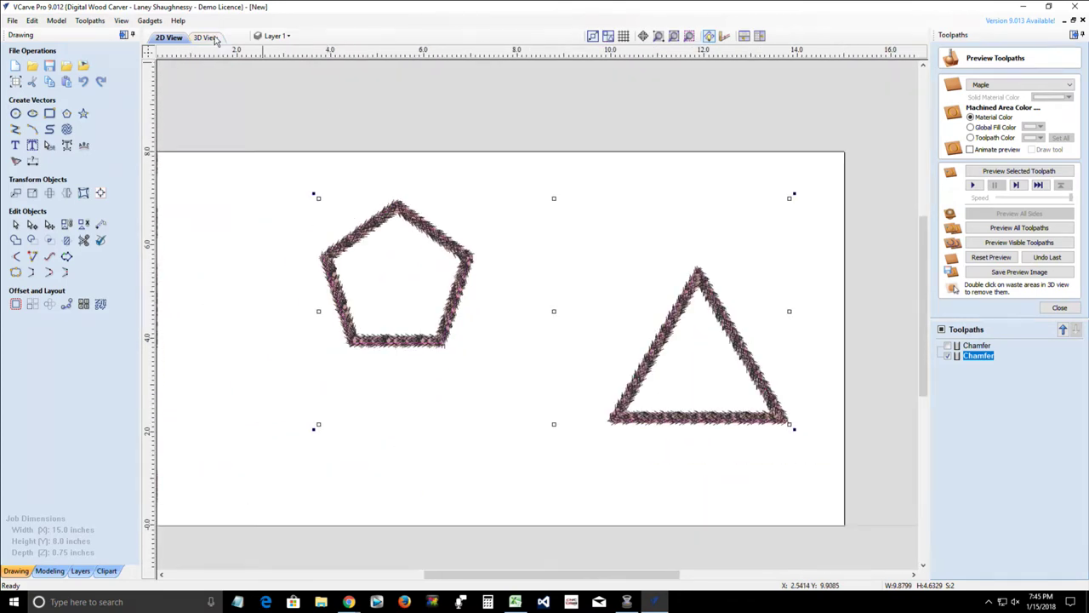
- Reset the 3D board preview to uncut and move the view toward the triangle
click(207, 37)
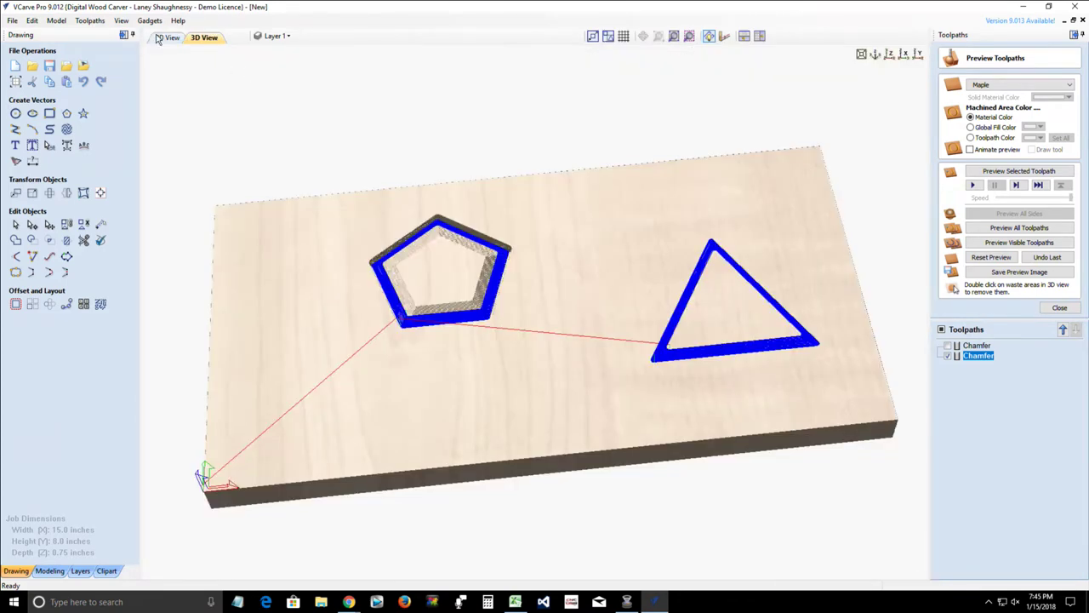
click(990, 257)
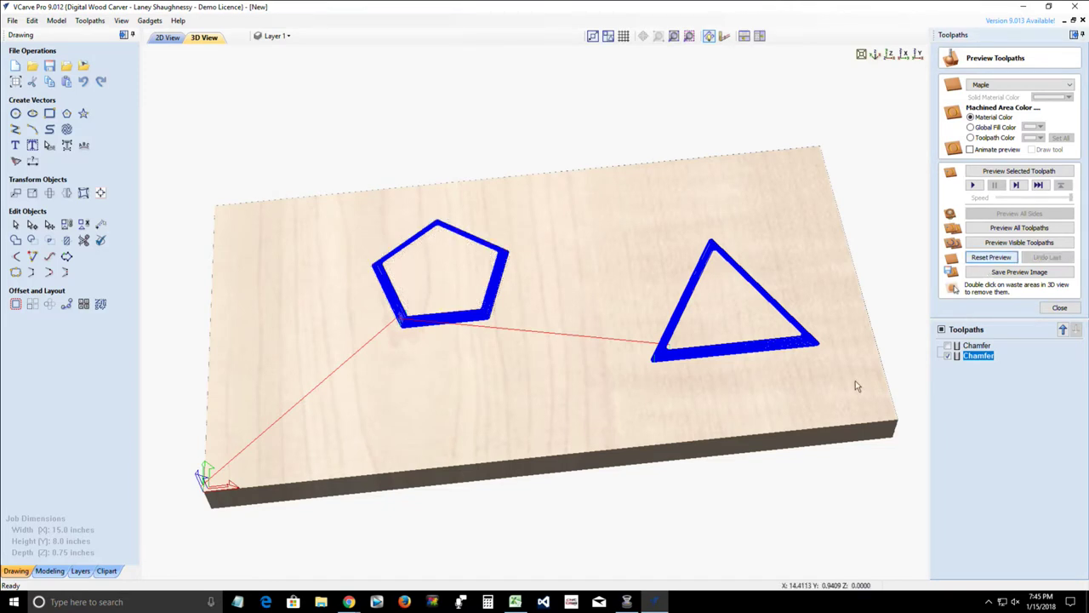
scroll(763, 370, up, 2)
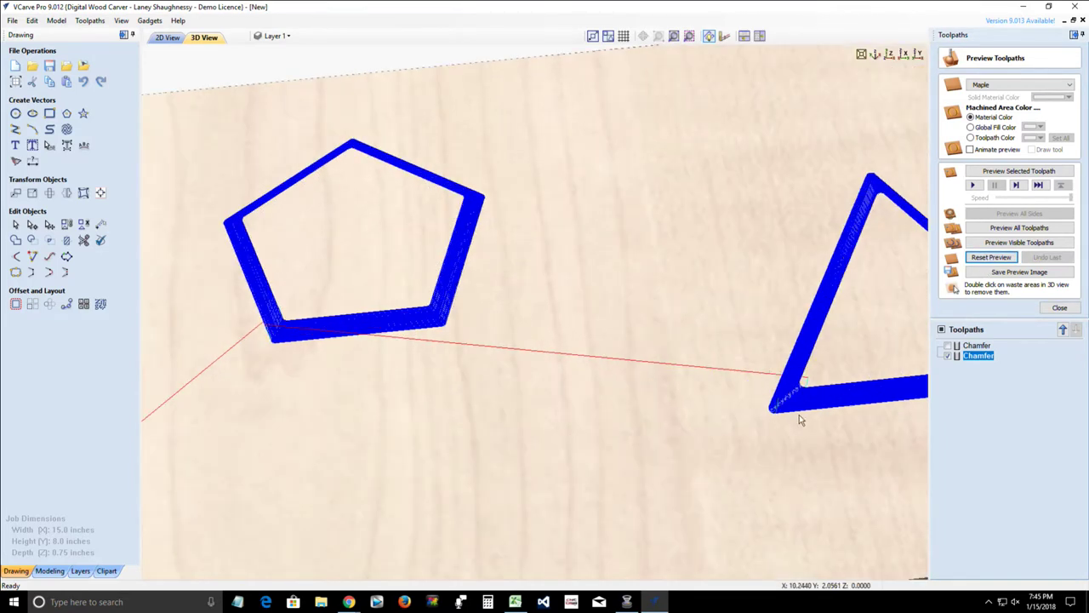
drag(746, 399, 528, 332)
scroll(739, 355, up, 5)
- Simulate the new chamfer toolpath on the maple board preview
click(989, 172)
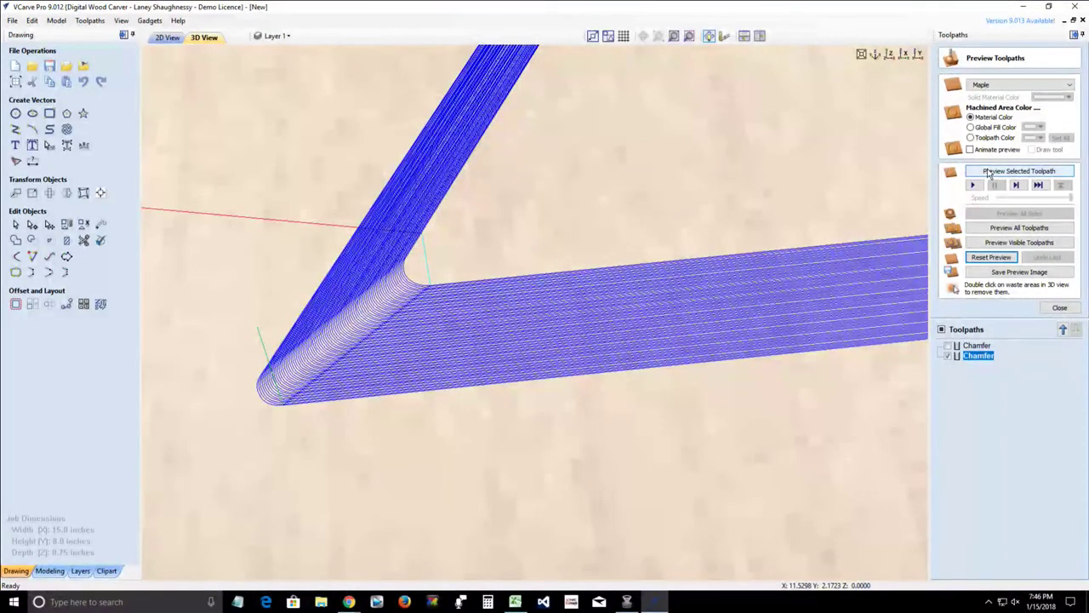
click(989, 173)
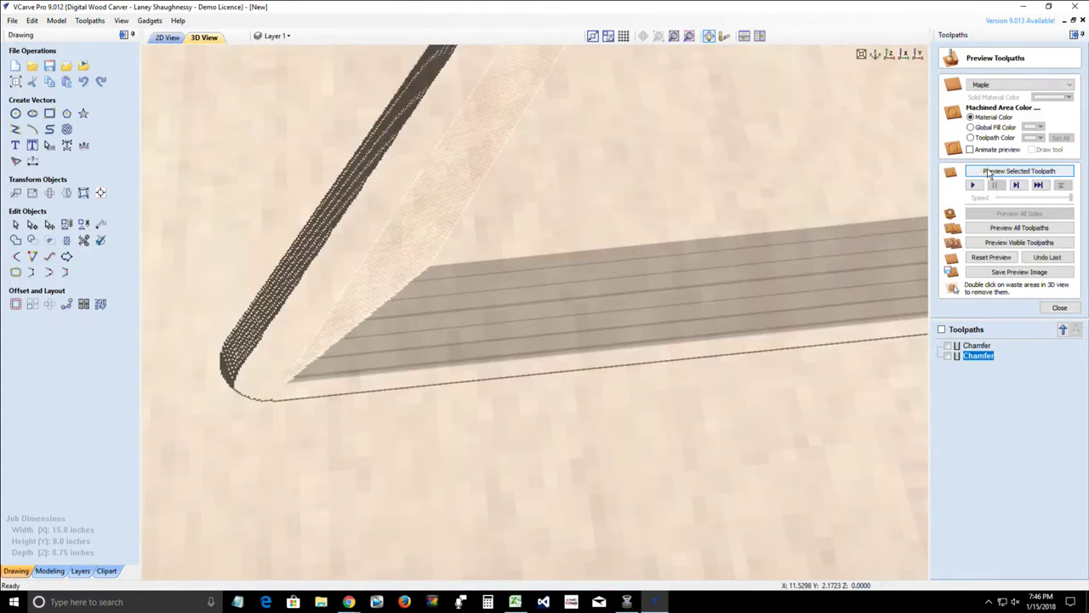
scroll(437, 316, down, 3)
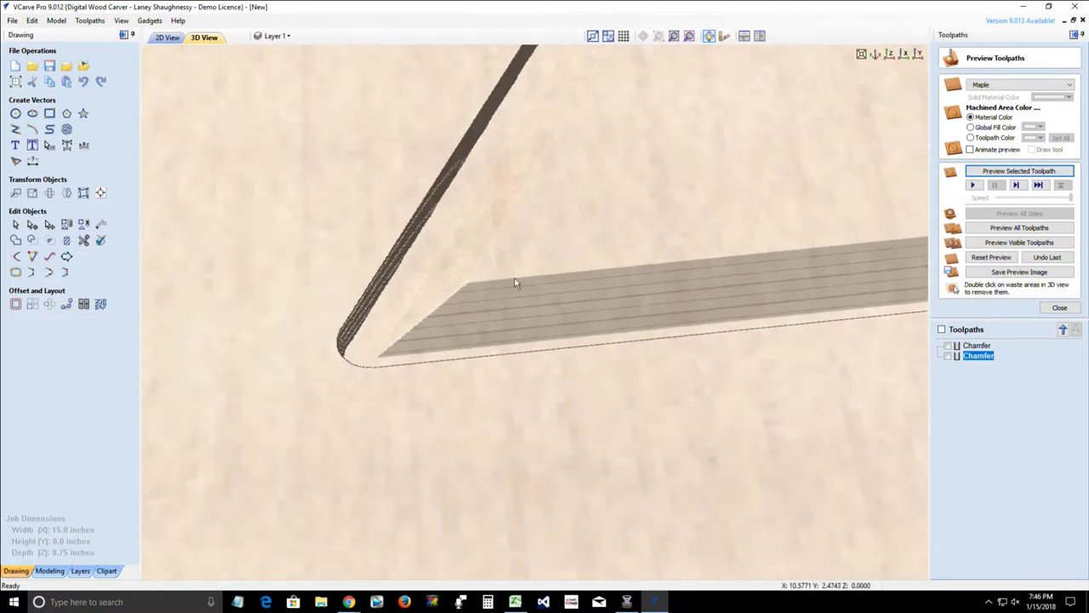
scroll(508, 369, up, 5)
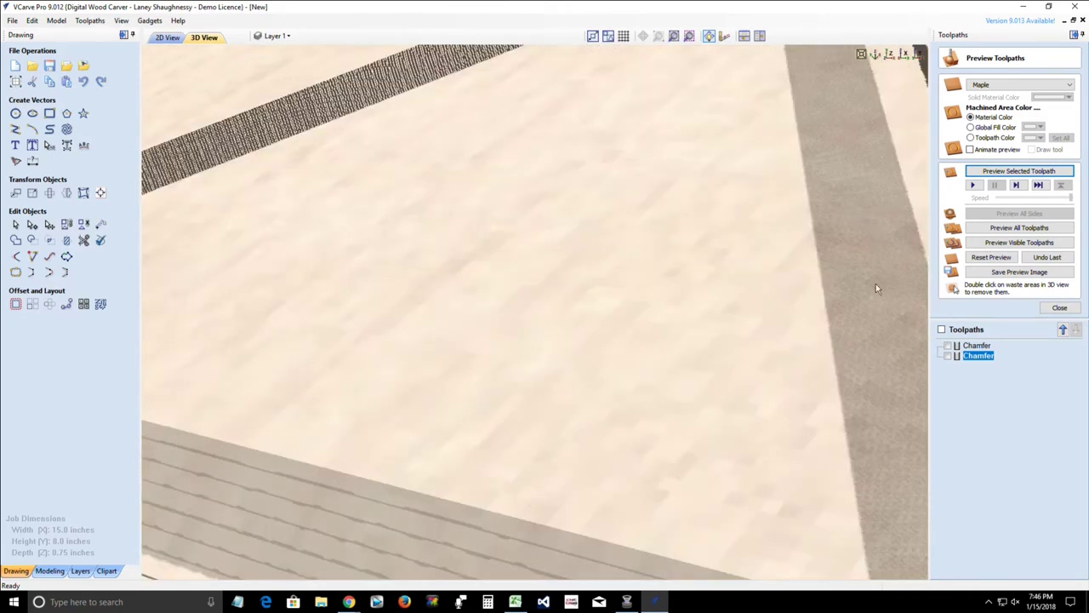
scroll(867, 334, down, 3)
scroll(698, 449, up, 1)
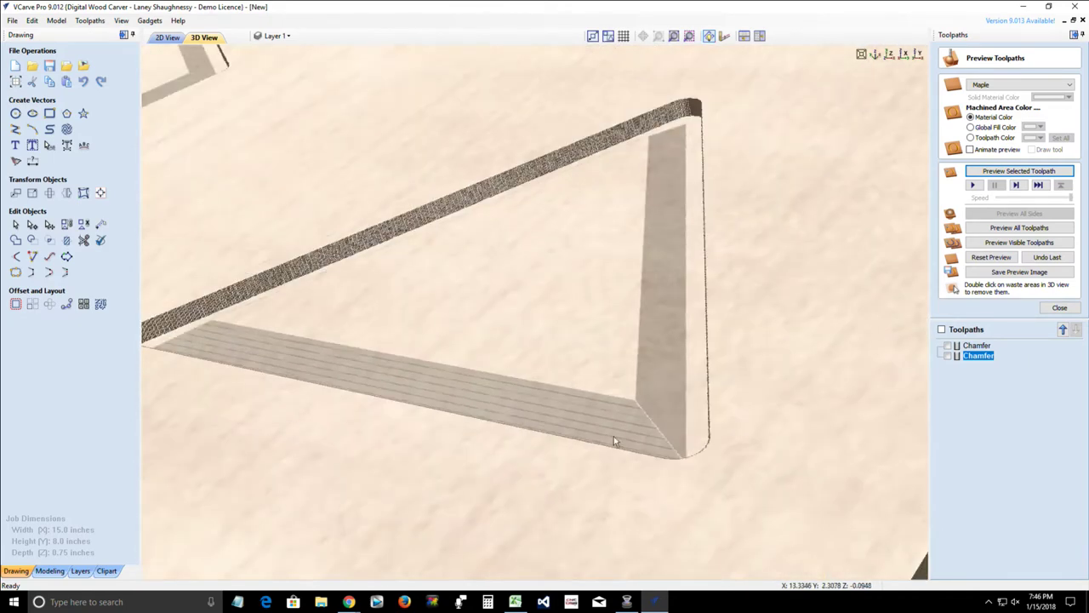
scroll(605, 440, up, 2)
scroll(605, 440, up, 3)
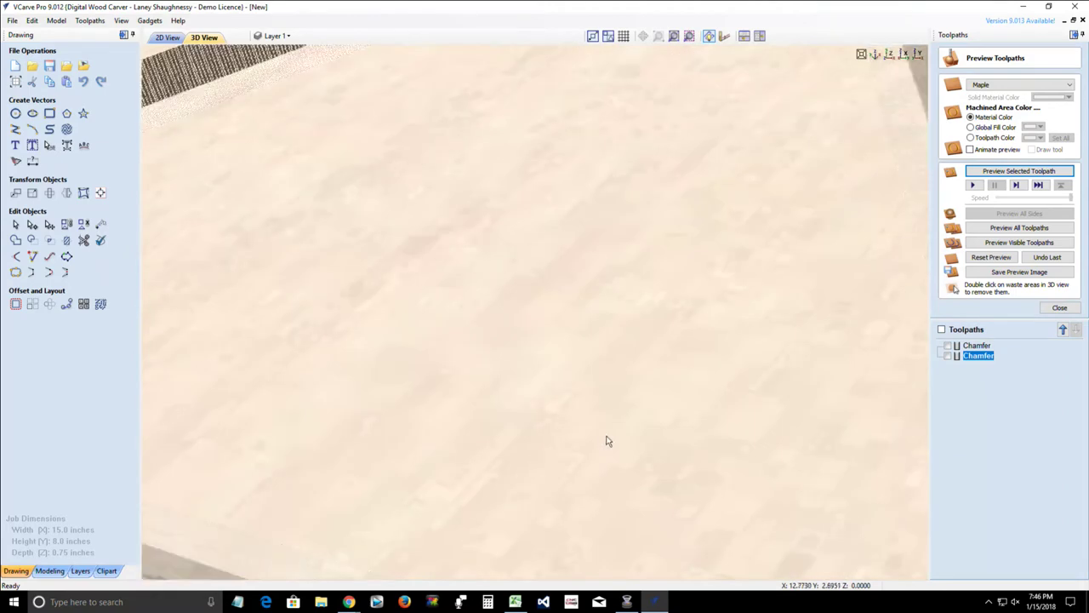
scroll(606, 440, down, 2)
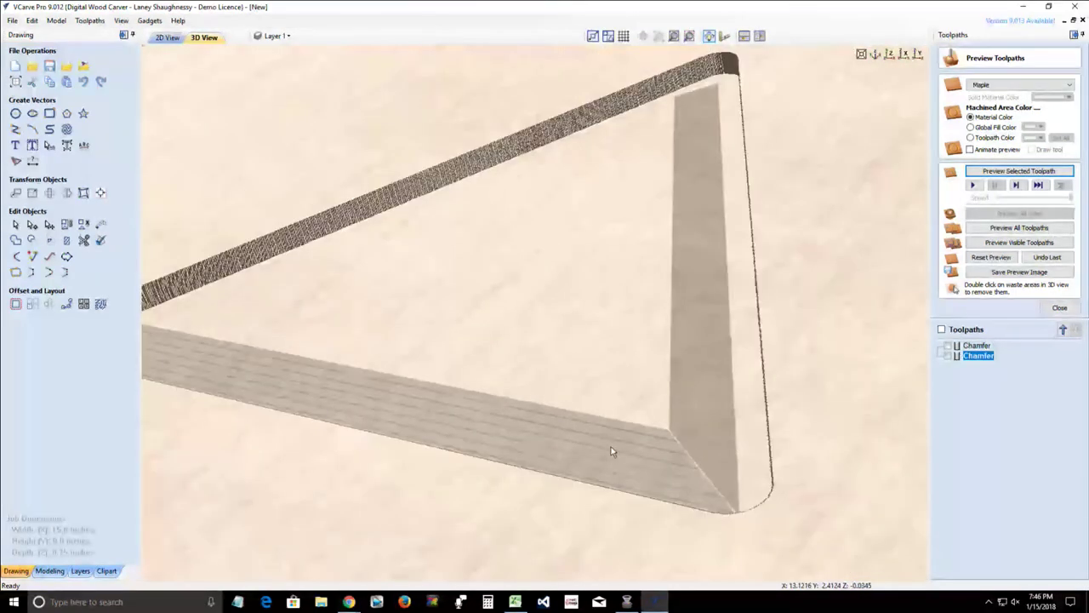
- Orbit and zoom to inspect the whole chamfered triangle groove
drag(559, 527, 594, 545)
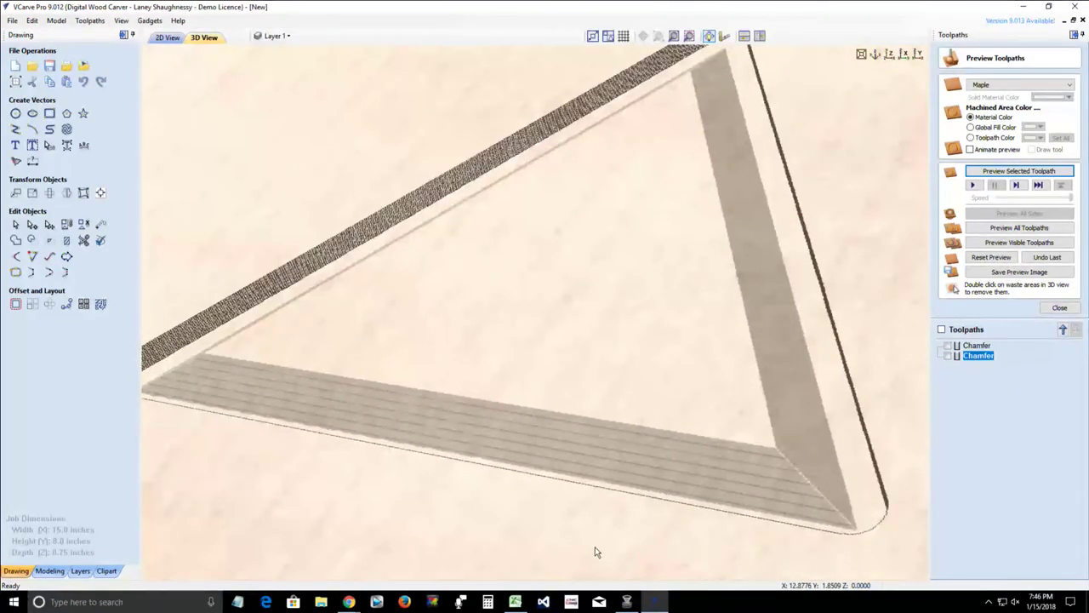
scroll(596, 541, down, 5)
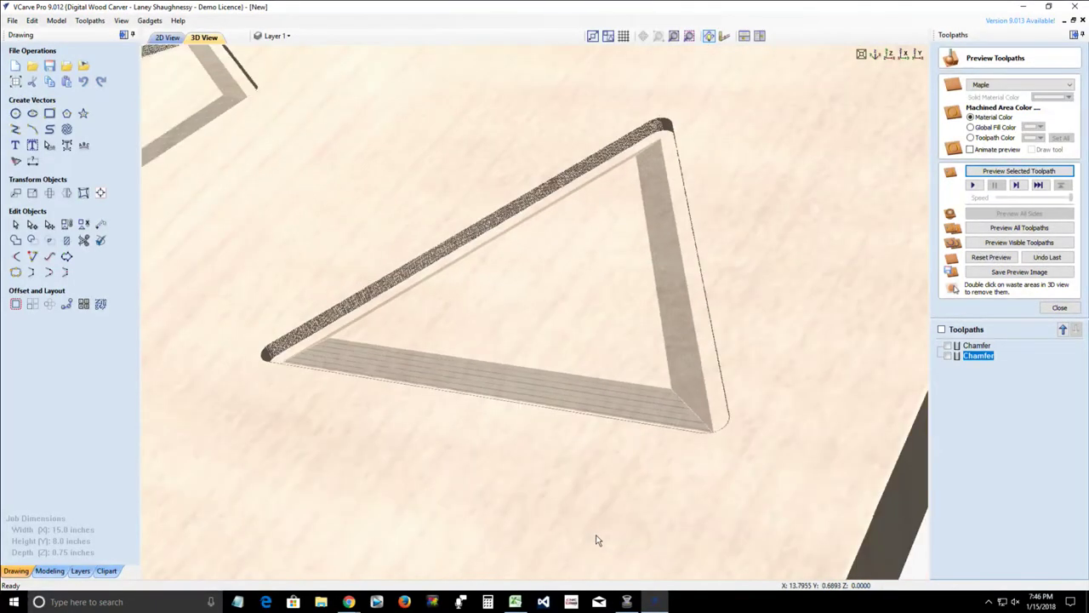
scroll(596, 540, down, 4)
scroll(170, 154, up, 4)
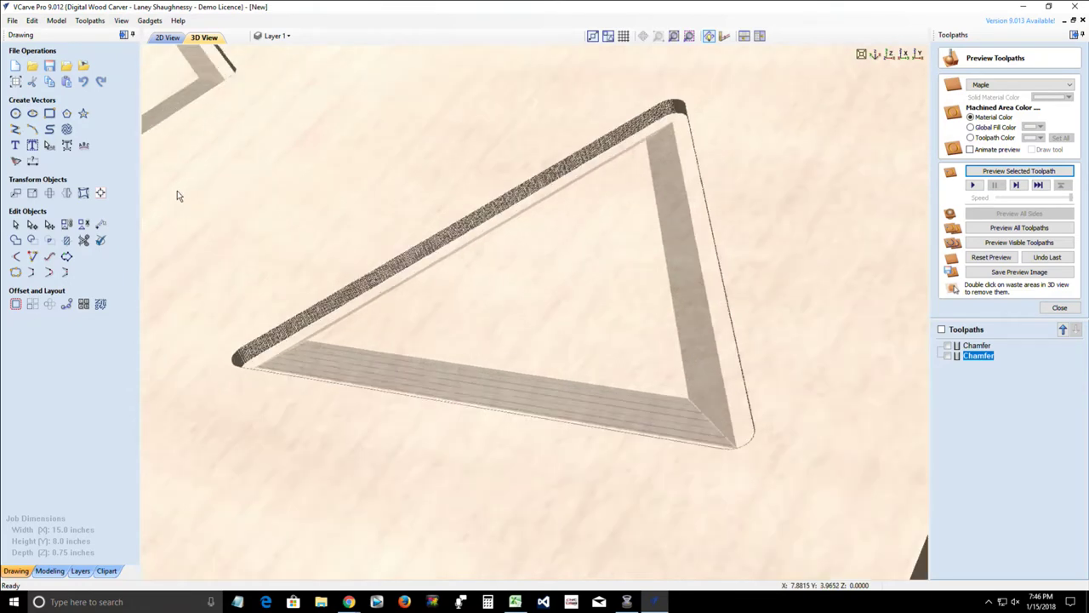
scroll(177, 194, down, 3)
scroll(191, 200, up, 2)
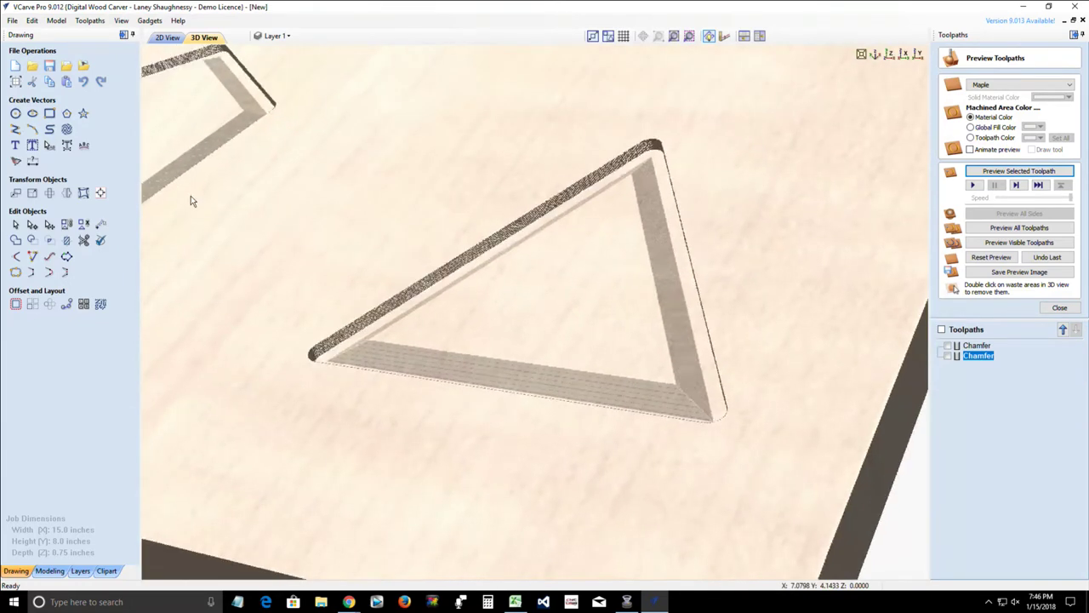
- Bring the chamfered pentagon into view, then tilt out to see the whole board and its edge
middle_drag(213, 208, 568, 309)
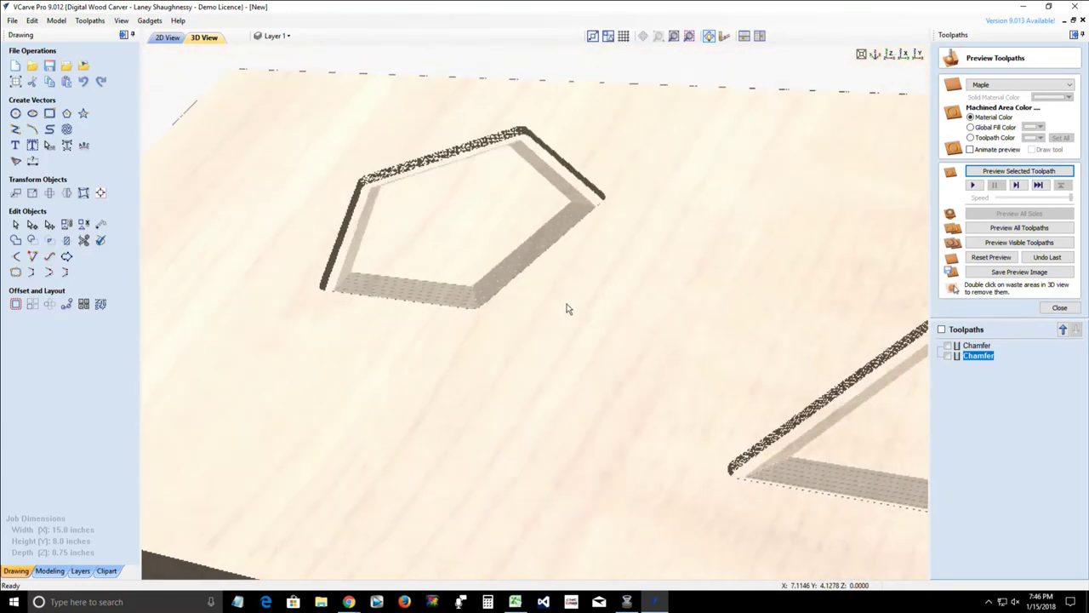
scroll(532, 279, up, 3)
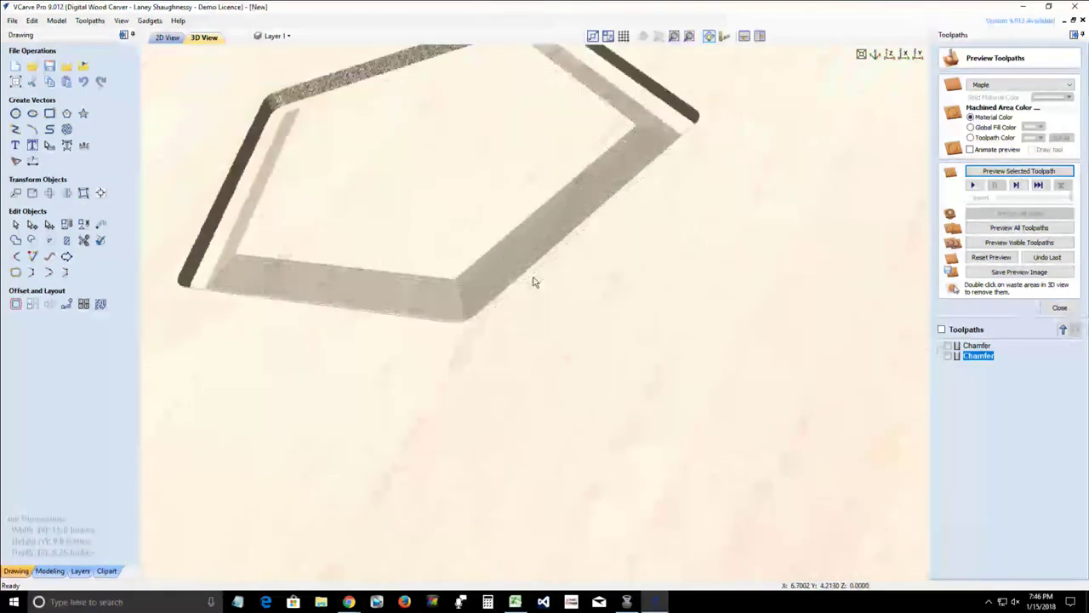
scroll(534, 281, up, 2)
scroll(533, 281, up, 3)
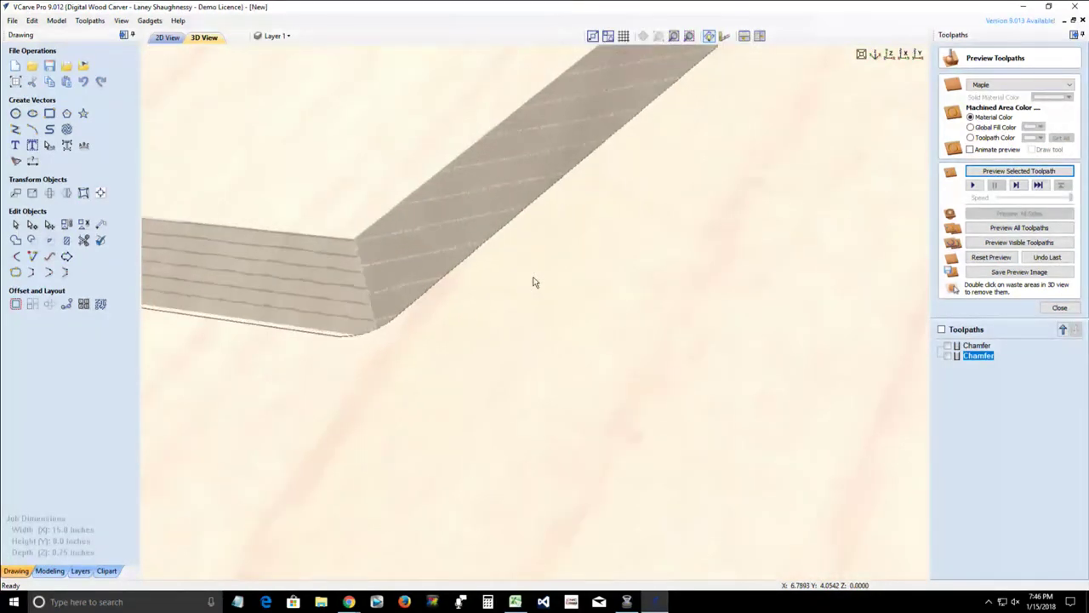
scroll(534, 281, down, 1)
scroll(534, 282, down, 5)
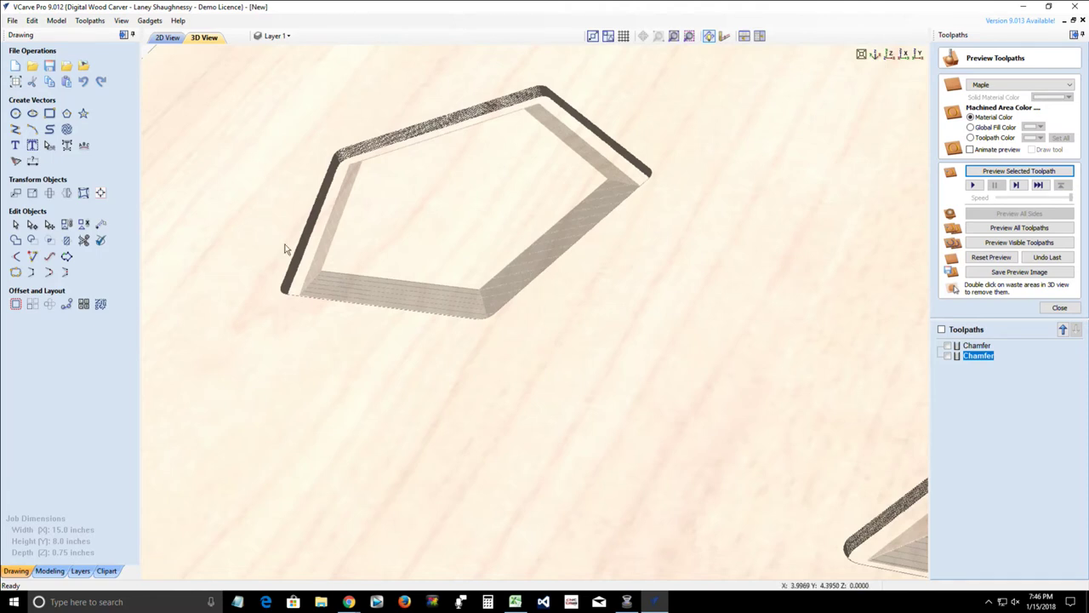
drag(267, 244, 286, 247)
scroll(286, 247, down, 3)
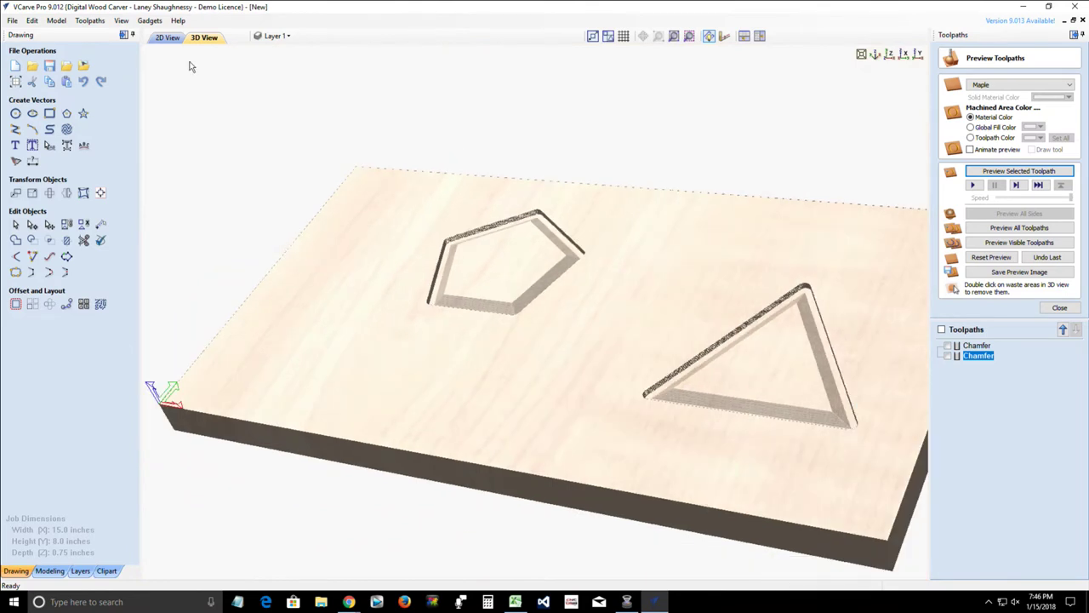
- Return to 2D View and delete the pentagon and the triangle
click(162, 39)
drag(241, 170, 830, 483)
key(Delete)
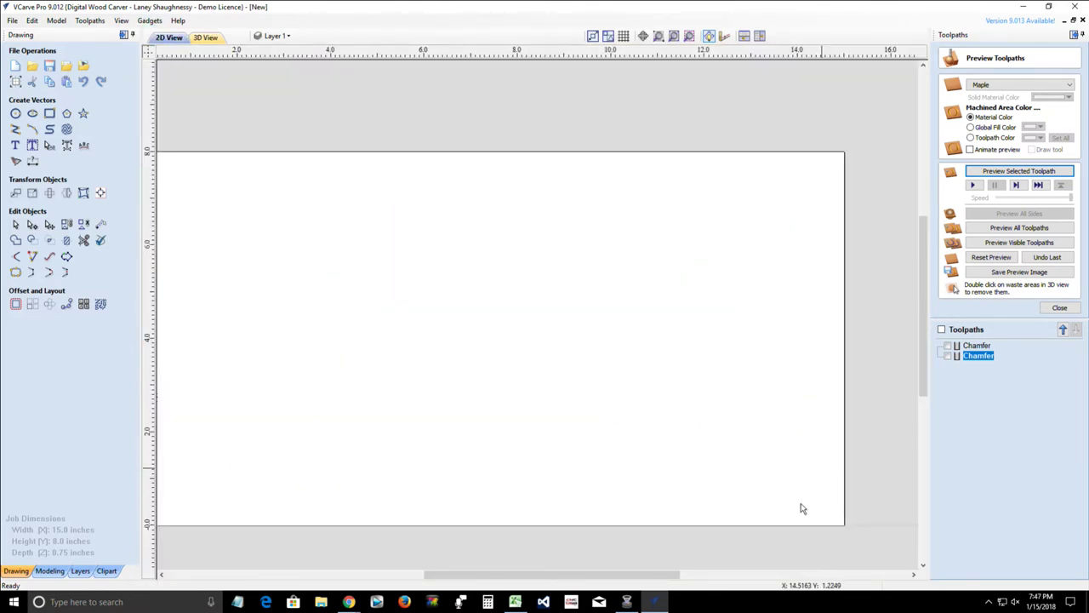
mouse_move(567, 574)
mouse_down()
mouse_move(525, 578)
mouse_move(542, 577)
mouse_up()
- Draw a 5.0 by 3.2 inch rectangle on the board
click(49, 113)
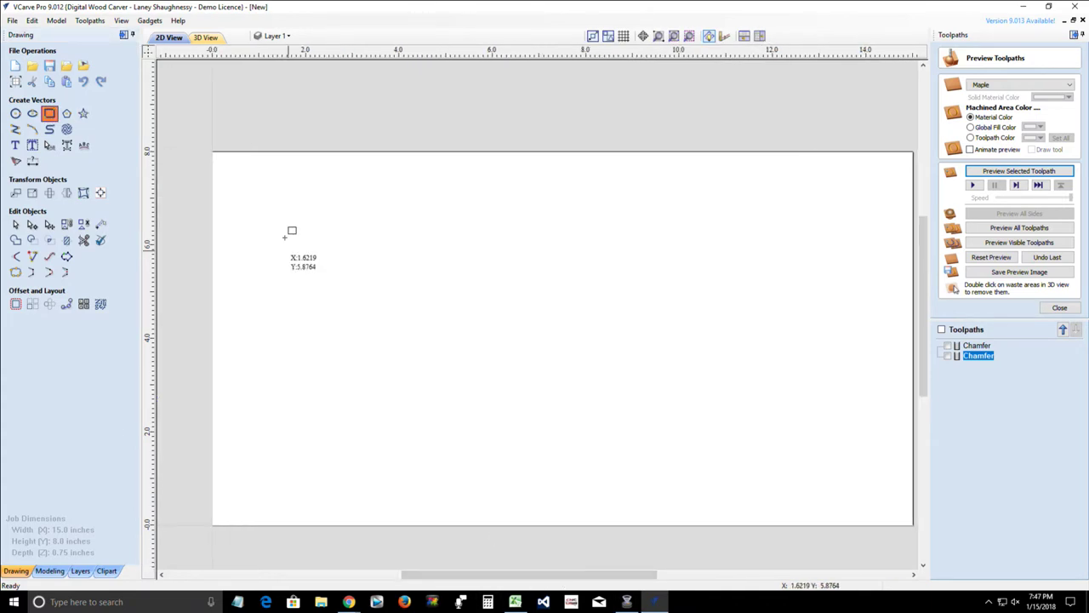
drag(282, 179, 517, 330)
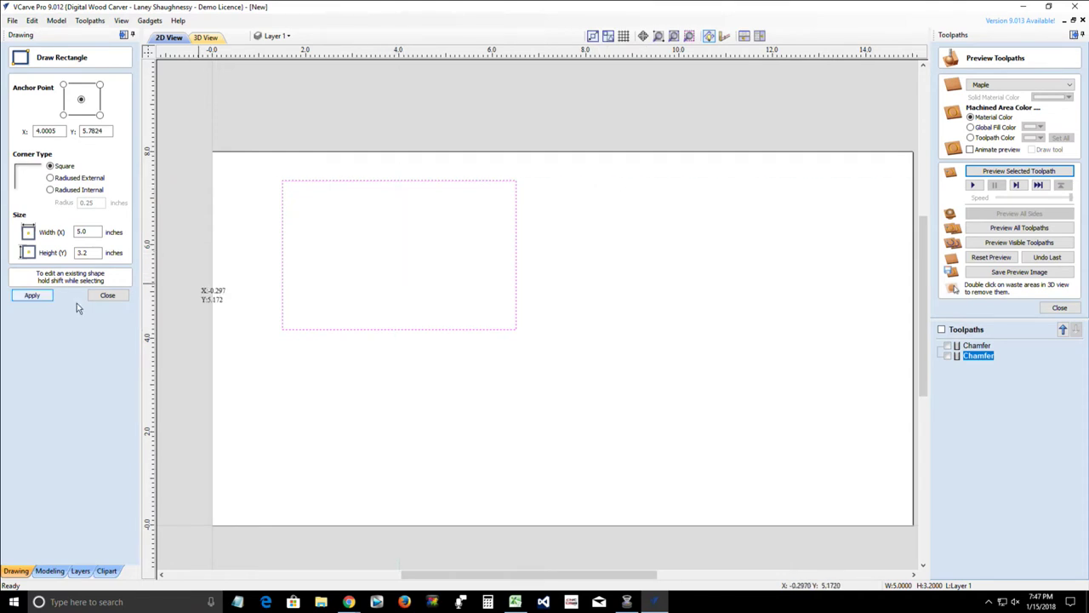
click(108, 296)
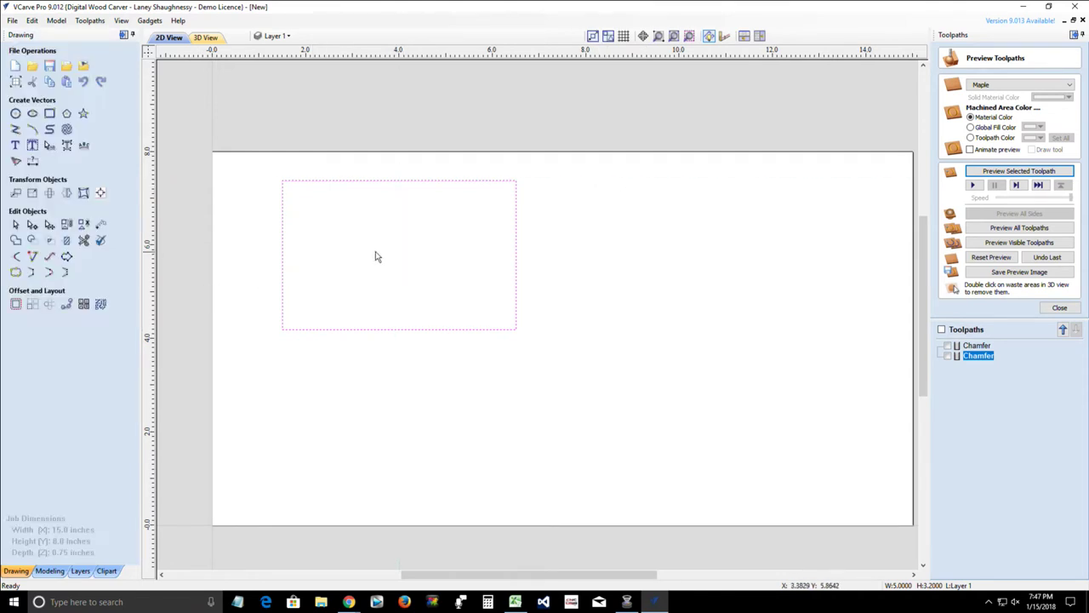
- Place a copy of the rectangle to the right of the original
click(416, 331)
drag(396, 255, 709, 252)
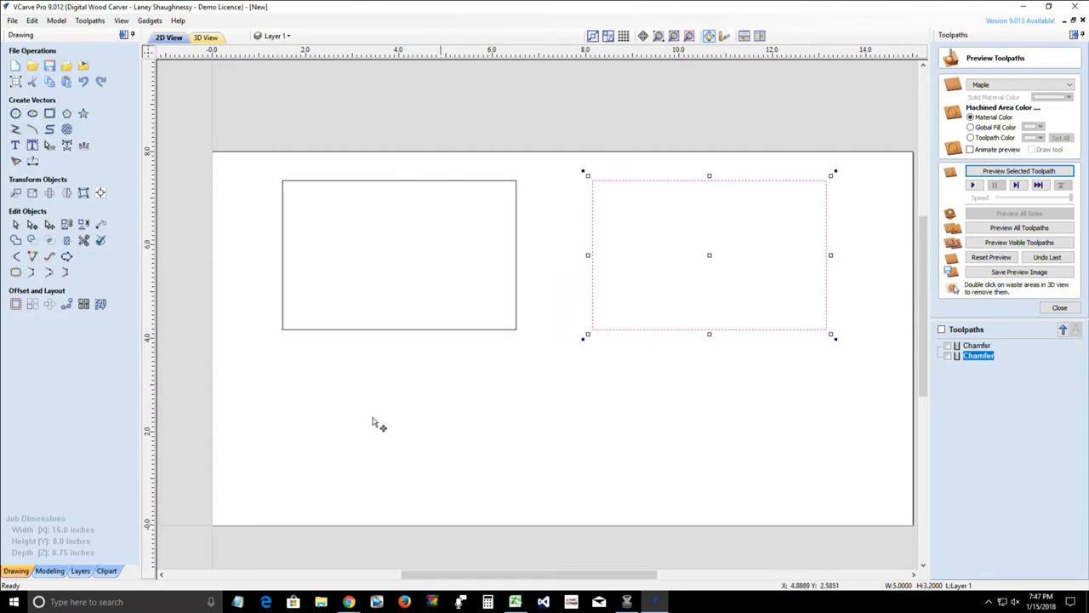
click(286, 429)
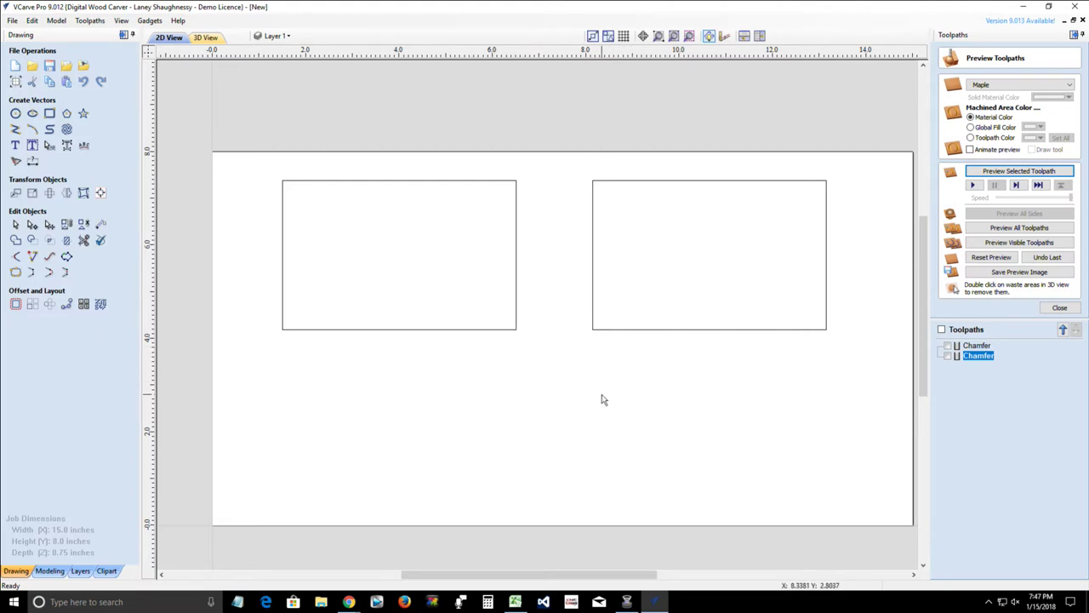
click(474, 329)
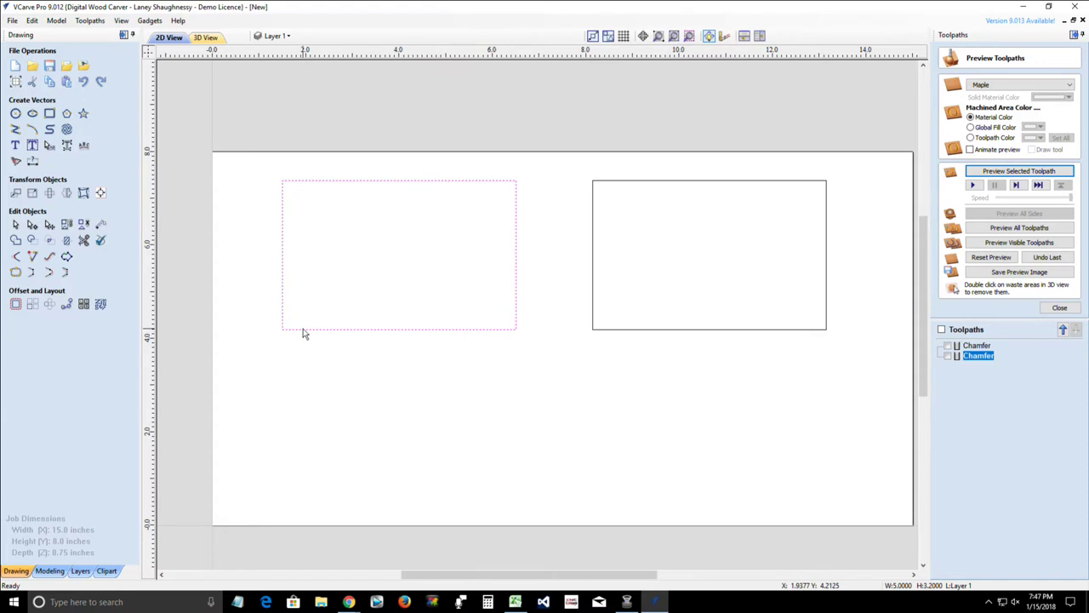
- Cut the left rectangle's outline at all four corner nodes
key(n)
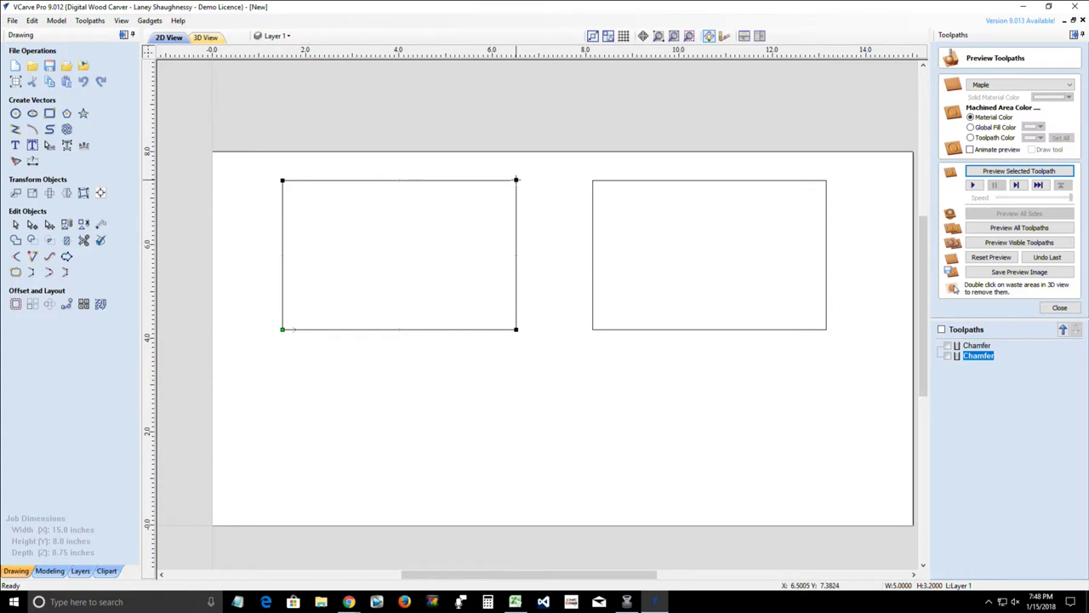
right_click(516, 181)
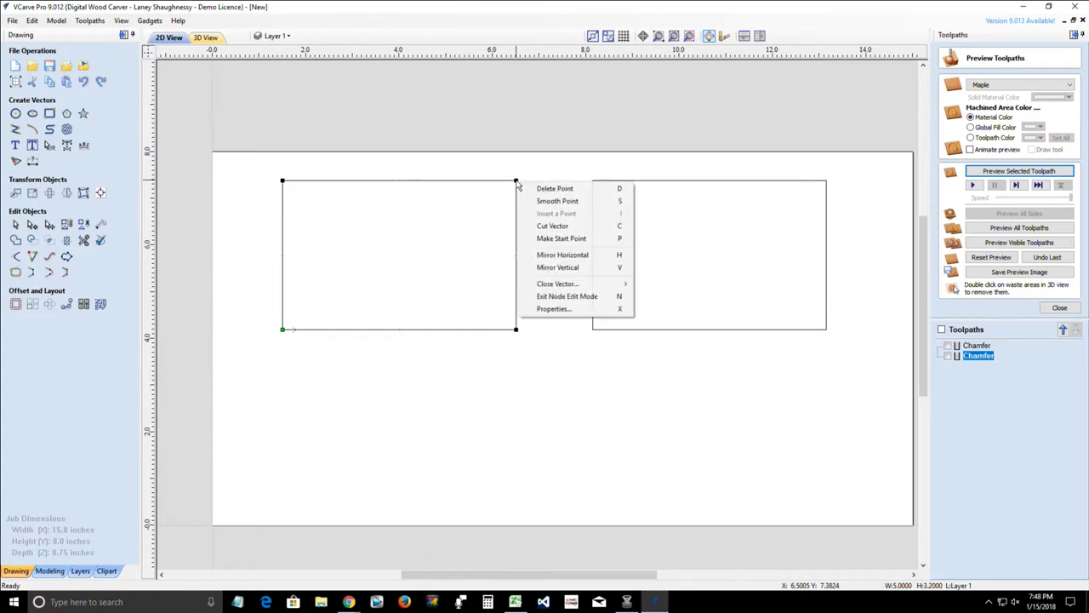
click(545, 227)
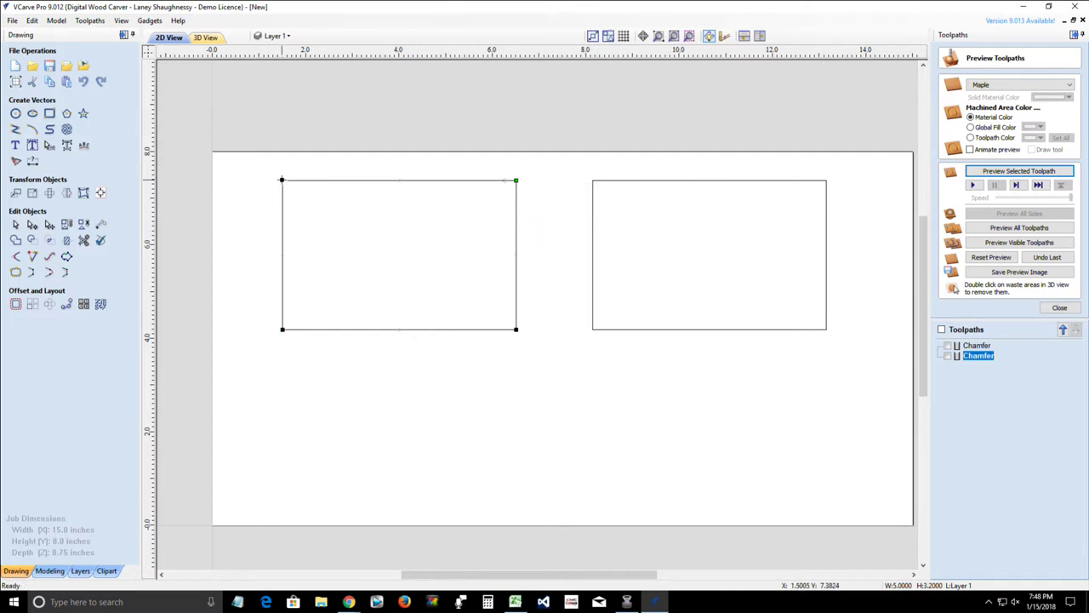
right_click(283, 181)
click(320, 225)
click(282, 330)
right_click(282, 330)
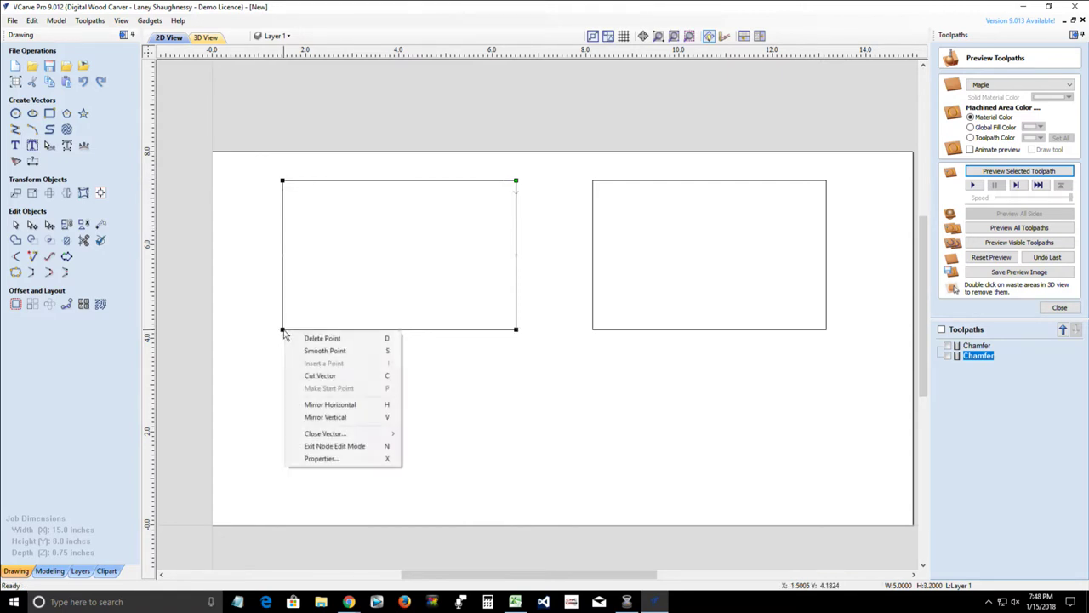
click(319, 375)
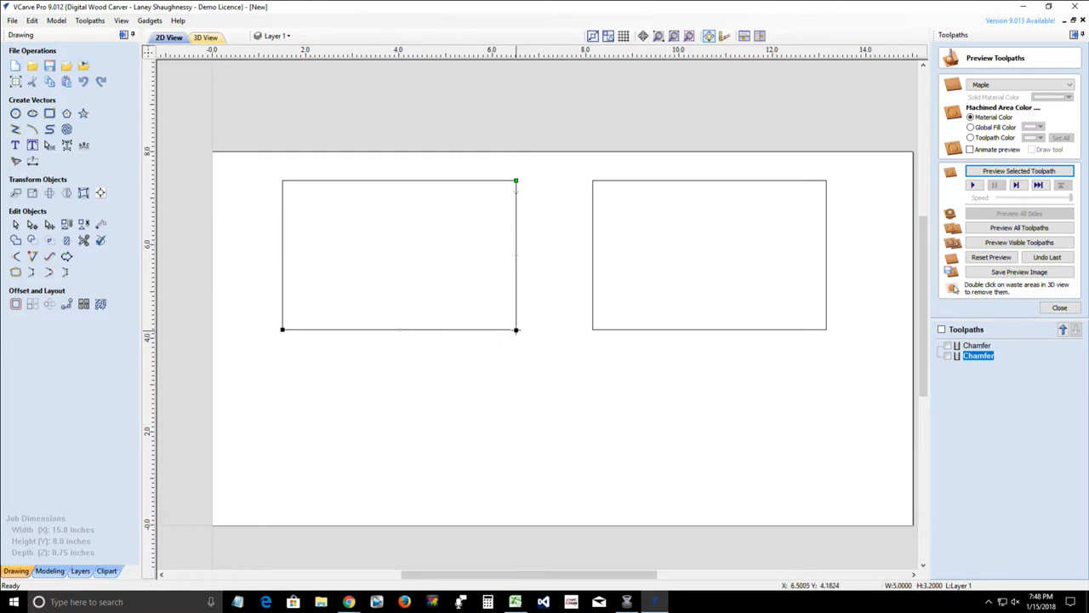
right_click(516, 330)
click(549, 375)
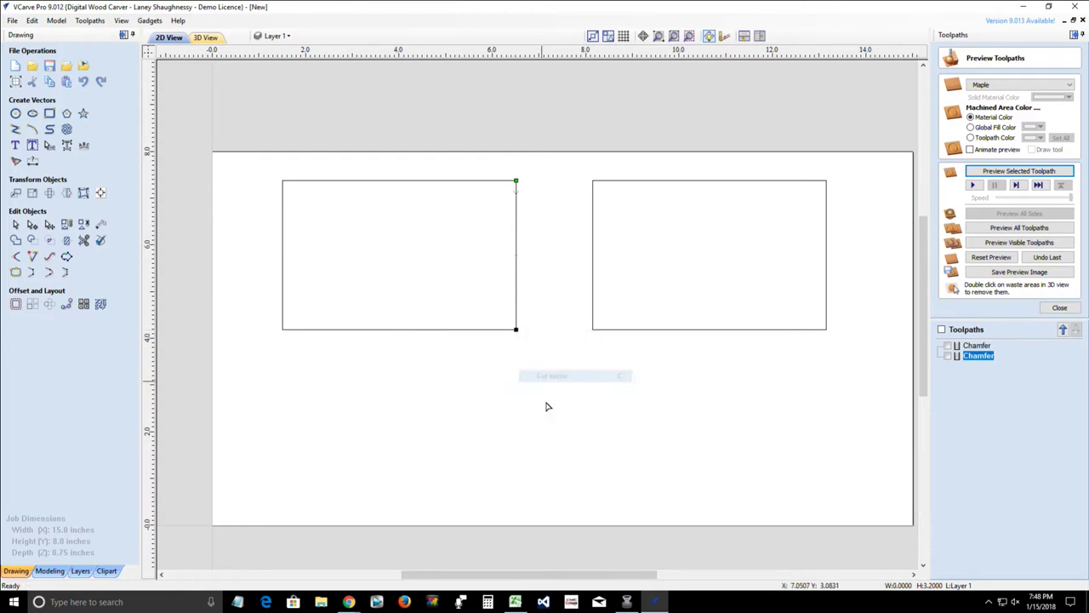
- Cut the right rectangle at all four corners, then select its left edge
click(636, 331)
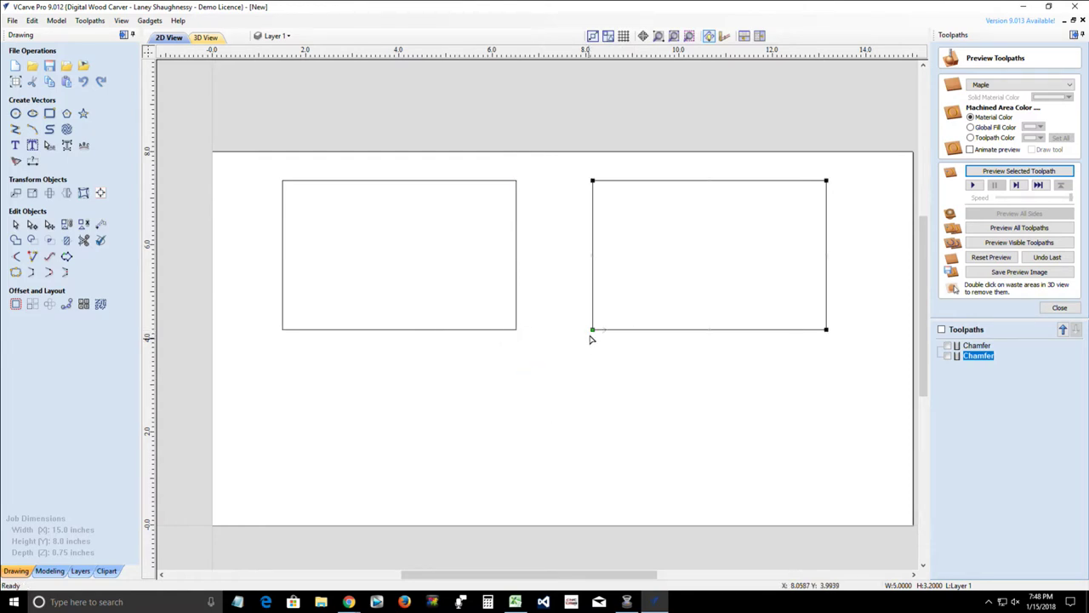
right_click(594, 331)
click(618, 376)
right_click(593, 180)
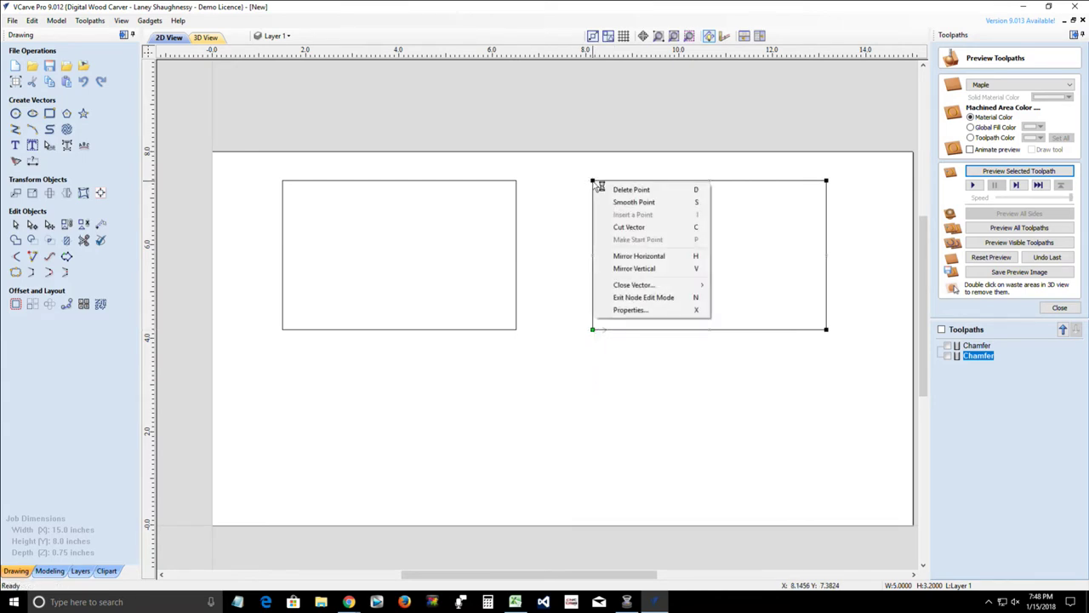
click(629, 228)
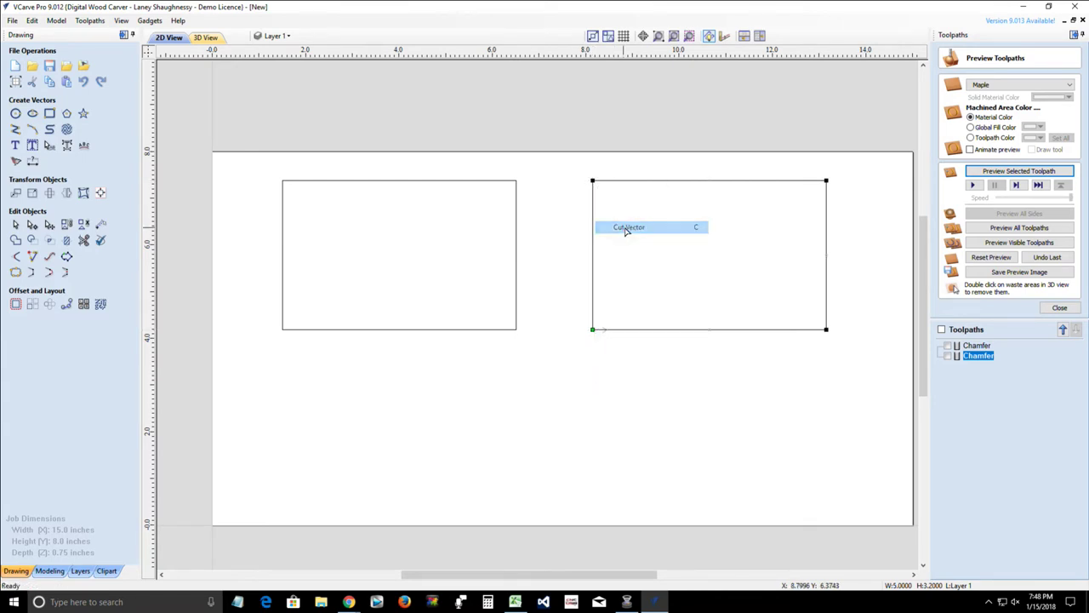
right_click(827, 180)
click(844, 228)
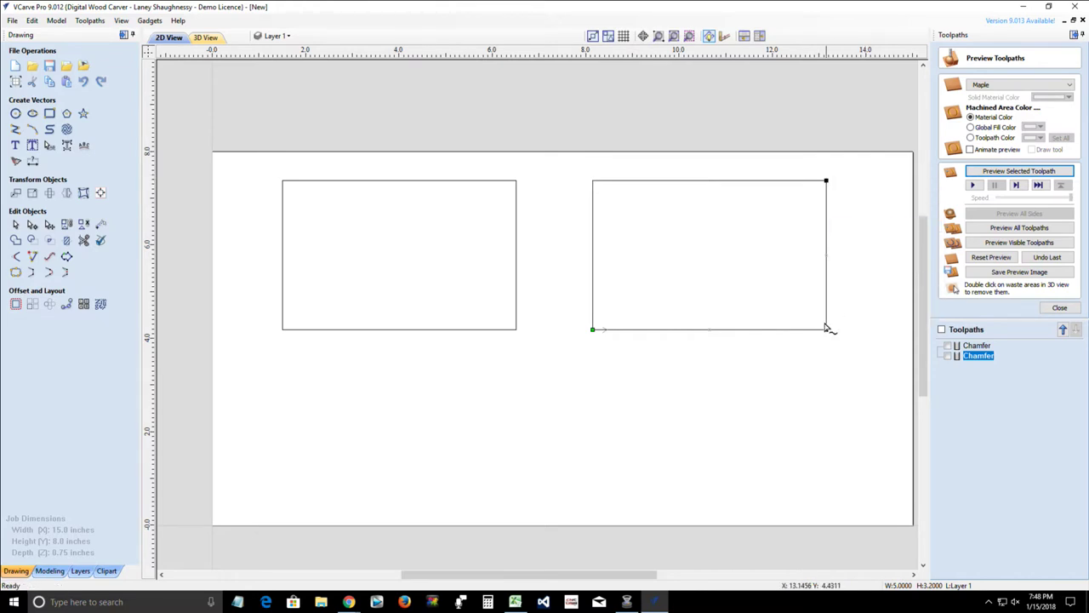
right_click(825, 331)
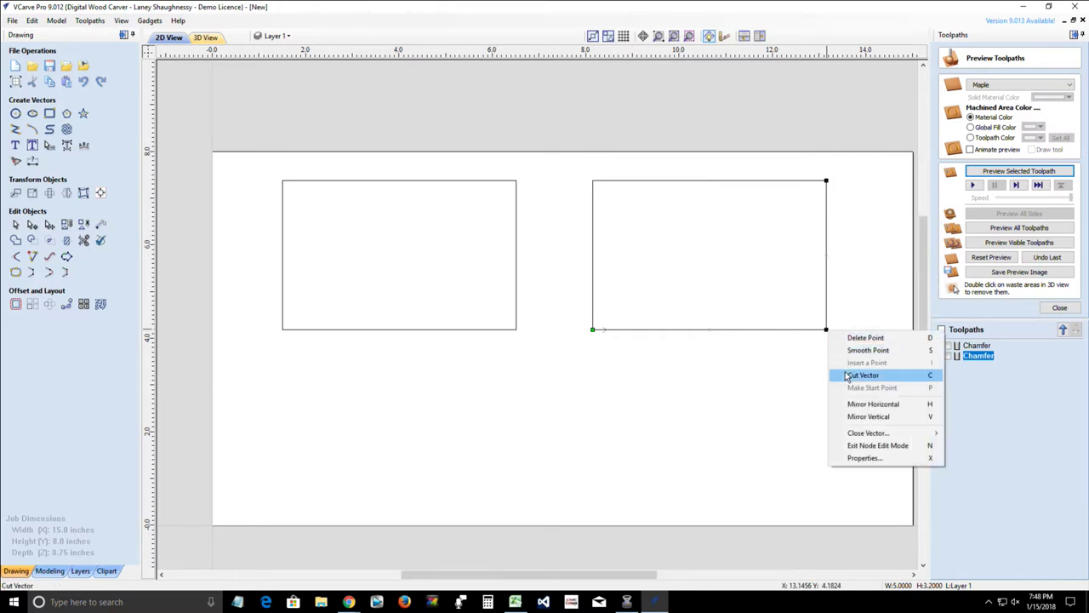
click(862, 376)
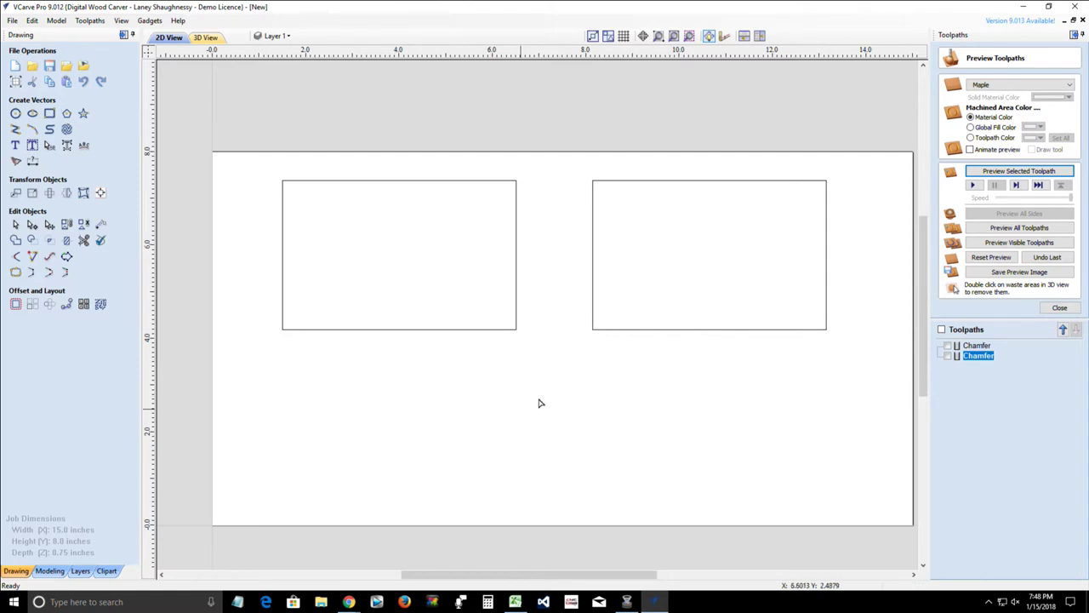
click(15, 225)
click(593, 235)
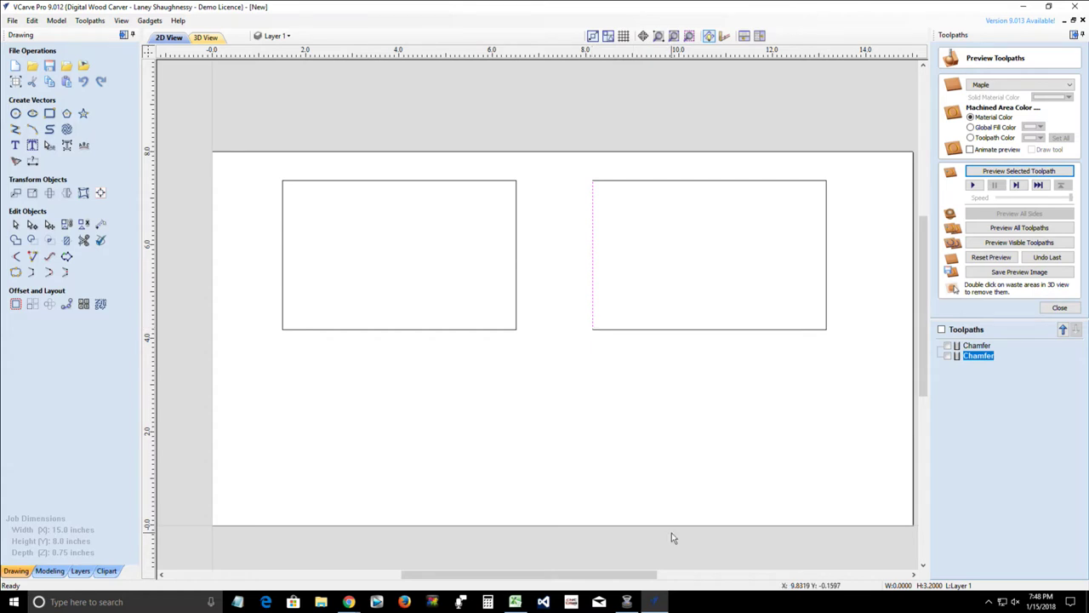
- Show the Dovetail Creator submenu under Gadgets
click(149, 20)
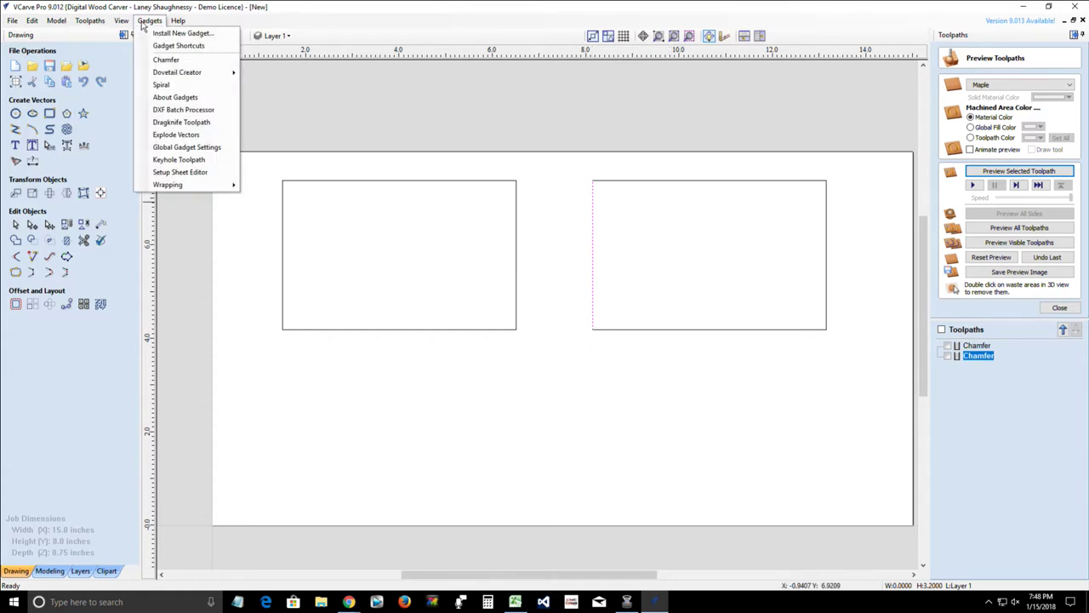
mouse_move(179, 77)
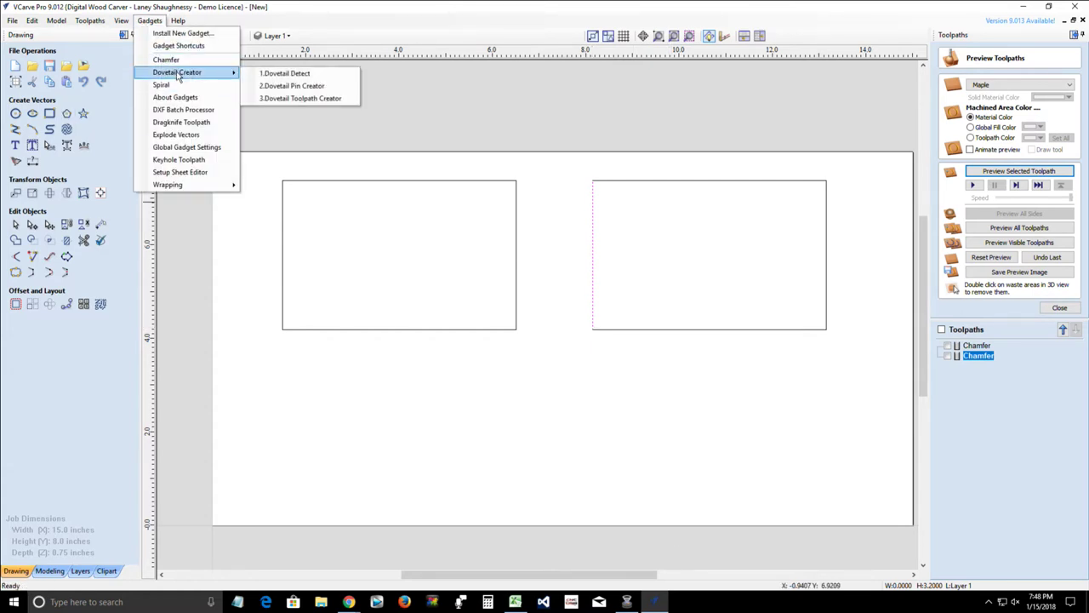
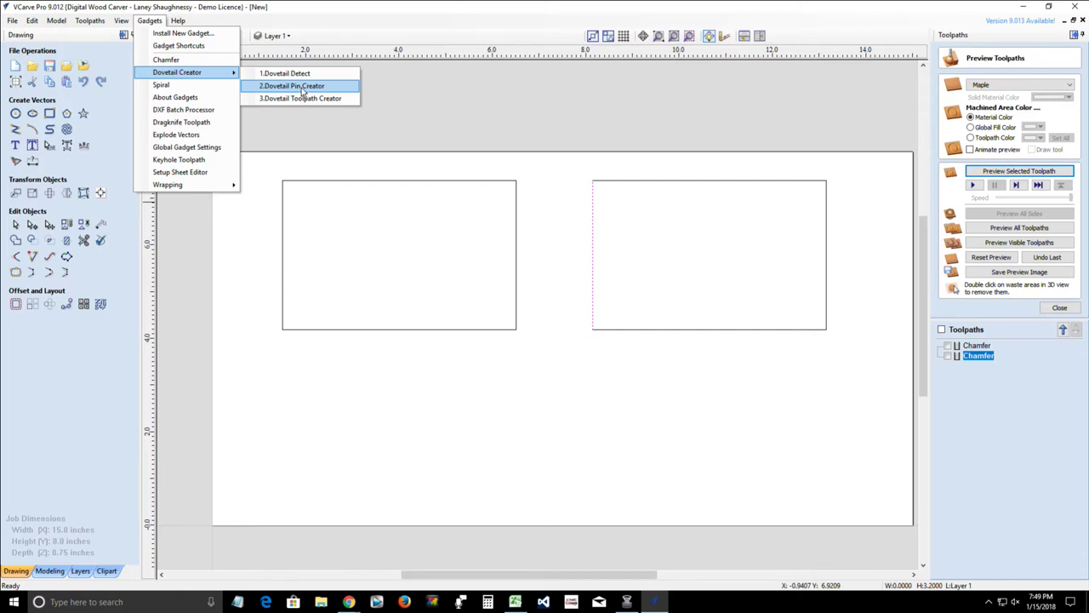
- Try the Dovetail Pin/Tail Creator with Amount 3, then close it without creating anything
click(302, 86)
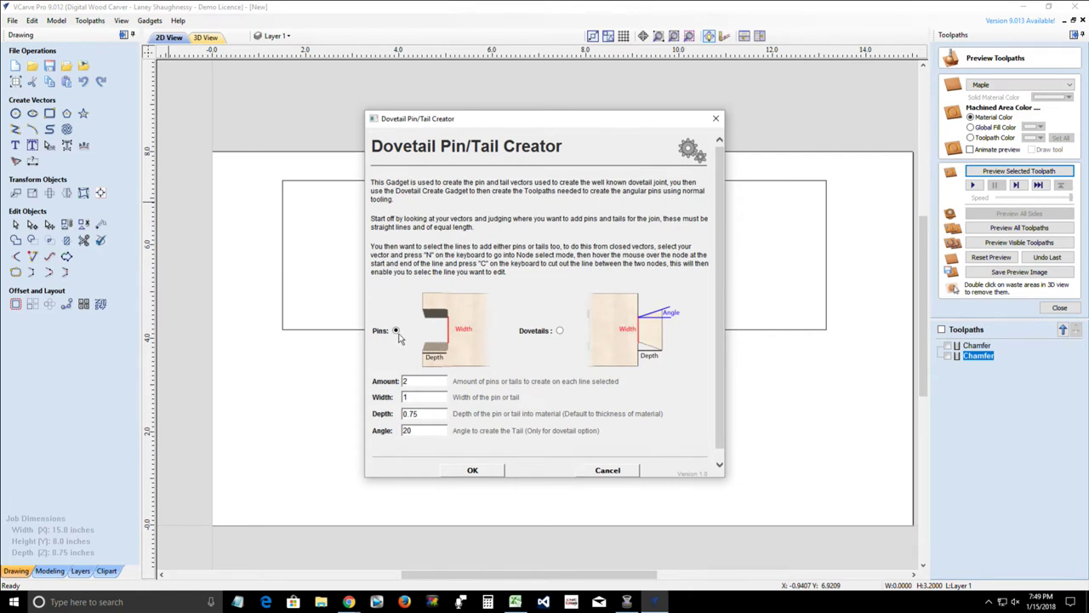
click(559, 331)
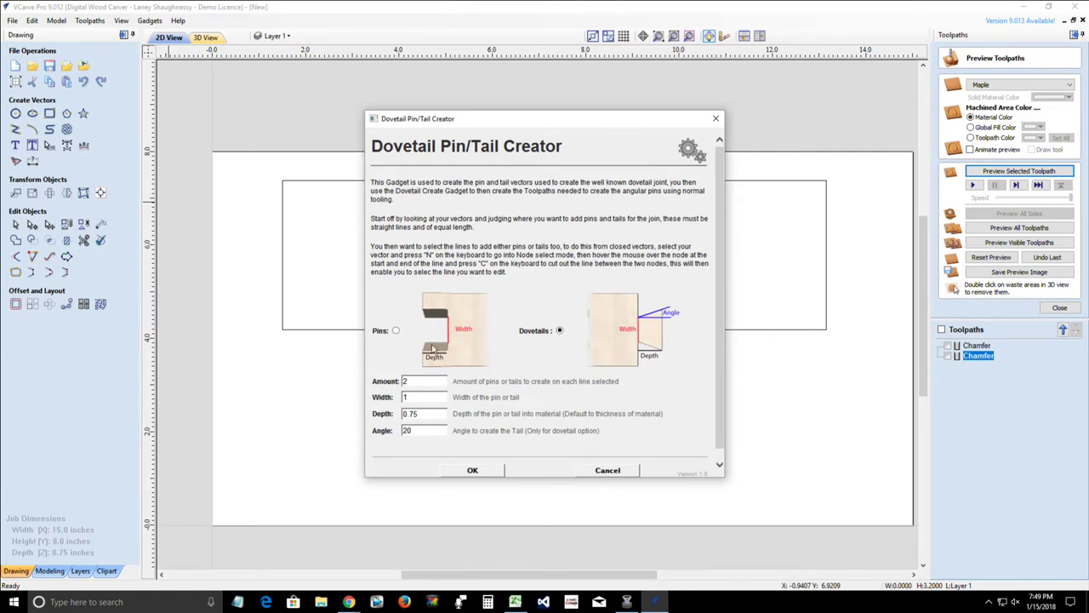
click(560, 331)
drag(538, 126, 341, 84)
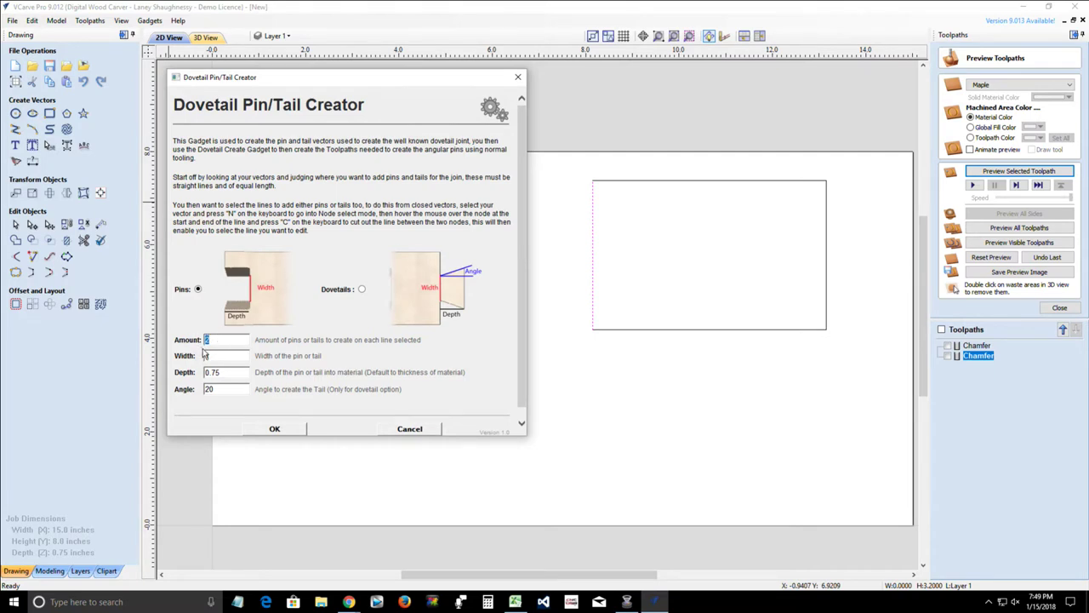
text(3)
key(Tab)
click(410, 428)
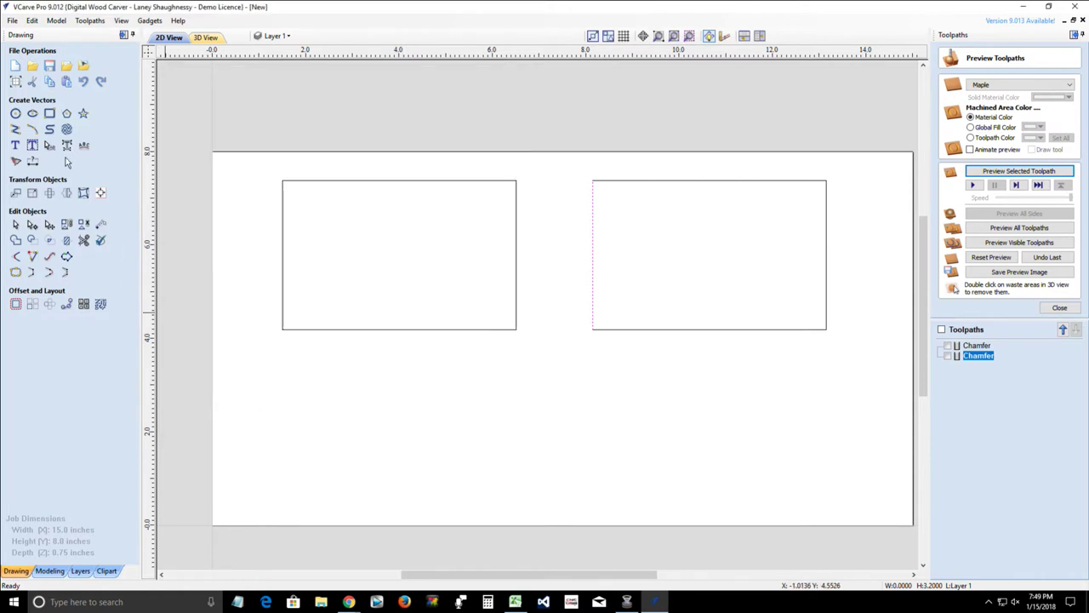
- Confirm the right board measures 5.0 × 3.2 inches in Set Size, then bring up the Gadgets menu
drag(574, 155, 881, 380)
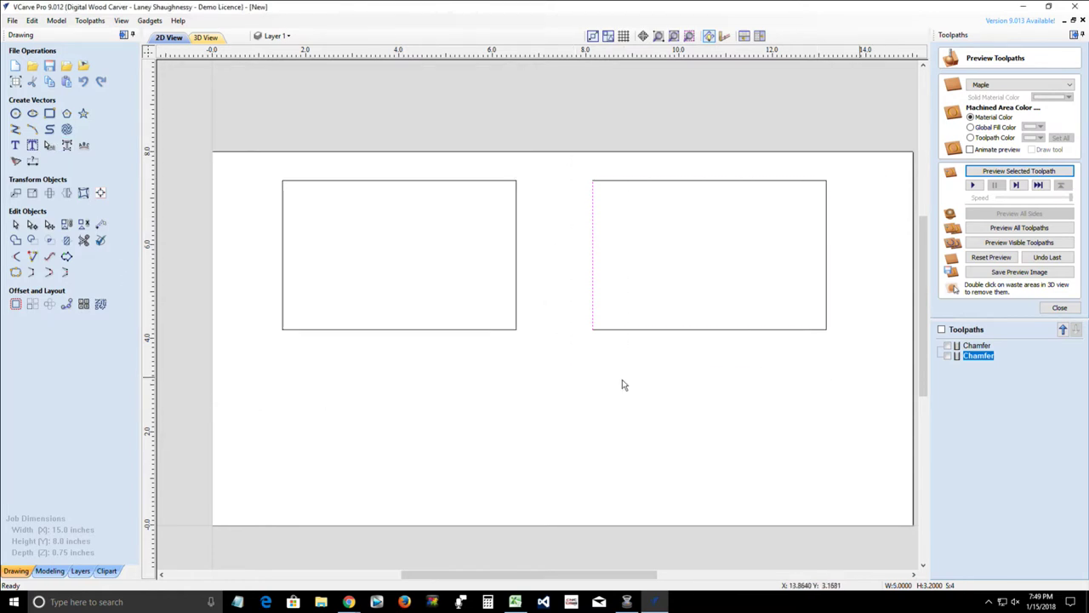
click(33, 194)
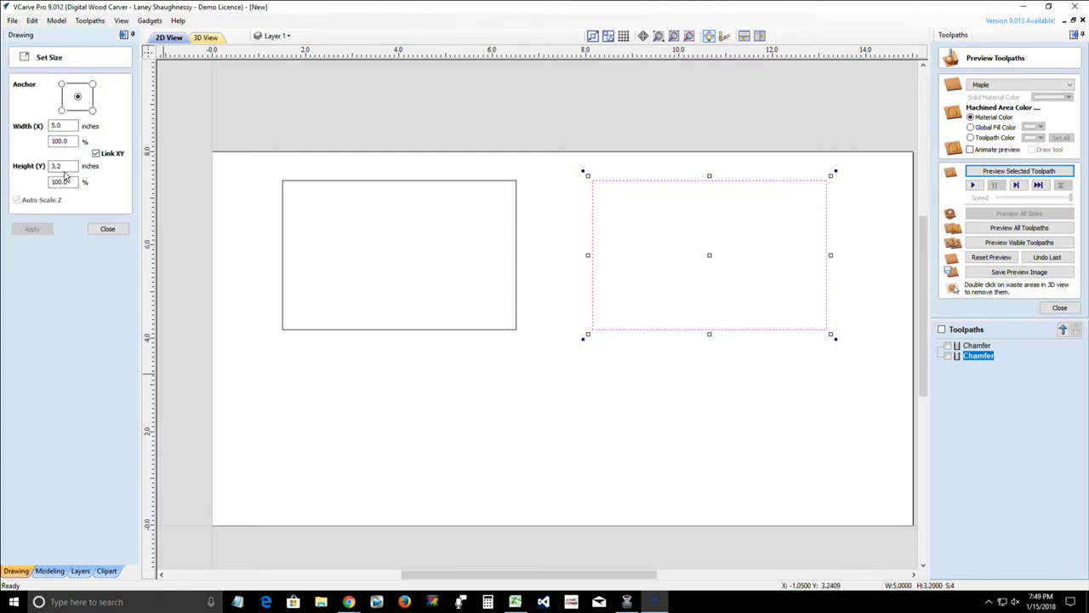
click(104, 231)
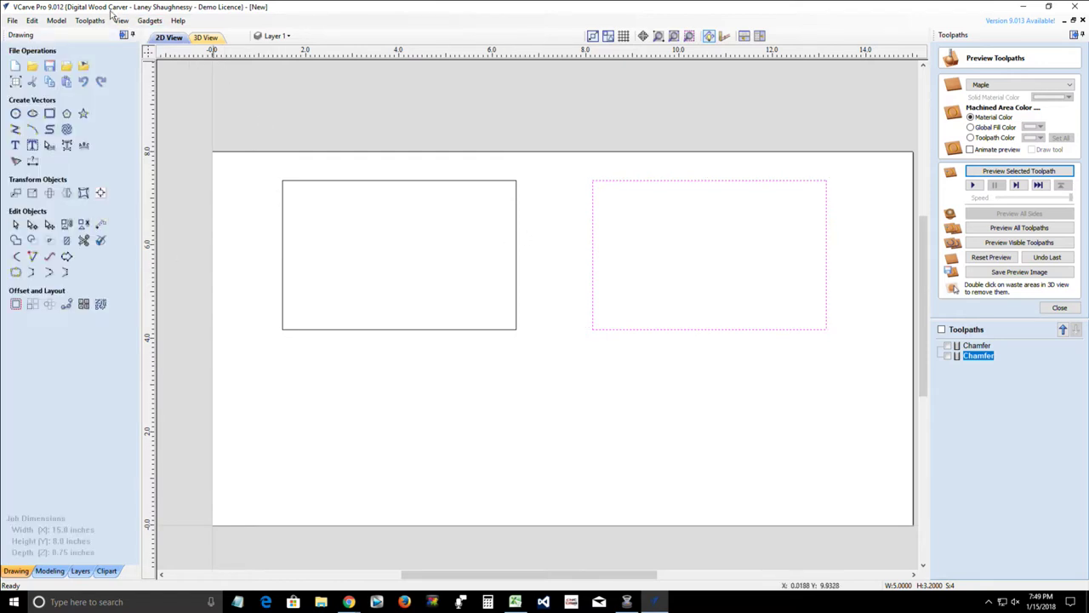
click(584, 258)
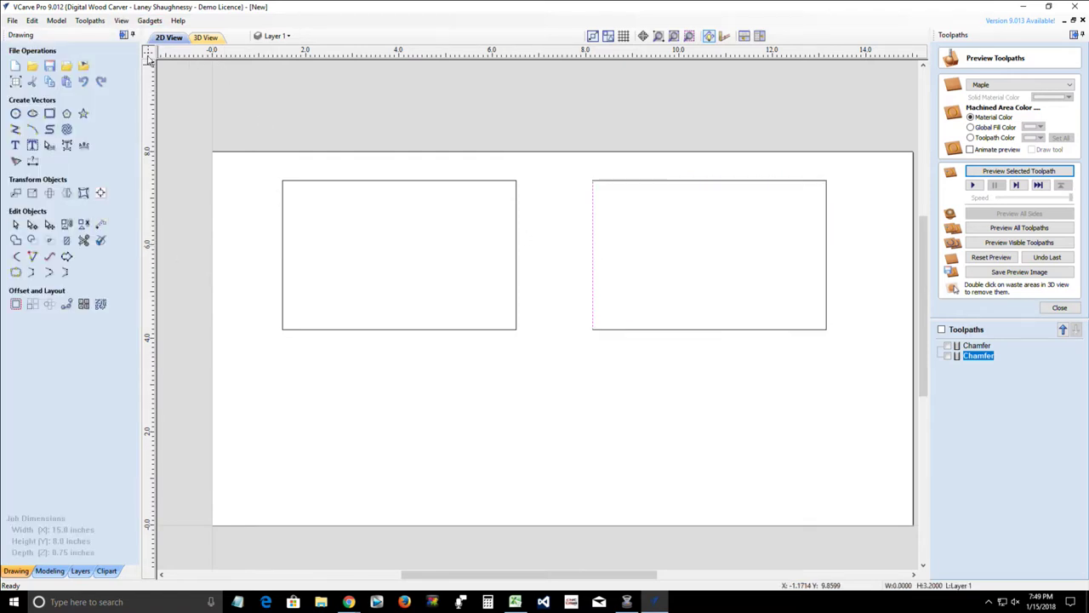
click(149, 21)
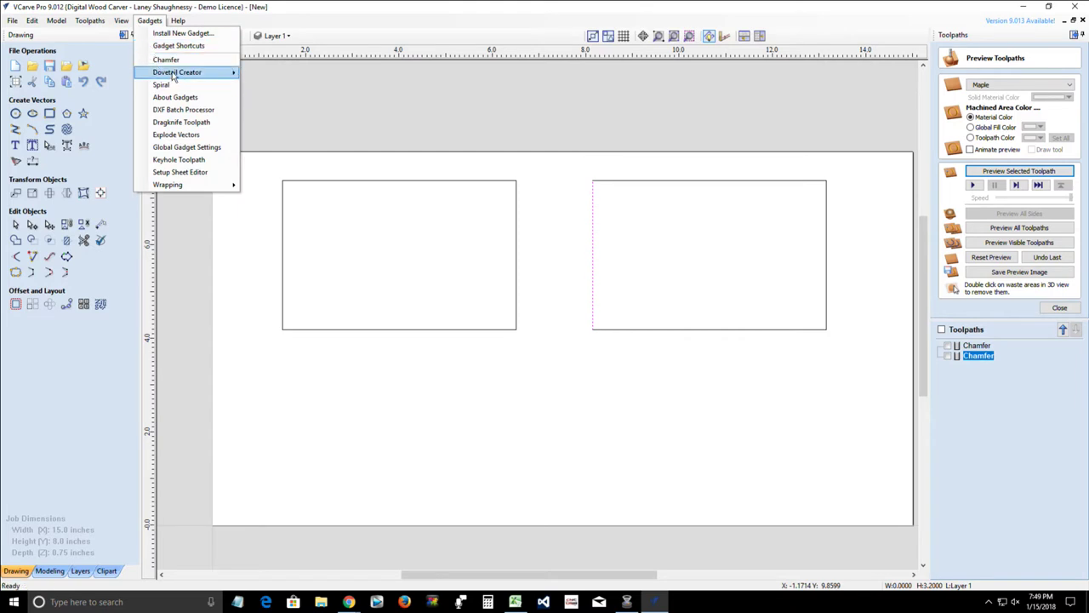
- Create 3 pins, 0.625 wide and 0.75 deep at a 20° angle, on the right board's left edge
click(277, 89)
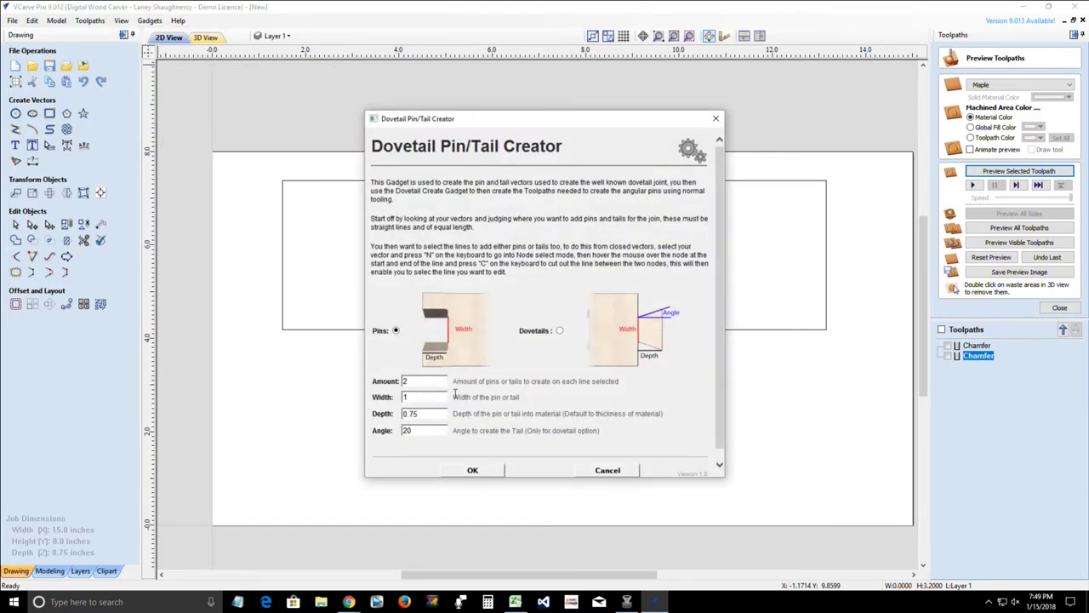
double_click(413, 397)
double_click(410, 383)
text(3)
double_click(411, 398)
text(.5)
text(.625)
click(419, 414)
double_click(412, 414)
click(413, 431)
click(469, 471)
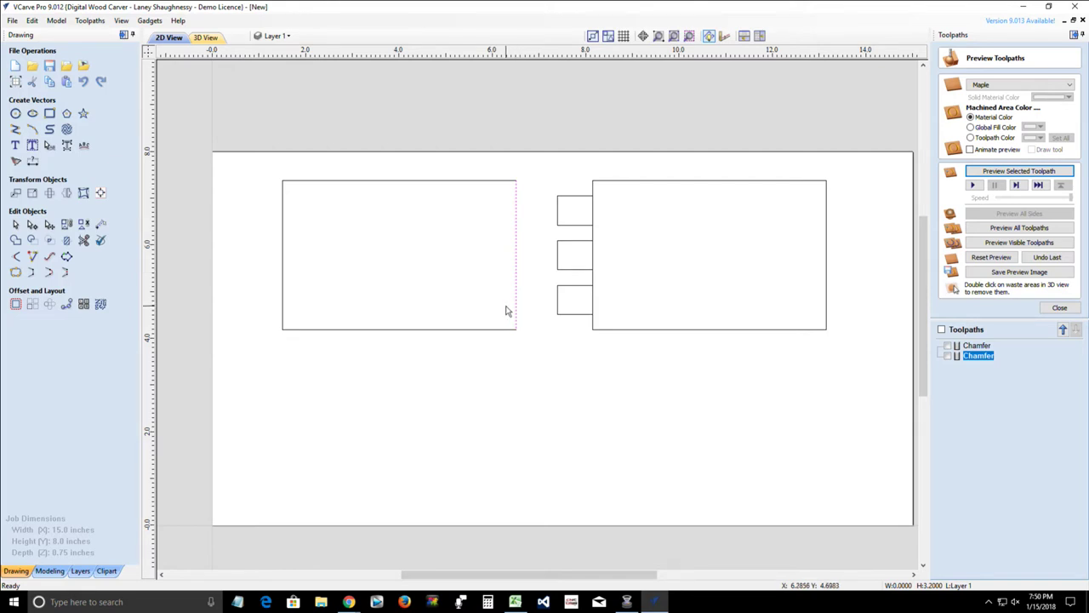
click(150, 21)
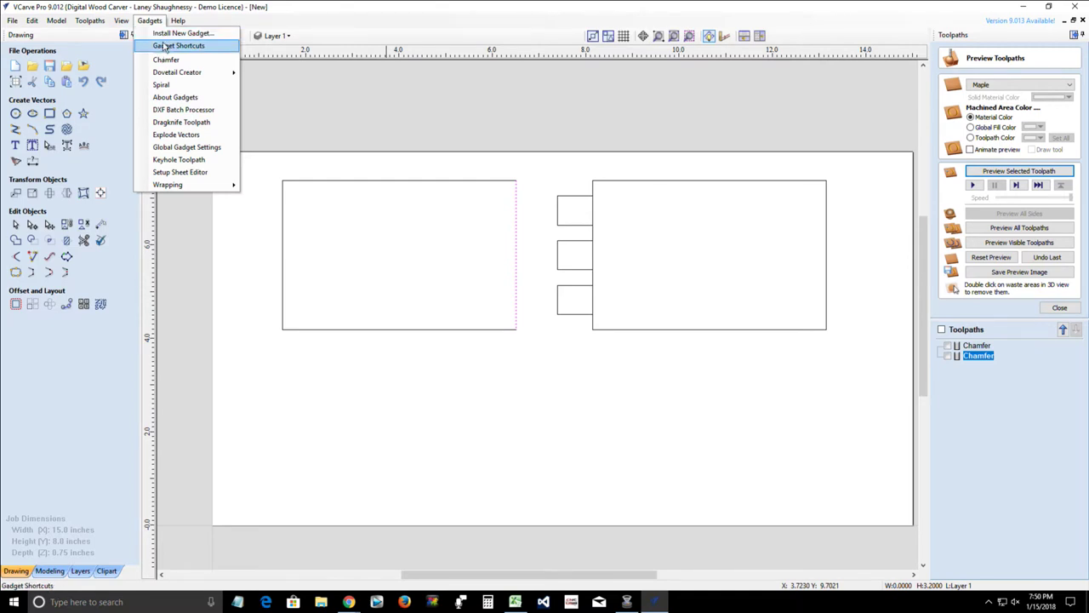
mouse_move(172, 74)
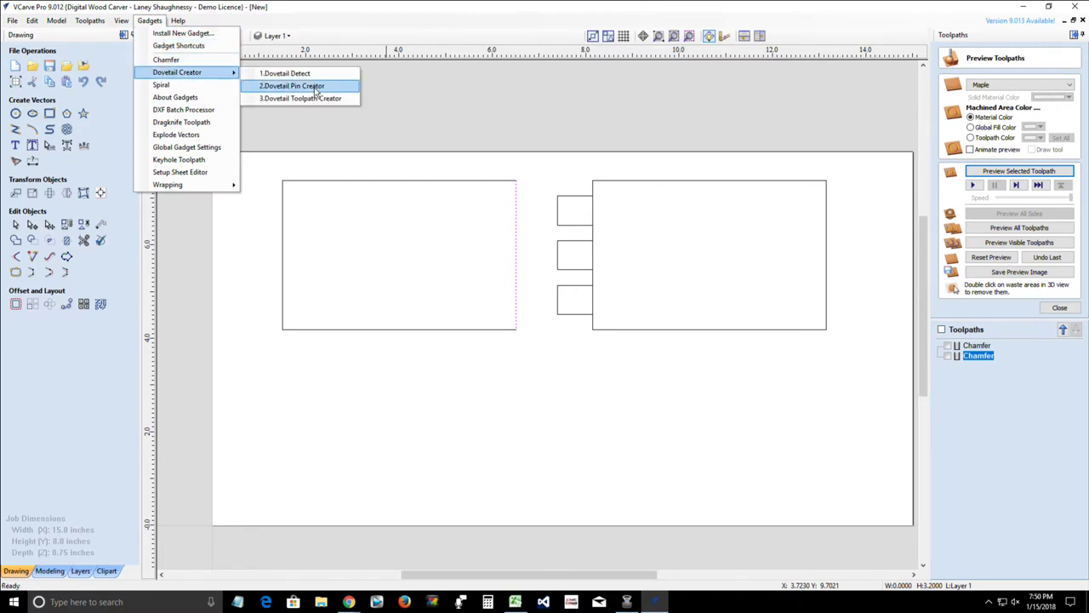
click(316, 88)
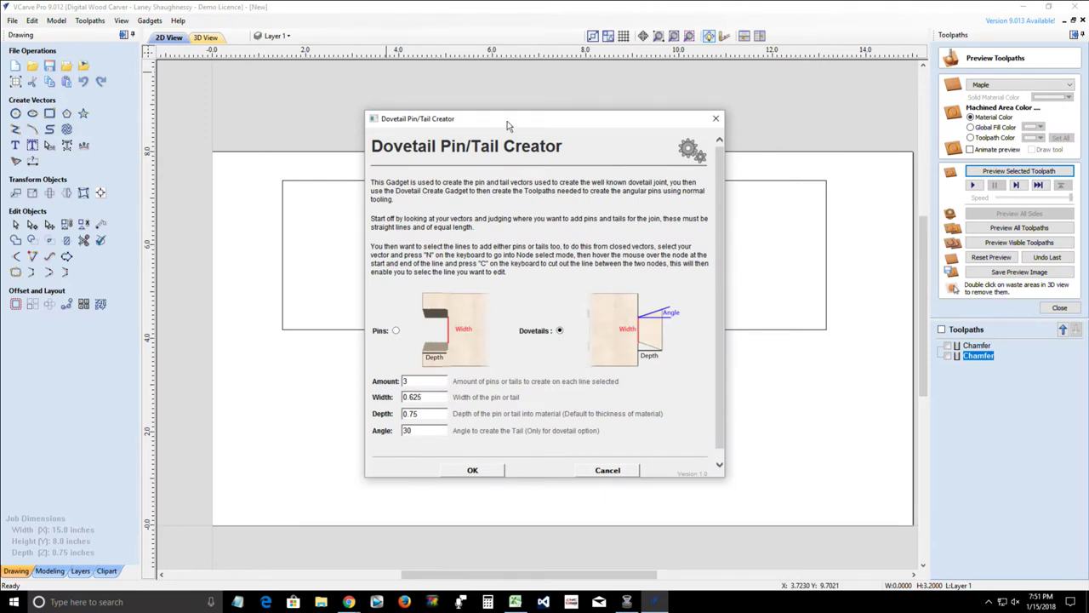
drag(507, 125, 263, 58)
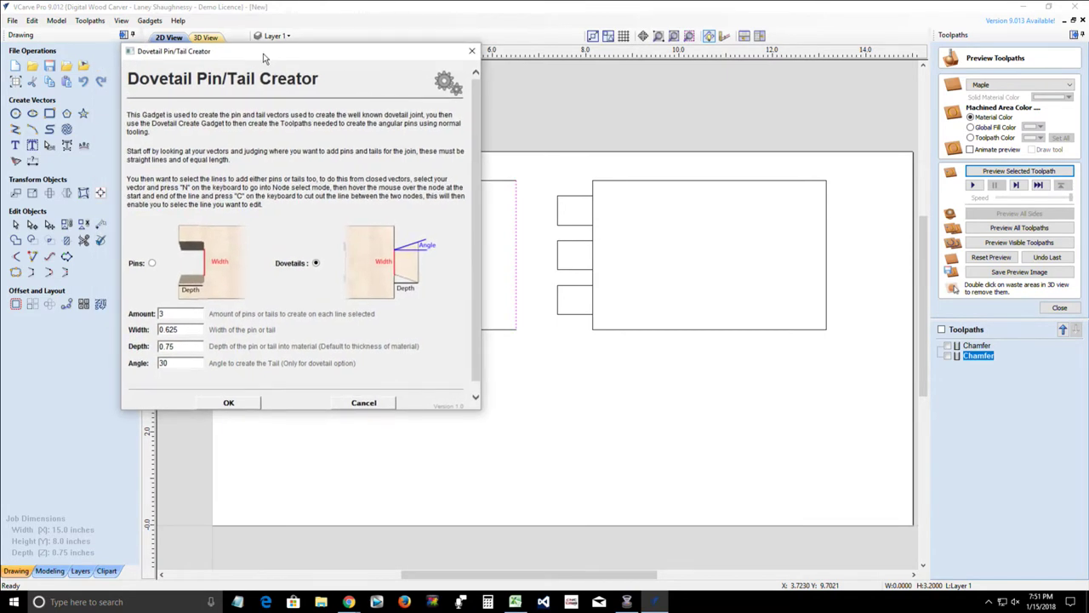
drag(264, 57, 312, 59)
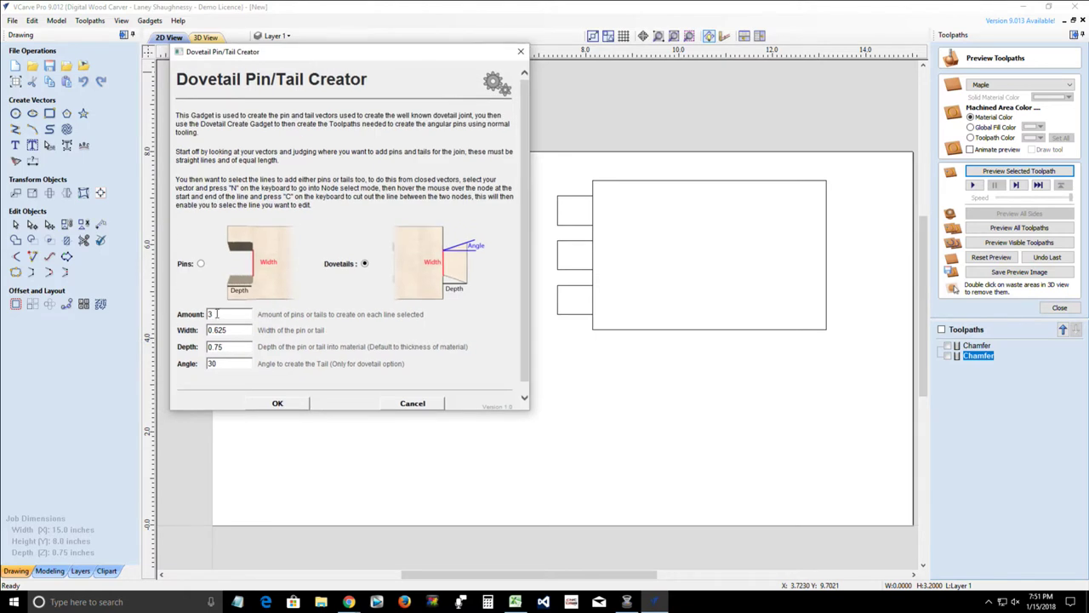
text(4)
double_click(233, 329)
click(264, 405)
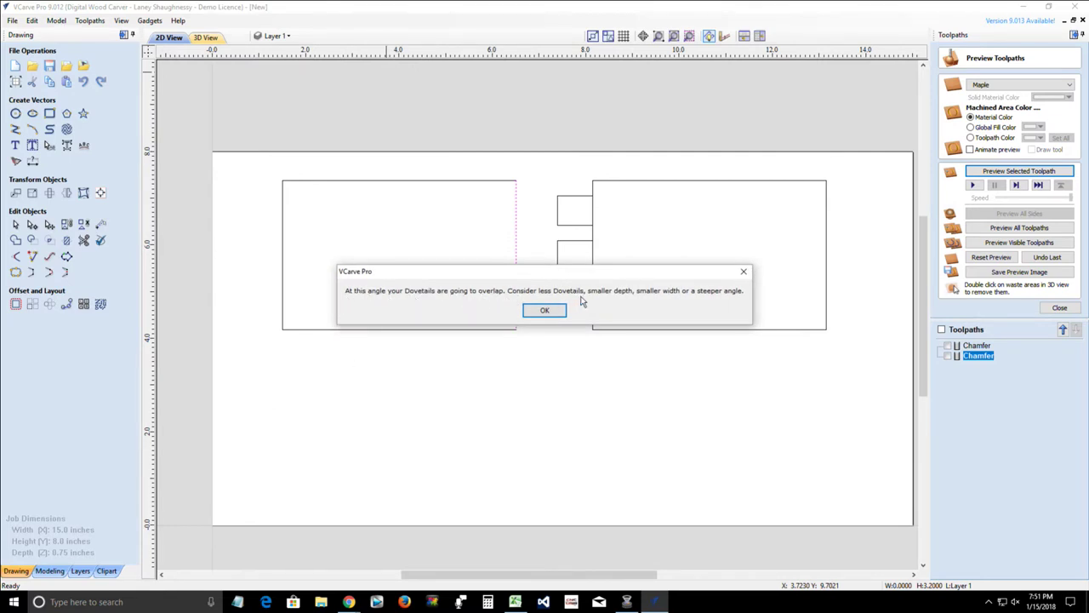
click(551, 317)
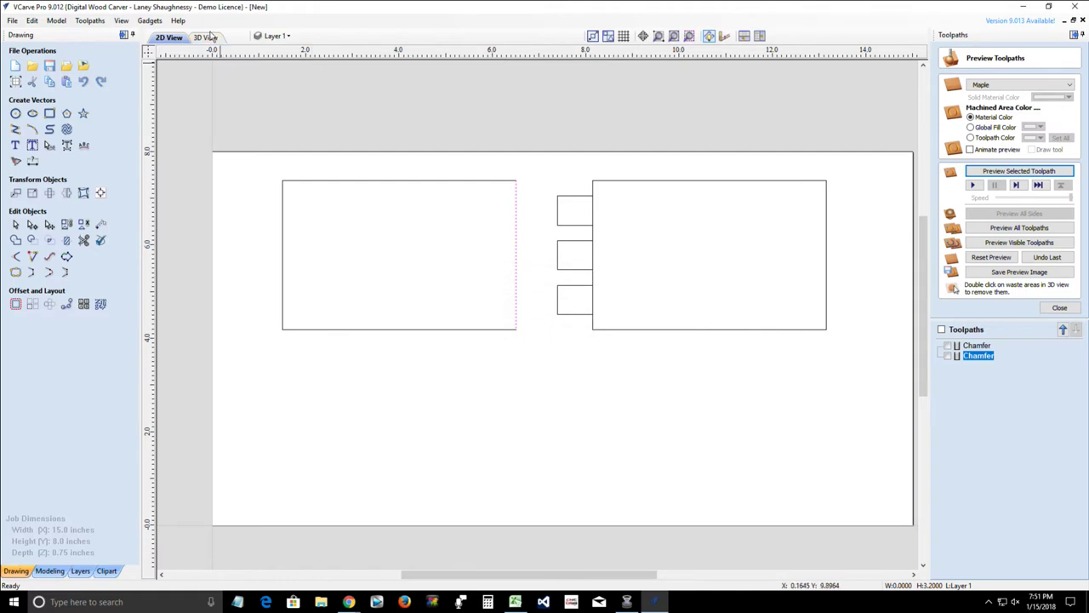
click(150, 20)
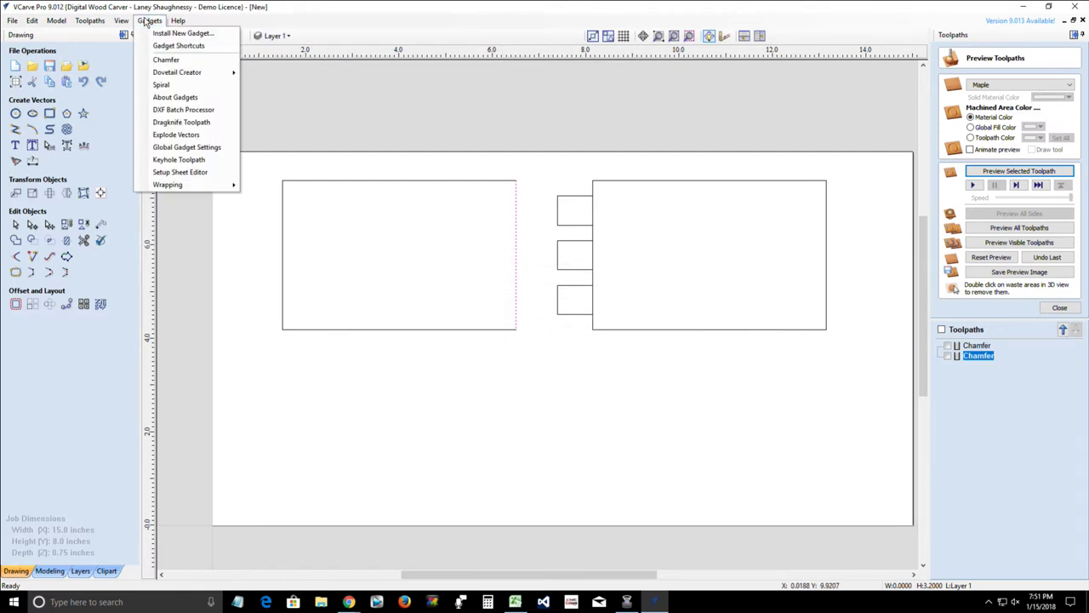
mouse_move(173, 74)
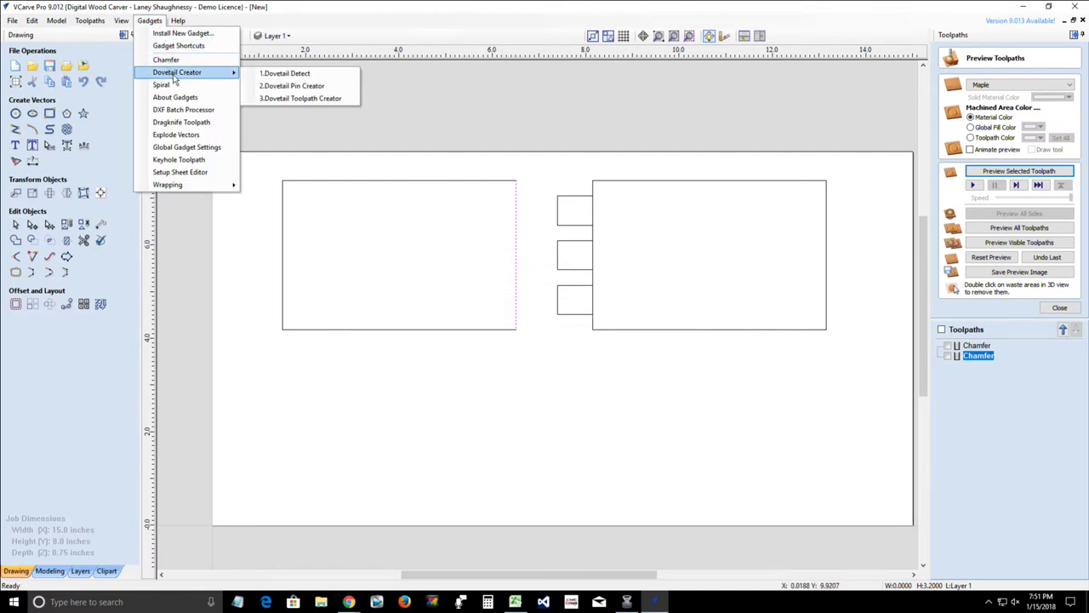
click(292, 86)
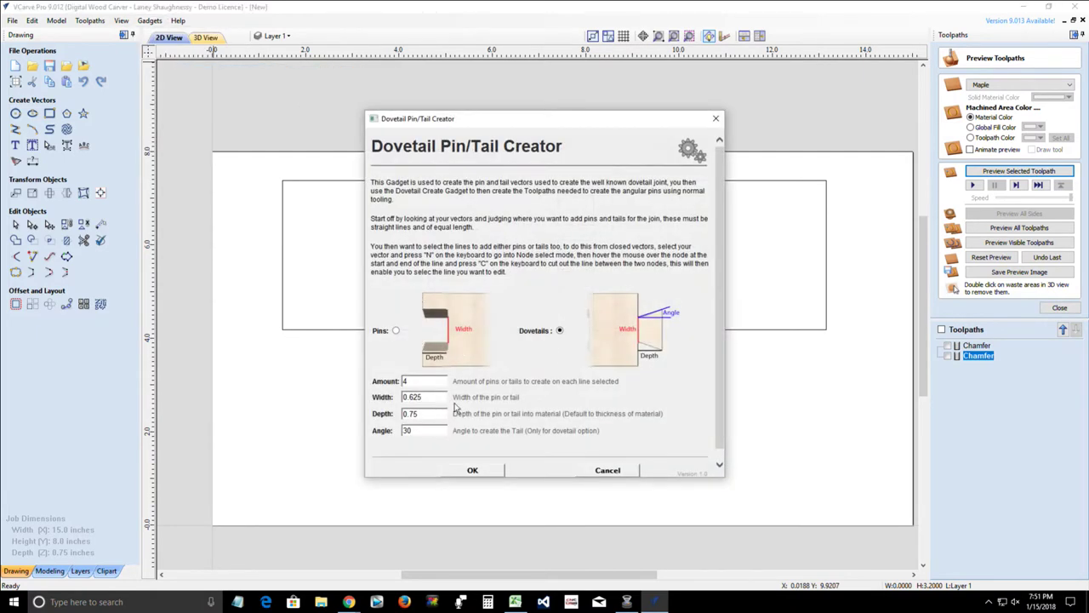
double_click(407, 383)
text(3)
click(471, 471)
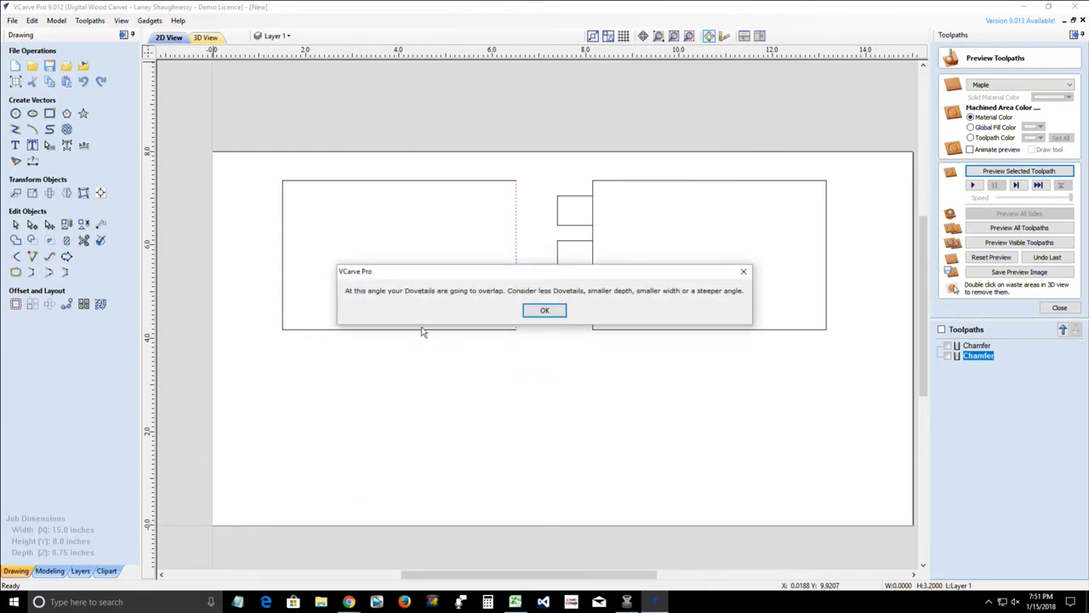
click(545, 311)
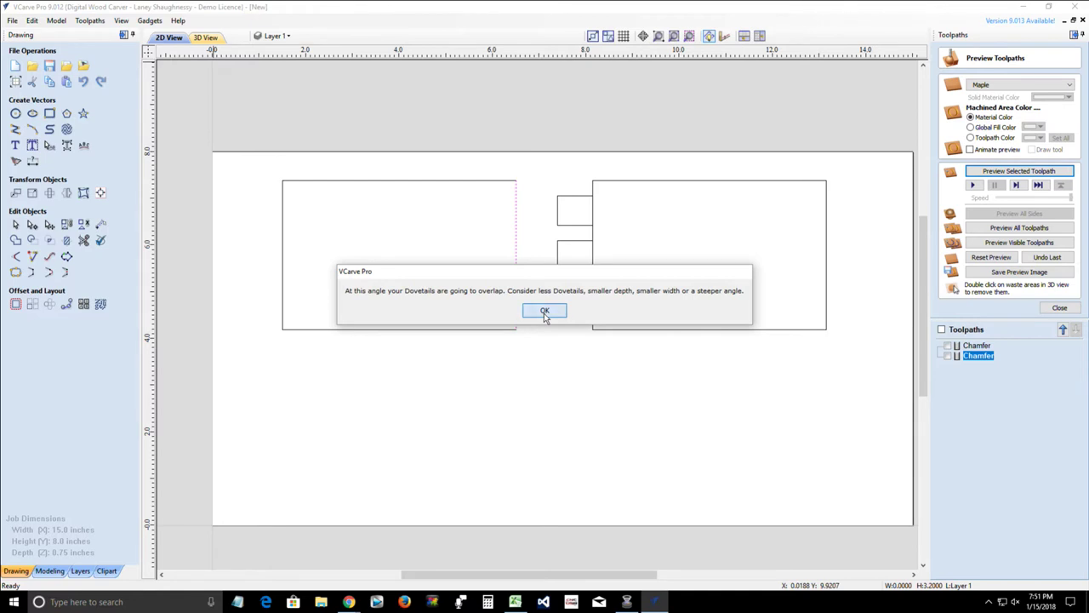
- Undo the last change and delete the three pin rectangles
click(562, 199)
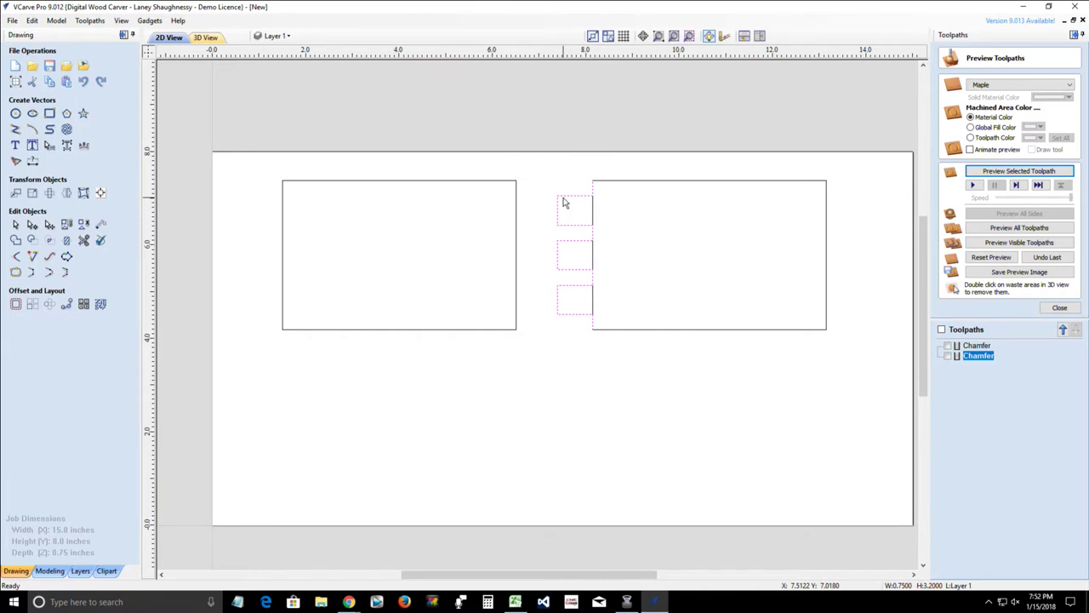
click(84, 83)
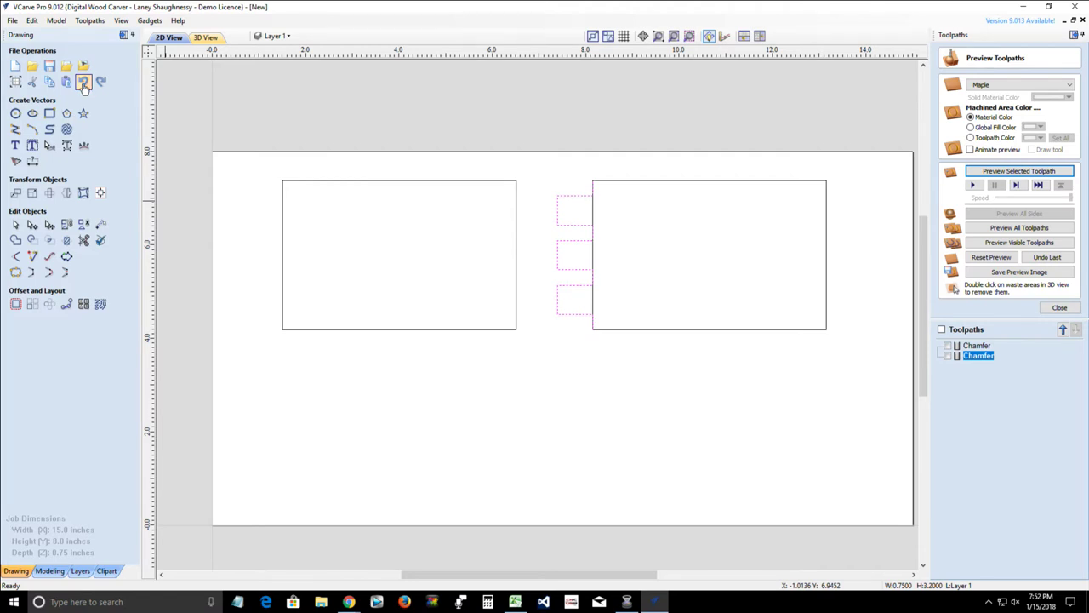
drag(593, 340, 558, 179)
key(Delete)
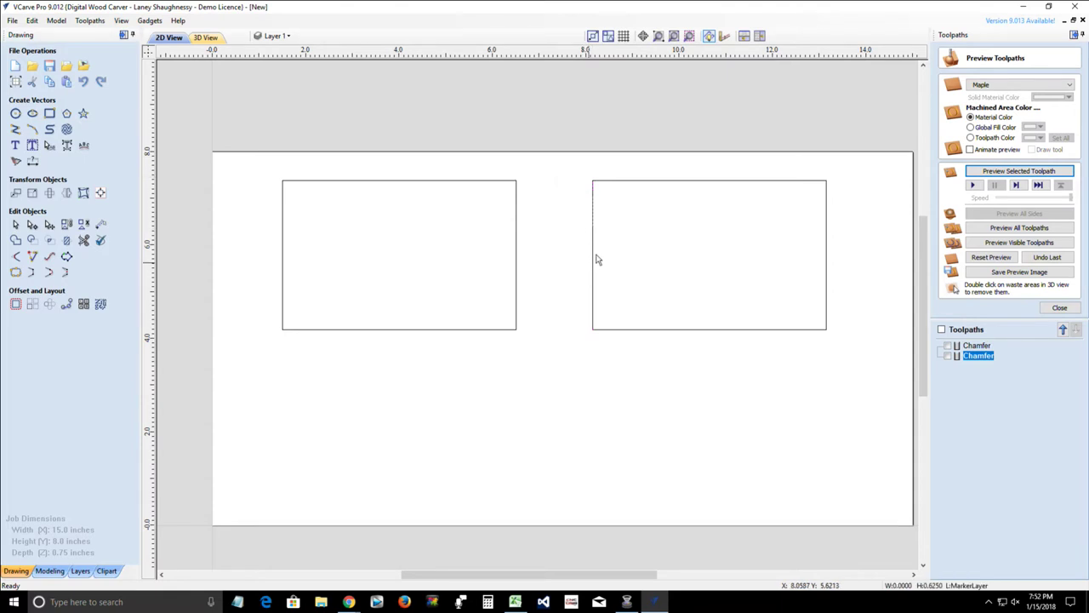
- Select the right board and drag it slightly to reposition it
drag(644, 337, 559, 355)
drag(536, 135, 624, 387)
click(594, 262)
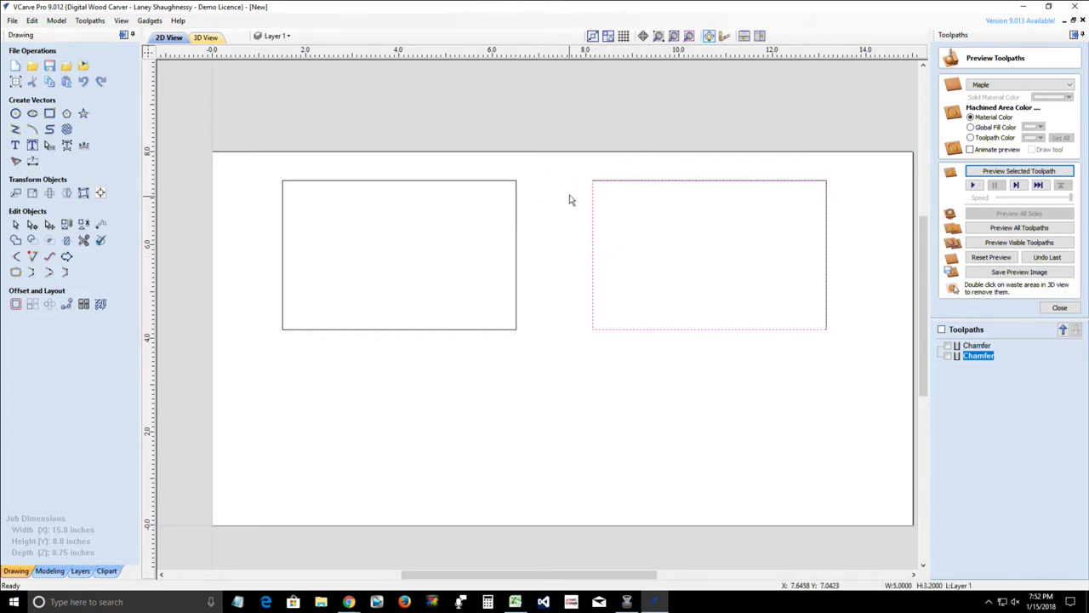
click(553, 154)
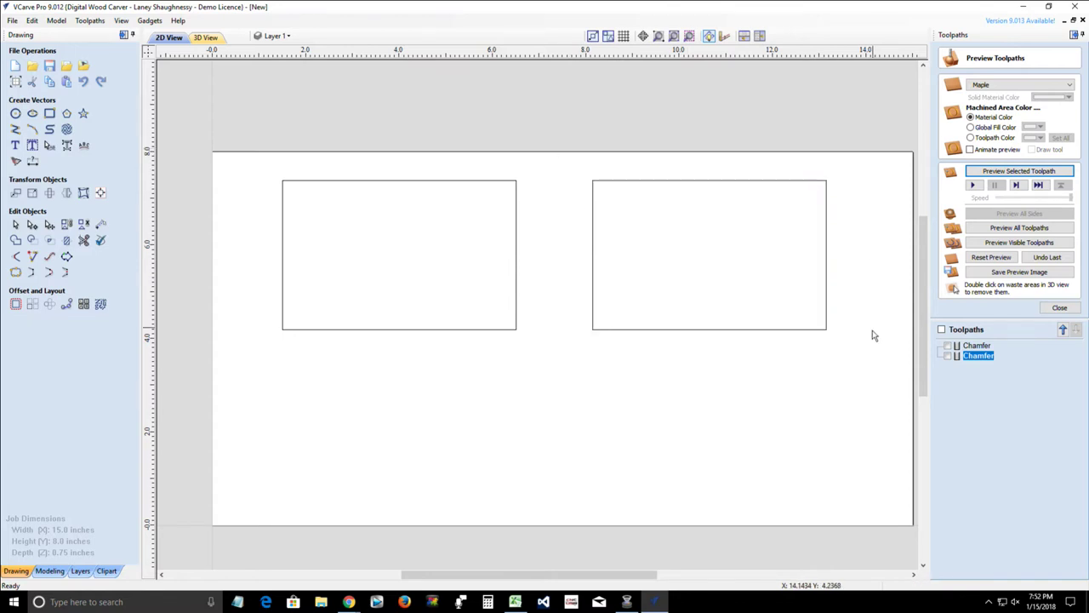
click(626, 186)
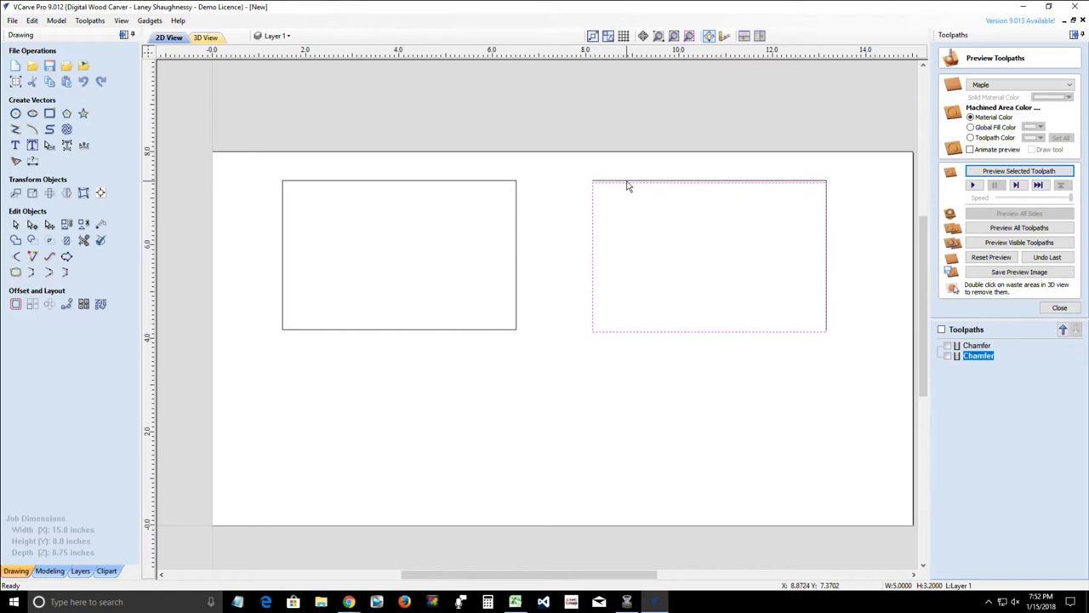
drag(627, 183, 657, 182)
click(657, 182)
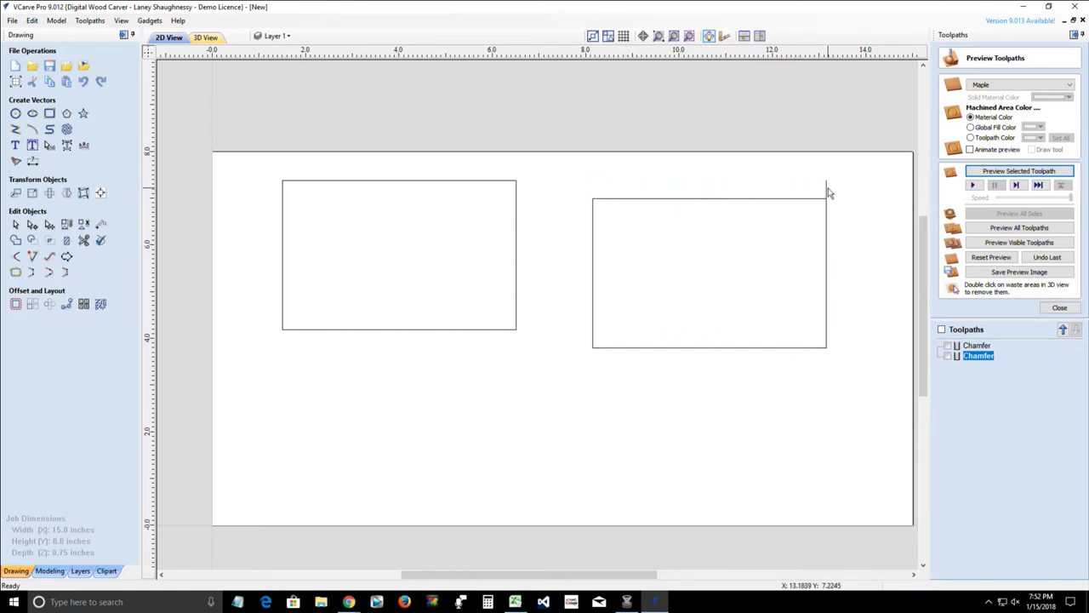
- Undo twice to remove the stray tick at the rectangle corner
scroll(638, 315, down, 1)
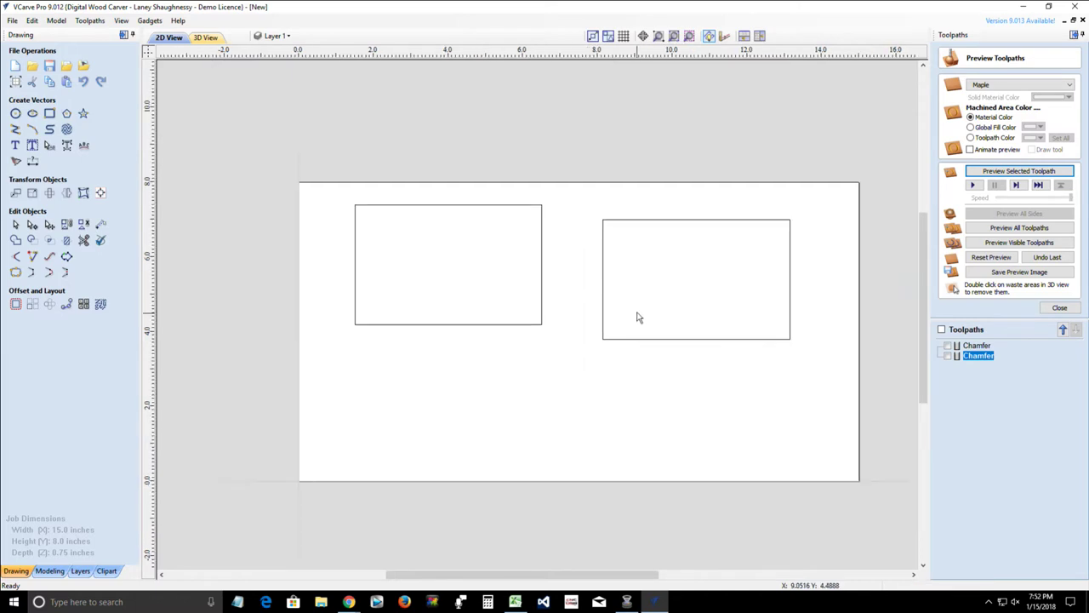
scroll(640, 316, up, 3)
scroll(638, 316, down, 3)
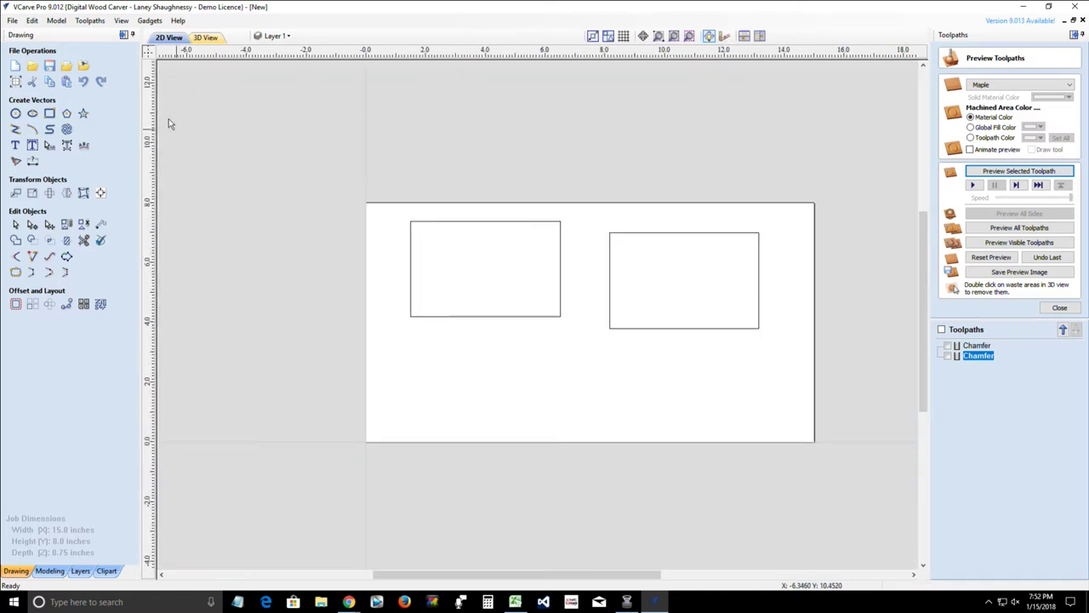
click(83, 82)
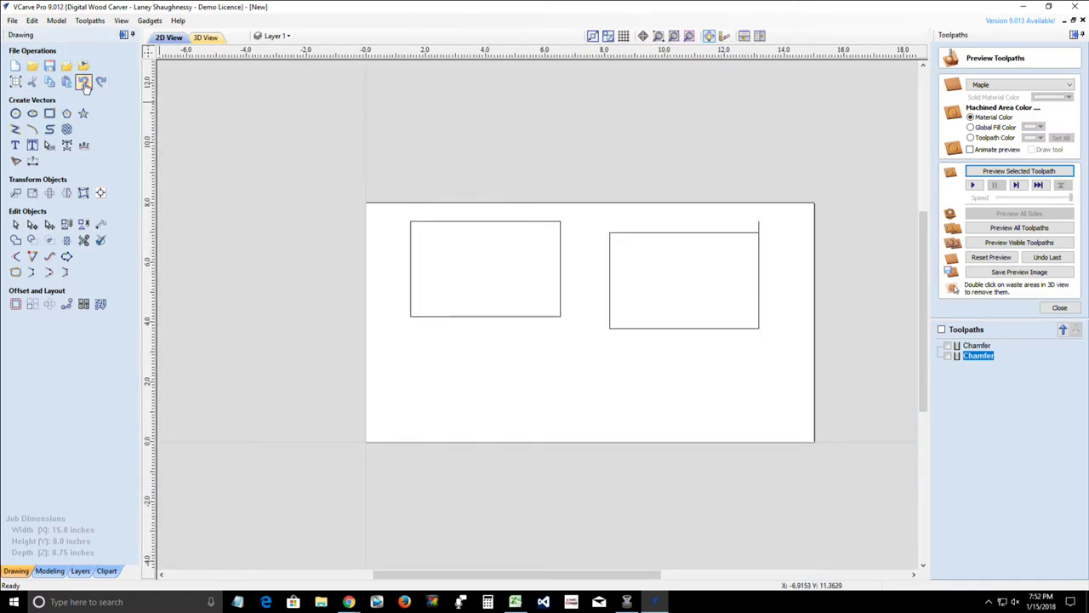
click(83, 82)
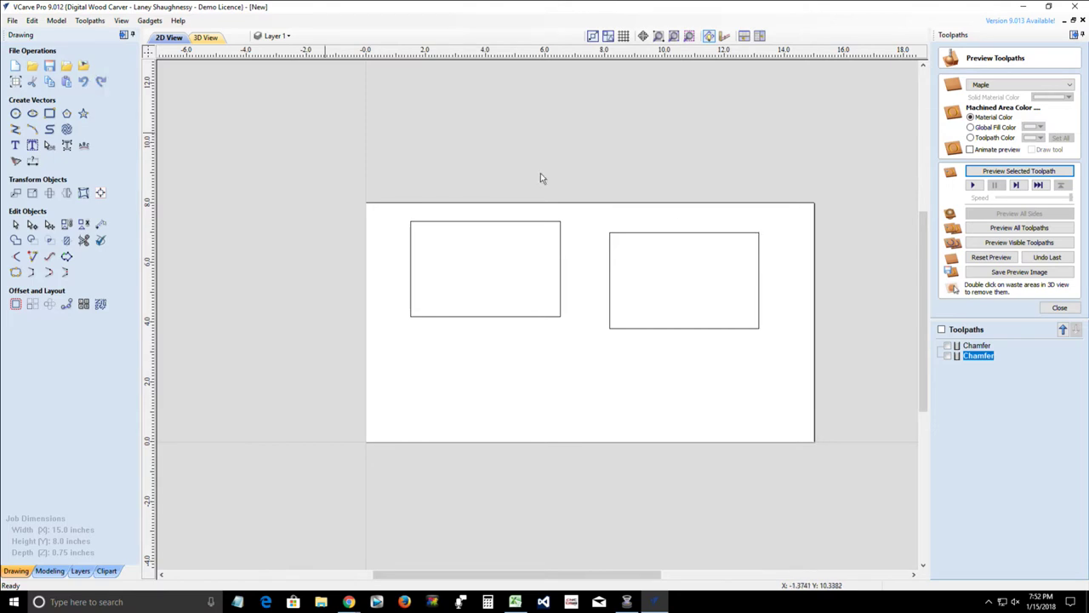
- Nudge the right rectangle up and right with the arrow keys so its top aligns with the left board
click(671, 233)
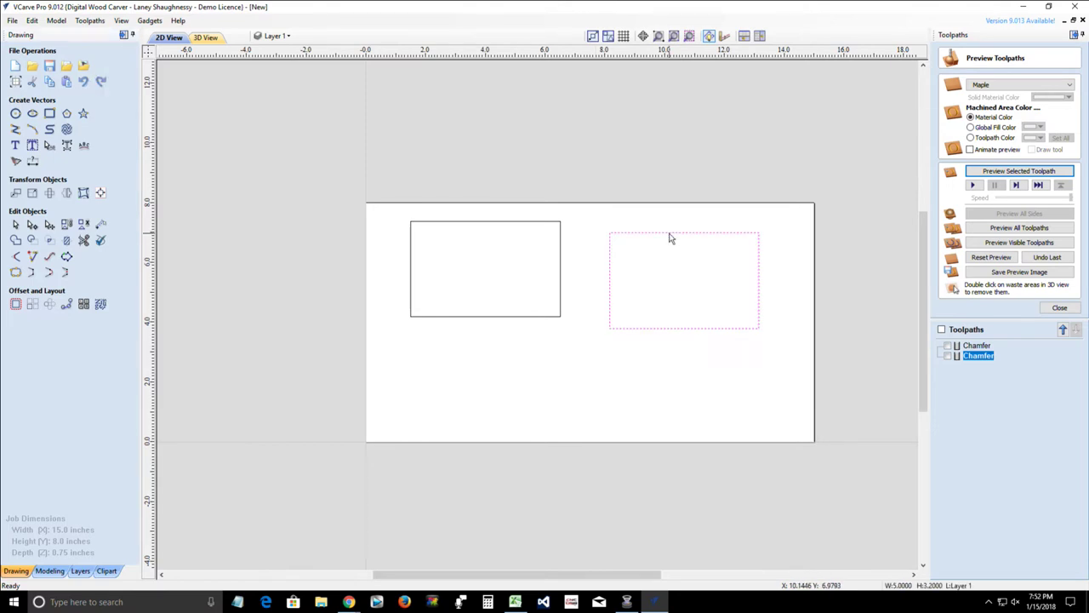
shift+click(518, 222)
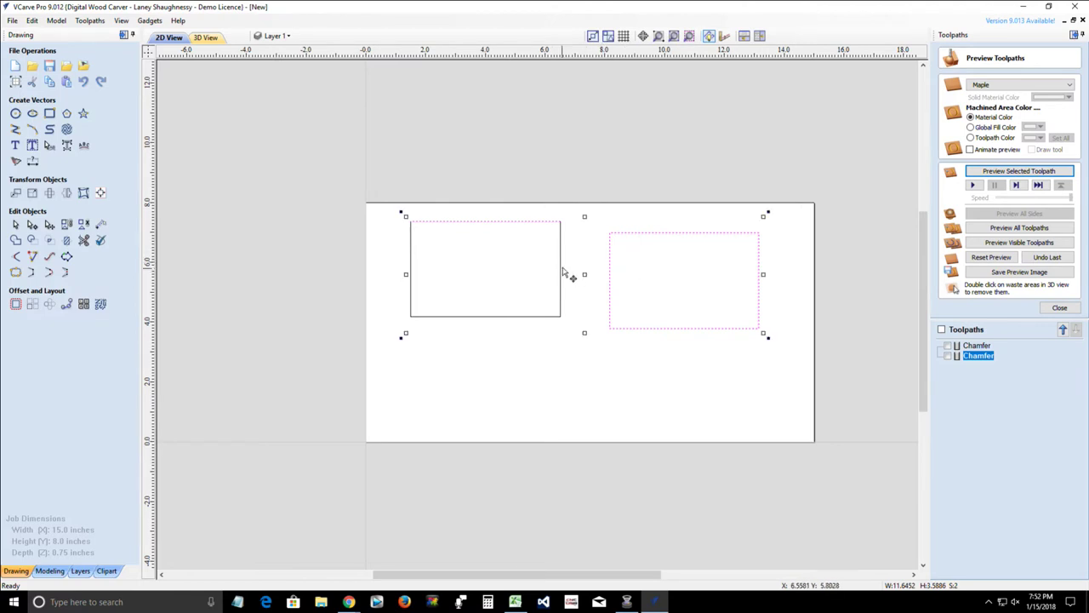
click(575, 274)
click(610, 277)
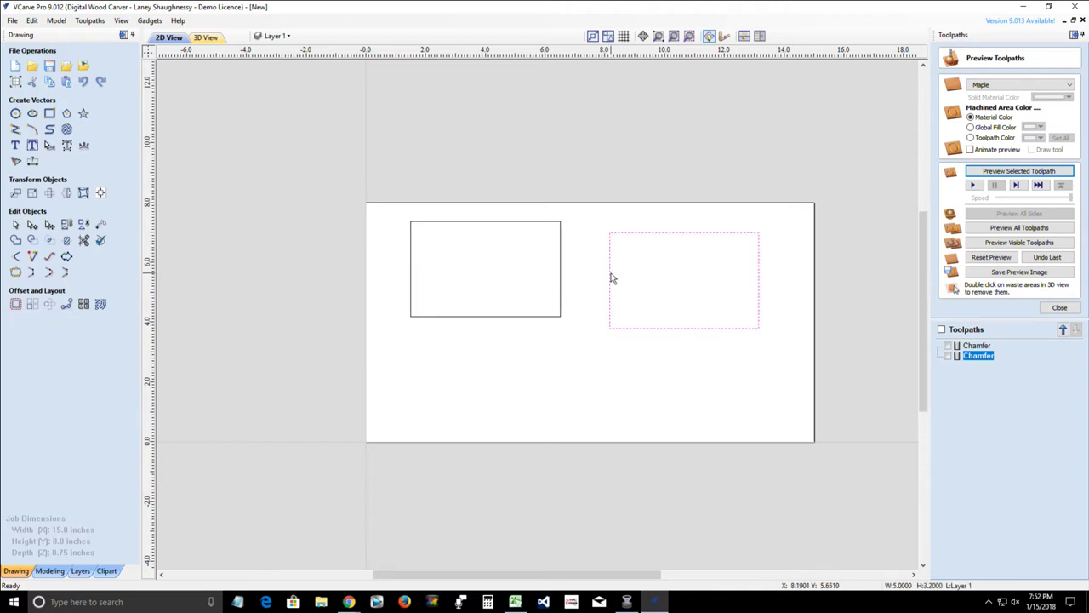
key(Up)
key(Up)
key(Right)
key(Right)
key(Up)
key(Up)
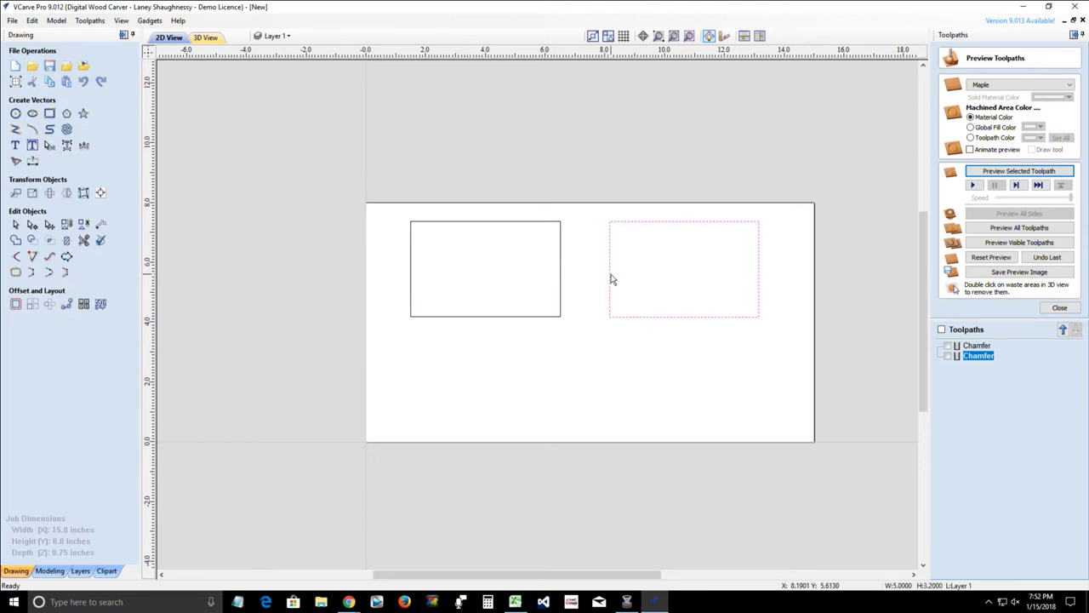
key(Right)
key(Up)
key(Right)
key(Right)
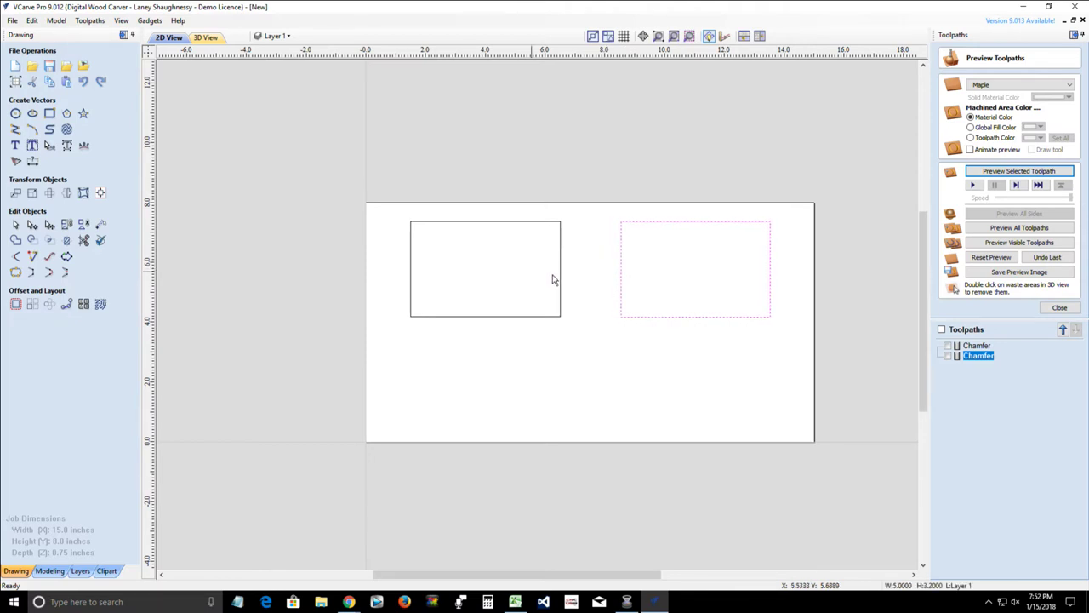
- Cut the right rectangle at all four corner nodes and select its separated 3.2-inch left edge
click(31, 226)
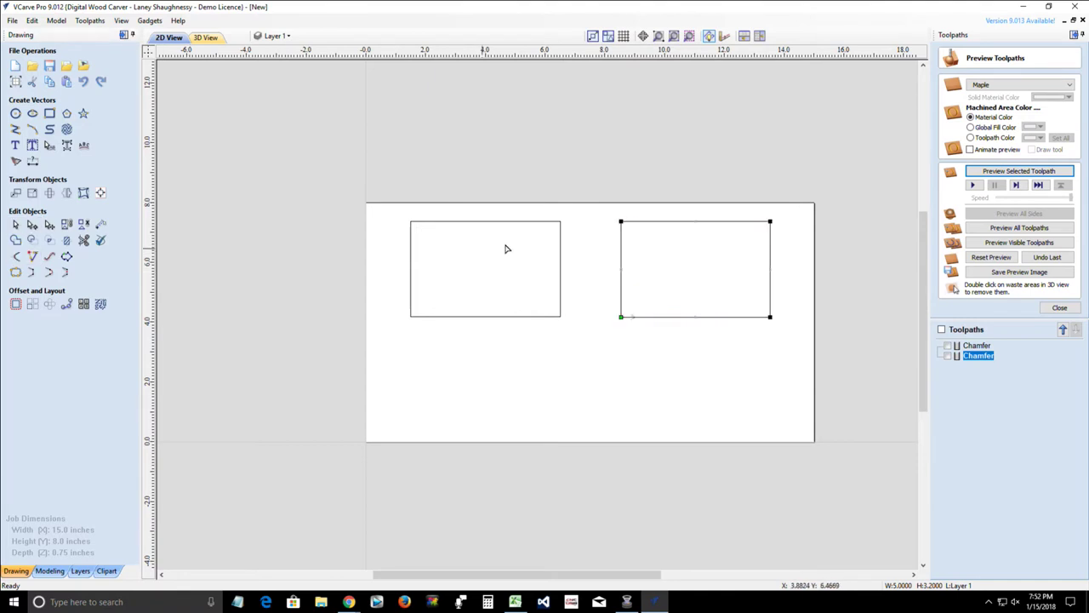
right_click(621, 223)
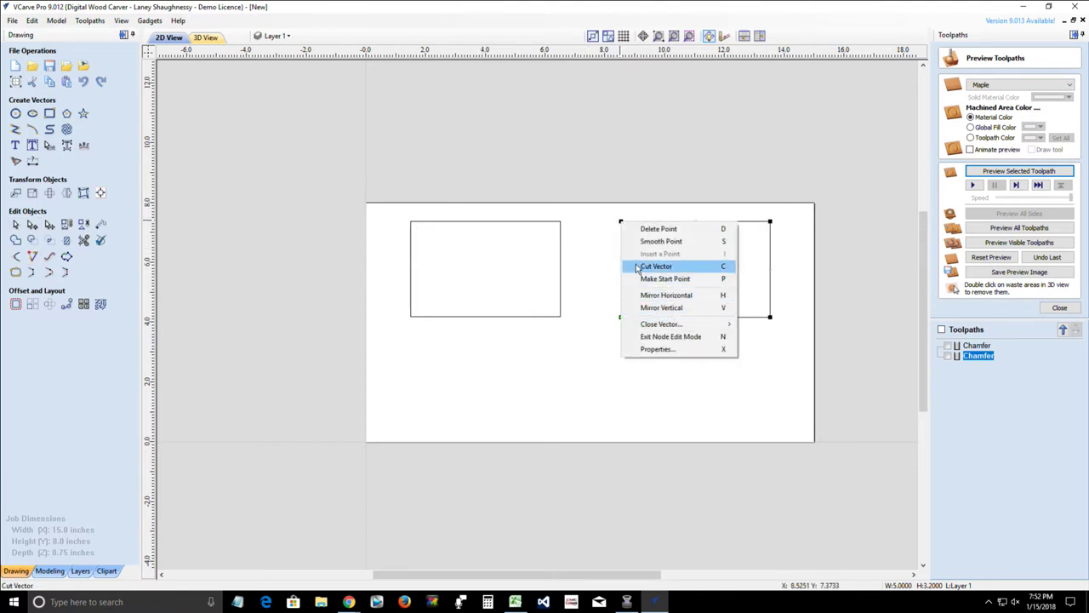
click(656, 267)
right_click(621, 316)
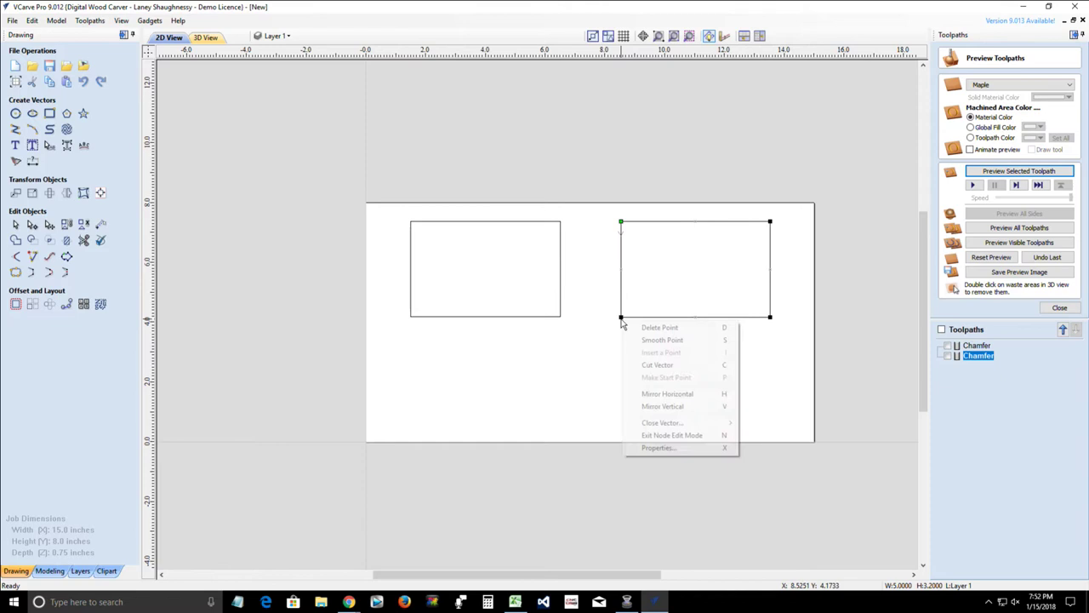
click(681, 364)
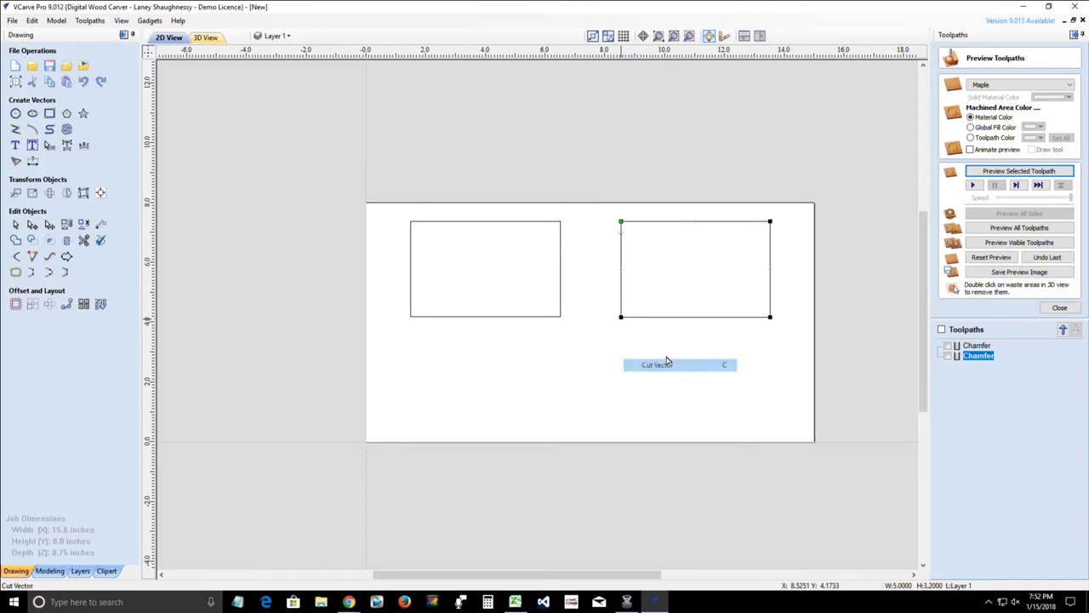
right_click(771, 317)
click(806, 362)
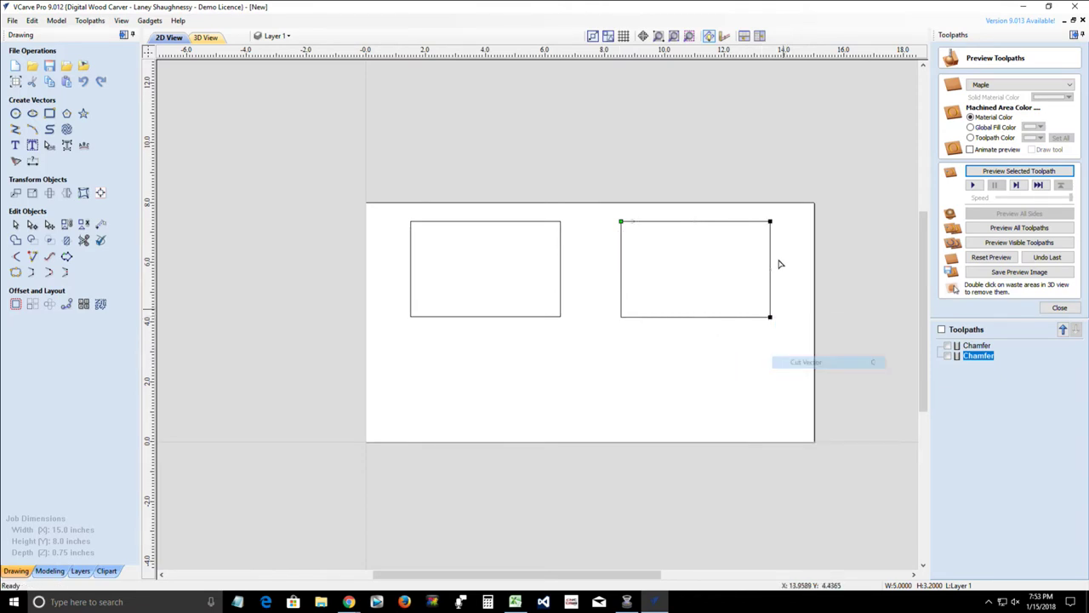
right_click(770, 222)
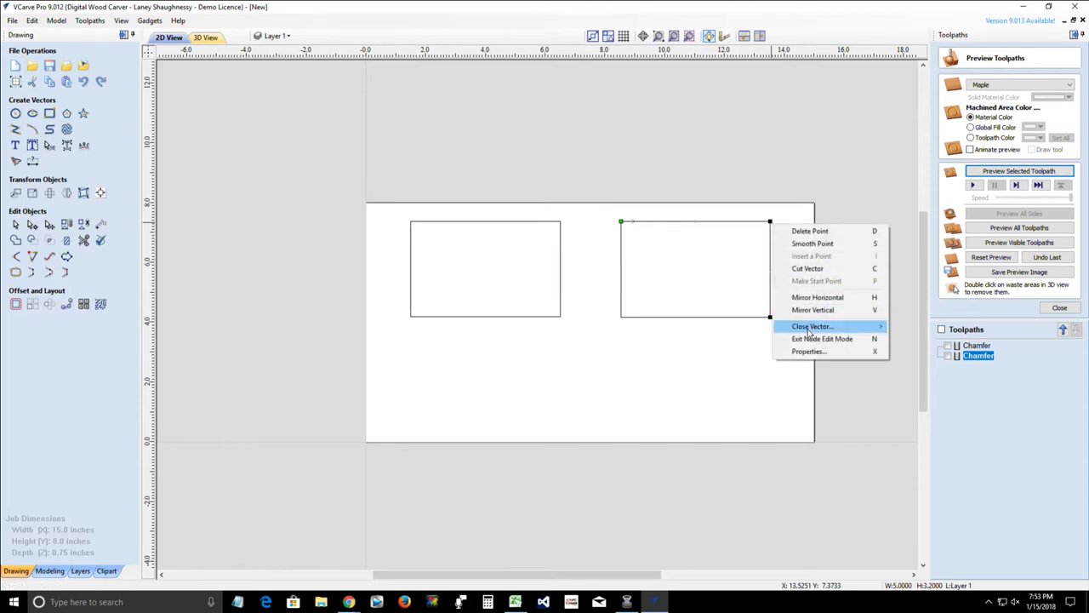
click(801, 270)
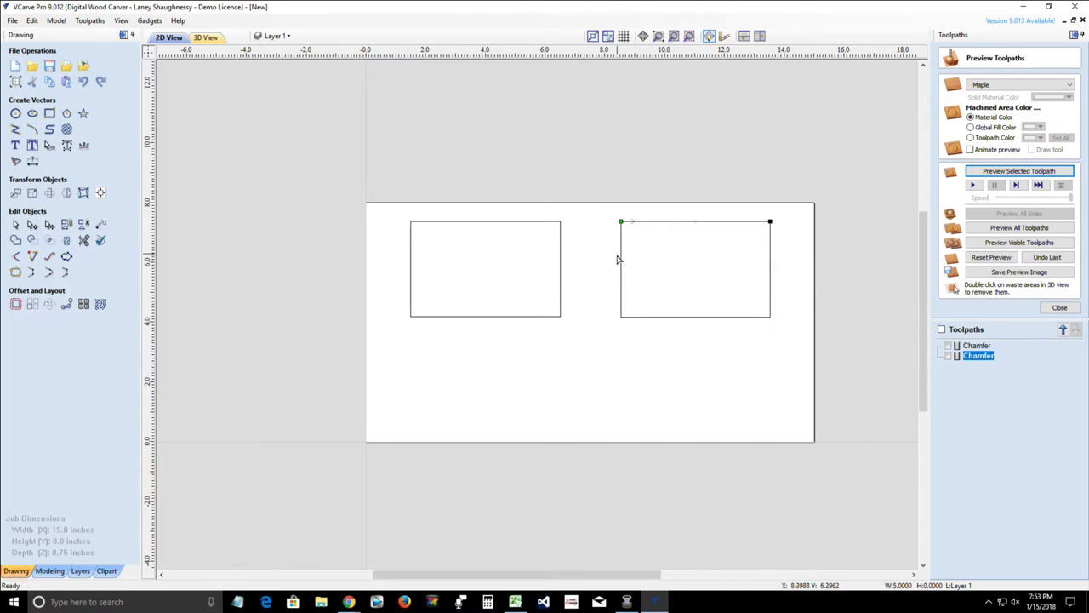
click(23, 222)
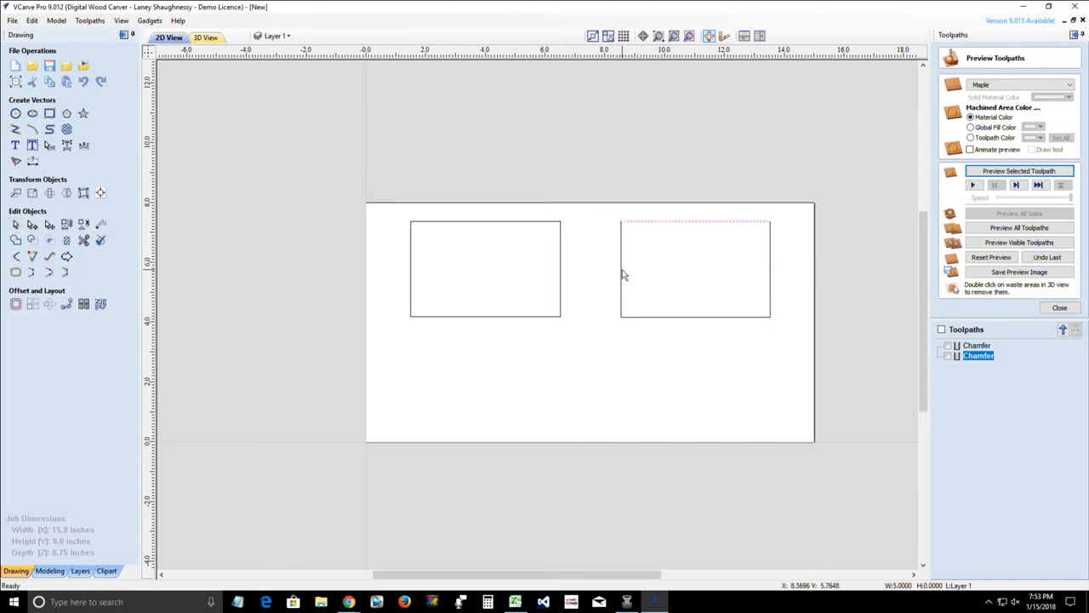
click(619, 274)
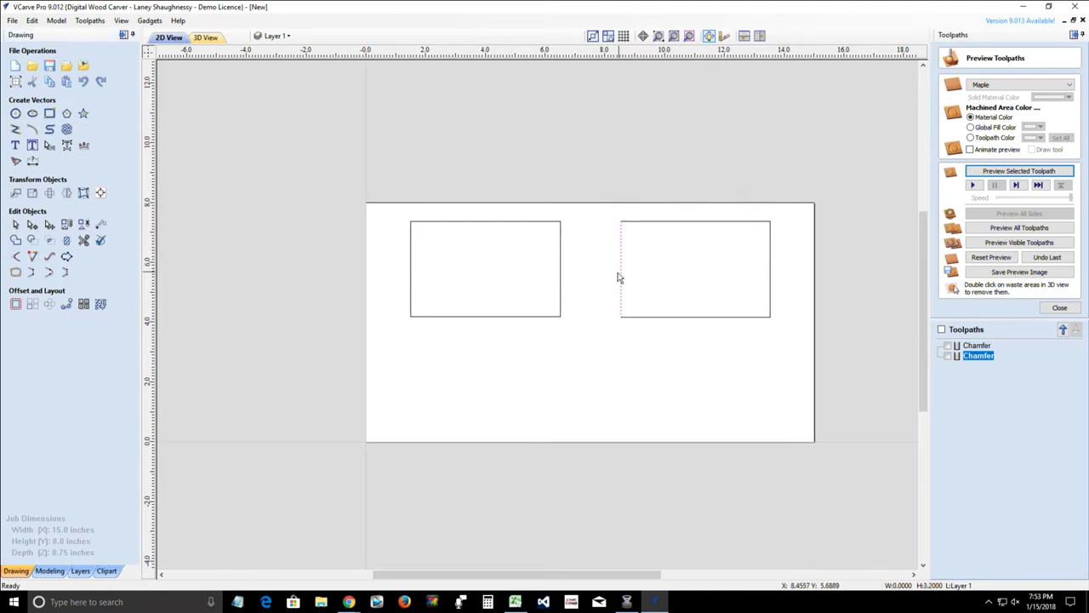
- Add pins to the right board's selected left edge with the Dovetail Pin/Tail Creator
click(150, 20)
mouse_move(180, 71)
key(Up)
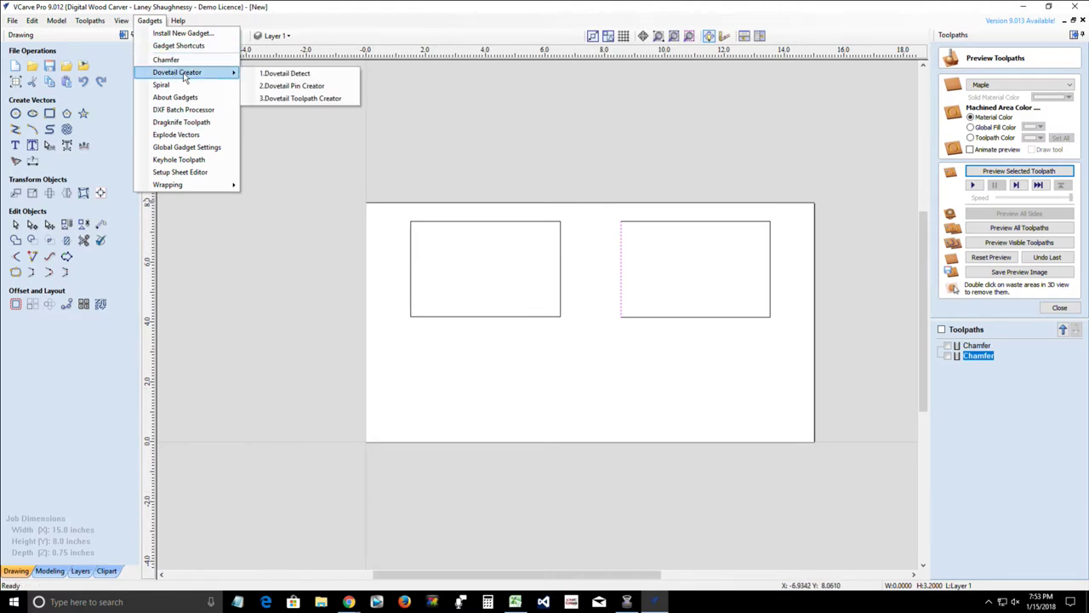
click(281, 91)
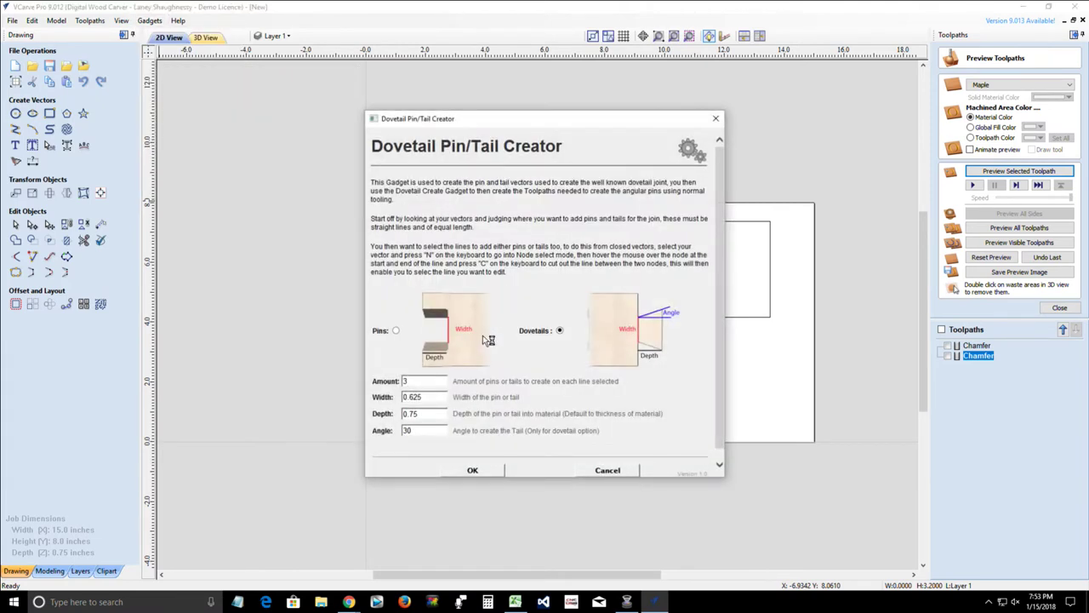
click(396, 331)
click(473, 470)
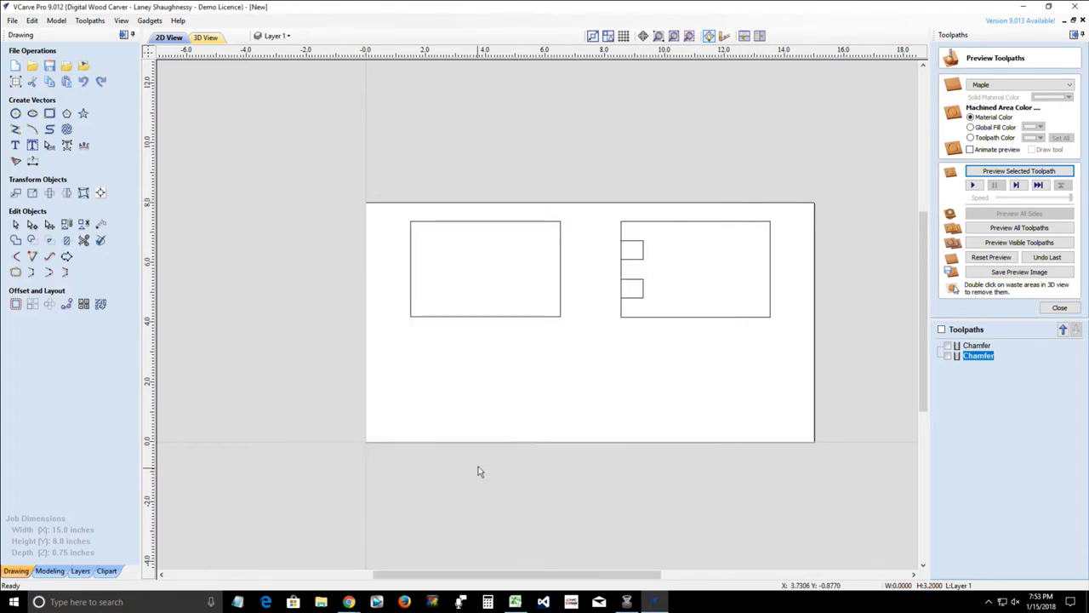
- Attempt dovetails on the left board's right edge, dismiss the overlap warning, and select all vectors
click(561, 273)
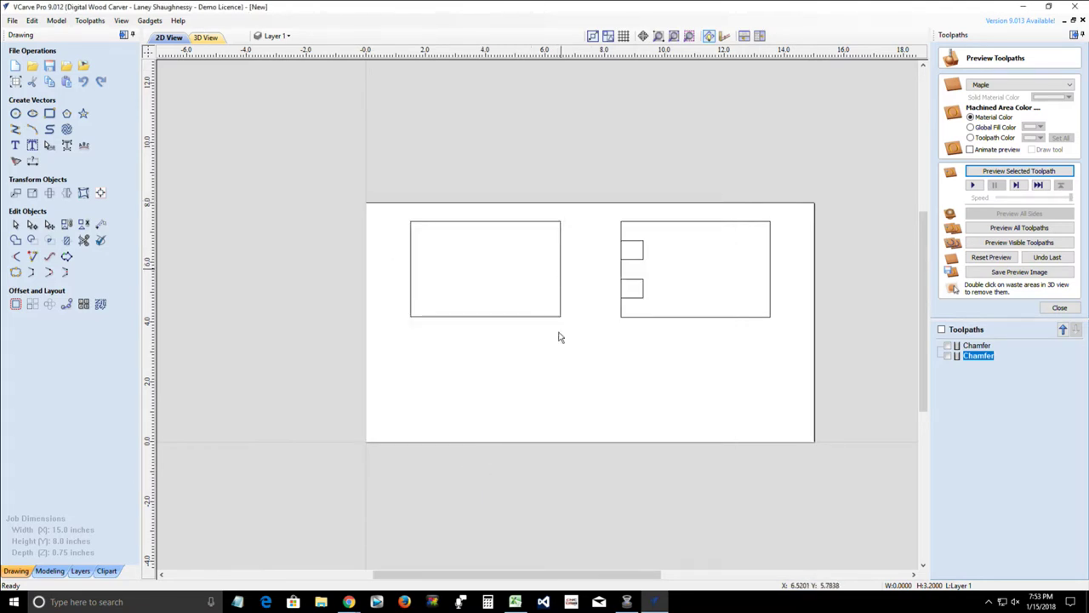
click(150, 21)
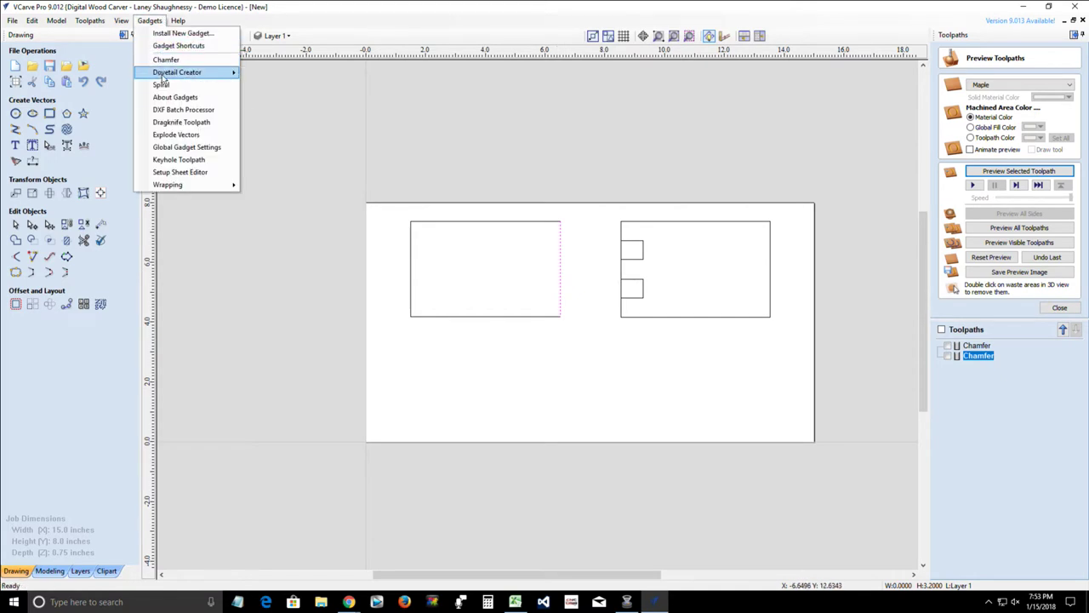
click(281, 83)
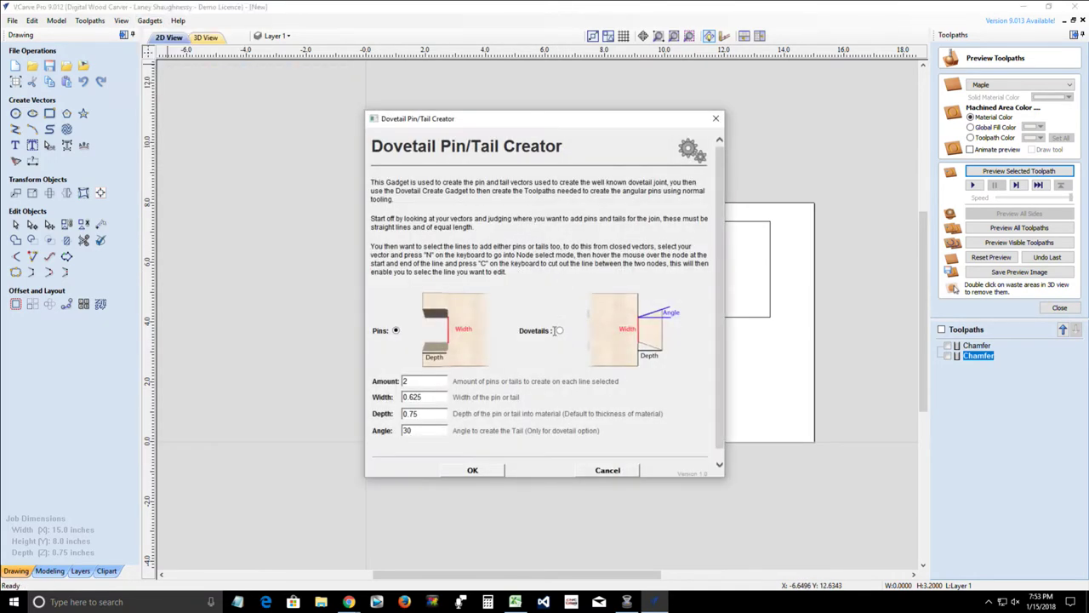
click(560, 331)
click(470, 470)
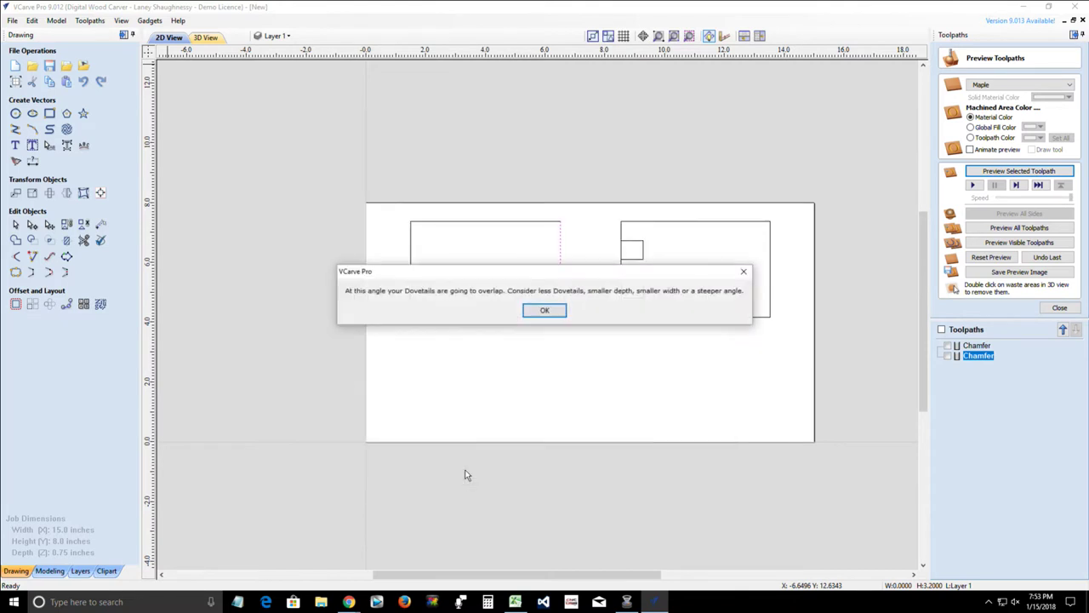
click(543, 312)
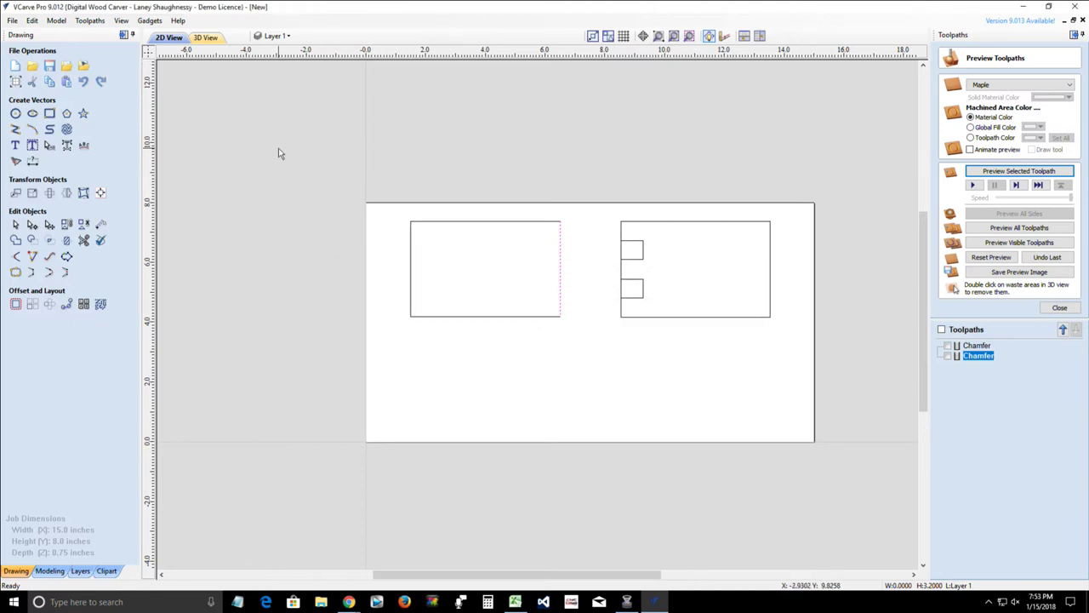
mouse_move(353, 185)
mouse_down()
mouse_move(532, 189)
mouse_move(844, 424)
mouse_up()
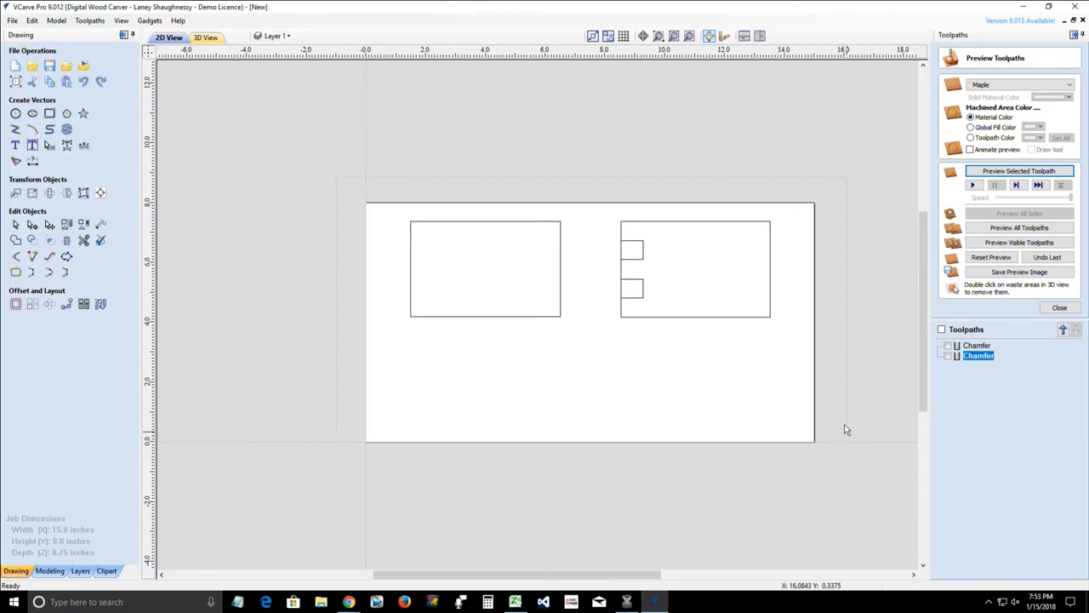
- Delete everything, draw a 5.9 × 8 inch rectangle at the top-left, and place a copy on the right
key(Delete)
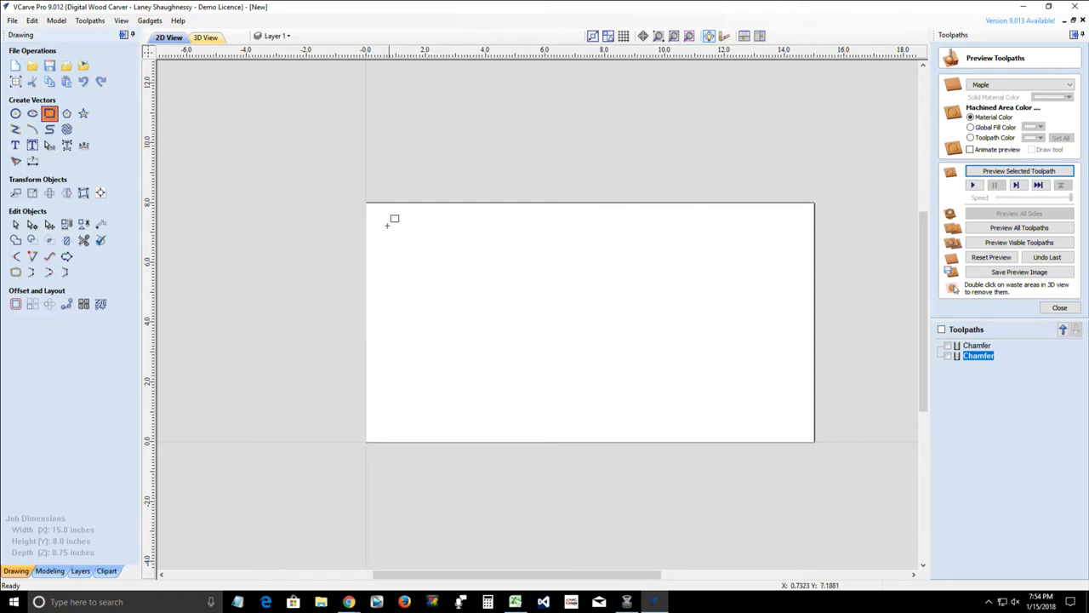
mouse_move(366, 204)
mouse_down()
mouse_move(634, 423)
mouse_move(628, 443)
mouse_move(543, 438)
mouse_up()
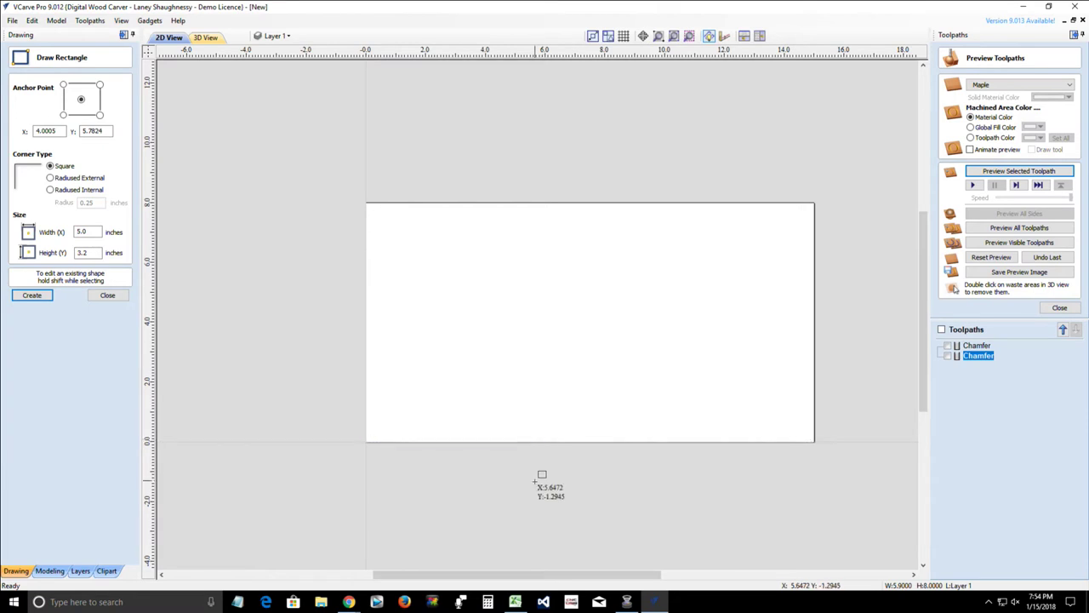
click(107, 295)
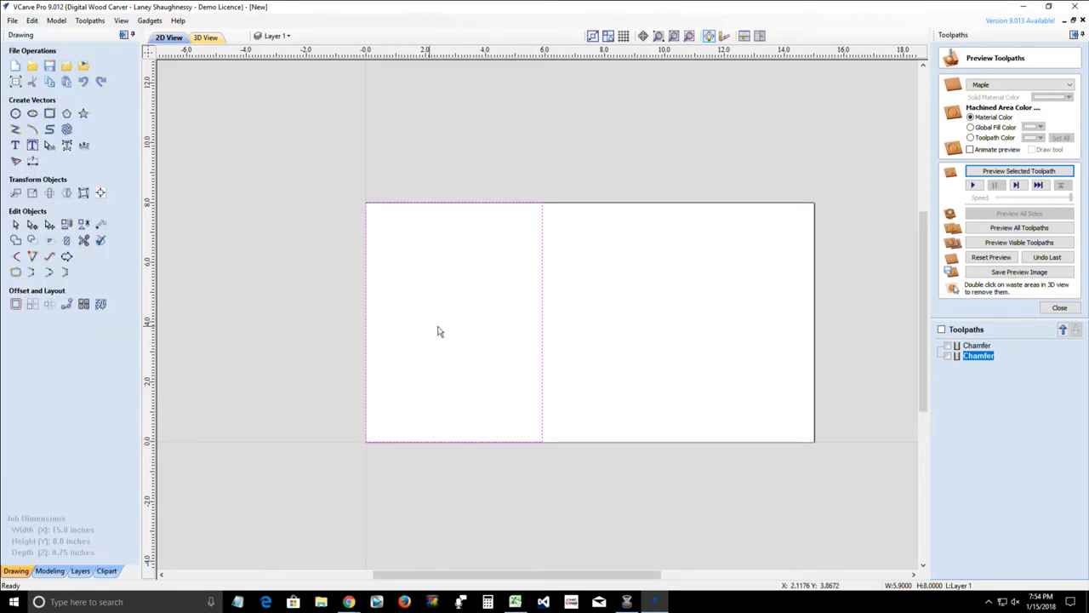
click(542, 330)
drag(455, 320, 713, 318)
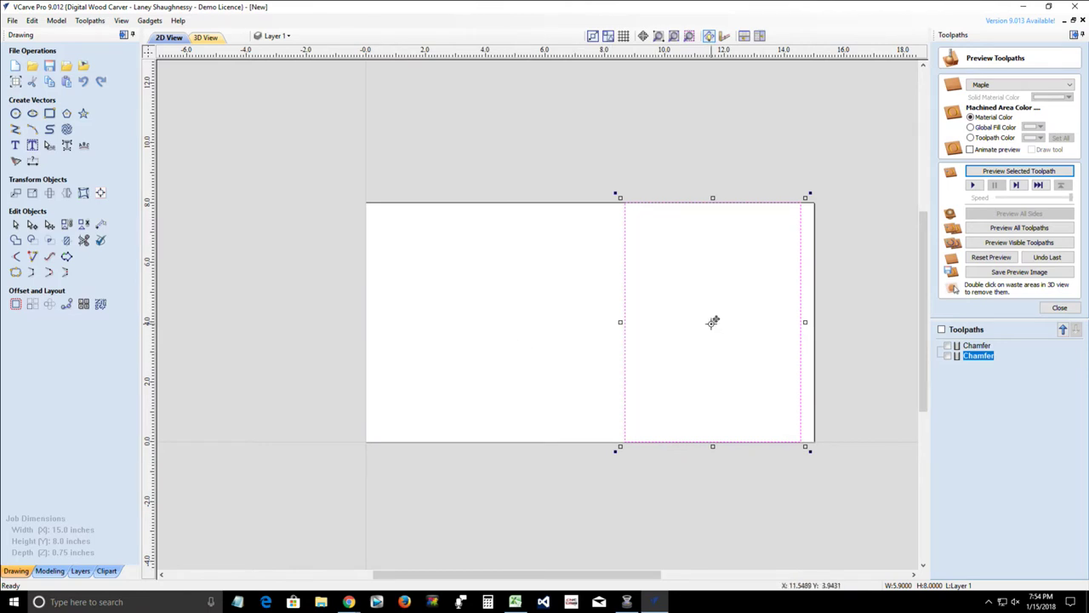
drag(712, 321, 457, 322)
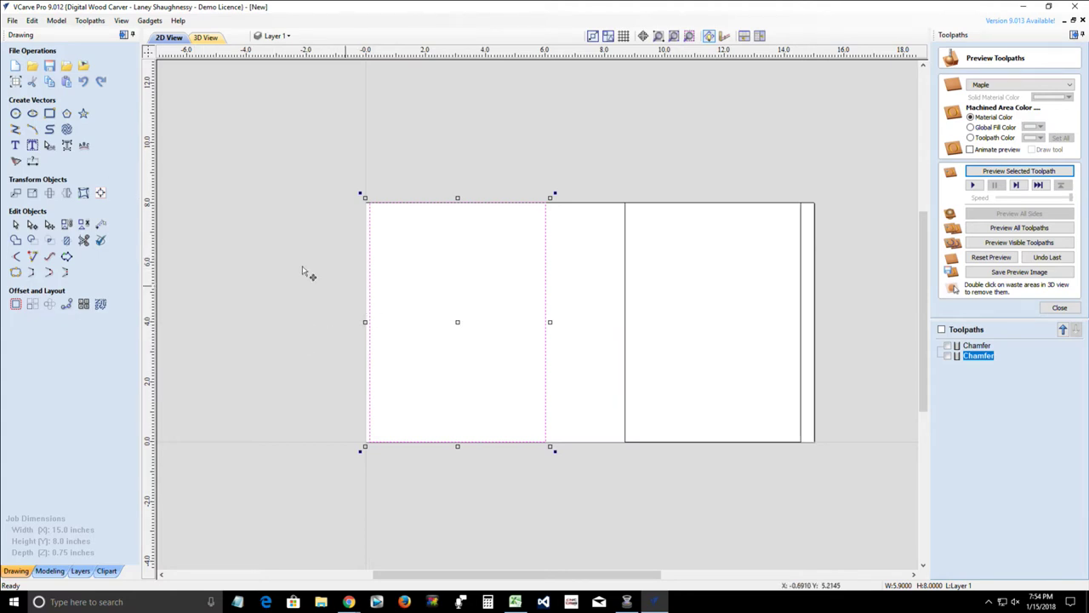
- Cut the left board's outline at its four corner nodes with Cut Vector
click(33, 224)
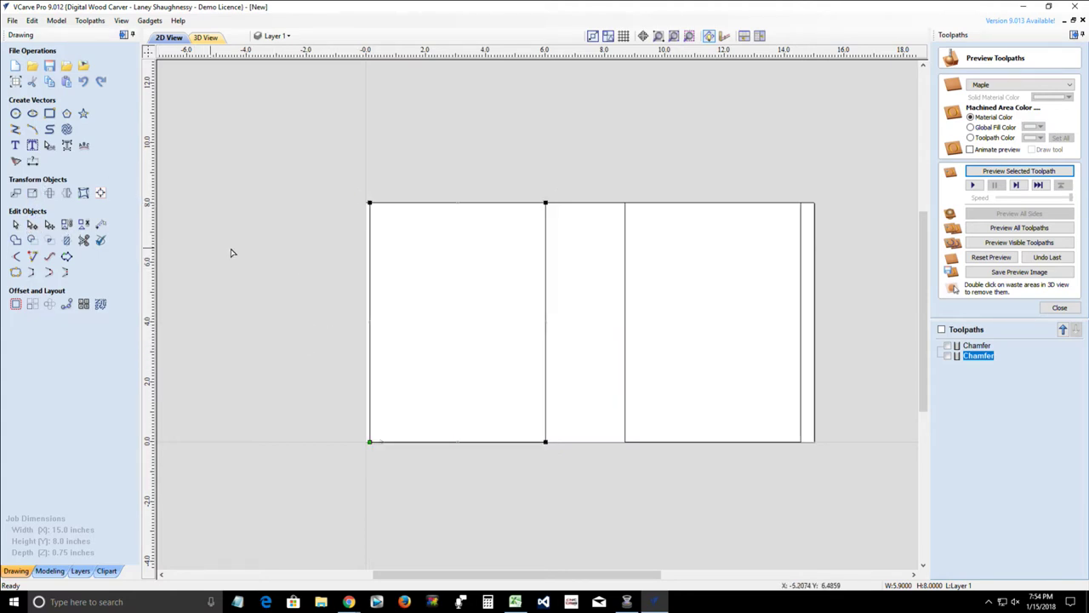
right_click(371, 204)
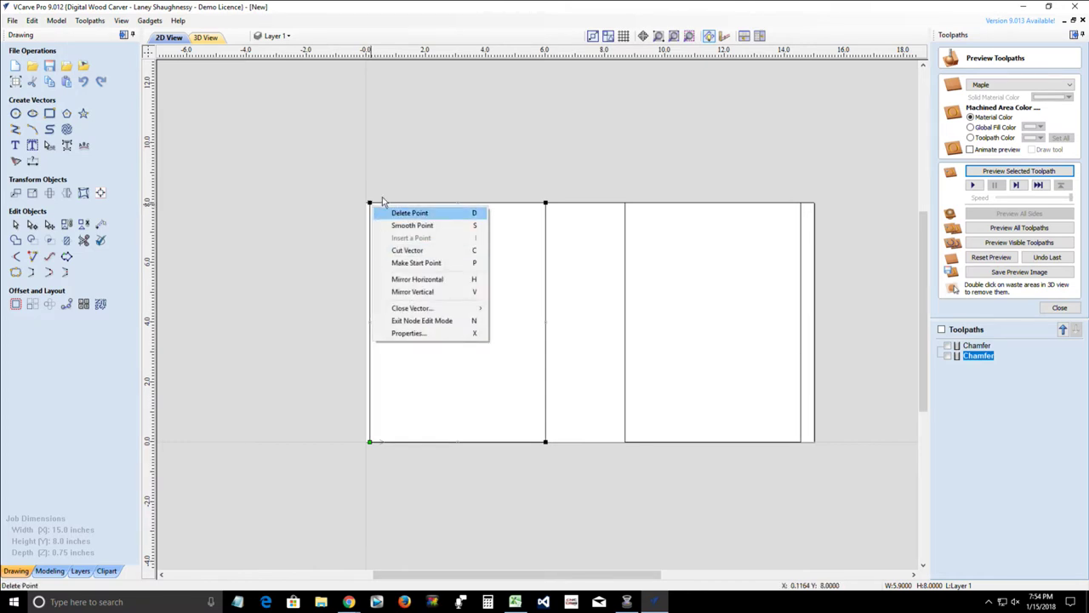
click(400, 250)
right_click(371, 442)
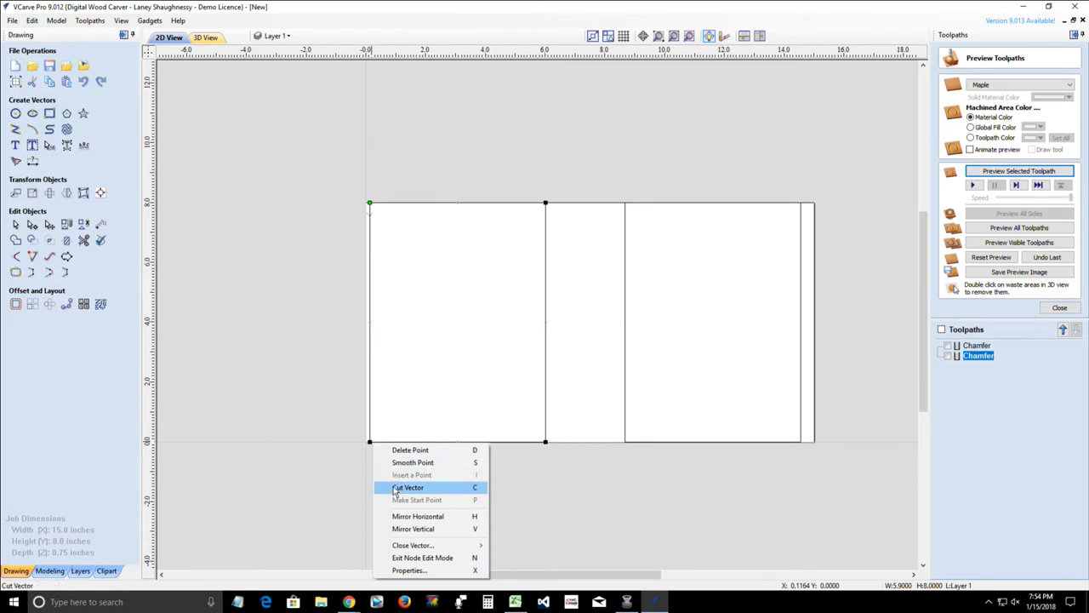
click(396, 489)
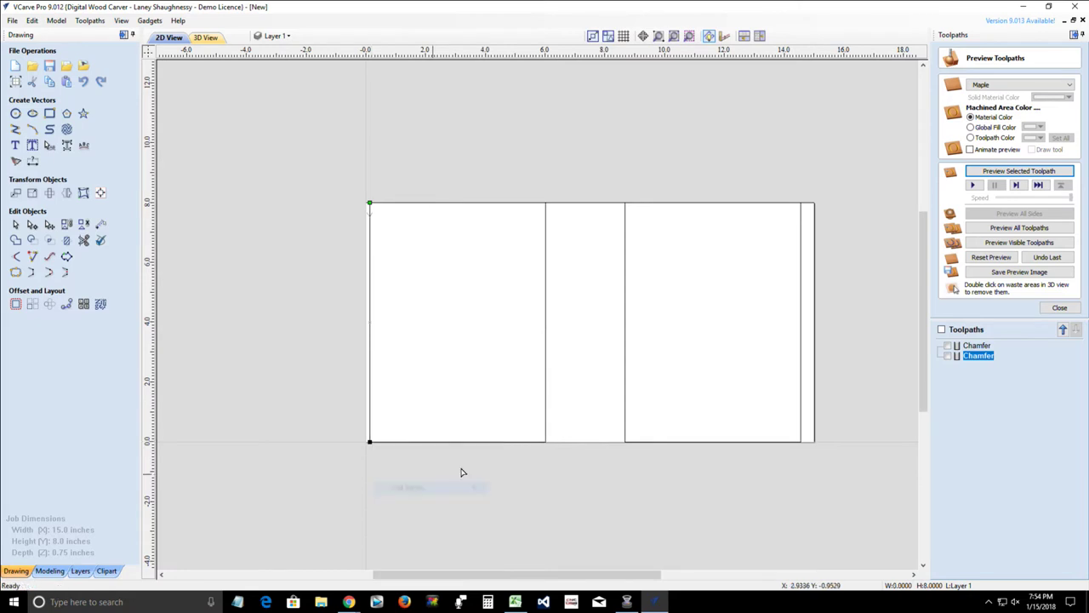
click(543, 442)
right_click(546, 442)
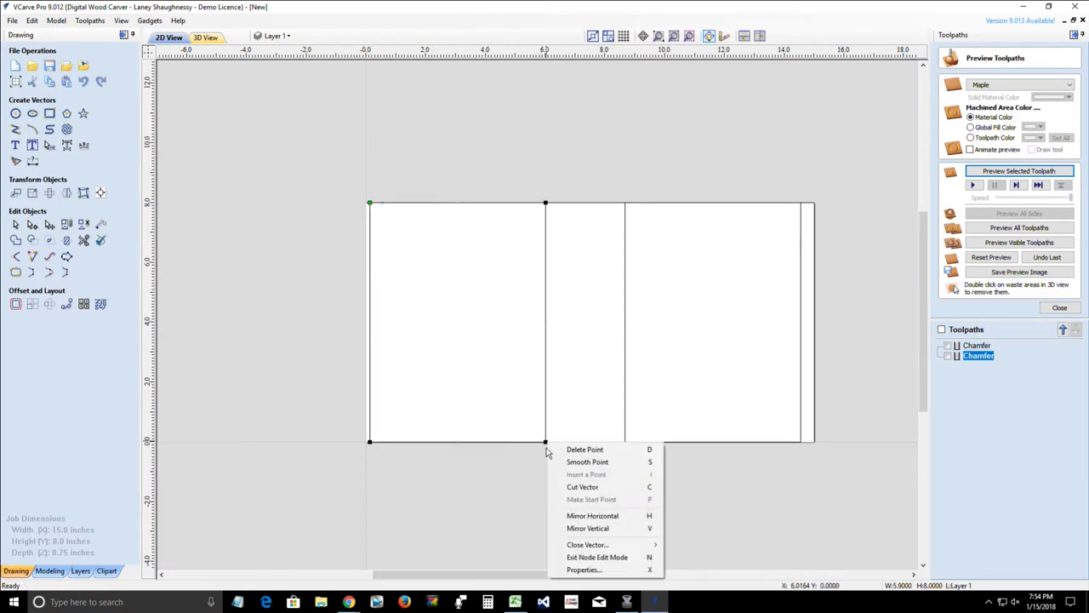
click(584, 486)
right_click(545, 203)
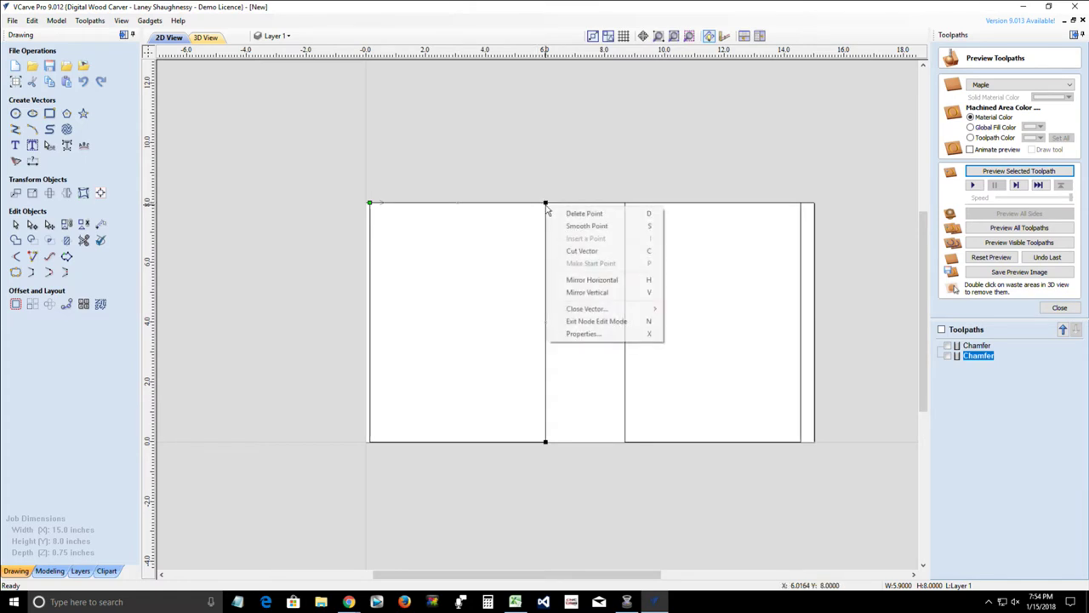
click(562, 251)
- Cut the right board's outline at its four corners, then select its separated inner left edge
click(626, 204)
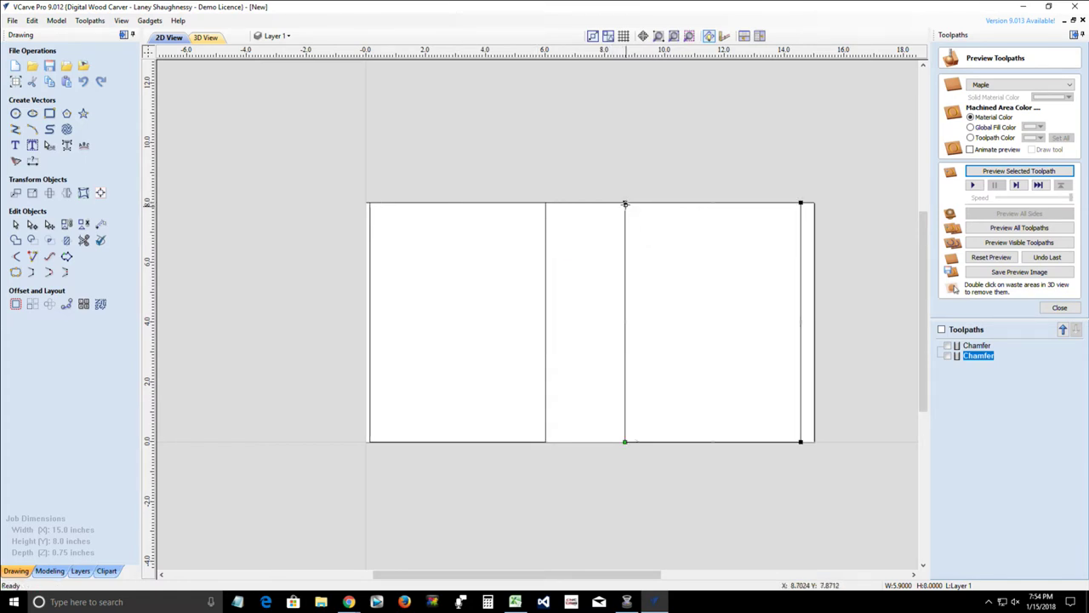
right_click(625, 203)
click(640, 248)
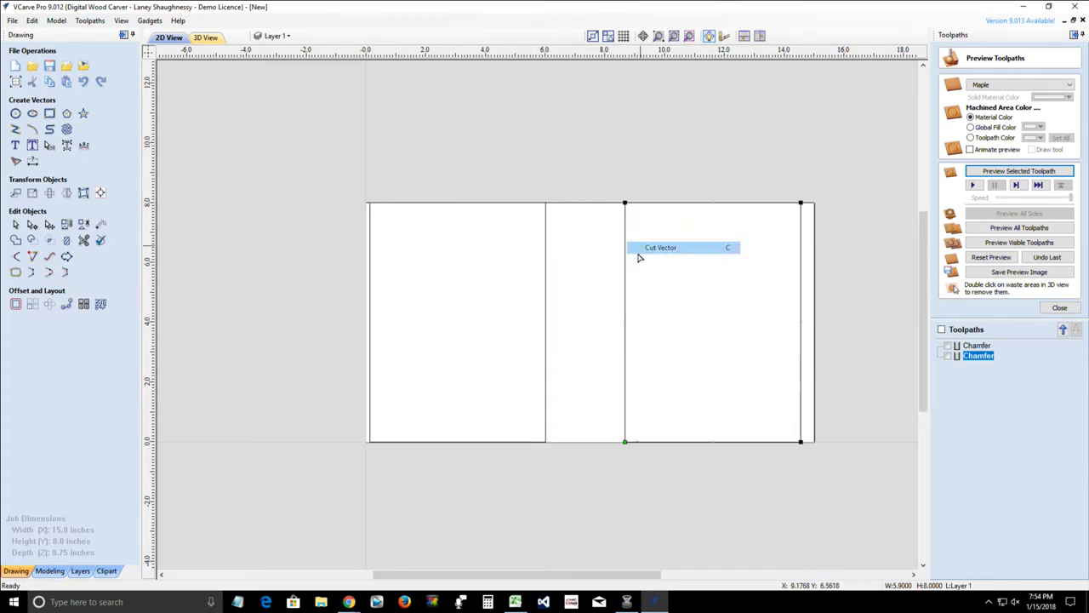
right_click(625, 443)
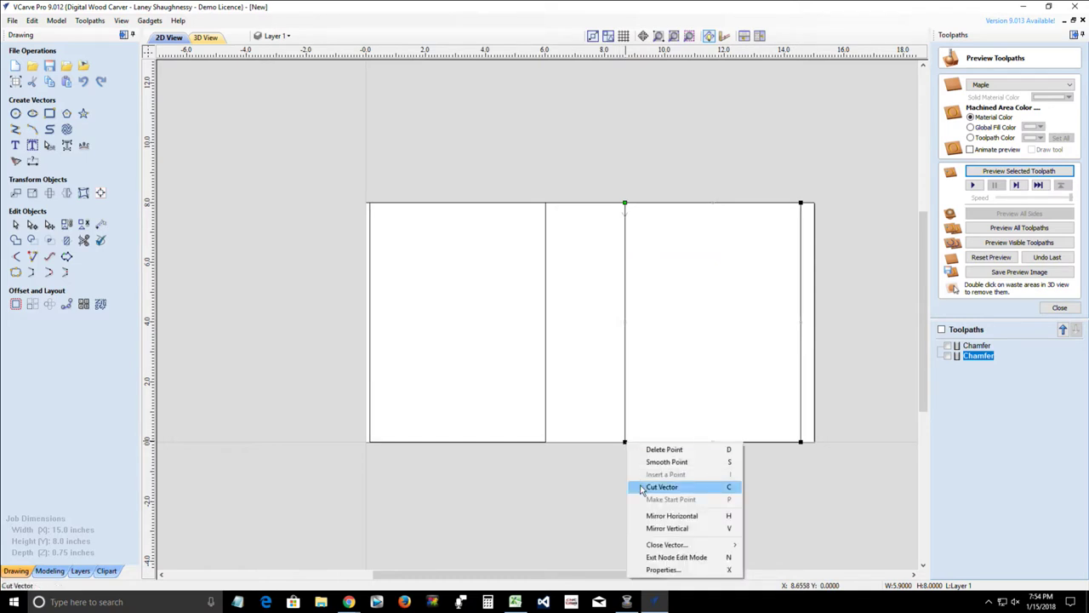
click(644, 487)
click(801, 442)
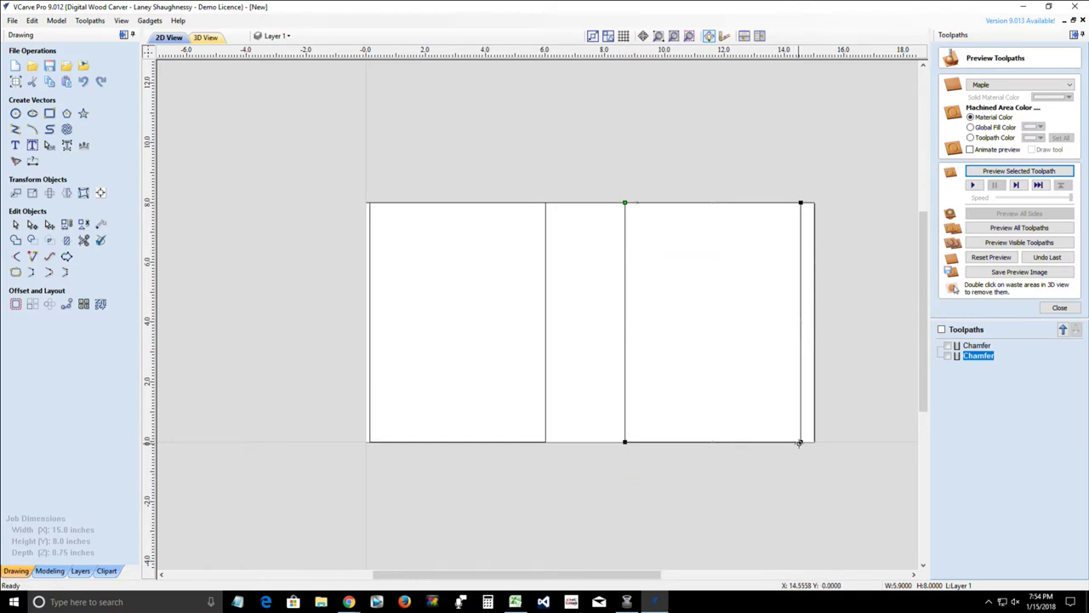
right_click(801, 443)
click(821, 489)
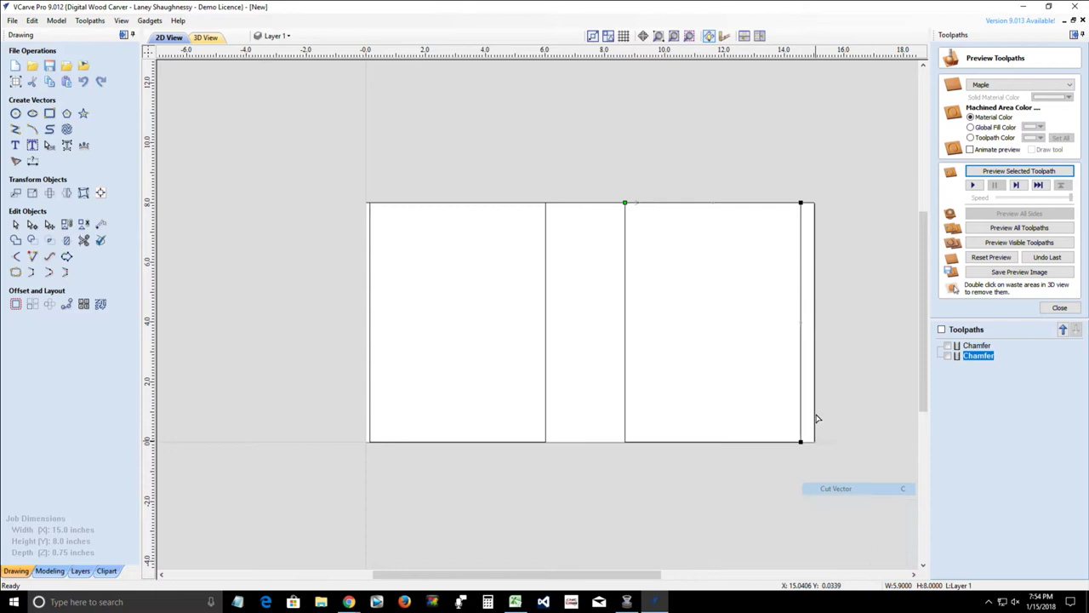
right_click(801, 204)
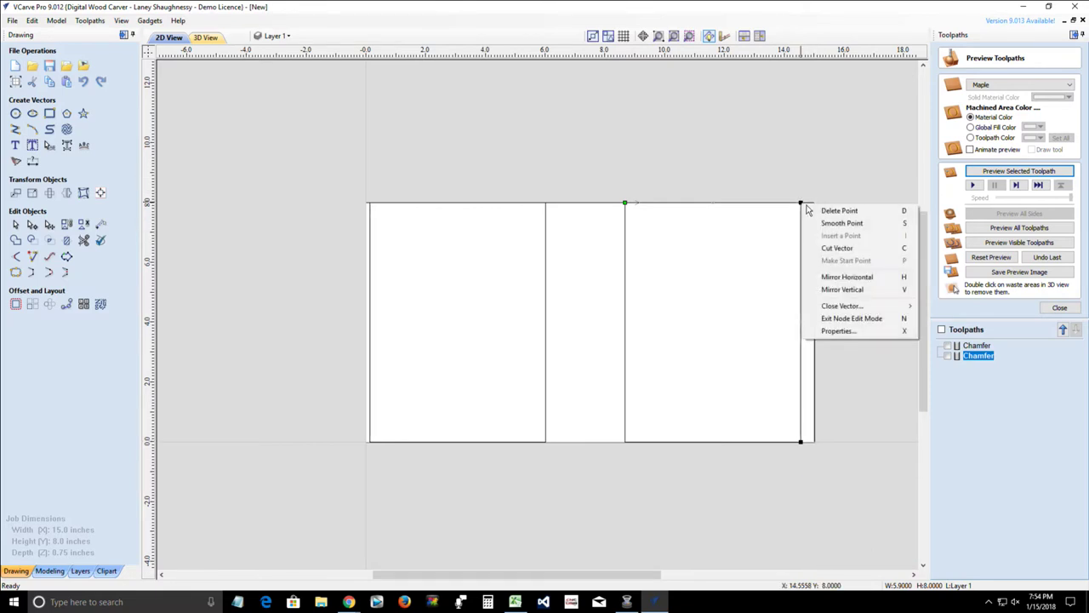
click(835, 246)
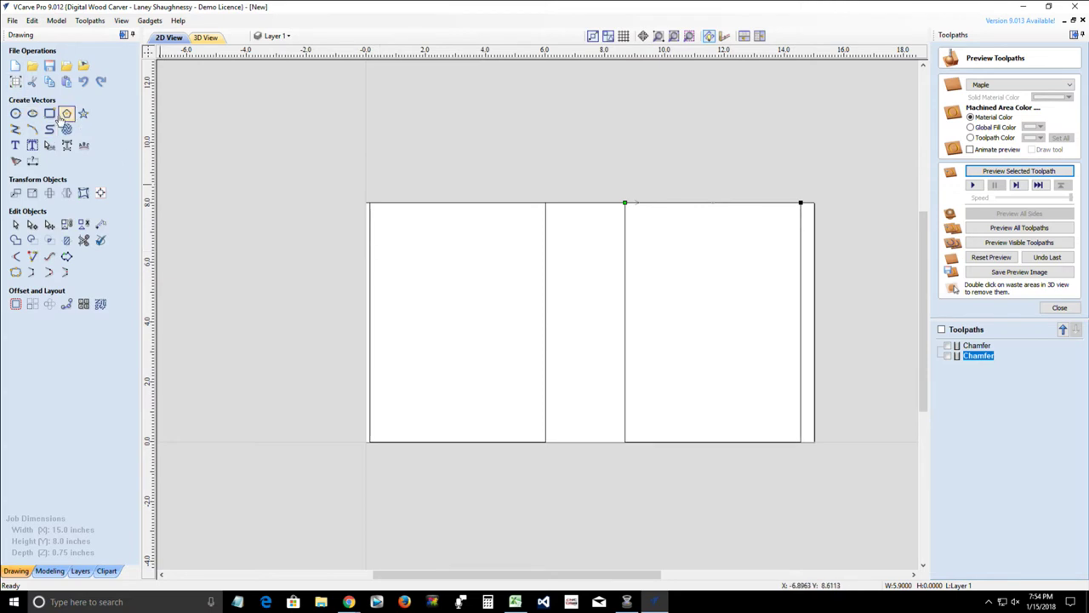
click(16, 225)
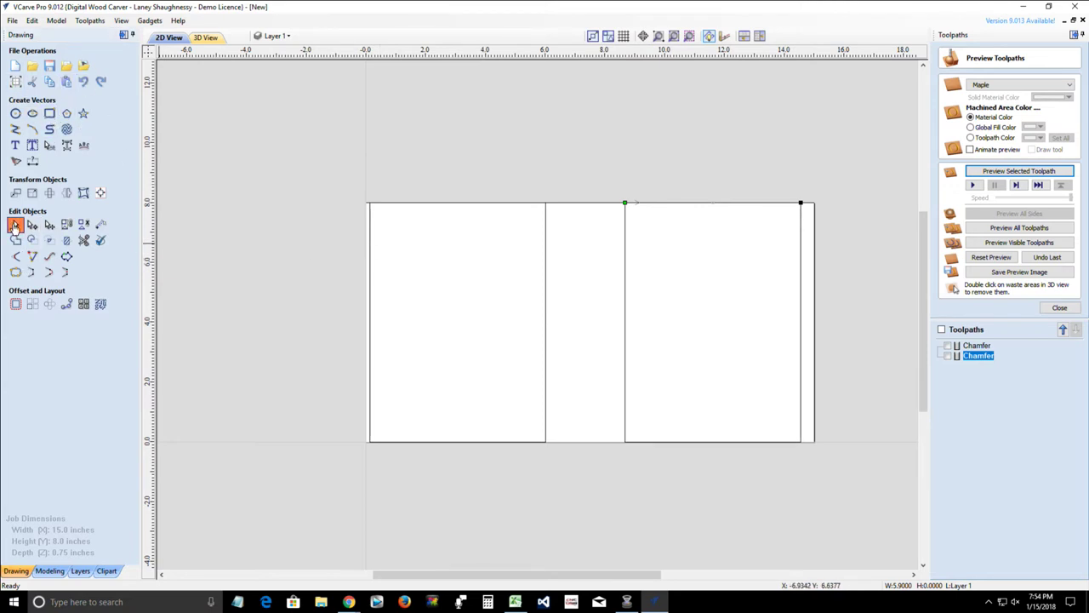
click(626, 280)
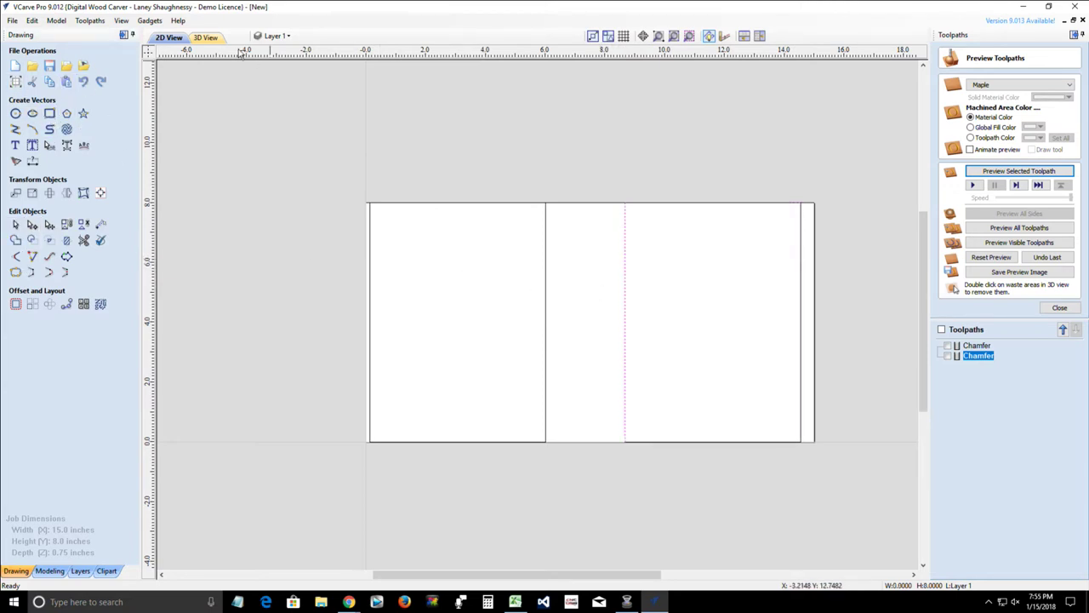
- Add 2 square pins, 0.625 wide and 0.75 deep, along the right board's 8-inch left edge
click(149, 21)
click(149, 20)
click(178, 20)
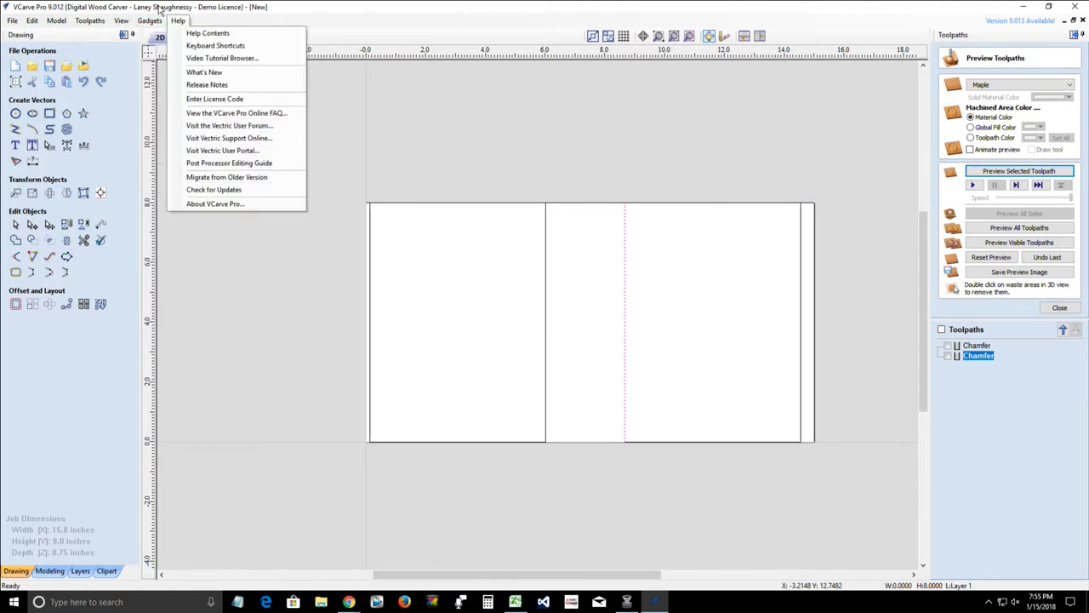
mouse_move(170, 78)
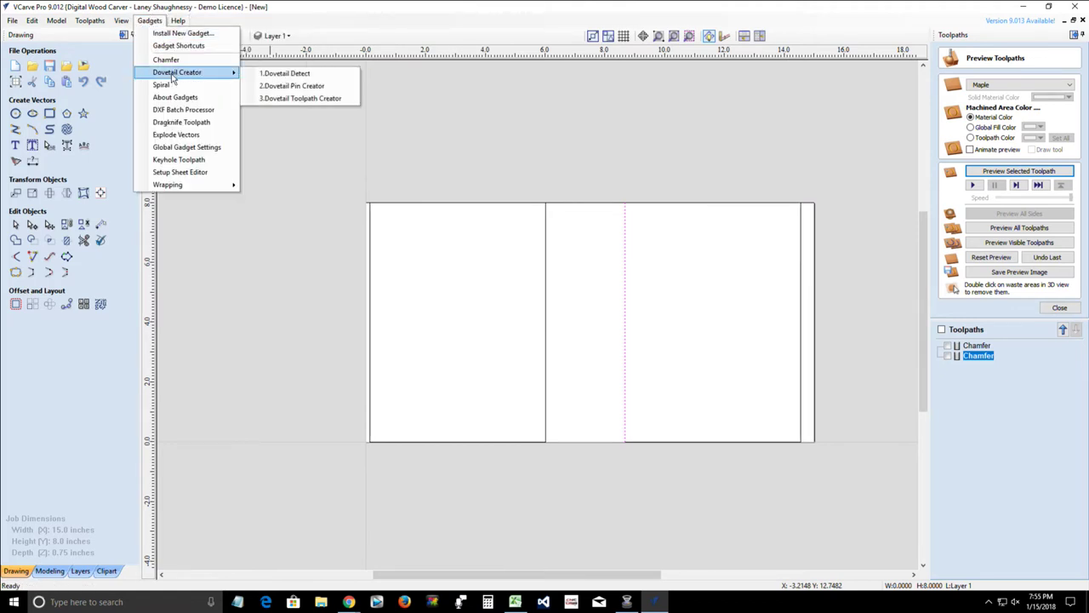
click(292, 86)
click(396, 330)
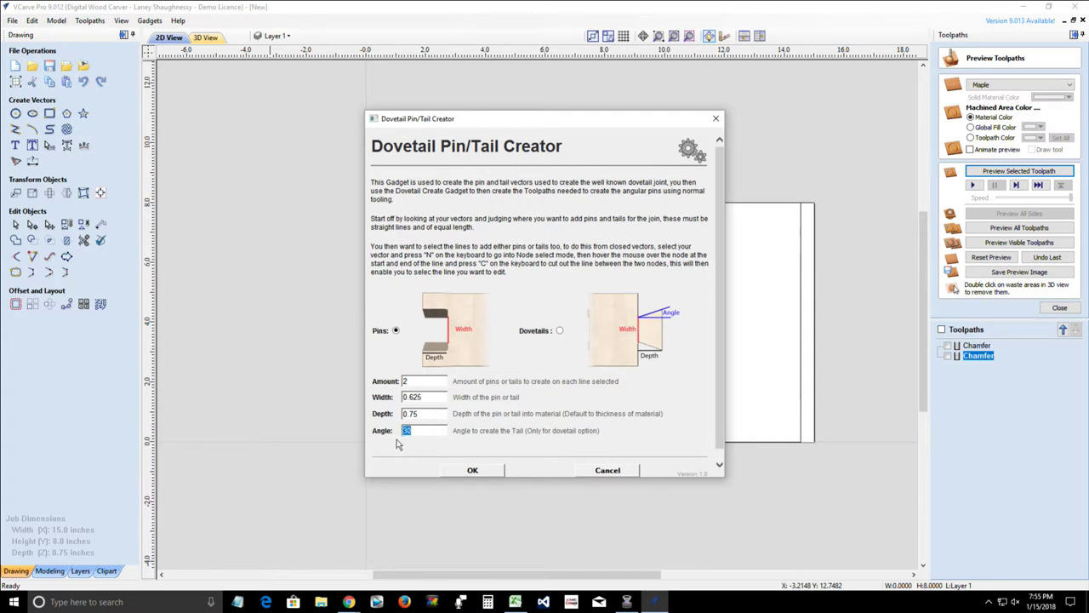
click(472, 471)
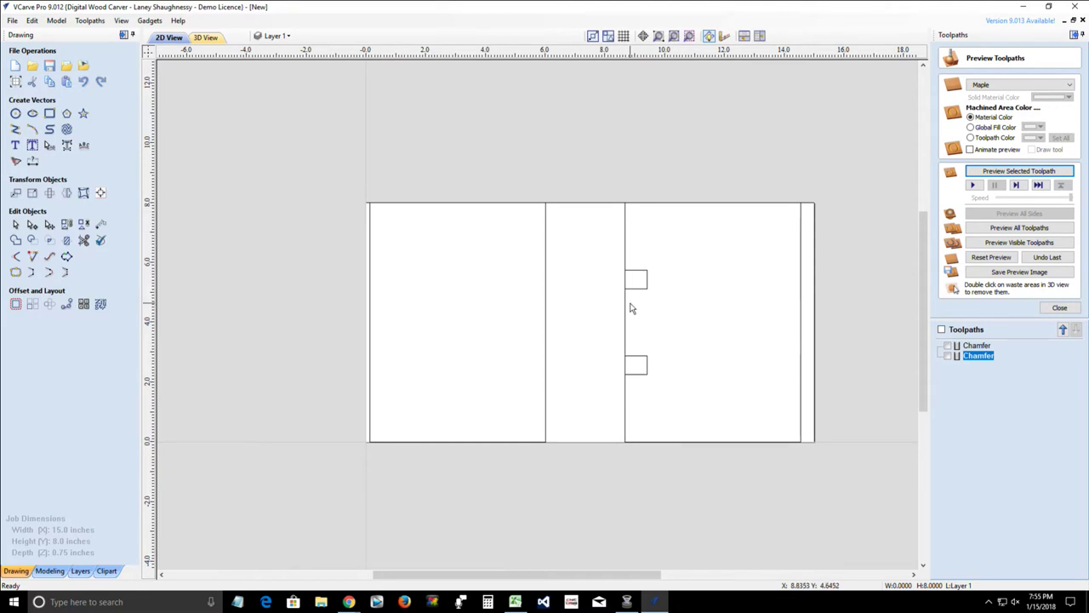
scroll(632, 308, up, 3)
scroll(632, 308, down, 3)
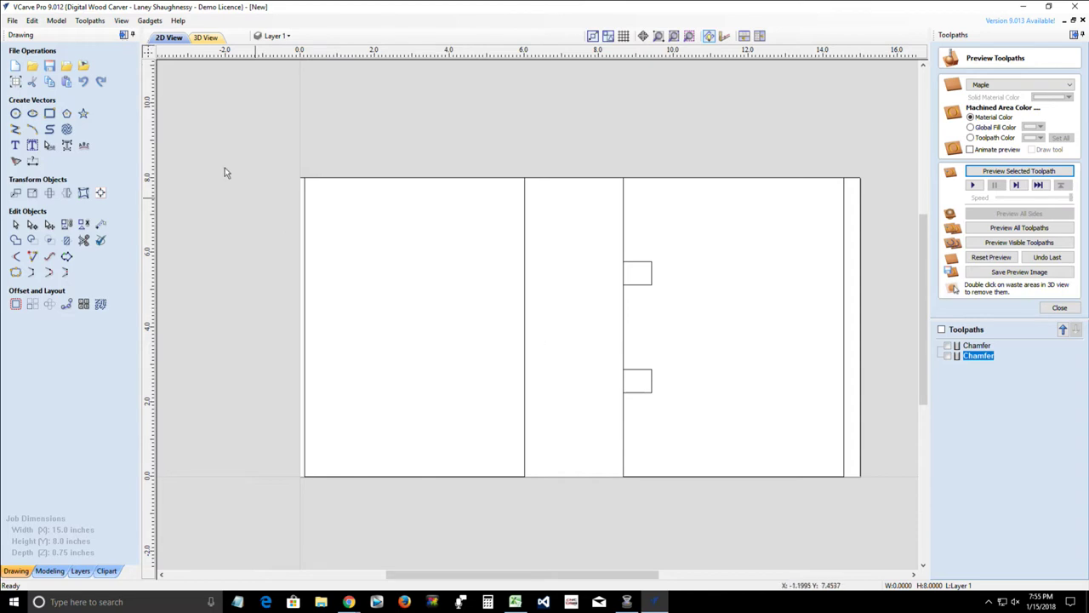
- Select the left board's right edge and add 2 dovetail tails at a 12° angle
click(645, 268)
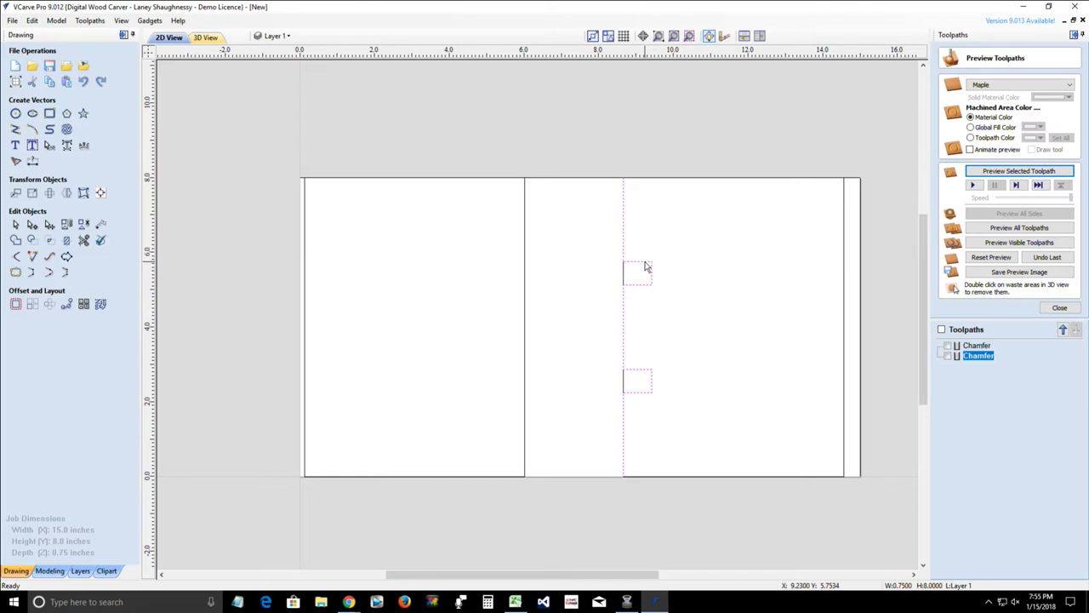
click(525, 285)
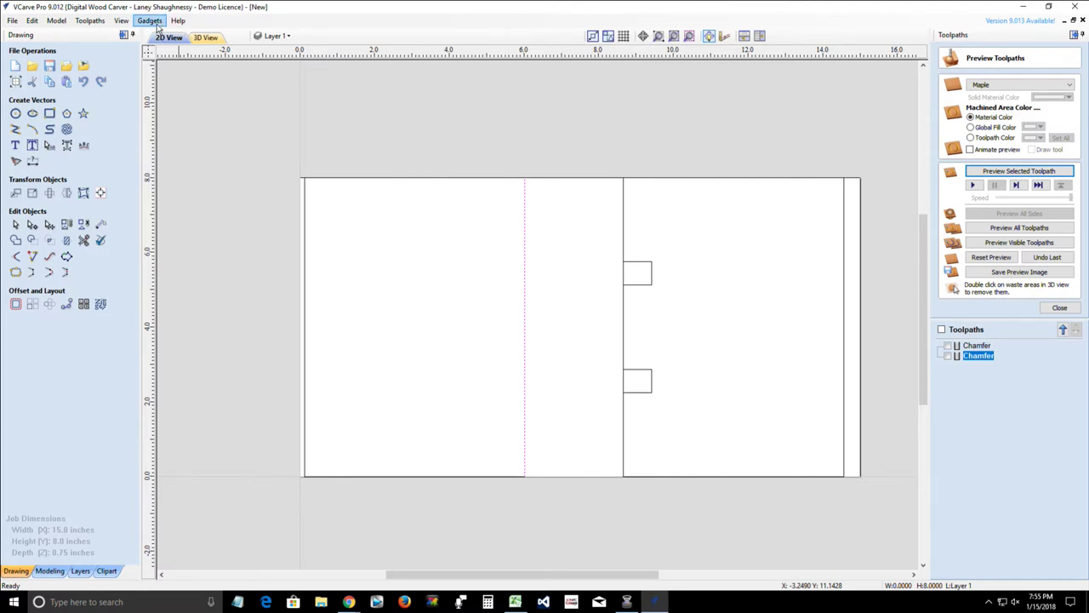
click(156, 26)
mouse_move(164, 74)
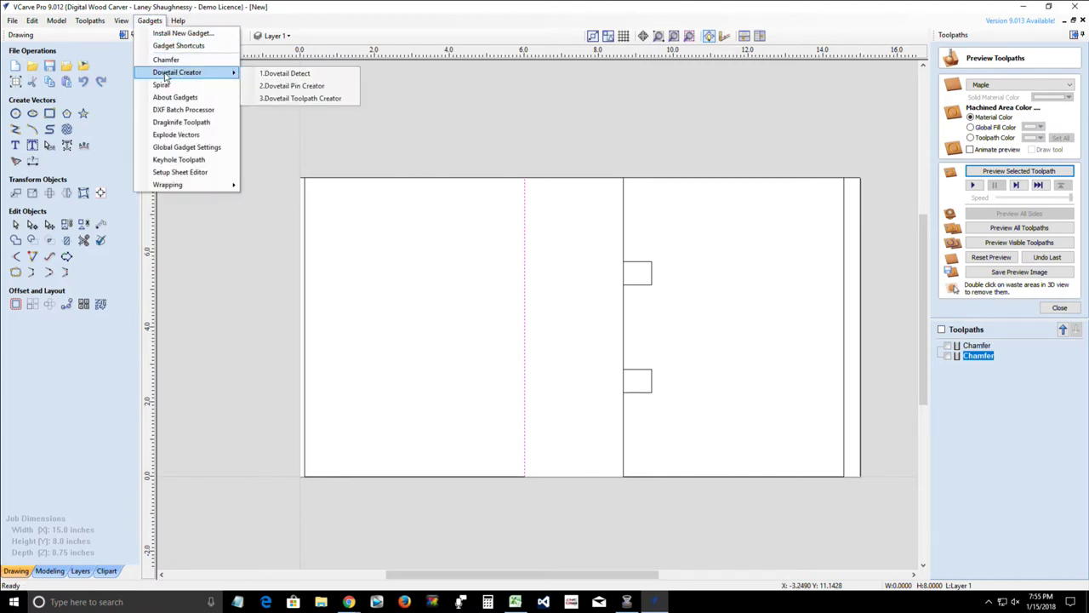
click(265, 86)
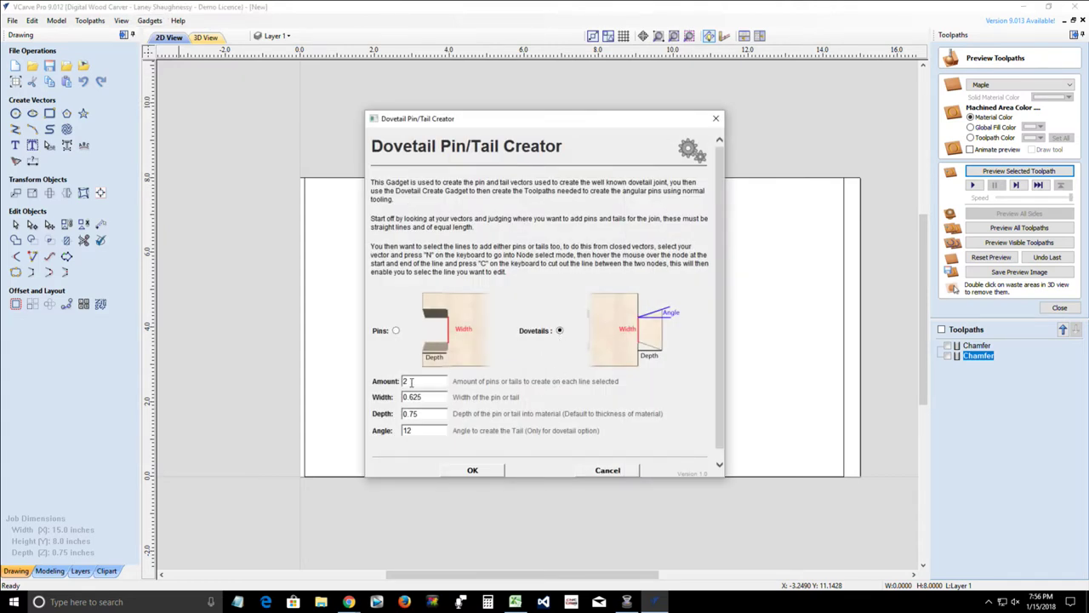
click(471, 474)
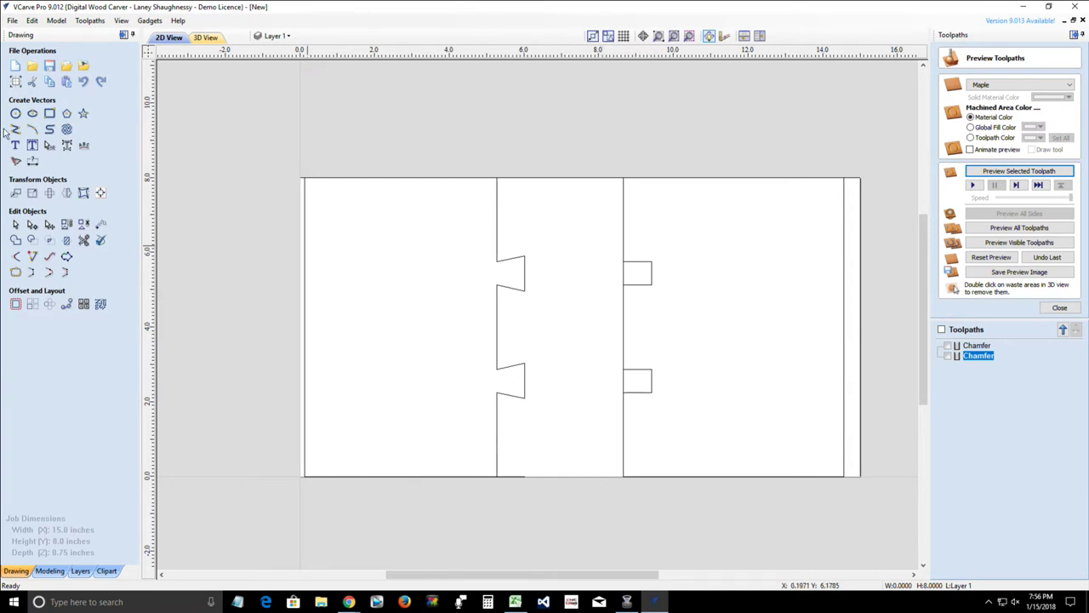
- Change the job height to 9 inches in Job Setup
click(16, 82)
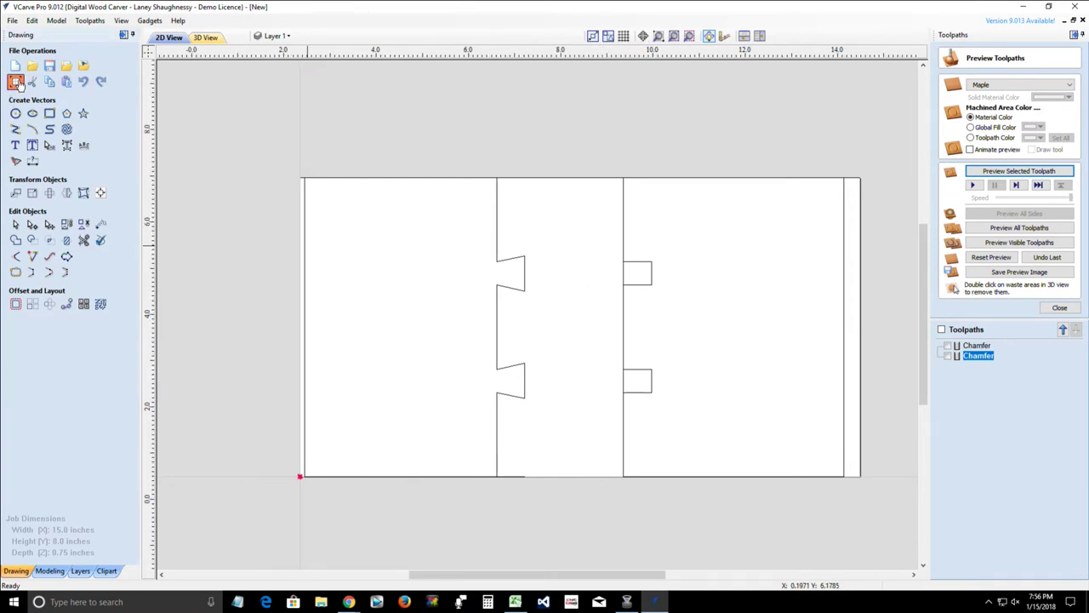
key(Tab)
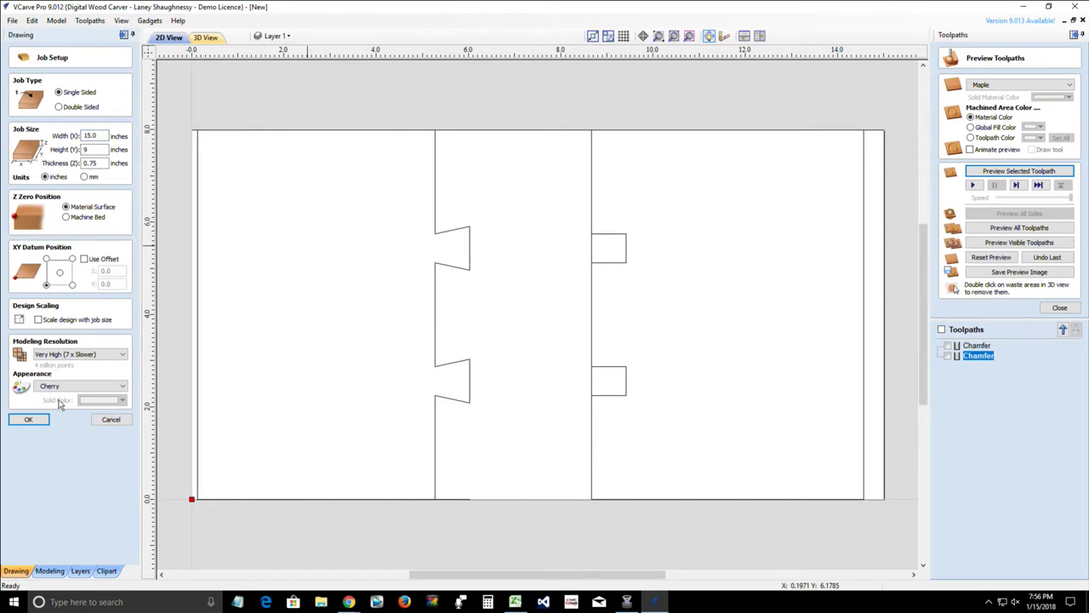
click(29, 422)
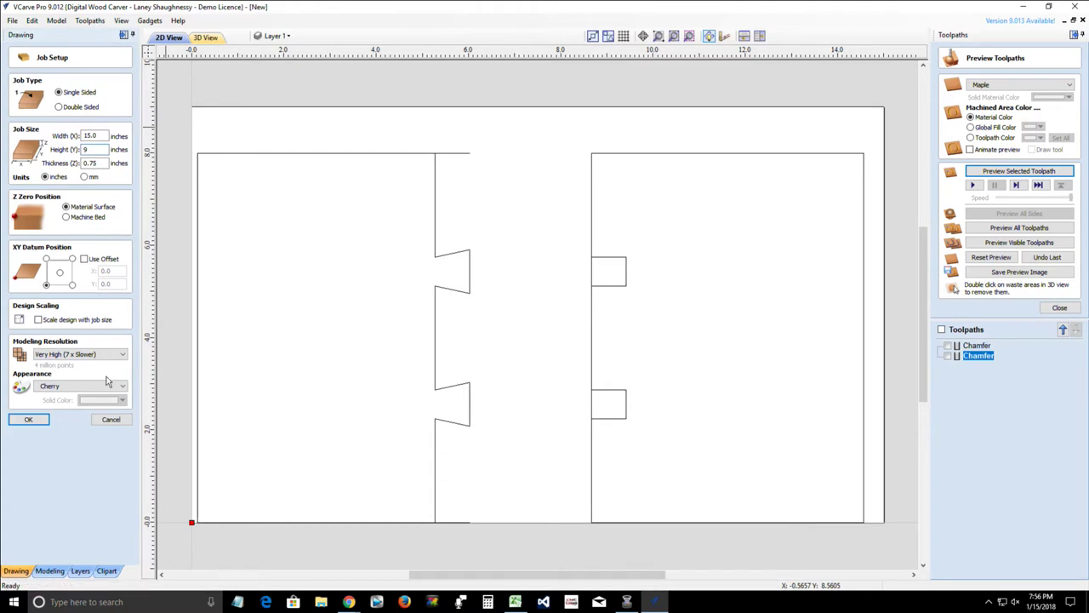
- Select all vectors and centre them in the material with F9
mouse_move(178, 99)
mouse_down()
mouse_move(753, 265)
mouse_move(925, 563)
mouse_move(920, 552)
mouse_up()
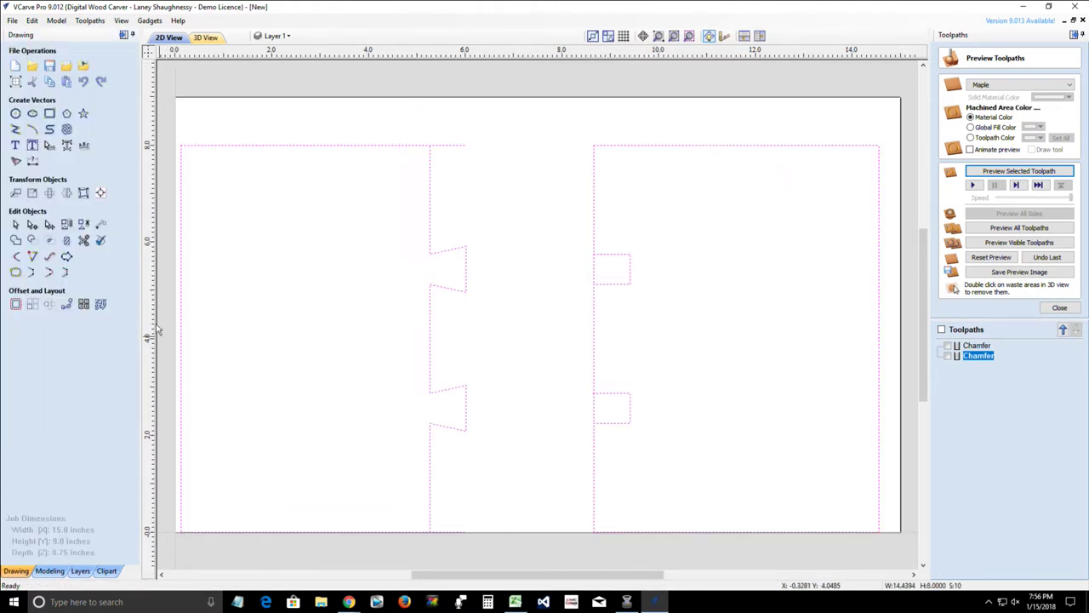
key(F9)
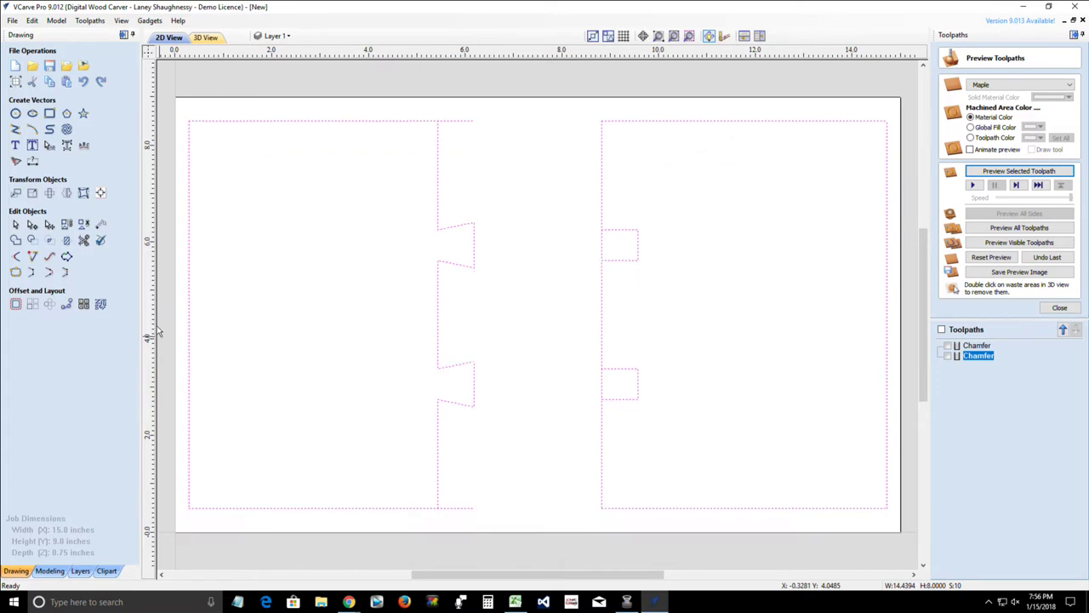
click(538, 209)
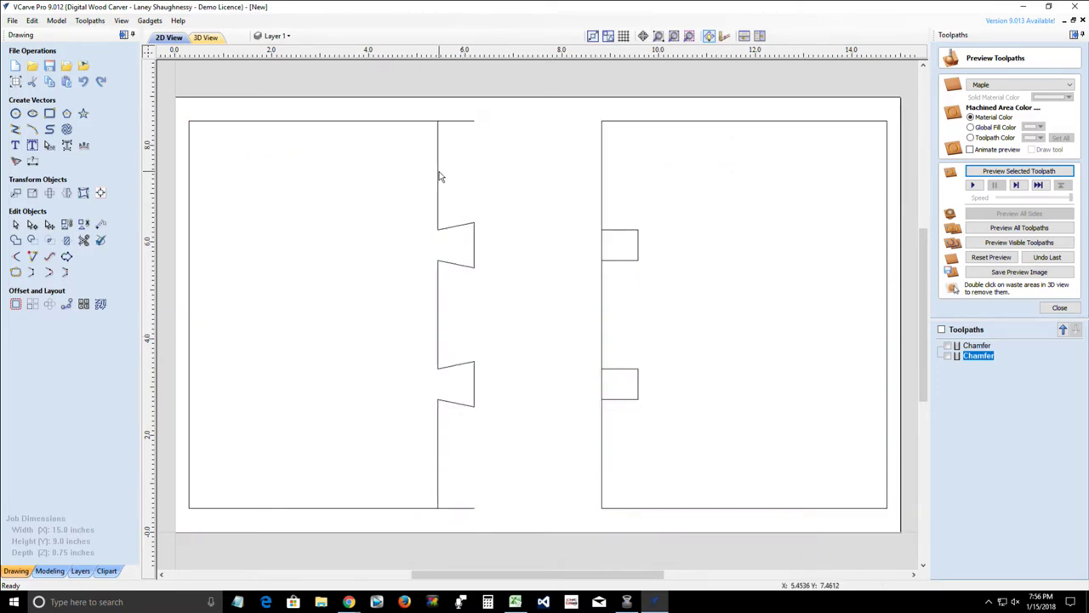
click(438, 177)
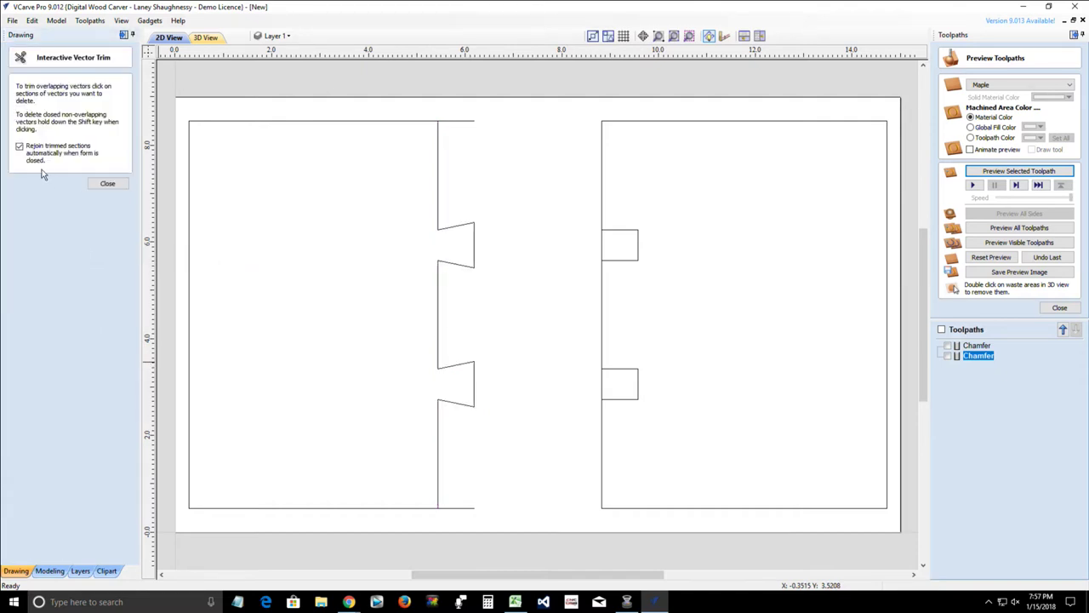
click(464, 122)
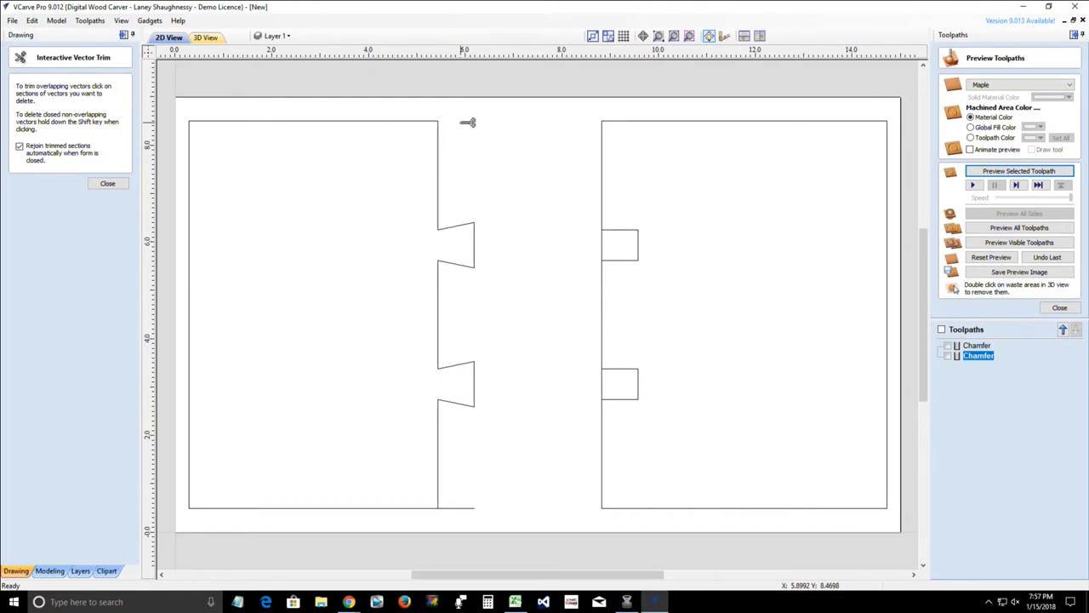
click(472, 508)
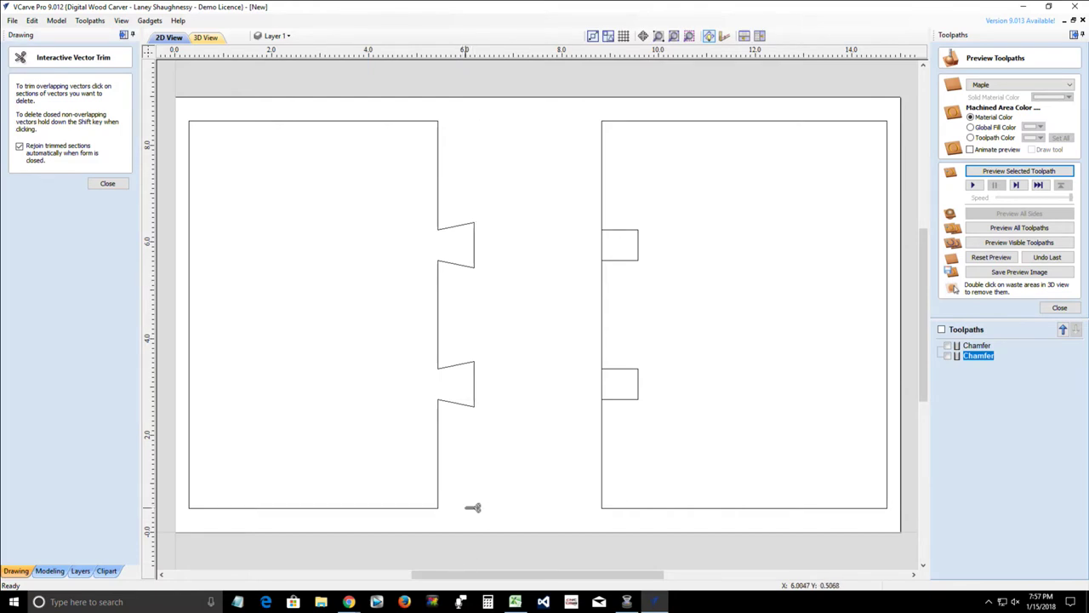
click(100, 183)
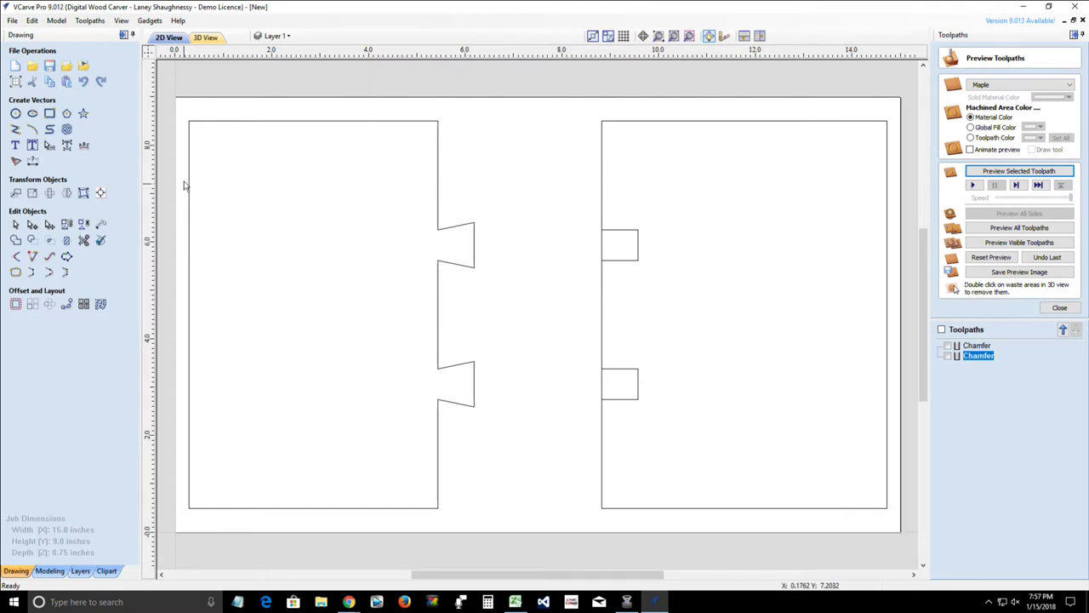
- Run Dovetail Detect with the marker layer and 0.75 depth, which finds no dovetails
click(148, 21)
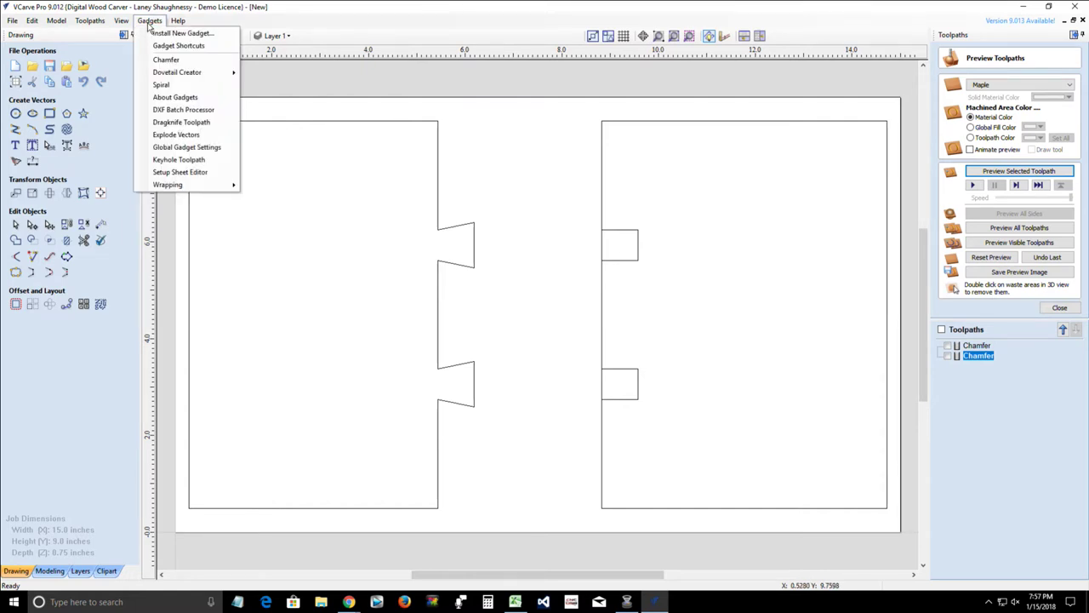
mouse_move(174, 75)
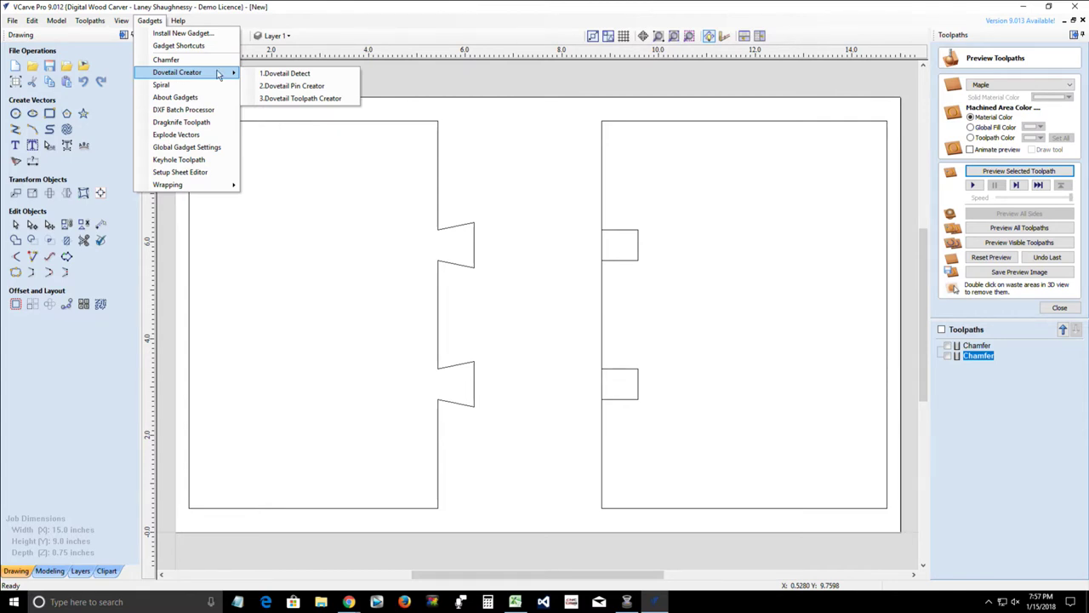
click(287, 74)
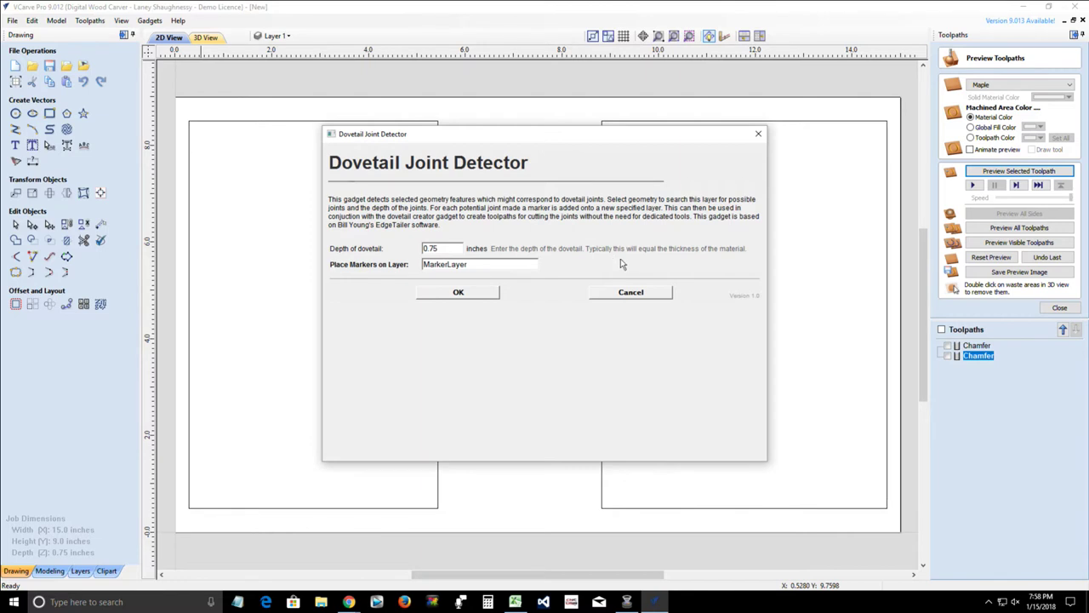
double_click(474, 264)
click(444, 247)
drag(445, 247, 417, 253)
click(457, 293)
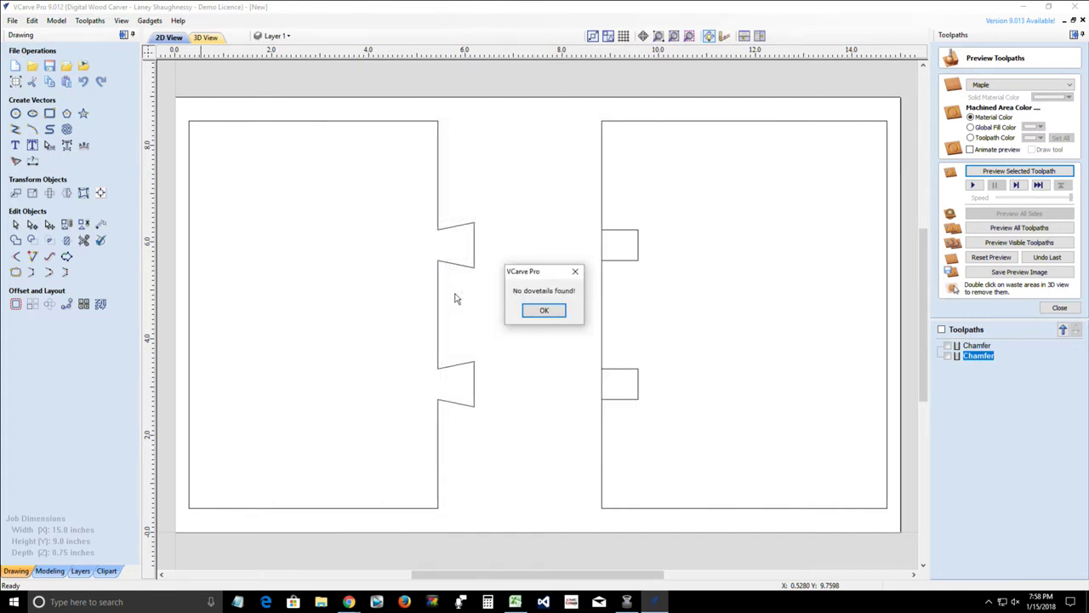
click(532, 314)
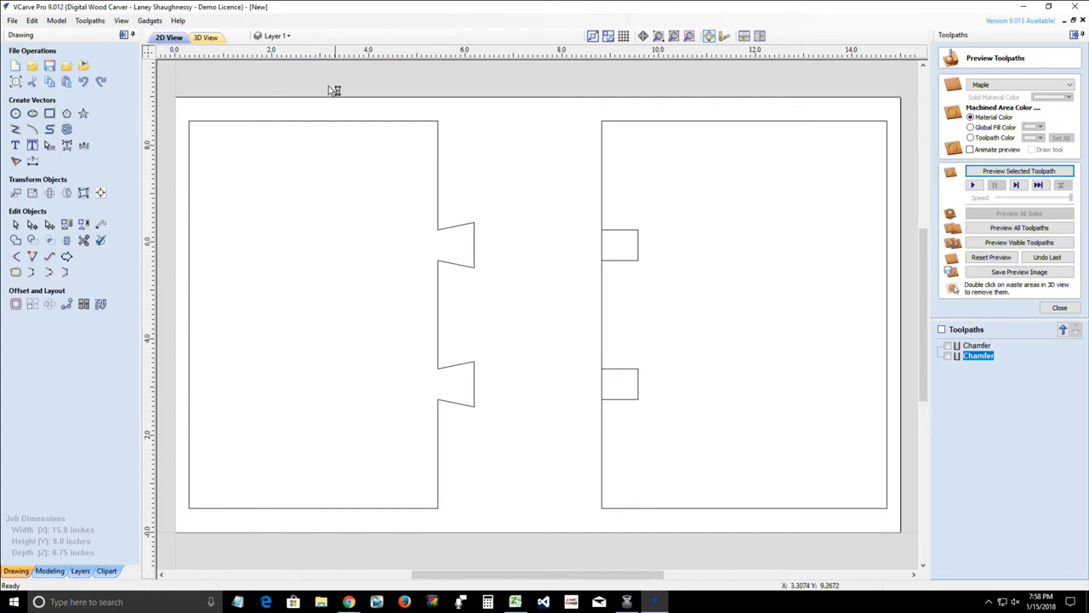
- Select both board outlines and rerun Dovetail Detect, dismissing the 'No dovetails found!' message
drag(177, 80, 910, 550)
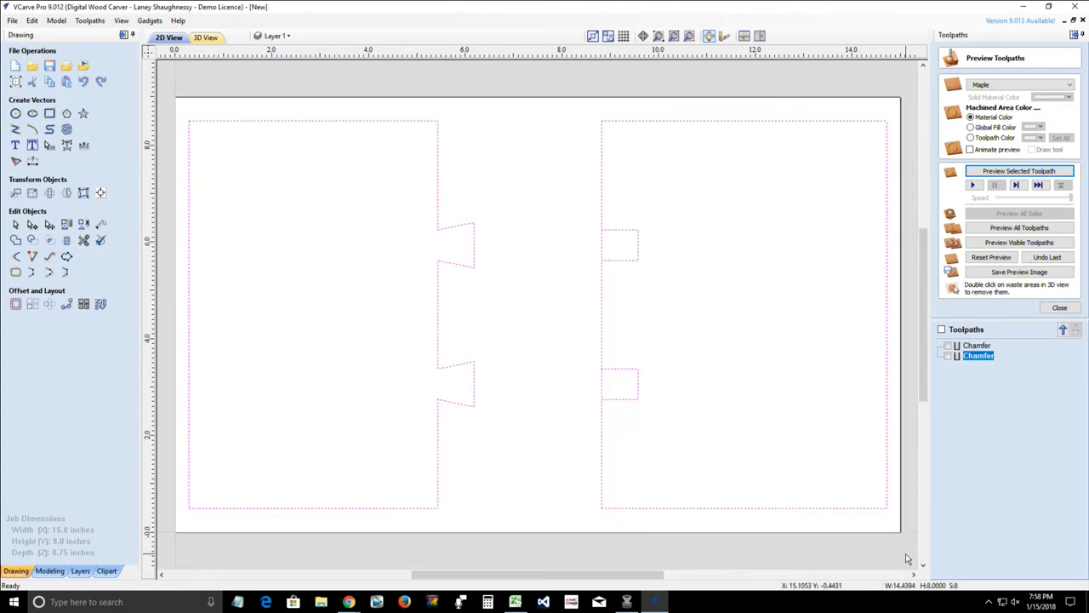
click(150, 20)
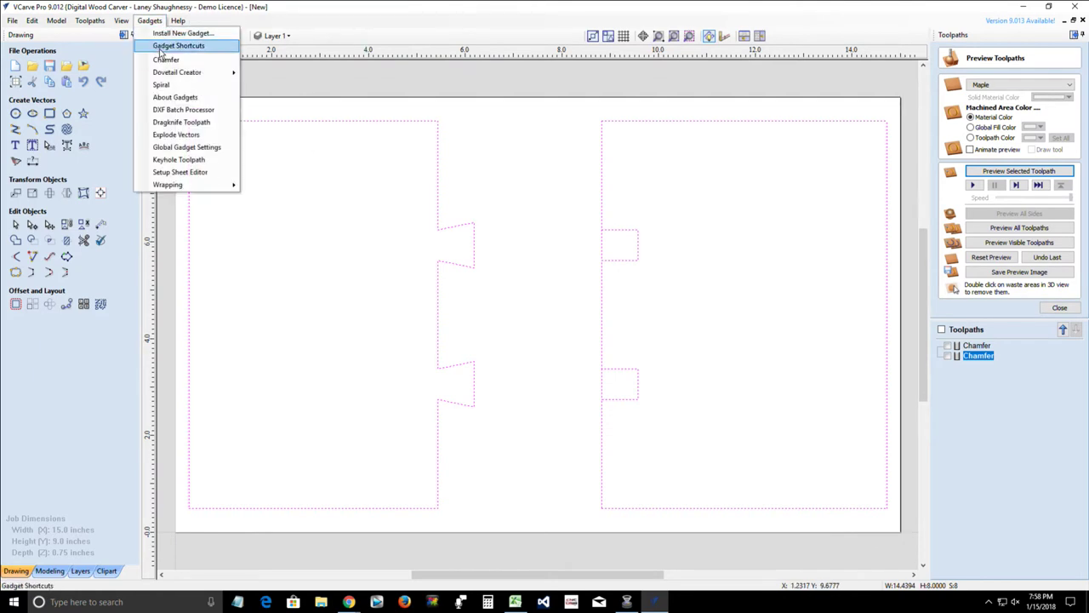
mouse_move(164, 73)
click(269, 74)
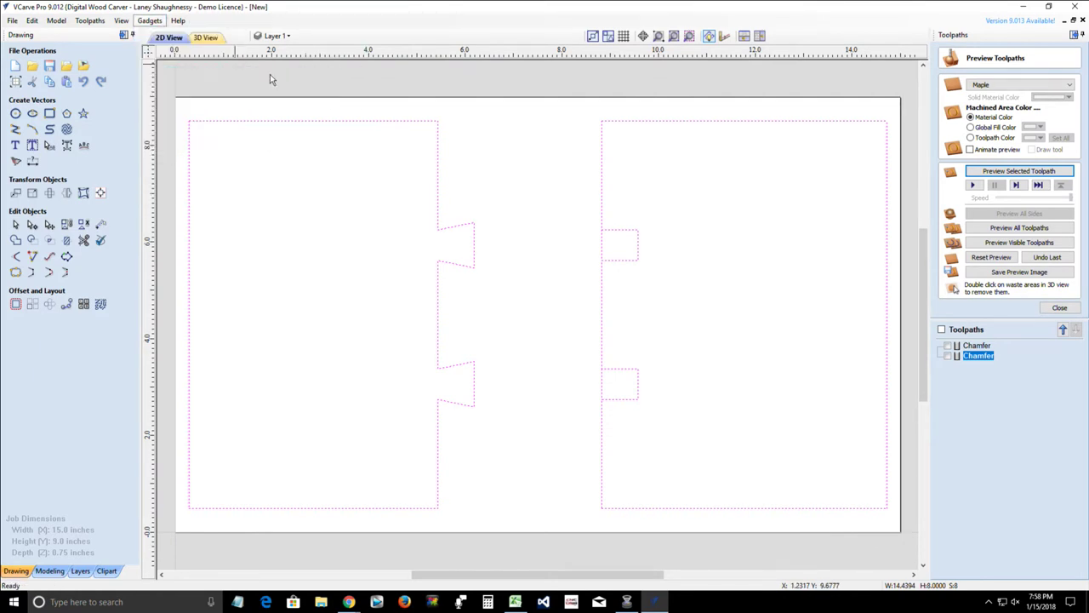
click(460, 294)
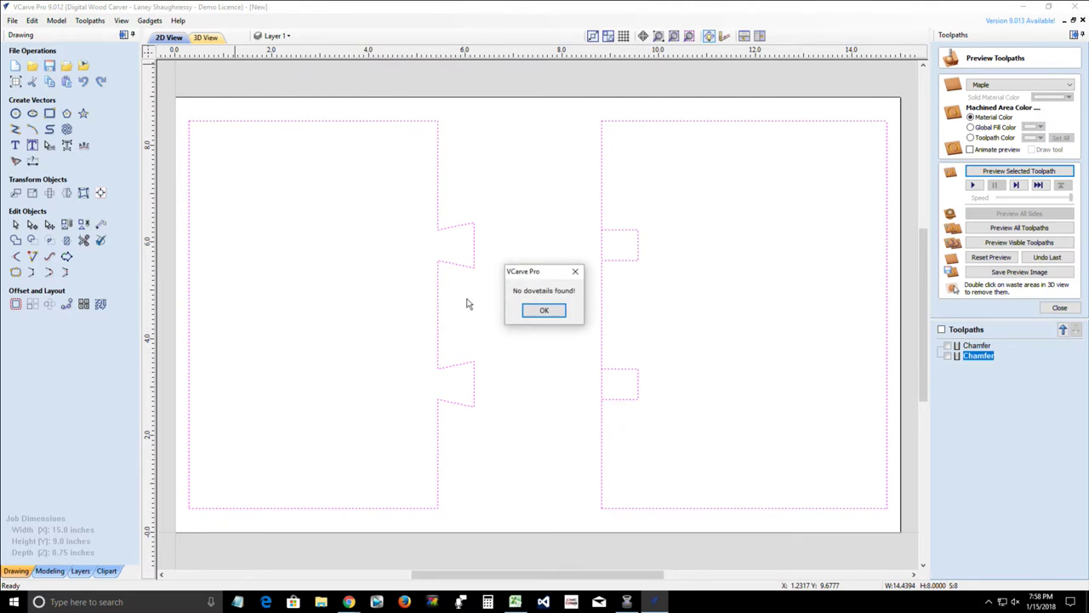
click(542, 312)
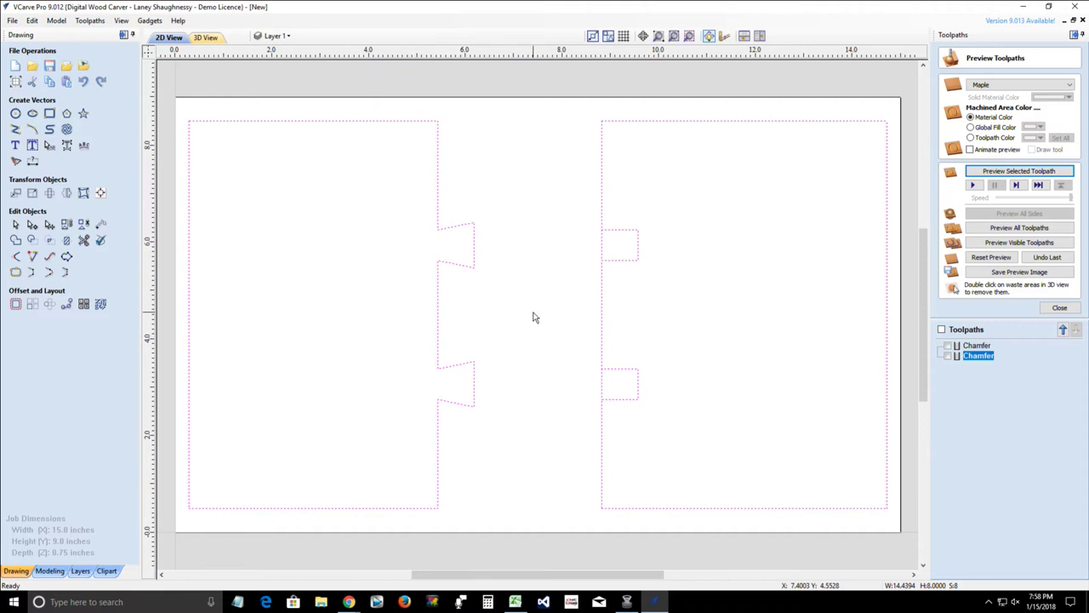
click(150, 21)
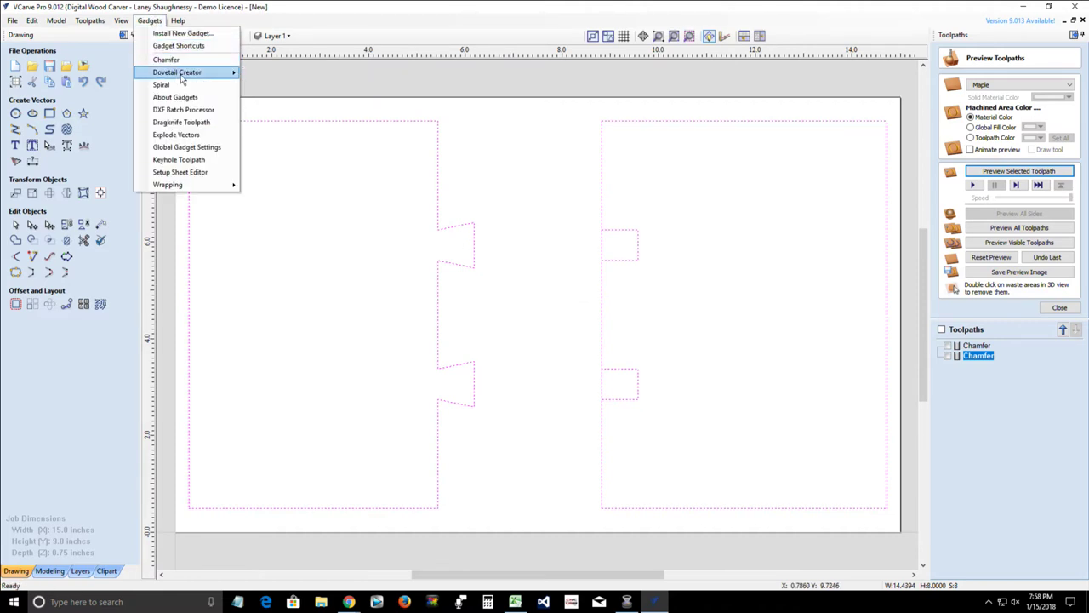
- Open Dovetail Toolpath Creator, verifying 0.75 in thickness, 12° angle, 0 start depth, 0.75 in cut depth
mouse_move(177, 73)
click(286, 99)
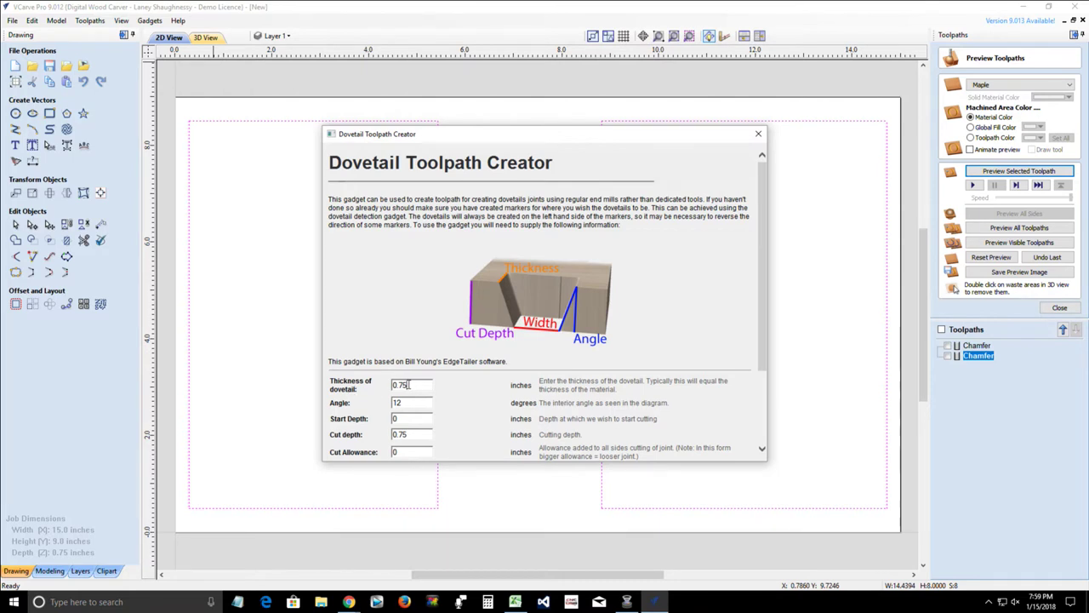
drag(410, 384, 382, 389)
drag(411, 403, 387, 405)
drag(410, 433, 386, 435)
drag(402, 417, 380, 423)
scroll(758, 314, down, 3)
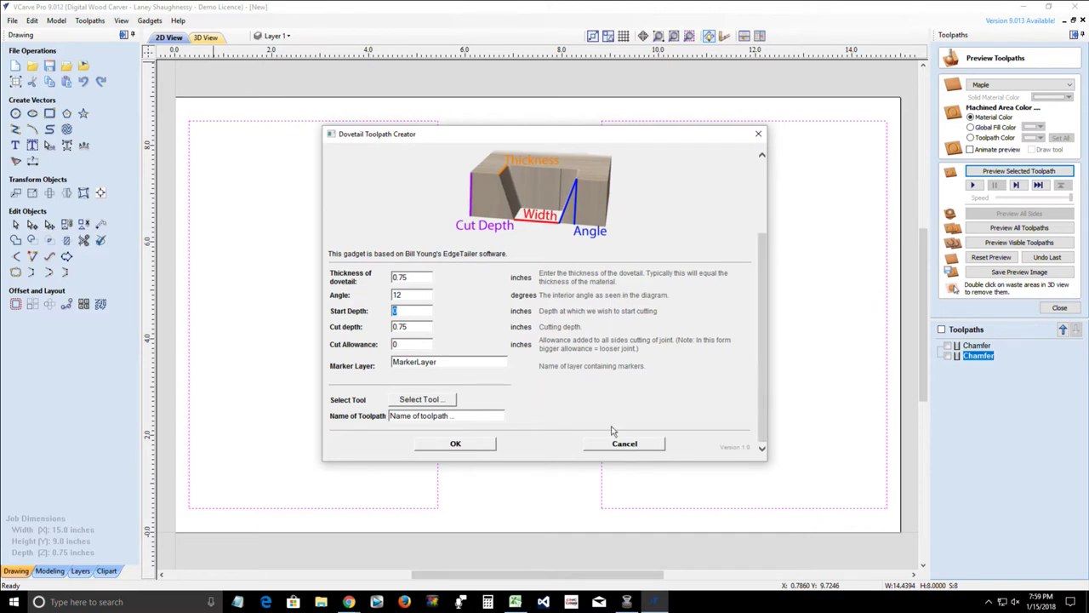
click(430, 404)
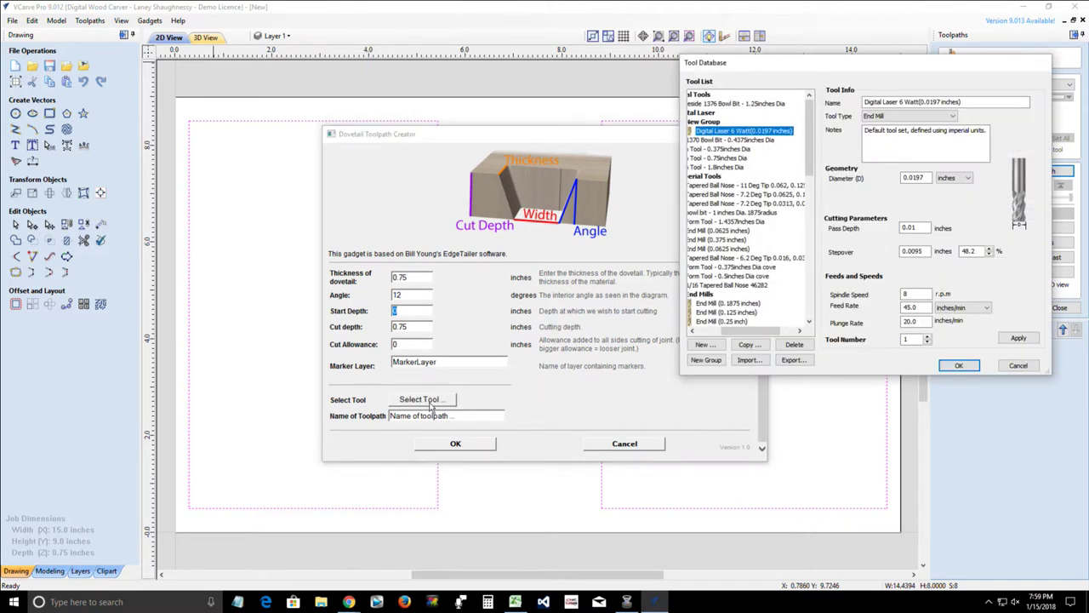
- Pick the End Mill (0.125 inches) in the Tool Database and check its stepover value
drag(739, 332, 685, 339)
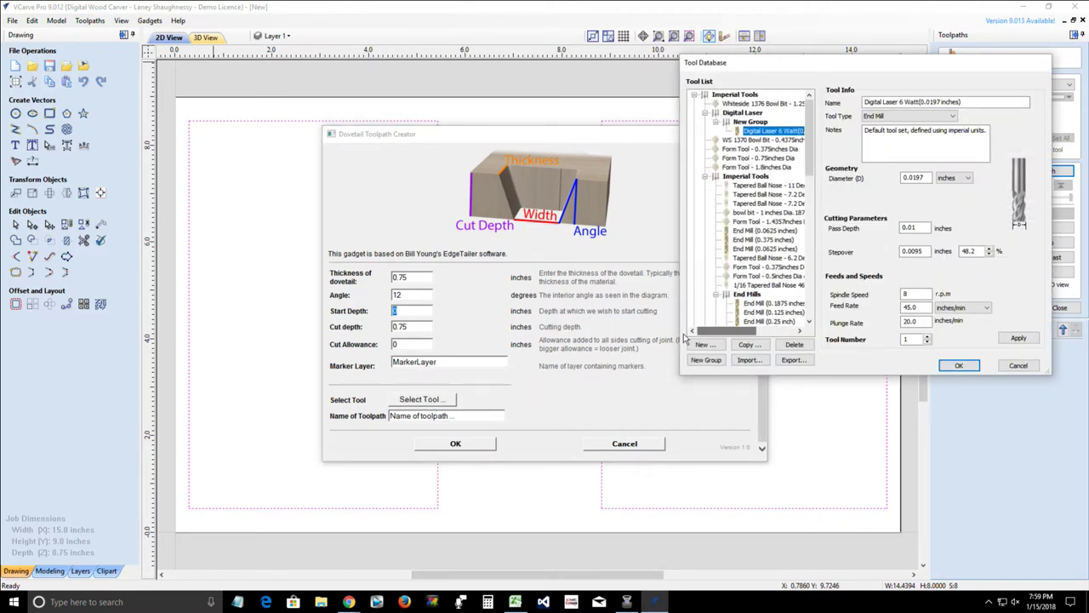
click(752, 313)
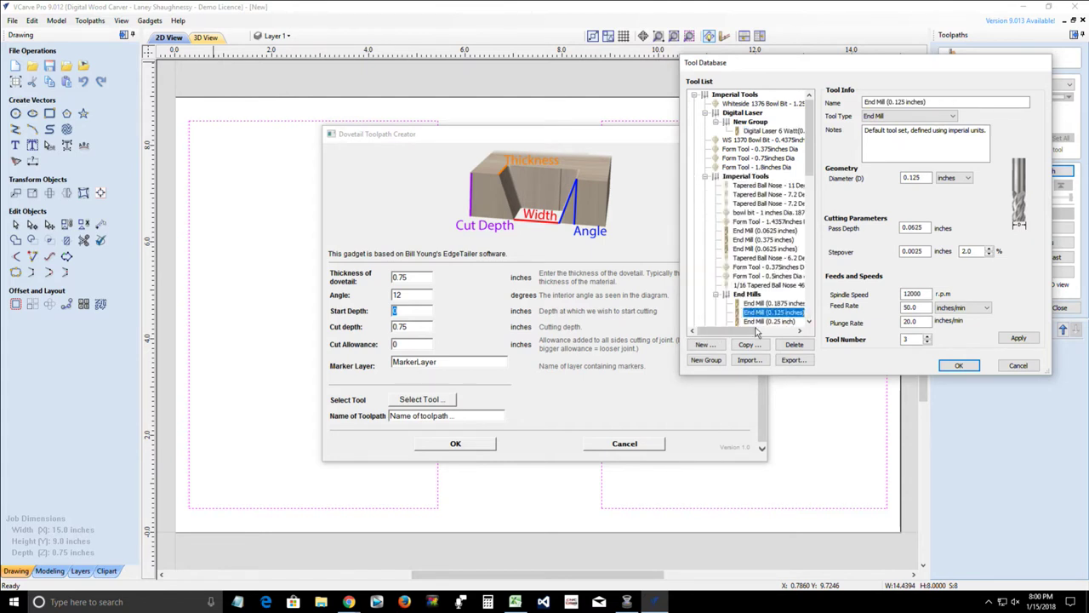
double_click(970, 250)
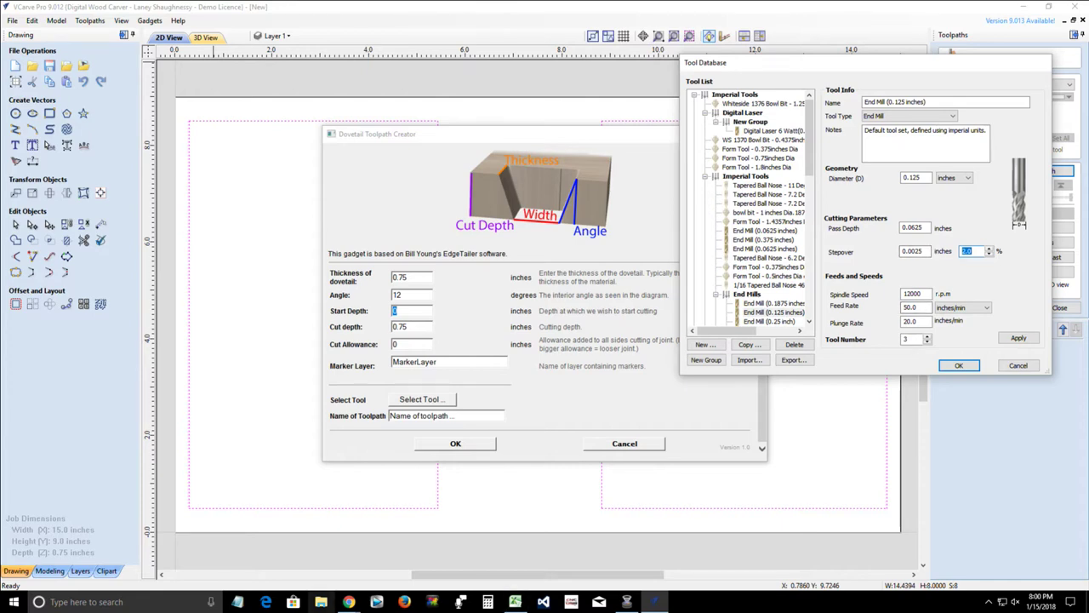
- Bring up the Vectric Gadgets library in the browser and go to the Dovetail gadget page
mouse_move(349, 602)
click(411, 549)
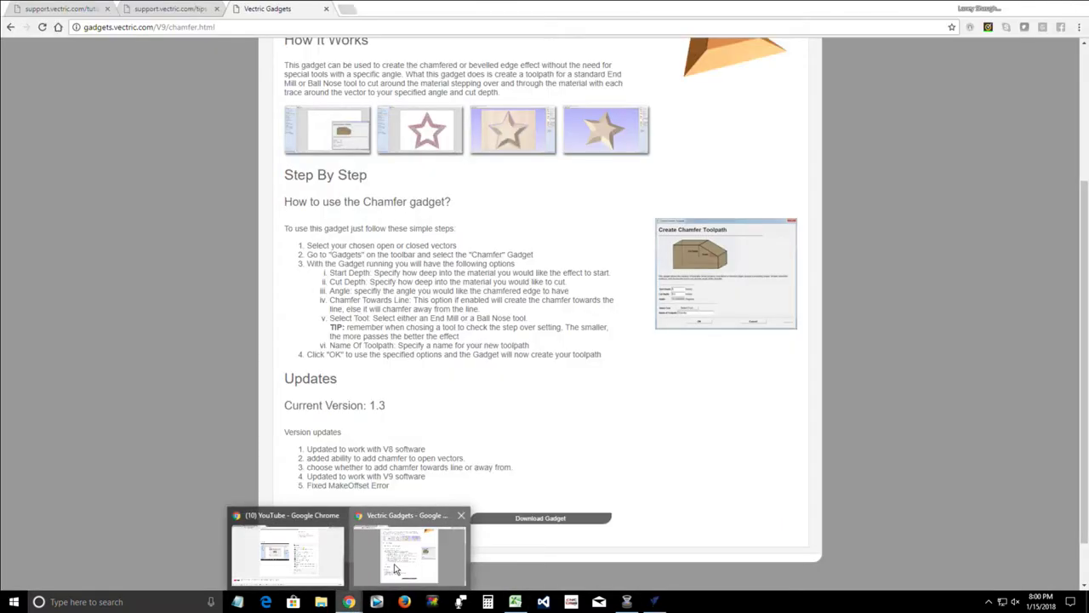
scroll(219, 186, up, 3)
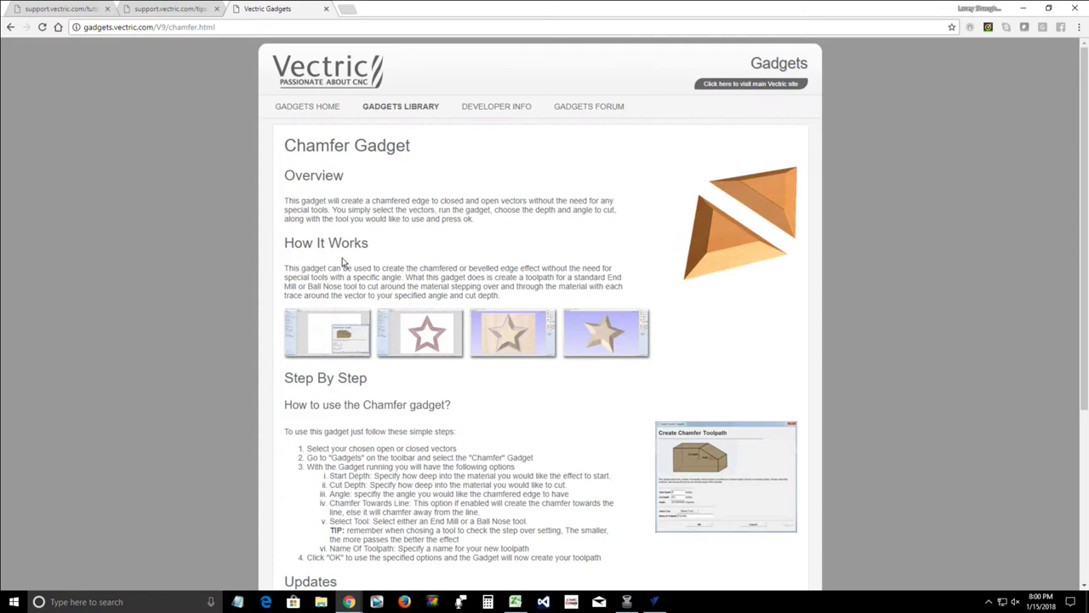
click(405, 108)
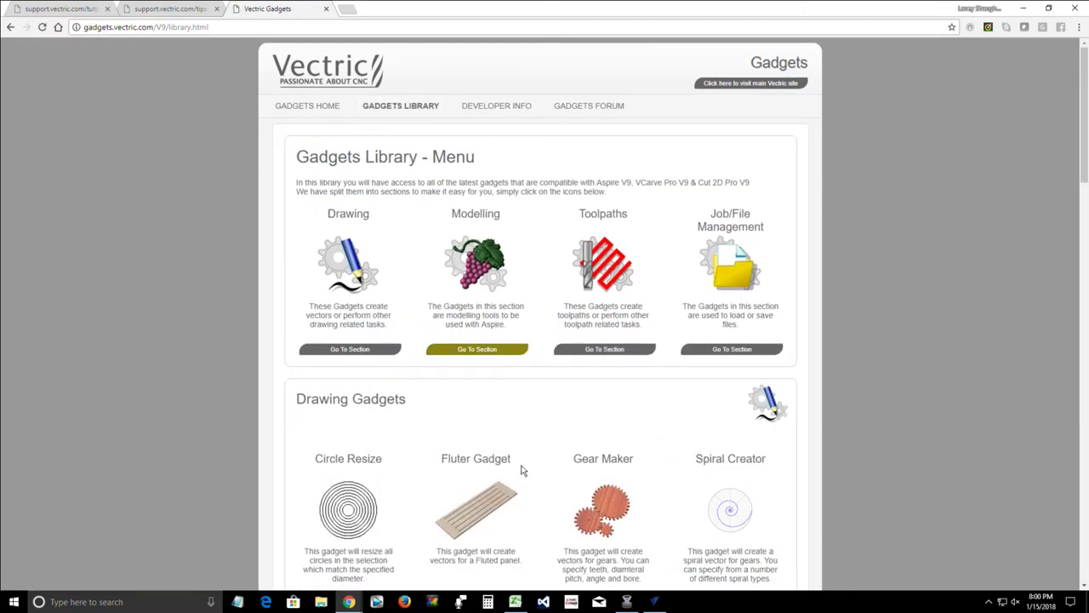
scroll(523, 469, down, 8)
scroll(523, 469, down, 4)
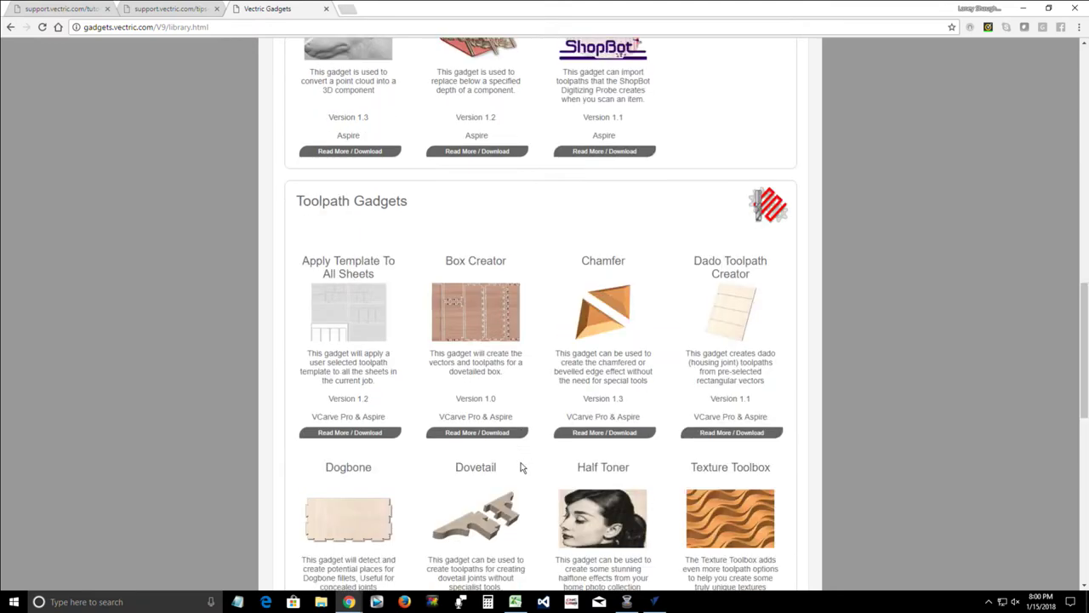
scroll(496, 459, down, 3)
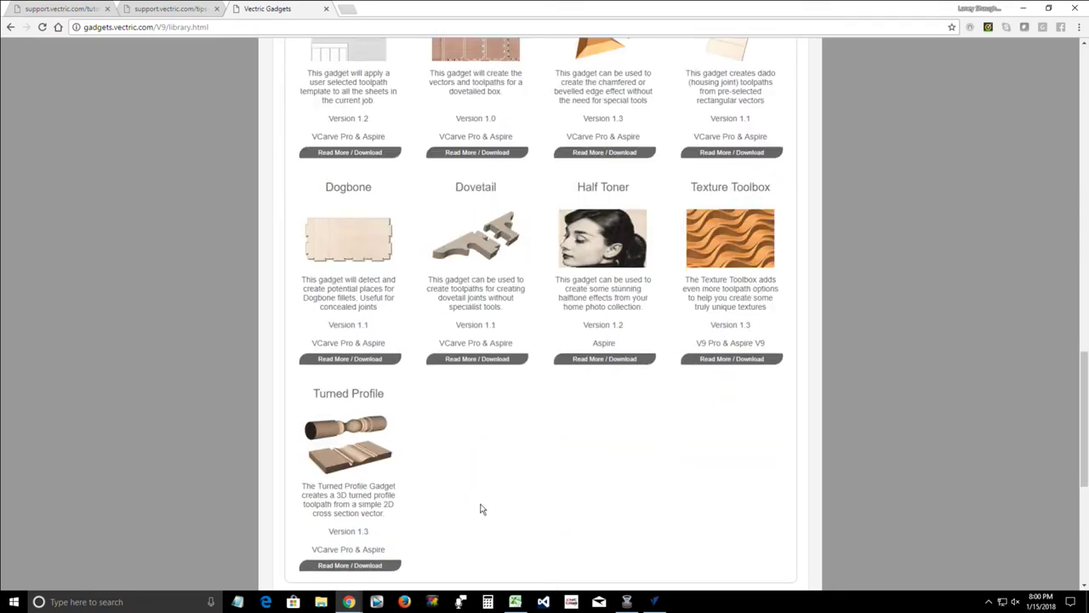
click(474, 357)
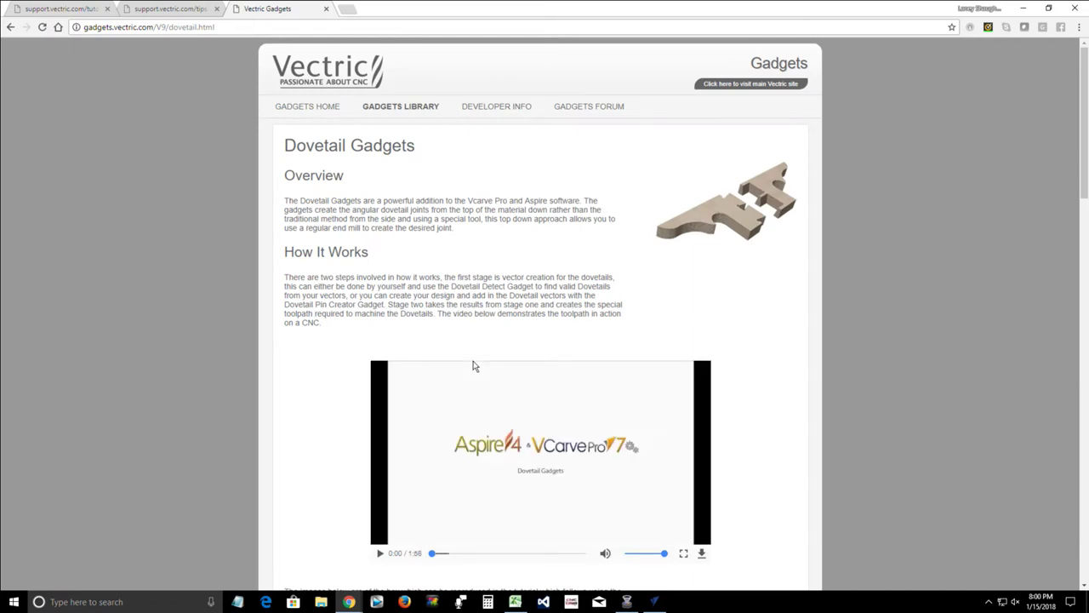
- Read the Dovetail page's stage two and Select Tool instructions, then minimize the browser
scroll(474, 366, down, 6)
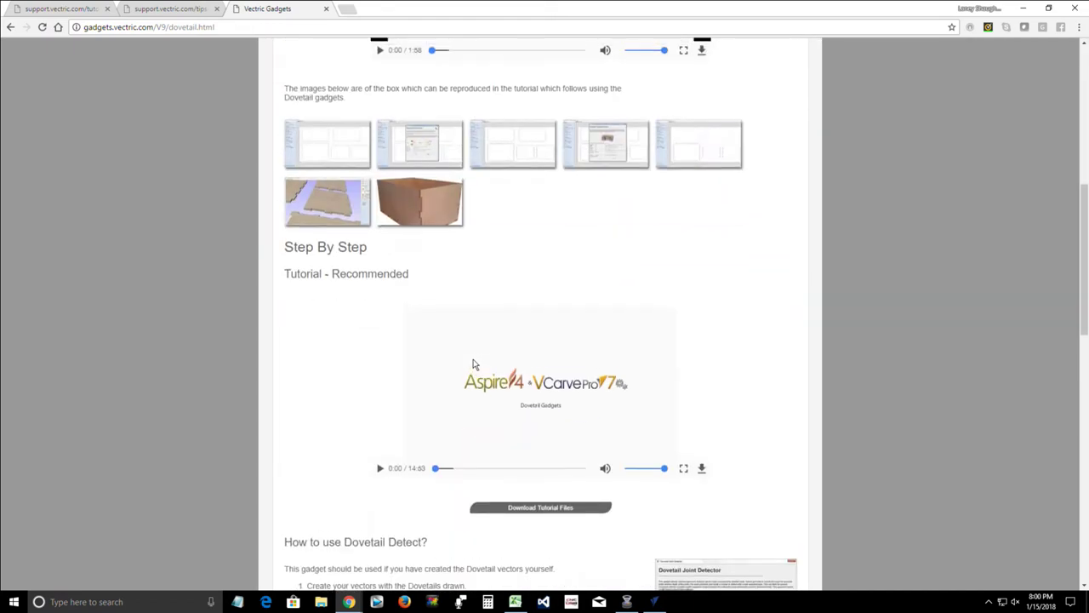
scroll(475, 364, up, 3)
scroll(442, 366, up, 2)
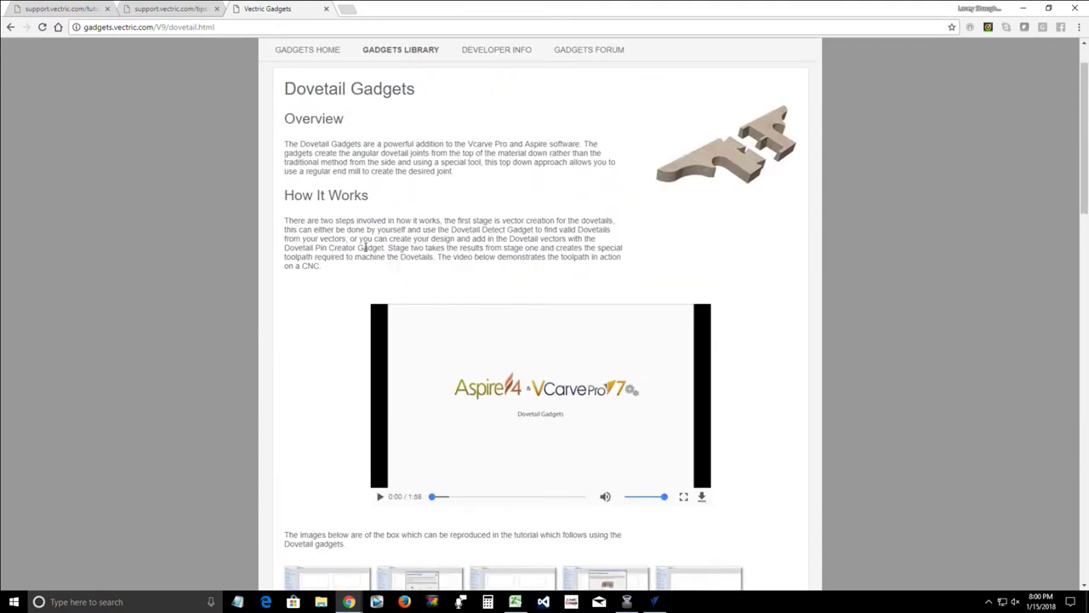
drag(389, 247, 587, 275)
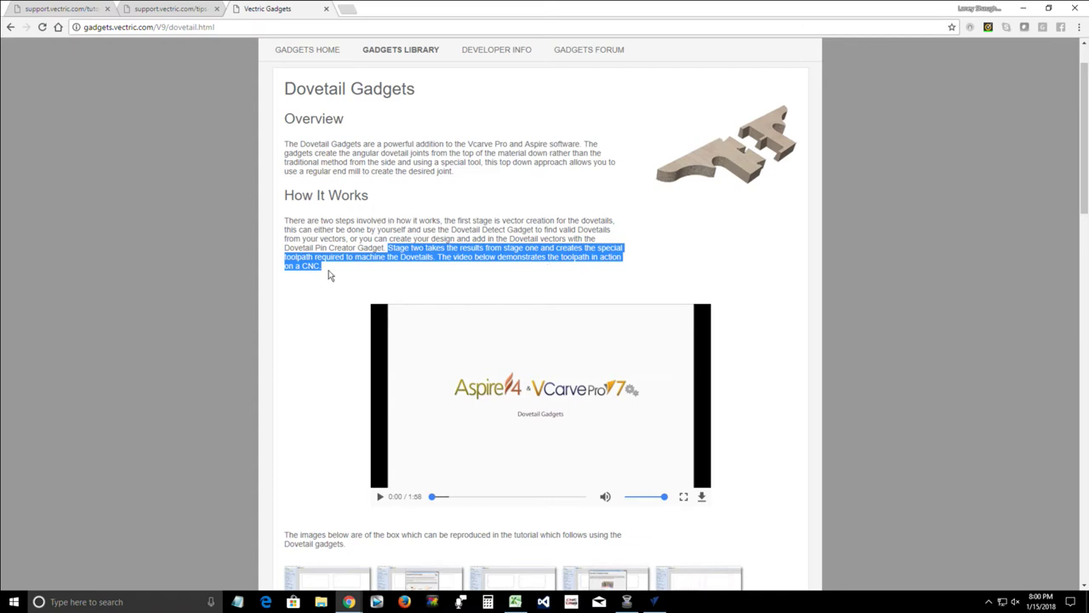
scroll(332, 275, up, 1)
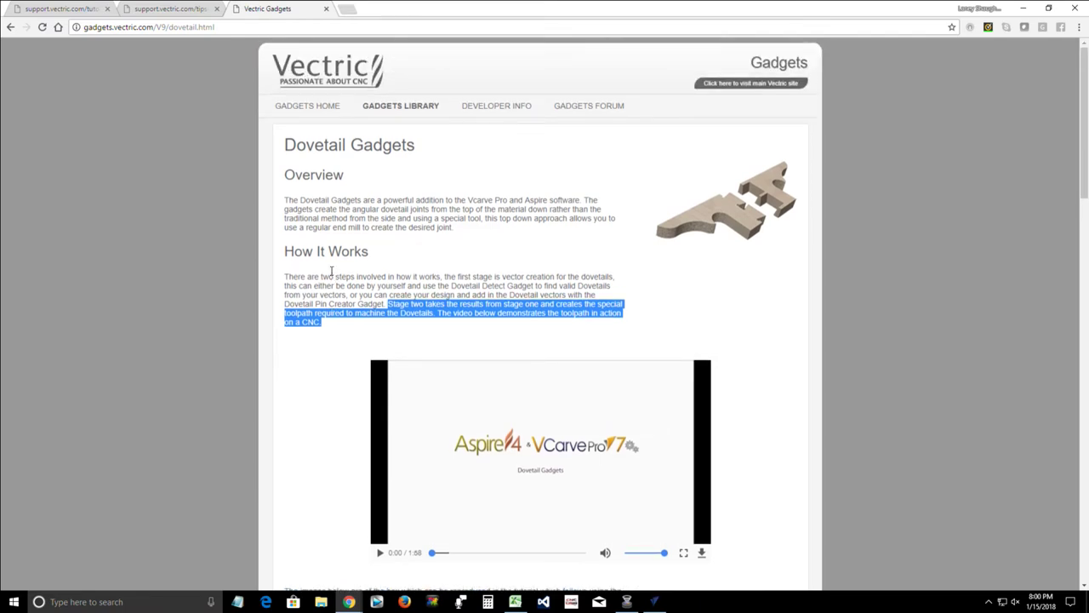
scroll(332, 276, down, 5)
scroll(332, 276, down, 5)
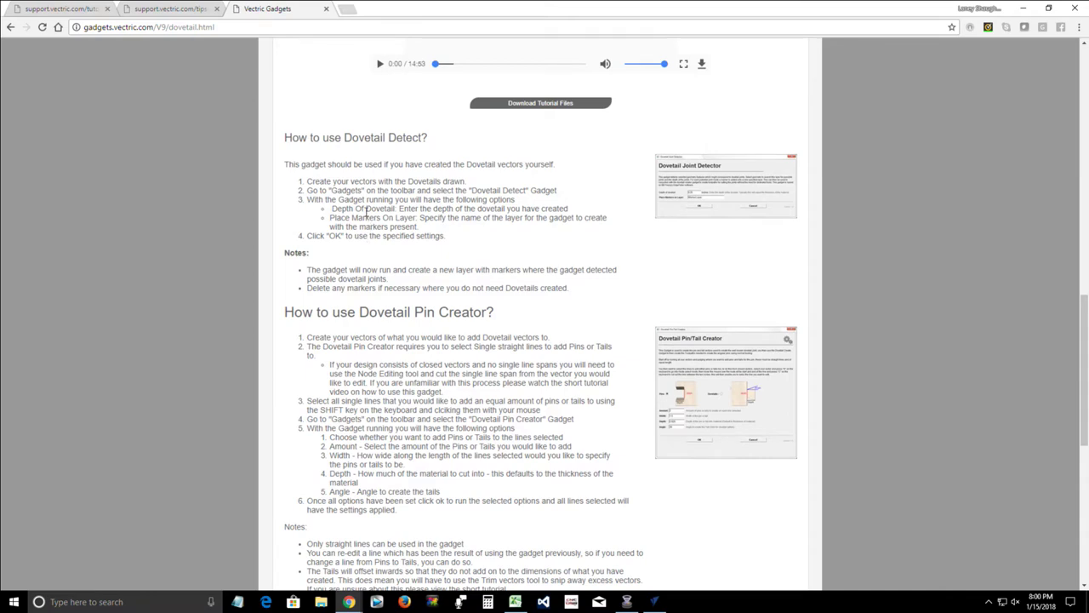
scroll(368, 199, down, 6)
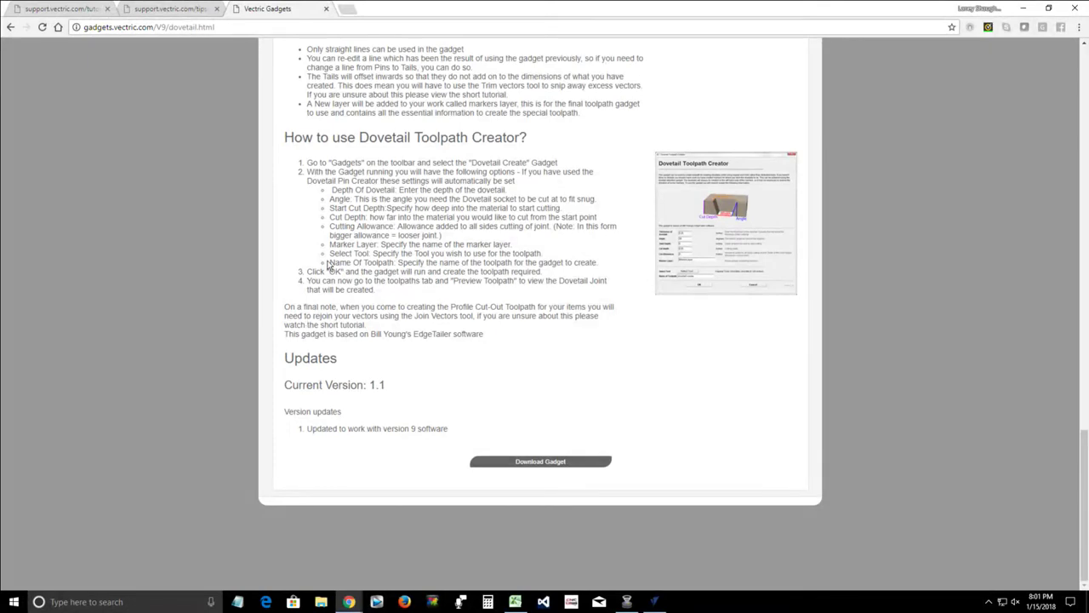
drag(333, 253, 434, 281)
drag(510, 285, 619, 339)
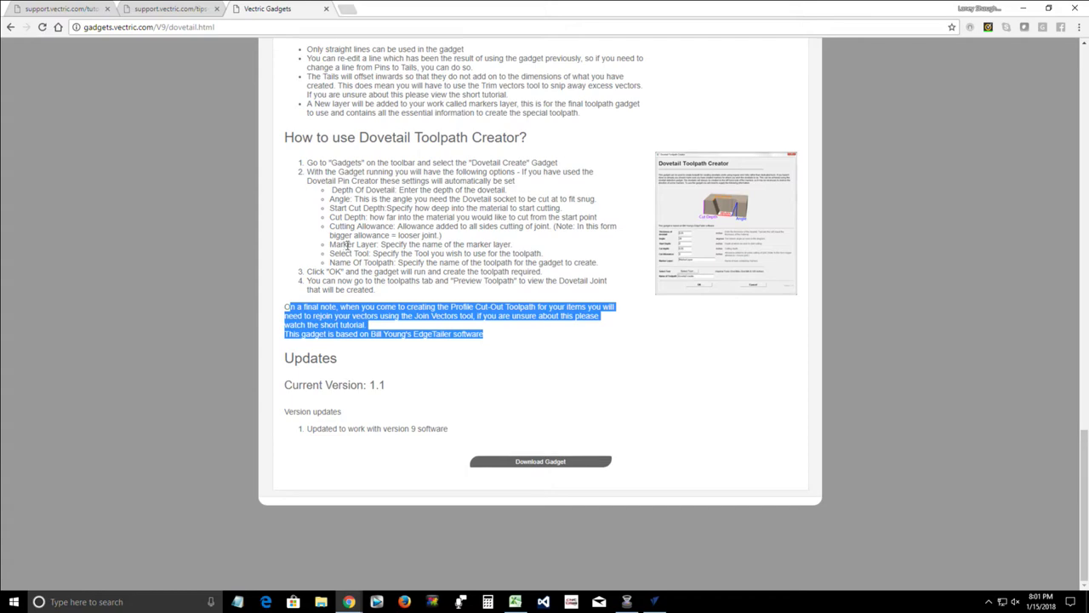
scroll(348, 244, up, 15)
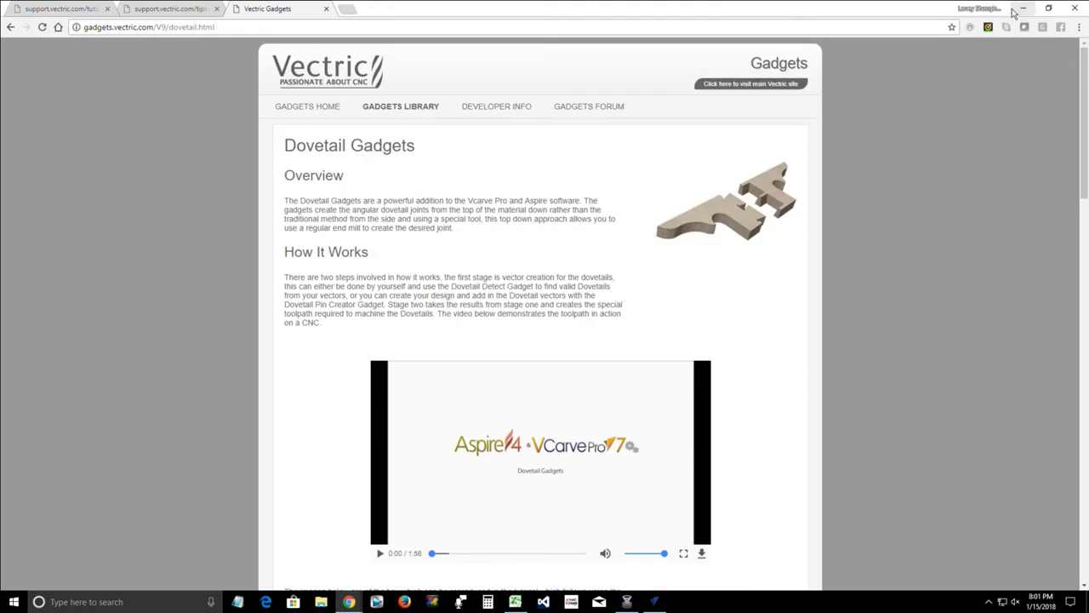
click(1022, 9)
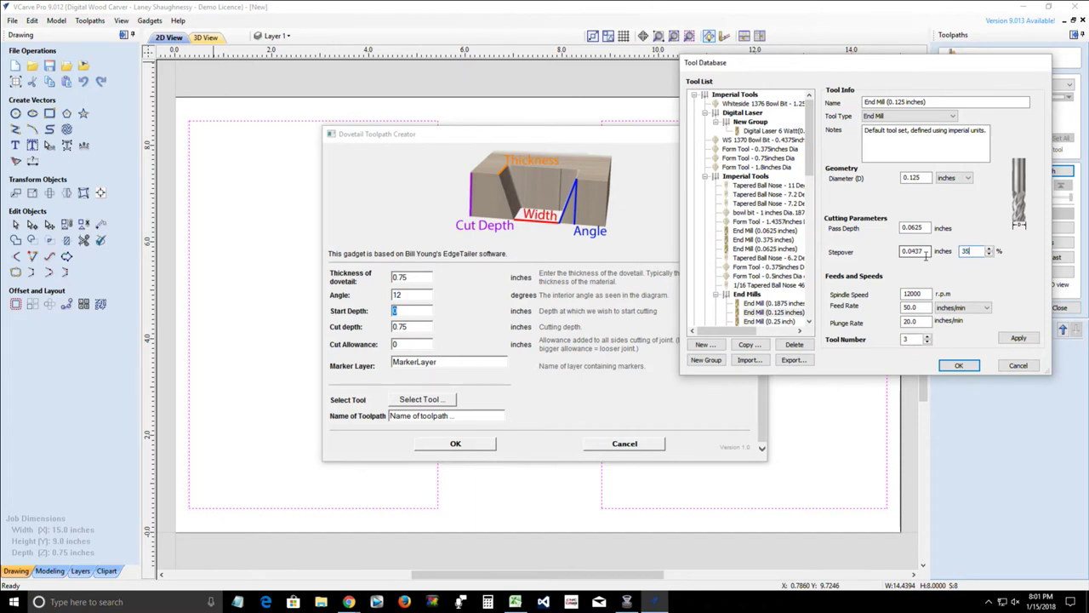
- Confirm the 0.125-inch End Mill and create the dovetail toolpath on the right board's sockets
click(1013, 341)
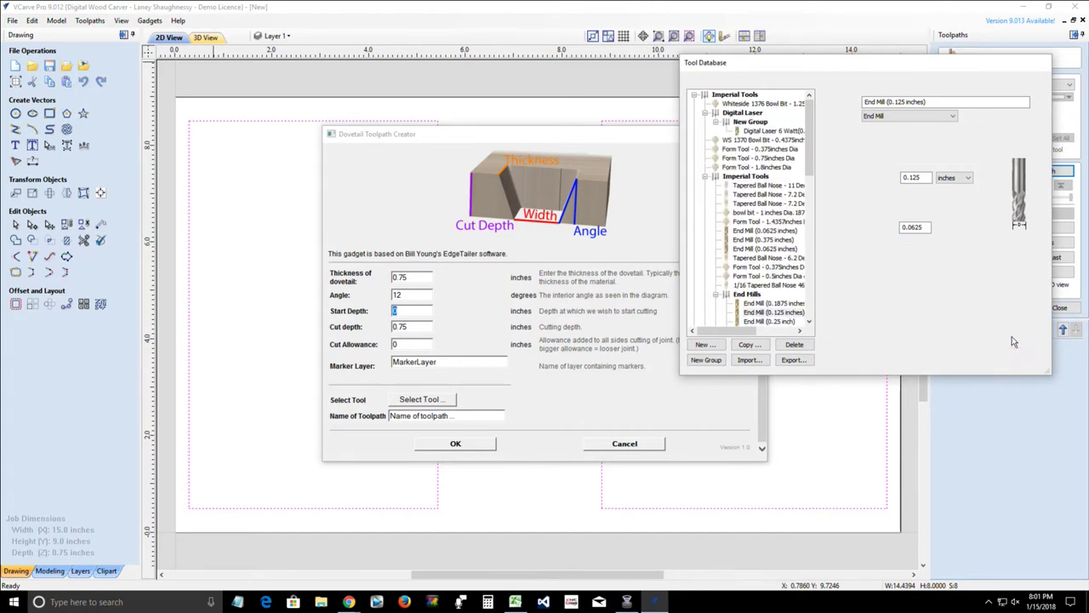
click(966, 433)
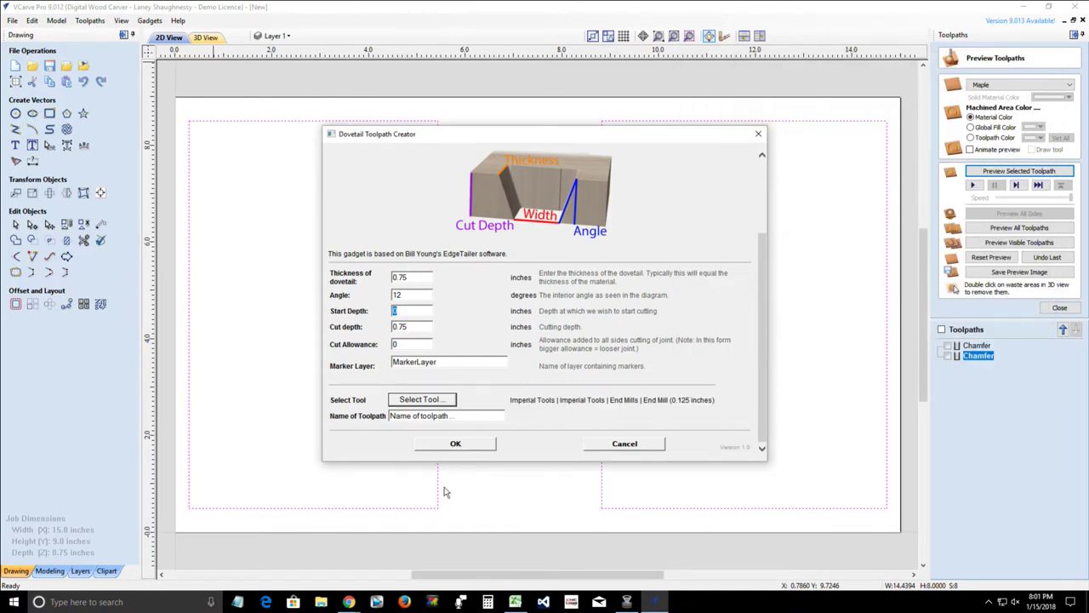
click(456, 444)
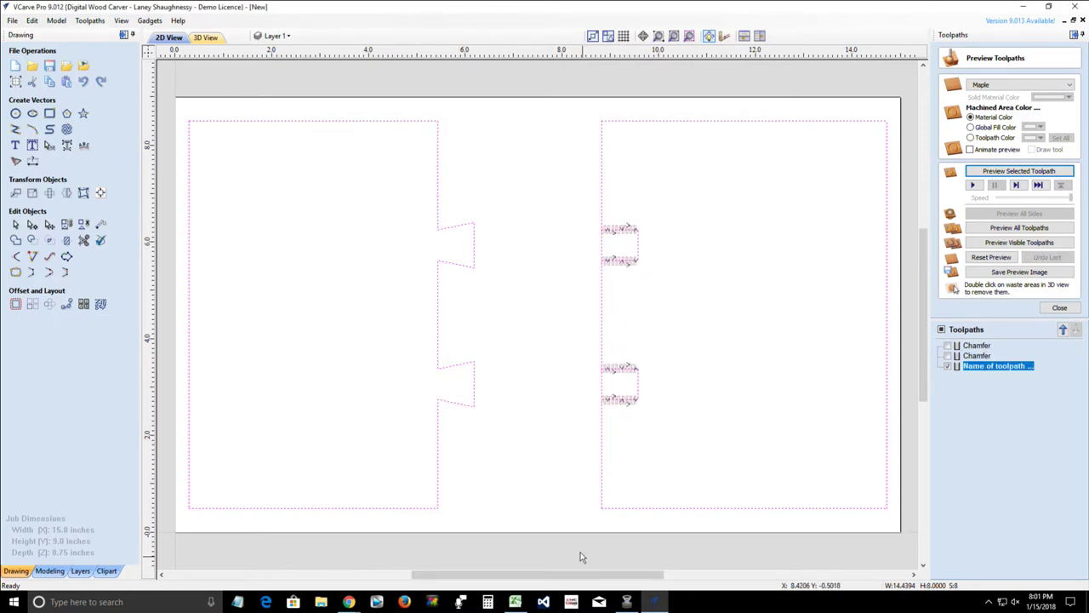
scroll(611, 283, up, 5)
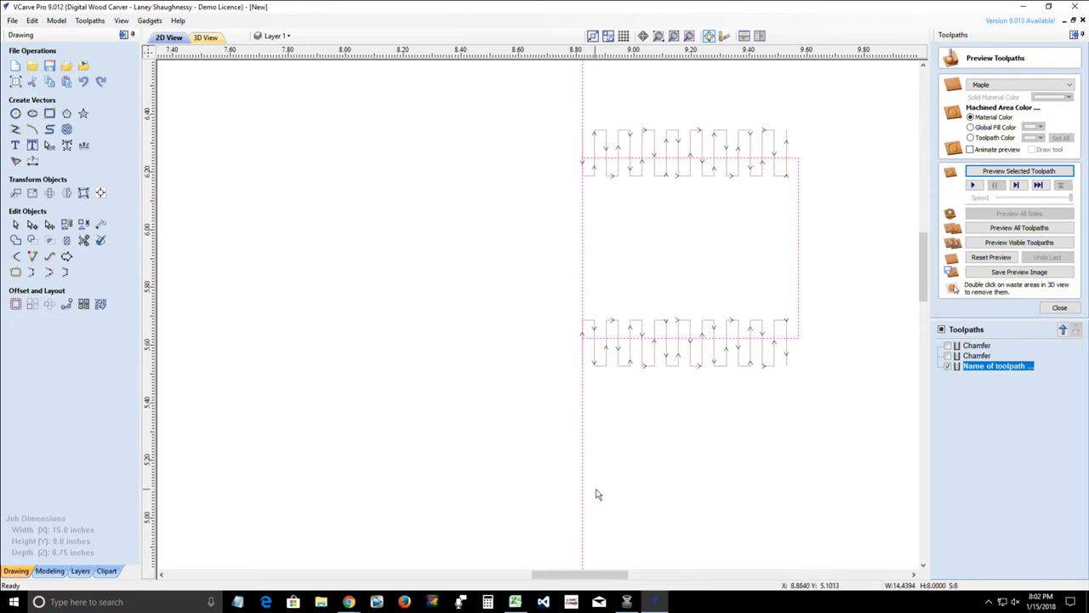
- Fit the job in view, clear the selection, and select both boards' four edge vectors
scroll(596, 494, down, 3)
scroll(587, 491, down, 3)
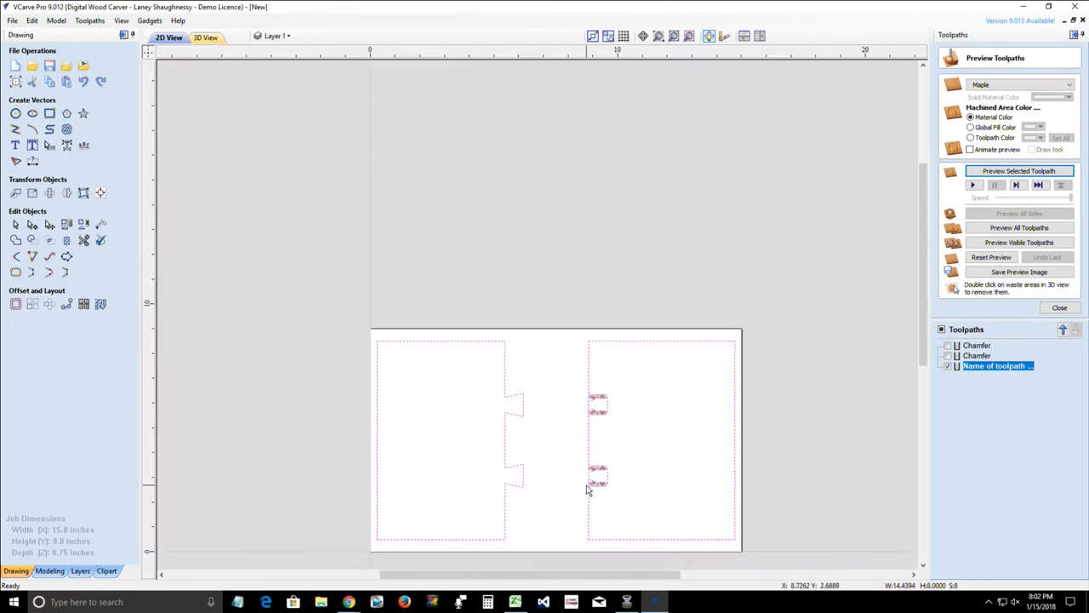
key(F6)
scroll(587, 468, up, 3)
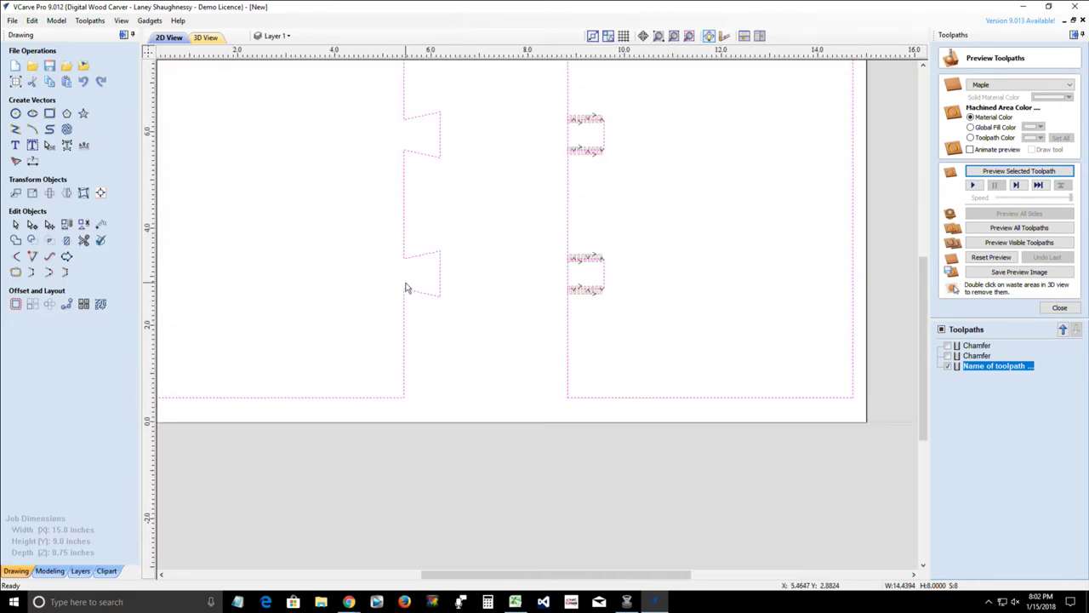
scroll(409, 280, down, 3)
scroll(375, 248, up, 2)
scroll(374, 248, up, 1)
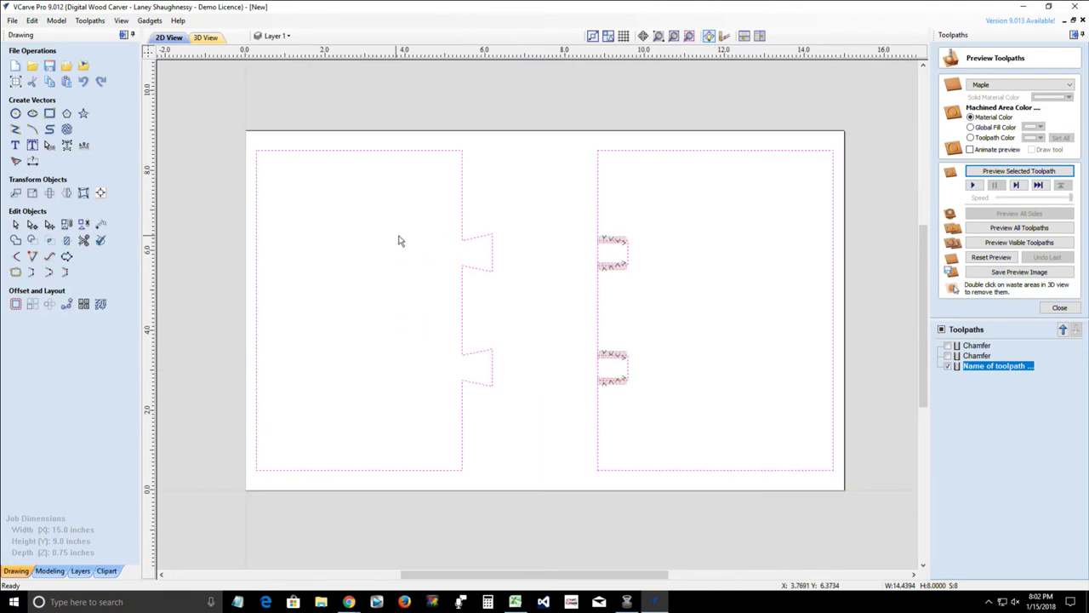
click(562, 212)
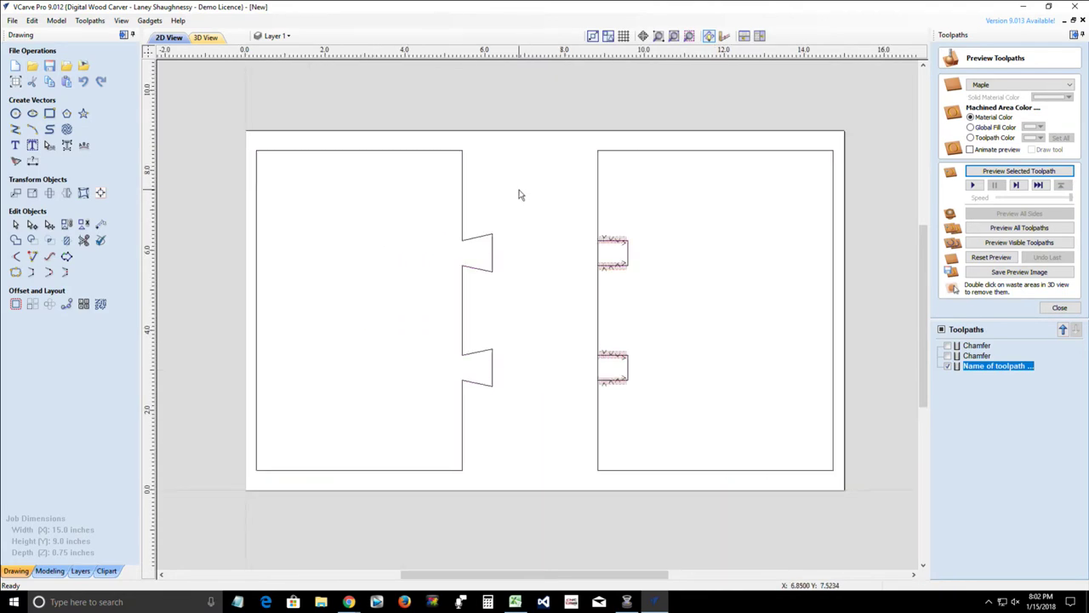
click(598, 190)
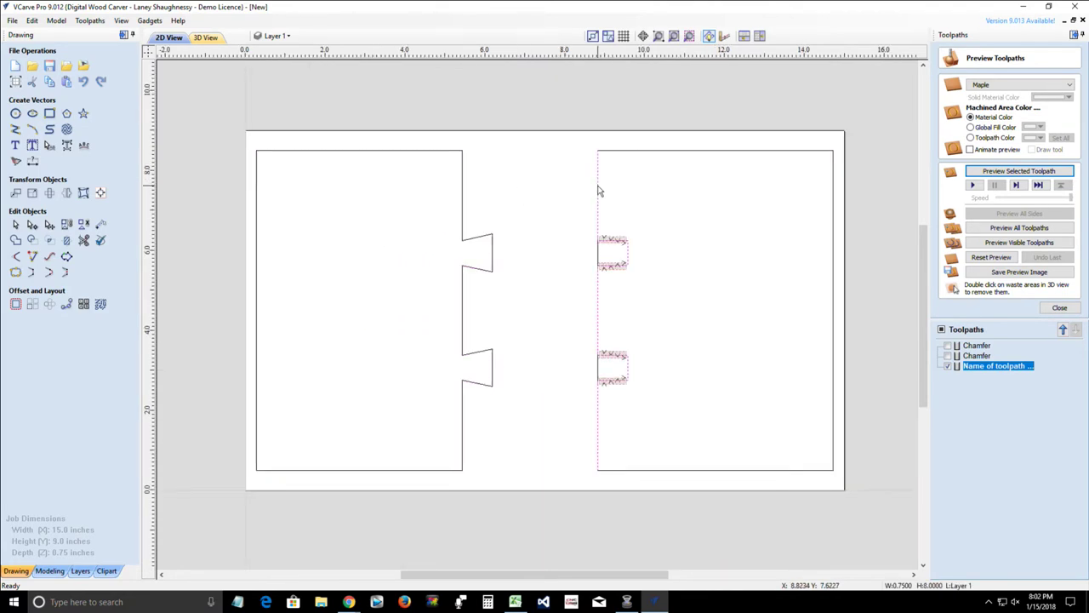
shift+click(644, 151)
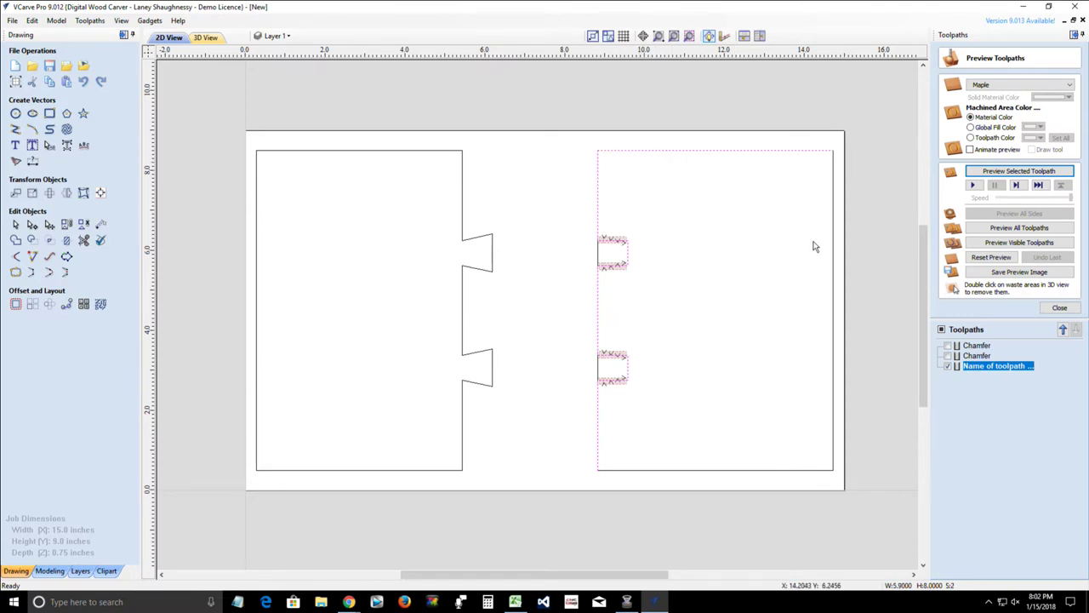
shift+click(352, 470)
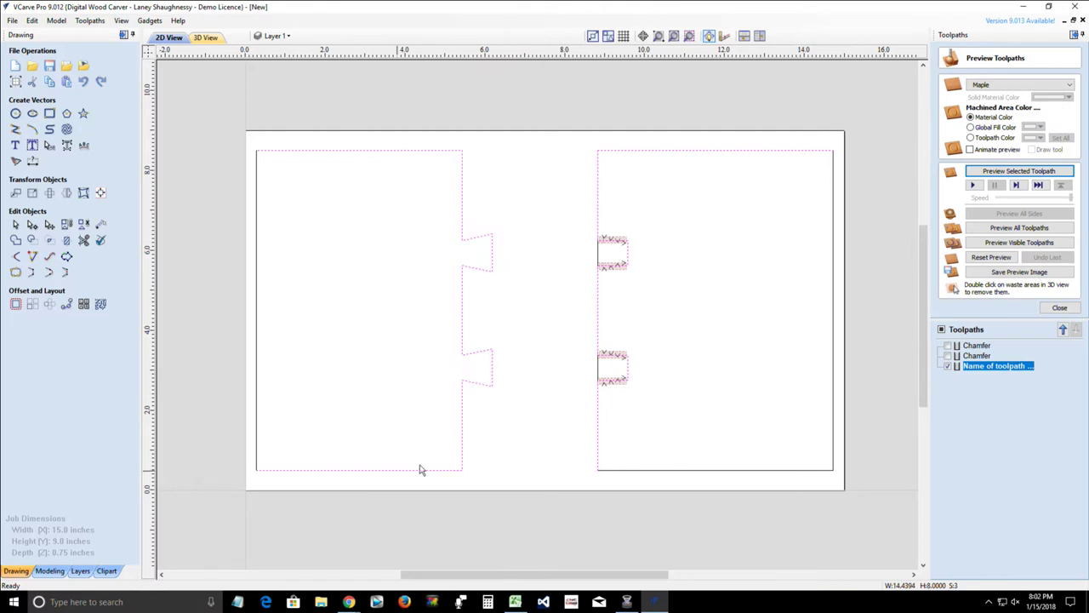
shift+click(257, 220)
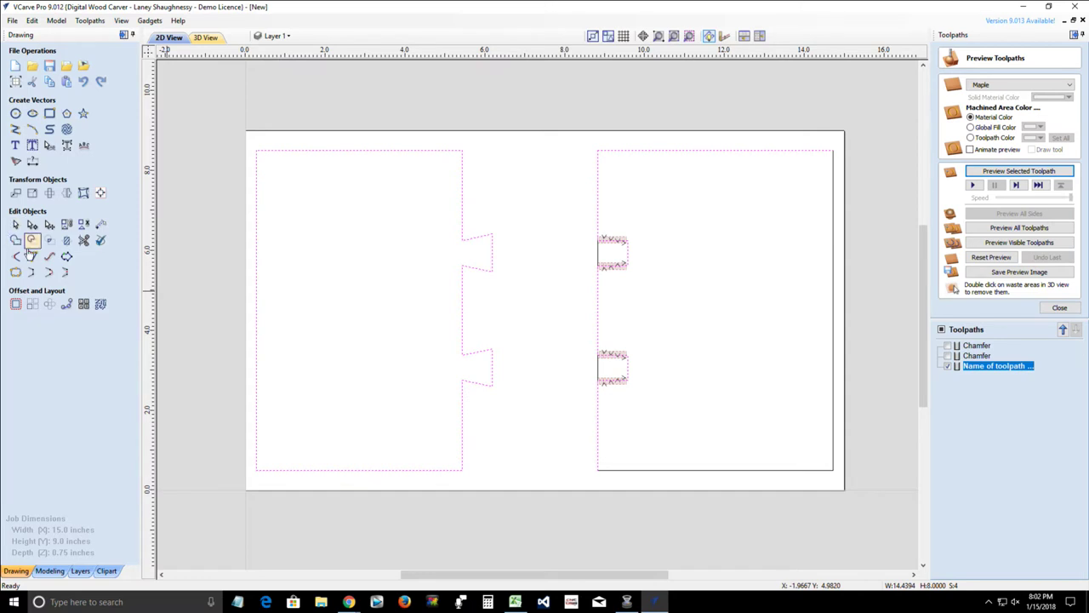
- Join the left board's edge pieces into one closed outline with Join Vectors
click(13, 273)
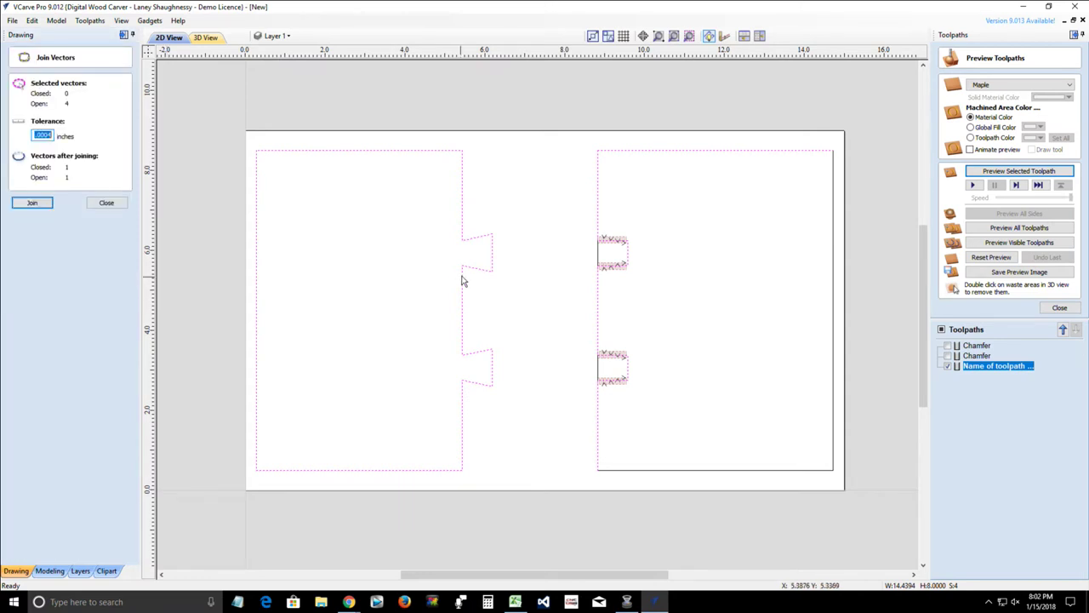
click(557, 181)
click(598, 179)
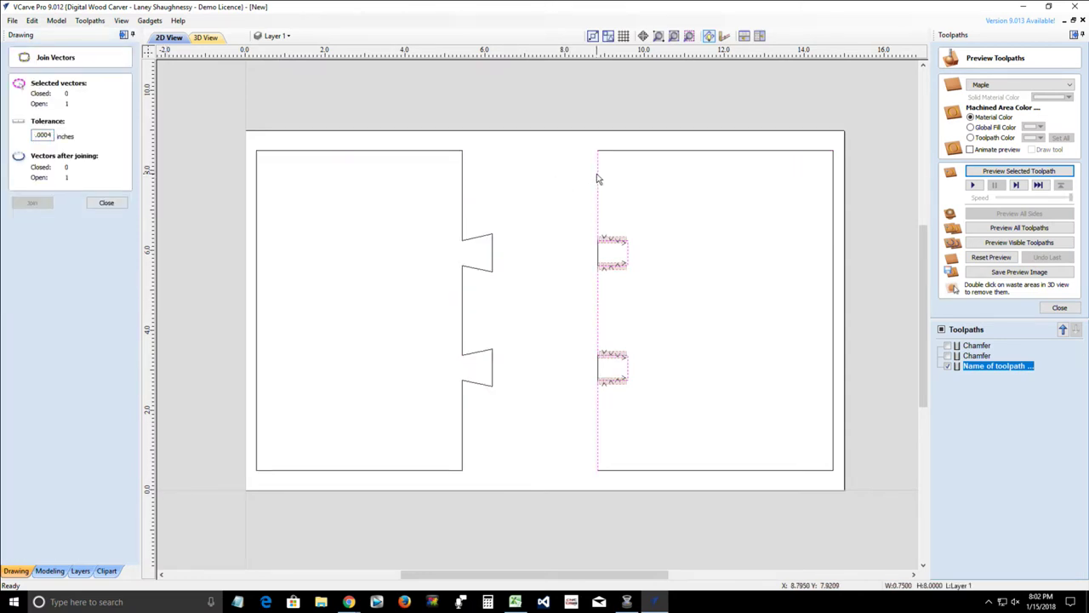
drag(217, 126, 536, 511)
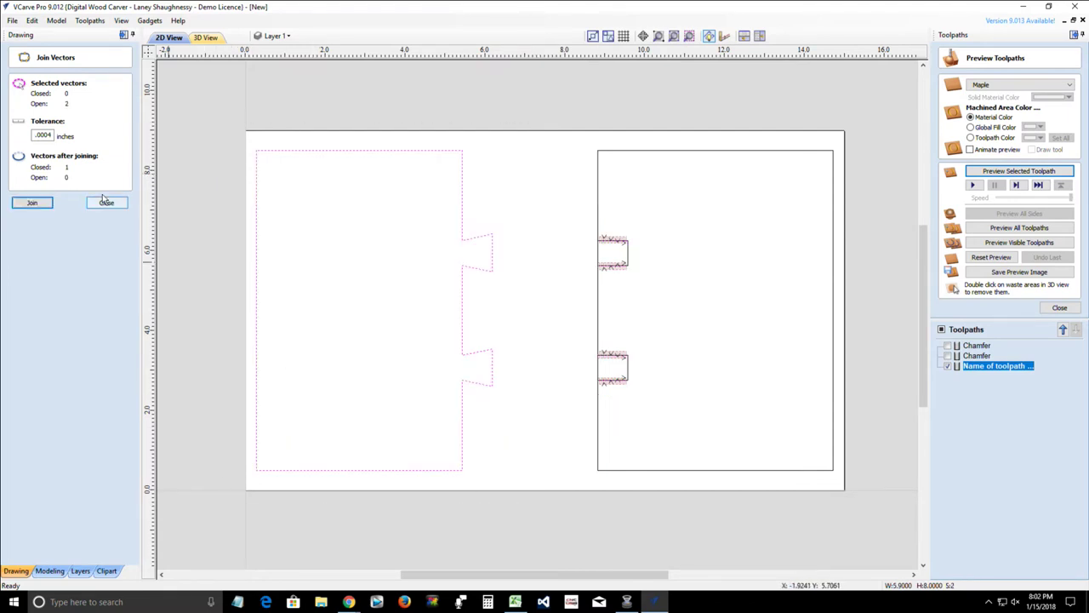
click(32, 203)
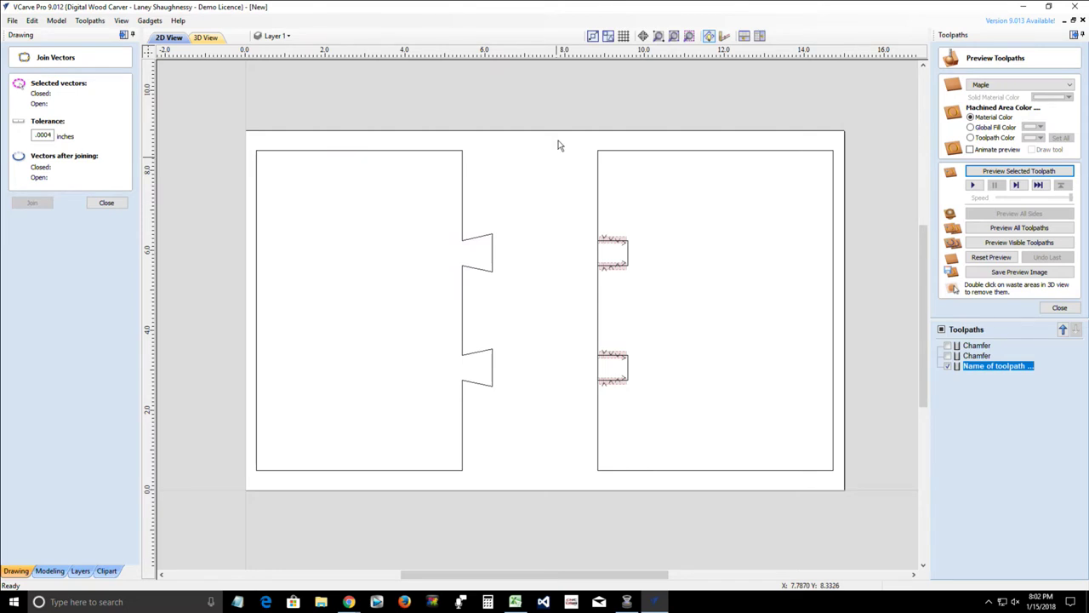
- Join the right board's vectors together and close Join Vectors
drag(559, 139, 849, 501)
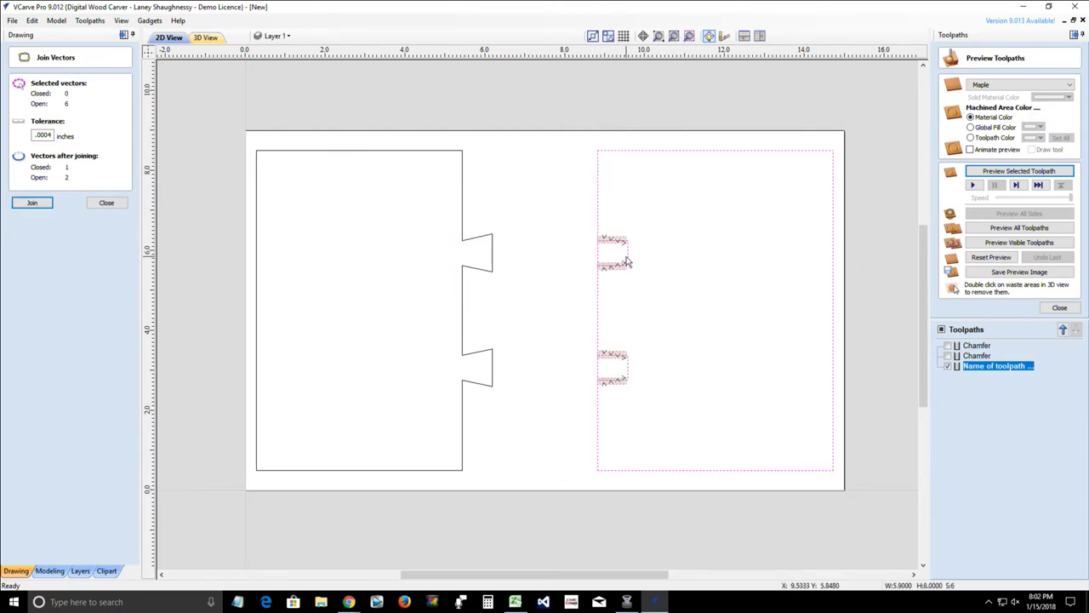
click(32, 204)
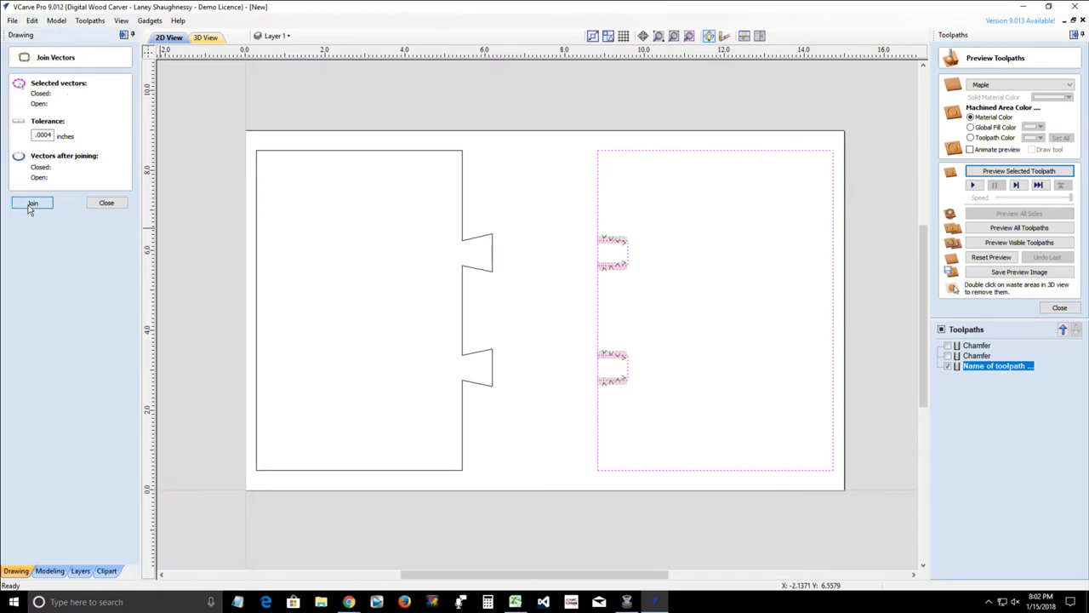
click(106, 205)
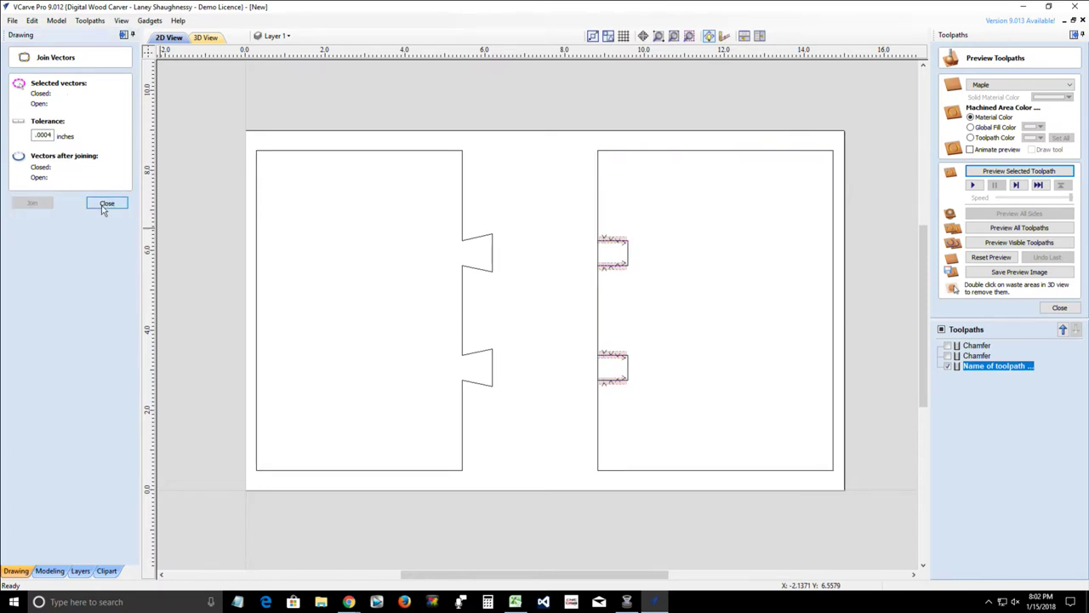
- Select the right board's outline and view the job in 3D
click(460, 155)
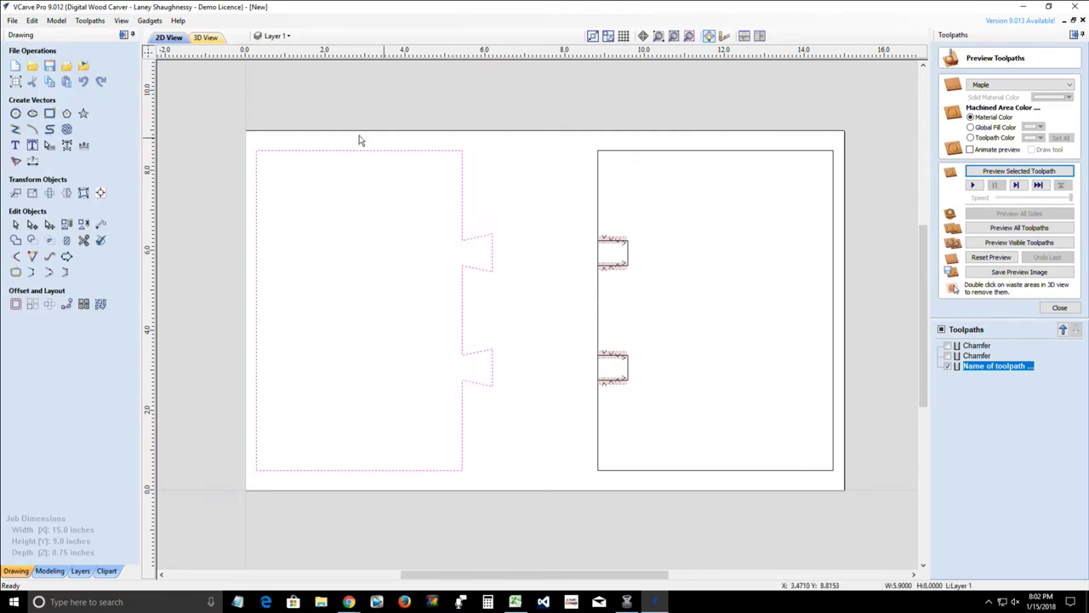
click(639, 148)
click(628, 151)
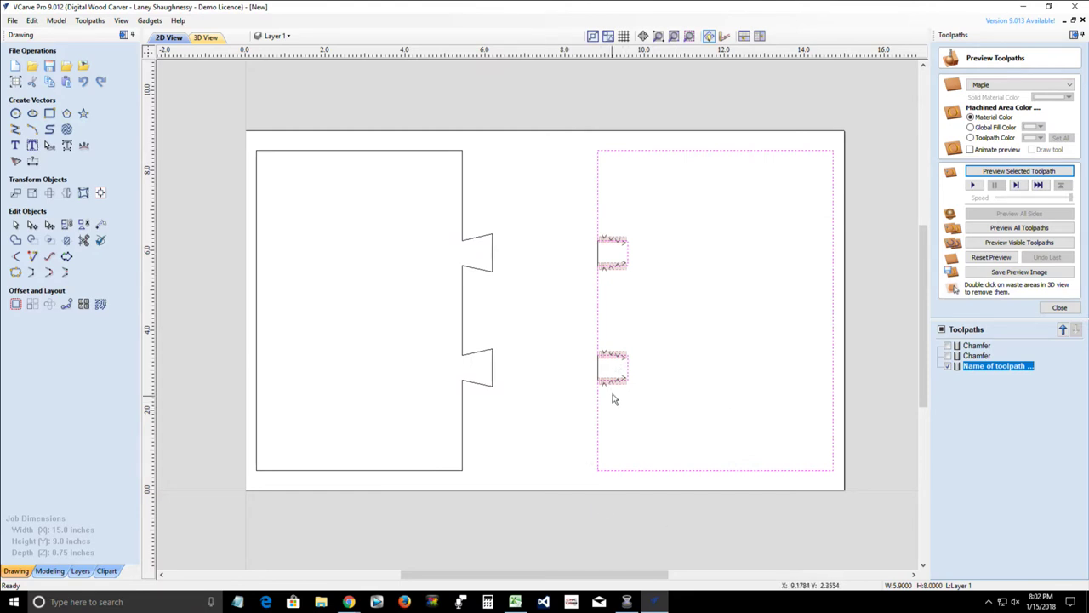
click(1053, 311)
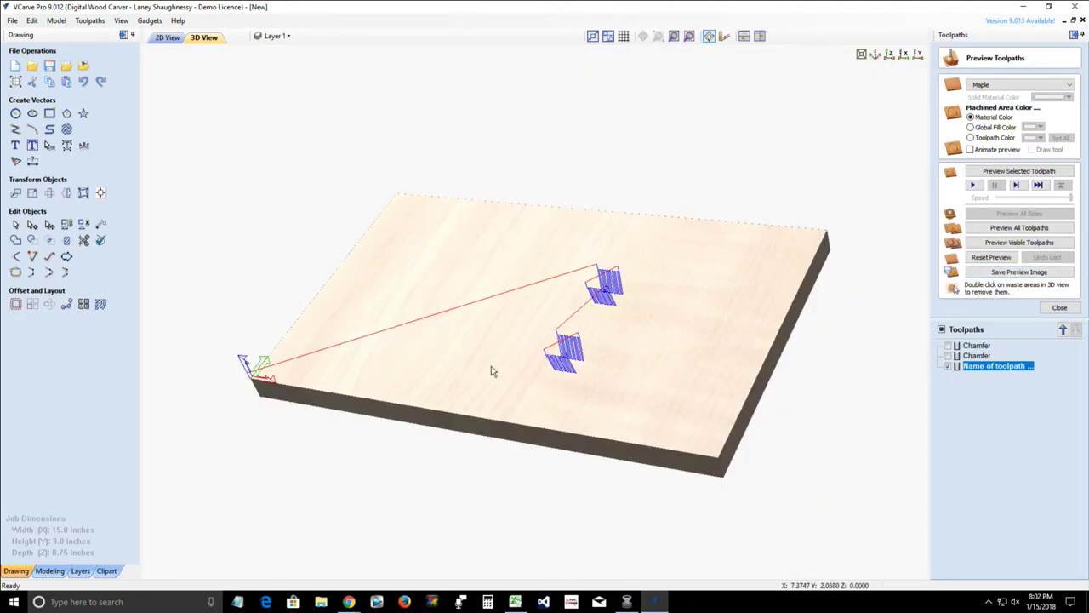
drag(555, 385, 347, 305)
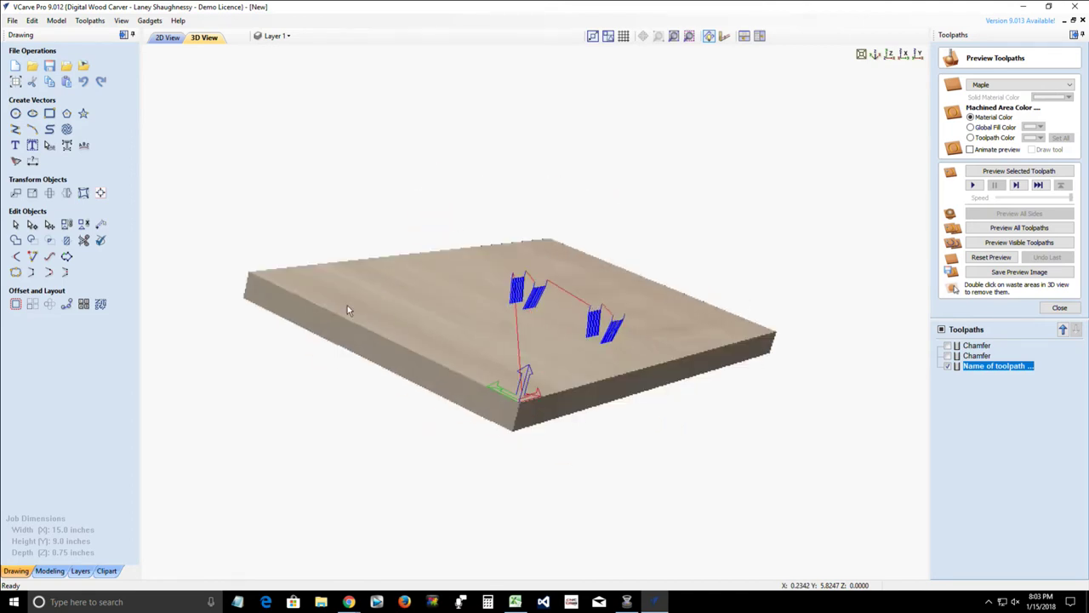
drag(579, 355, 613, 400)
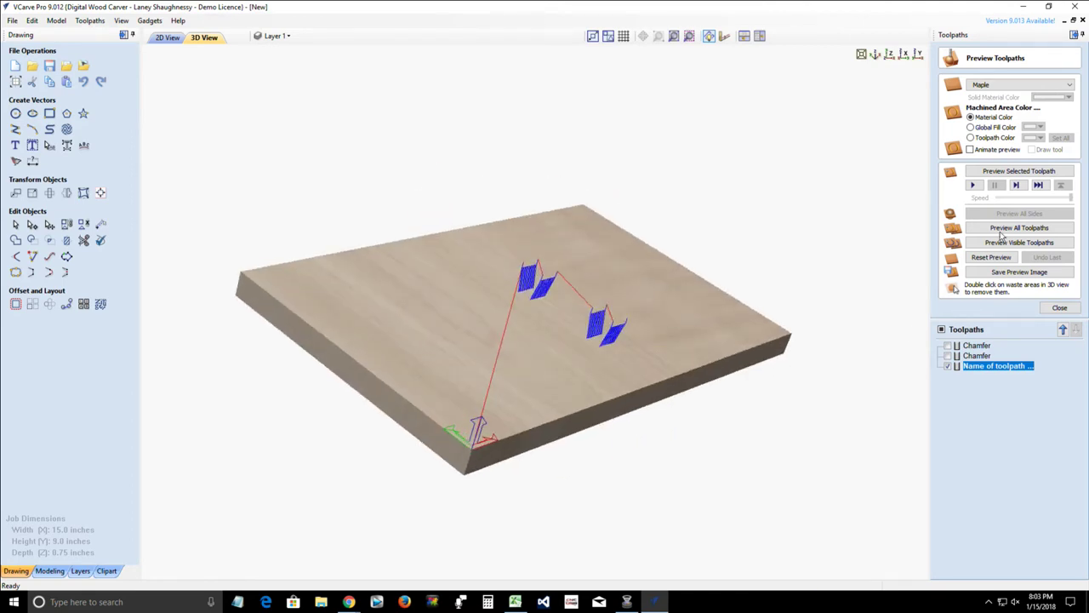
- Preview the dovetail toolpath cut in maple, inspect the pockets, and return to 2D view
click(992, 173)
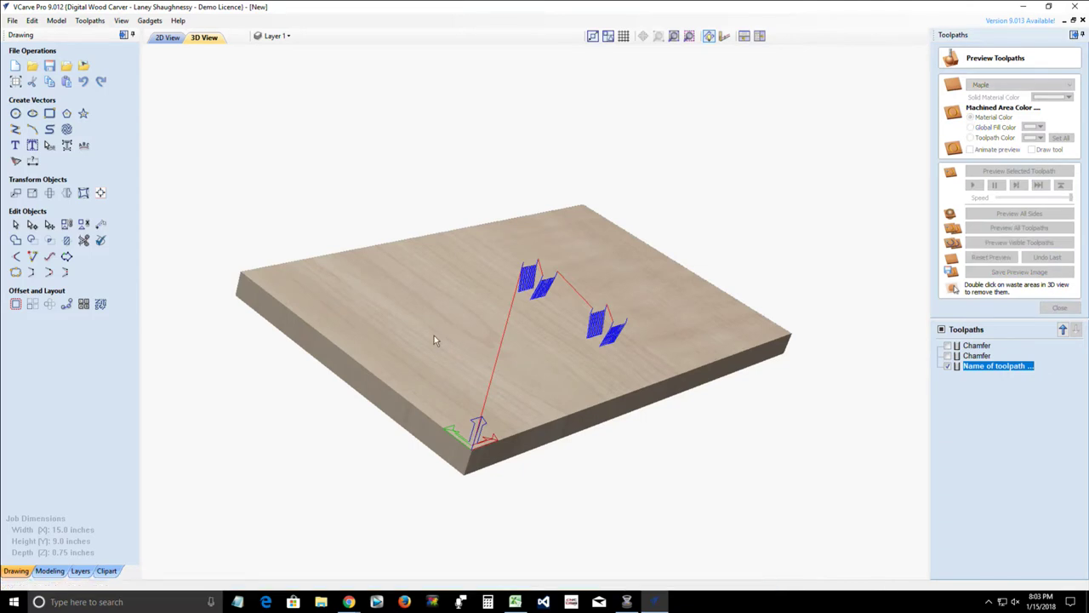
drag(501, 401, 511, 318)
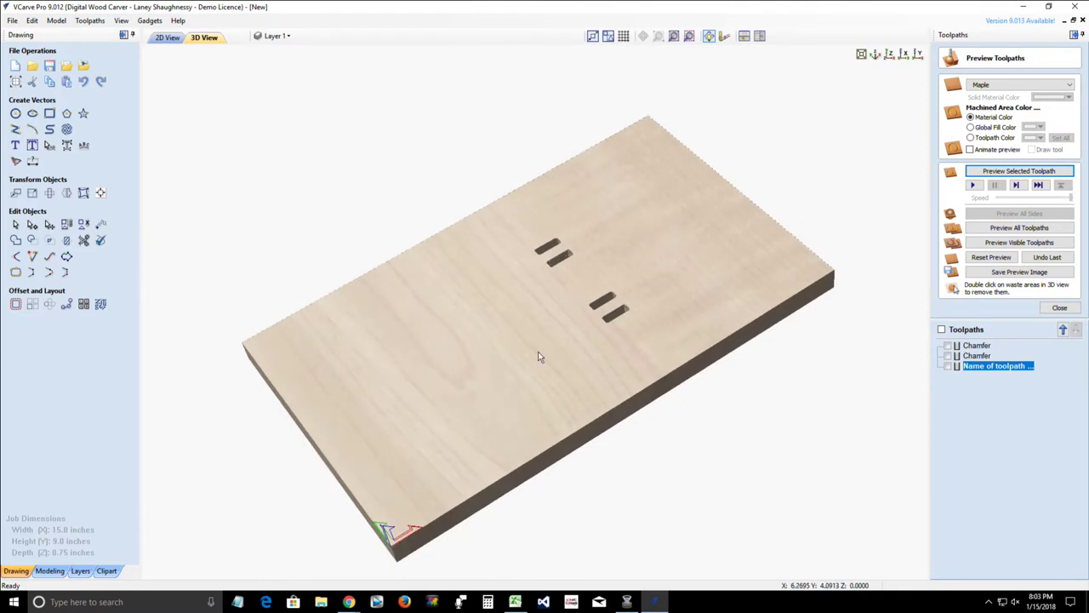
drag(540, 355, 647, 332)
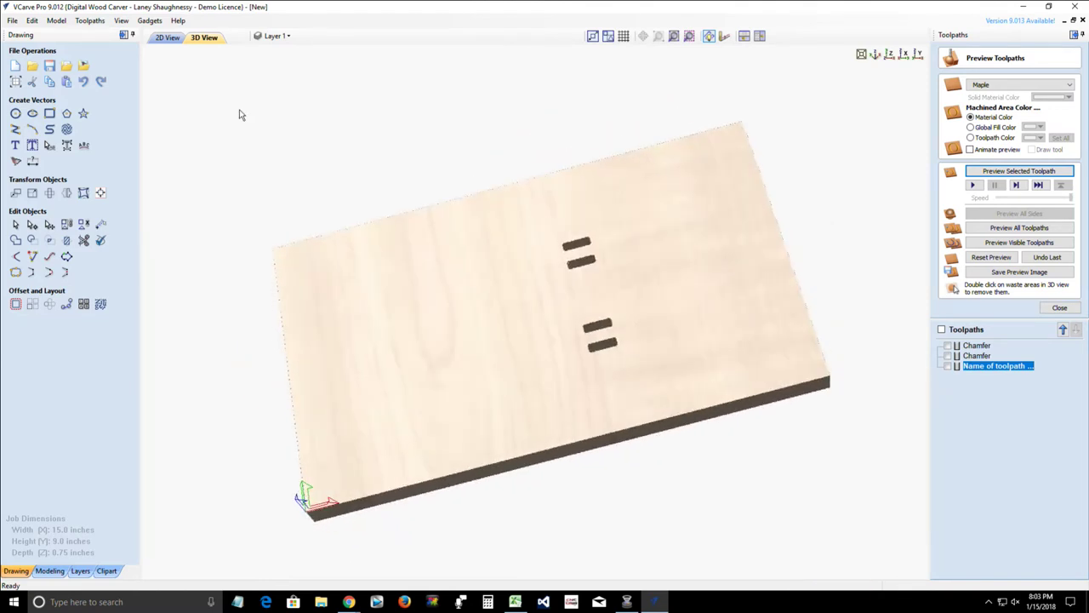
click(167, 38)
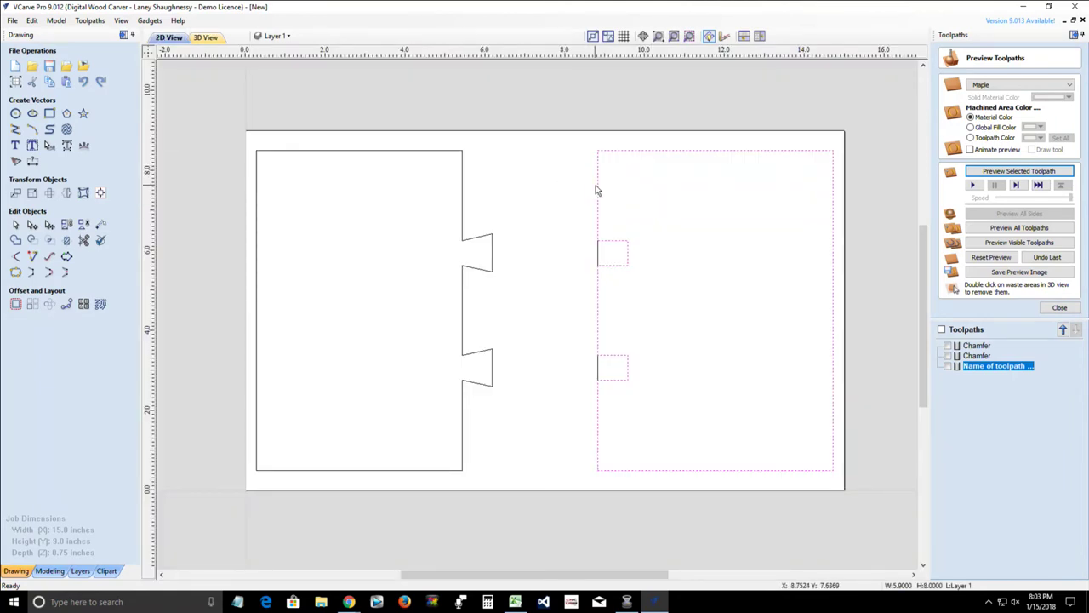
- Close the toolpath preview and zoom in on the left board's dovetail tail
click(597, 189)
click(550, 250)
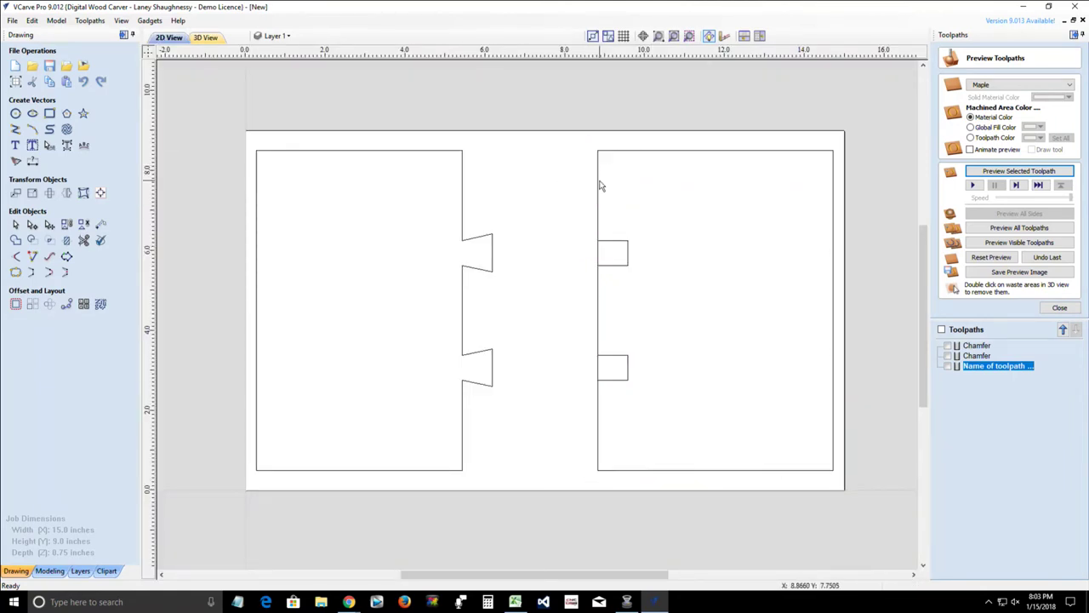
click(598, 189)
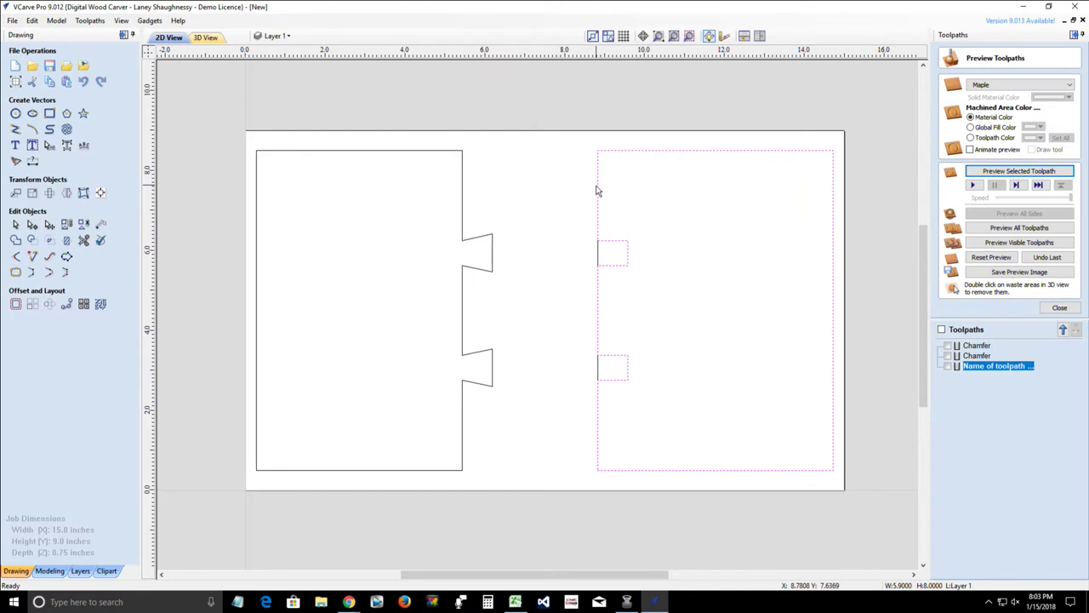
click(1061, 309)
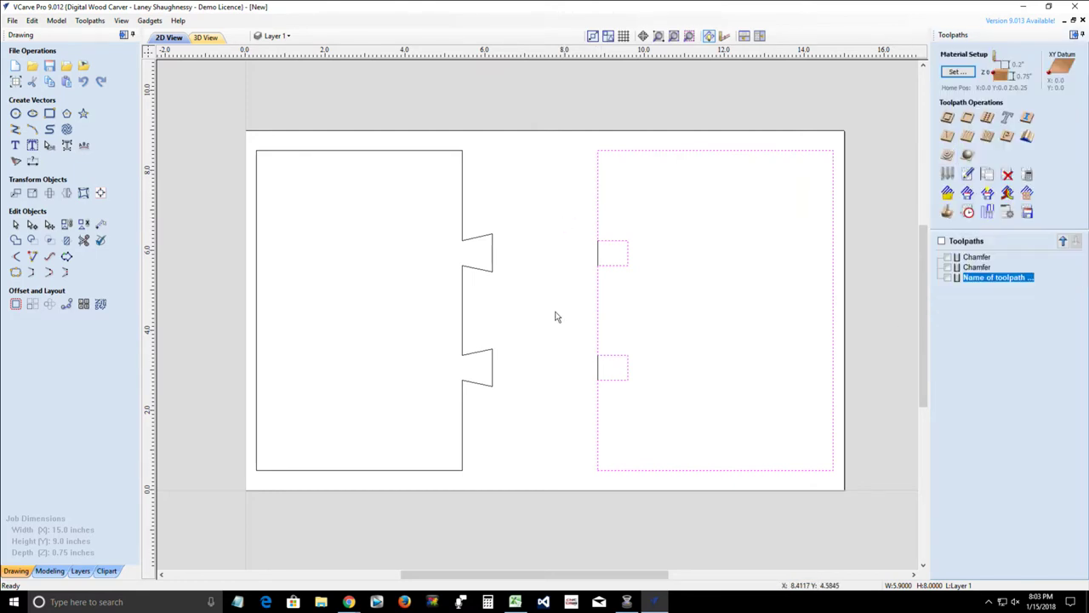
shift+click(462, 224)
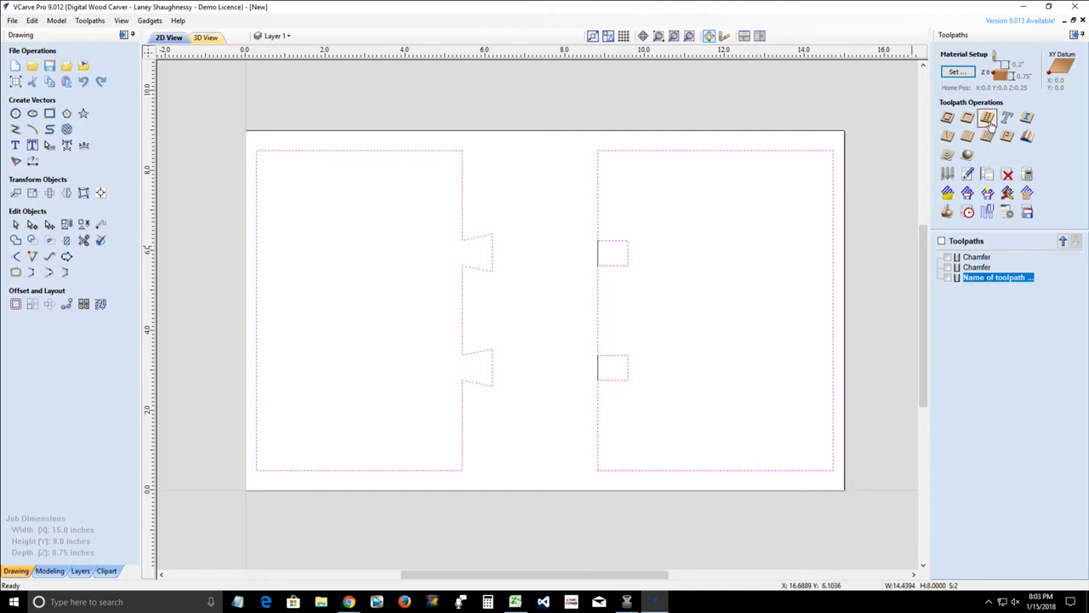
scroll(452, 246, up, 3)
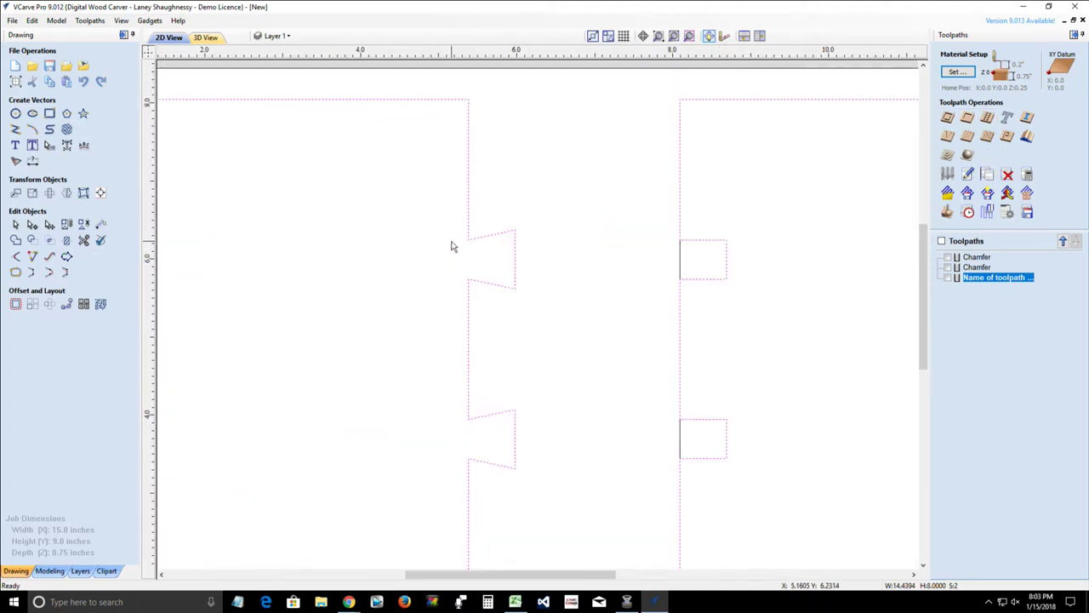
click(451, 253)
scroll(451, 256, up, 4)
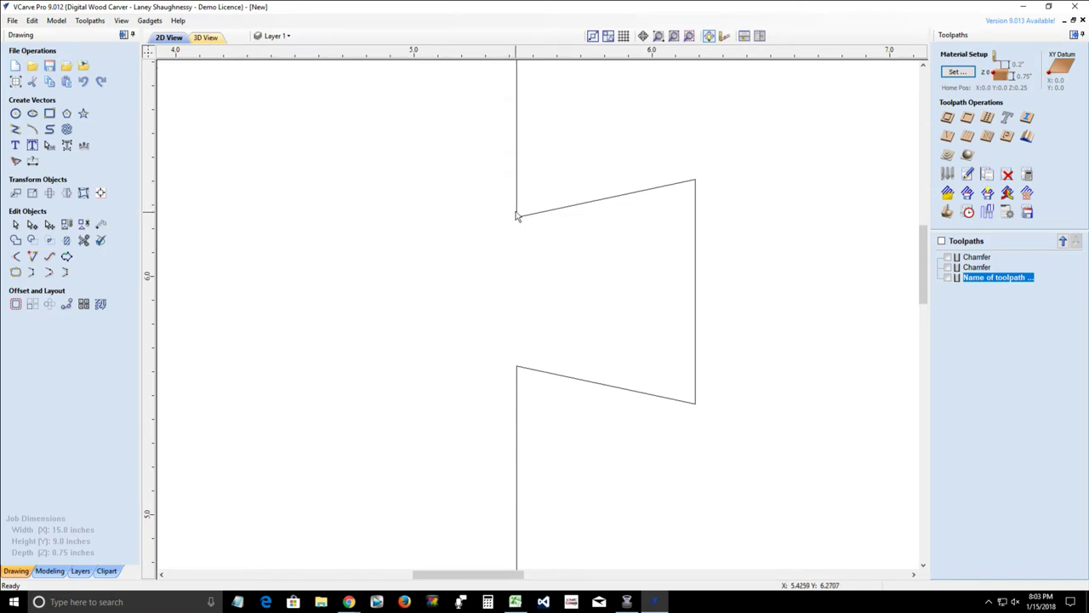
scroll(522, 372, down, 8)
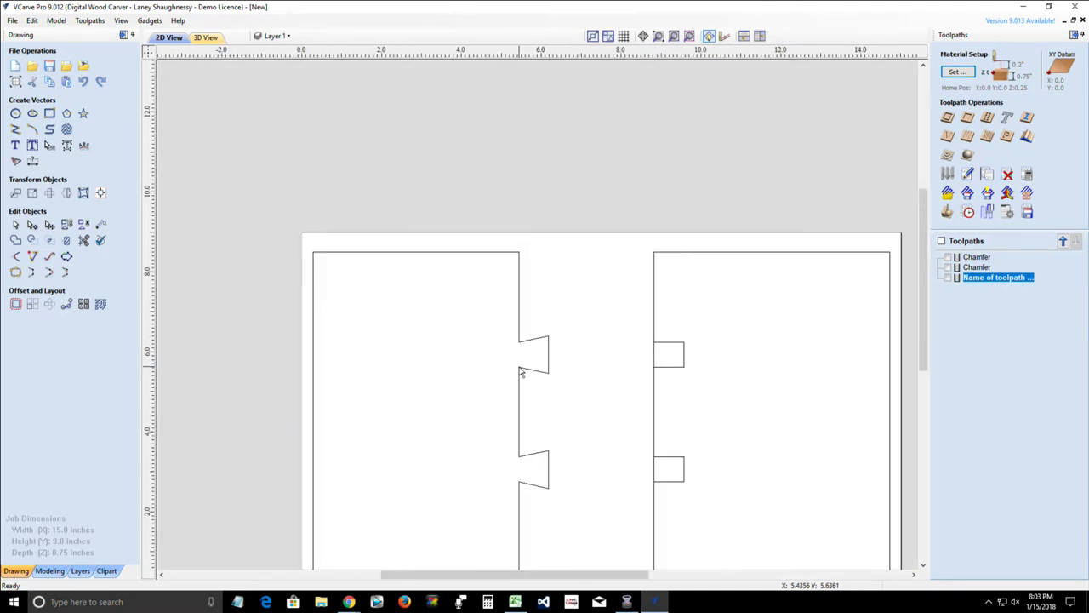
scroll(523, 458, up, 6)
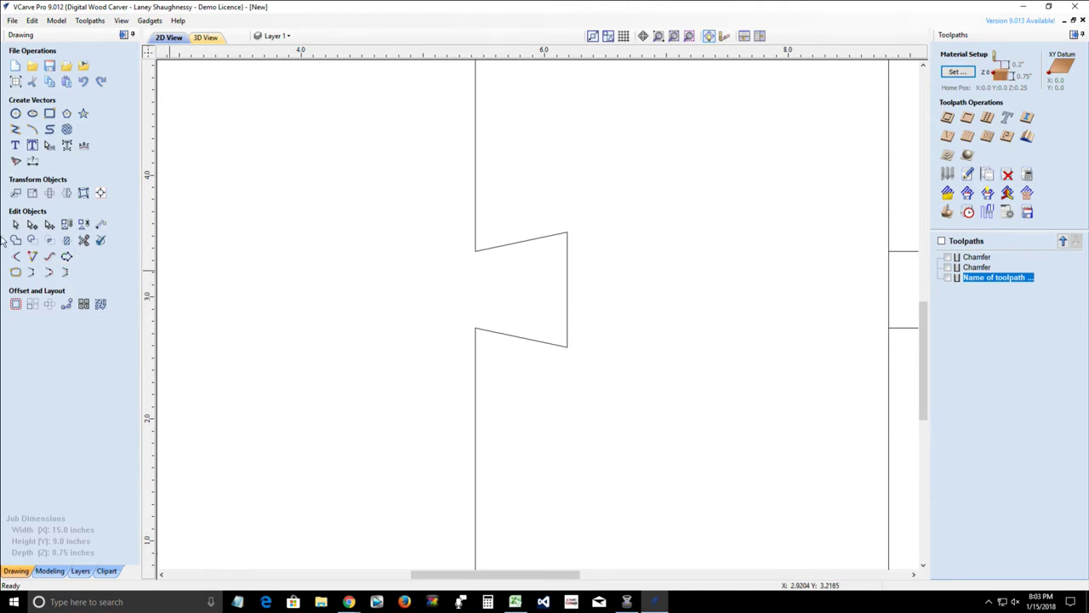
- Open Create Fillets and set the fillet/tool radius to .063 with T-Bone style
click(14, 257)
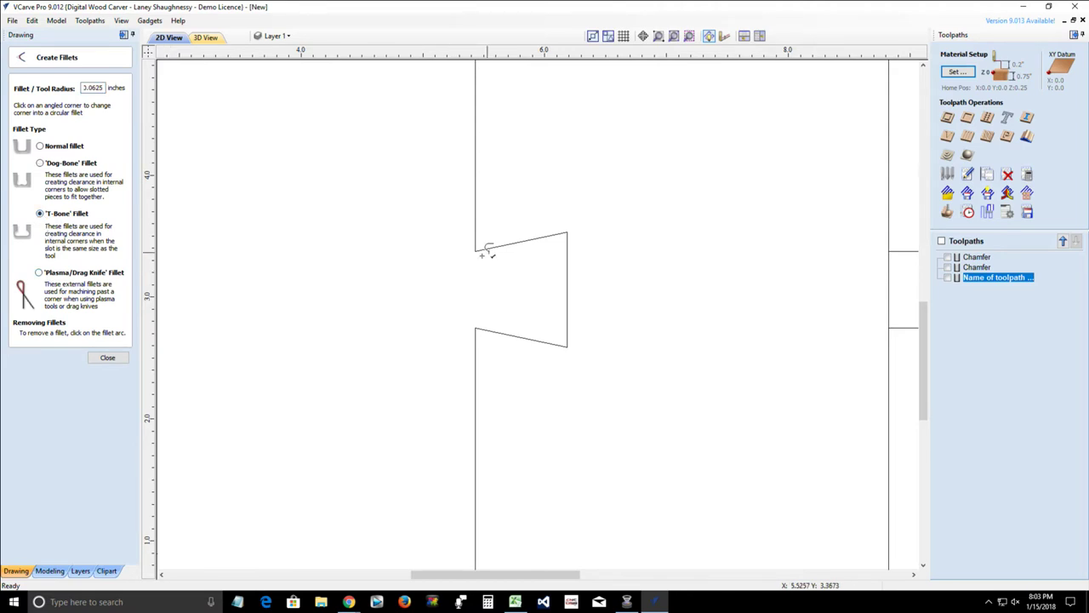
click(100, 89)
drag(104, 87, 61, 95)
text(.)
- Add T-bone fillets at the inside corners of the left board's dovetail tails
click(475, 248)
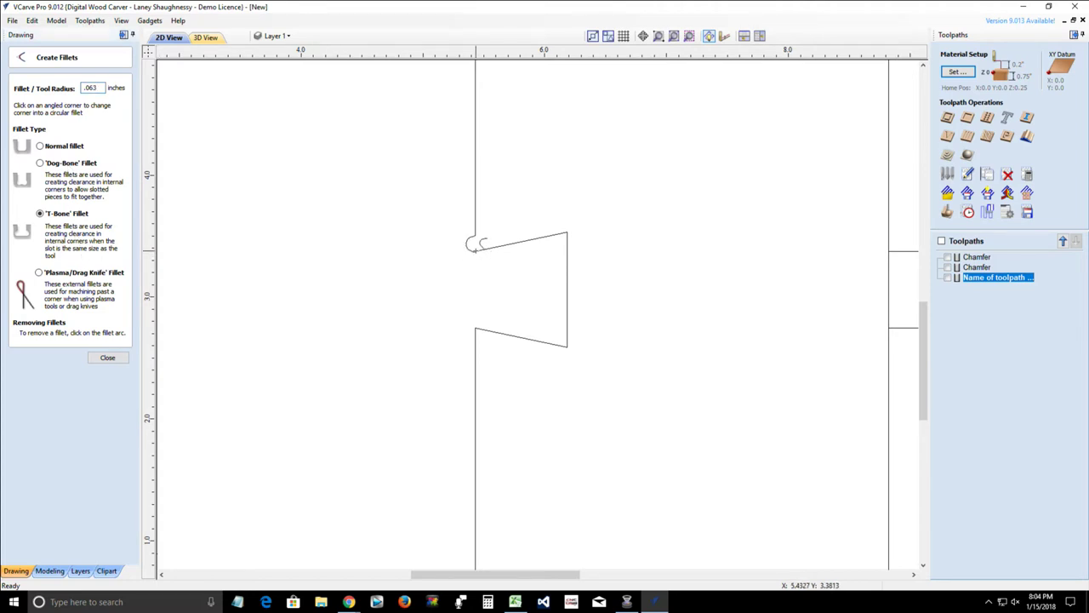
click(477, 326)
scroll(490, 390, down, 2)
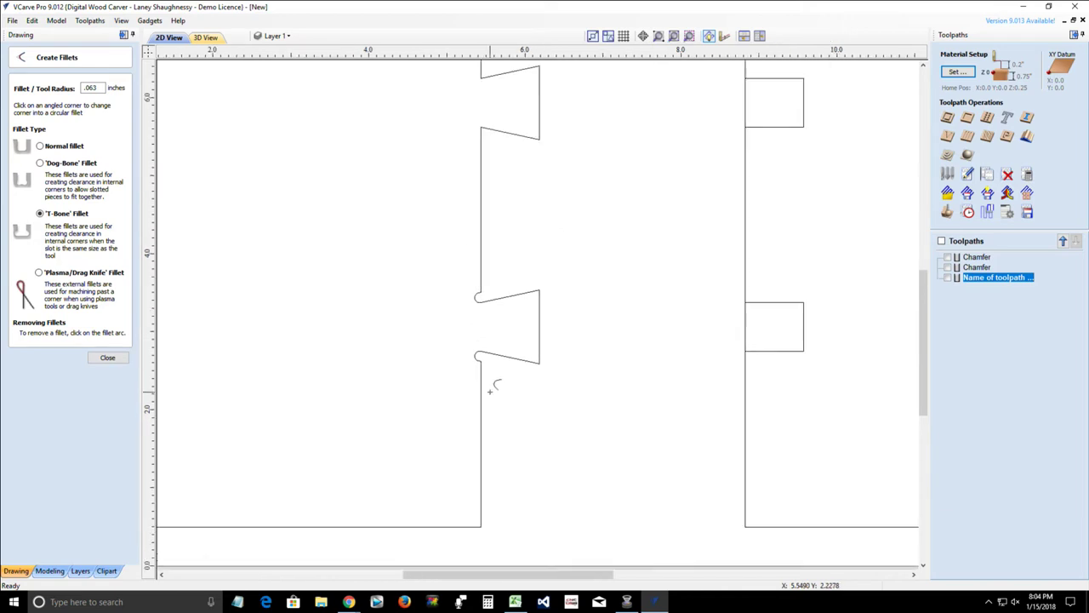
scroll(469, 93, down, 3)
scroll(480, 85, up, 4)
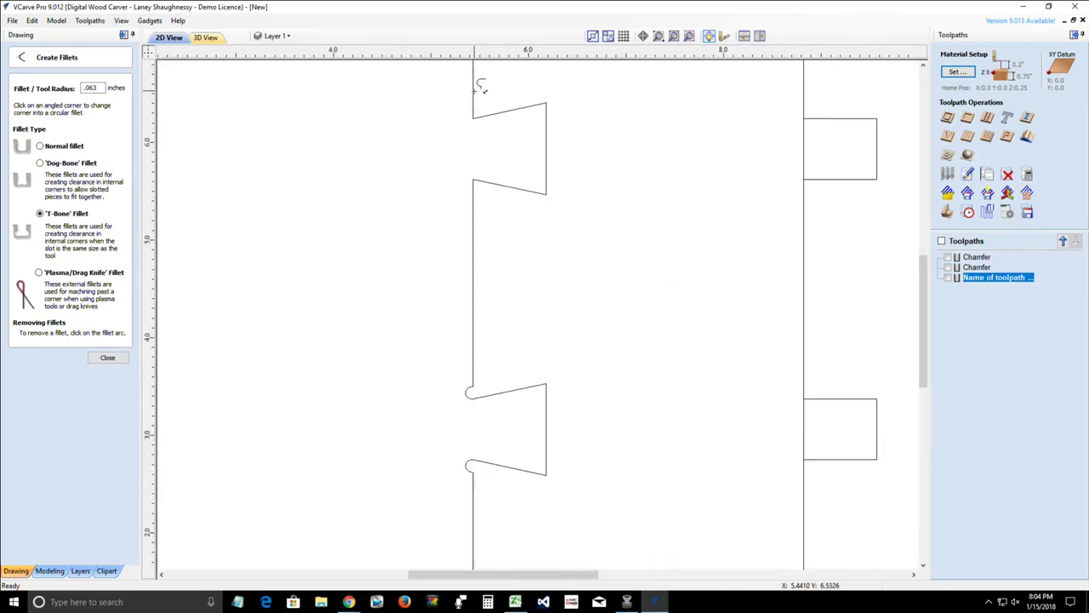
scroll(479, 85, up, 2)
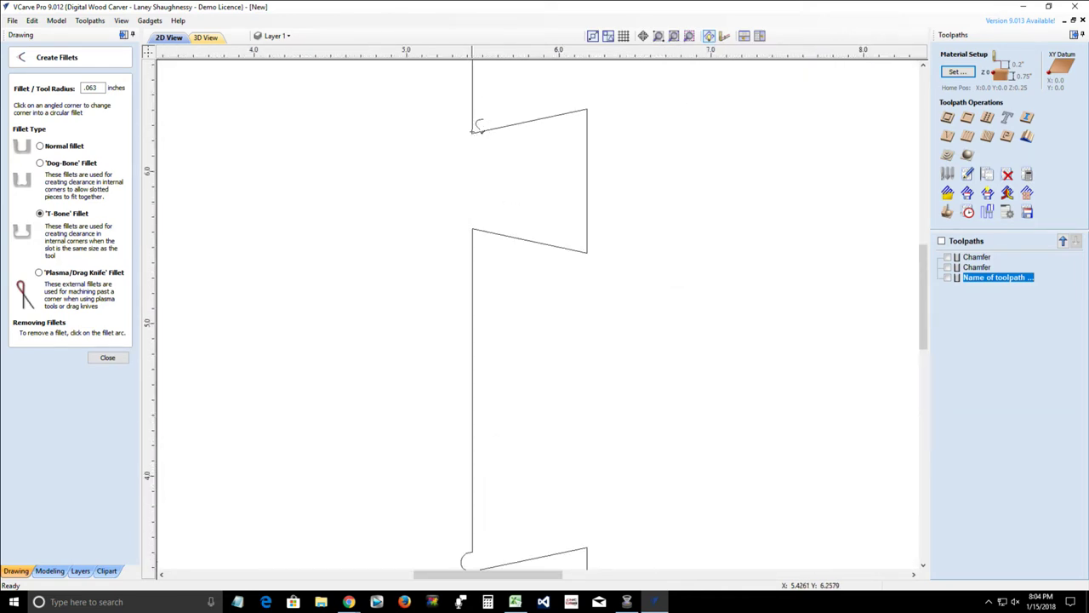
click(474, 227)
scroll(521, 306, down, 2)
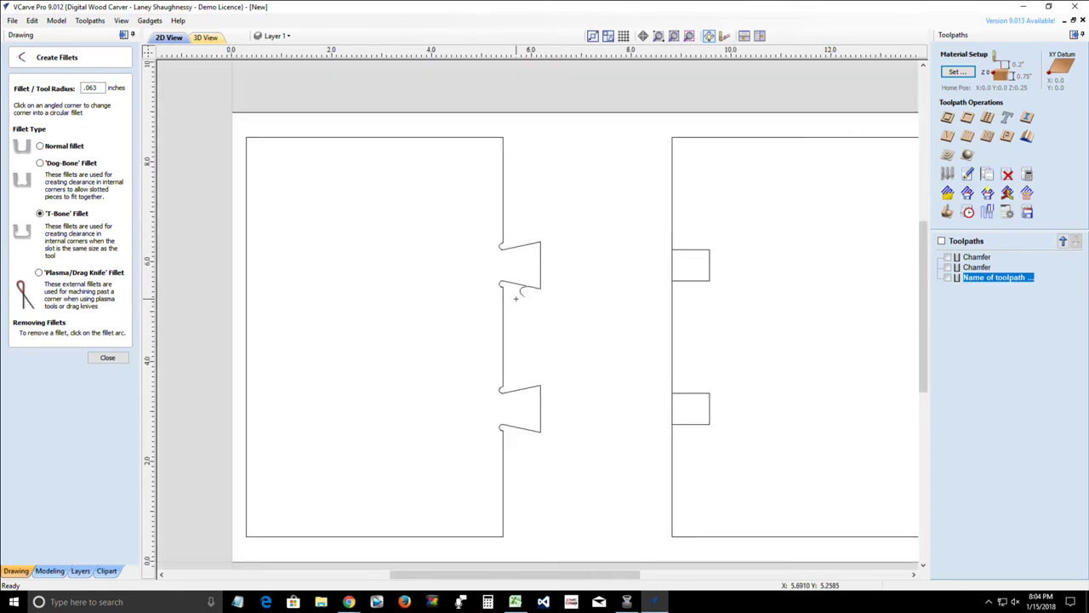
scroll(516, 298, down, 2)
scroll(517, 314, up, 1)
scroll(530, 382, up, 1)
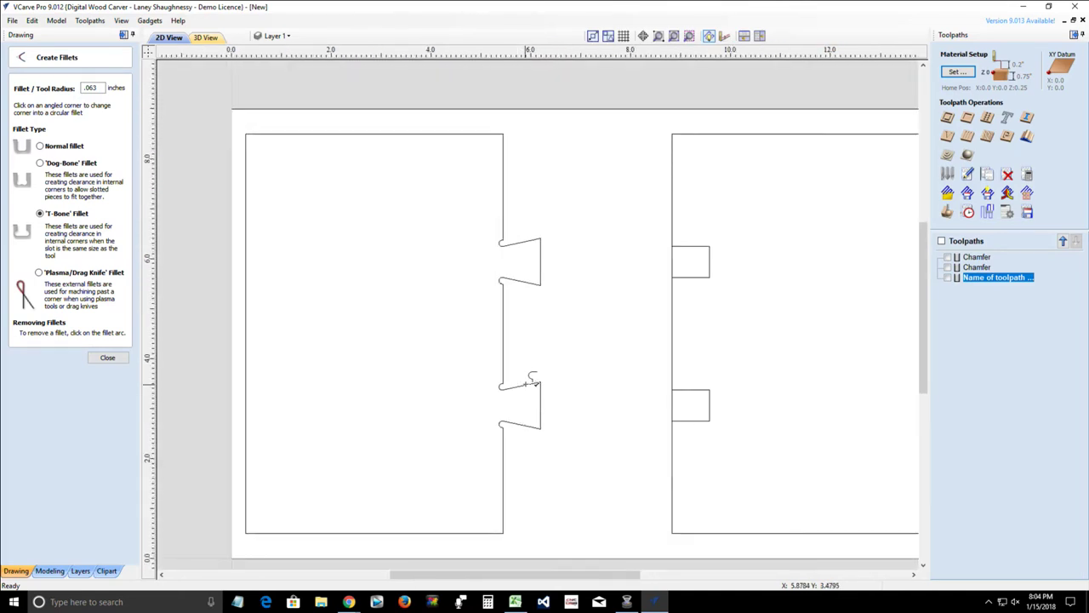
scroll(347, 293, down, 1)
- Close fillets and select both board outlines, excluding the two tab left edges on the right board
click(111, 359)
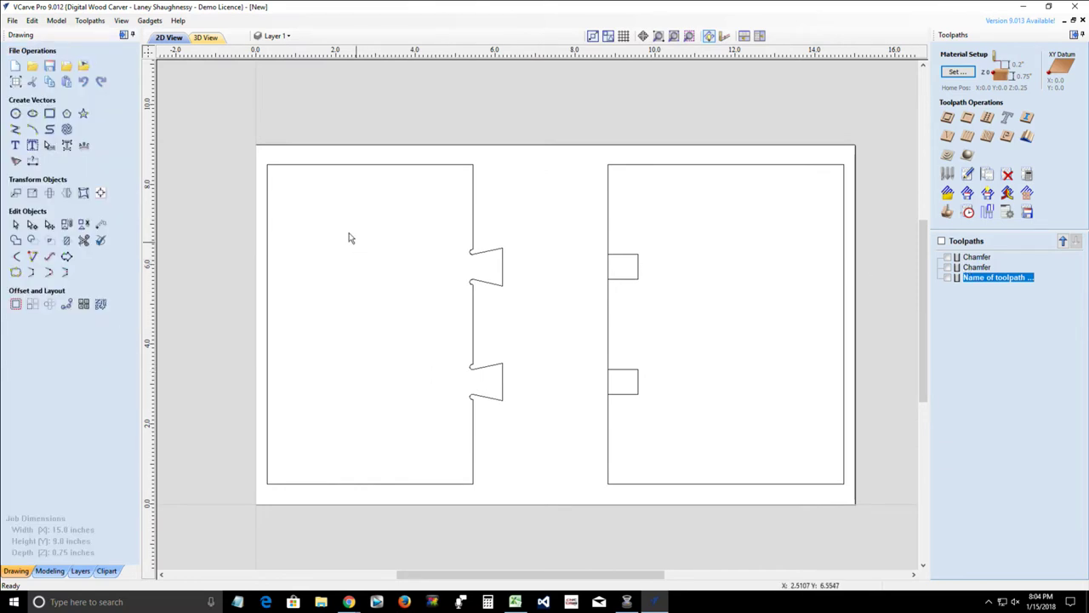
drag(164, 127, 892, 509)
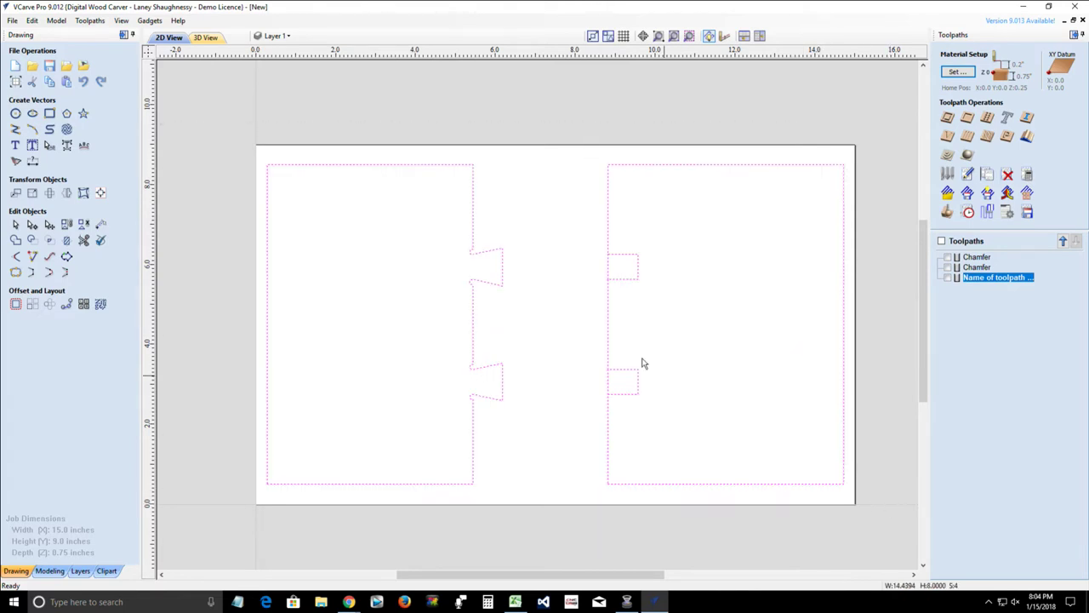
ctrl+click(631, 281)
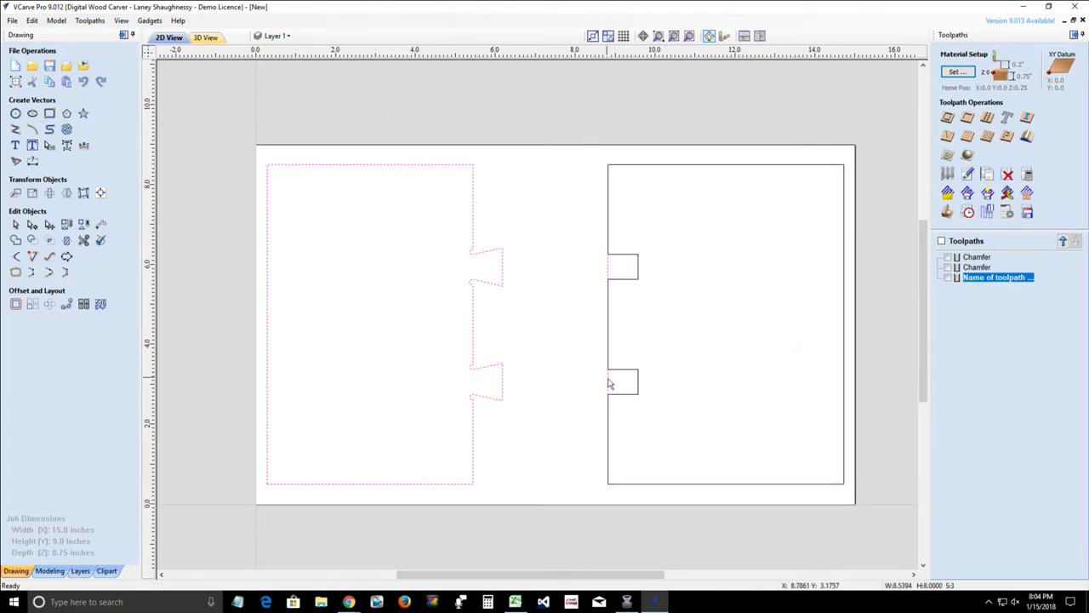
ctrl+click(608, 380)
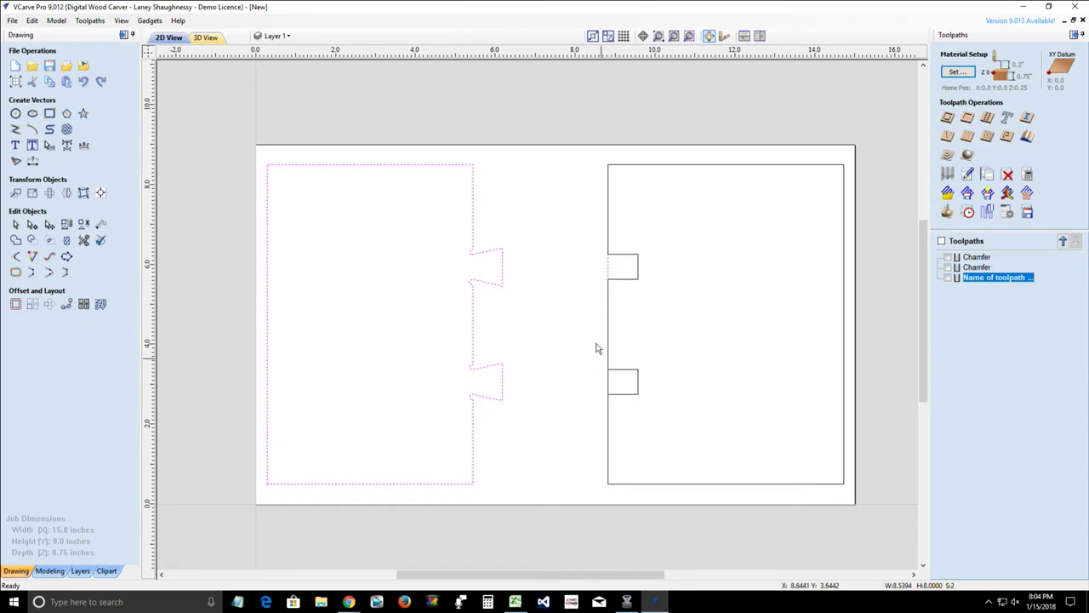
ctrl+click(610, 272)
shift+click(628, 283)
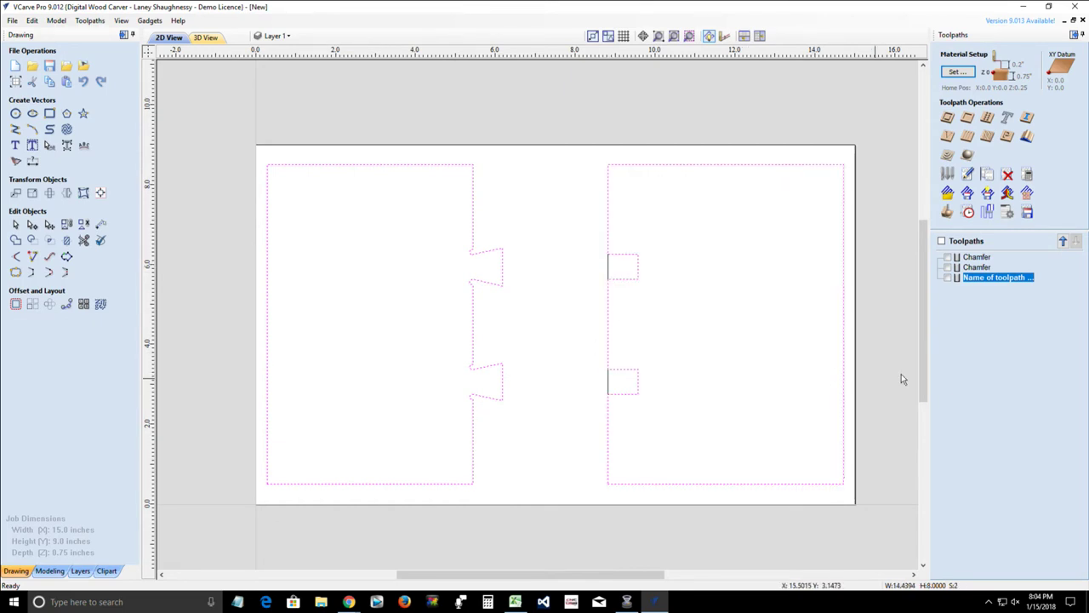
- Start a 2D Profile toolpath and choose End Mill (0.125 inches) from the Tool Database
click(948, 117)
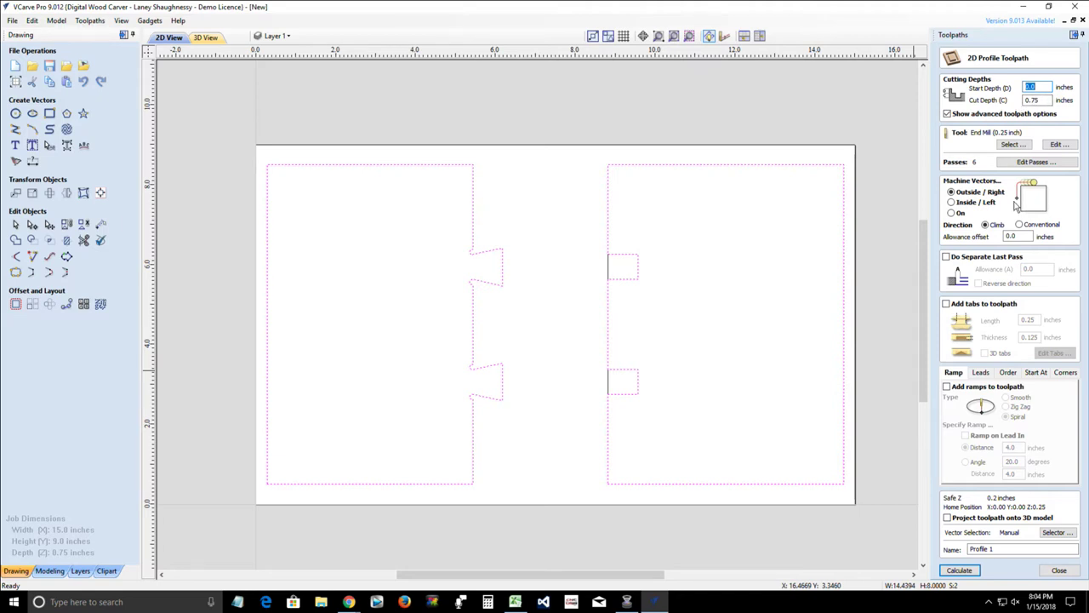
click(1007, 145)
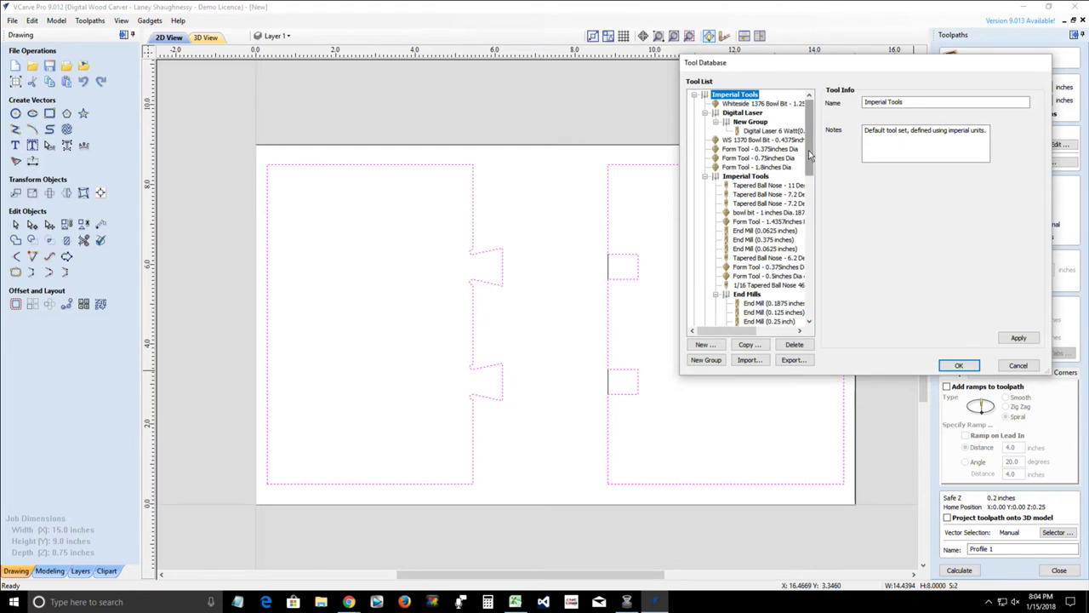
drag(810, 154, 811, 190)
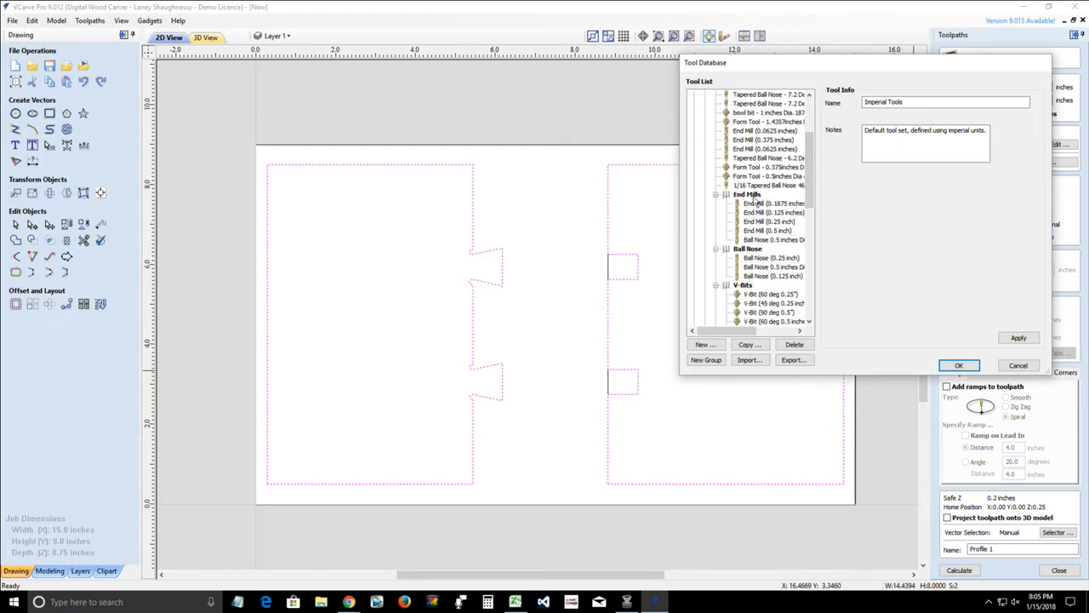
click(754, 212)
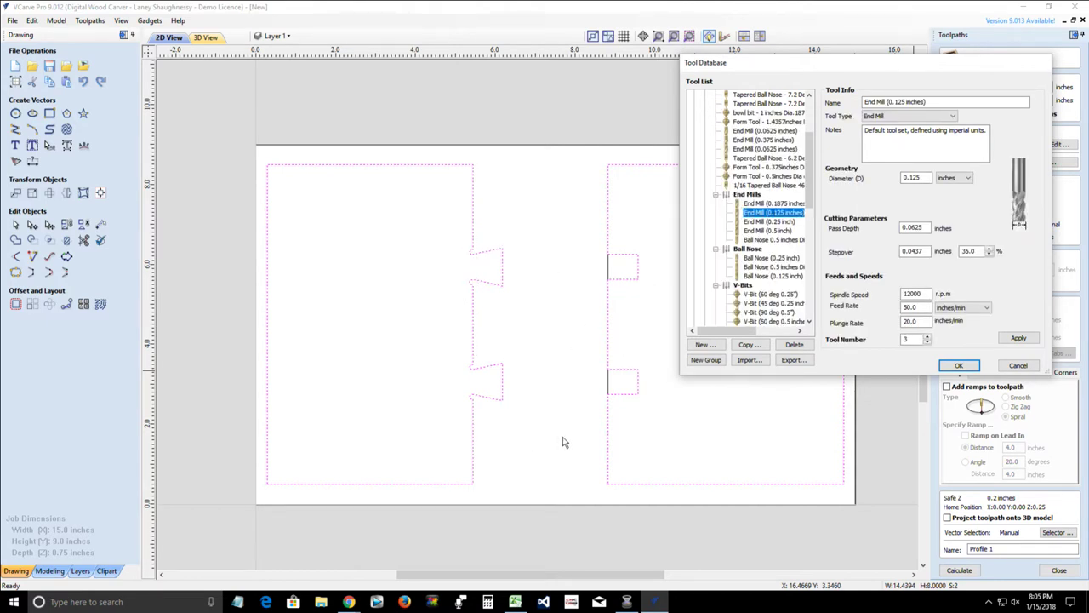
click(959, 366)
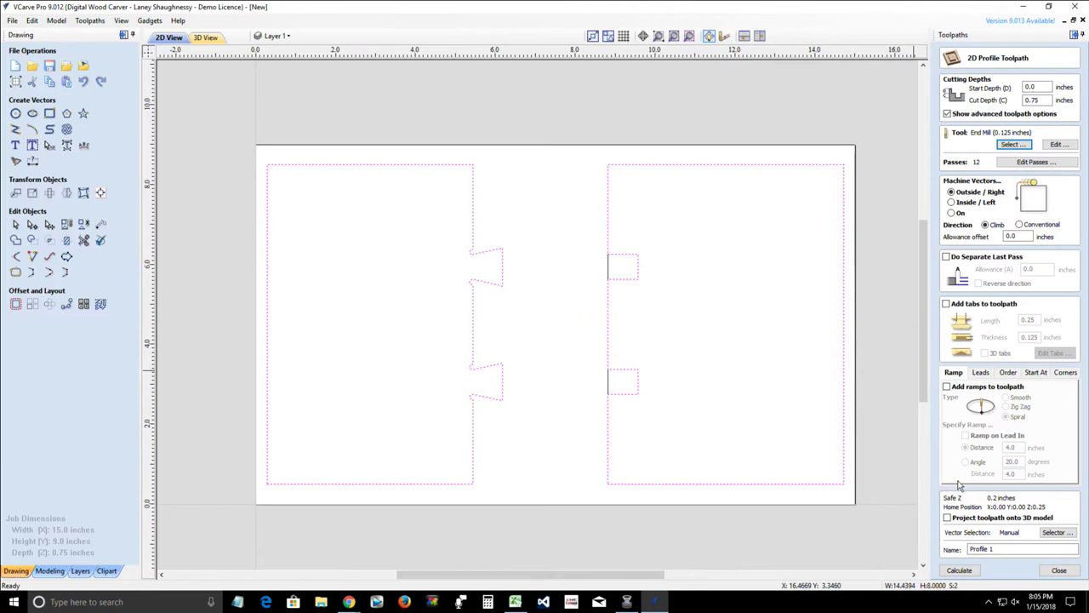
- Enable ramping and change the end mill's plunge rate to 50
click(947, 387)
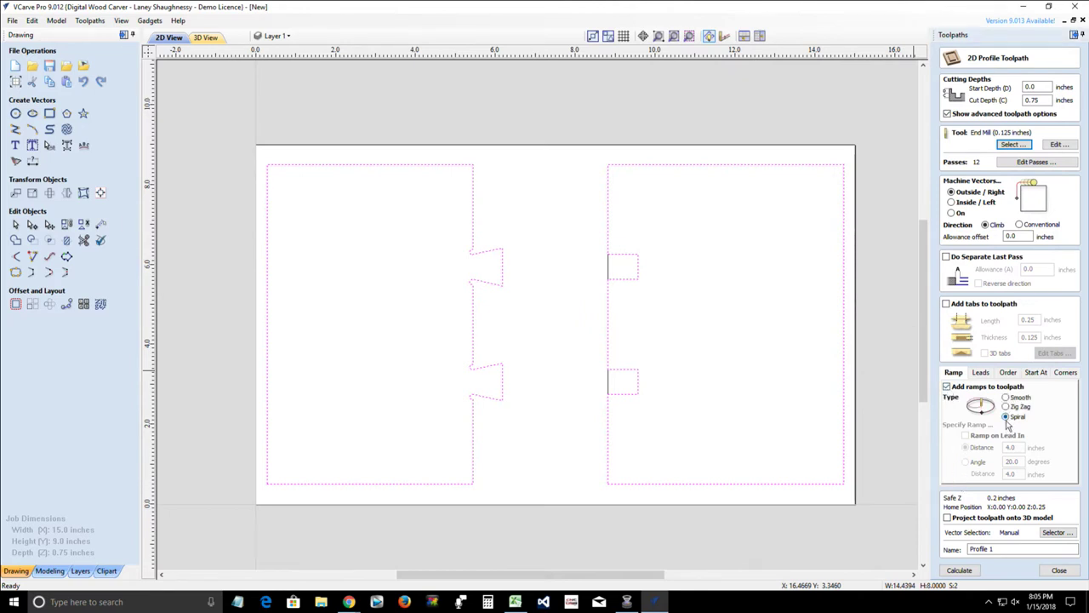
click(1057, 146)
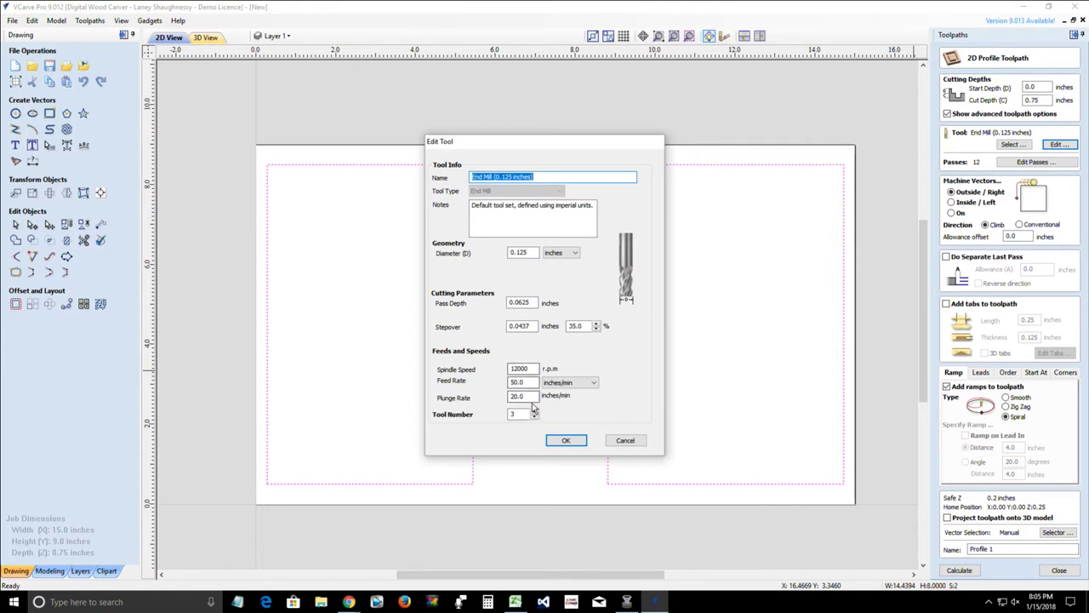
click(521, 397)
drag(482, 396, 454, 402)
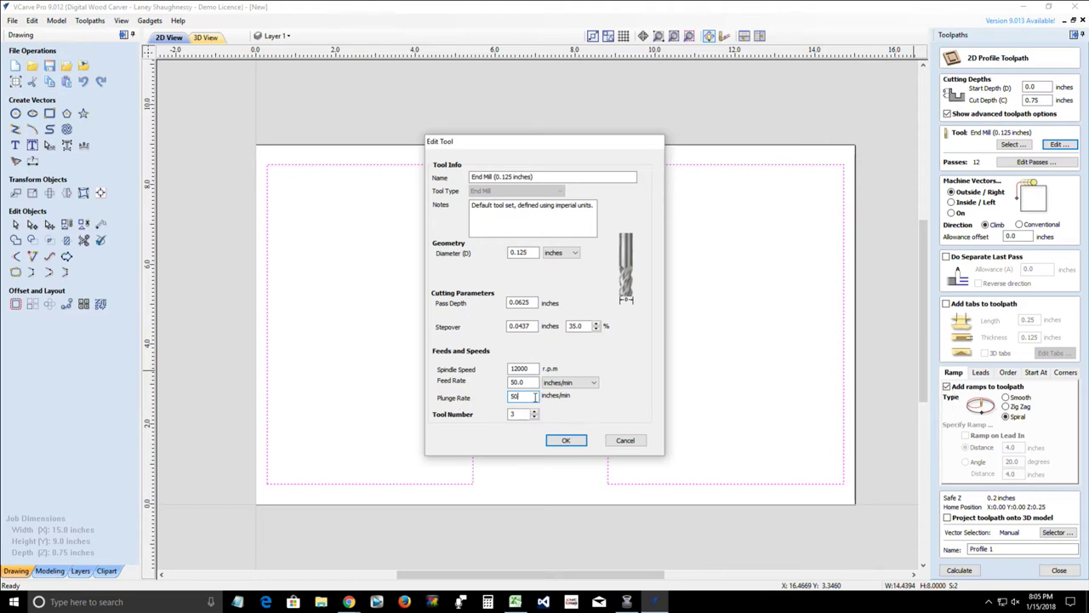
drag(531, 397, 496, 393)
click(566, 441)
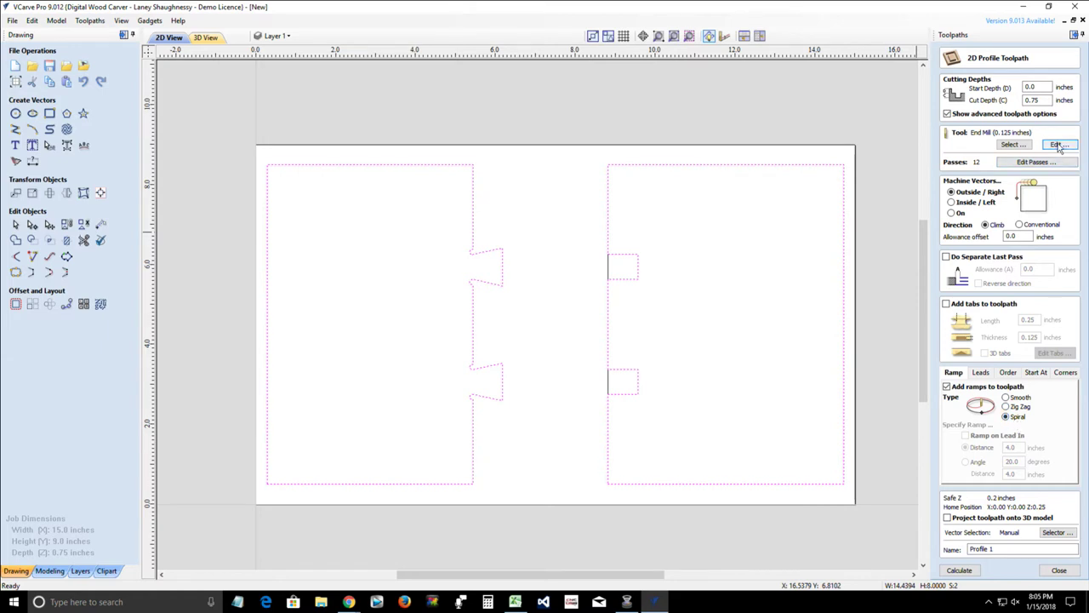
- Review the end mill's feed and plunge rates and the tool database, leaving them unchanged
click(1058, 145)
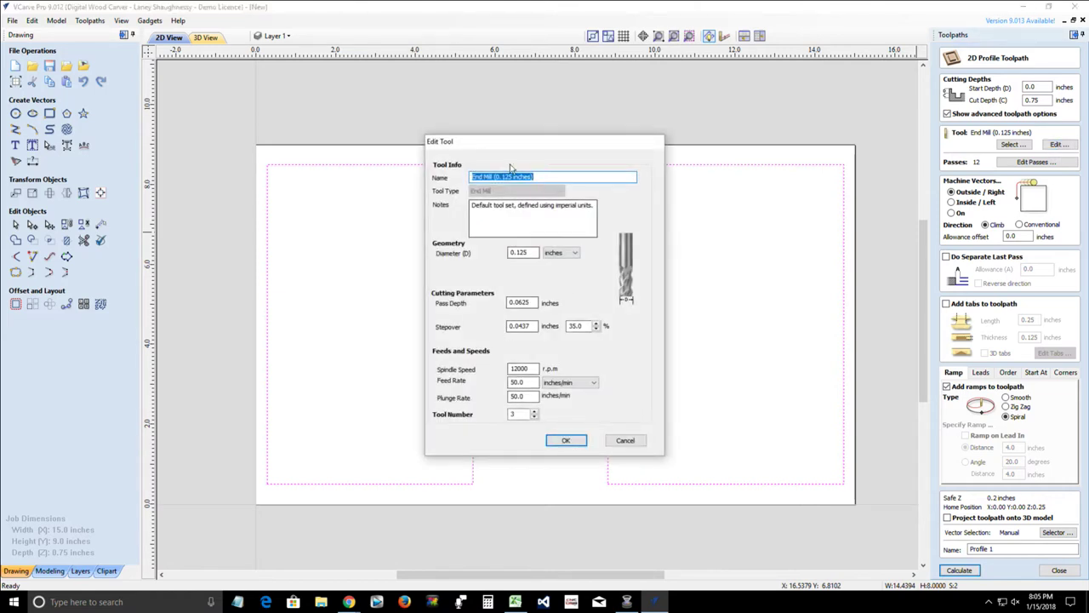
double_click(512, 396)
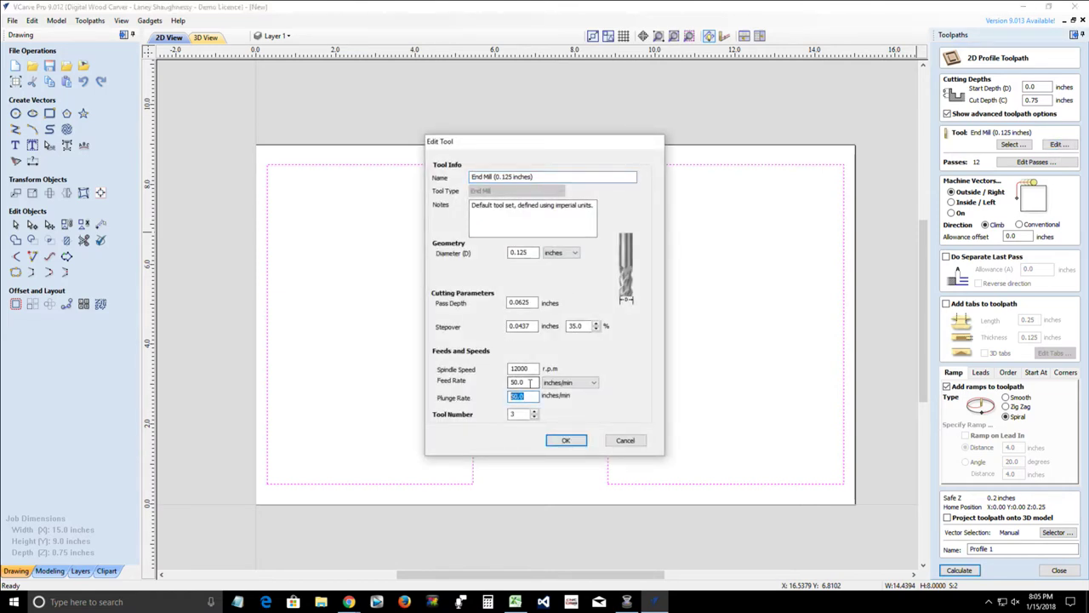
double_click(516, 382)
click(630, 440)
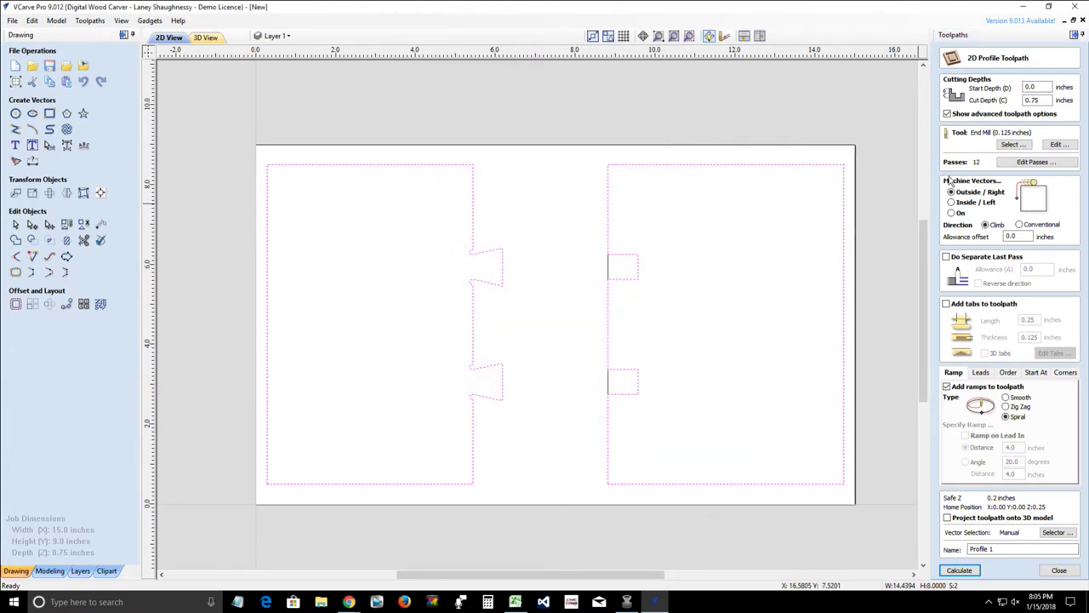
click(1011, 147)
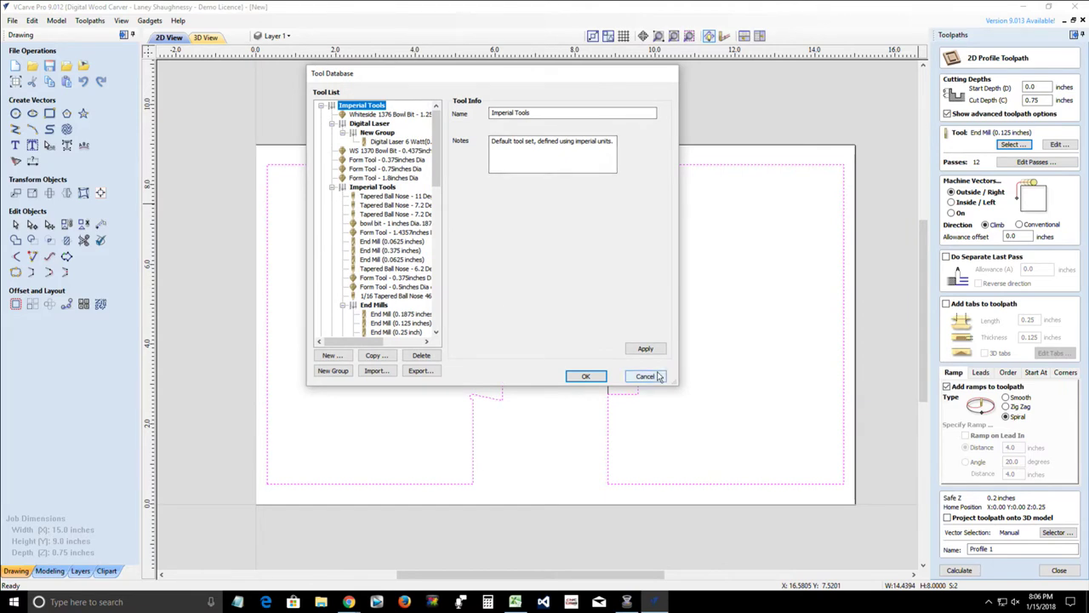
click(645, 377)
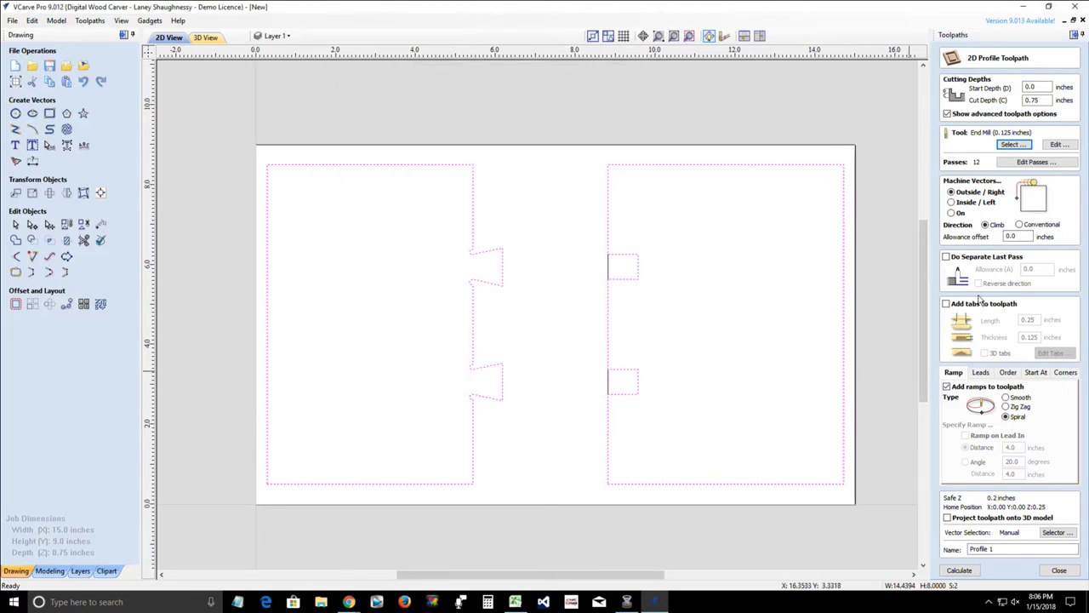
- Calculate Profile 1, preview it cutting maple, and remove the waste between the boards
click(961, 574)
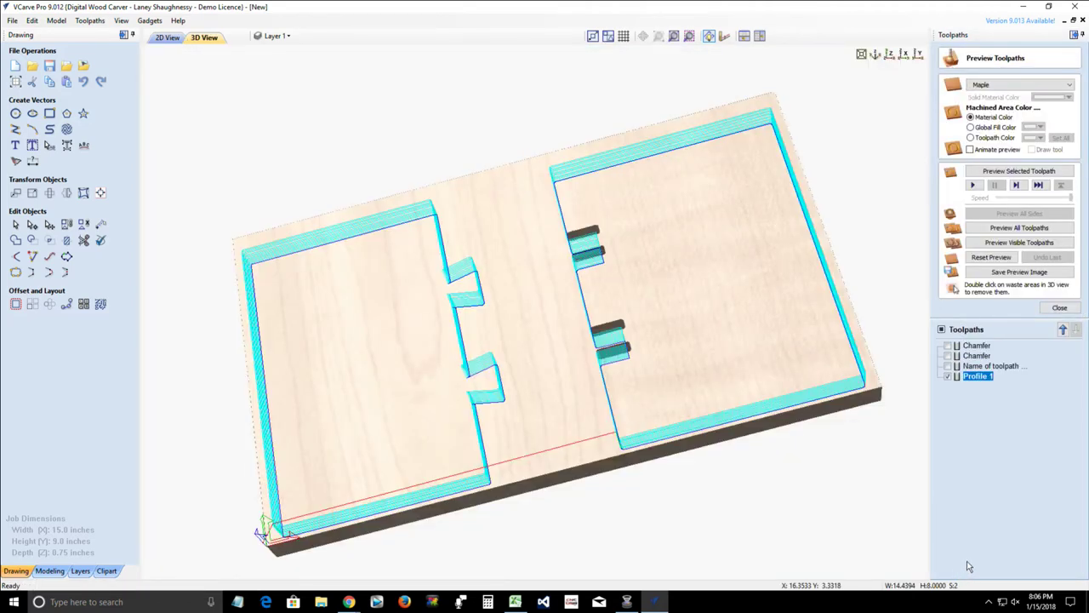
click(1012, 173)
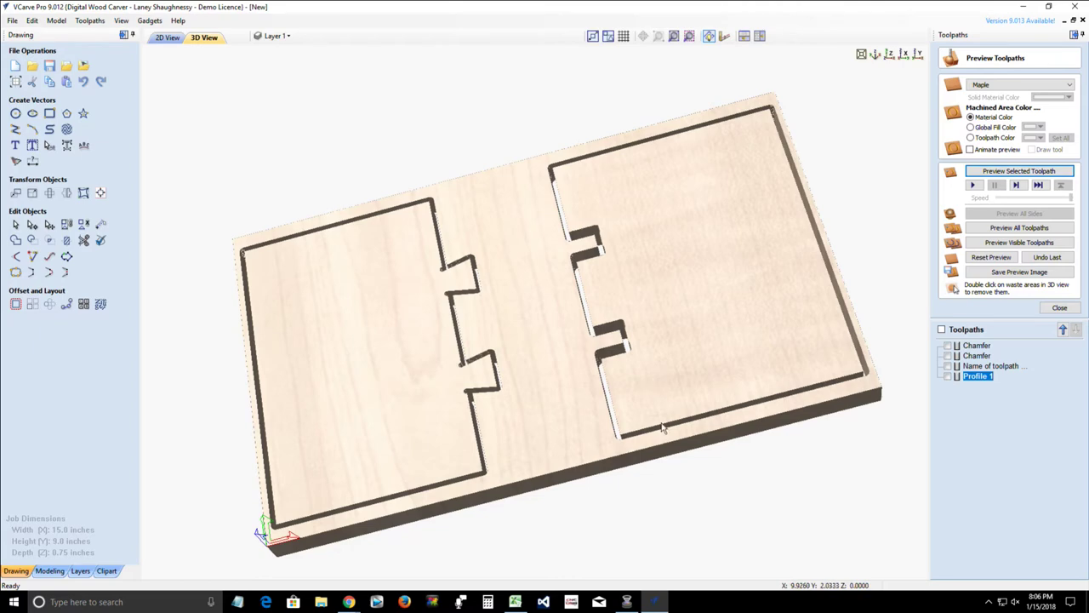
drag(655, 384, 658, 456)
scroll(627, 380, up, 4)
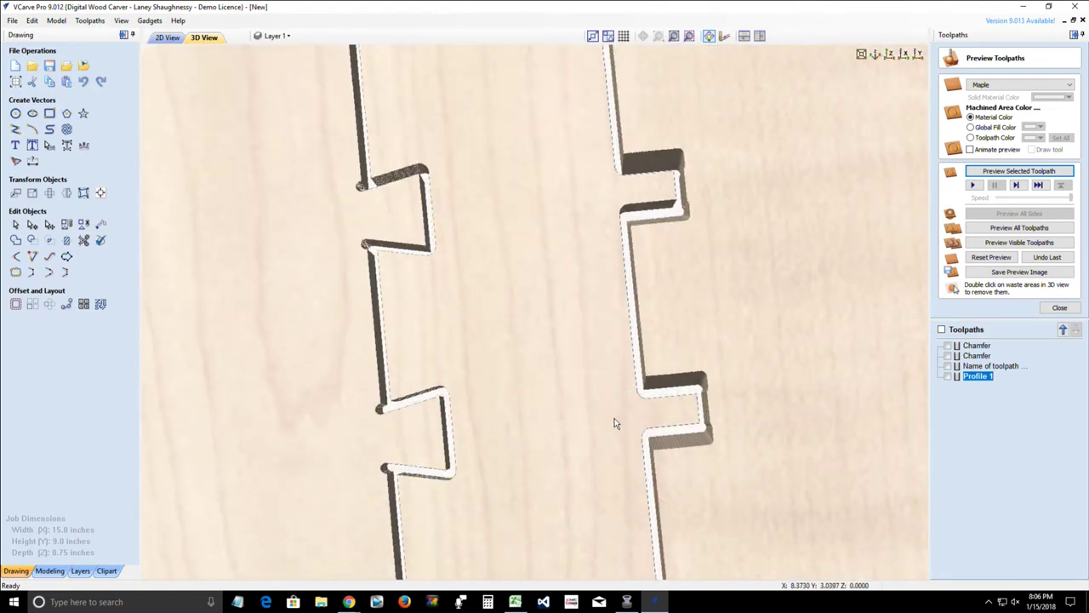
double_click(614, 419)
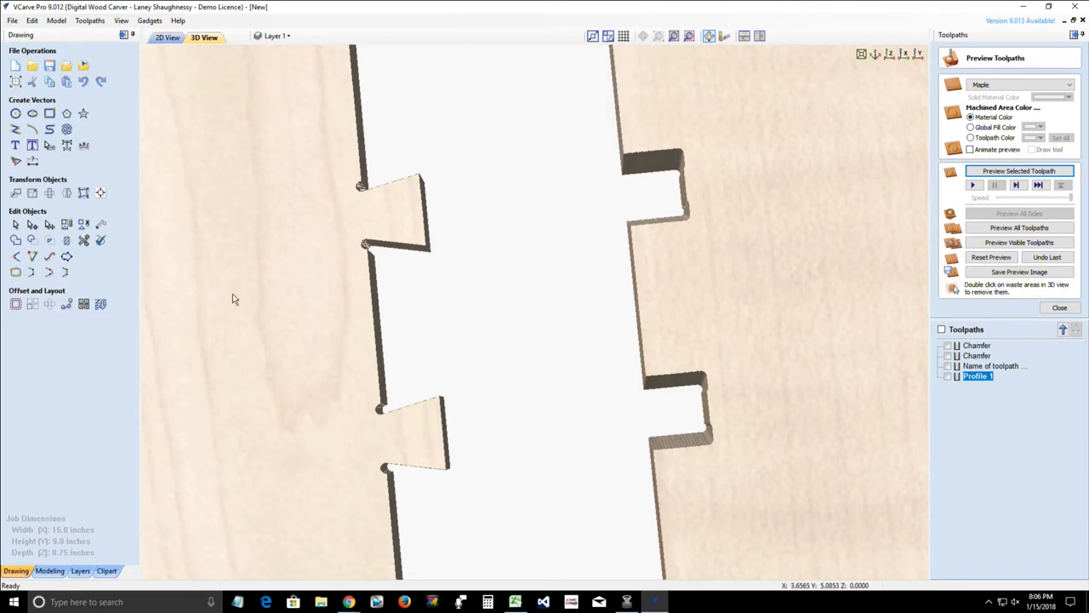
drag(285, 302, 504, 466)
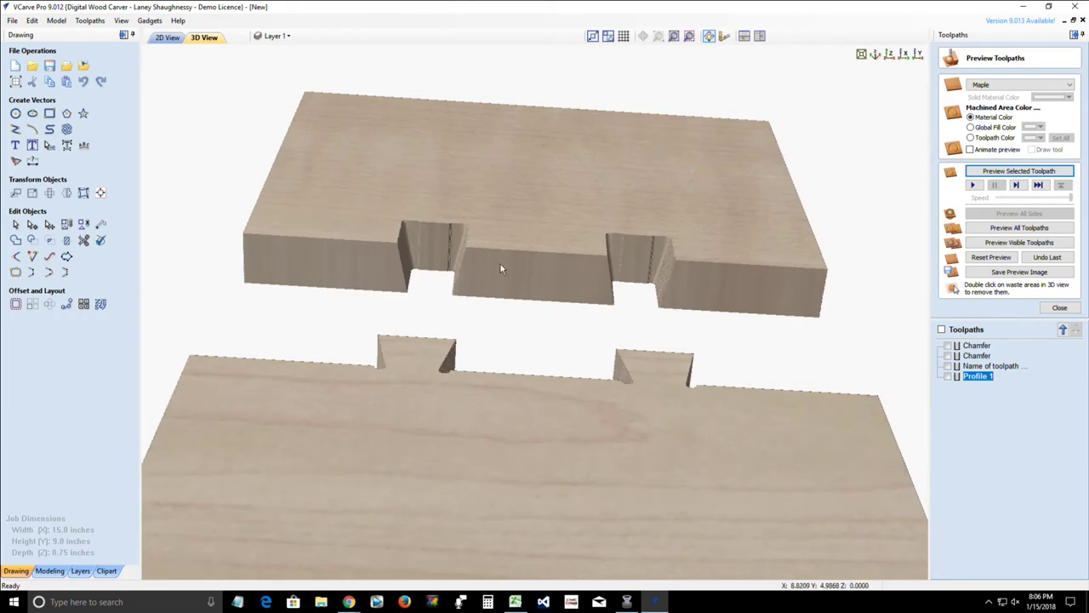
- Orbit, zoom and pan the 3D preview to inspect the separated dovetail boards from several angles
drag(501, 269, 500, 277)
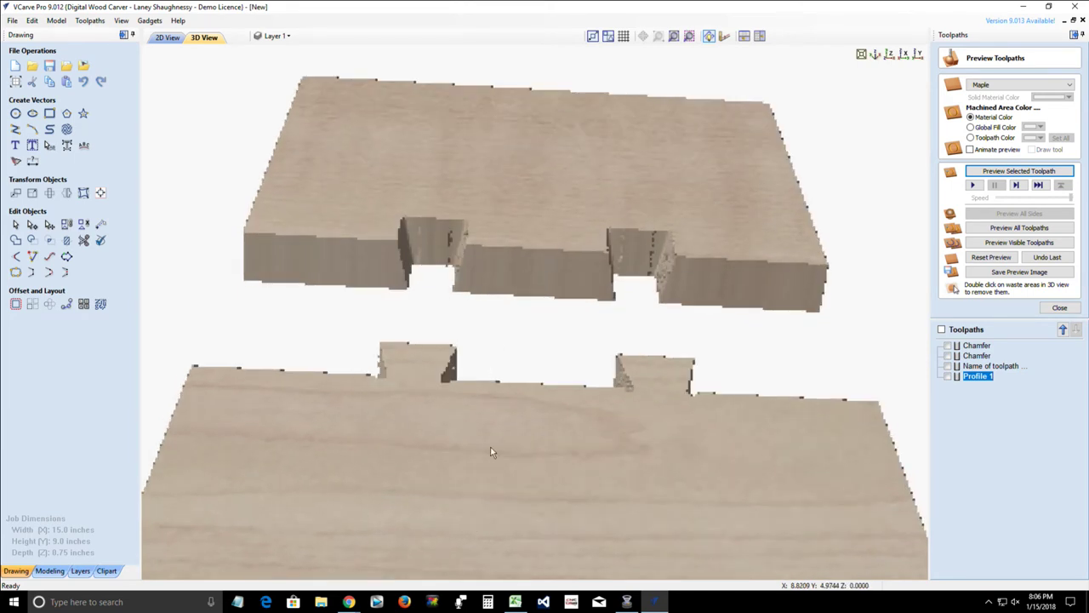
drag(526, 413, 527, 415)
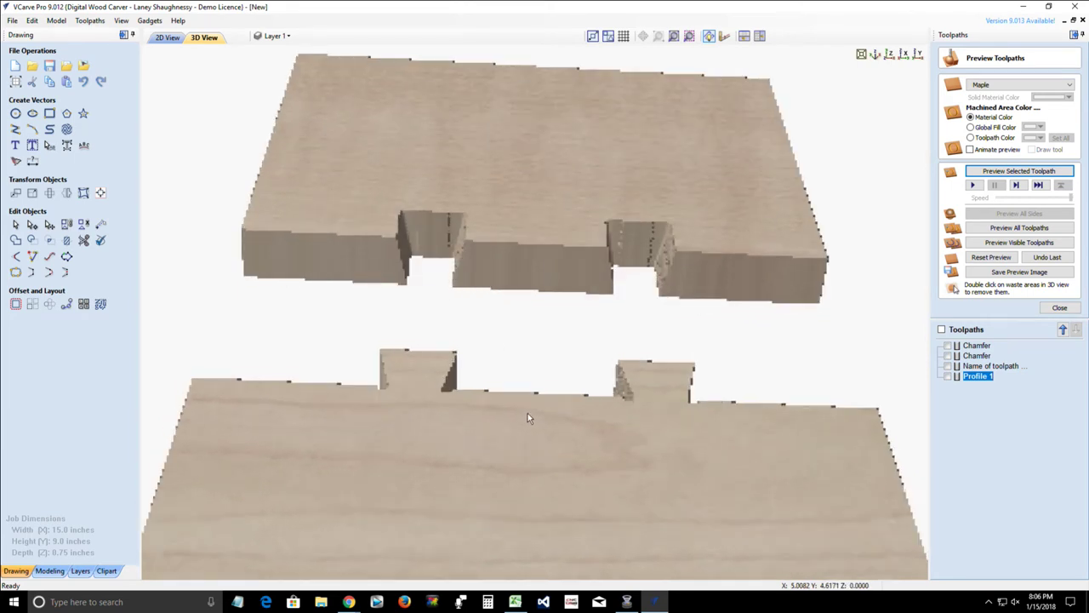
drag(602, 428, 601, 432)
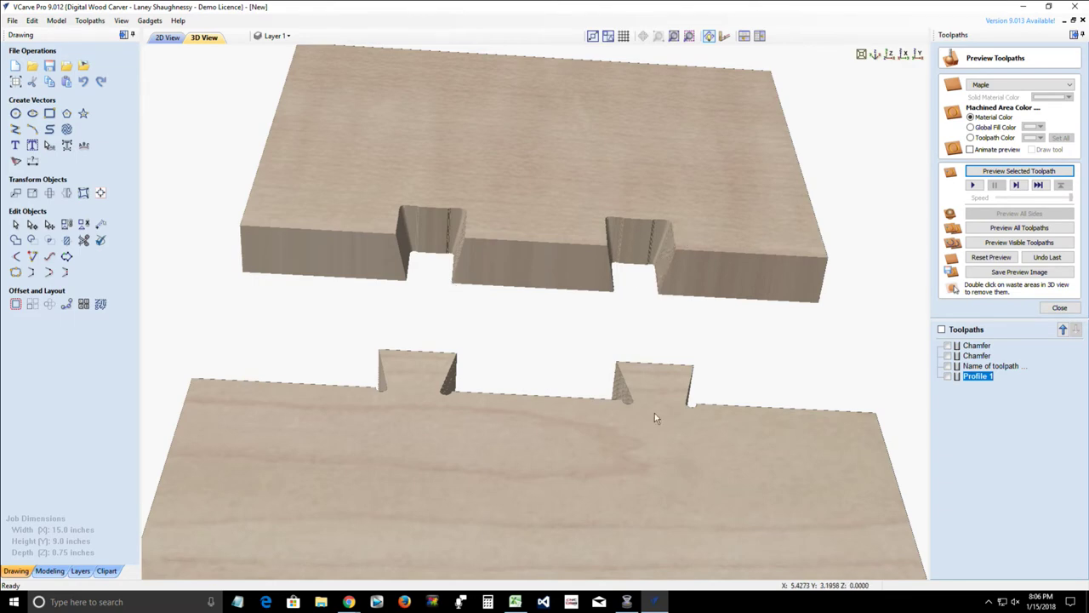
drag(639, 516, 409, 298)
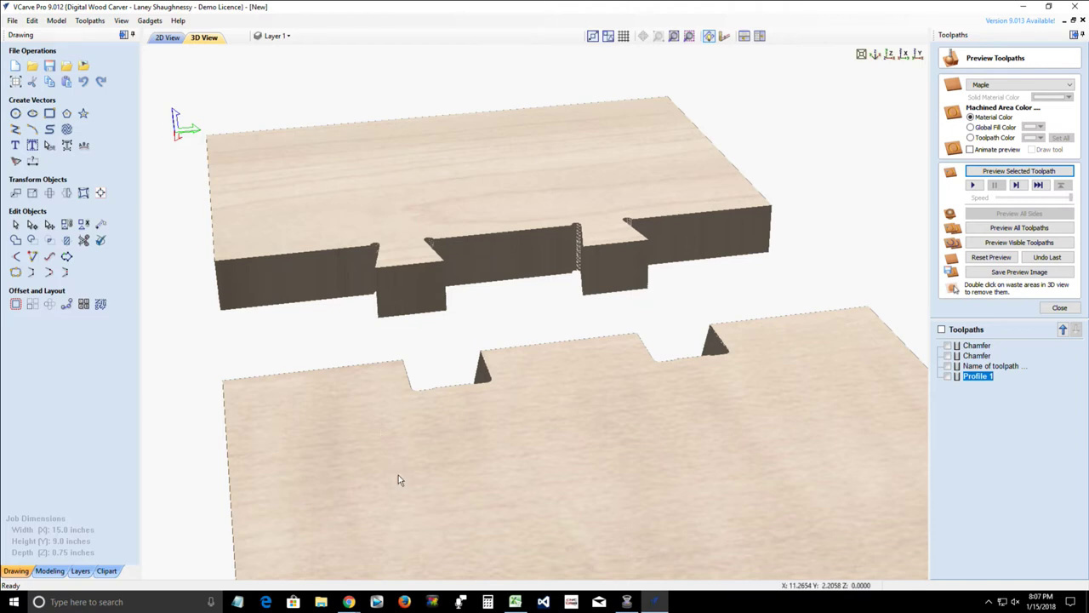
drag(399, 474, 518, 312)
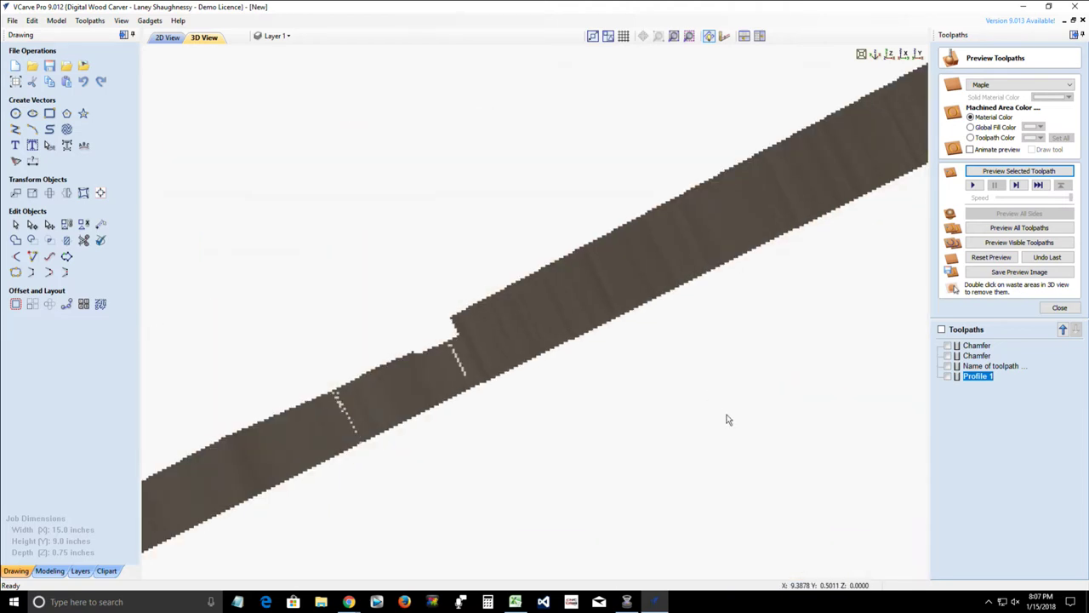
drag(728, 420, 582, 326)
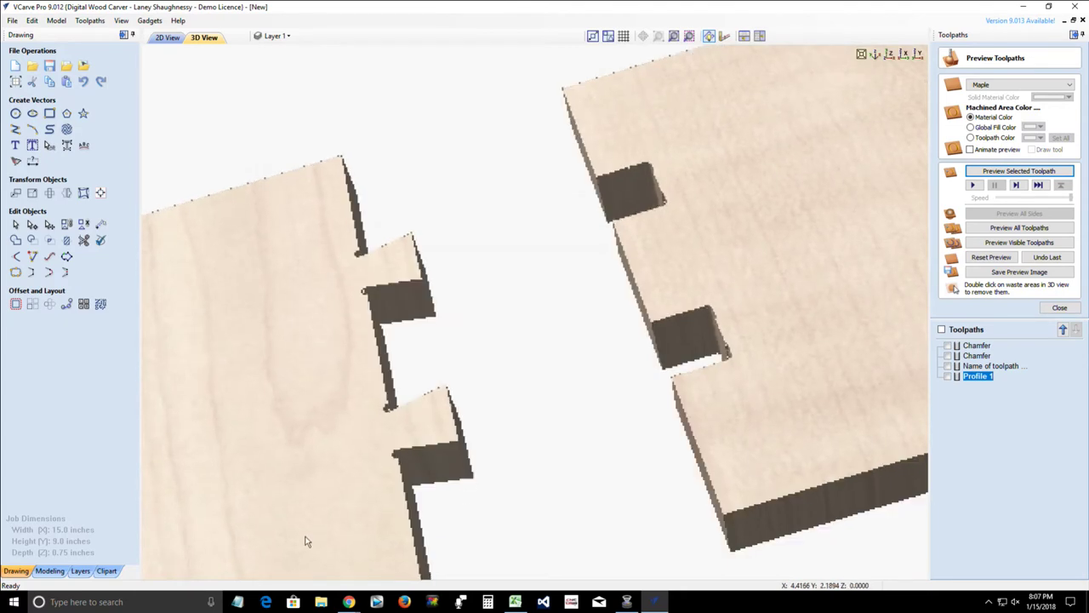
drag(306, 541, 419, 382)
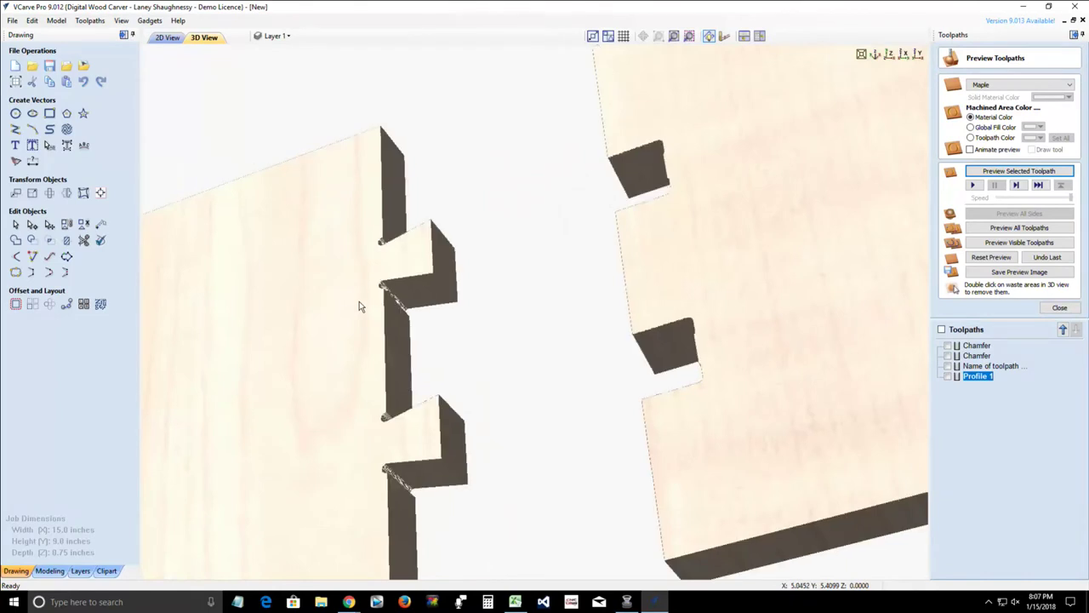
scroll(352, 241, up, 2)
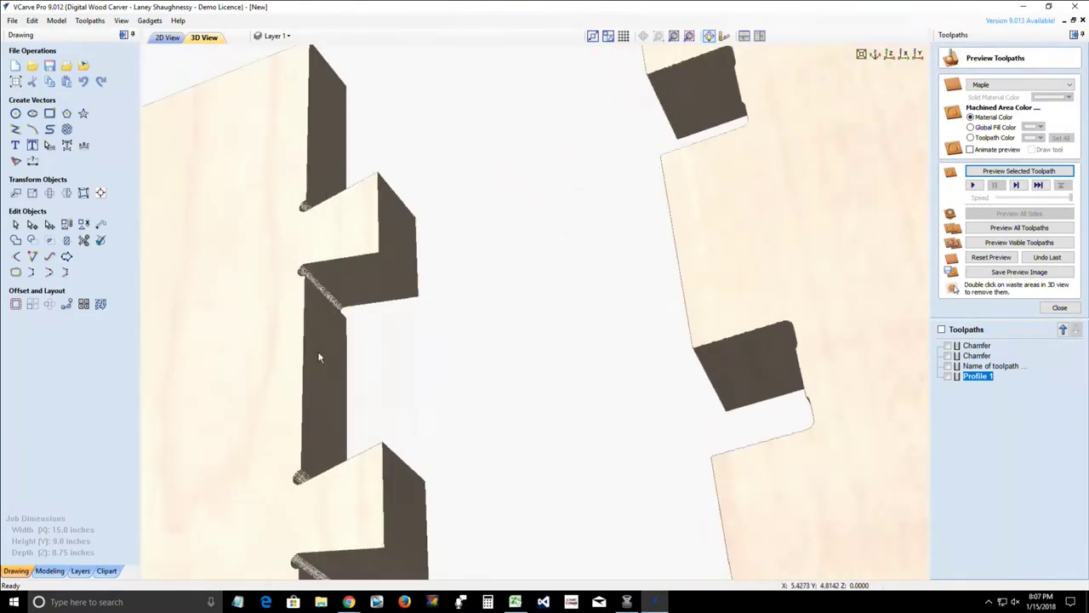
scroll(313, 377, up, 2)
middle_drag(473, 351, 644, 418)
drag(774, 508, 596, 418)
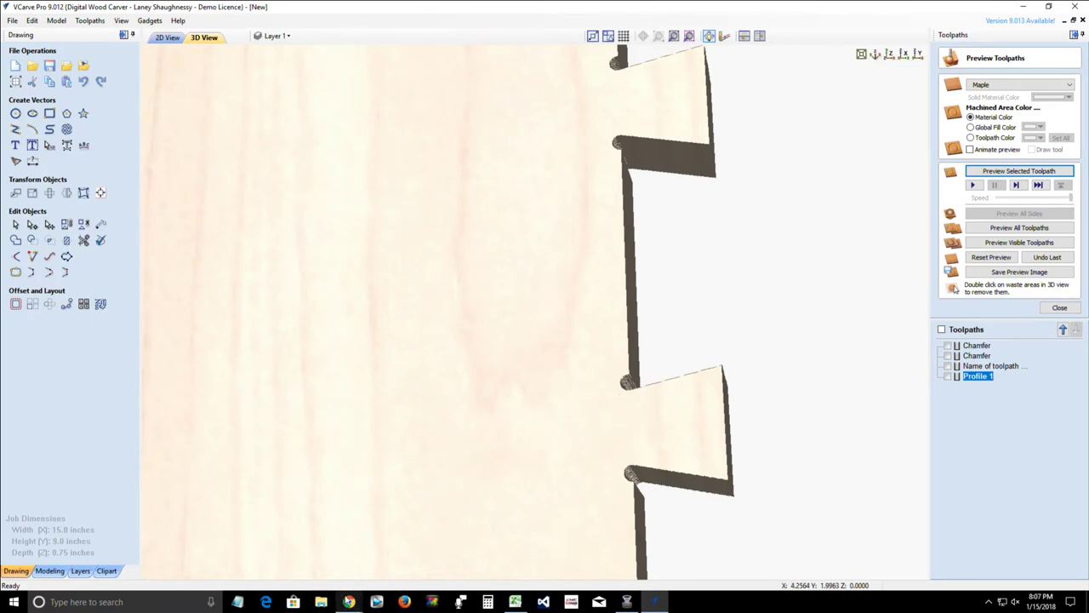
- Return to the Vectric Gadgets page and search 'cnc dovetail projects' in a new tab
mouse_move(349, 601)
click(398, 515)
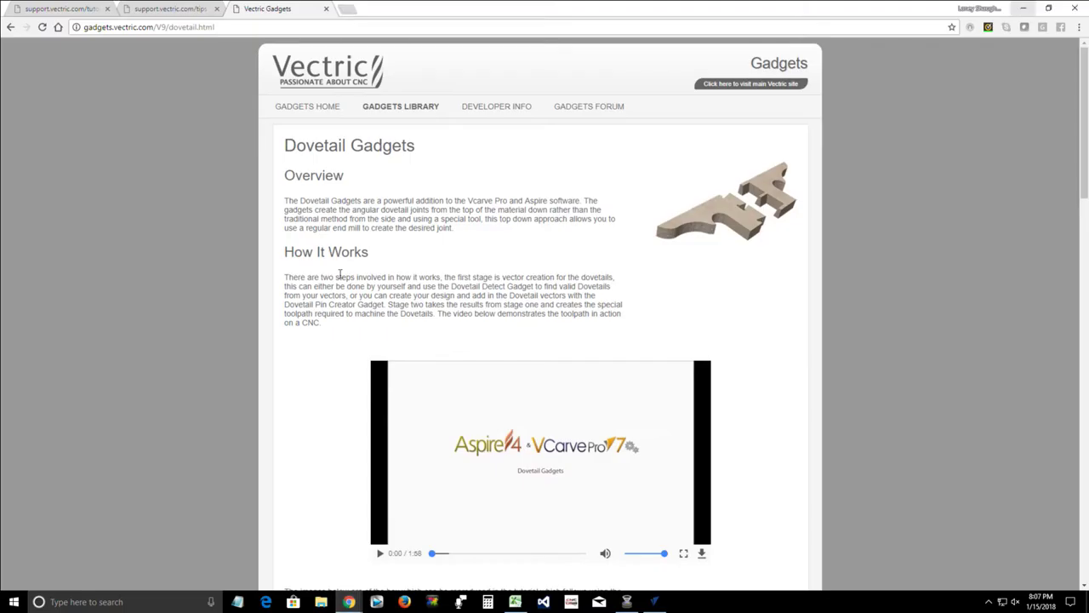
click(353, 11)
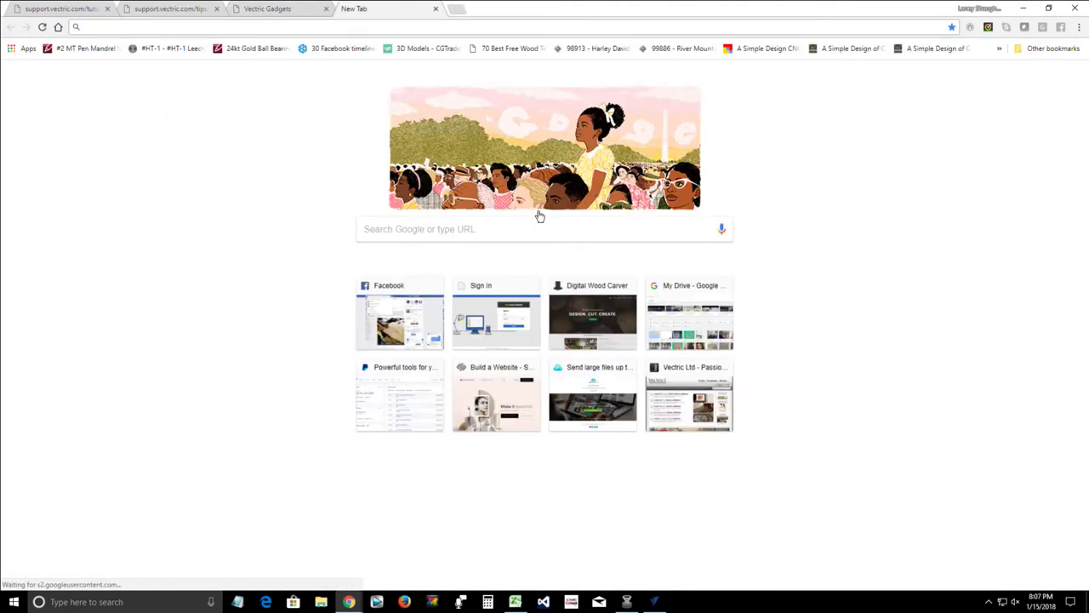
text(c)
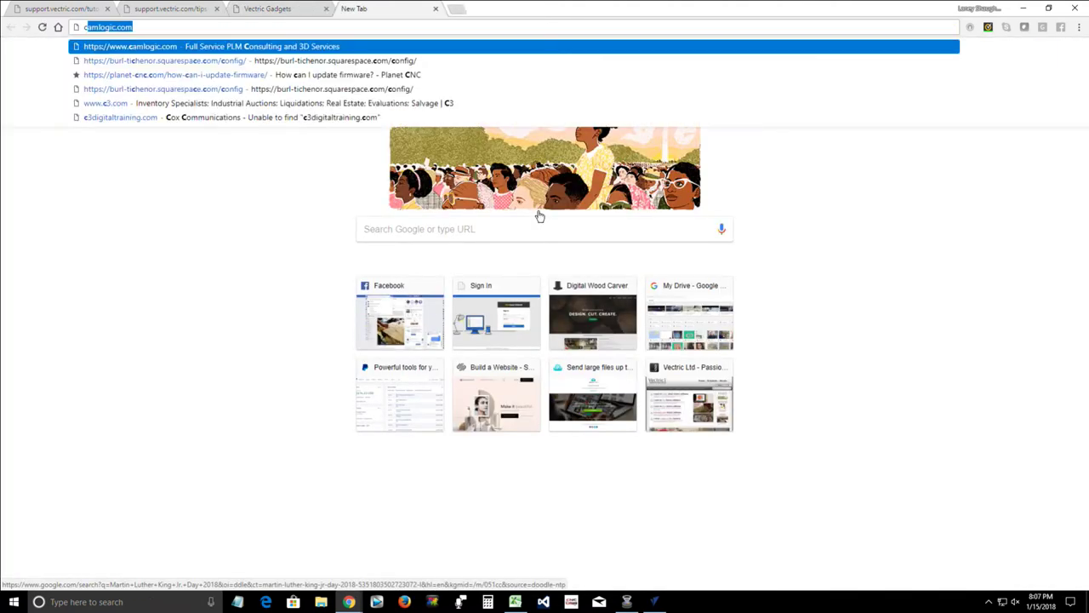
text(nc )
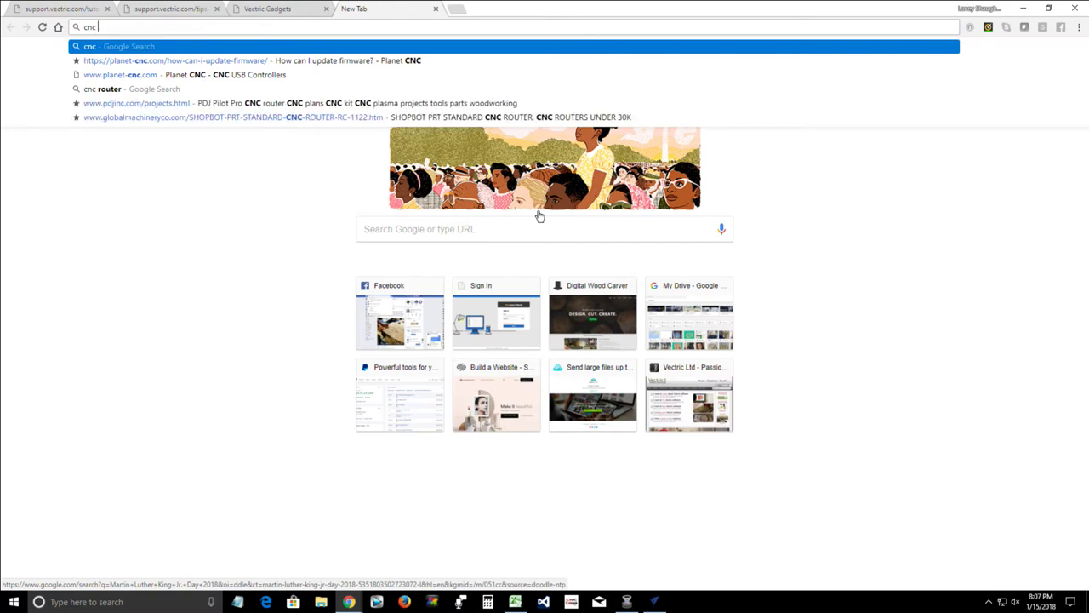
text(dovetail)
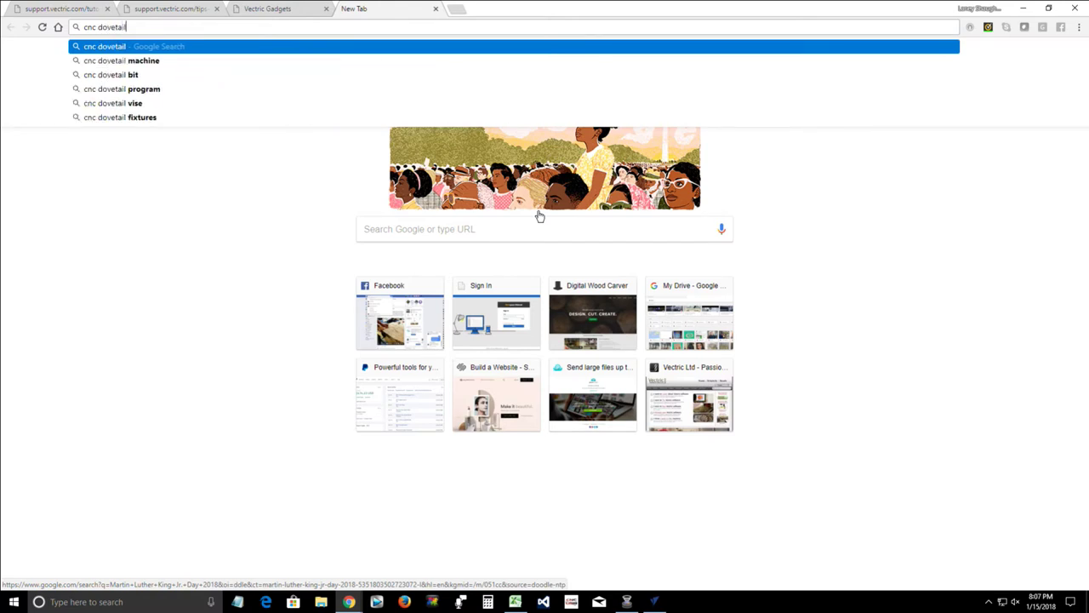
text( projects)
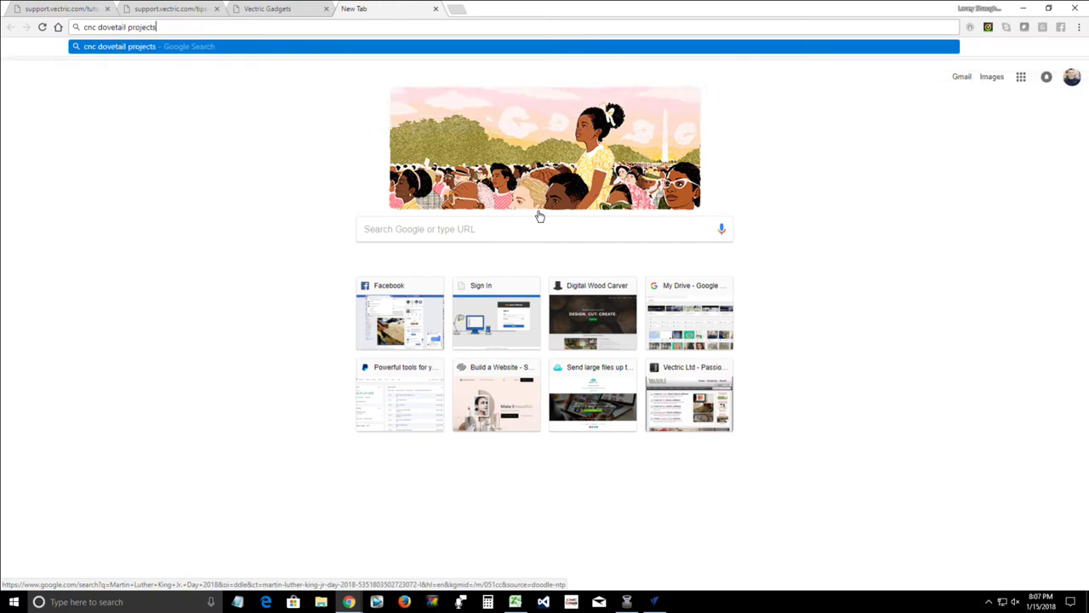
key(Return)
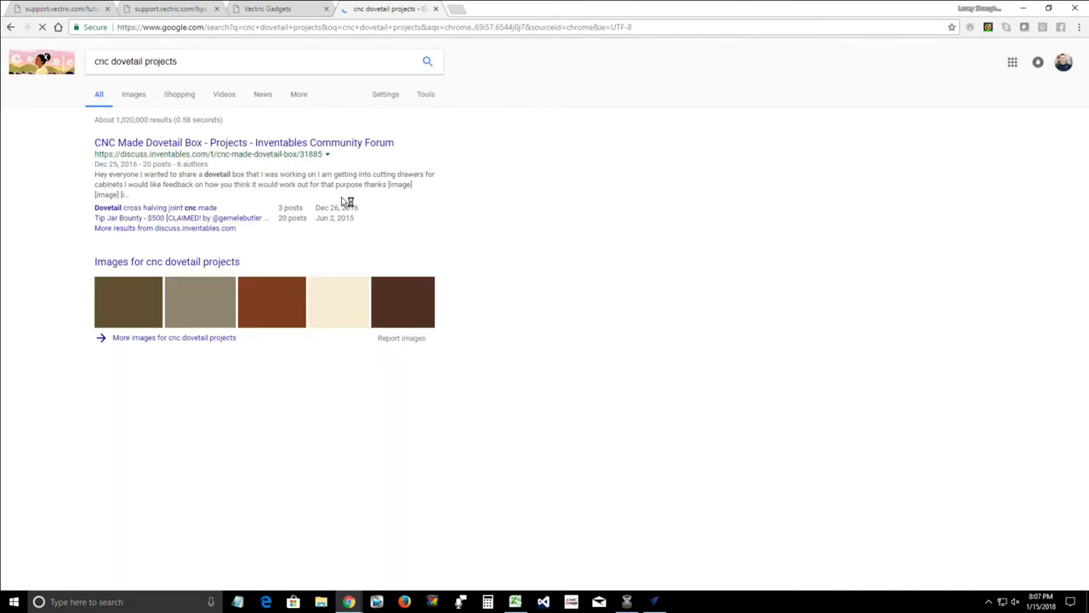
- Show image results and enlarge the orange CNC-cut dovetail box photo
click(134, 96)
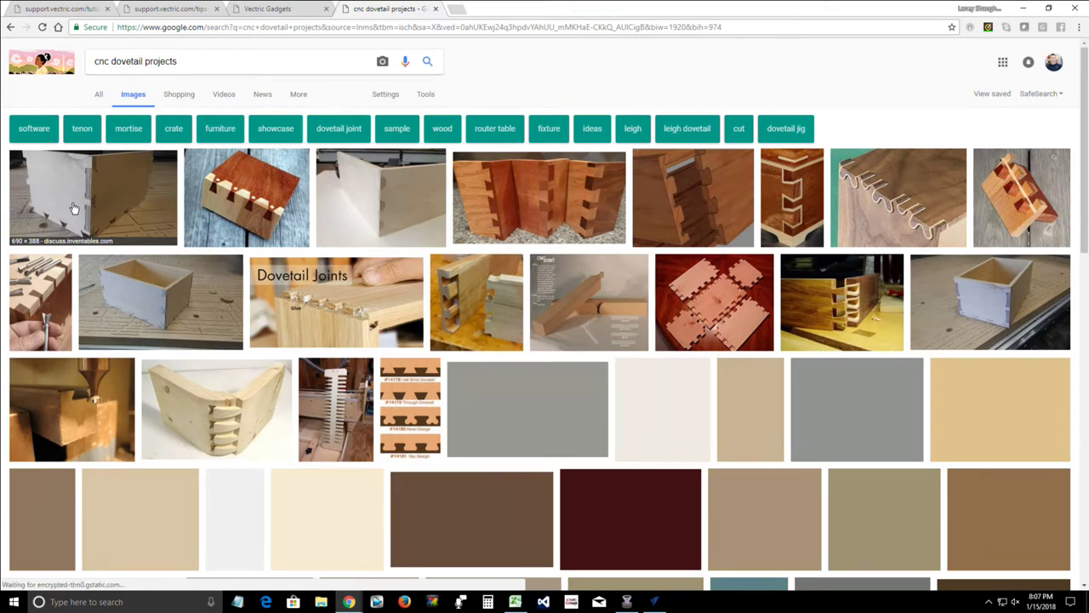
click(74, 208)
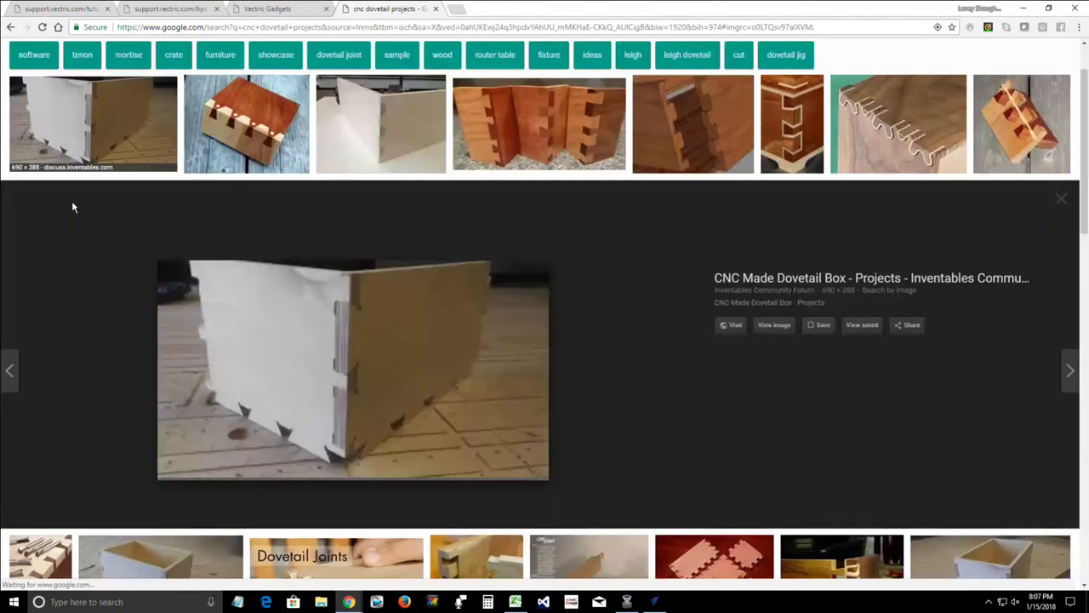
scroll(327, 379, down, 2)
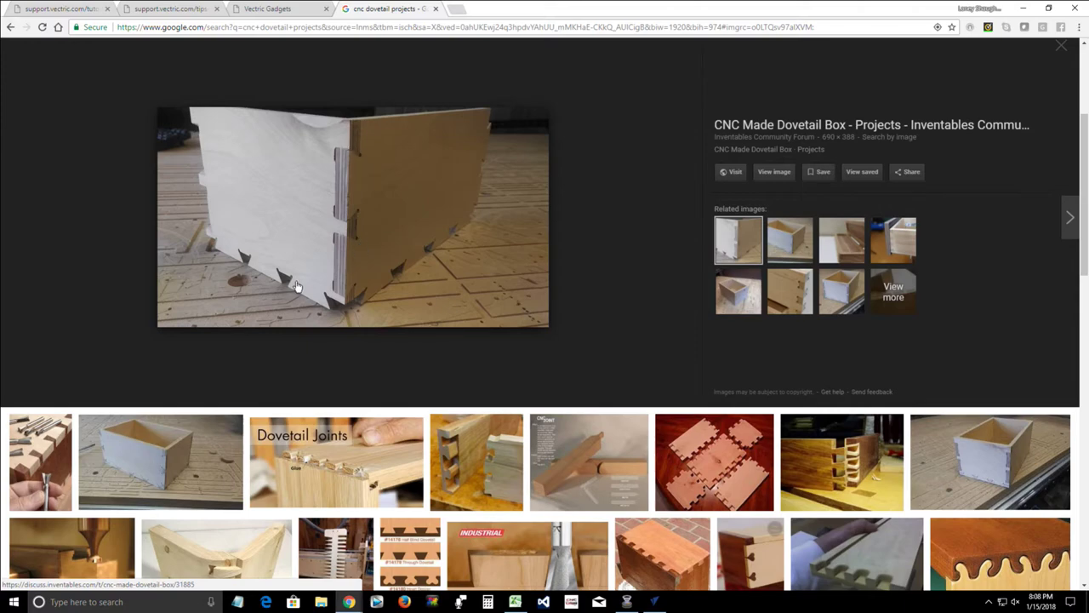
drag(297, 287, 418, 284)
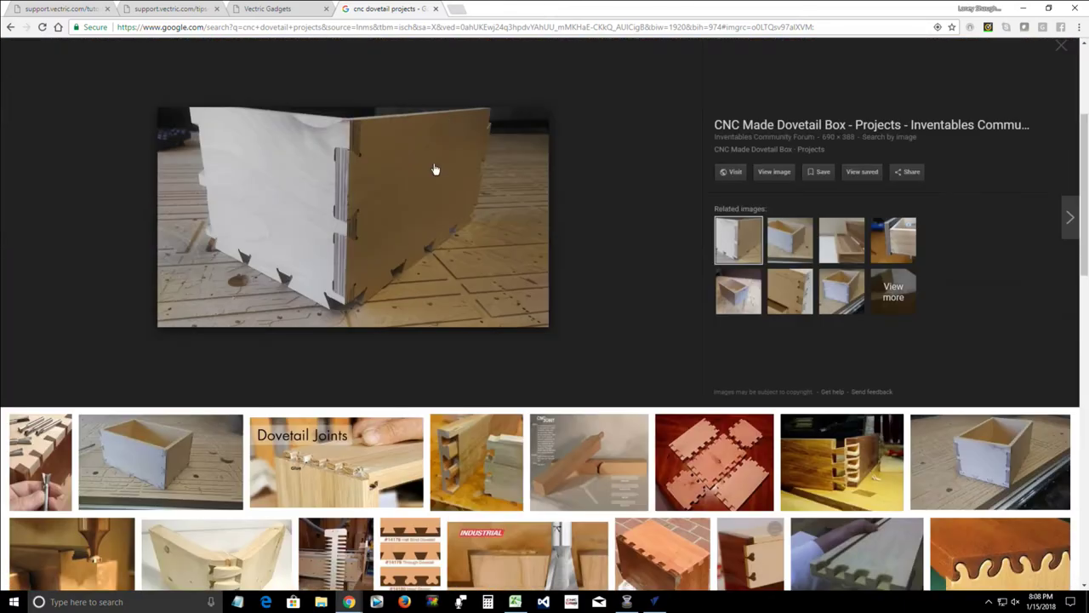
scroll(388, 275, up, 3)
click(502, 195)
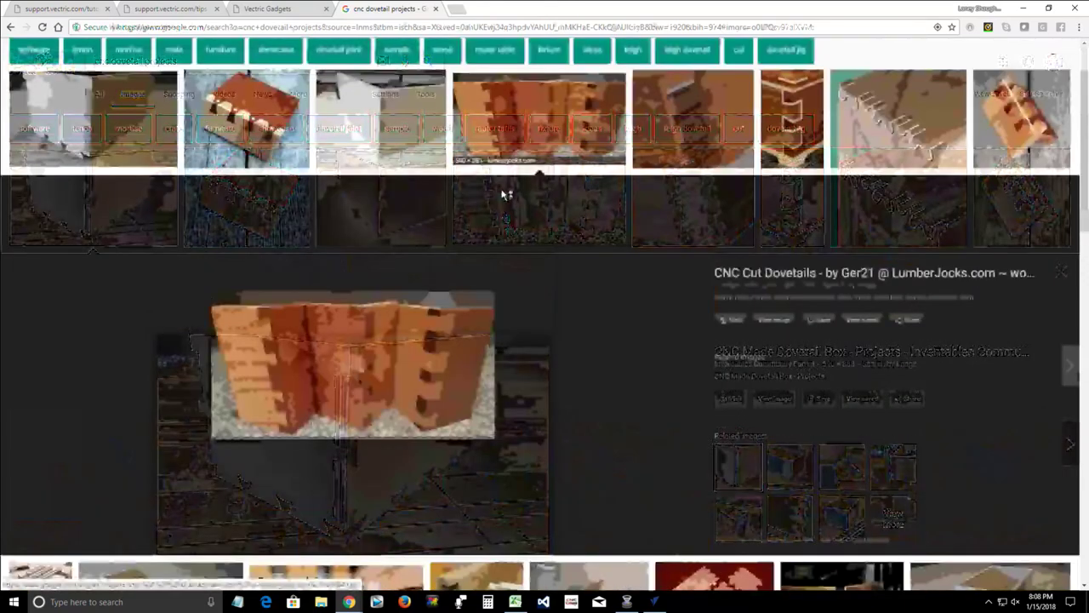
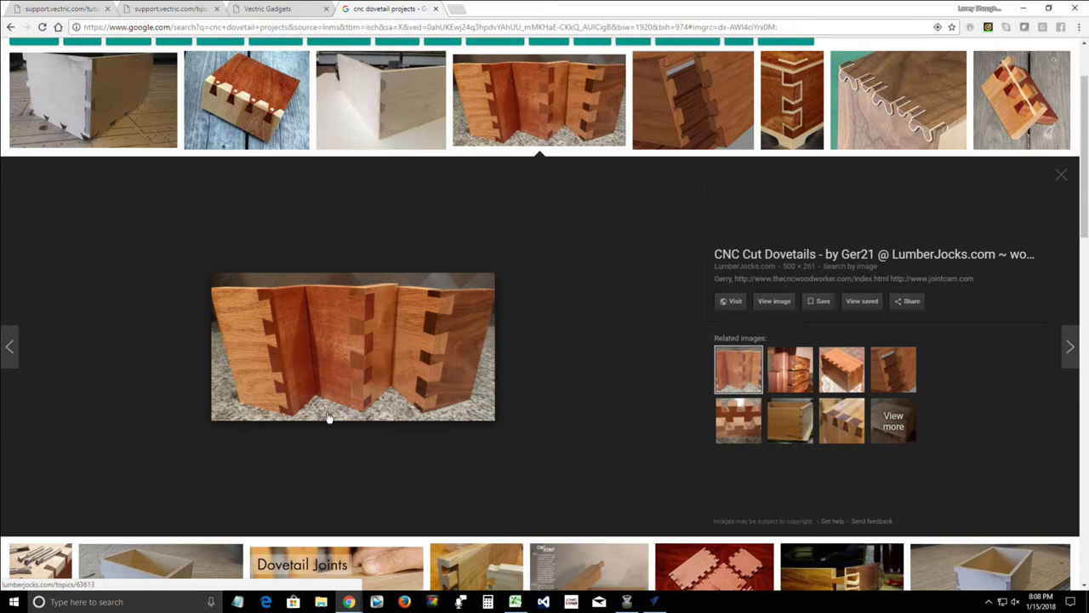
- Preview the dovetail thumbnails, then bring up the Box Joint Designs PDF Woodworking related image
drag(328, 417, 376, 449)
scroll(378, 442, down, 3)
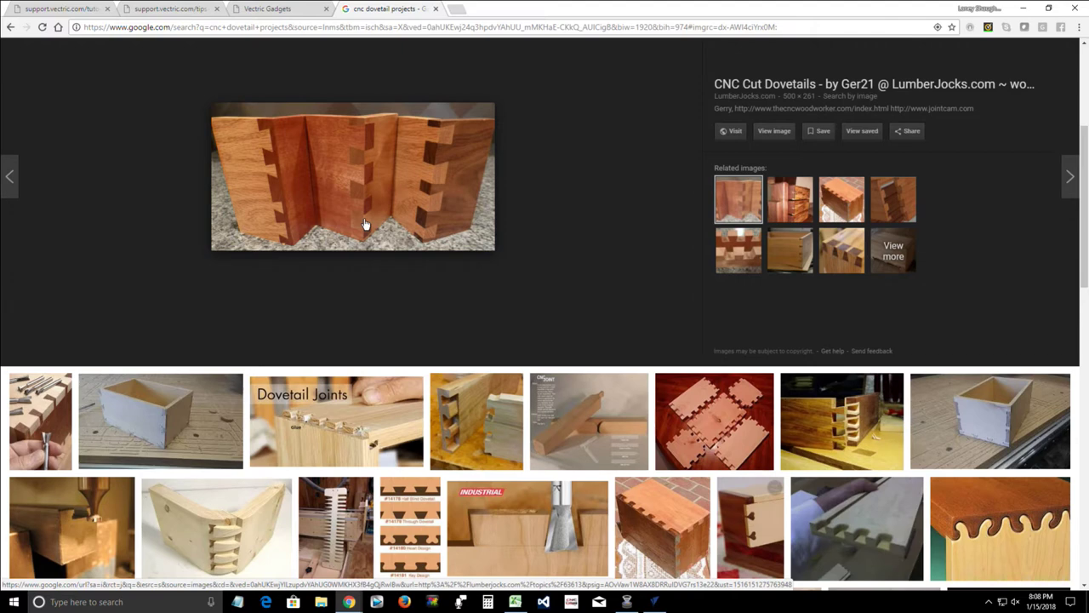
scroll(364, 224, up, 3)
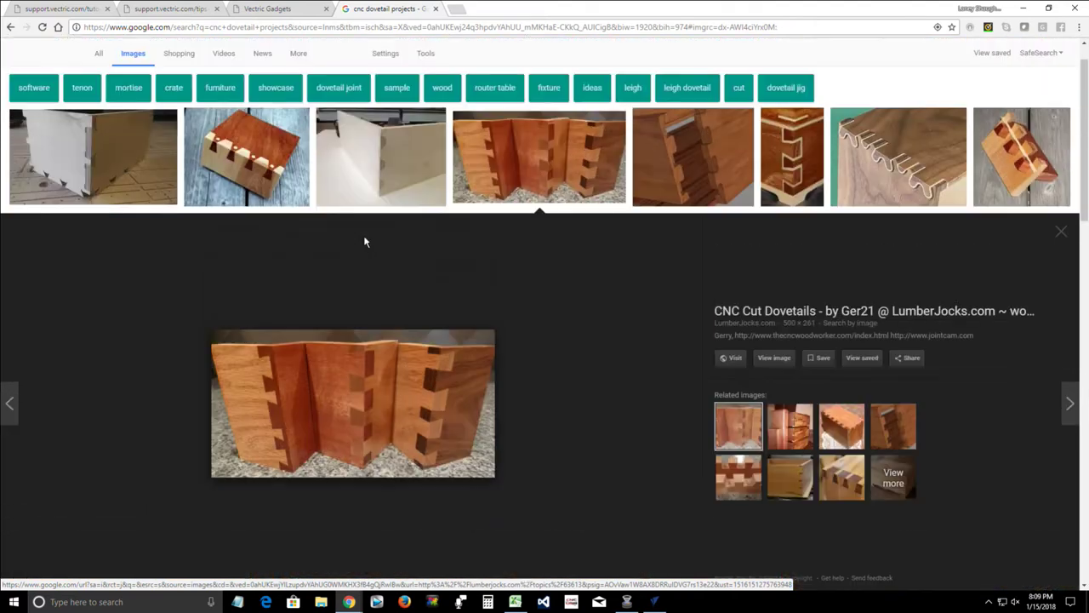
scroll(364, 241, up, 1)
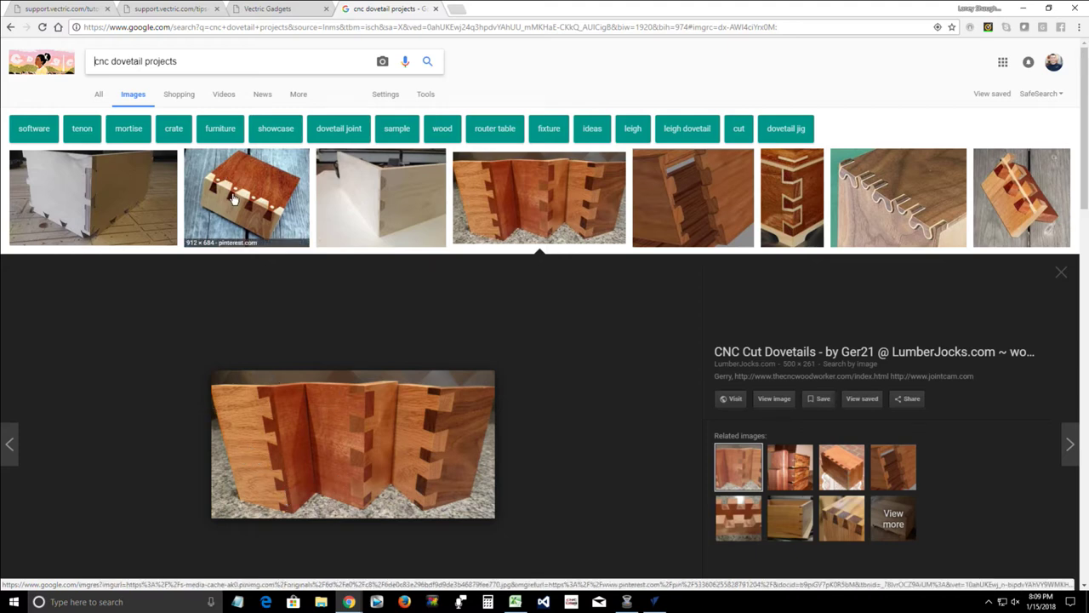
click(379, 189)
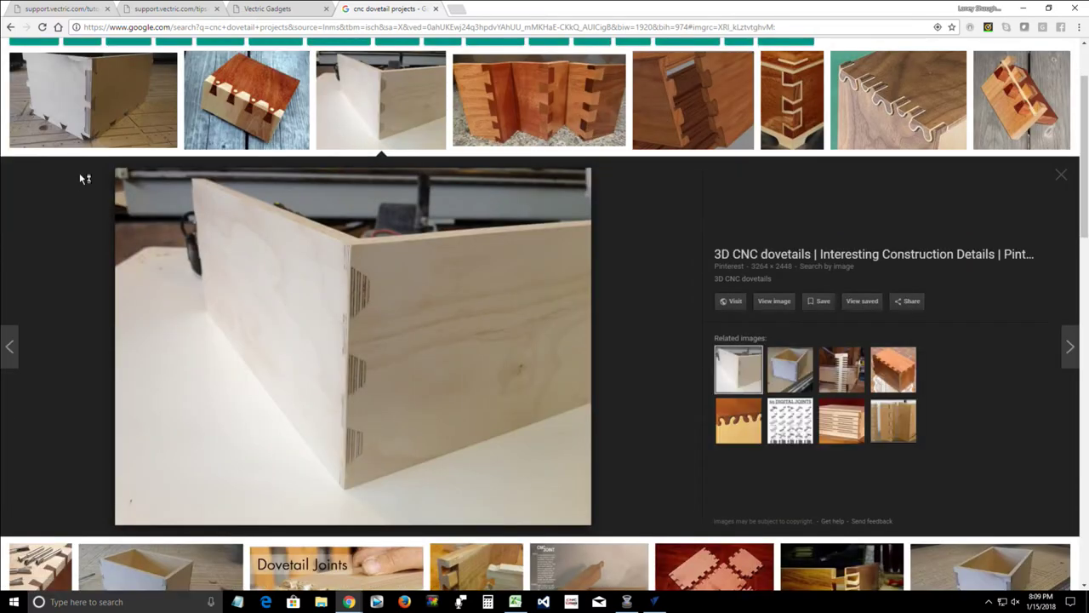
click(72, 101)
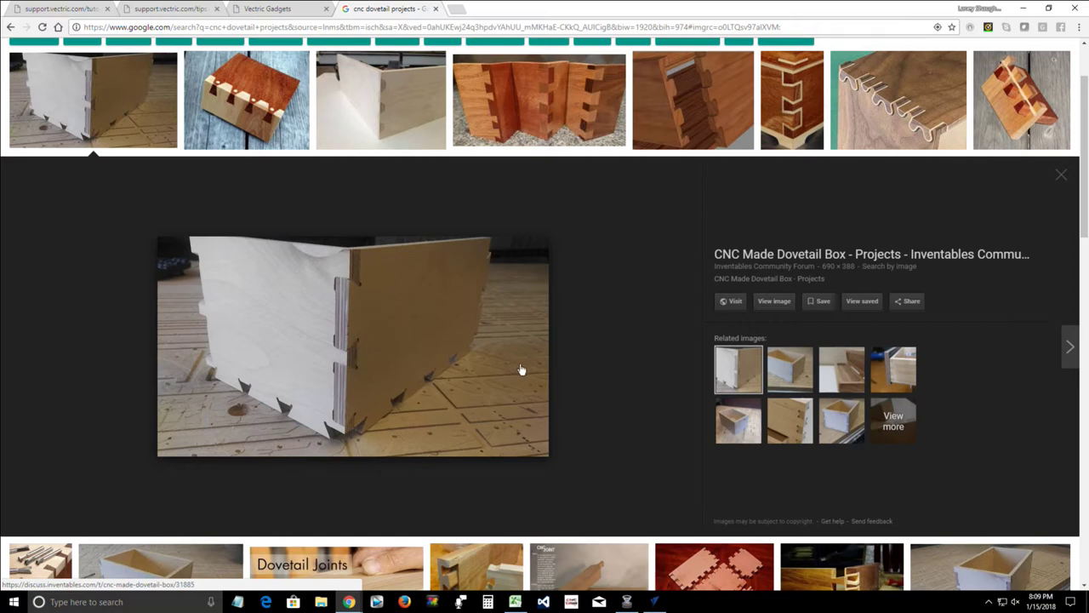
click(791, 434)
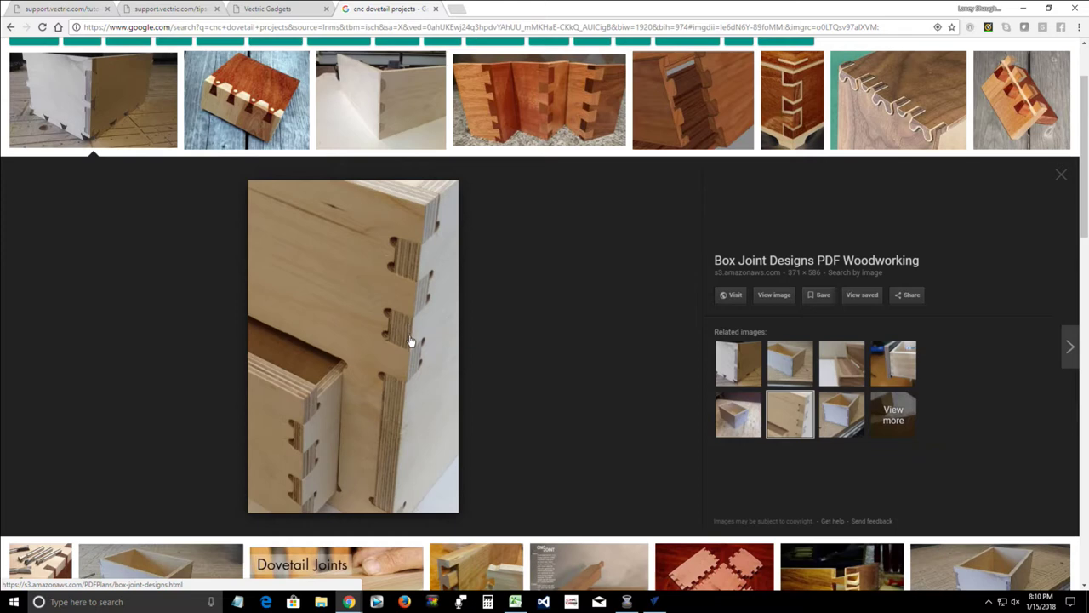
scroll(410, 345, down, 3)
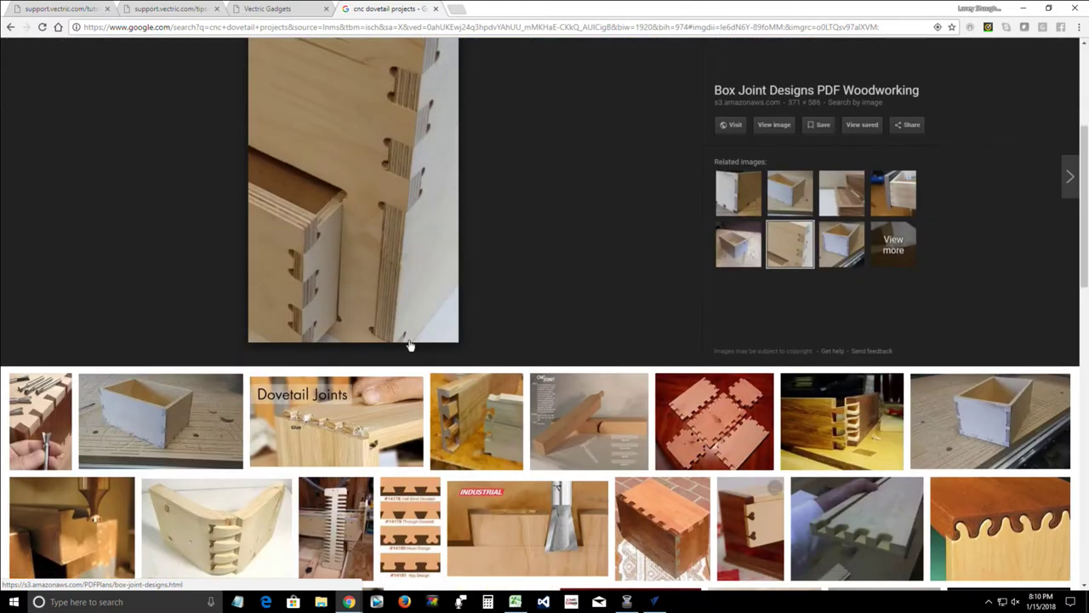
scroll(413, 347, up, 2)
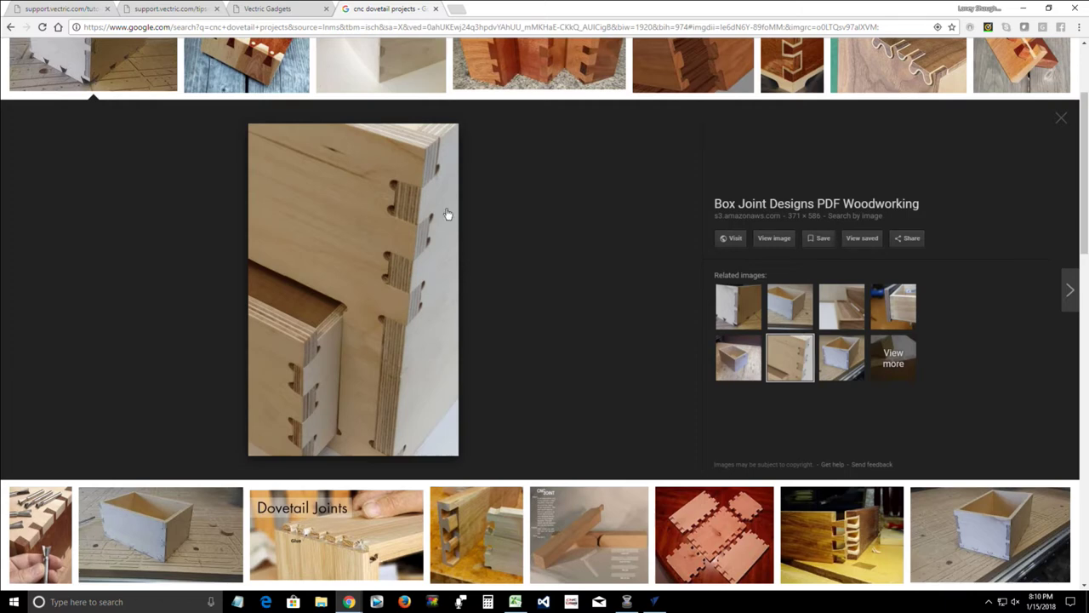
click(655, 602)
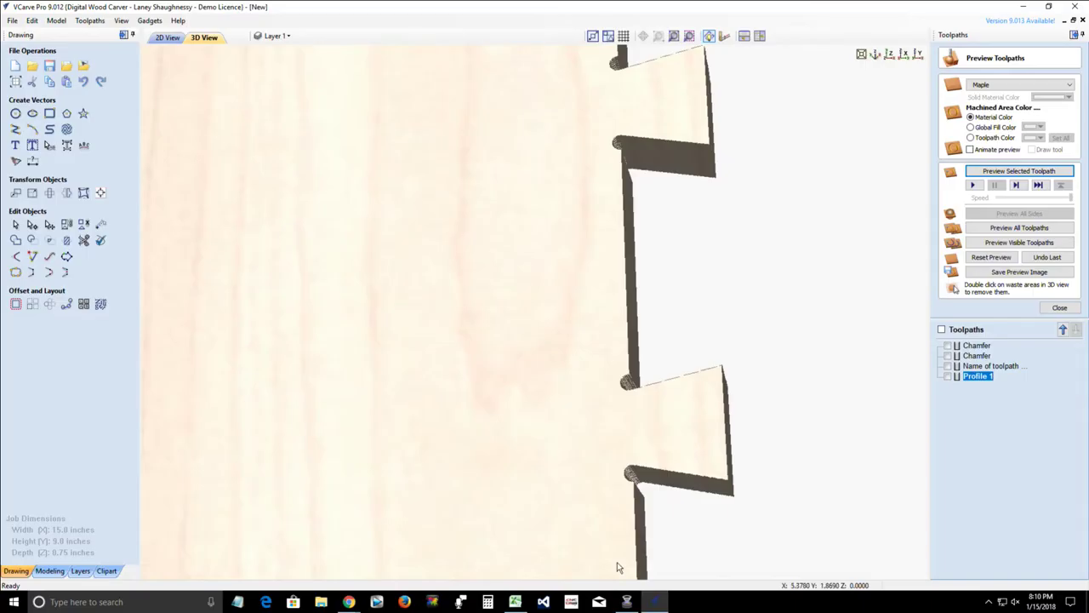
scroll(574, 452, down, 5)
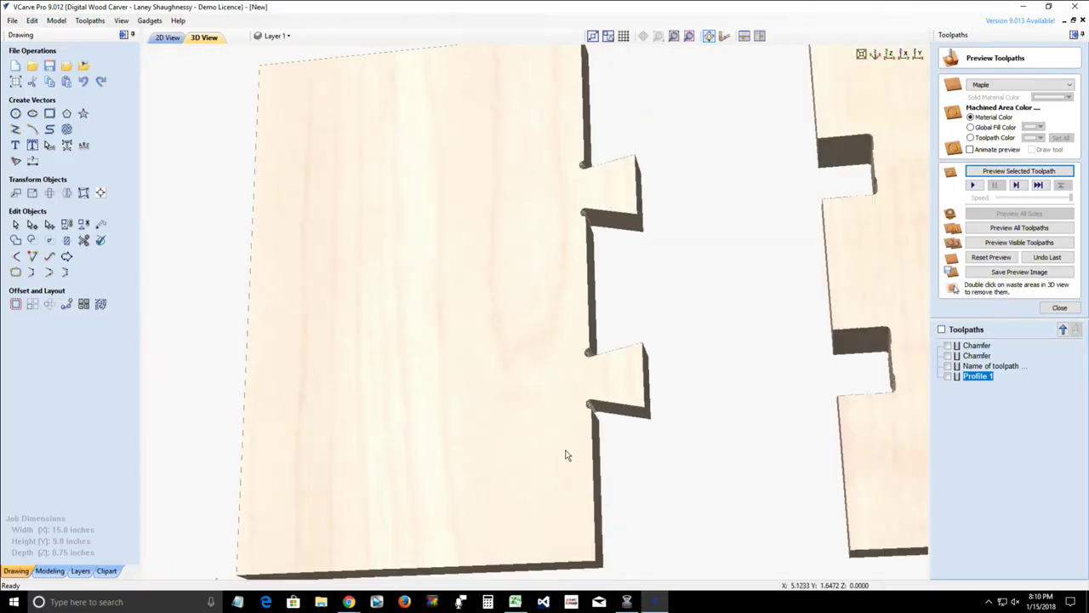
scroll(565, 455, down, 2)
scroll(825, 344, up, 3)
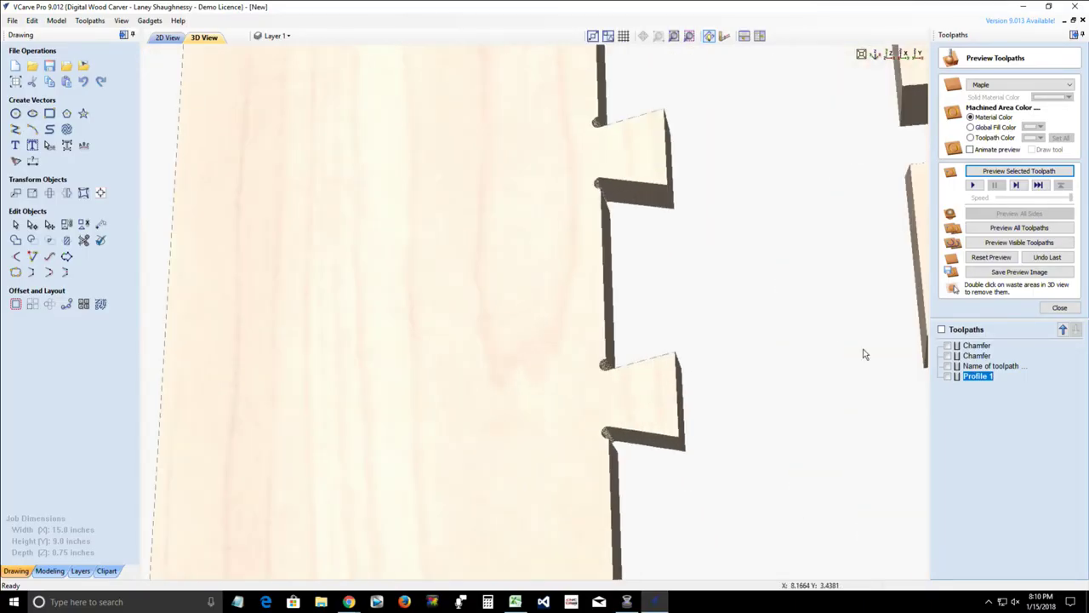
scroll(820, 377, down, 4)
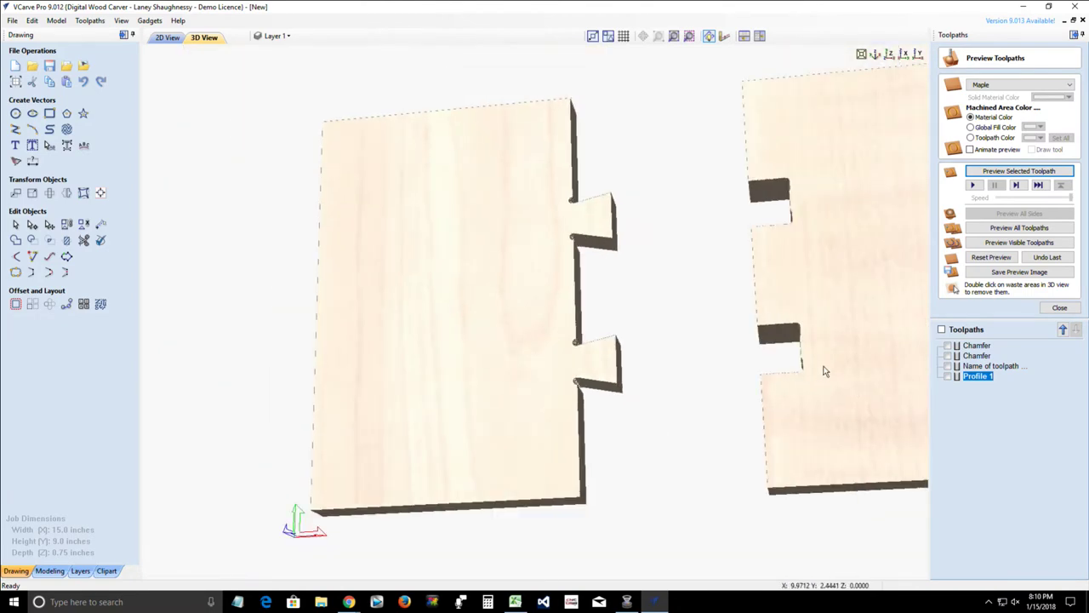
scroll(823, 369, up, 3)
scroll(515, 331, up, 3)
drag(515, 330, 502, 326)
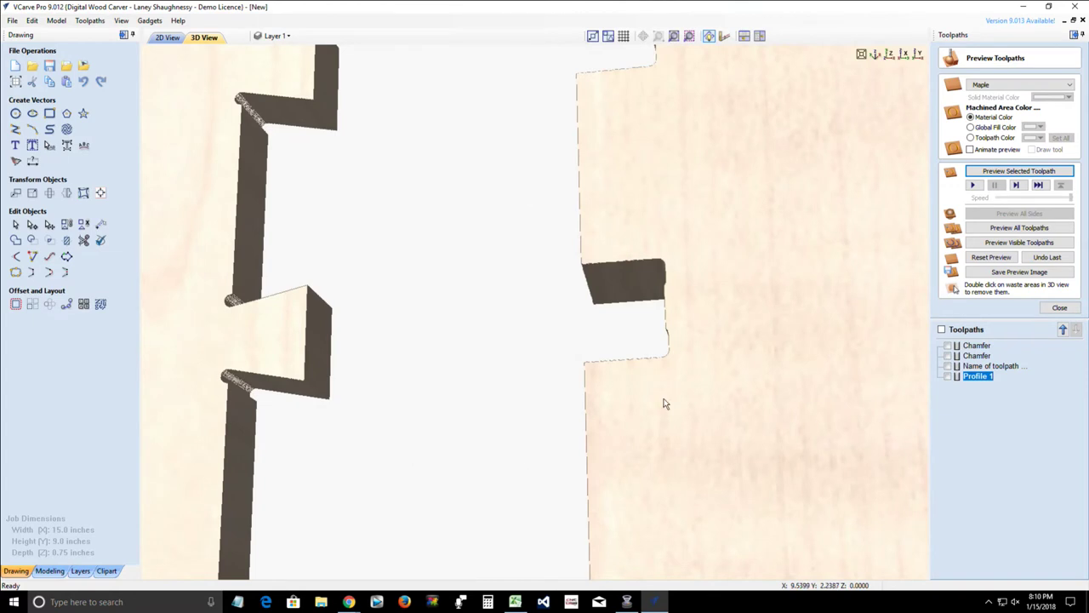
drag(661, 403, 732, 400)
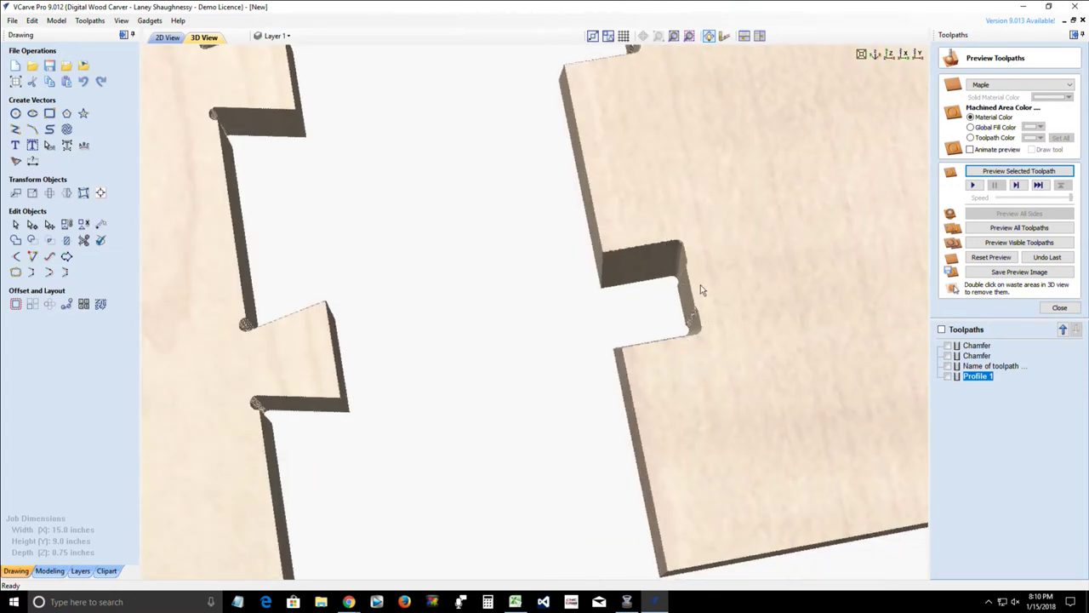
mouse_move(661, 350)
mouse_down()
mouse_move(738, 388)
mouse_move(670, 397)
mouse_up()
drag(694, 389, 641, 190)
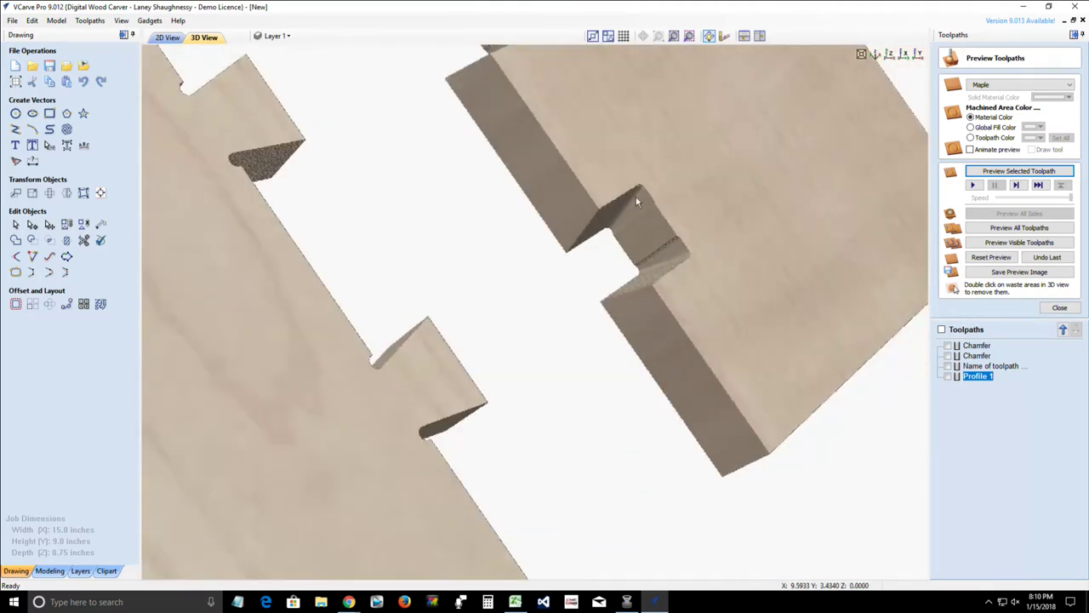
drag(627, 229, 690, 213)
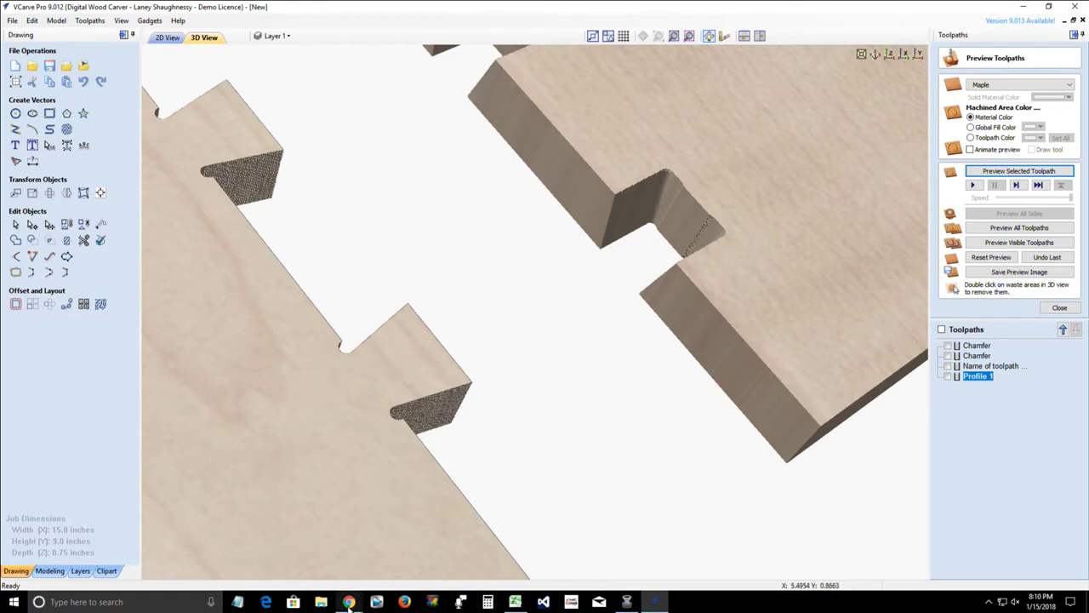
- Open the CNC Made Dovetail Box photo full-size in a new tab, then return to VCarve Pro
mouse_move(349, 602)
click(385, 563)
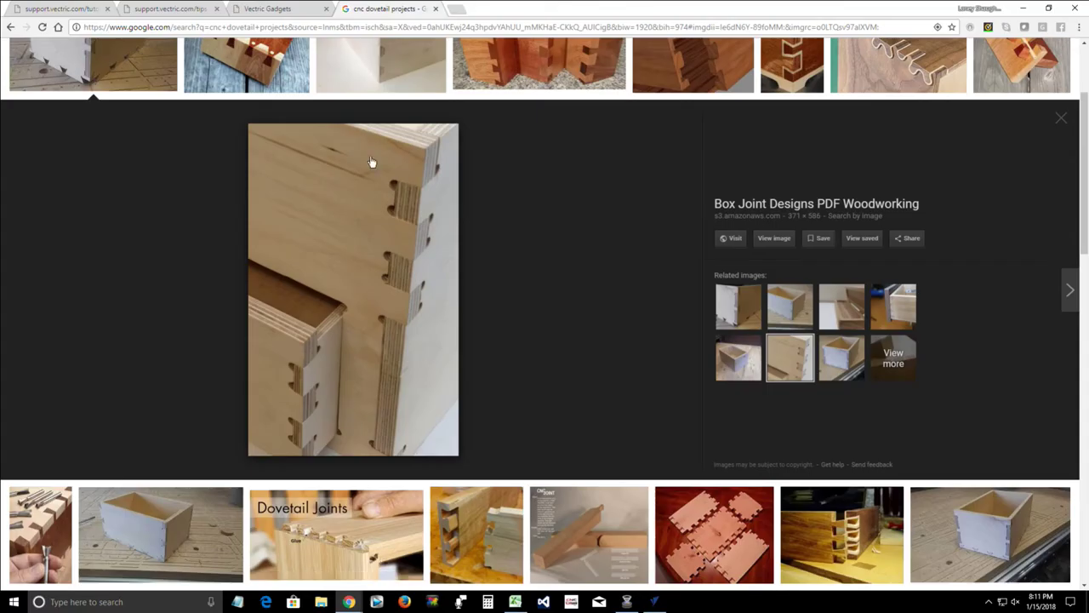
click(79, 63)
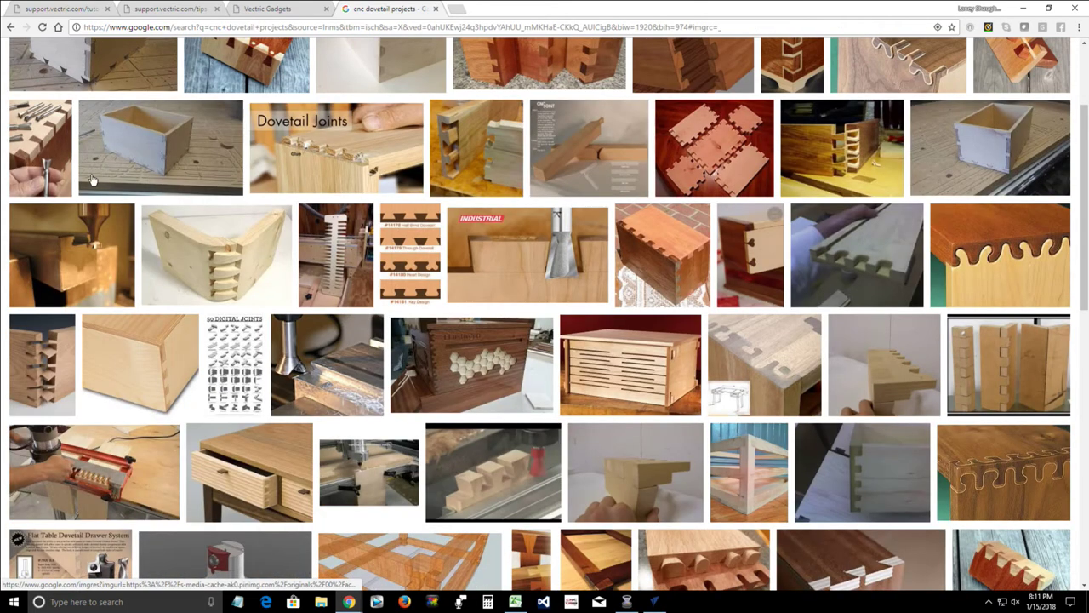
click(70, 65)
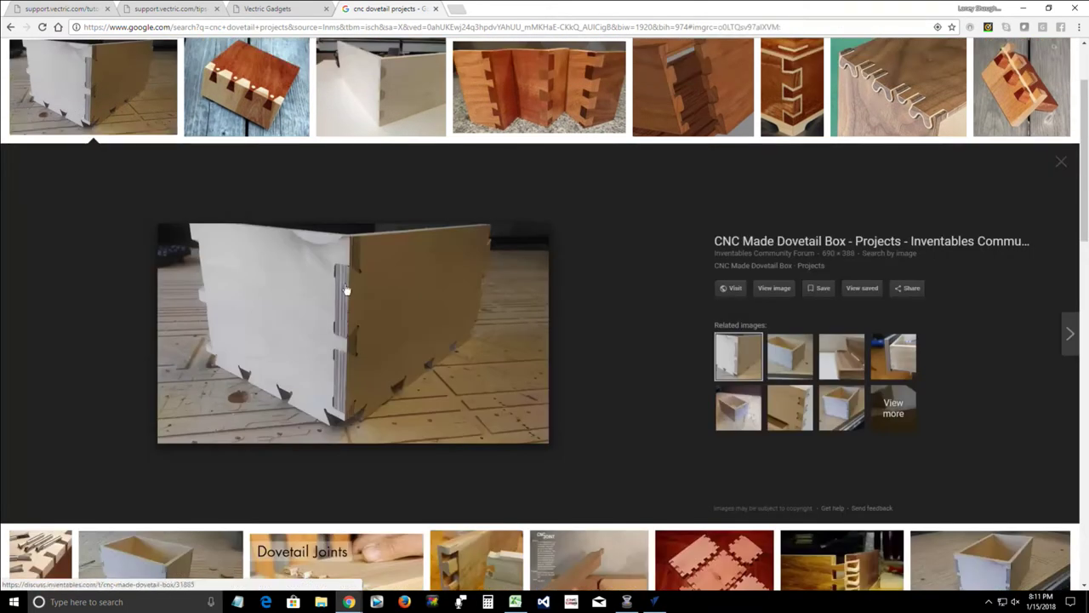
click(769, 289)
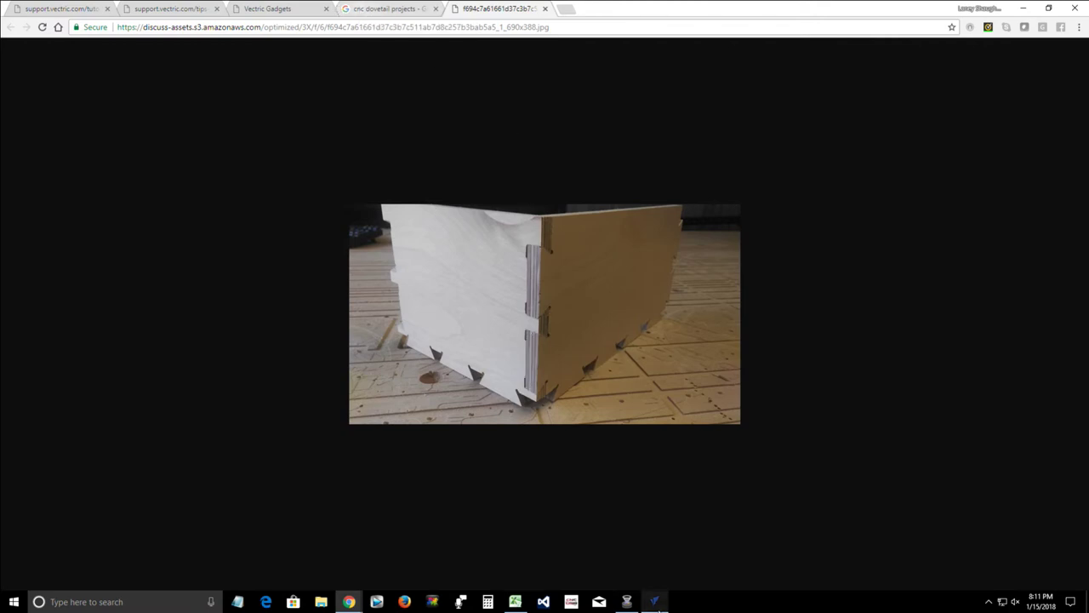
click(654, 602)
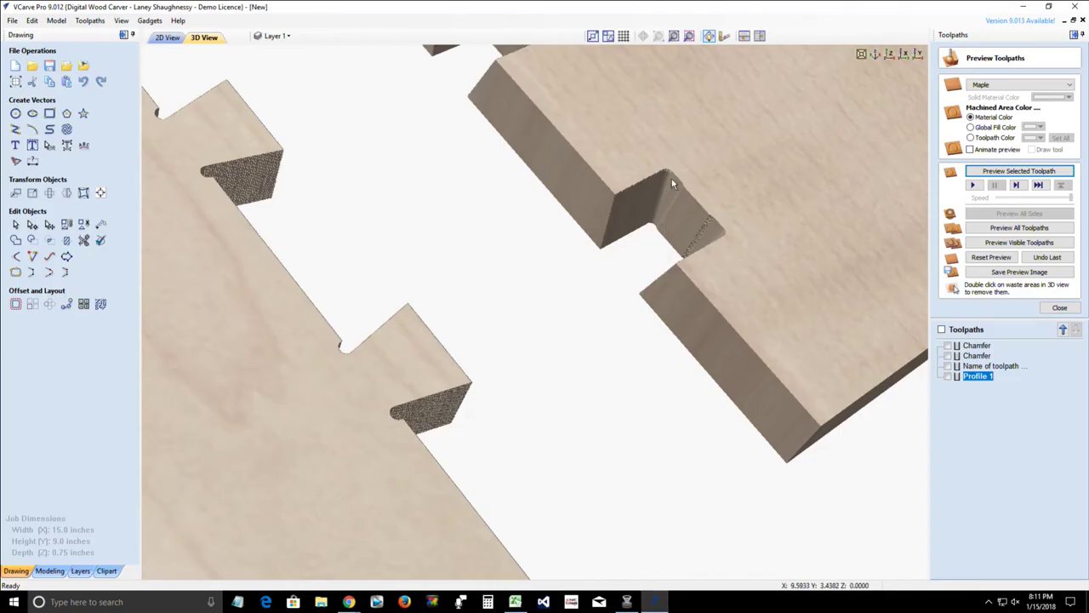
- Orbit and zoom the 3D preview around the dovetail joint, then switch to the 2D View
drag(597, 179, 521, 267)
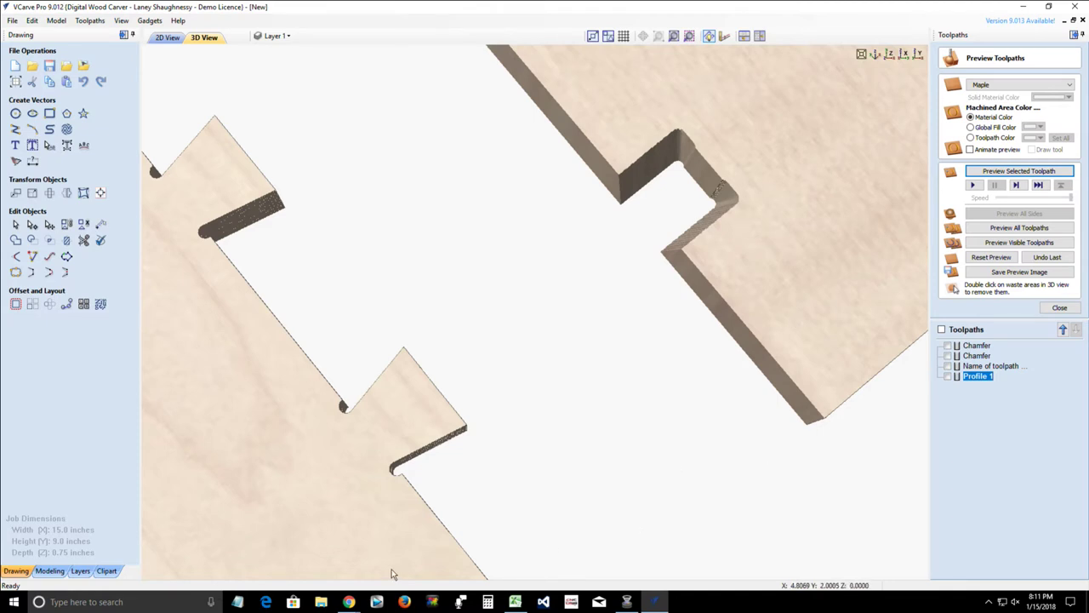
drag(369, 542, 284, 434)
drag(806, 492, 723, 432)
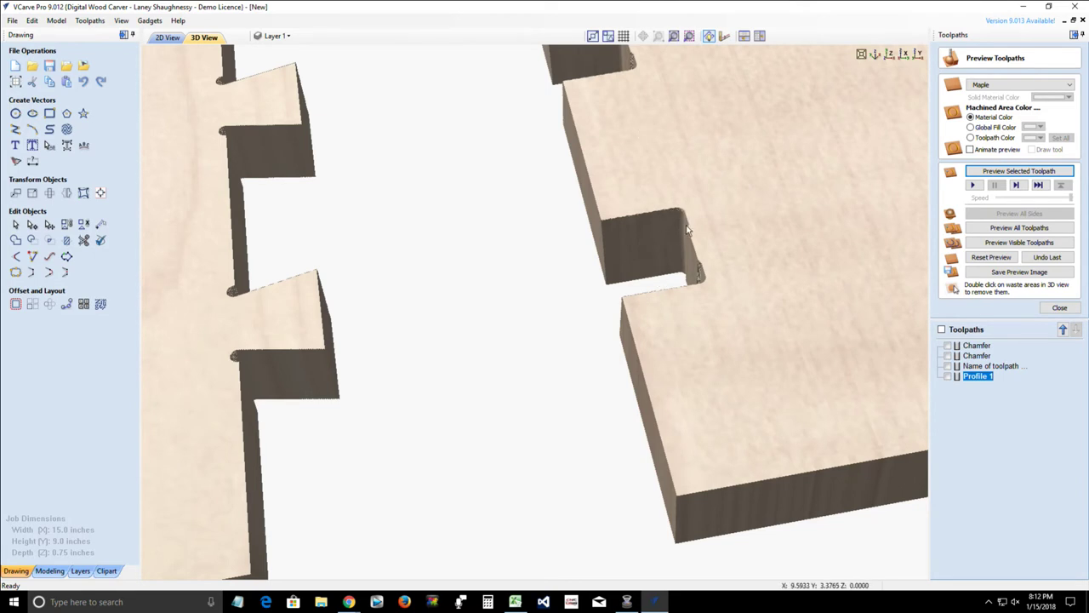
drag(694, 344, 638, 224)
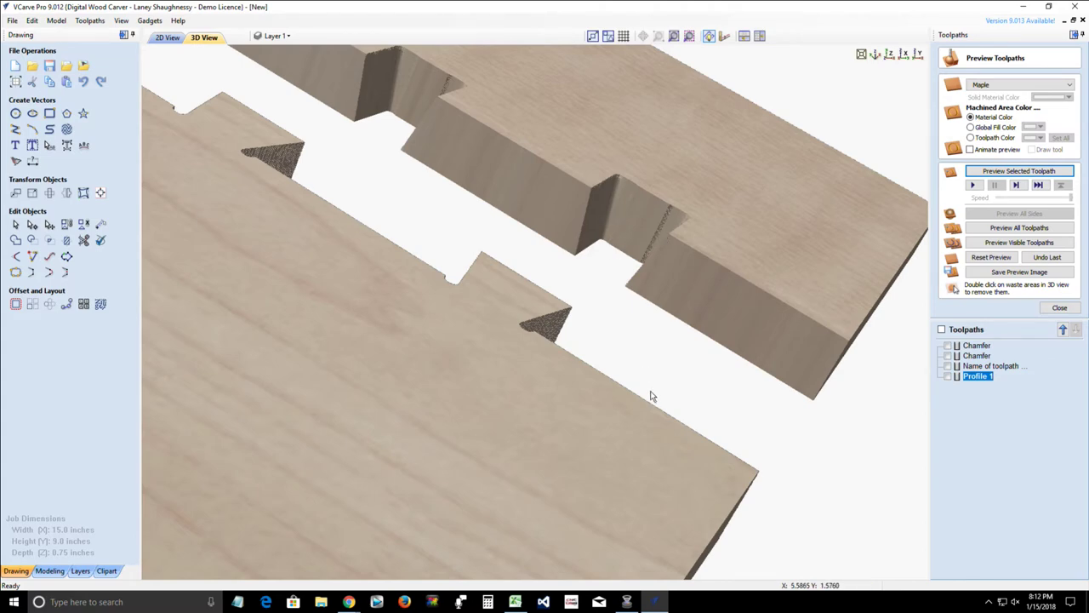
drag(414, 382, 82, 436)
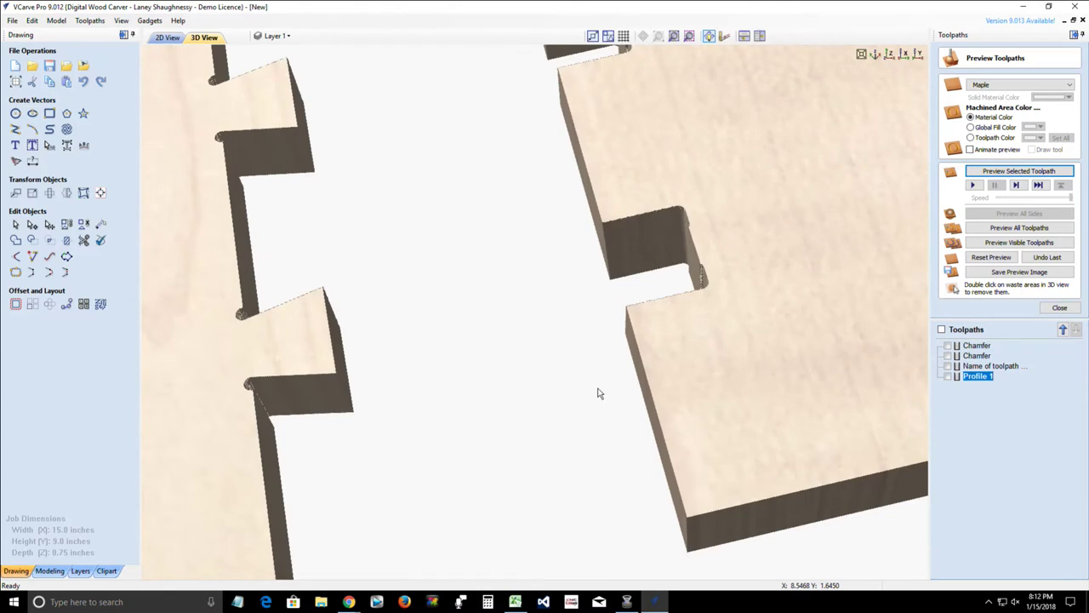
scroll(599, 394, down, 8)
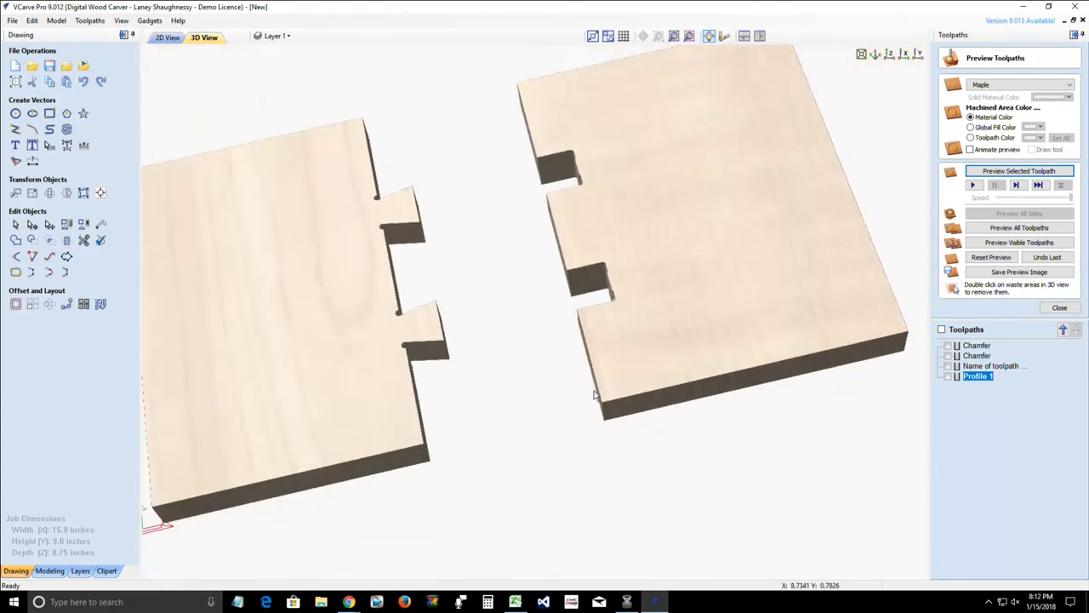
mouse_move(600, 402)
mouse_down()
mouse_move(605, 445)
mouse_move(607, 383)
mouse_move(591, 397)
mouse_up()
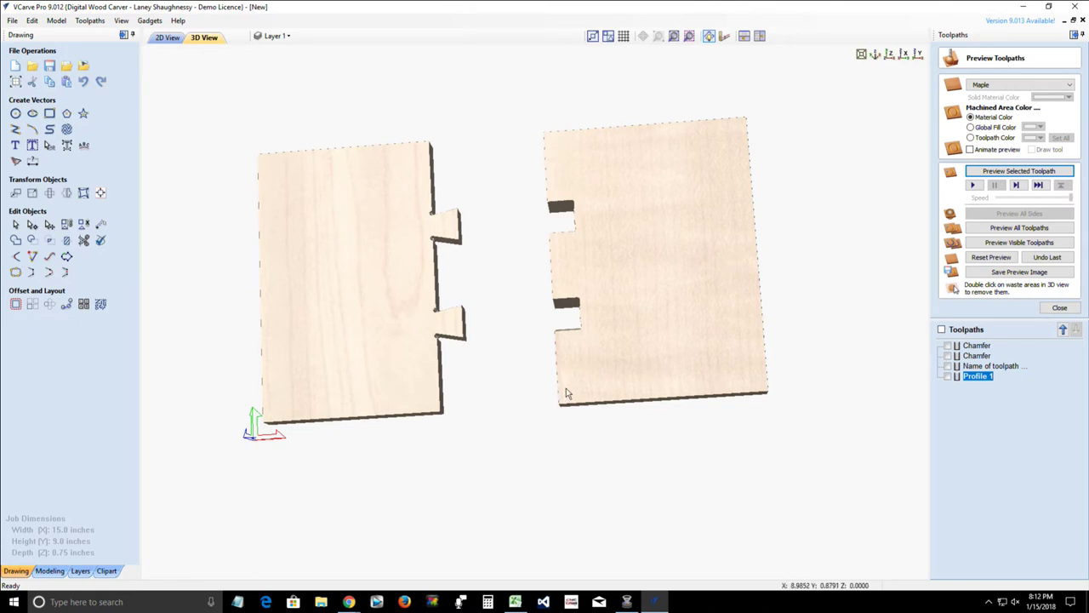
drag(450, 367, 498, 311)
scroll(565, 394, down, 3)
scroll(498, 311, up, 6)
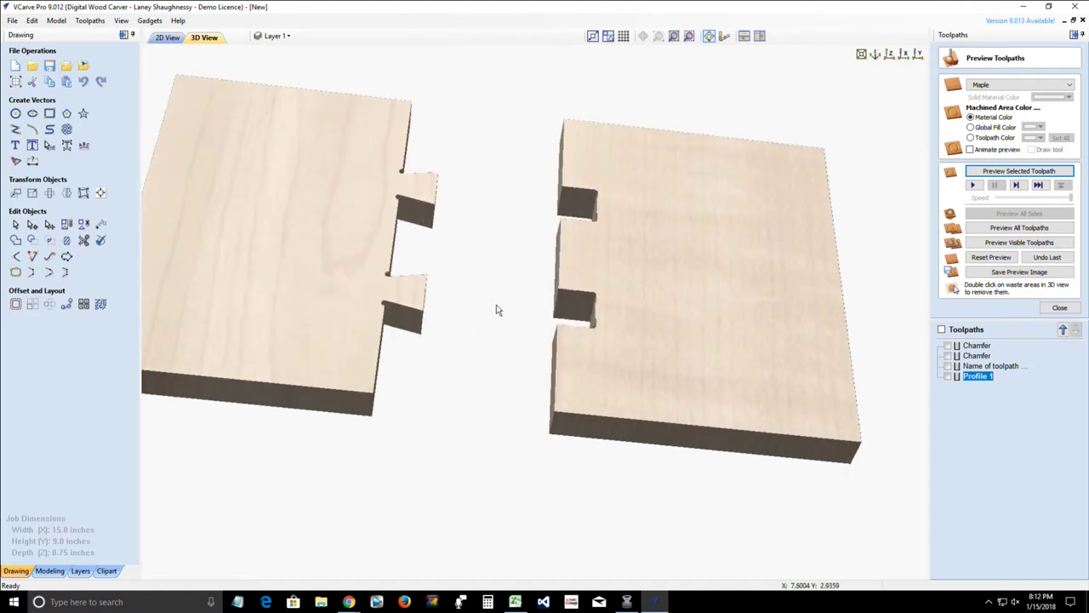
click(168, 37)
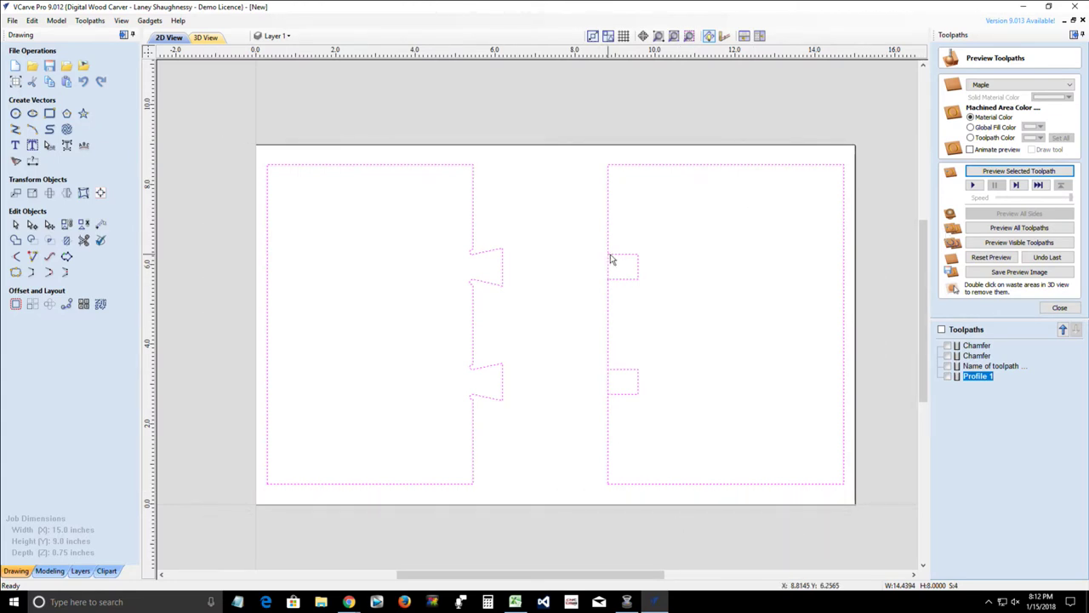
- Select the left and right dovetail board shapes together and delete them
click(623, 280)
click(604, 225)
drag(575, 194, 677, 458)
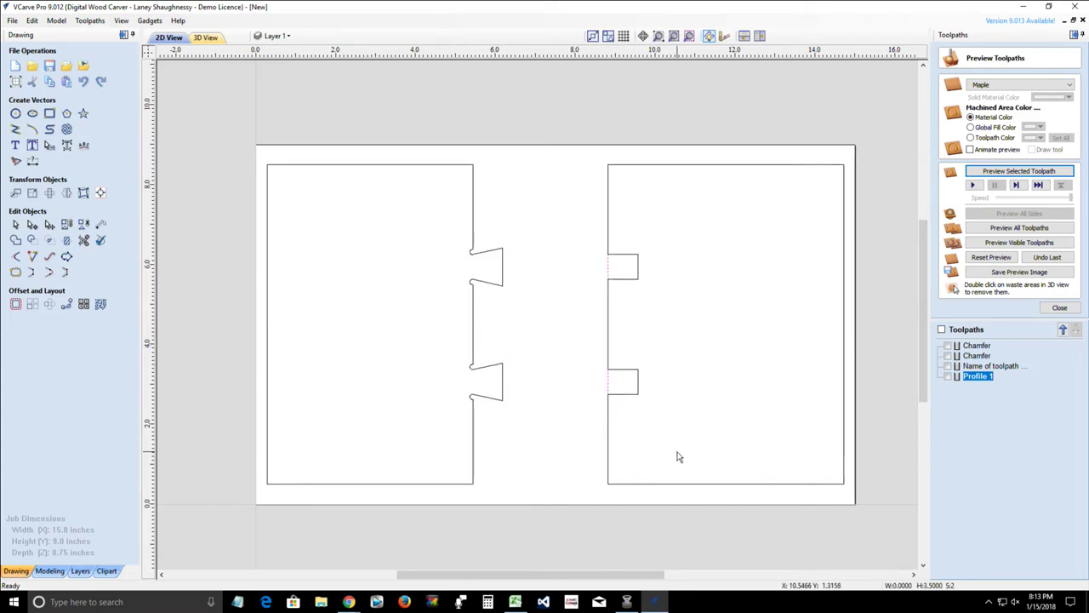
click(612, 255)
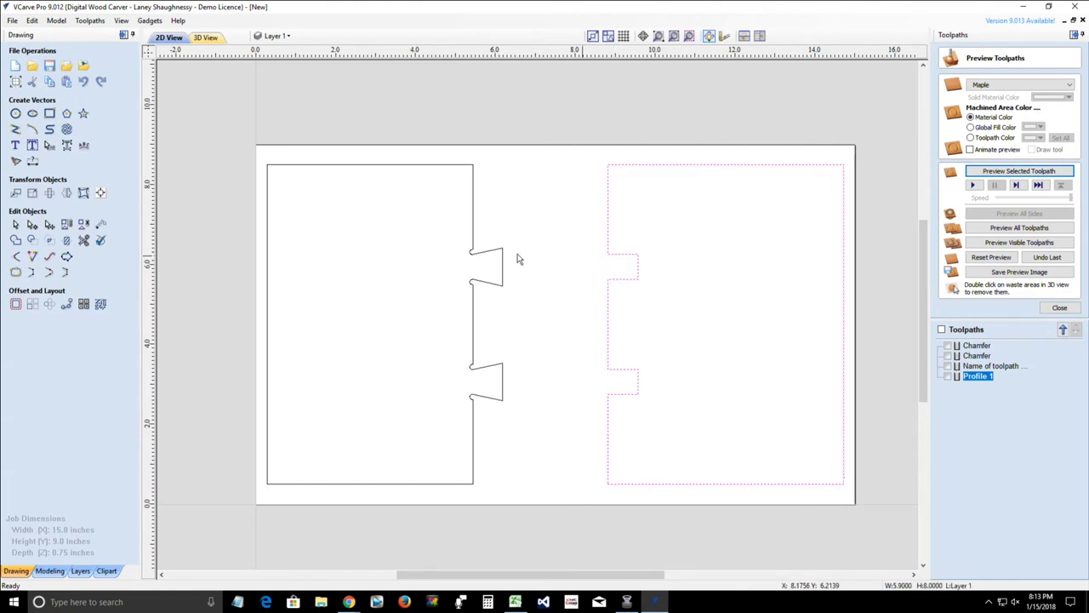
click(477, 255)
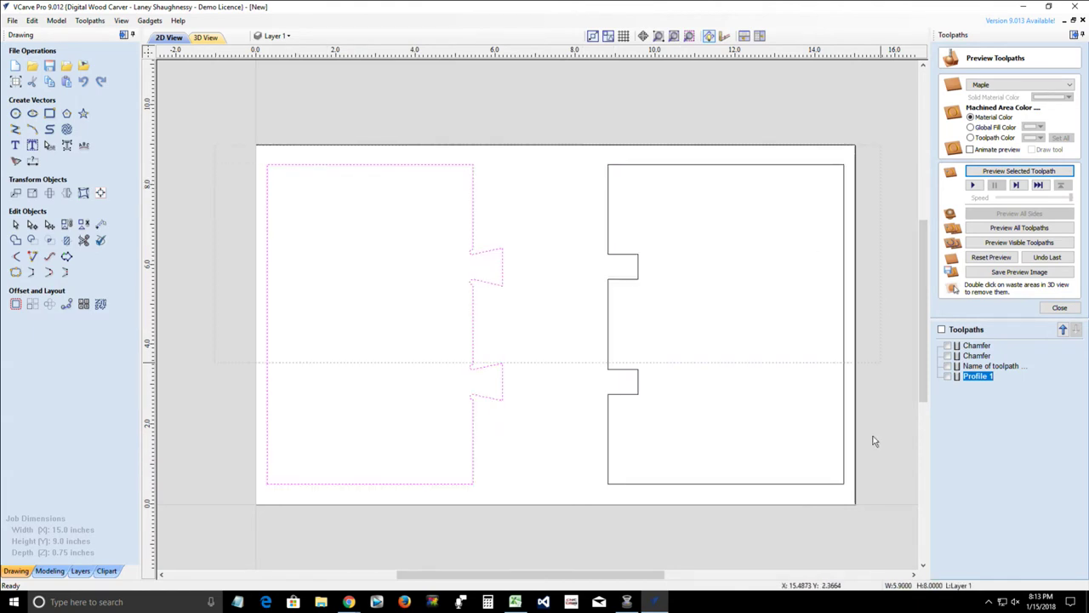
shift+click(607, 417)
key(Delete)
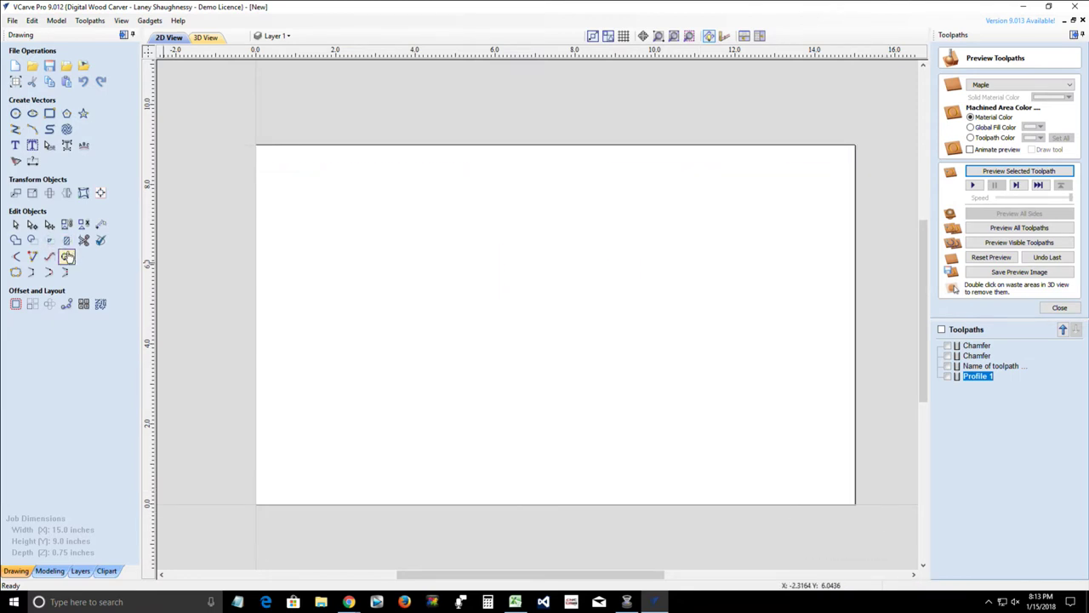
- Draw a 4.9 x 8.0 rectangle on the left and a second tall rectangle on the right
click(49, 114)
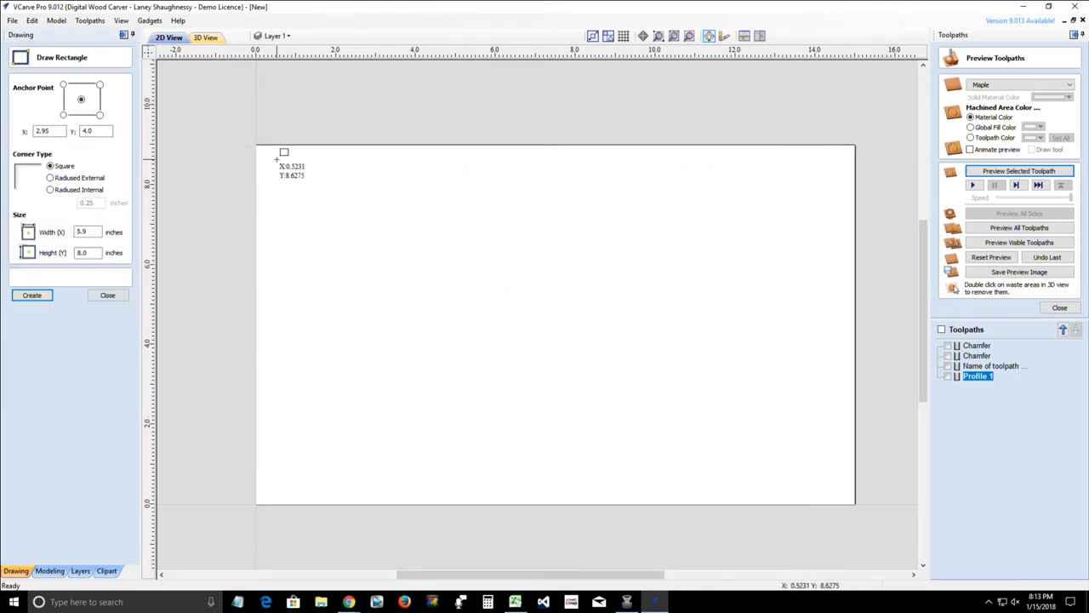
click(472, 479)
drag(570, 164, 759, 479)
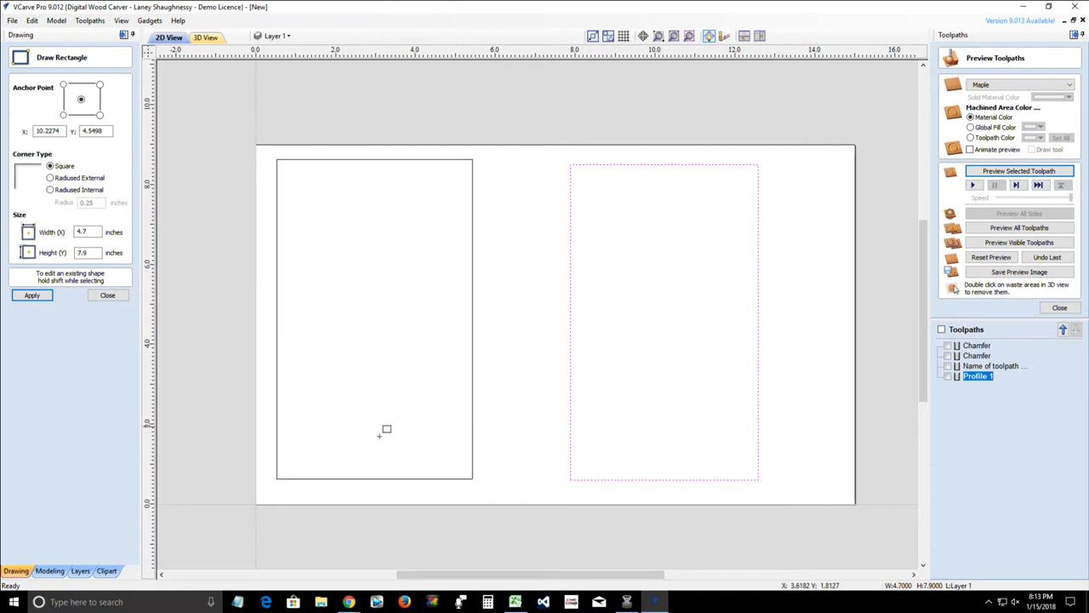
click(108, 295)
- Drag the right rectangle's top and bottom edges to line up with the left rectangle
click(664, 165)
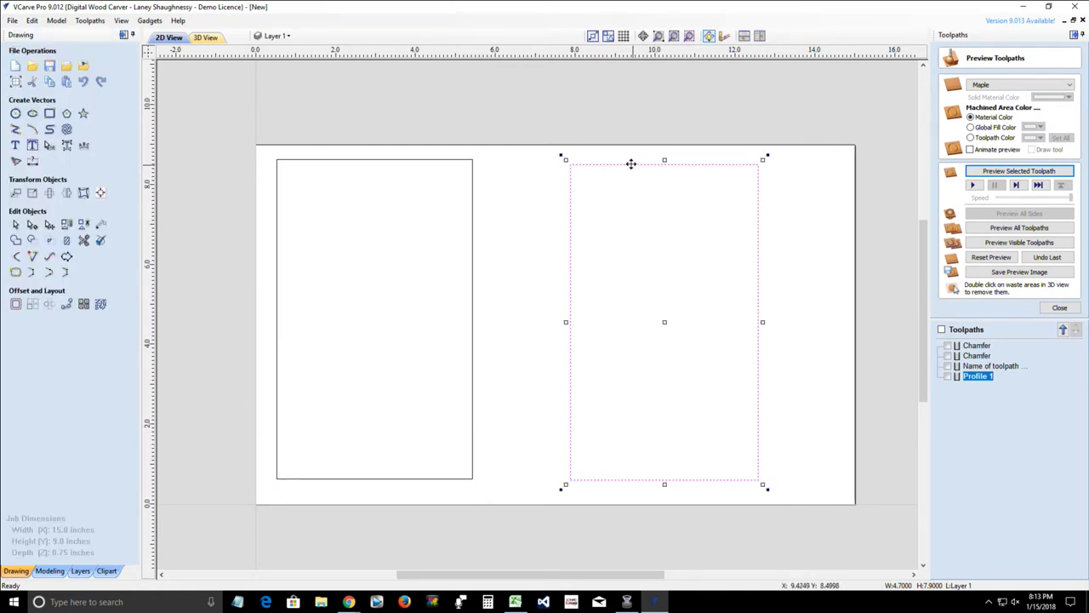
drag(664, 155, 663, 159)
click(477, 156)
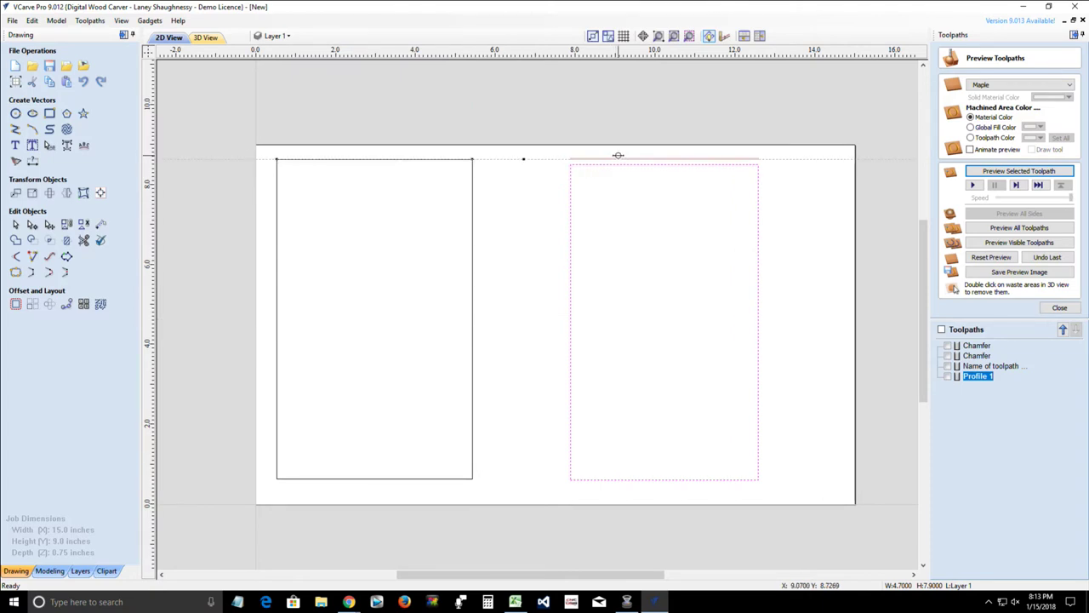
click(618, 156)
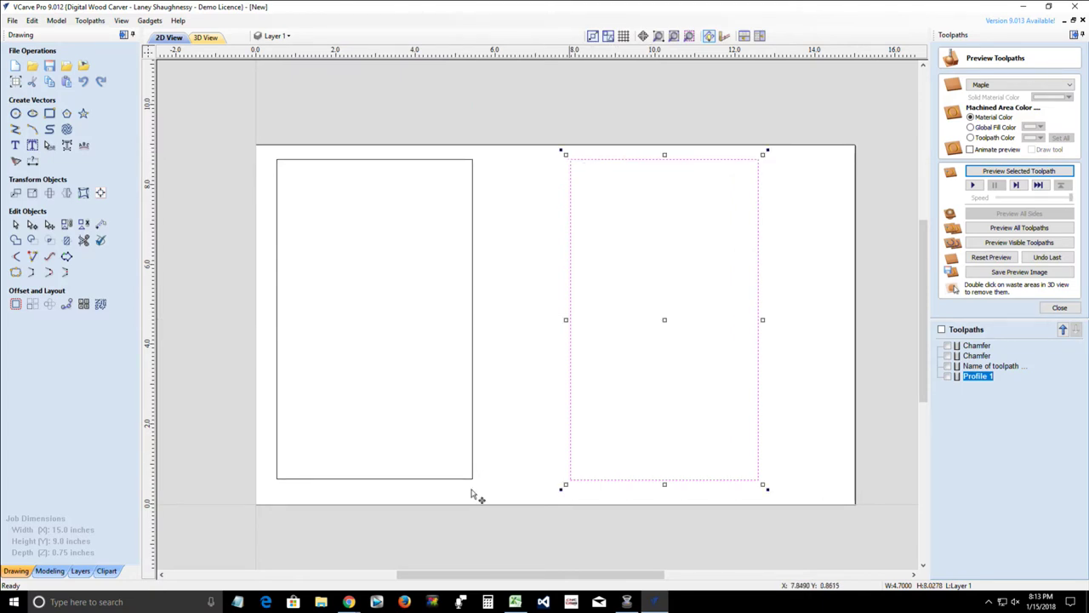
click(664, 480)
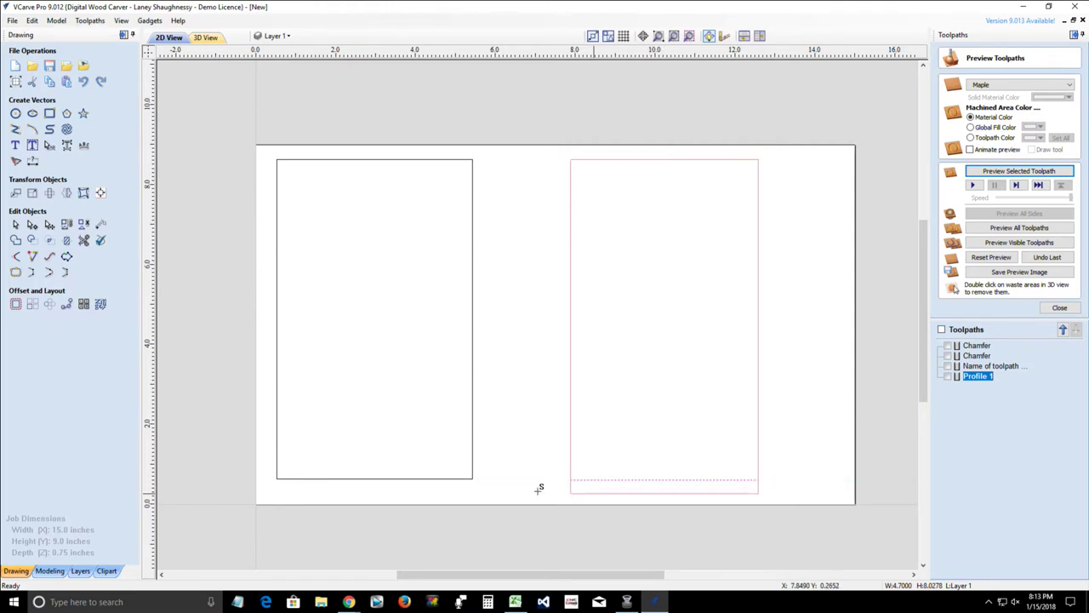
drag(539, 488, 418, 479)
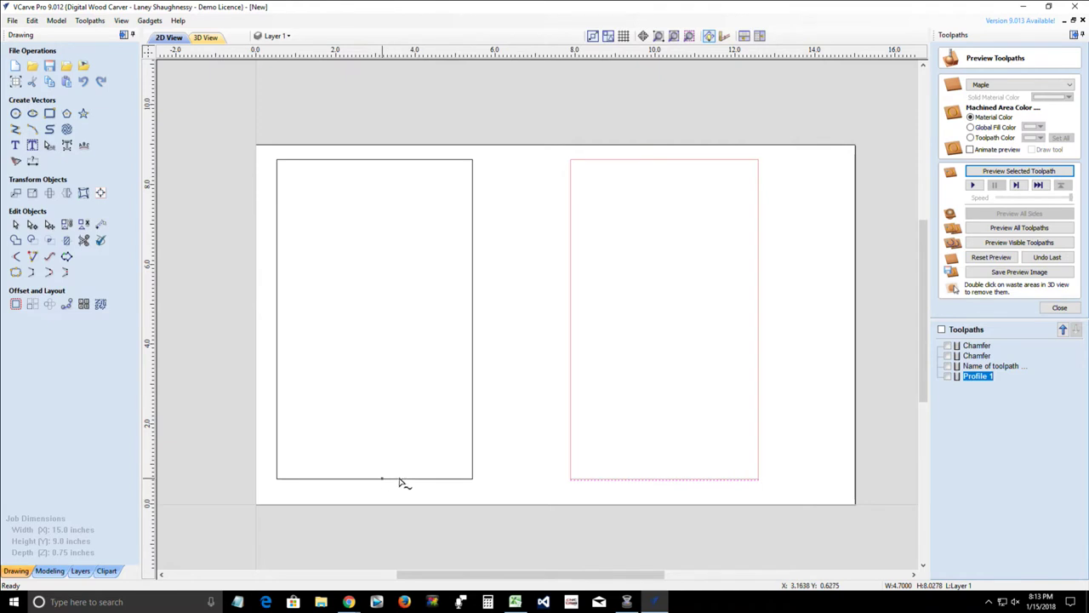
mouse_move(600, 478)
mouse_down()
mouse_move(613, 445)
mouse_move(616, 494)
mouse_move(617, 472)
mouse_move(615, 482)
mouse_up()
- Cut the right rectangle's outline at its top-left and bottom-left corner nodes
click(542, 482)
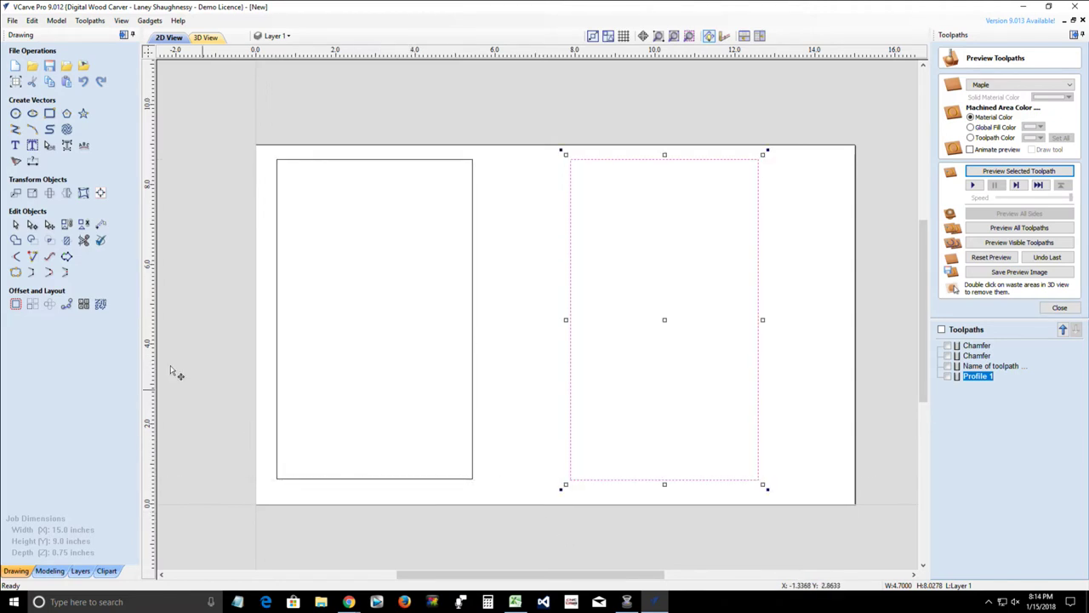
click(32, 225)
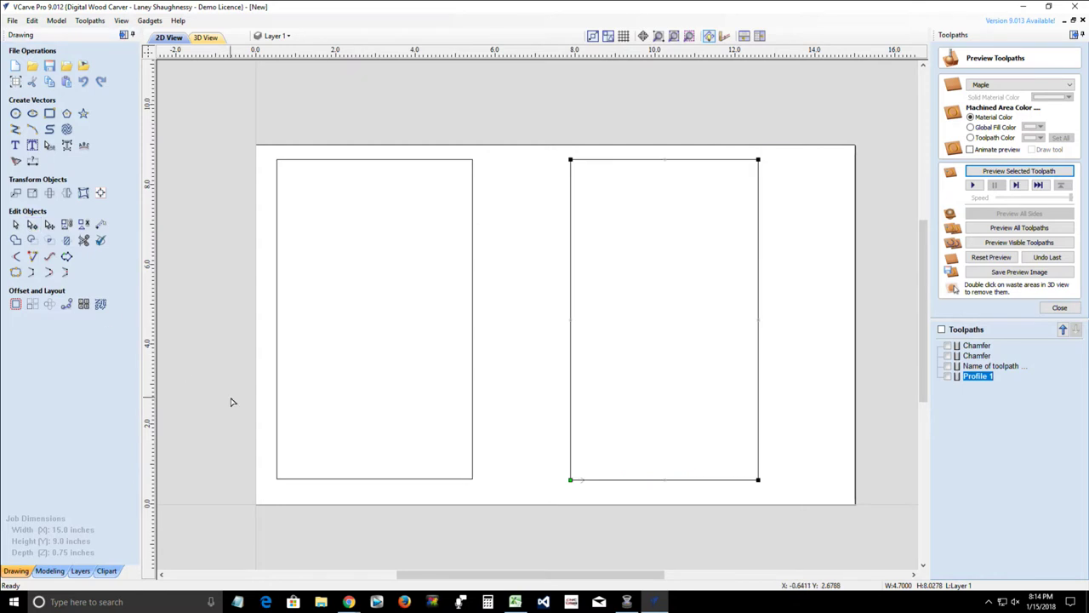
right_click(571, 159)
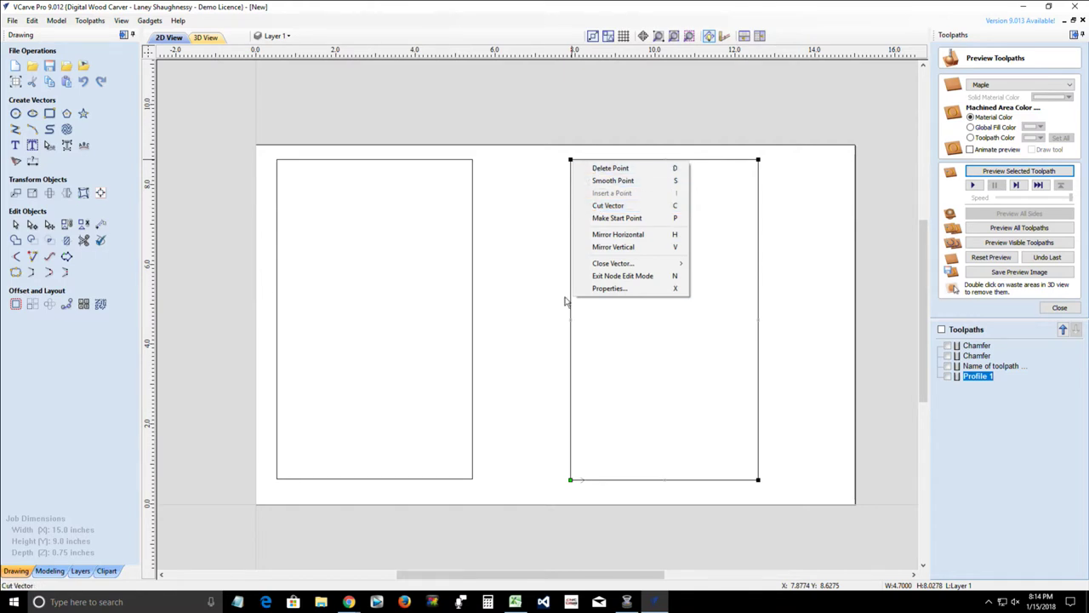
click(608, 205)
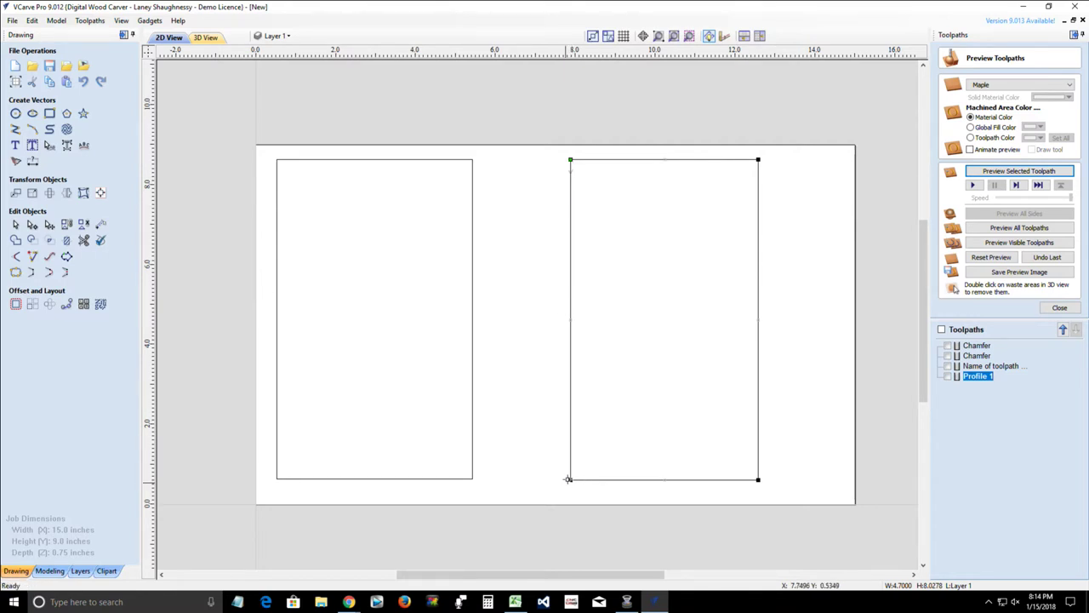
right_click(569, 479)
click(584, 393)
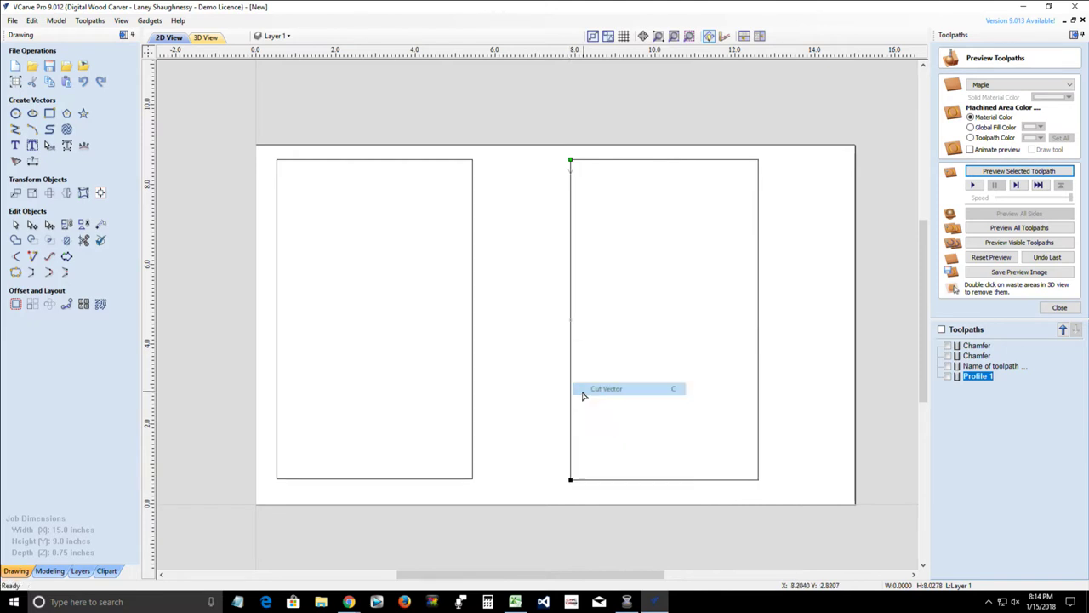
- Cut the left rectangle's outline at its top-right and bottom-right corner nodes
click(472, 302)
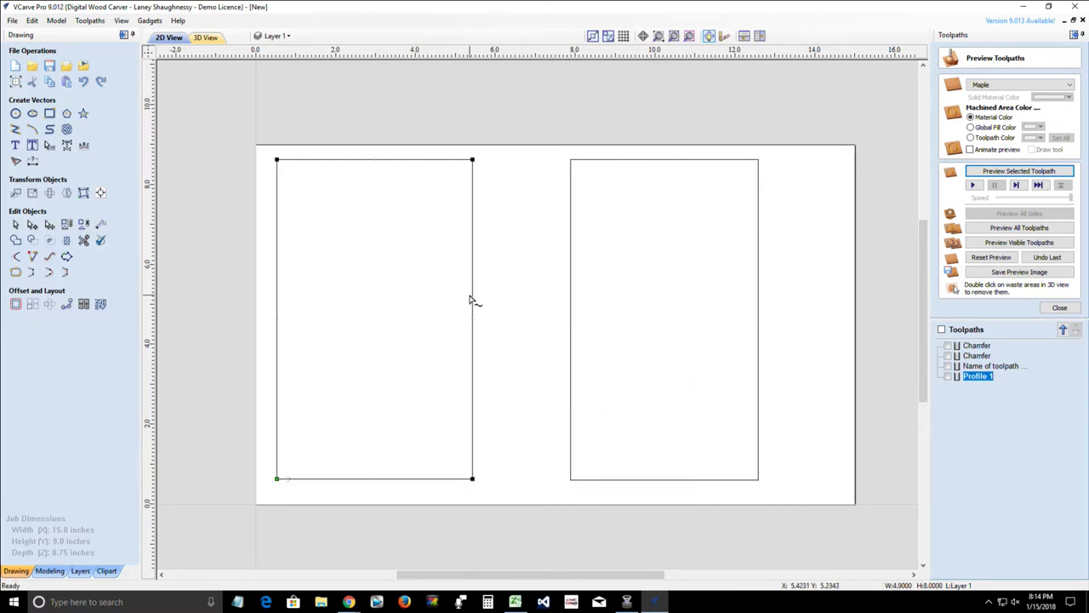
right_click(472, 160)
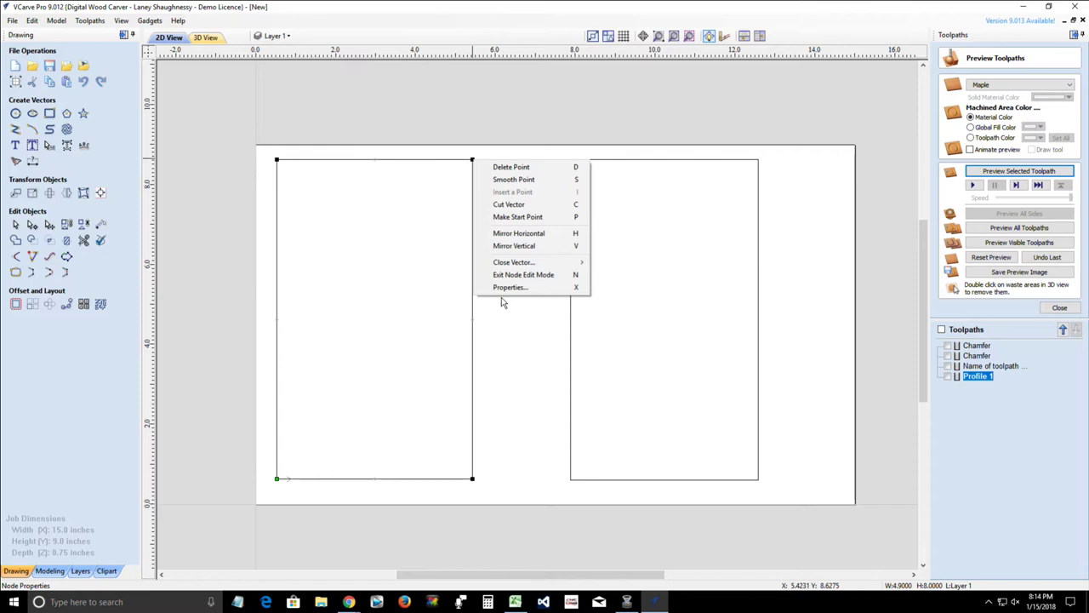
click(494, 205)
right_click(472, 478)
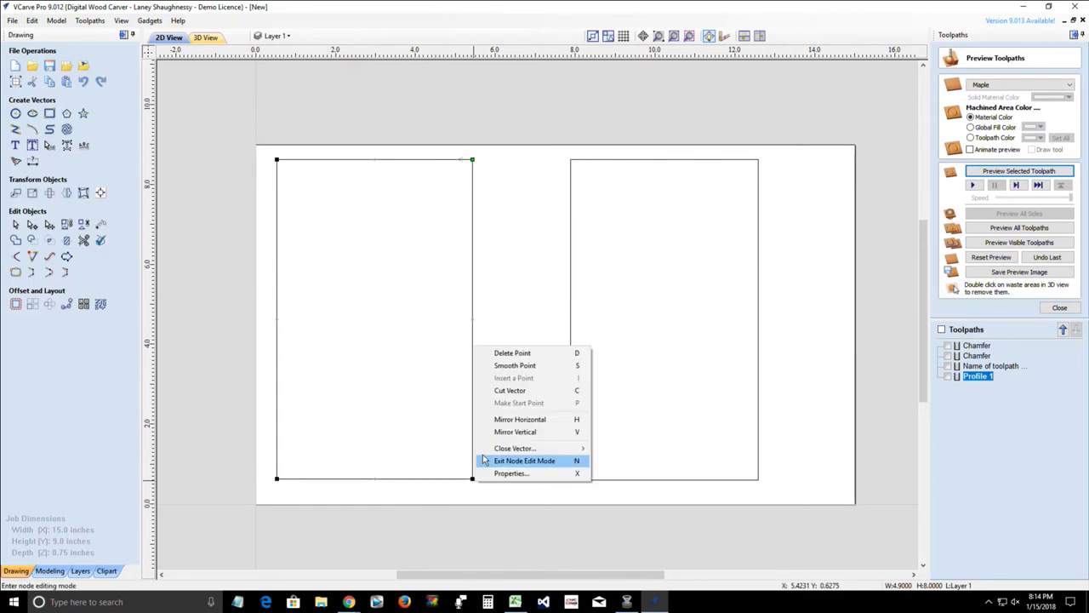
click(492, 389)
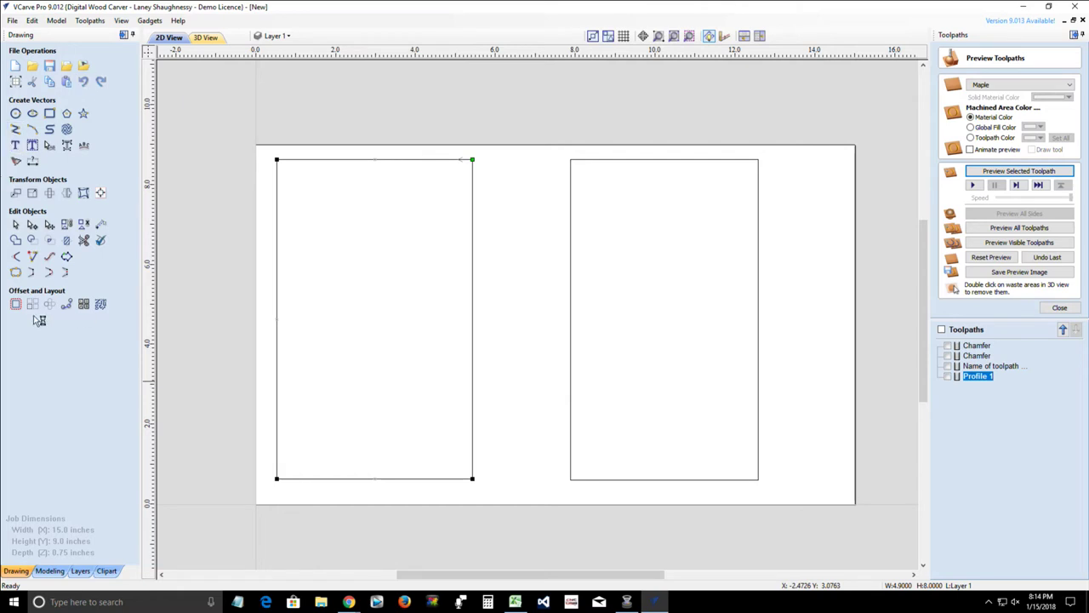
click(15, 224)
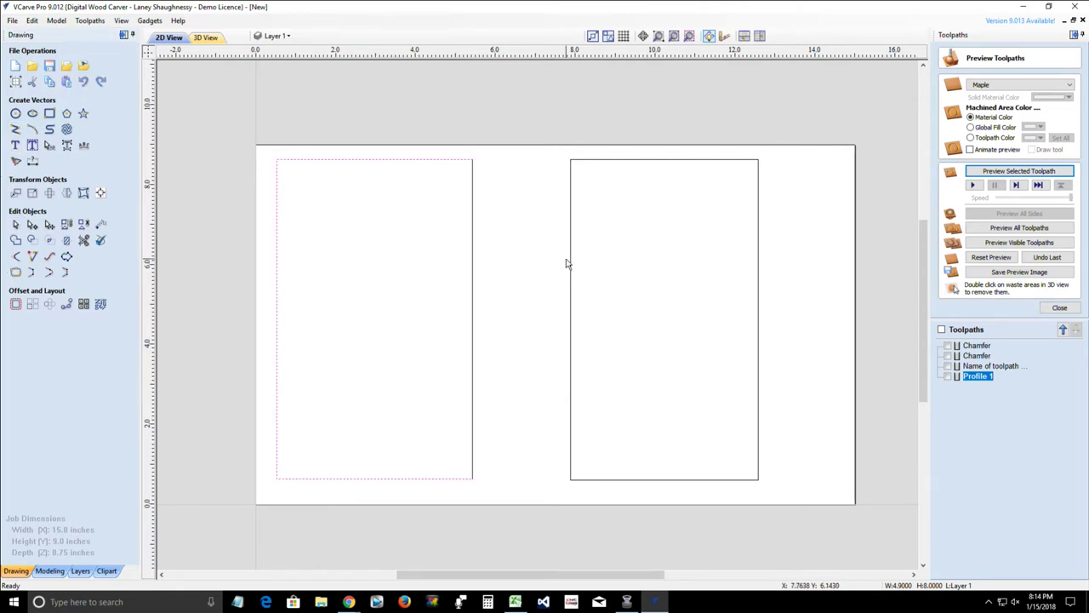
- Run the Dovetail Pin Creator gadget on the right rectangle's left edge with square Pins, Amount 4
click(571, 267)
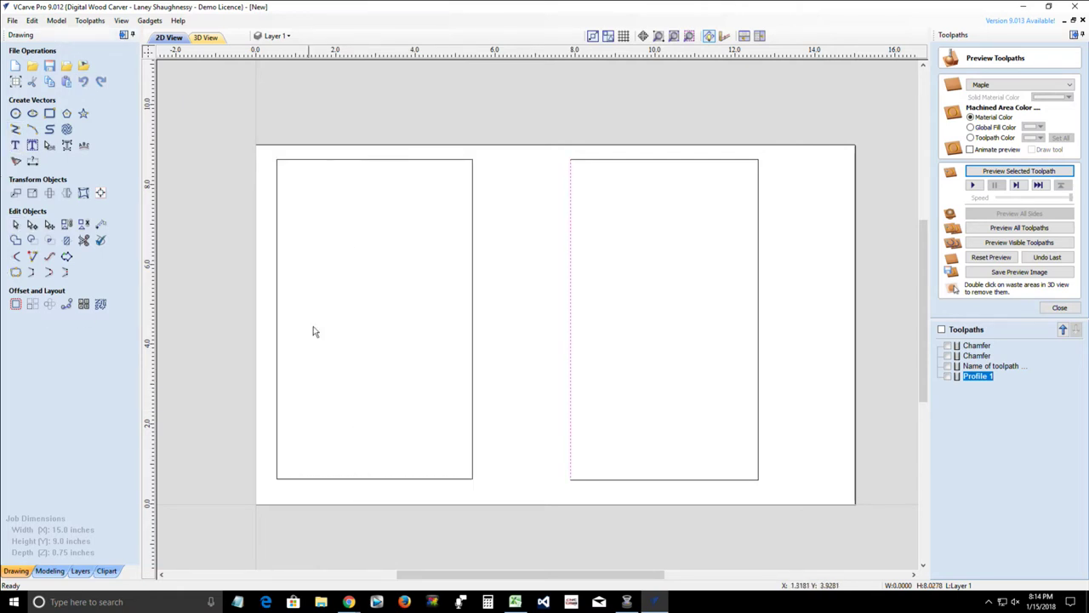
click(146, 22)
mouse_move(158, 73)
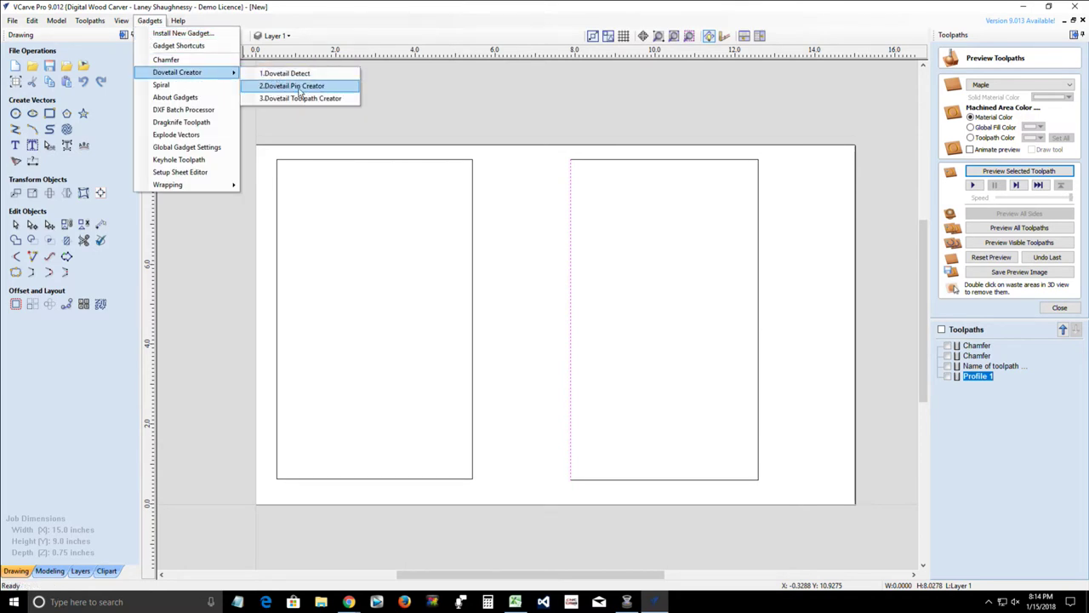
click(298, 87)
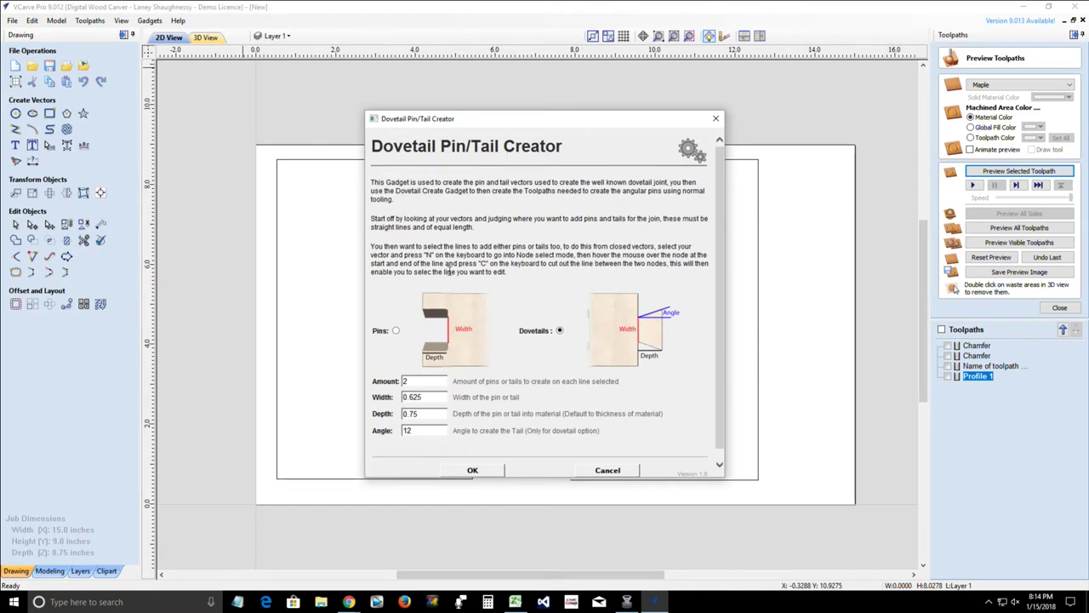
click(396, 331)
drag(421, 385, 360, 393)
text(4)
drag(421, 430, 361, 433)
click(471, 473)
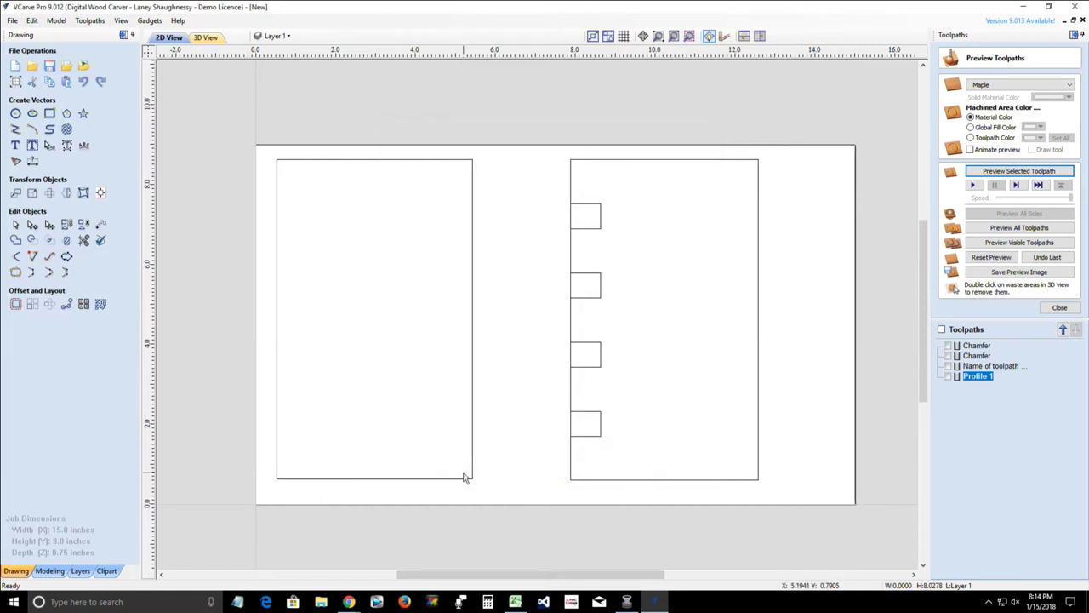
- Run the Dovetail Pin Creator on the left rectangle's right edge with Dovetails, Amount 4
click(473, 294)
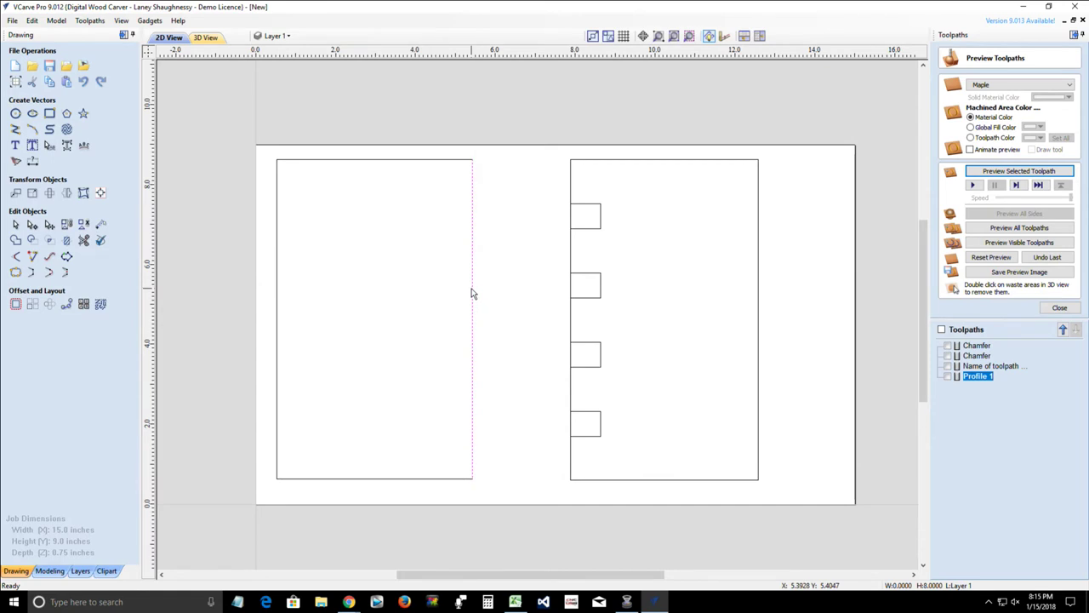
click(150, 20)
mouse_move(176, 74)
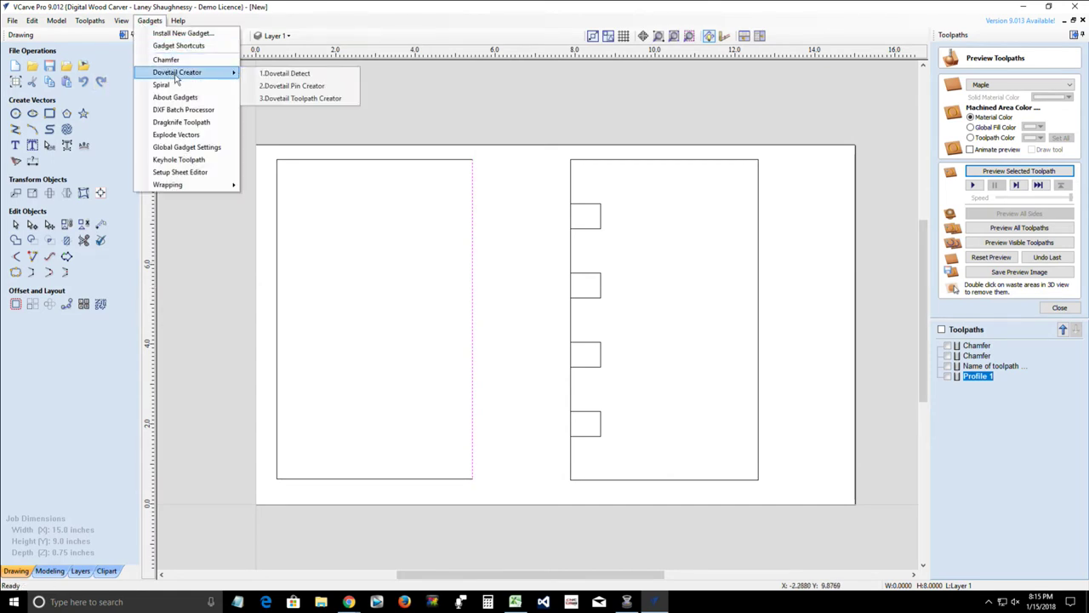
click(290, 89)
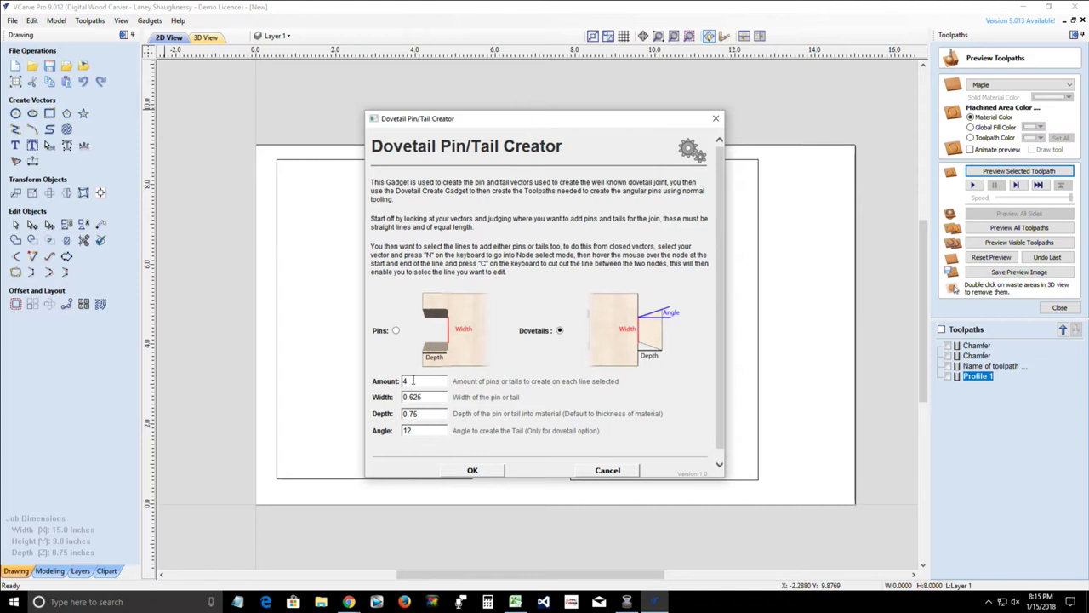
mouse_move(505, 126)
mouse_down()
mouse_move(203, 147)
mouse_move(142, 109)
mouse_move(459, 96)
mouse_up()
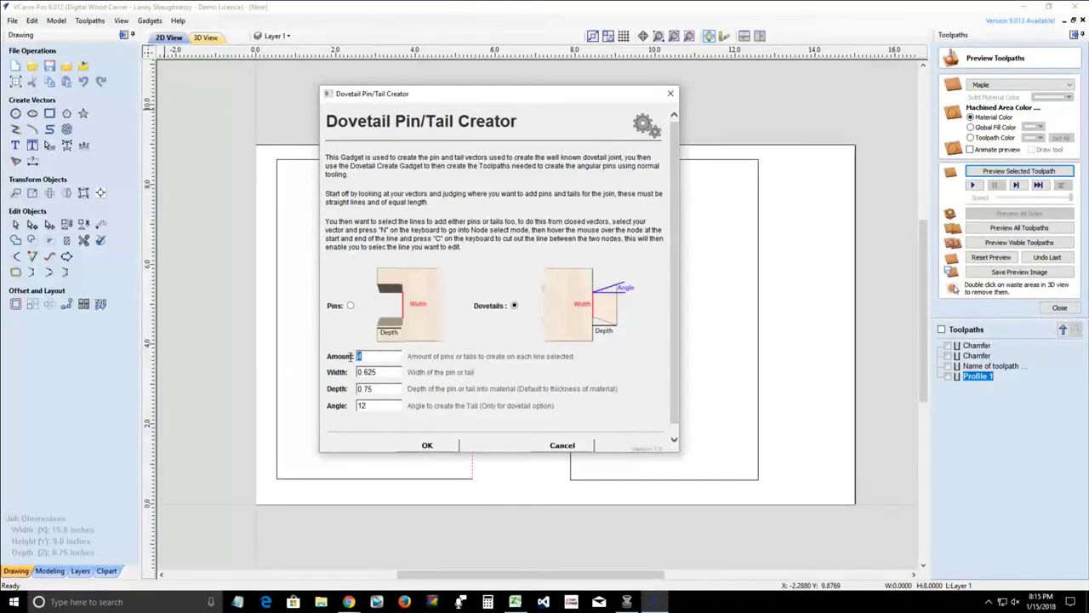
drag(366, 356, 351, 356)
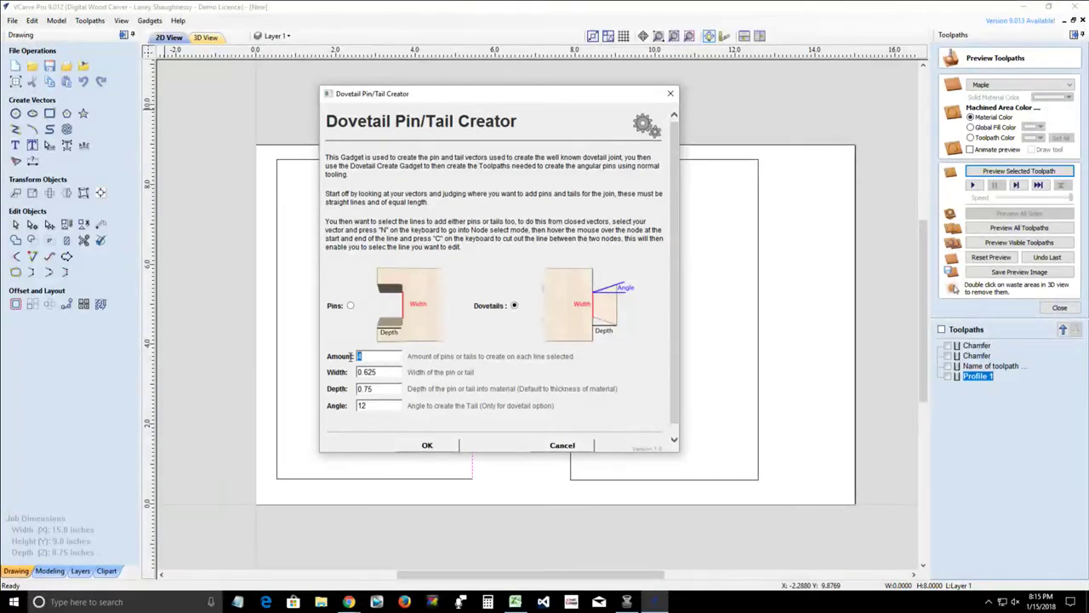
click(426, 447)
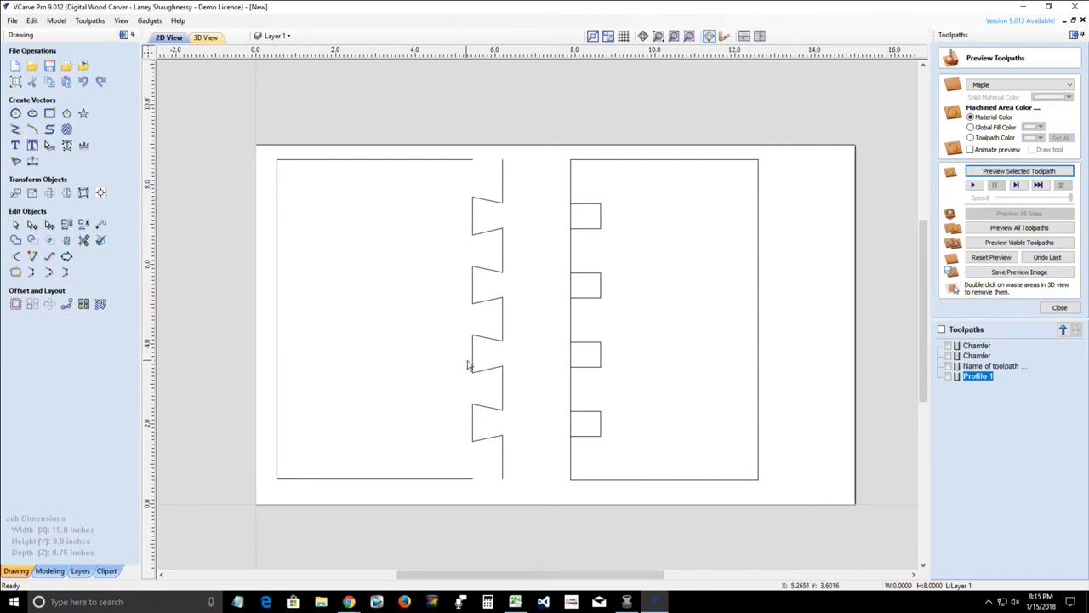
- Undo and delete the misoriented dovetail tails, then select the plain left rectangle
scroll(469, 365, up, 3)
scroll(475, 368, down, 2)
scroll(475, 368, down, 1)
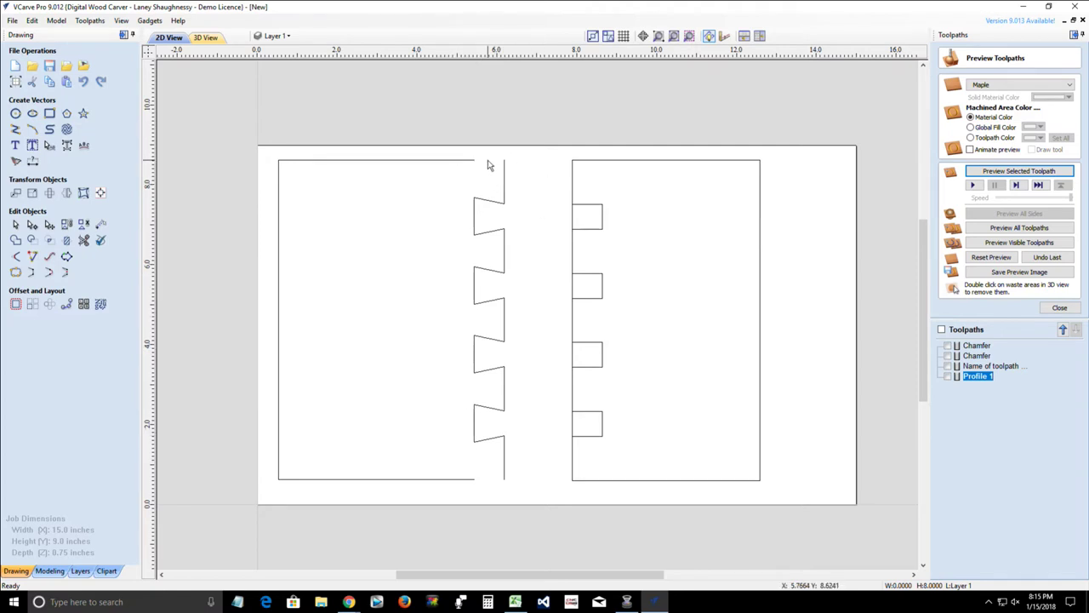
key(ctrl+z)
drag(451, 143, 547, 511)
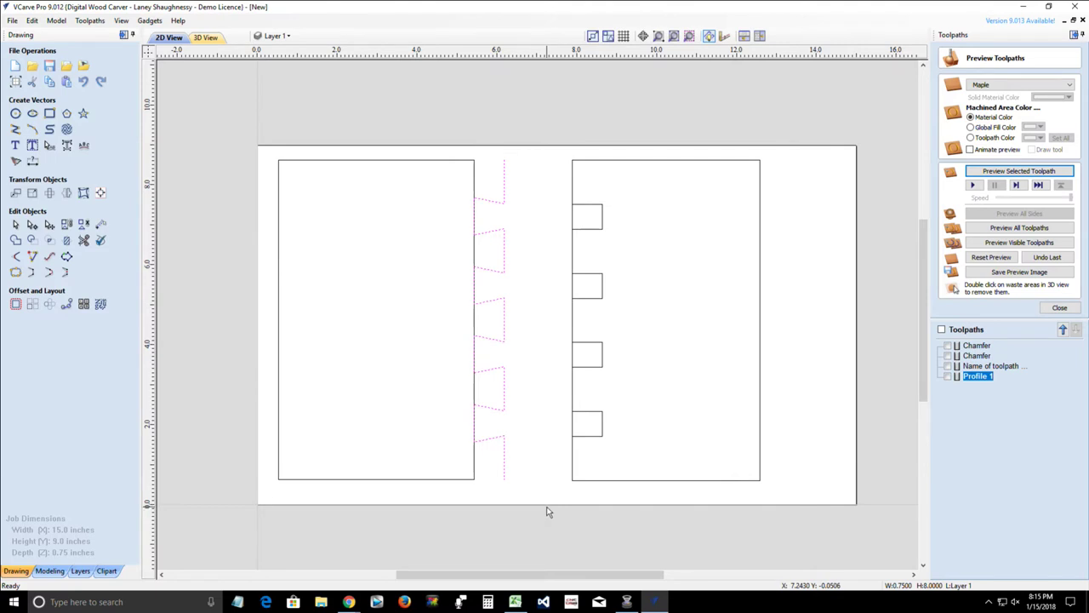
key(Delete)
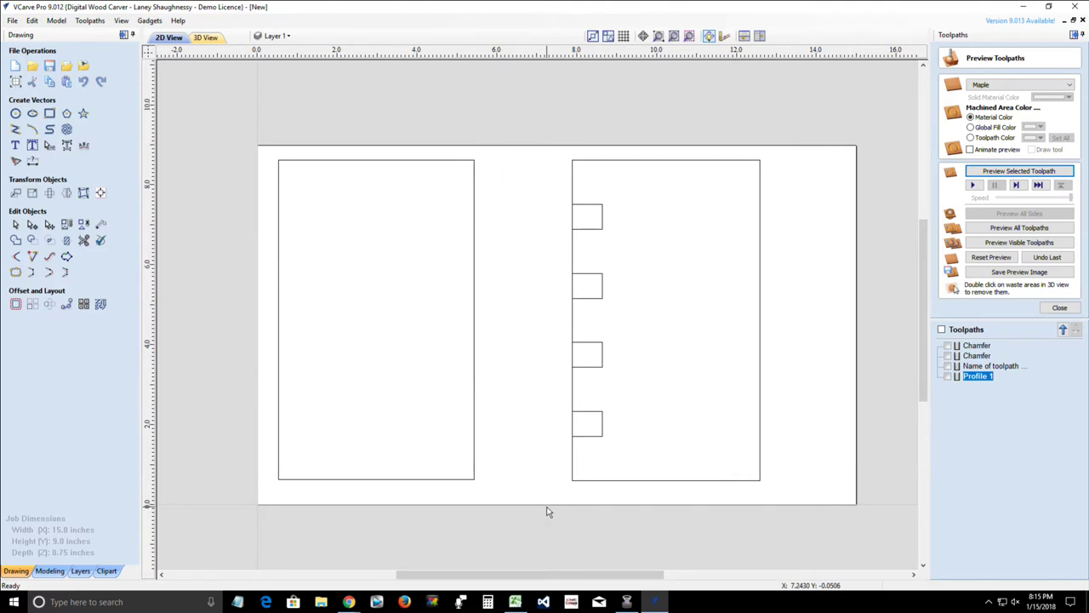
click(476, 440)
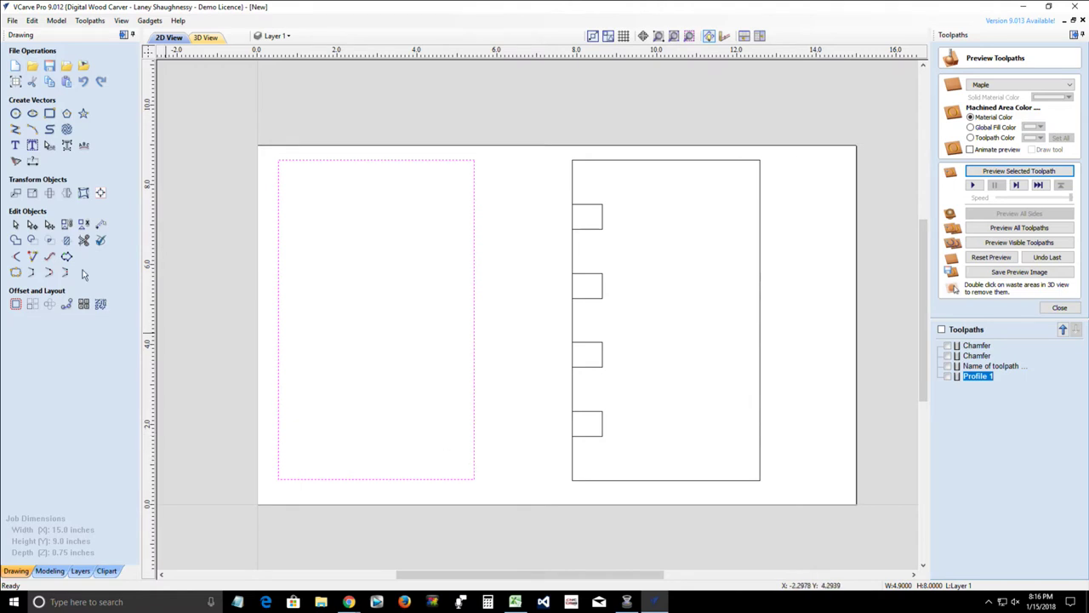
- Cut the left rectangle at both right corners and select its detached right edge
click(32, 224)
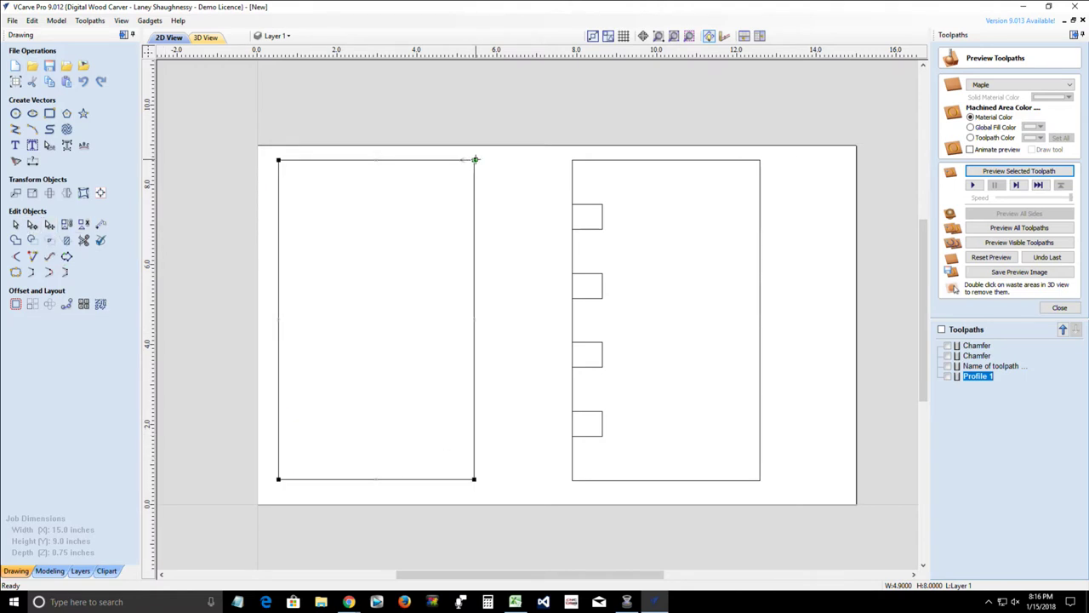
right_click(475, 159)
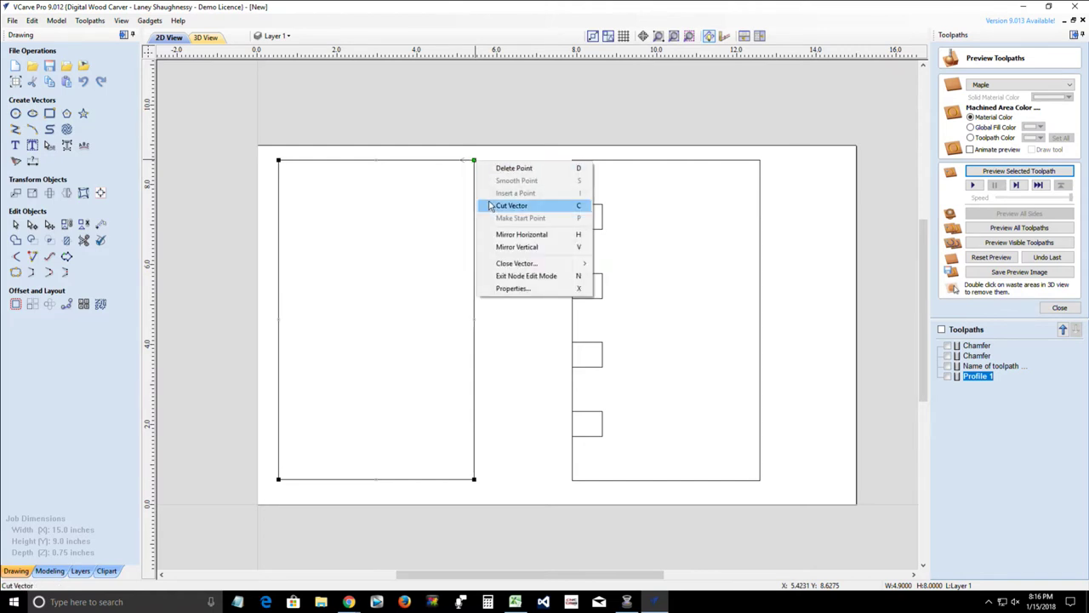
click(490, 204)
right_click(474, 479)
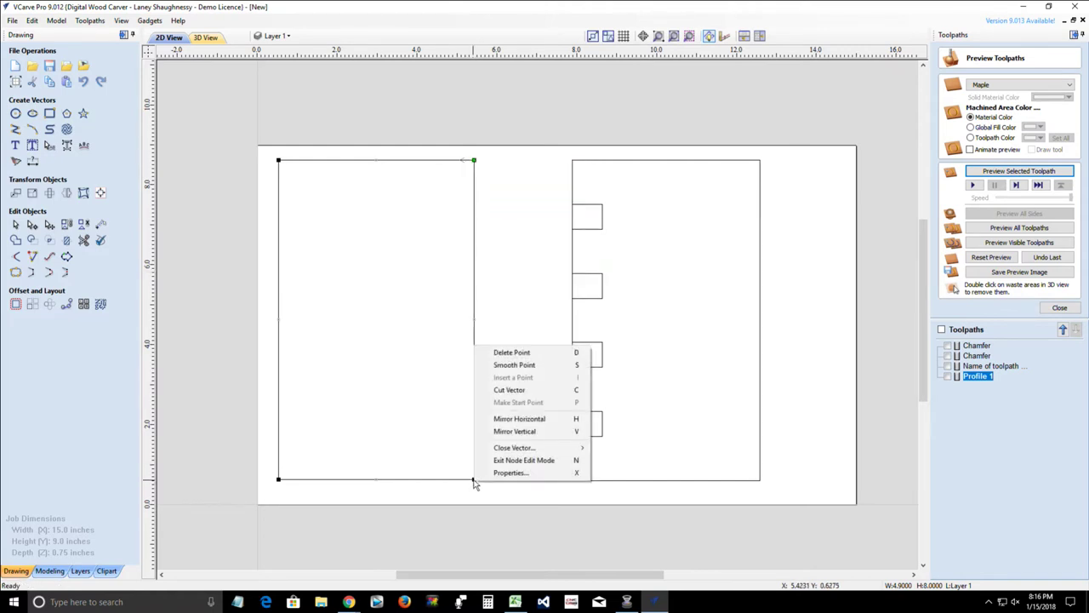
click(509, 389)
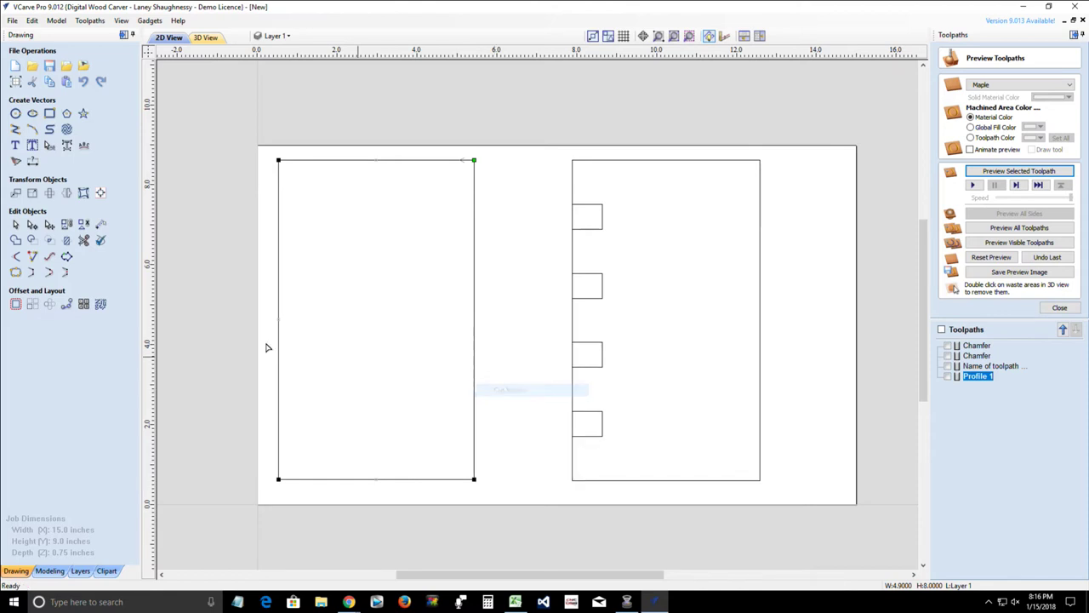
click(14, 224)
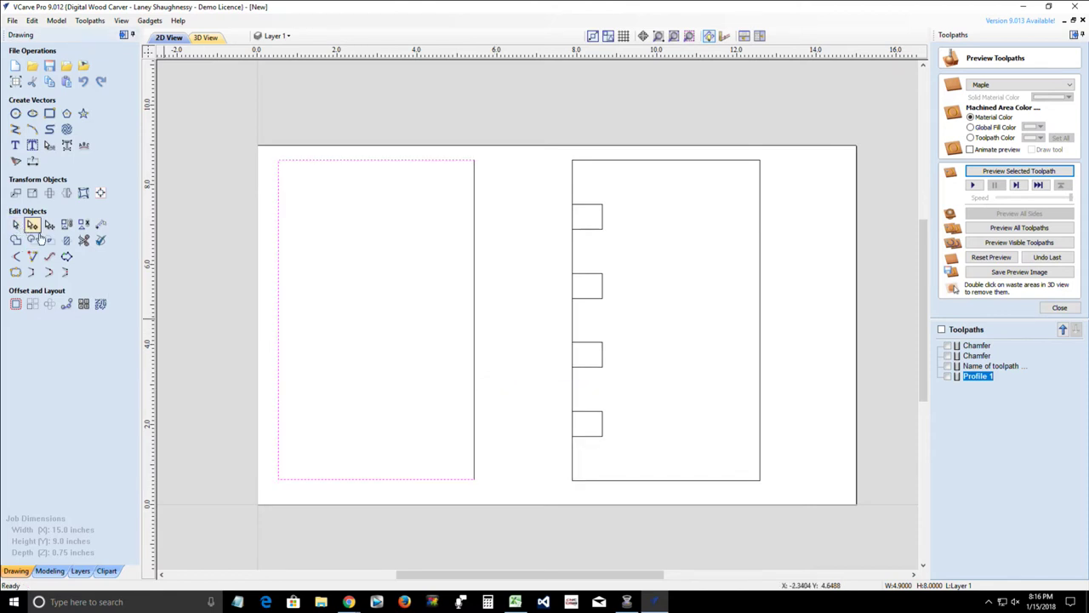
click(474, 340)
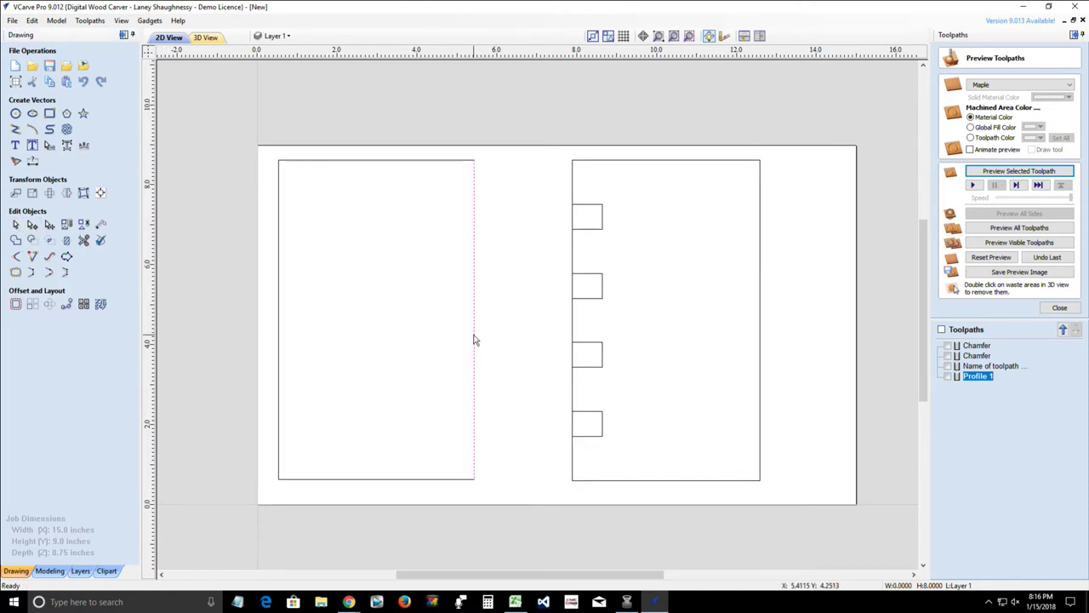
click(32, 224)
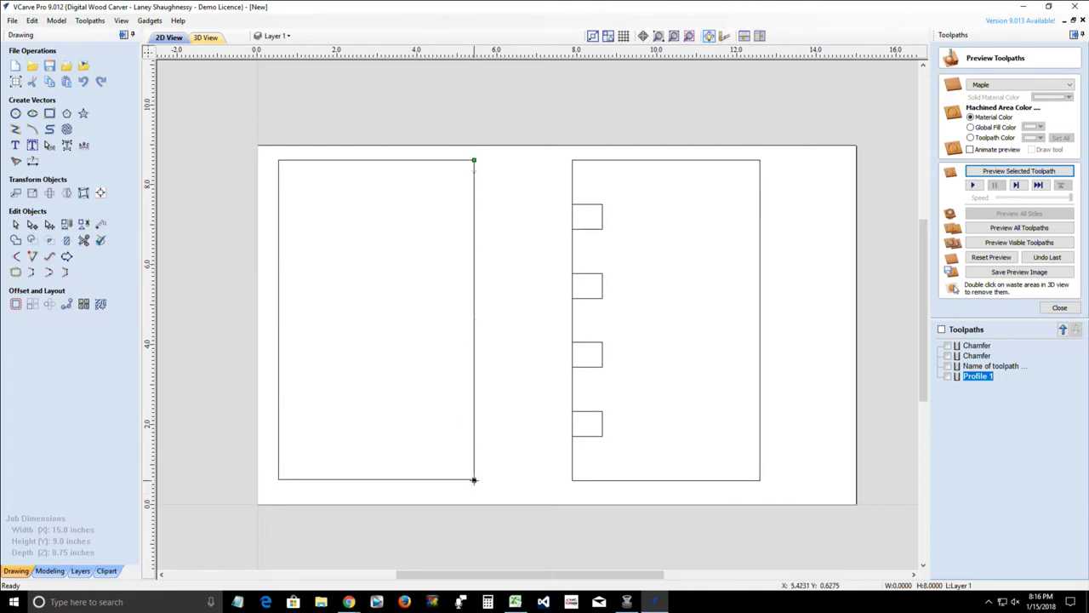
- Generate dovetail tails on that edge with the Dovetail Pin Creator gadget
click(149, 24)
mouse_move(170, 73)
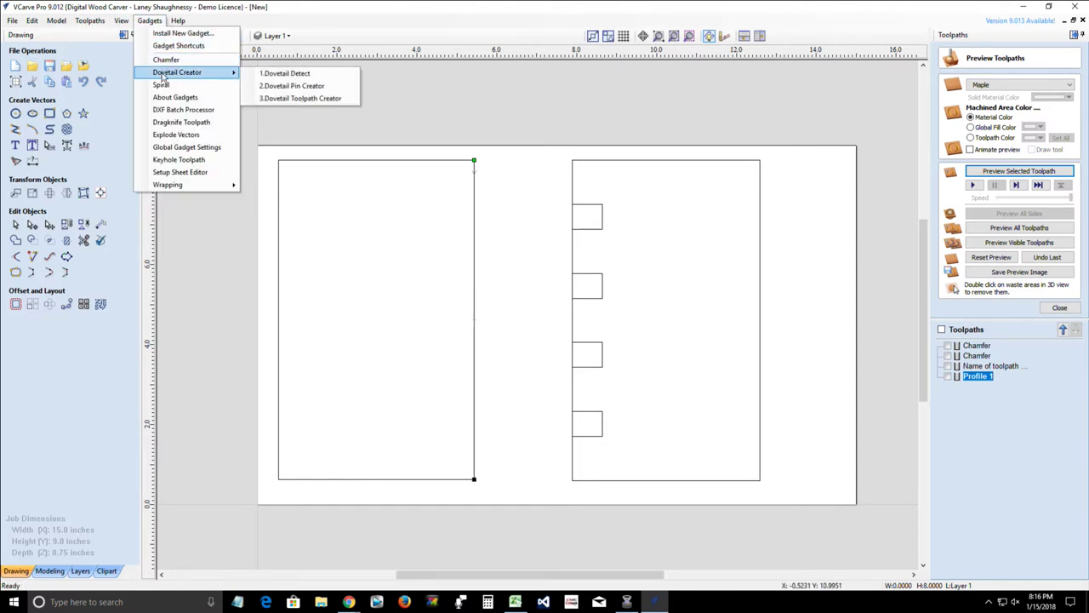
click(278, 94)
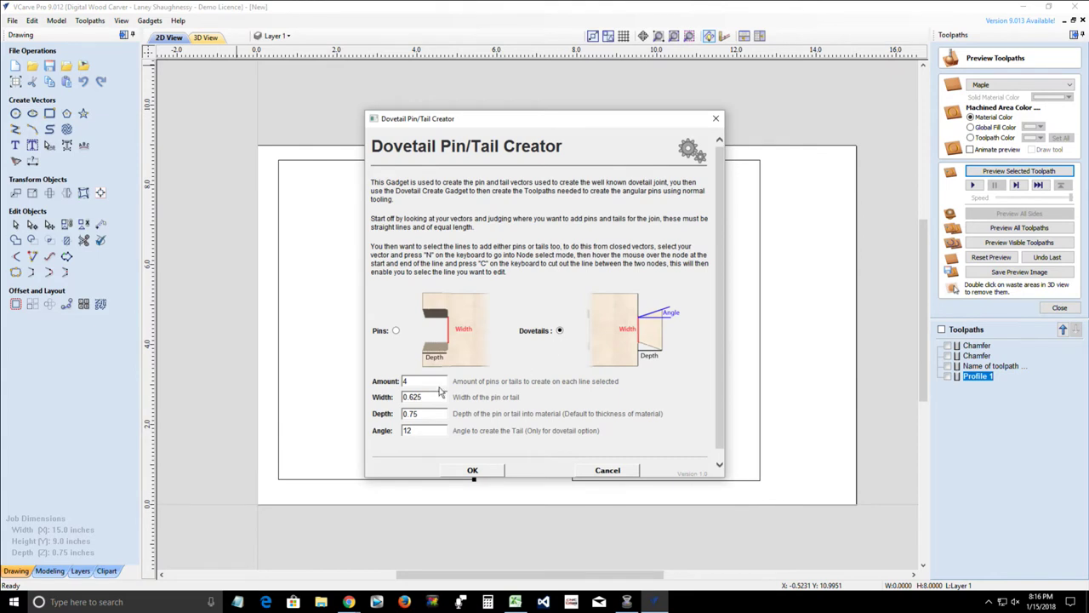
click(473, 473)
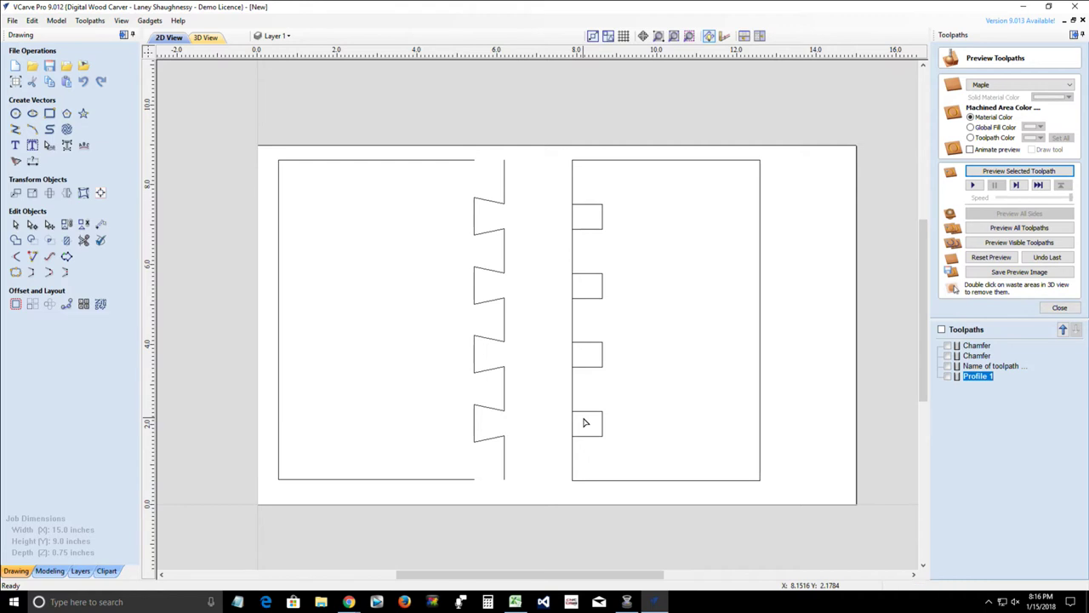
- Undo the joined dovetail outline and delete the dovetail tail shapes
key(ctrl+z)
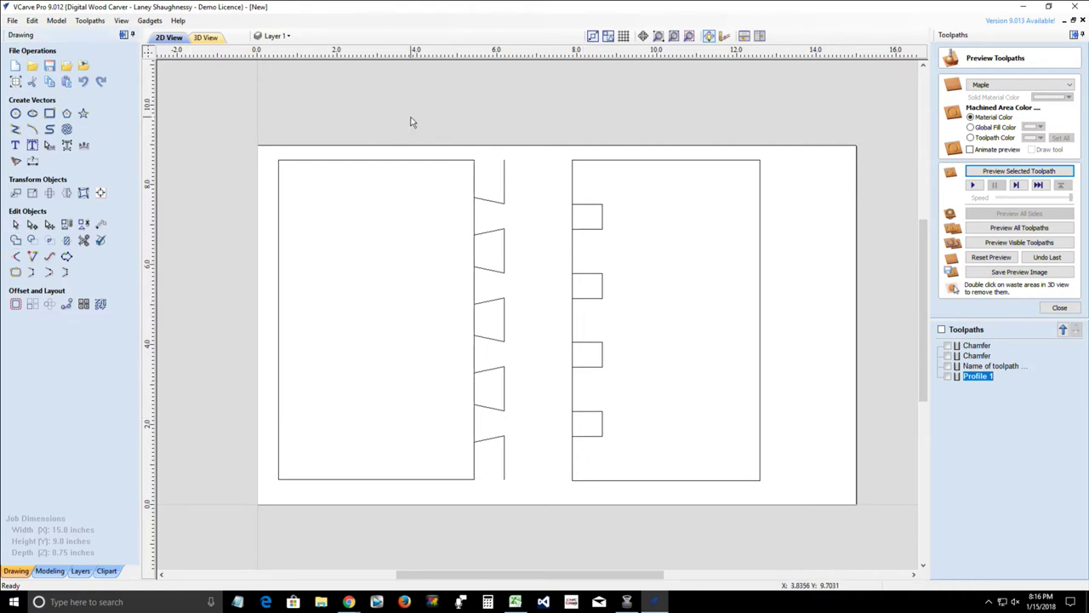
drag(411, 122, 555, 531)
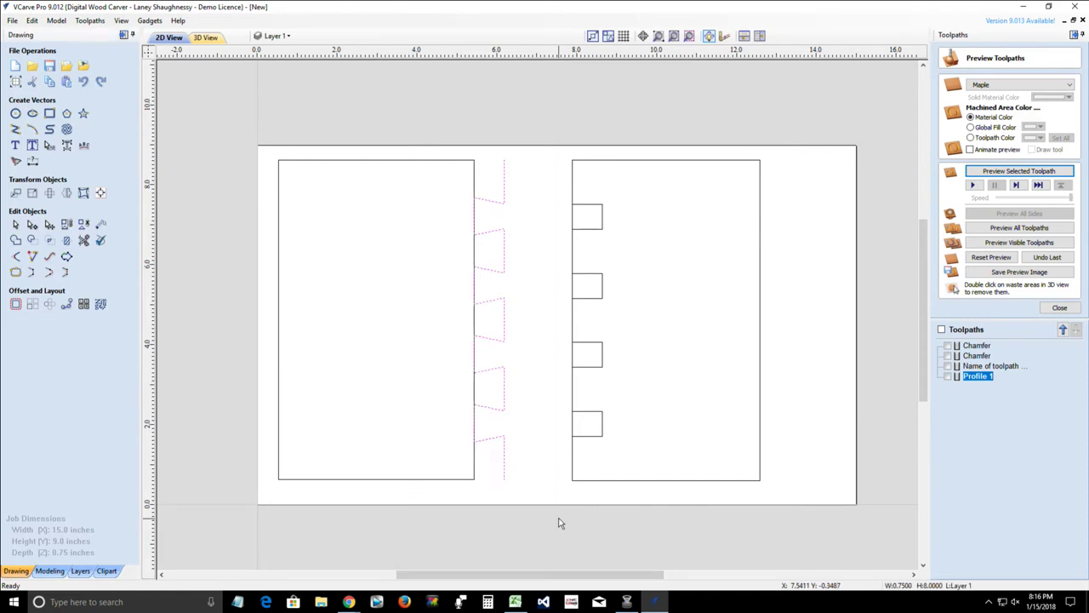
key(Delete)
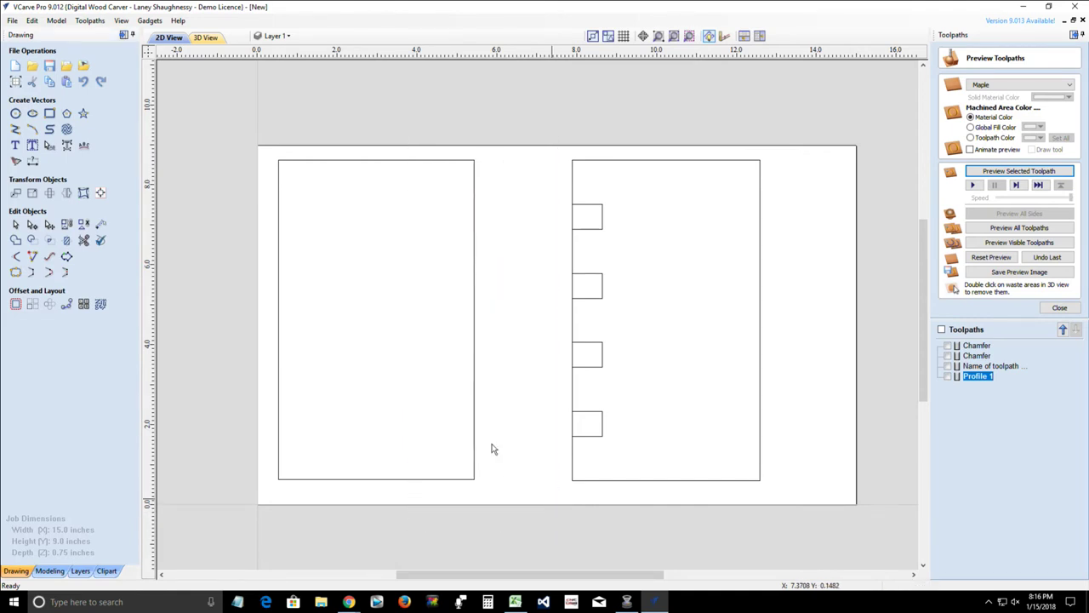
- Cut the left rectangle's outline at its top-right and bottom-right corner nodes
click(475, 223)
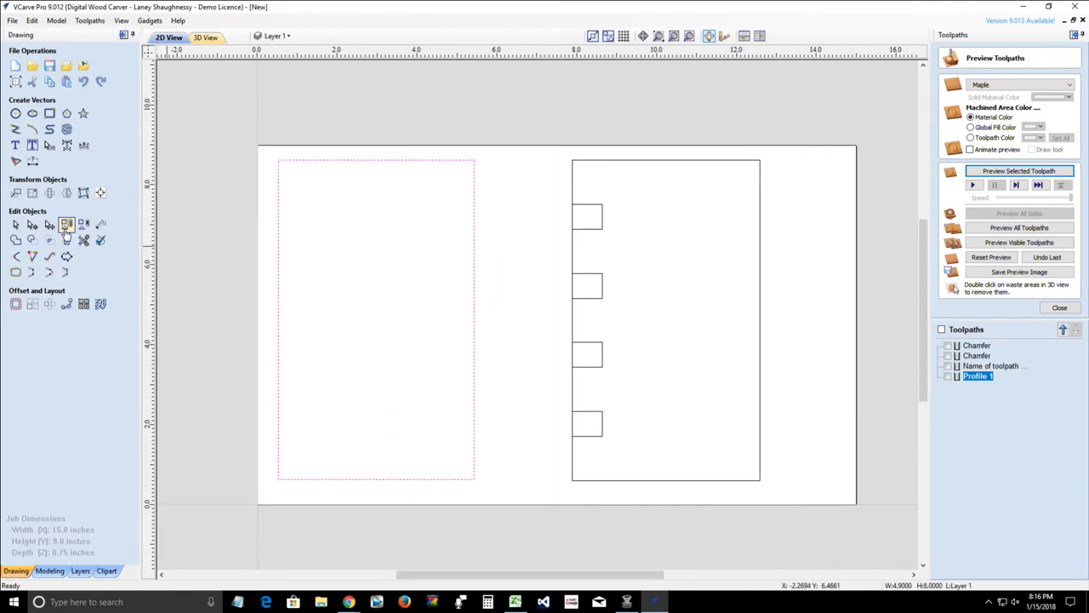
click(32, 225)
right_click(474, 161)
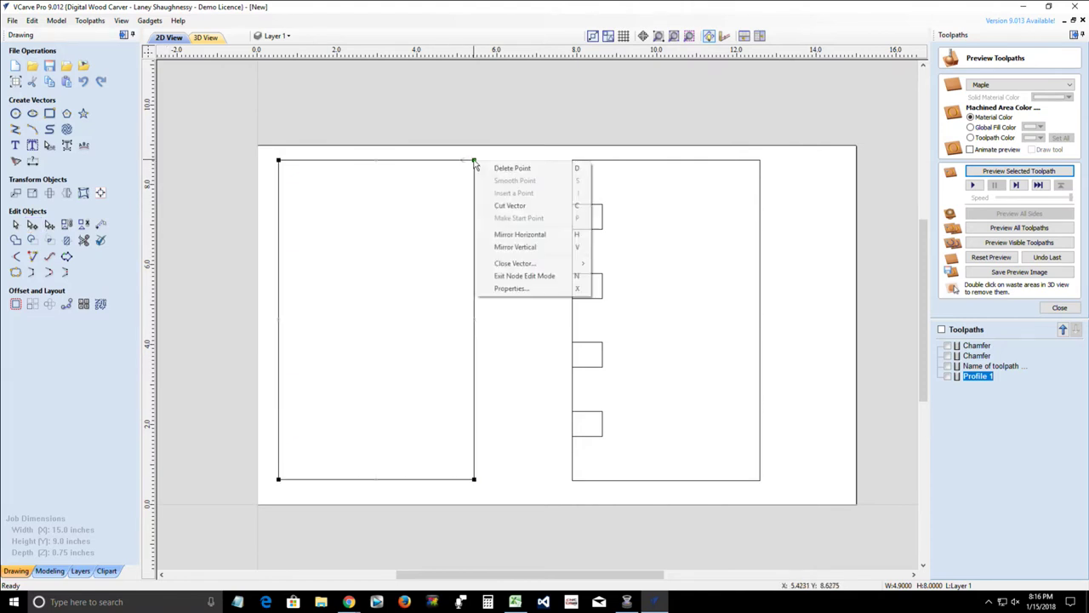
click(510, 205)
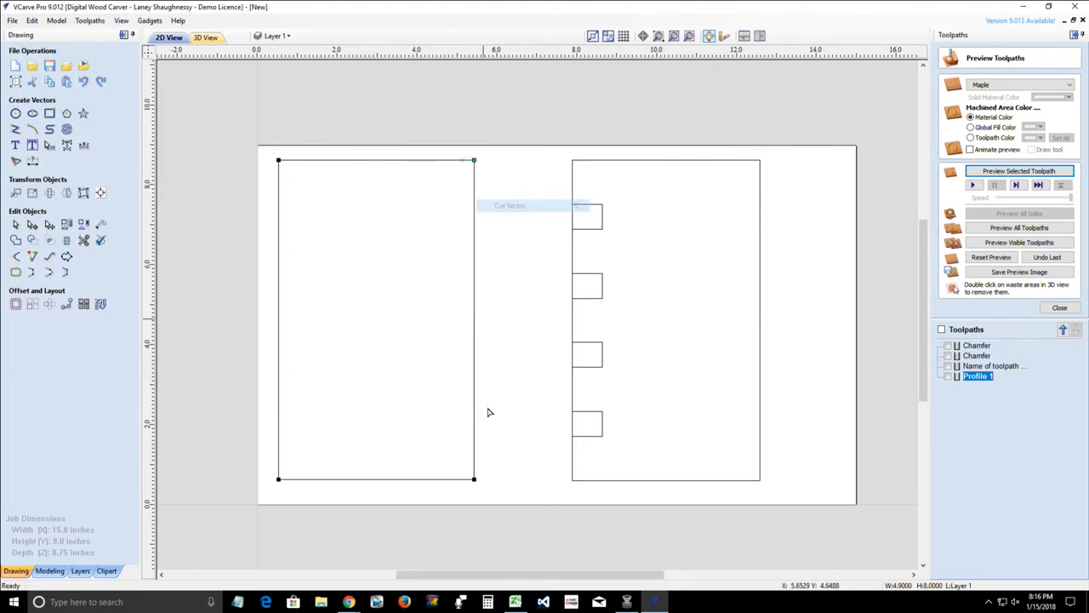
right_click(474, 479)
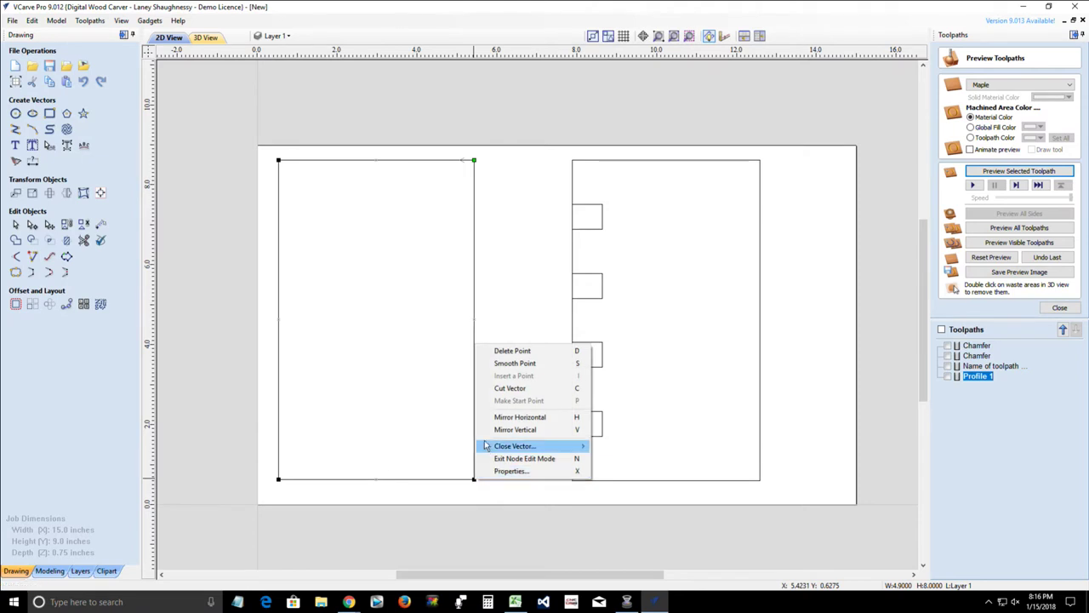
click(486, 390)
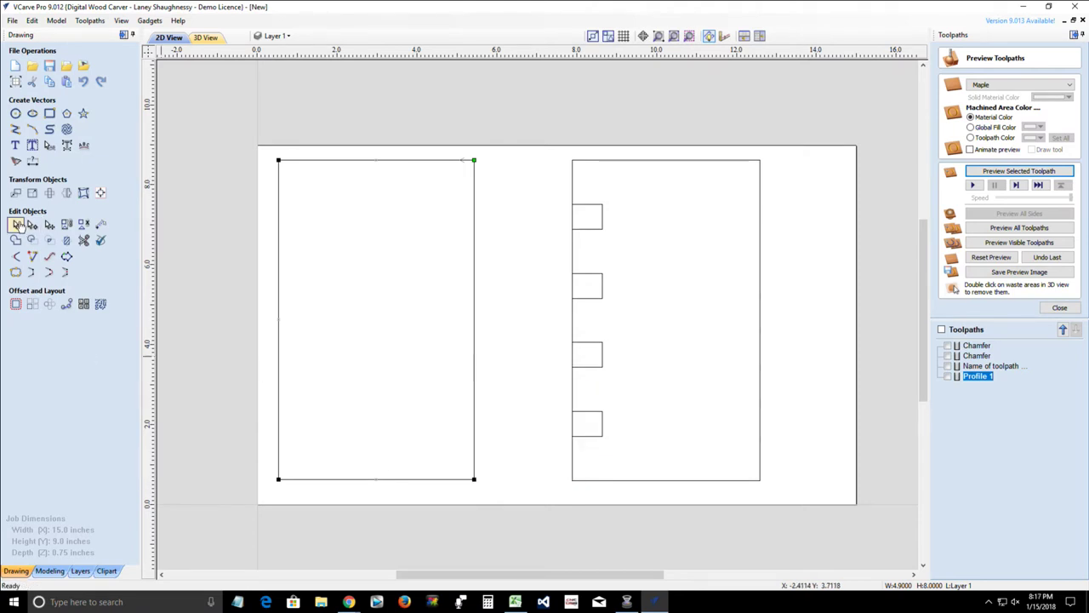
- Make the bottom node the start point of the separated right edge
click(15, 225)
click(474, 343)
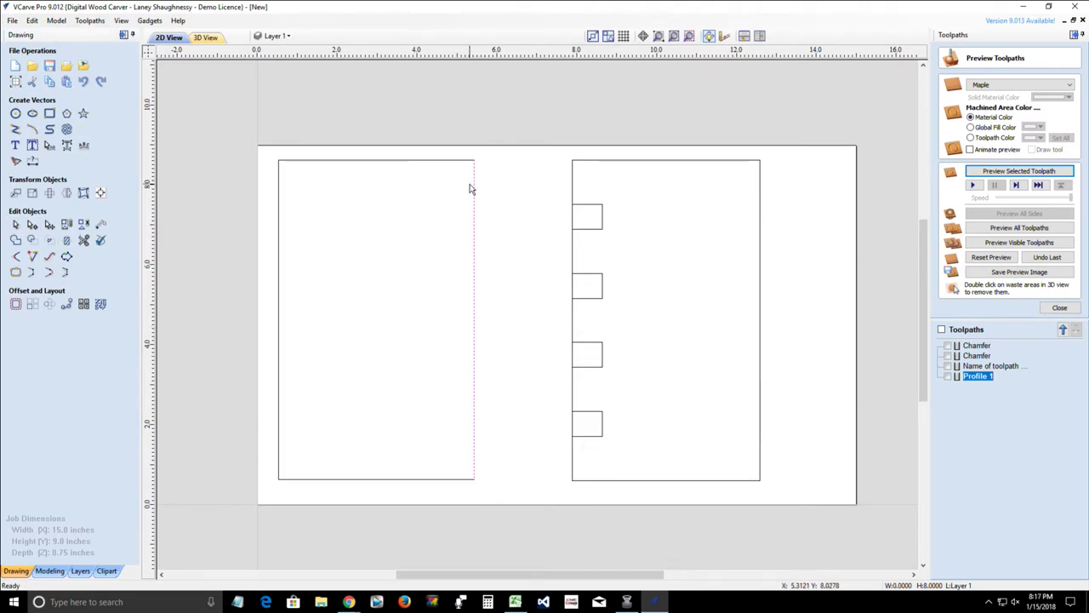
click(32, 226)
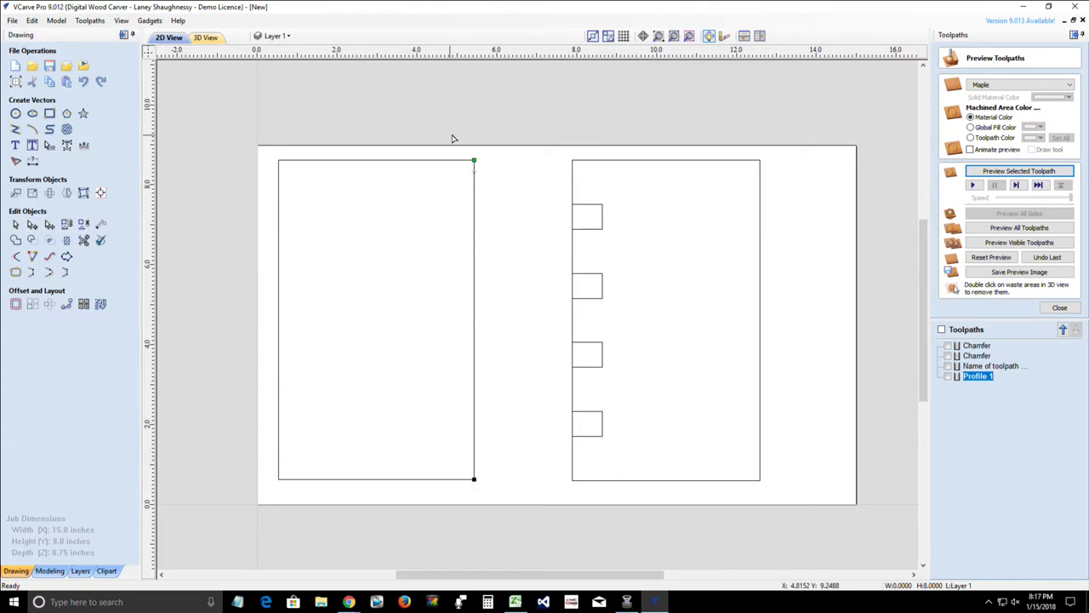
right_click(475, 479)
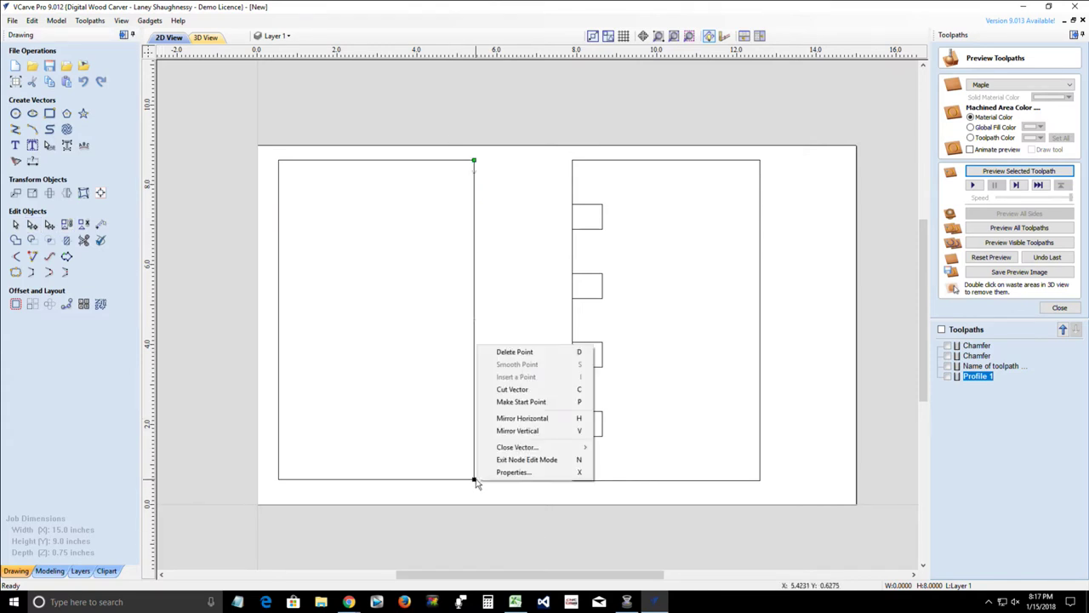
click(521, 402)
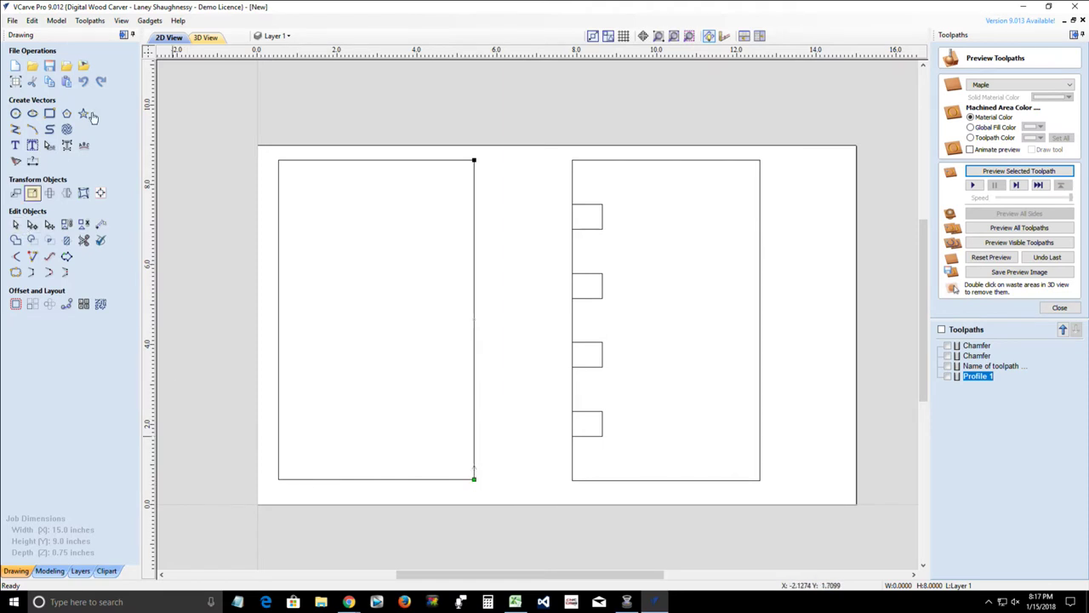
- Run 2.Dovetail Pin Creator with Dovetails to cut four tails into the left board's edge
click(148, 21)
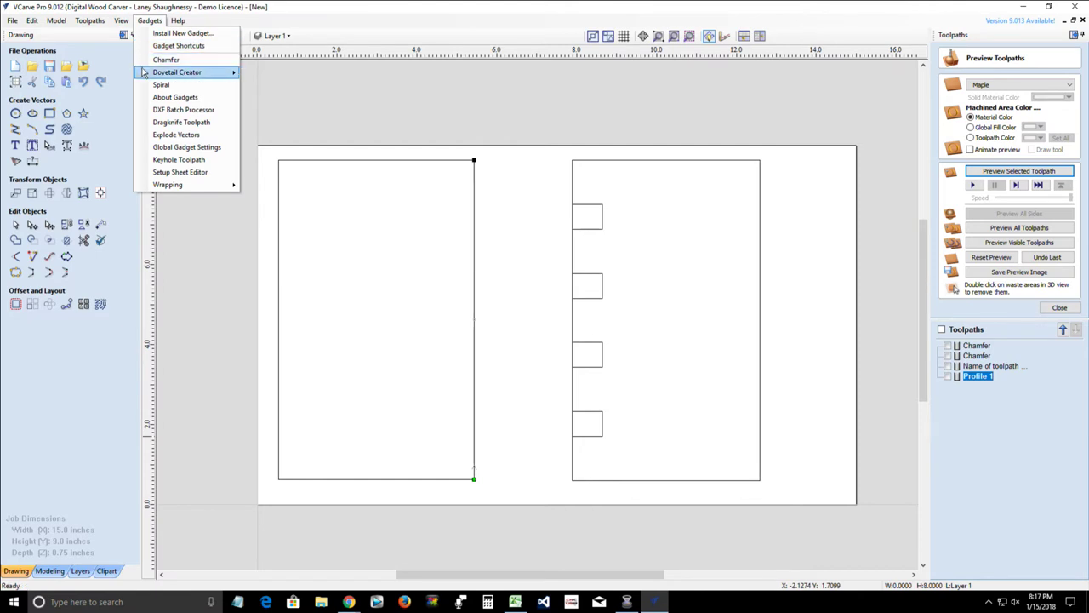
mouse_move(148, 73)
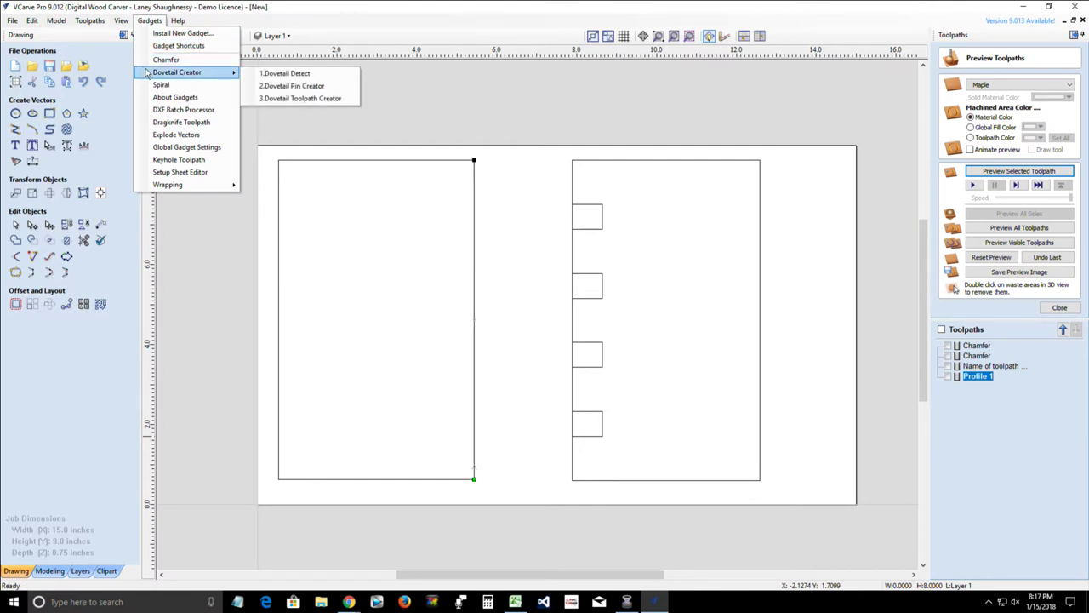
click(16, 225)
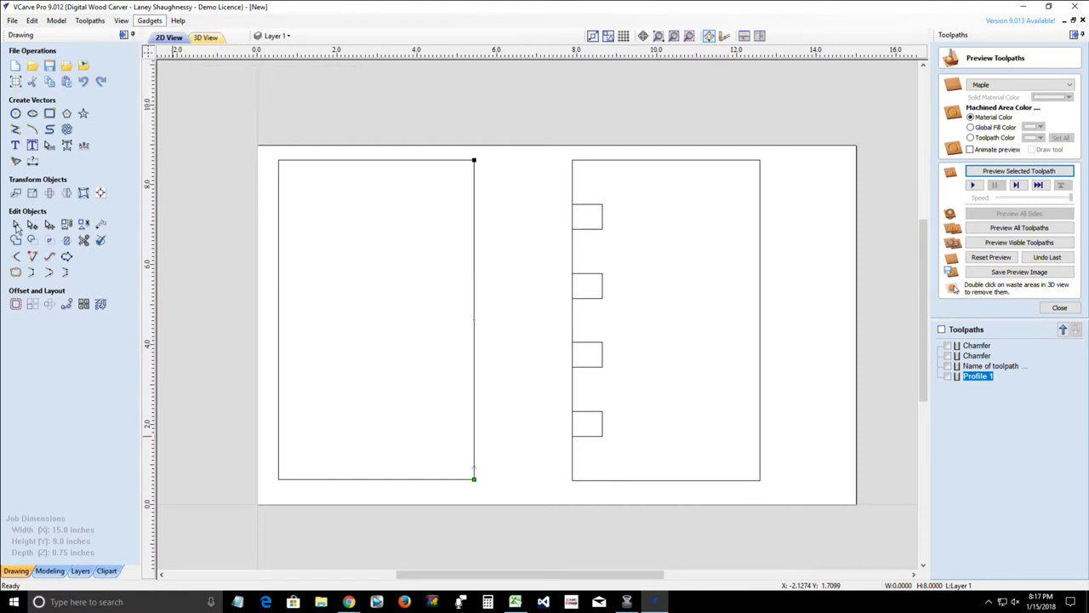
click(159, 24)
mouse_move(178, 74)
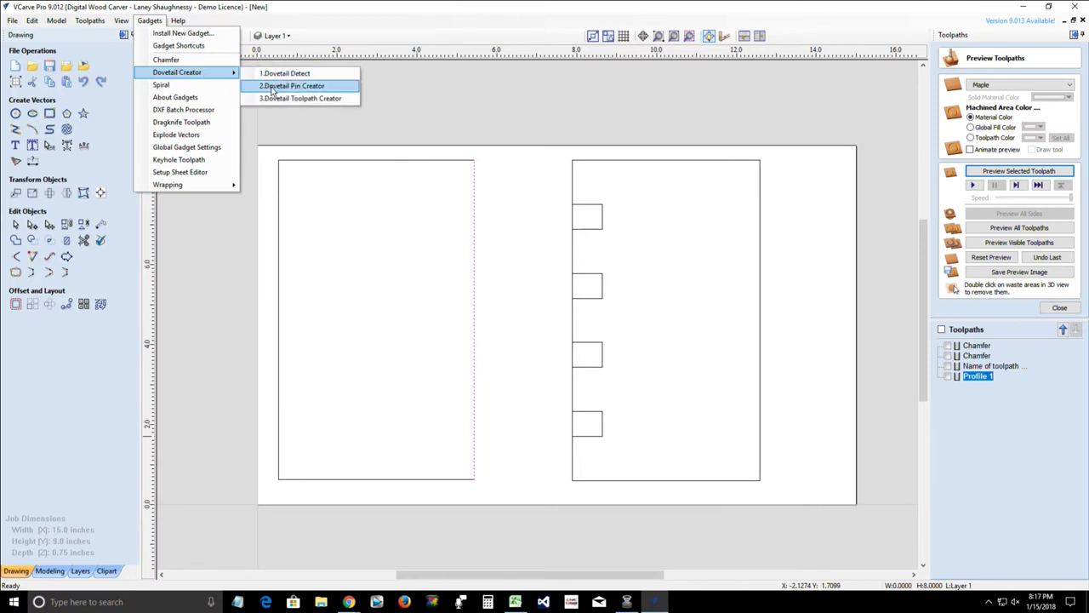
click(273, 87)
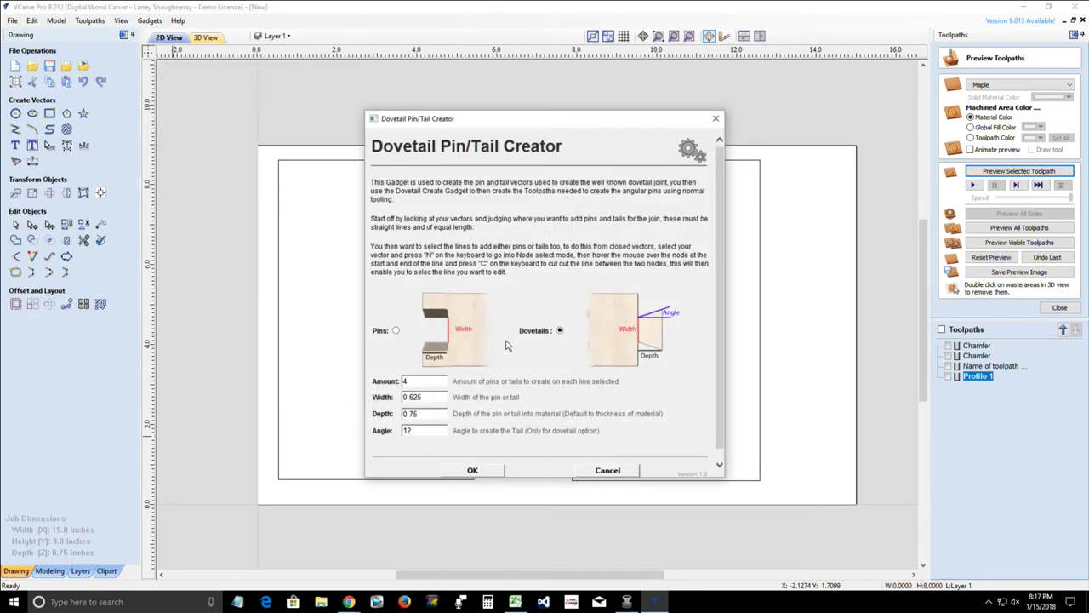
click(473, 471)
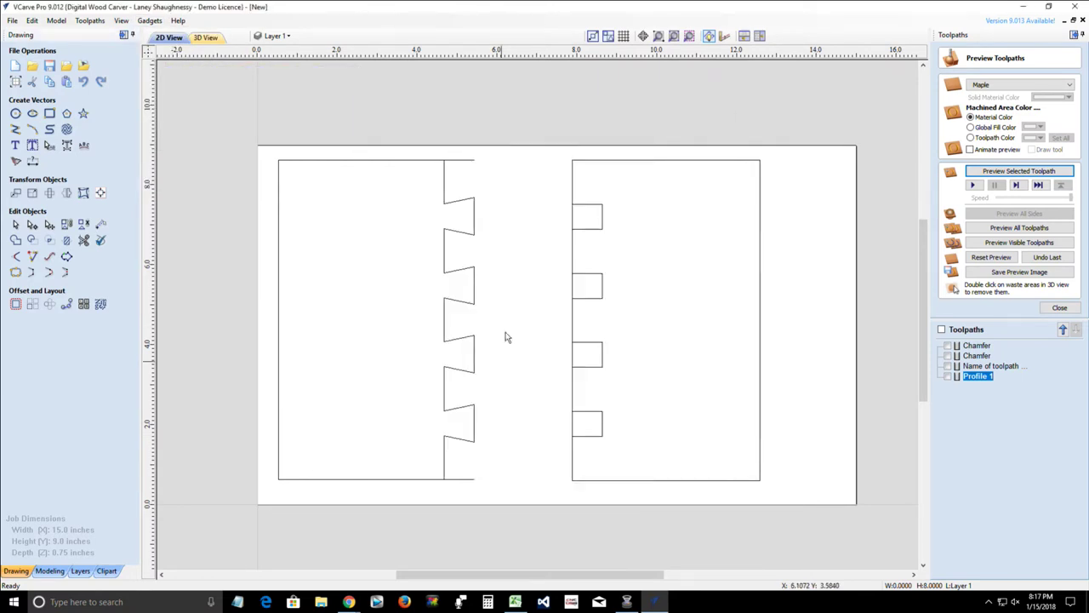
- Trim away the short top and bottom stubs with Vector Trim
mouse_move(349, 602)
click(87, 242)
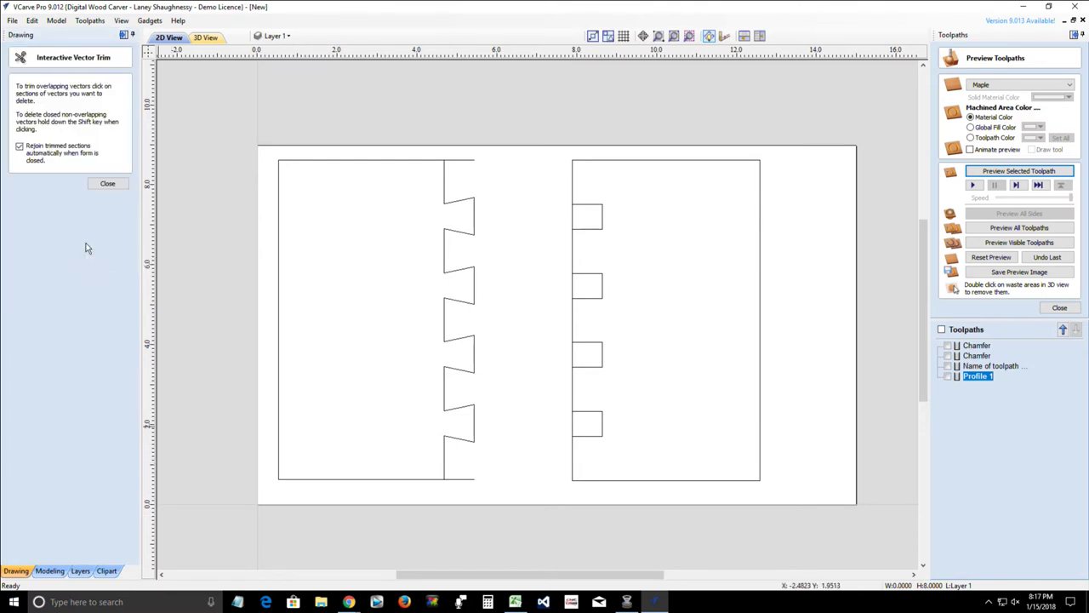
click(460, 160)
click(468, 479)
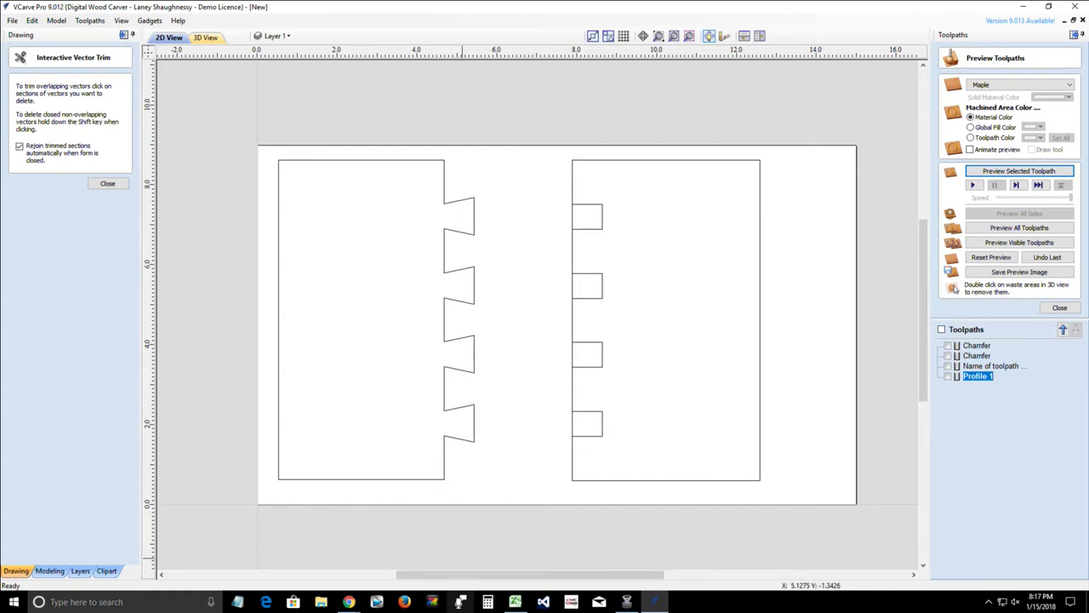
click(107, 183)
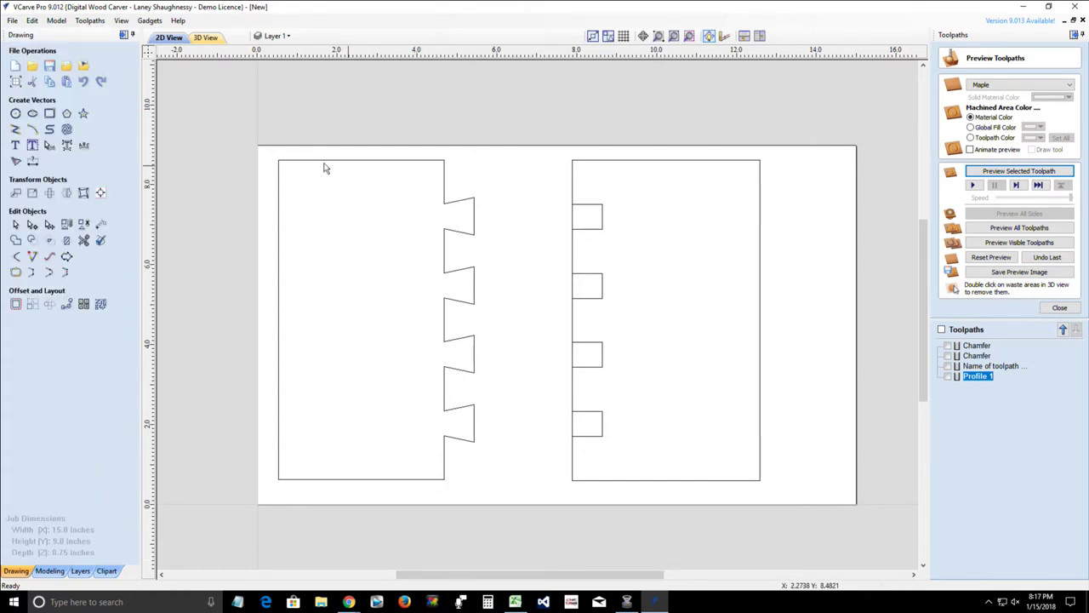
- Join the right piece's open left edge and outline into one closed vector
drag(241, 142, 490, 406)
drag(499, 515, 498, 518)
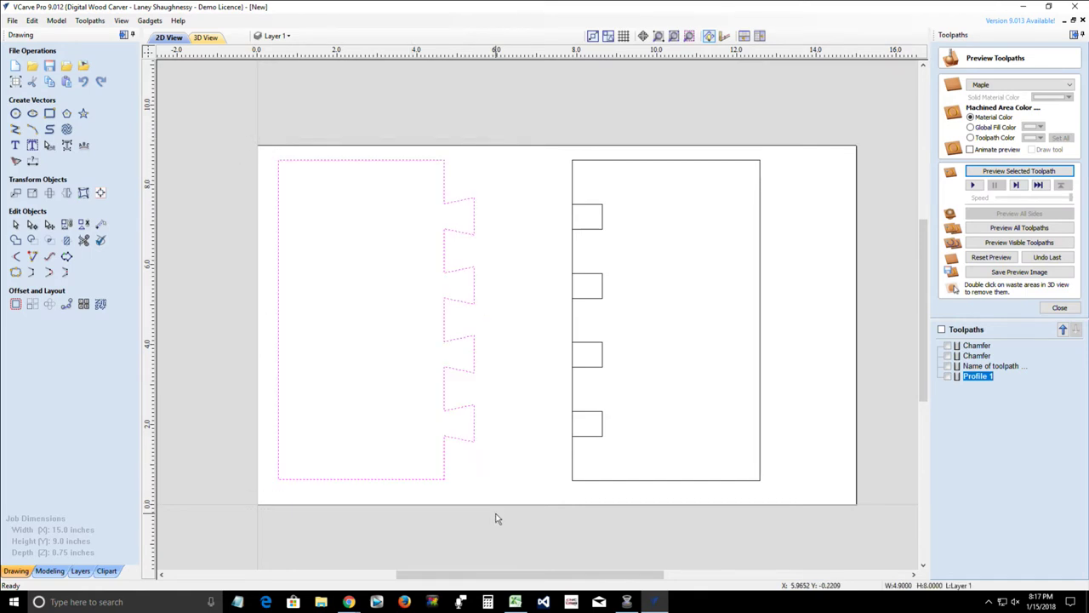
click(16, 271)
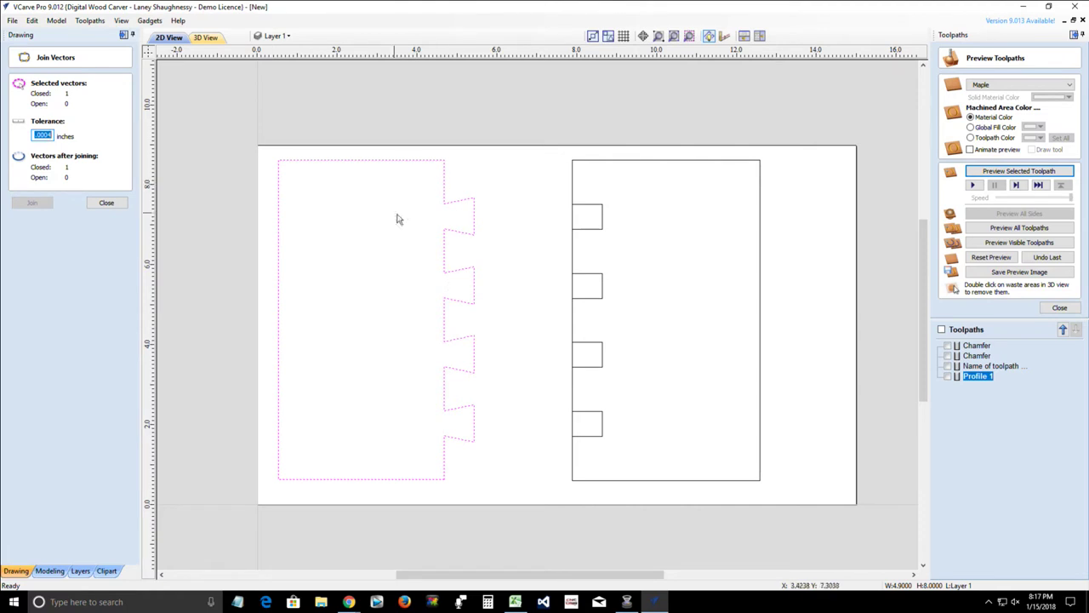
click(573, 173)
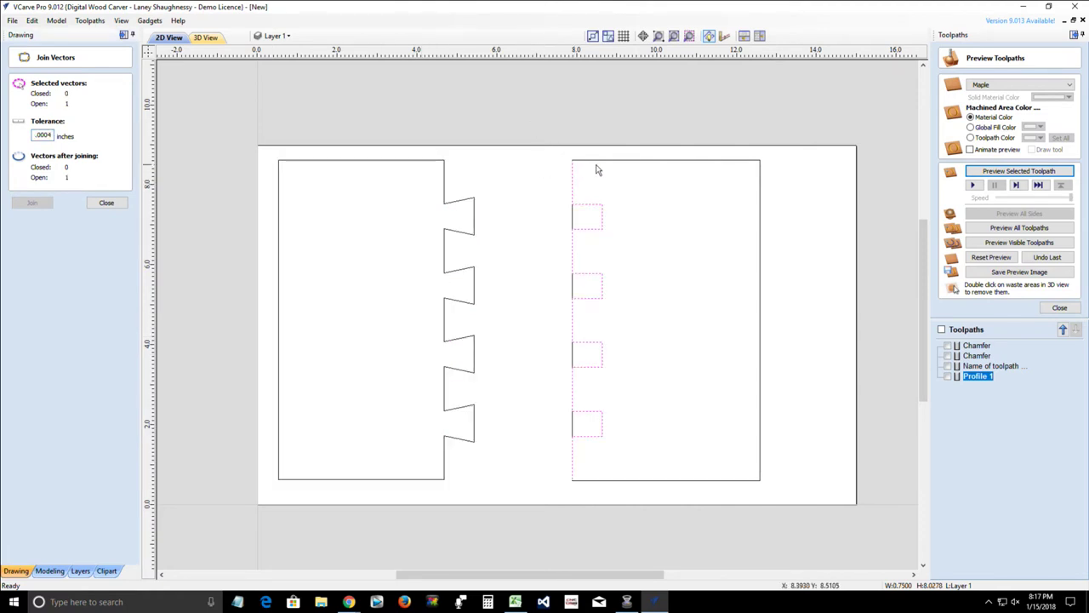
shift+click(644, 161)
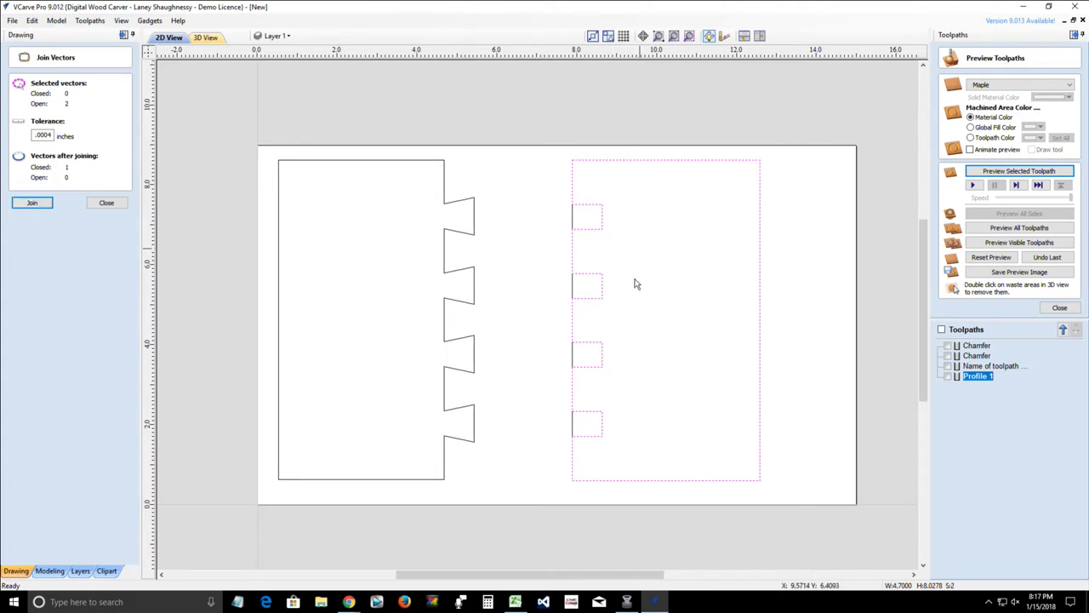
click(32, 203)
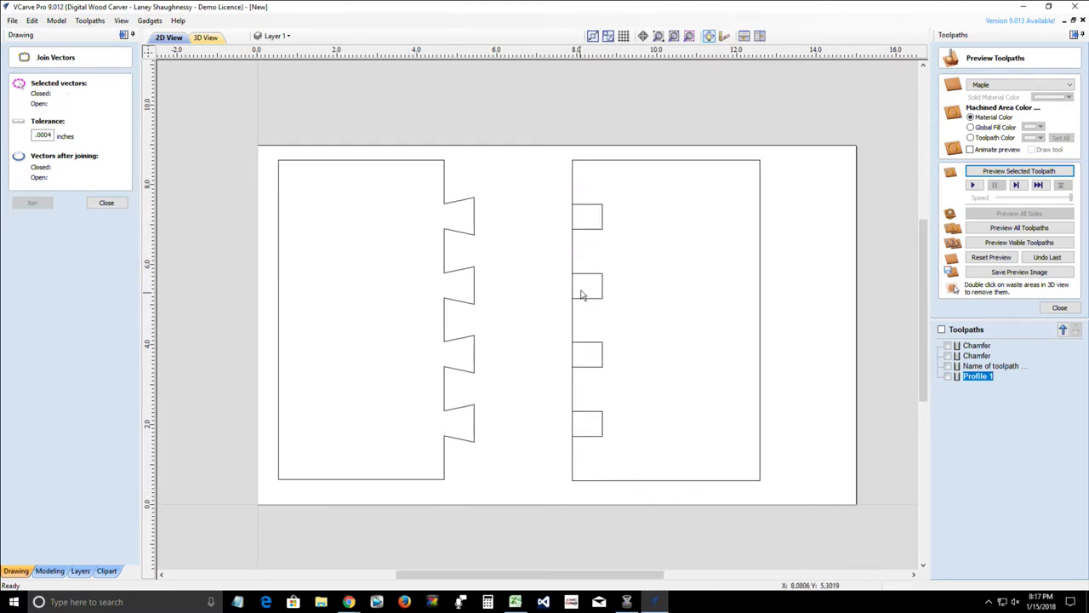
click(760, 276)
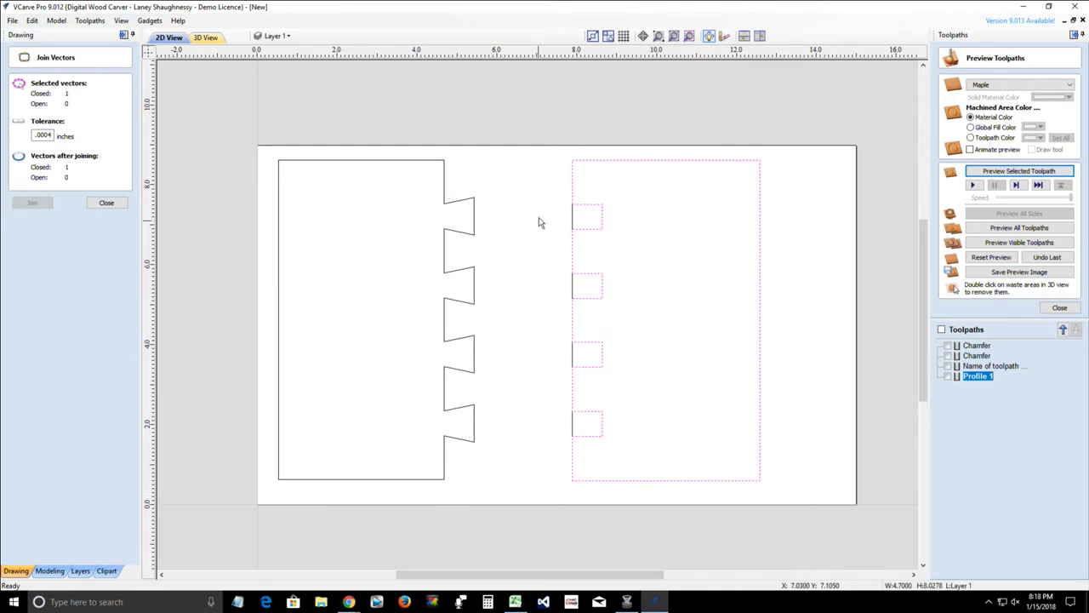
click(459, 204)
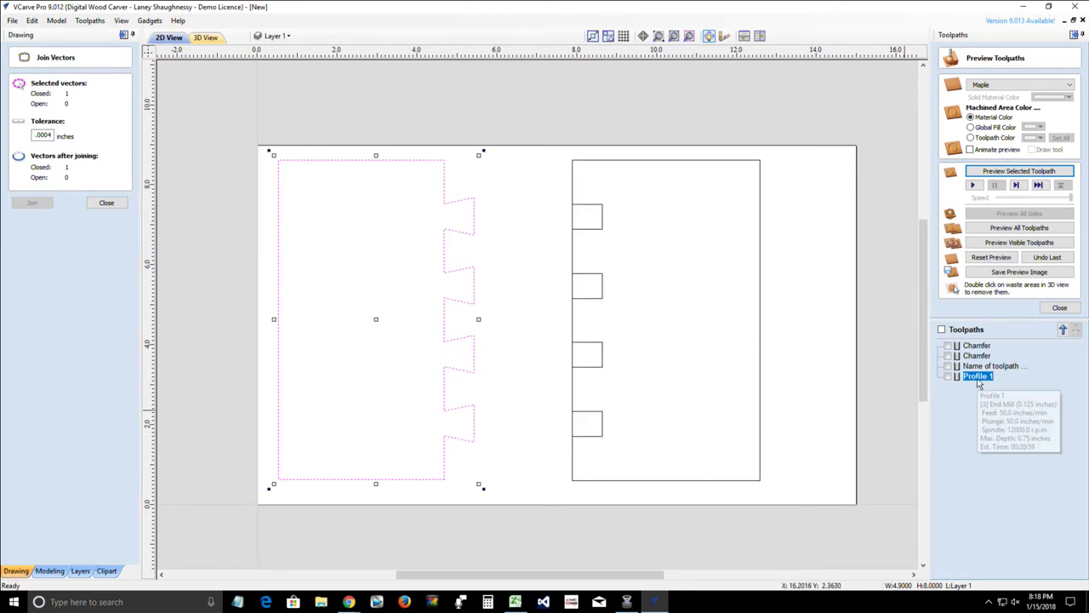
key(Escape)
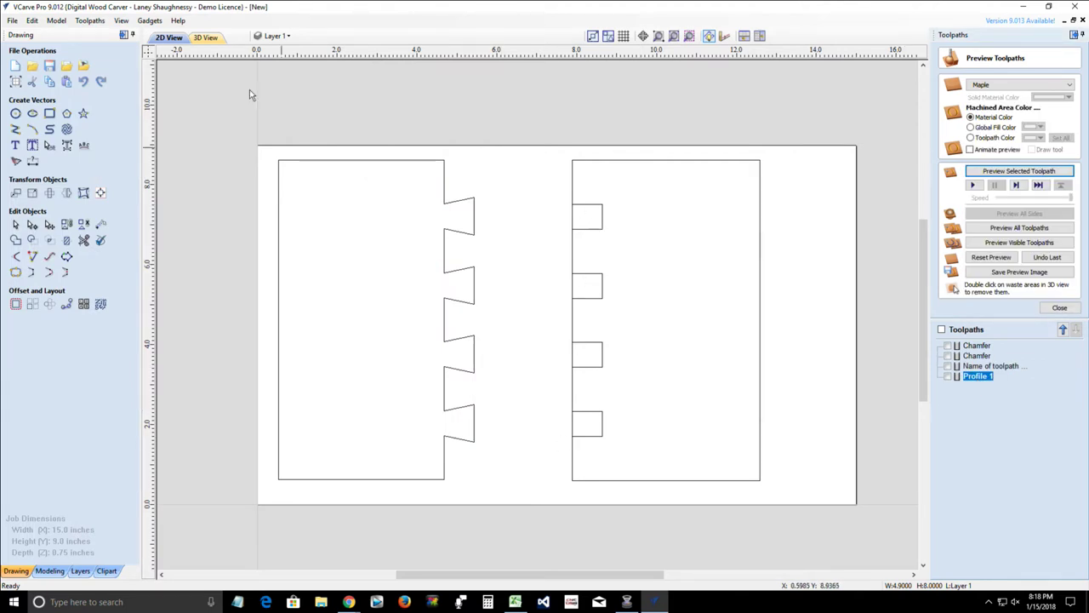
- Run 3.Dovetail Toolpath Creator with the 0.125-inch end mill on the four slots
click(149, 21)
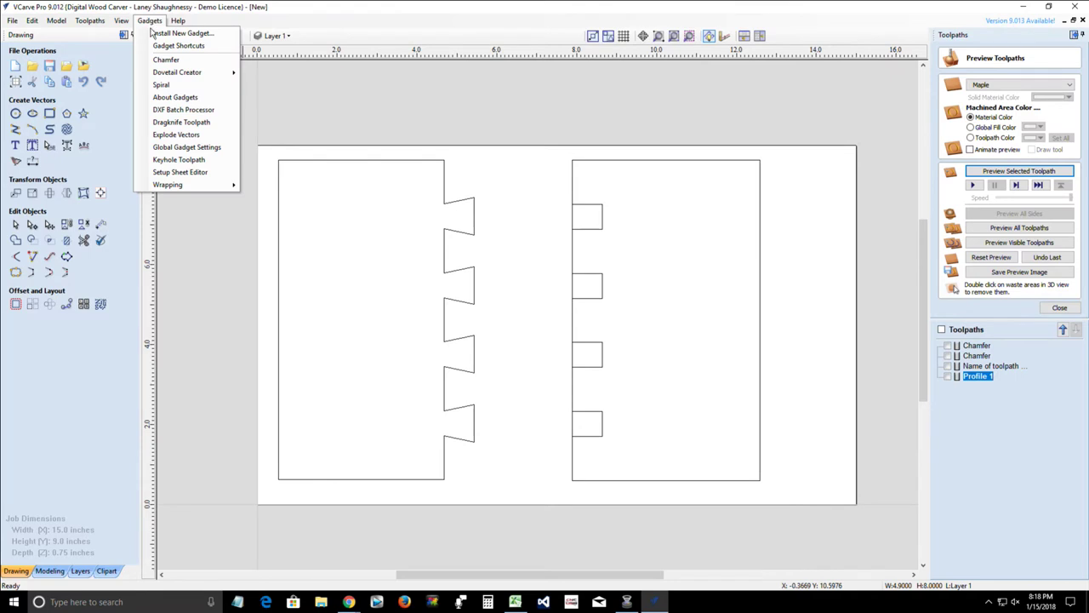
mouse_move(206, 74)
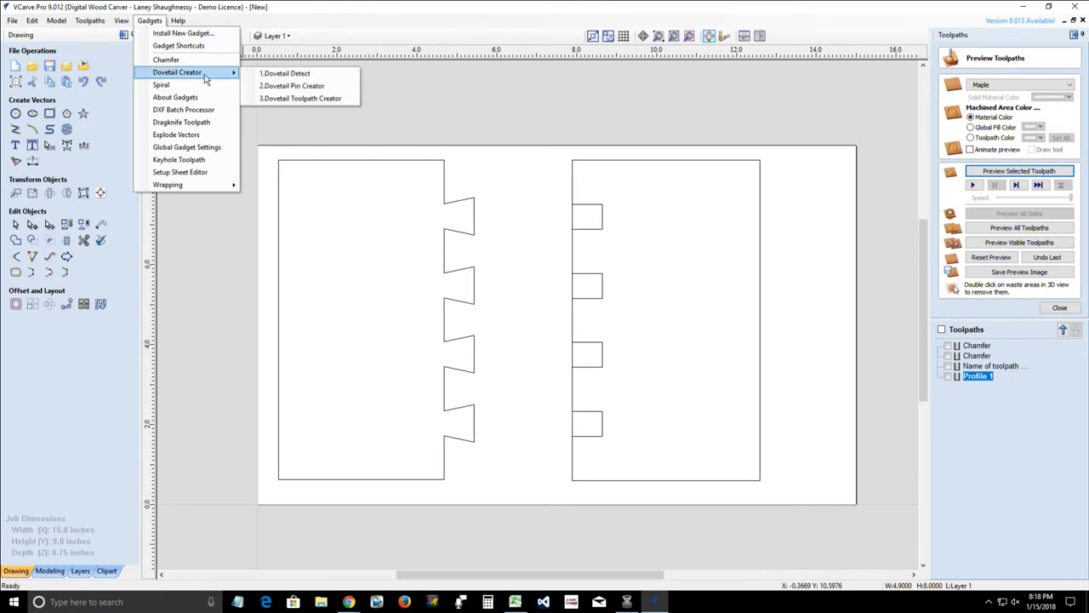
click(306, 99)
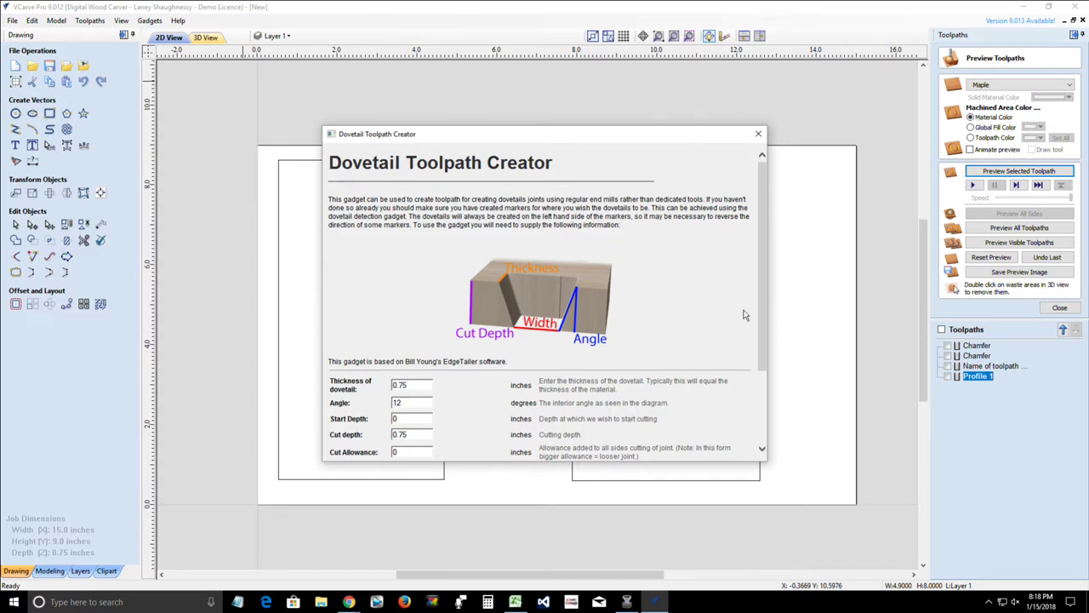
drag(763, 309, 760, 412)
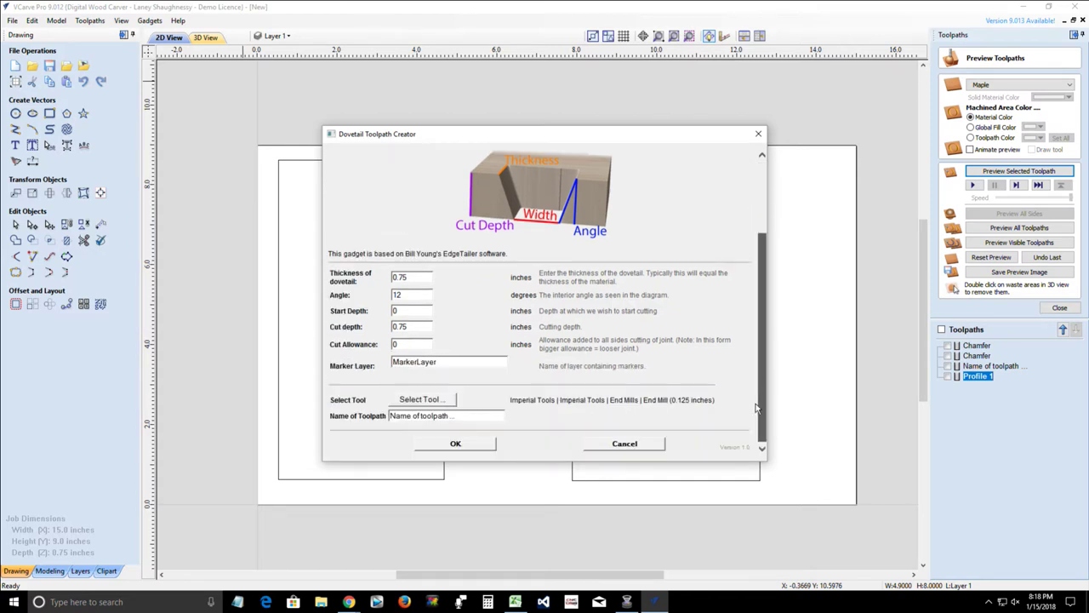
click(423, 400)
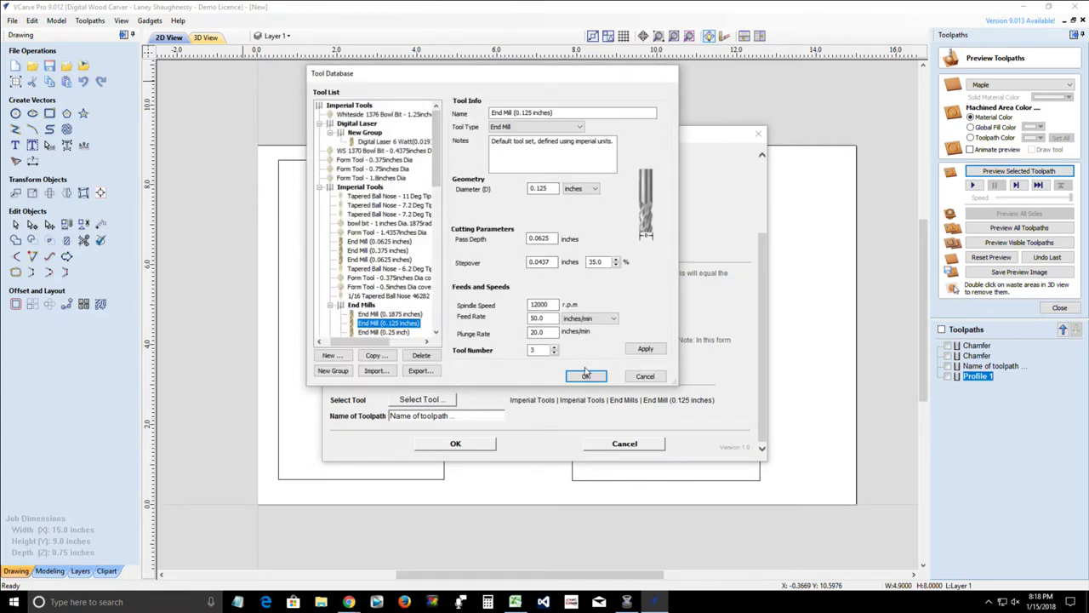
click(585, 377)
click(451, 445)
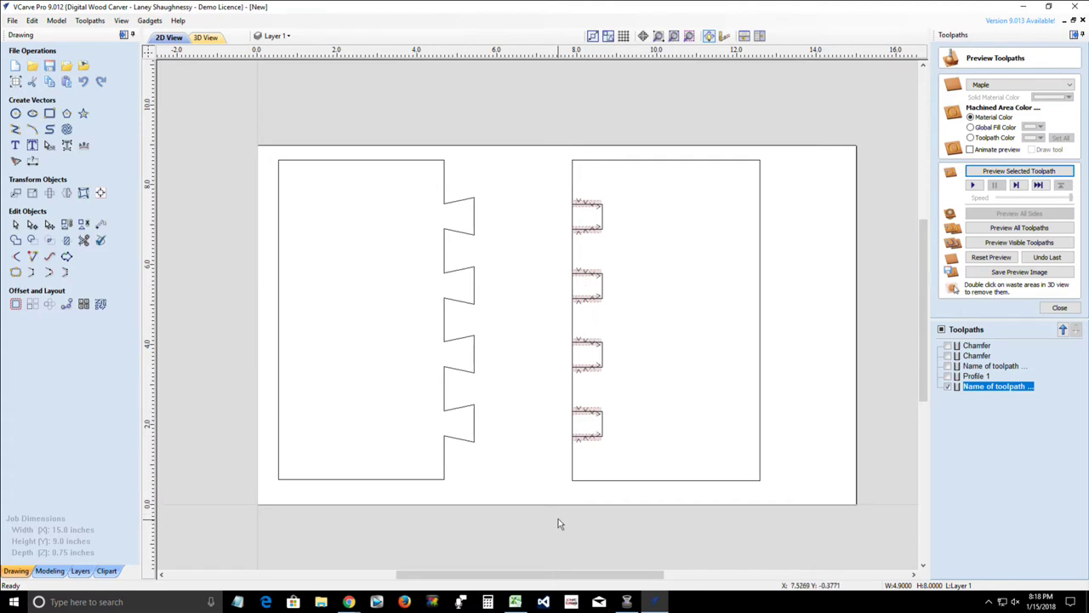
click(425, 161)
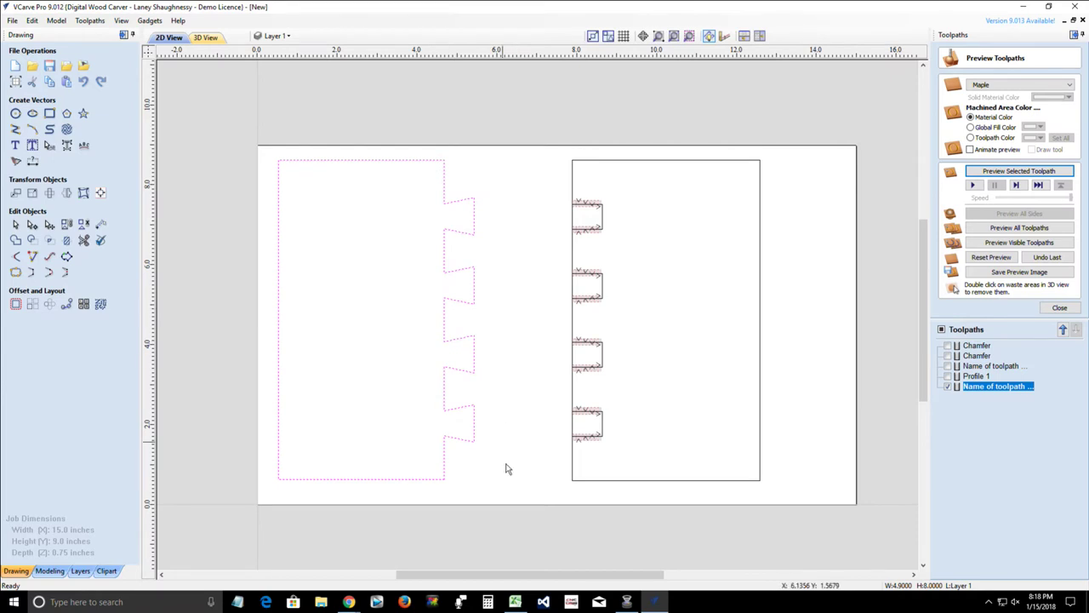
click(1059, 308)
- Give Profile 2 a 0.75-inch cut depth and ramps, confirm the end mill, and select both outlines
click(947, 120)
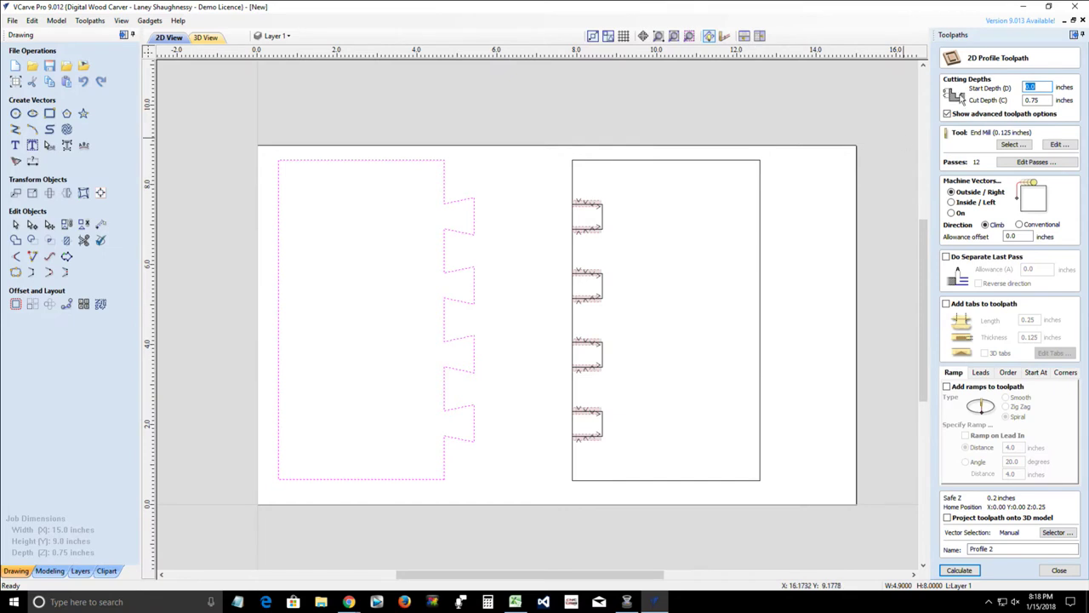
click(1040, 99)
click(946, 386)
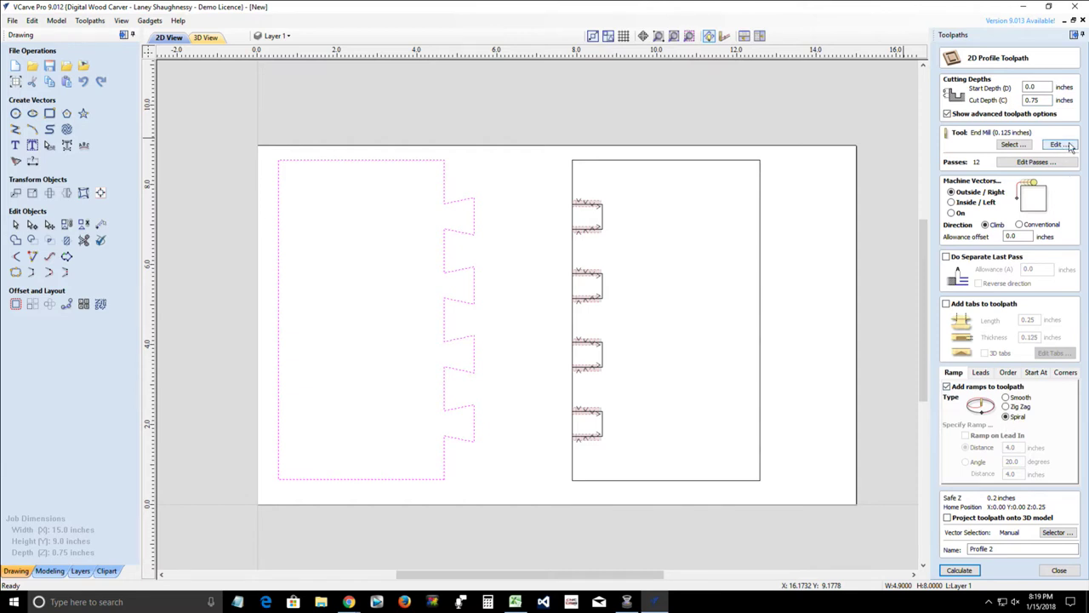
click(1058, 144)
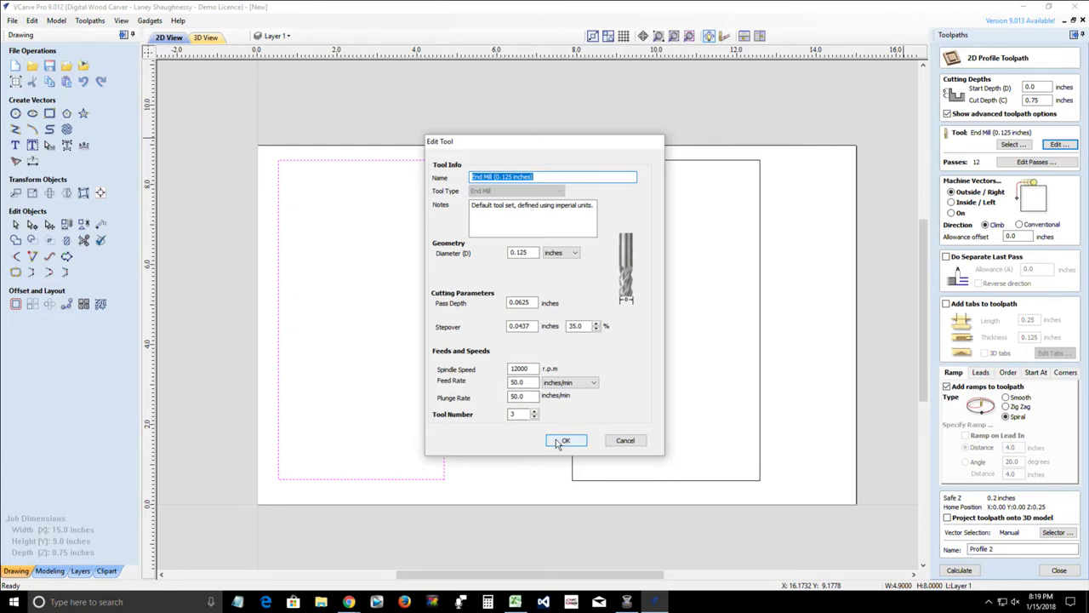
click(530, 383)
click(515, 397)
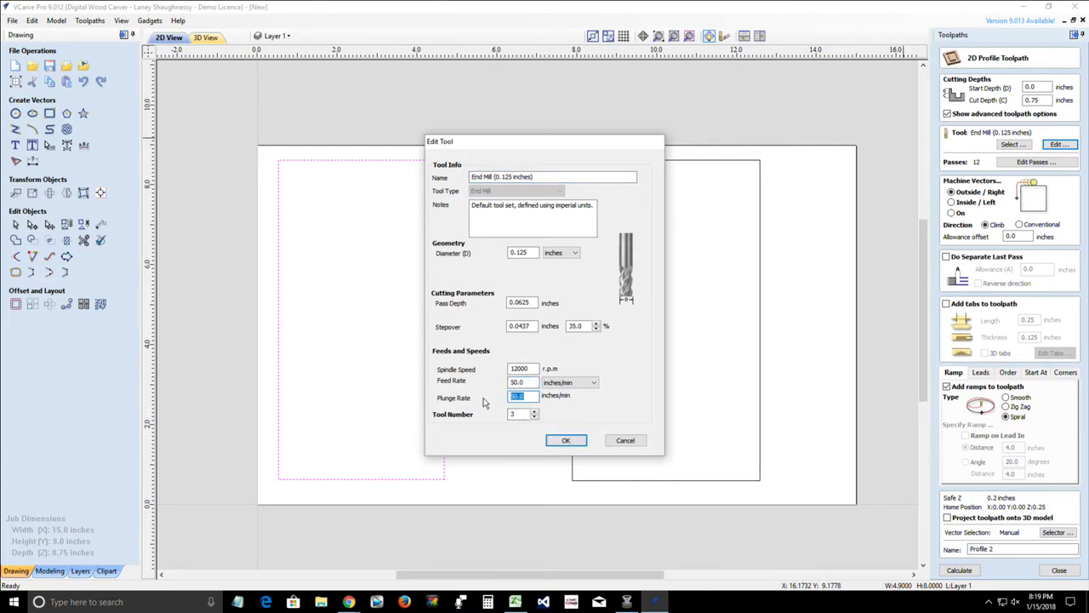
click(566, 440)
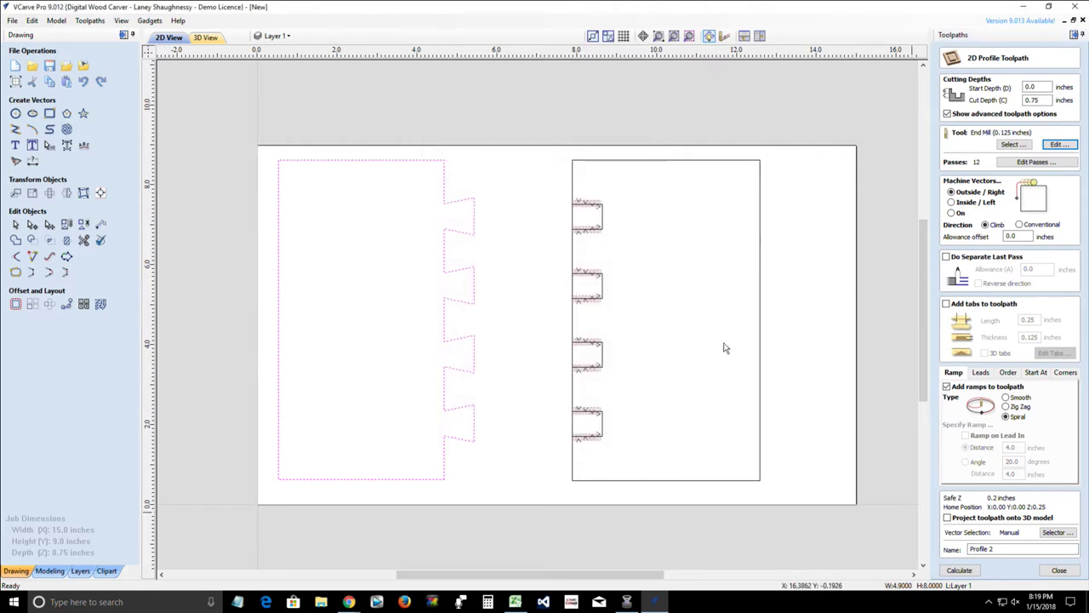
shift+click(612, 165)
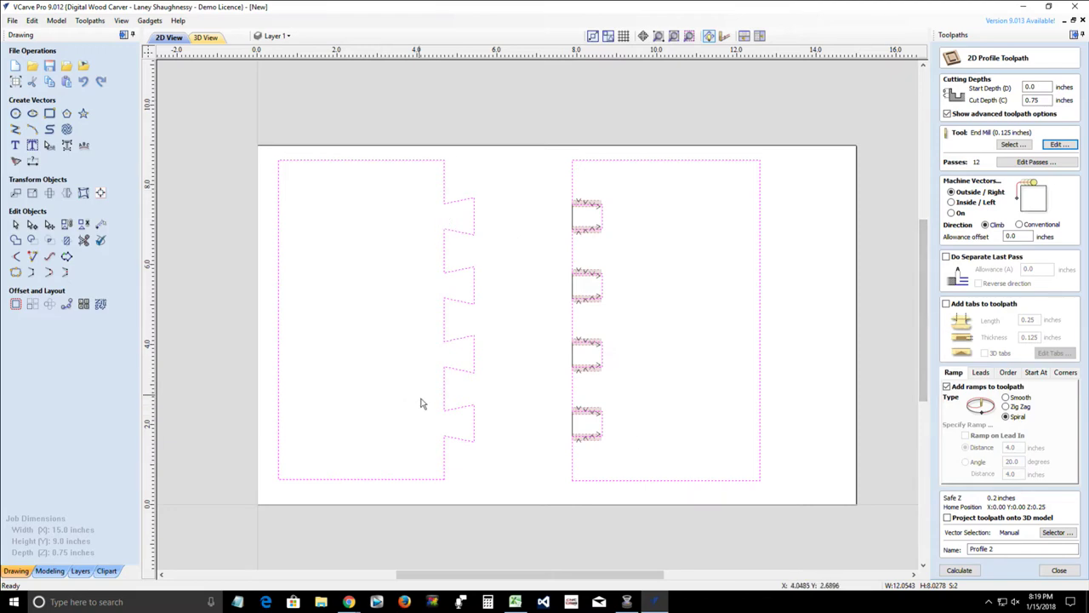
scroll(455, 425, up, 2)
scroll(455, 425, down, 2)
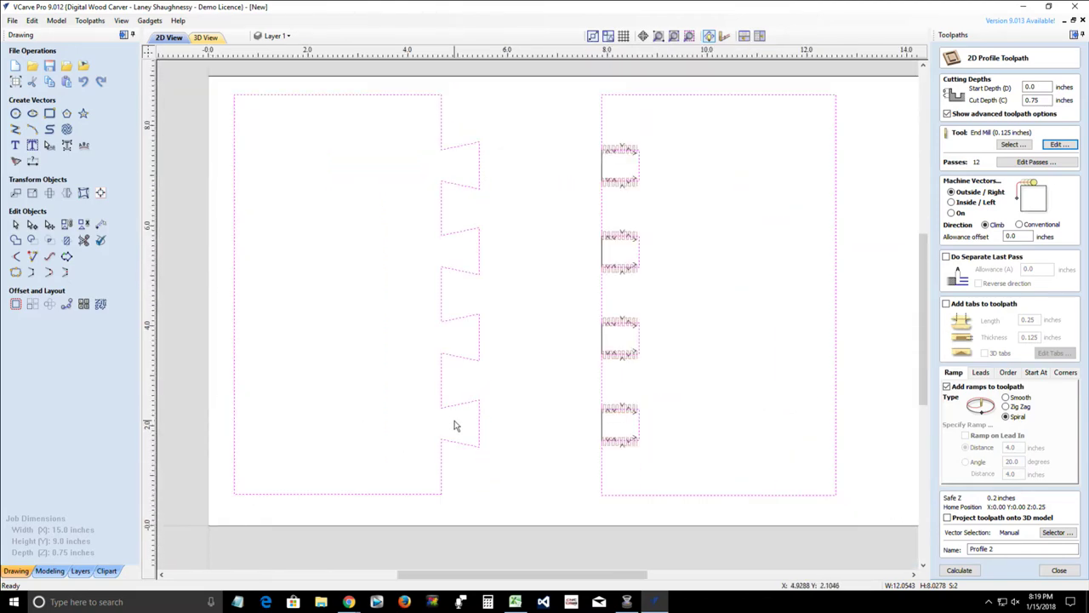
- Add 0.063-inch T-Bone fillets at six notch corners, then select both board outlines
click(16, 257)
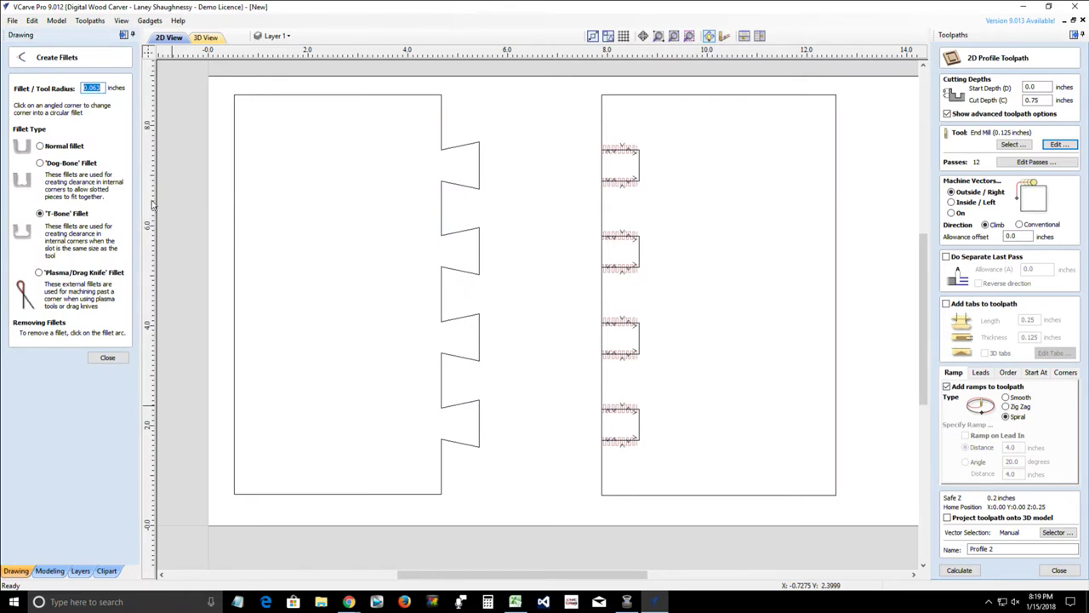
click(444, 145)
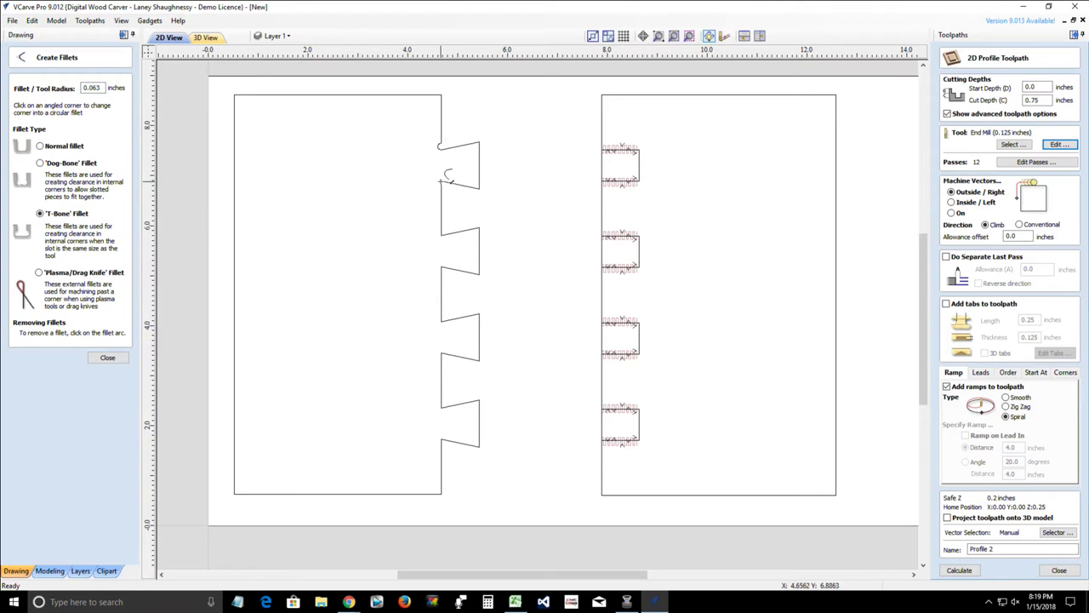
click(443, 182)
click(444, 268)
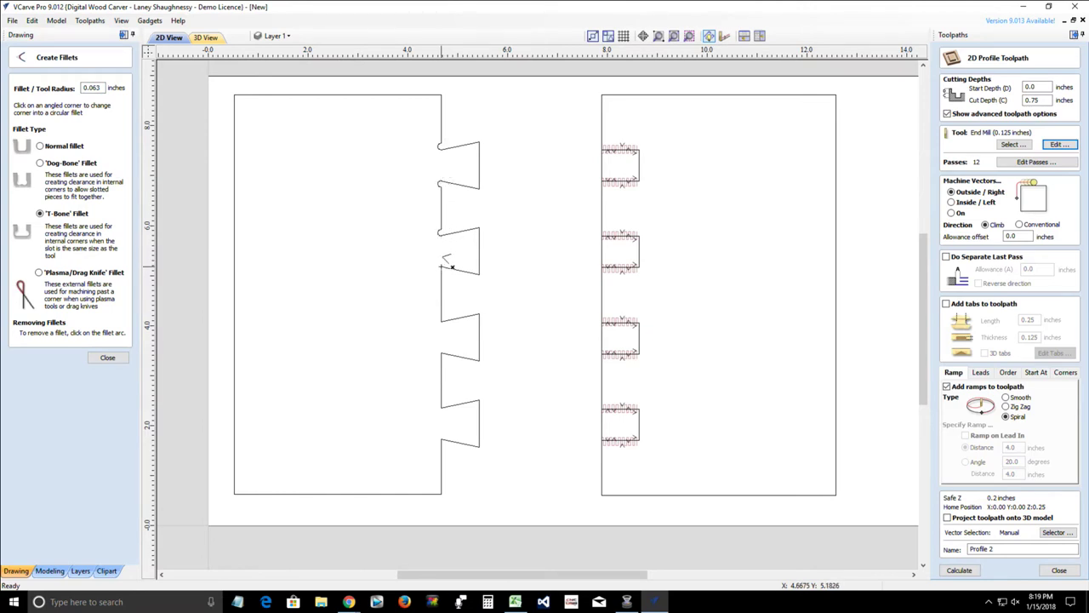
click(443, 317)
click(443, 405)
click(441, 440)
click(107, 358)
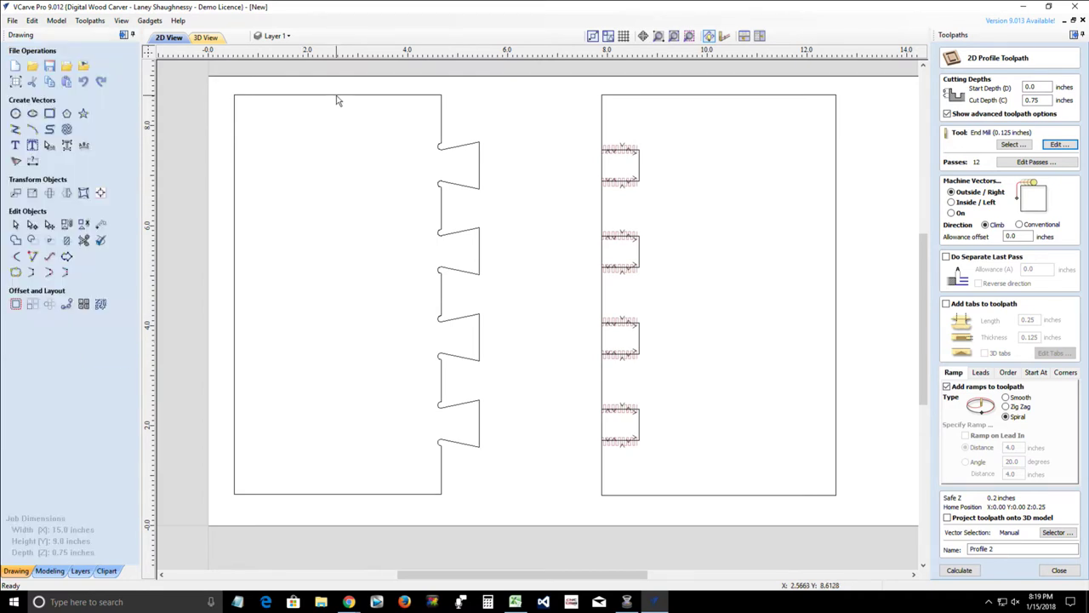
click(336, 97)
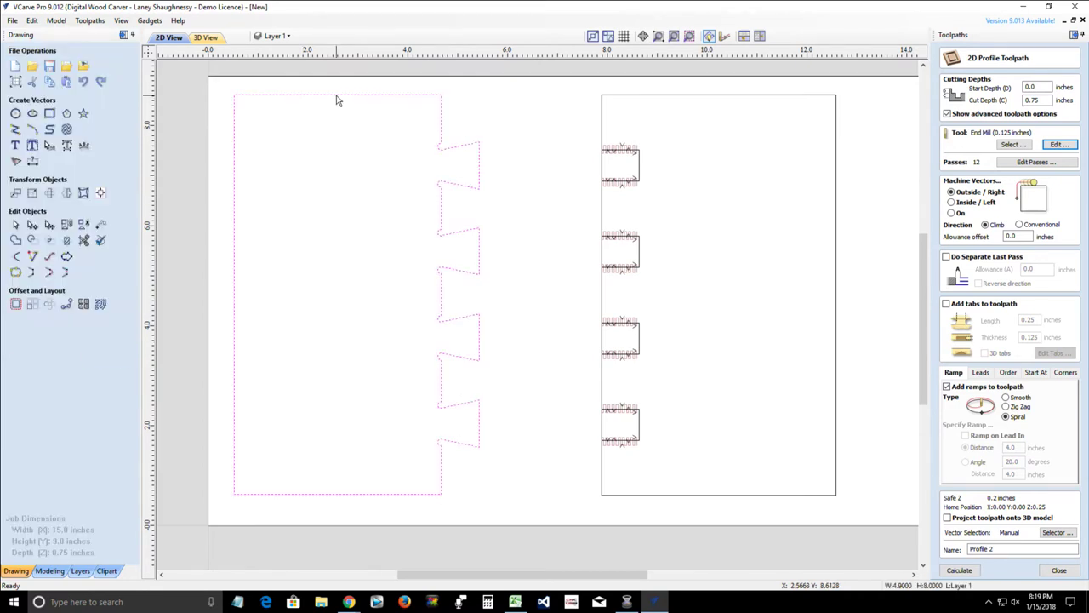
shift+click(641, 96)
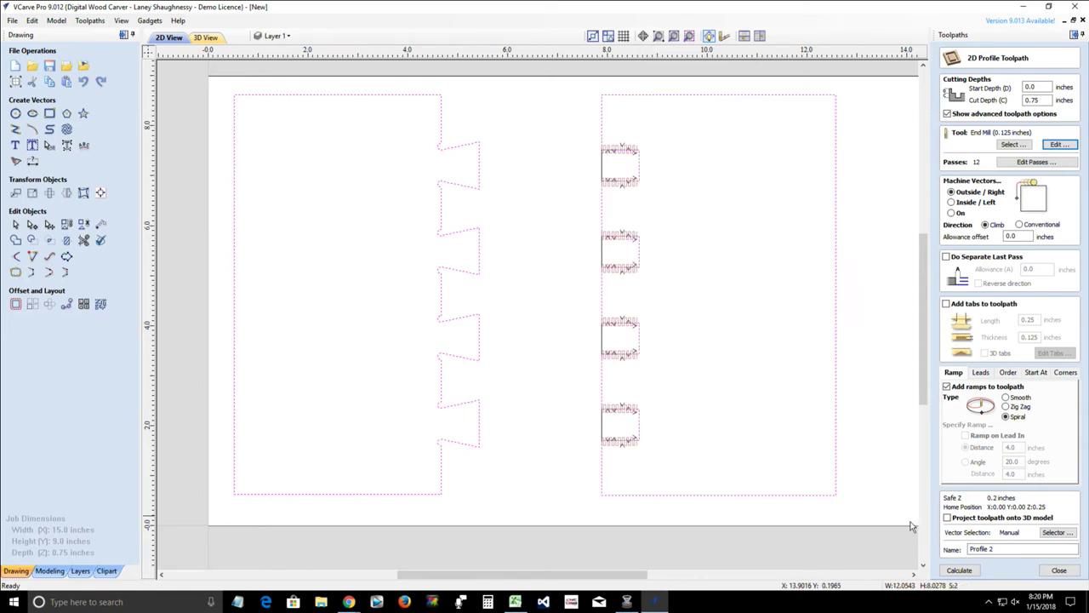
- Calculate the profile toolpath, simulate it on a fresh block, and remove the waste between boards
click(959, 570)
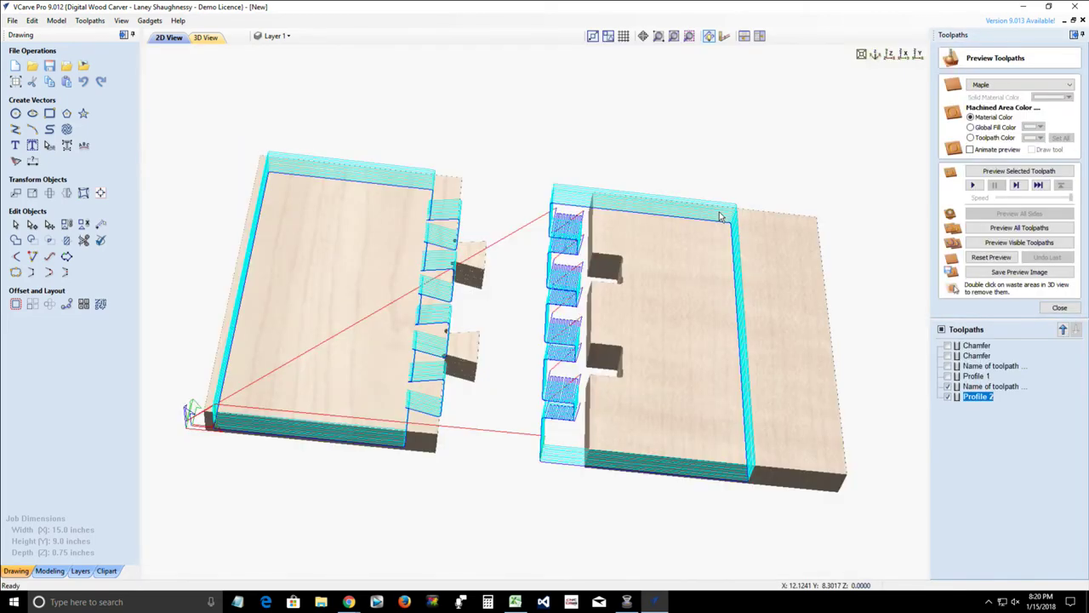
click(981, 258)
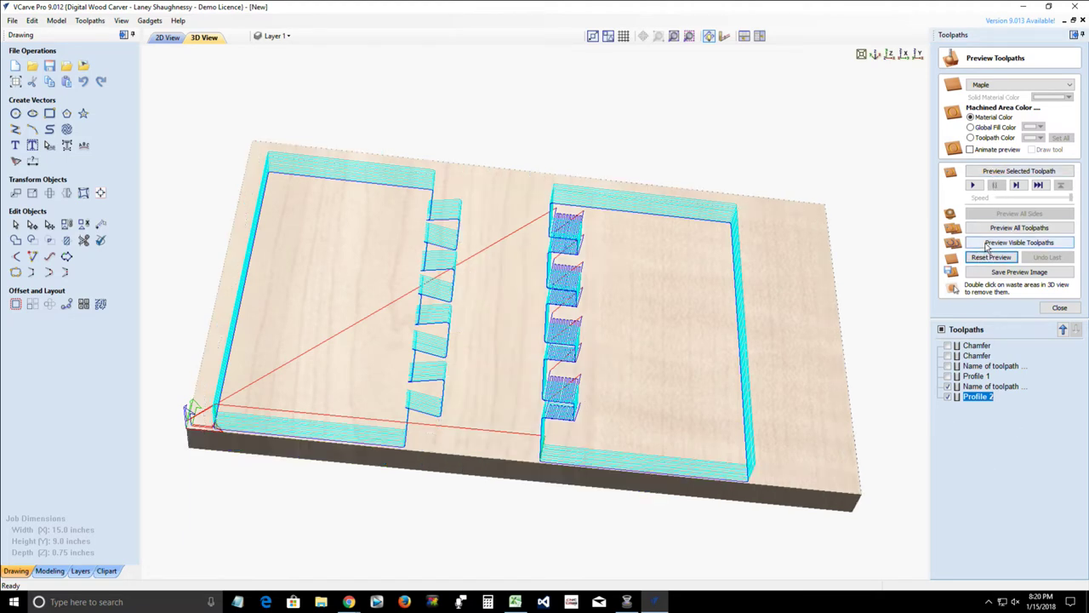
click(989, 244)
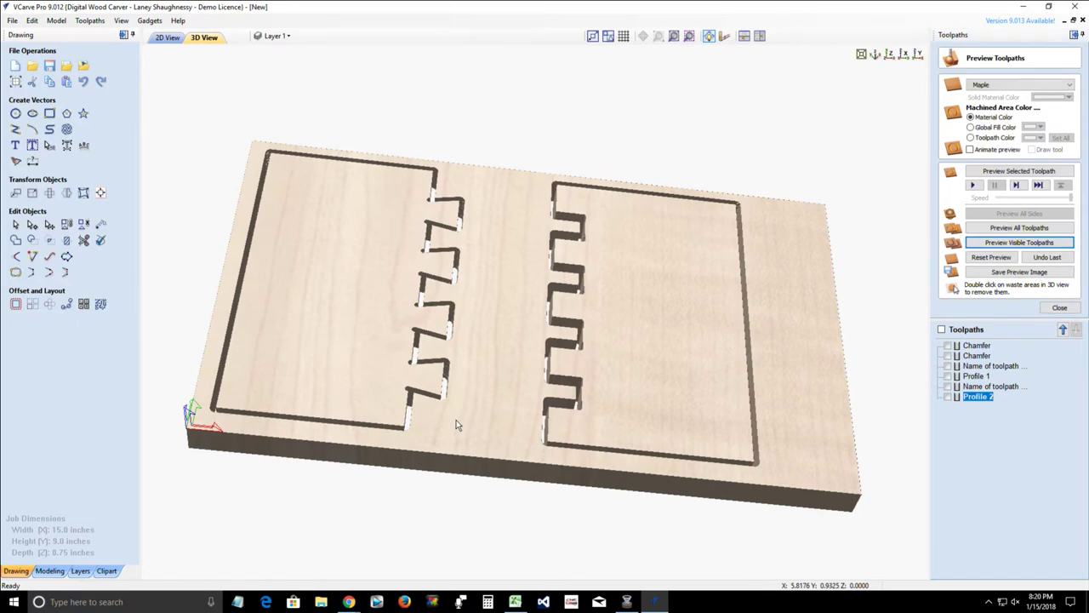
double_click(494, 431)
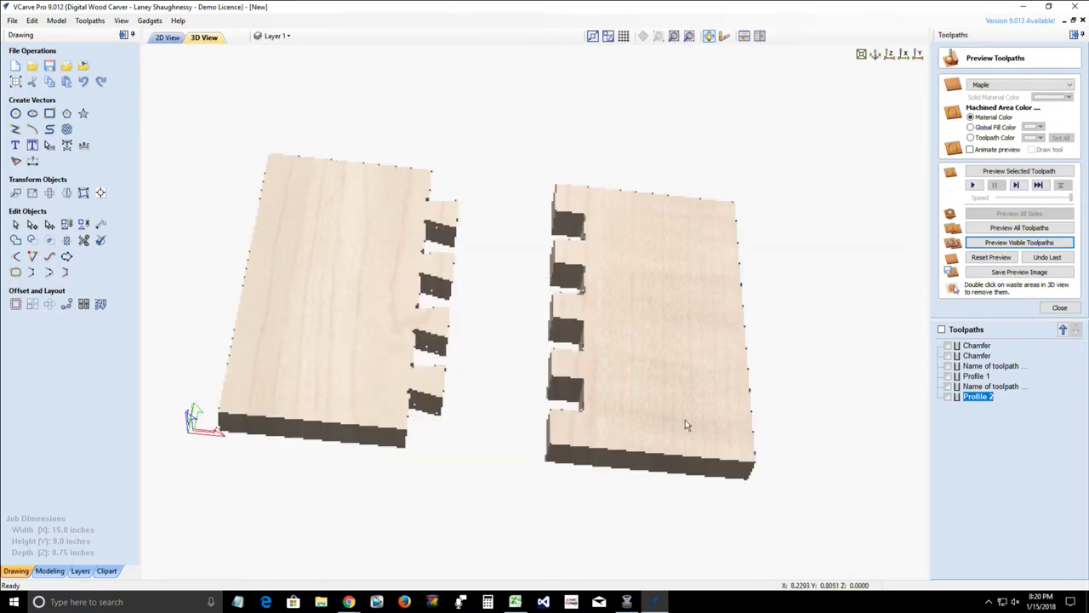
drag(686, 420, 348, 404)
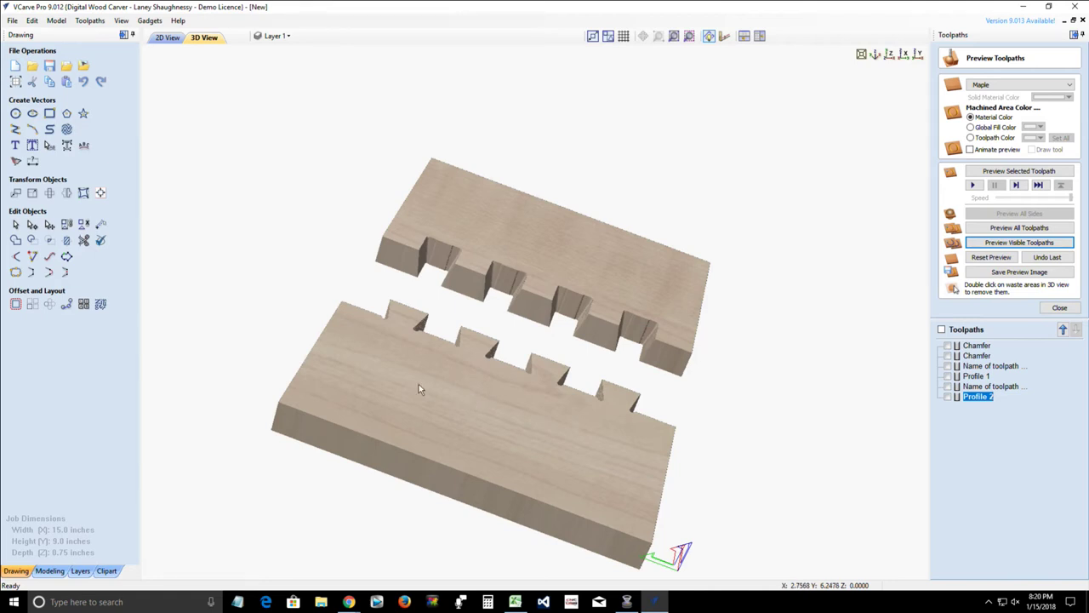
drag(416, 422, 492, 452)
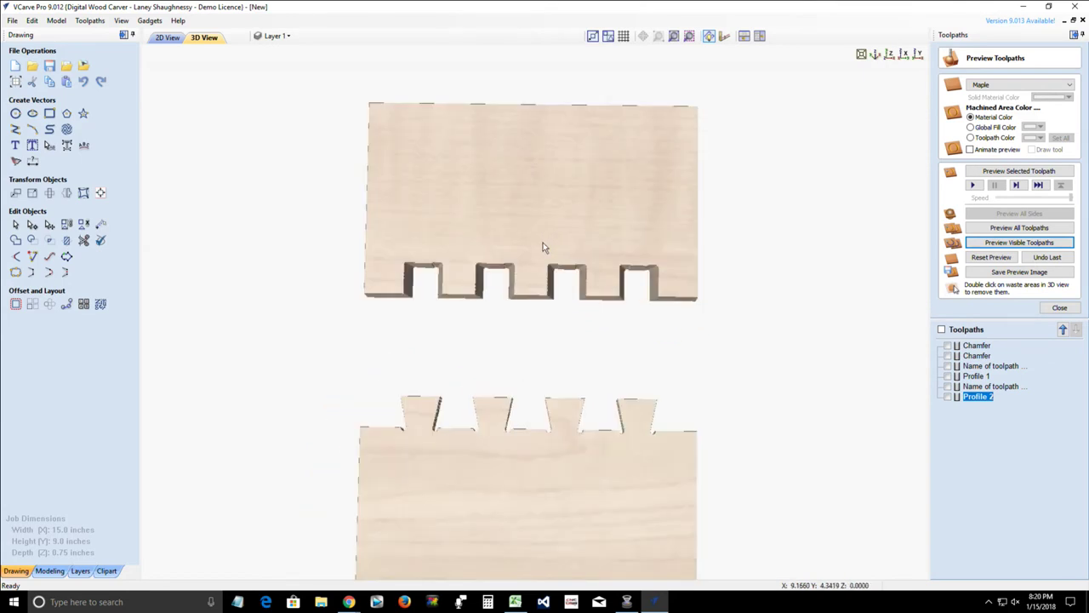
drag(527, 316, 532, 217)
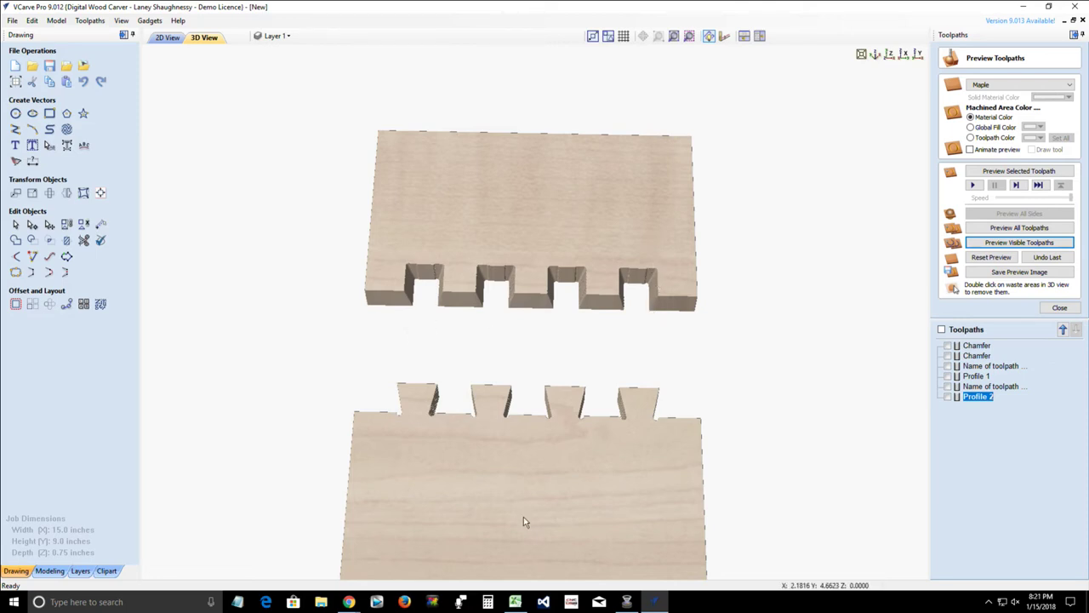
drag(523, 517, 535, 497)
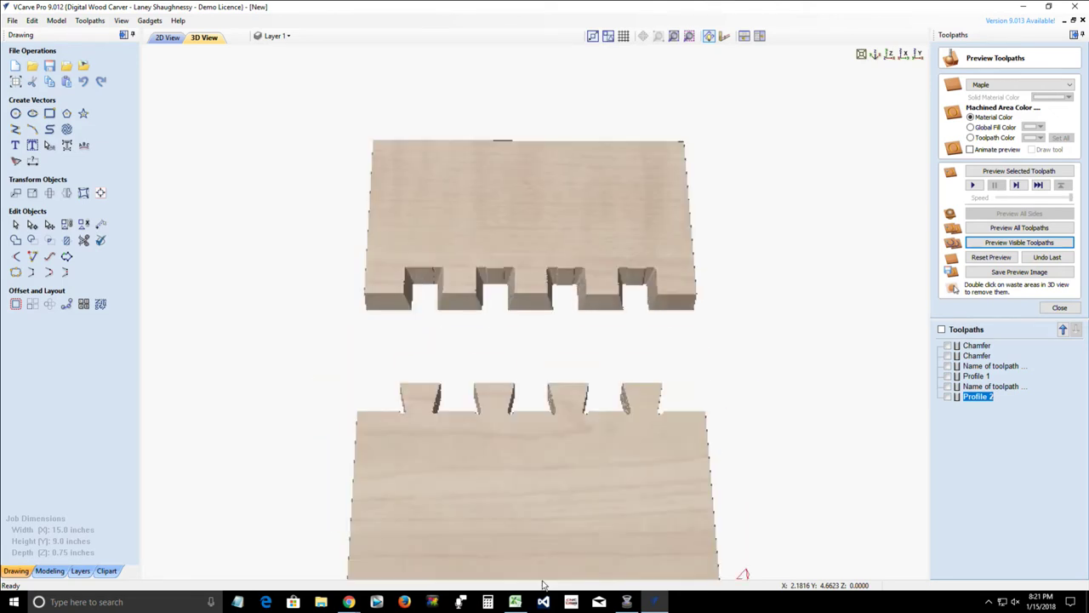
scroll(473, 292, down, 3)
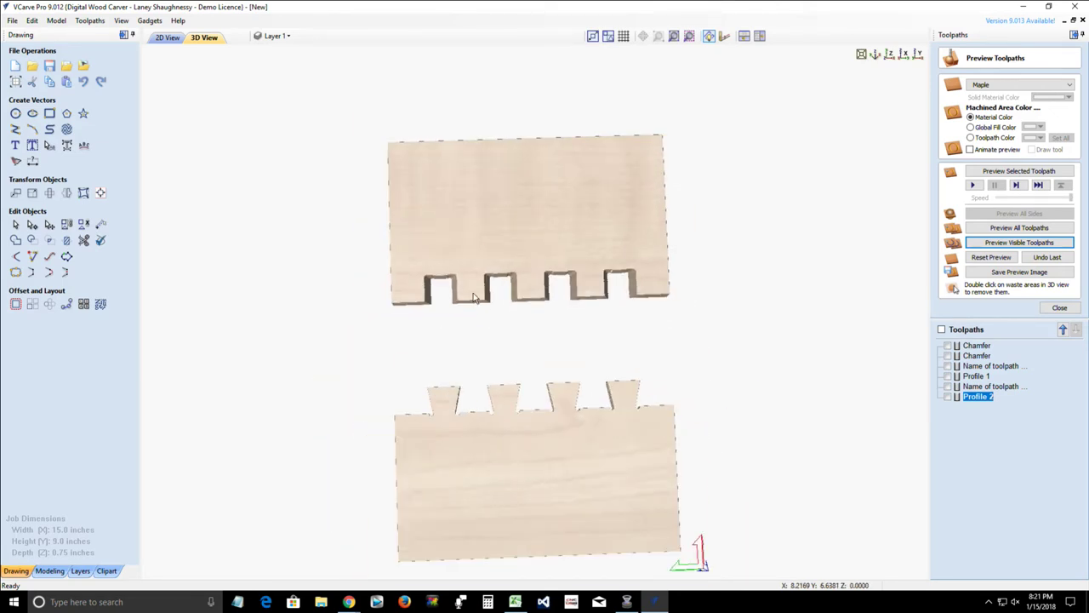
scroll(503, 499, up, 4)
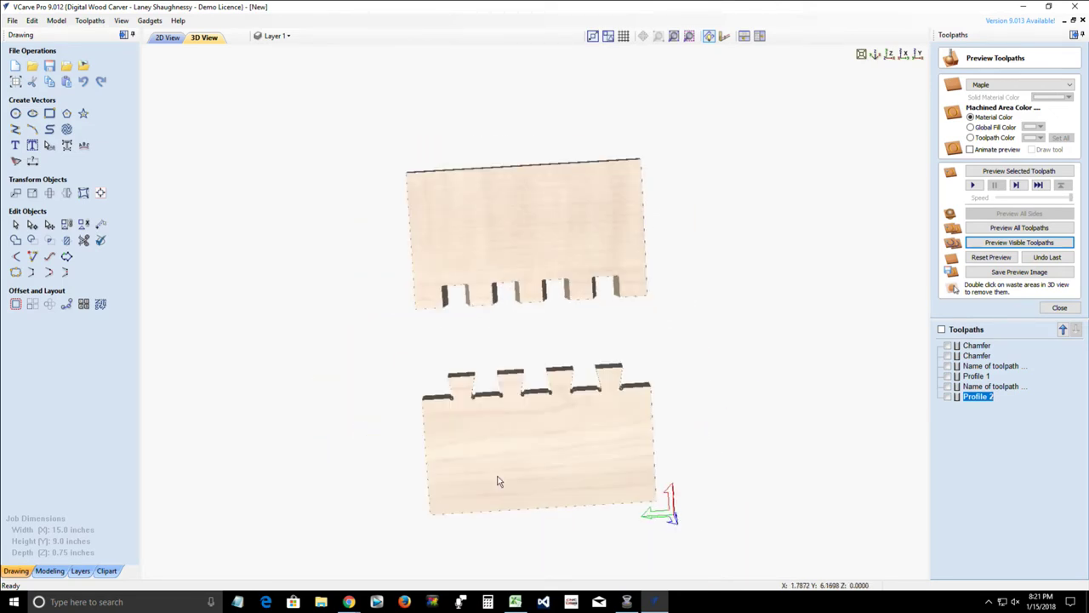
scroll(466, 492, up, 2)
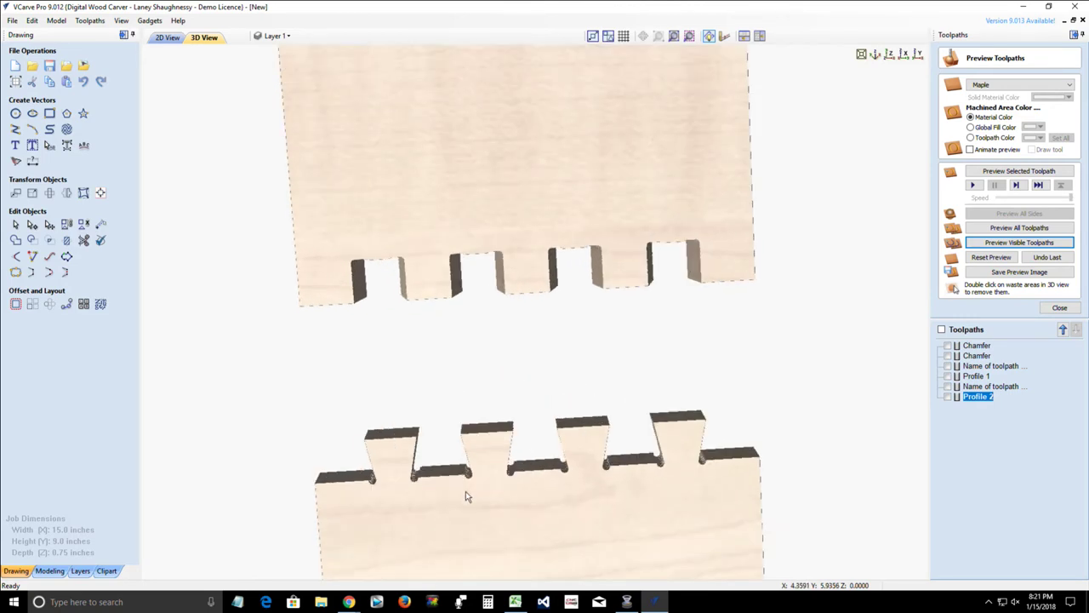
scroll(466, 493, down, 2)
drag(470, 505, 469, 268)
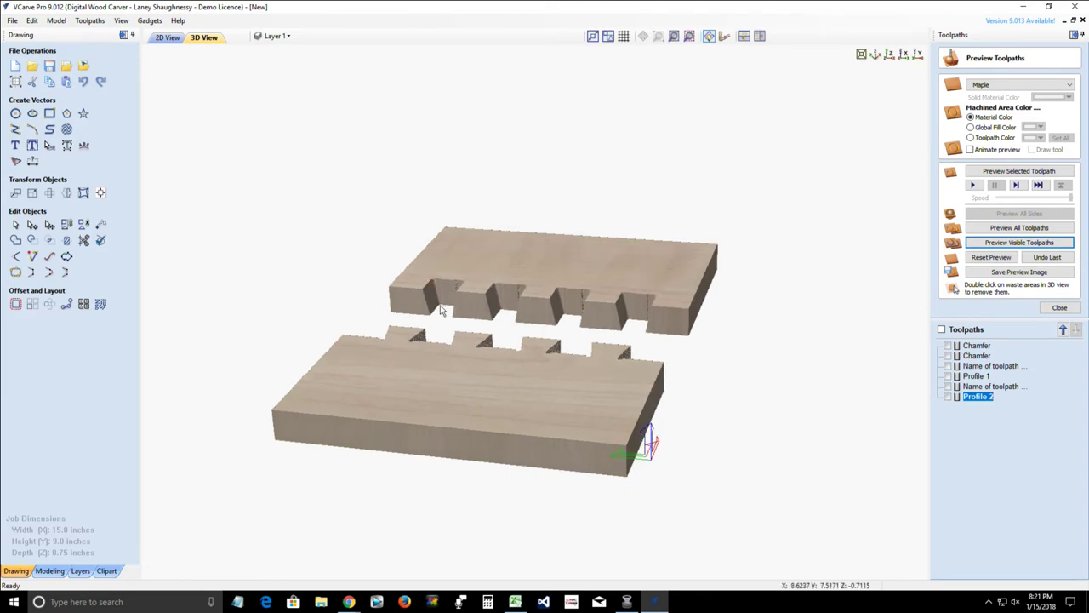
mouse_move(431, 288)
mouse_down()
mouse_move(436, 315)
mouse_move(422, 279)
mouse_up()
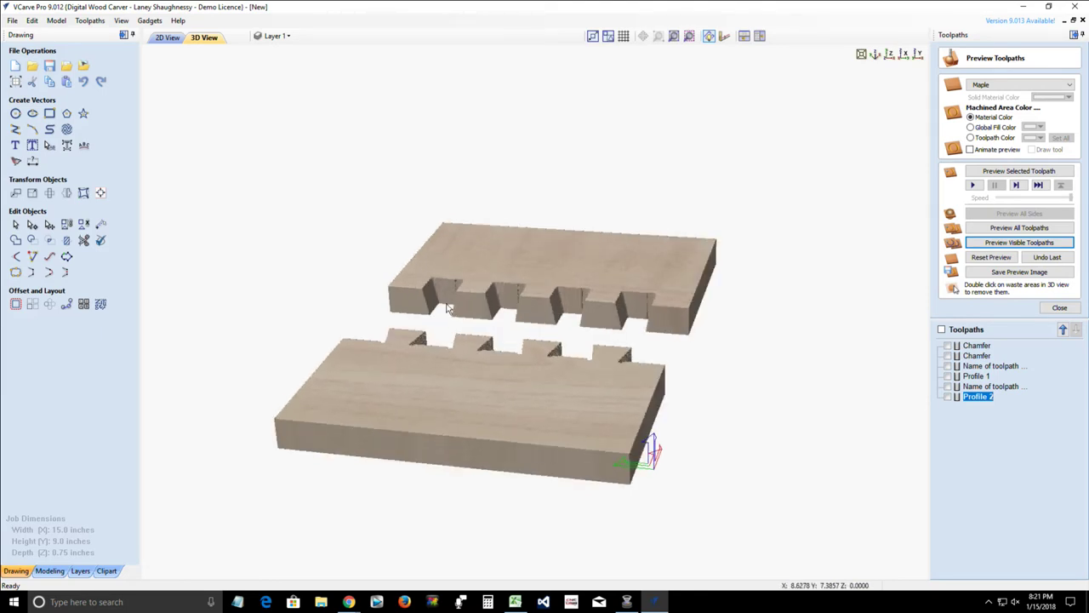
mouse_move(349, 601)
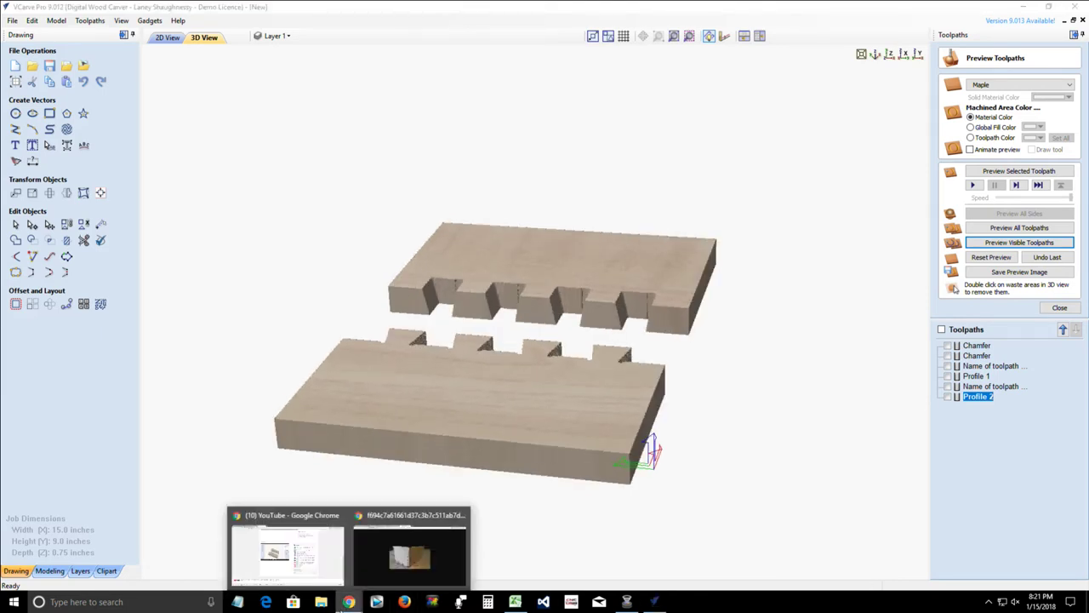
- Switch Chrome to the Dovetail Gadgets page and play its demo video full screen
click(396, 539)
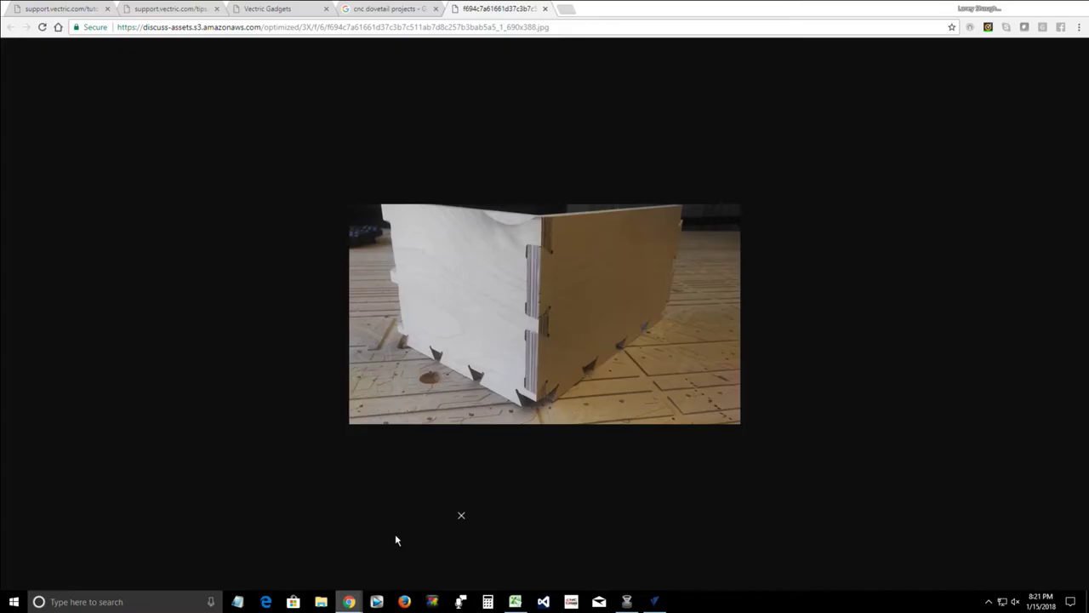
click(274, 11)
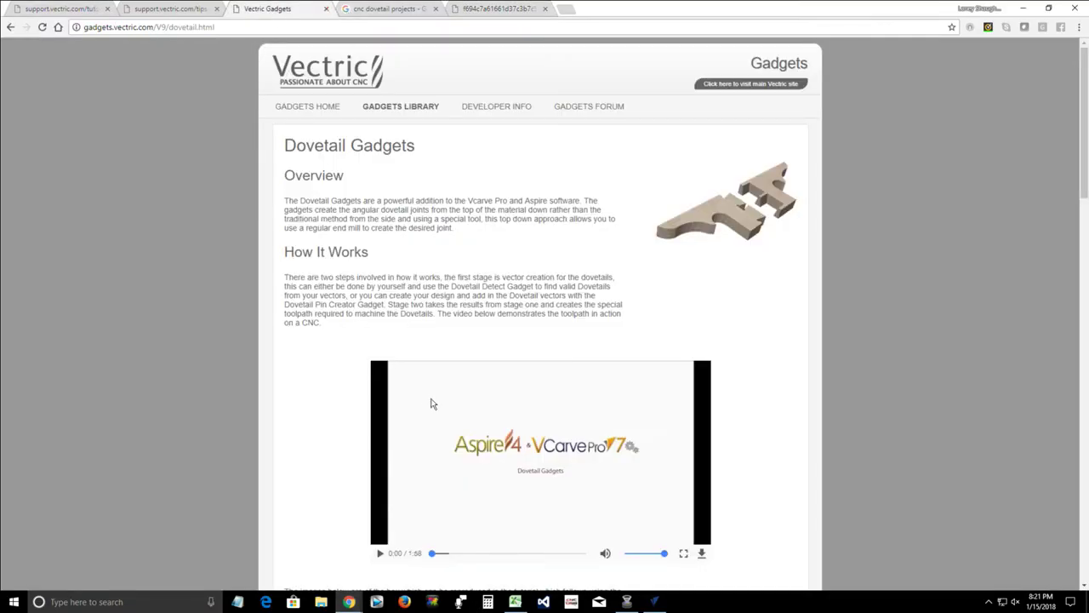
scroll(430, 400, down, 3)
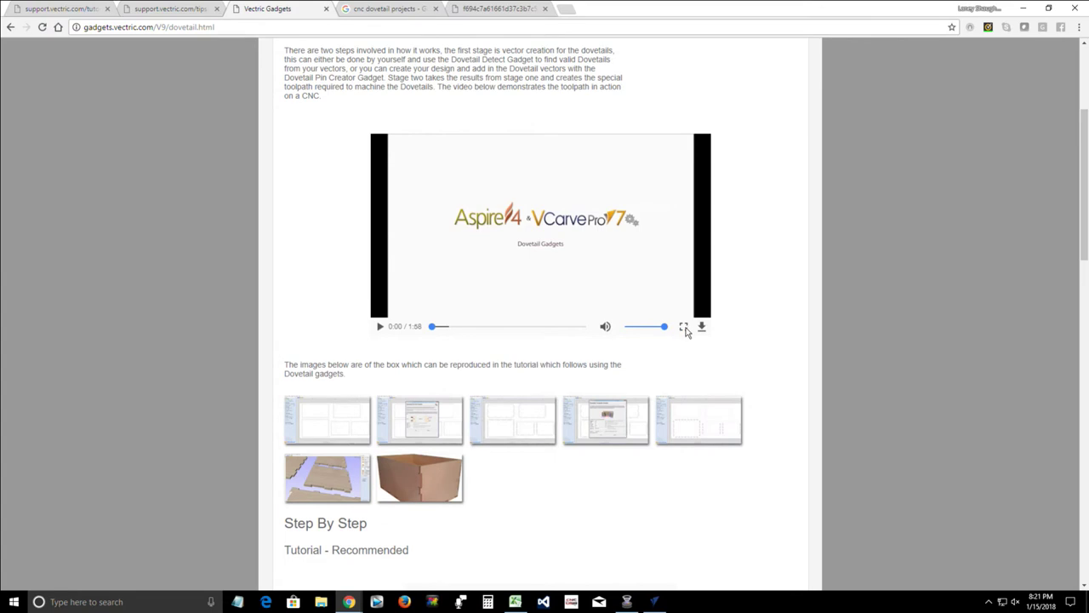
scroll(660, 353, up, 3)
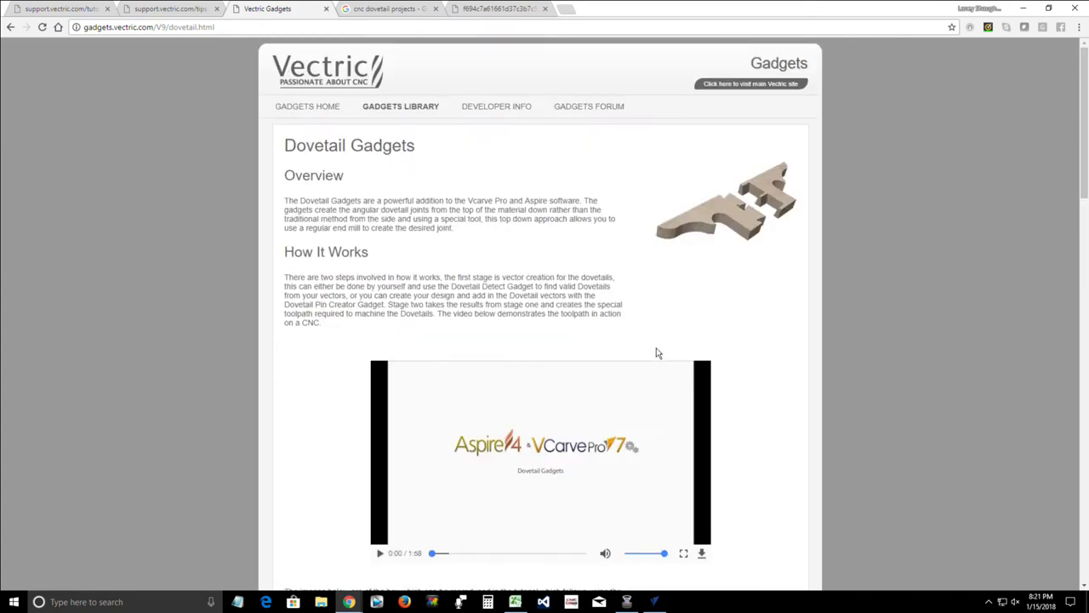
scroll(656, 353, down, 4)
click(683, 275)
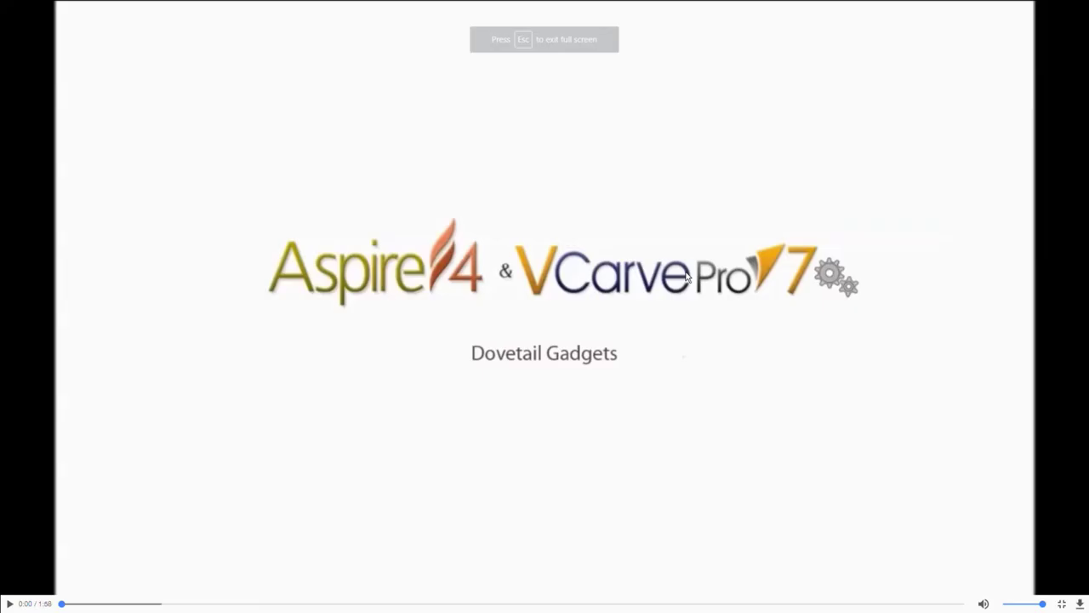
- Play the demo muted, skip to the CNC cutting footage, then exit and return to VCarve Pro
click(10, 603)
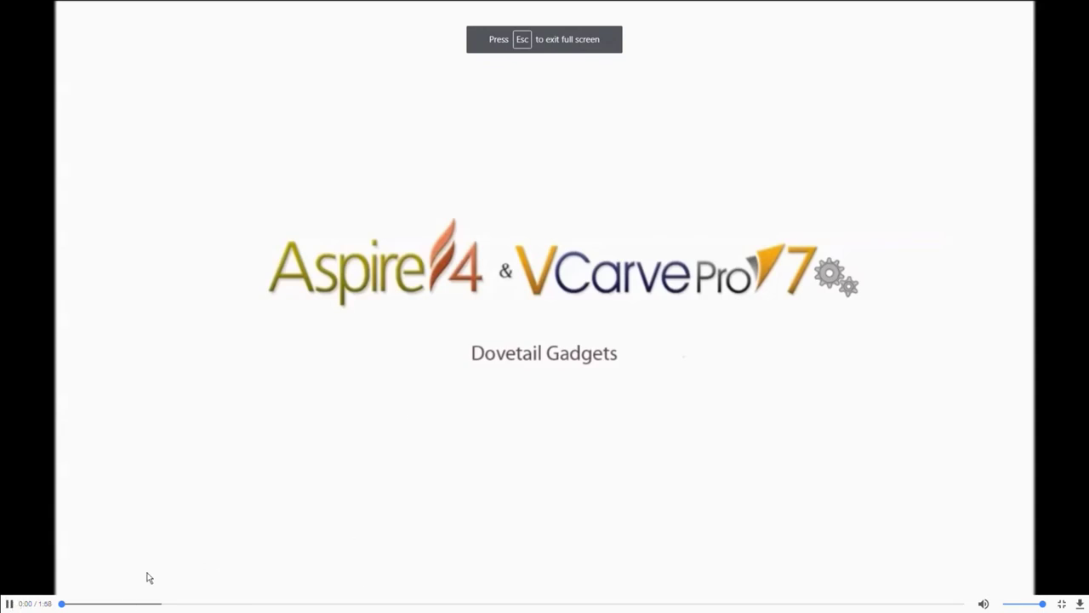
click(984, 604)
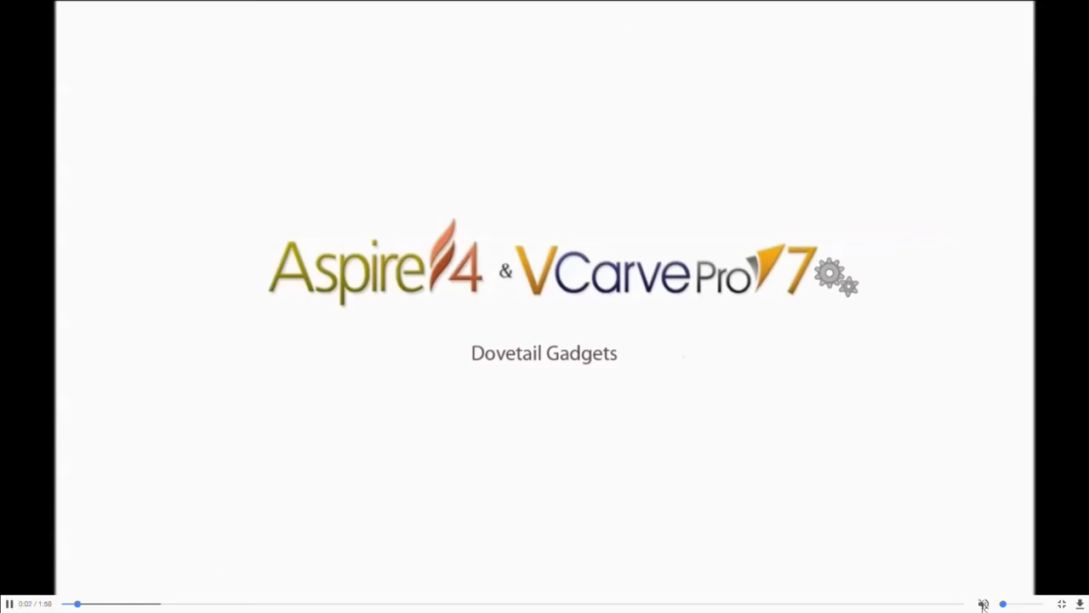
click(136, 603)
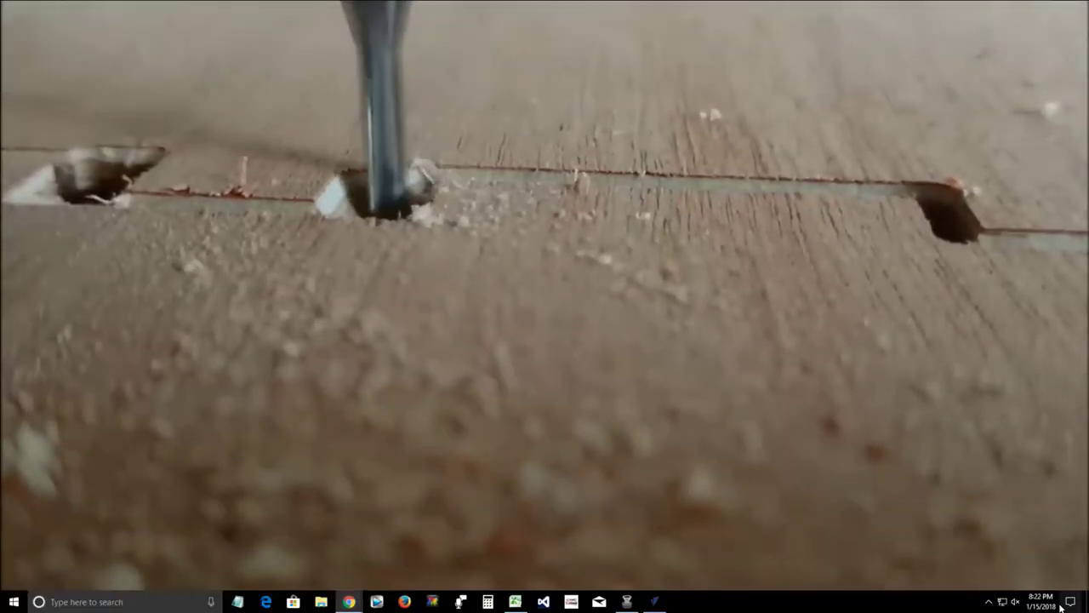
key(Escape)
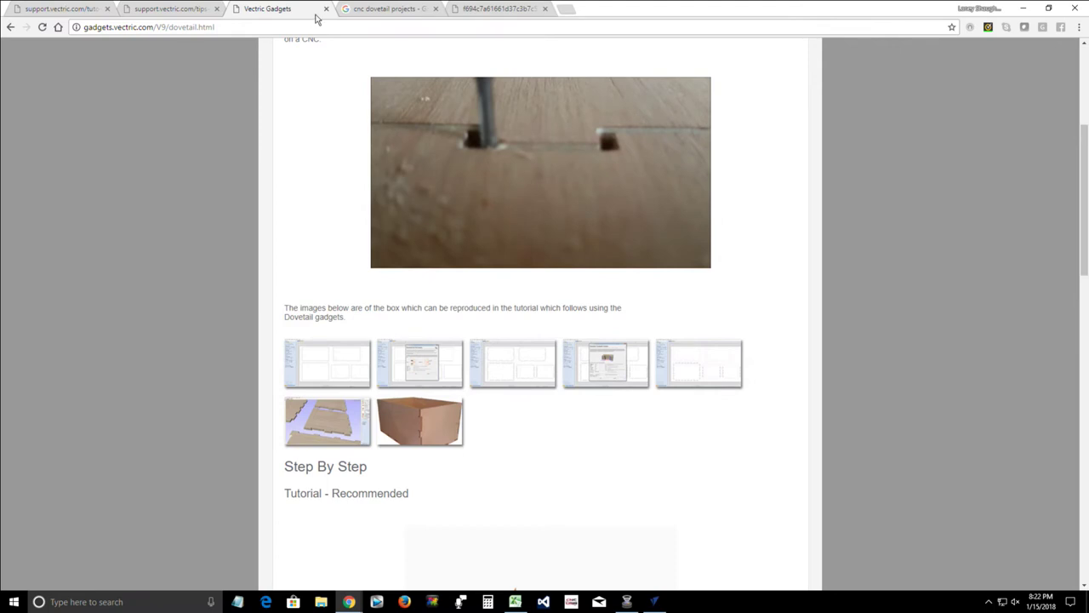
click(660, 604)
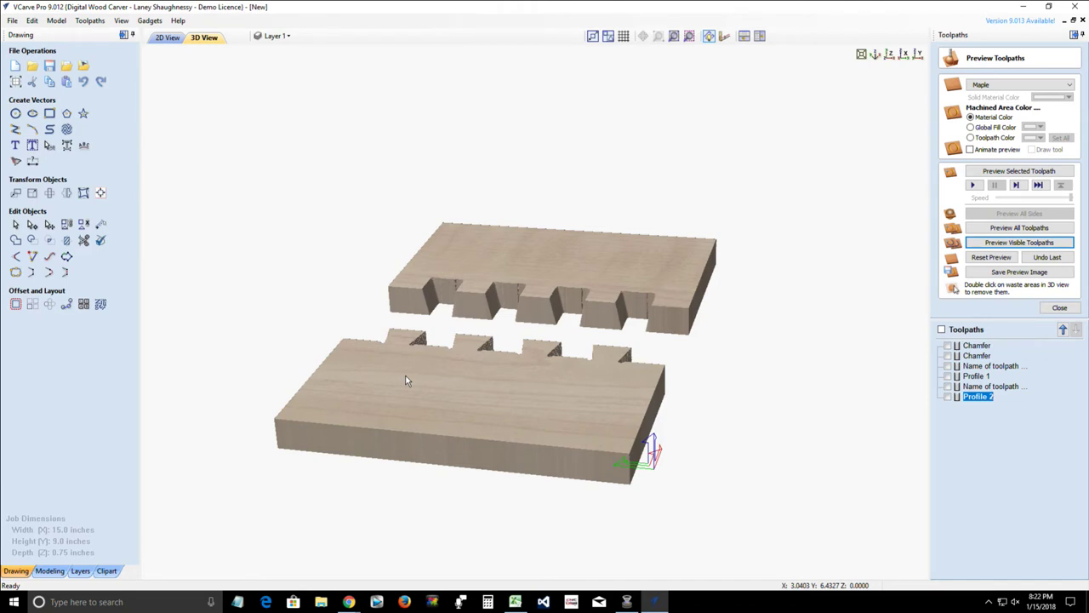
click(143, 21)
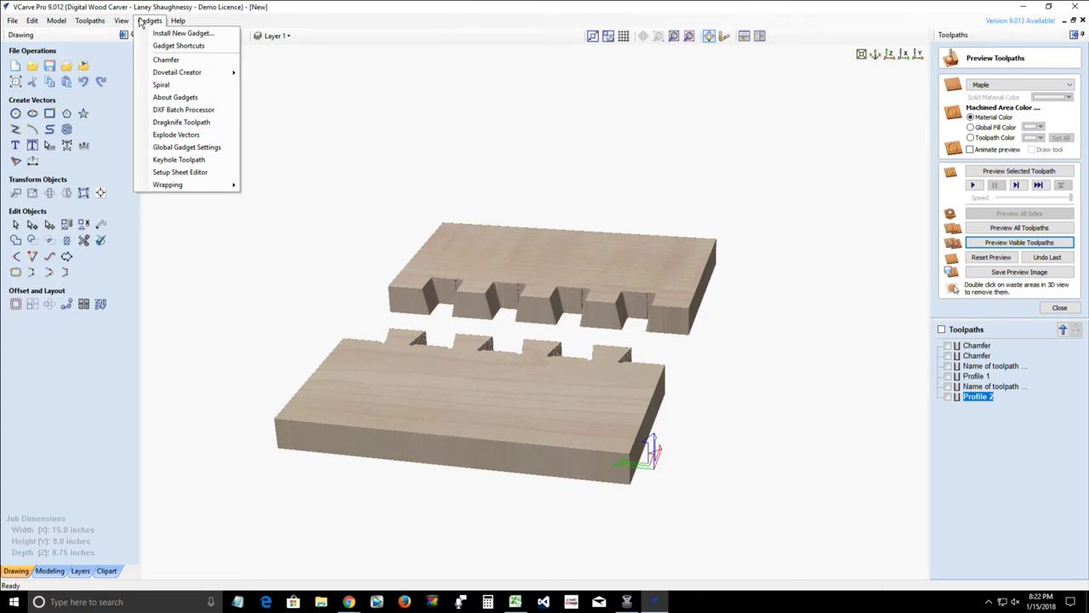
click(158, 160)
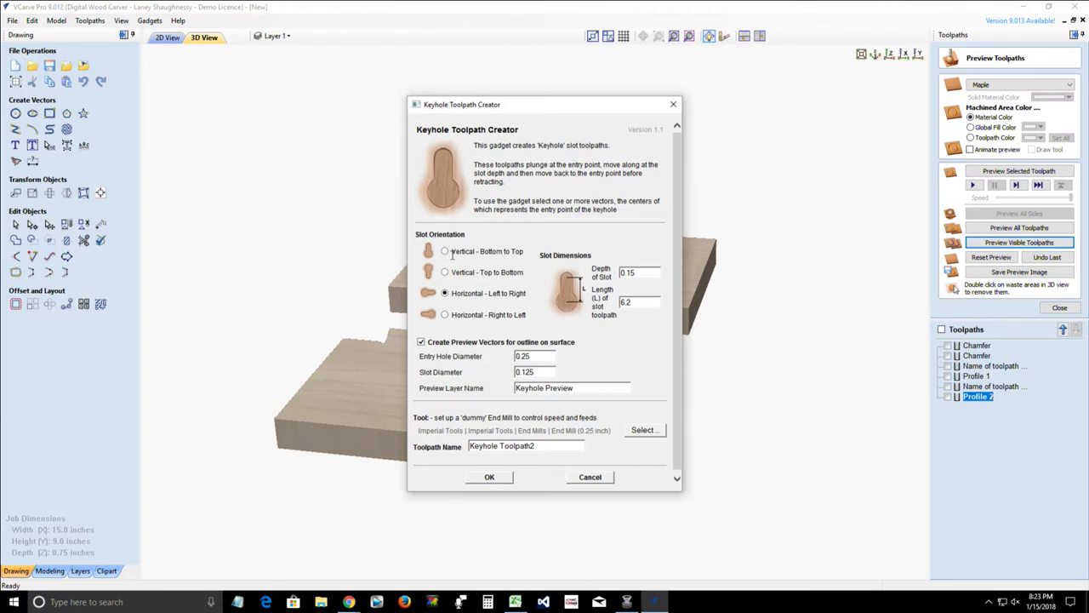
- Dismiss the keyhole gadget and delete all board vectors in 2D View, leaving the sheet empty
click(590, 476)
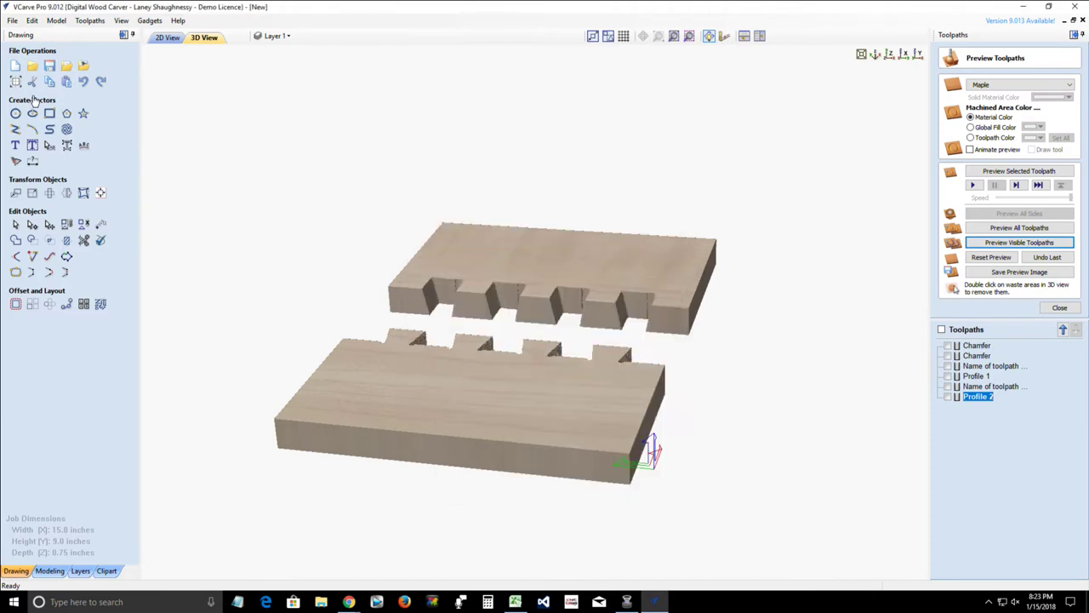
click(167, 37)
scroll(451, 231, down, 4)
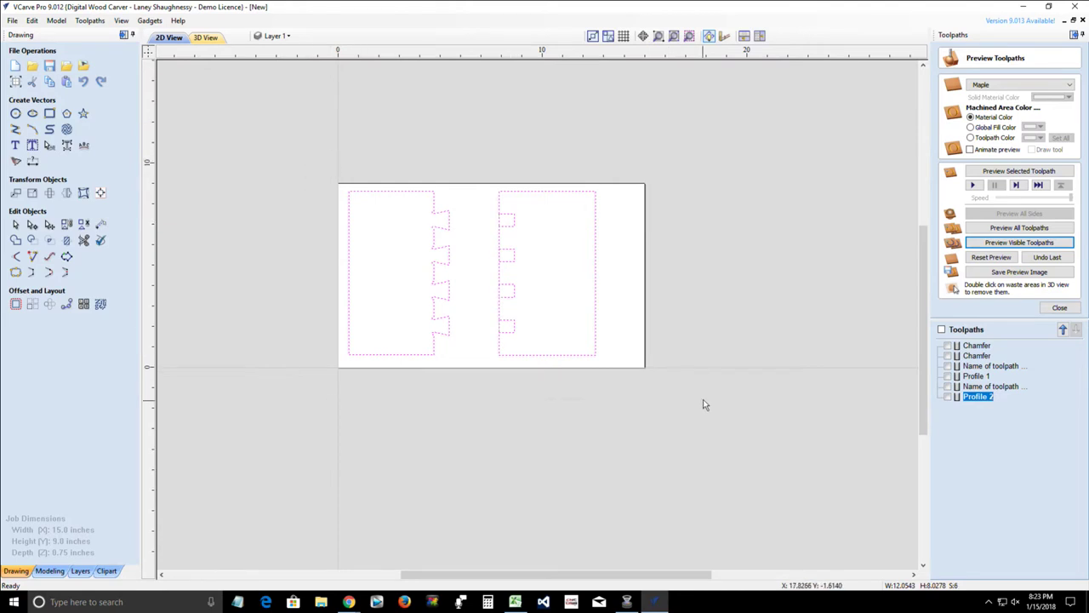
key(Delete)
scroll(377, 247, up, 2)
scroll(379, 247, up, 1)
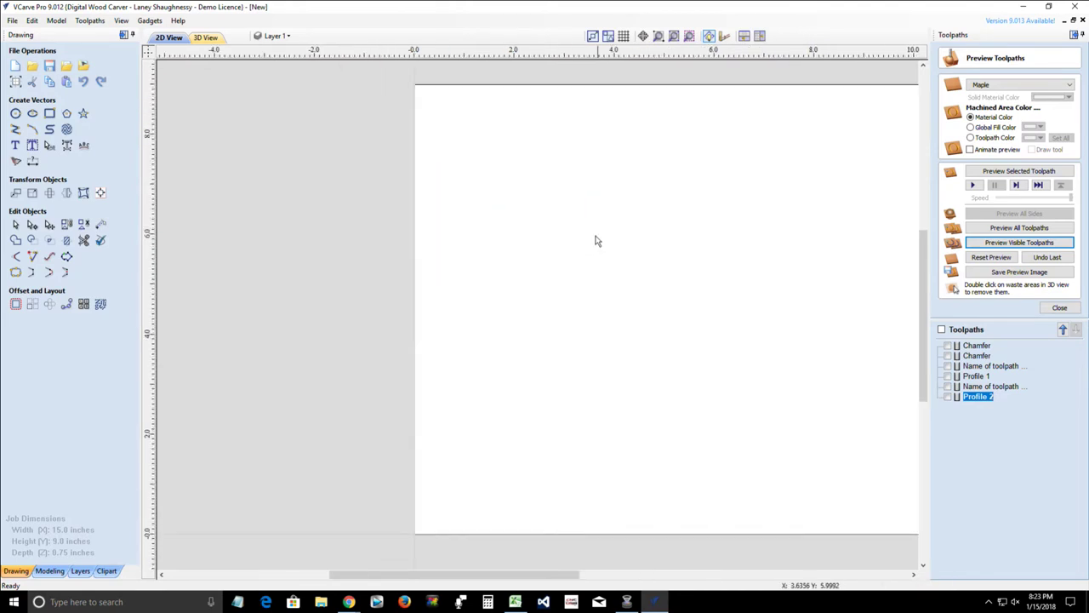
scroll(598, 242, up, 1)
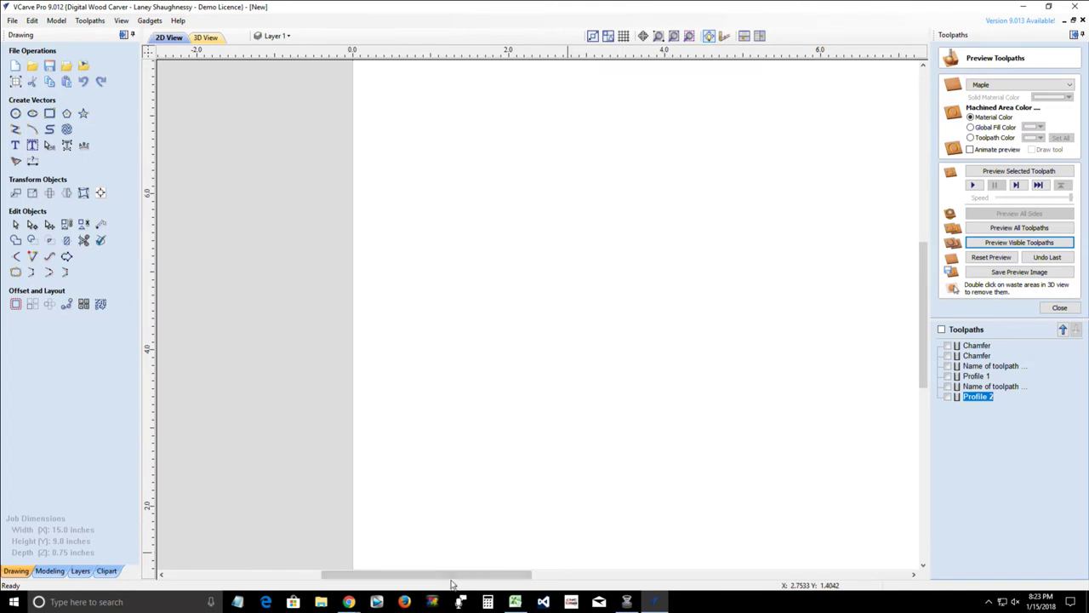
scroll(469, 503, down, 3)
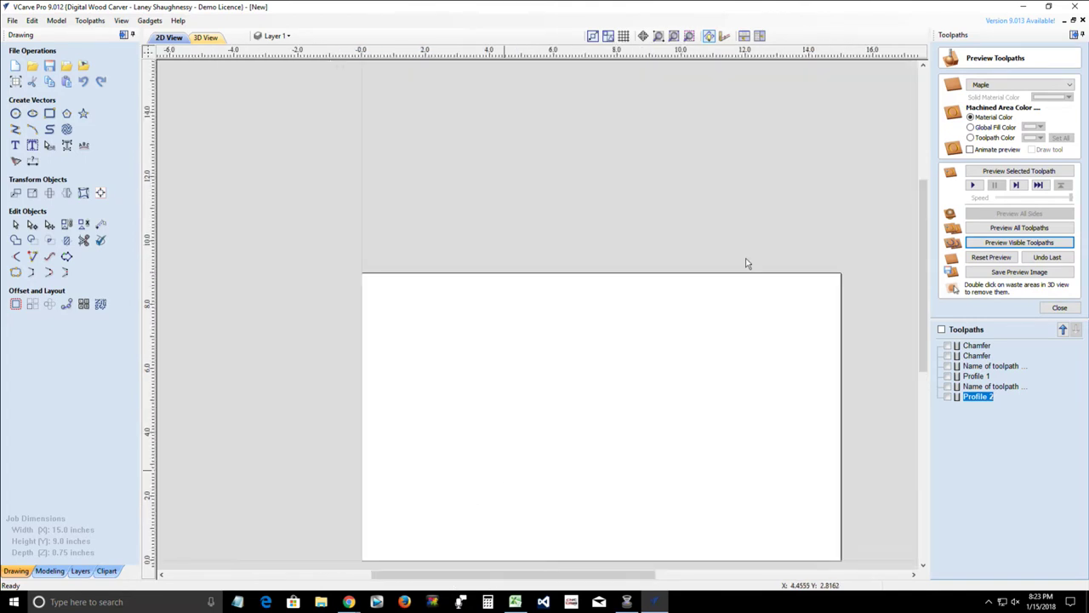
scroll(647, 274, up, 1)
scroll(615, 283, up, 1)
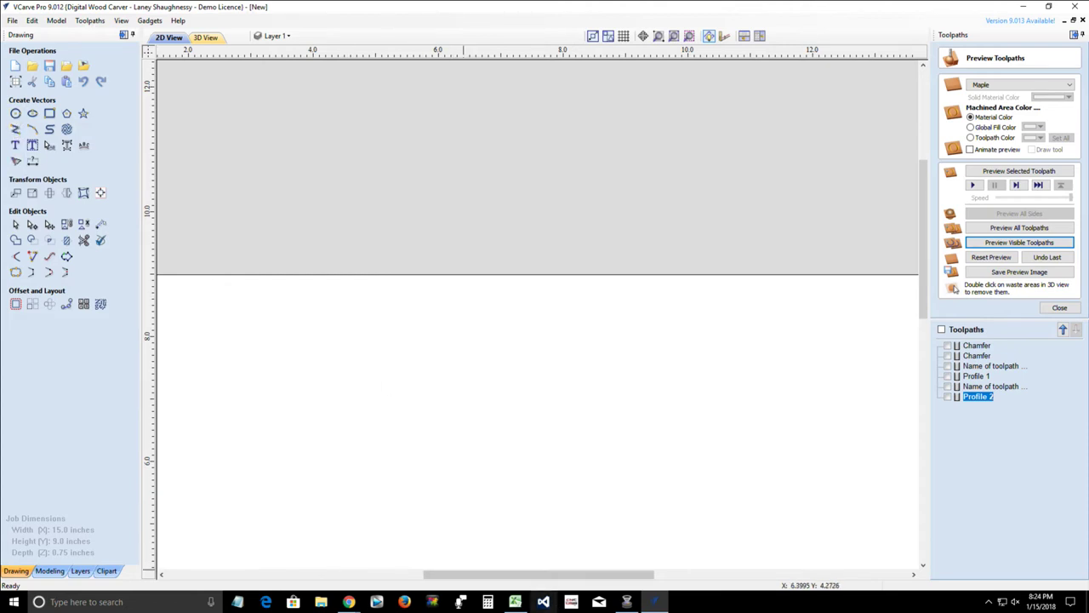
click(349, 602)
- Open the Vectric Gadgets Library page and browse its Drawing, Modelling and Toolpaths gadget sections
click(411, 575)
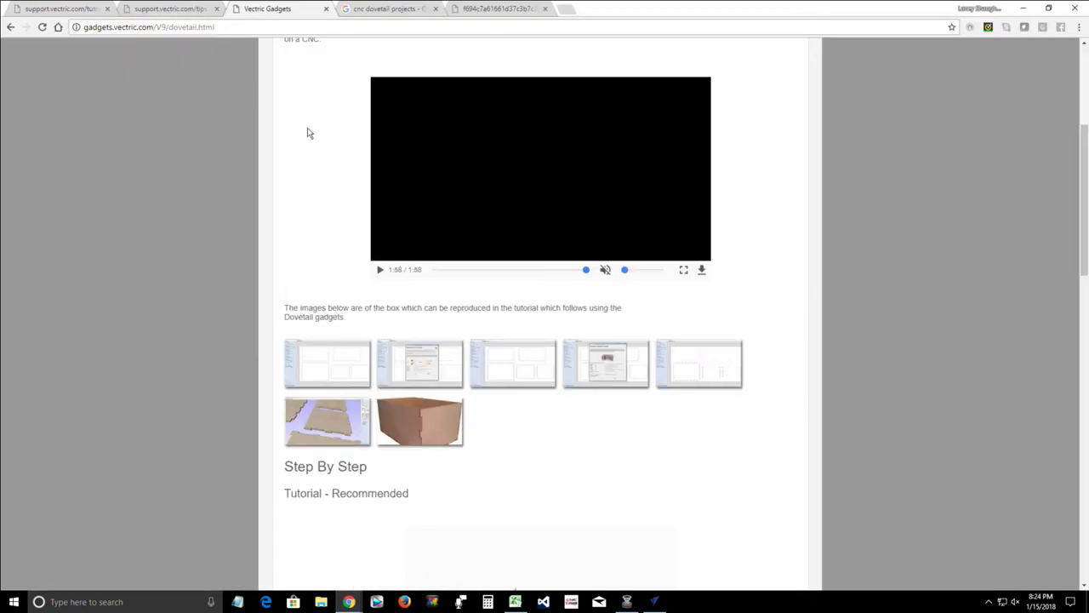
scroll(309, 132, up, 4)
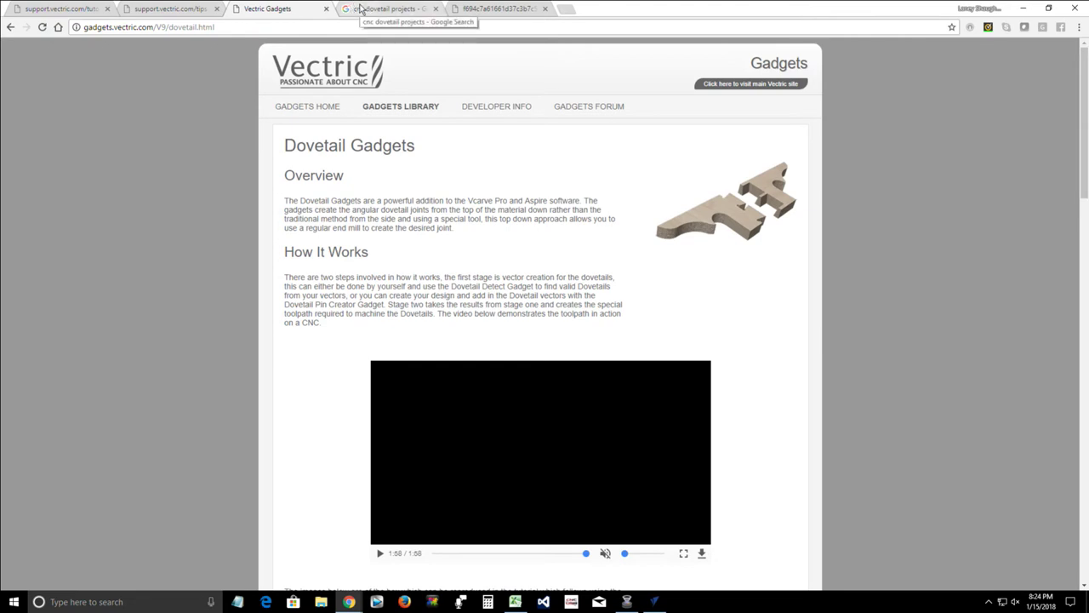
click(397, 109)
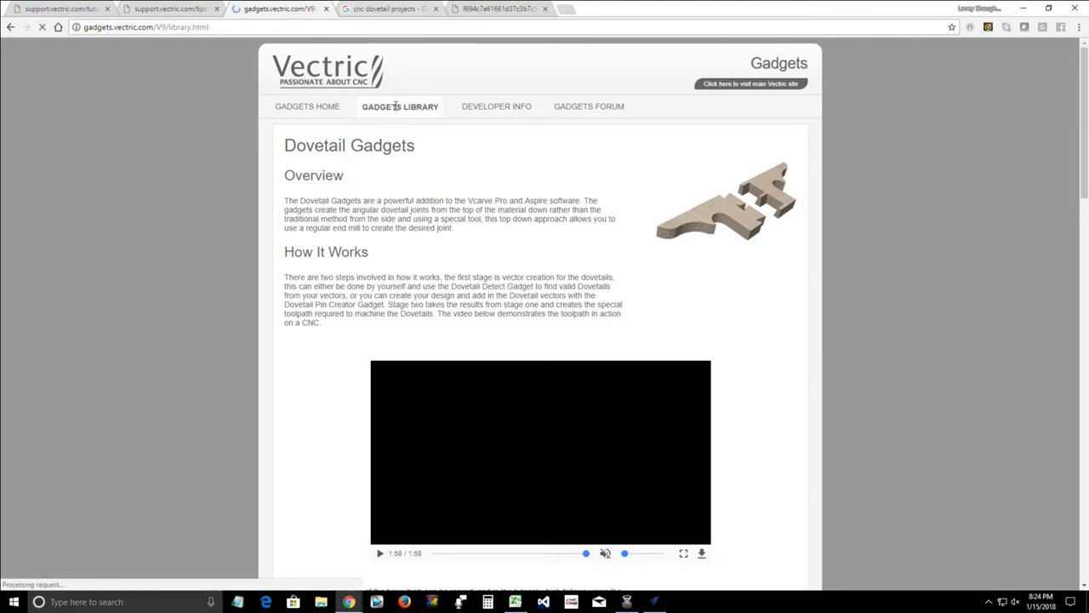
scroll(534, 401, down, 8)
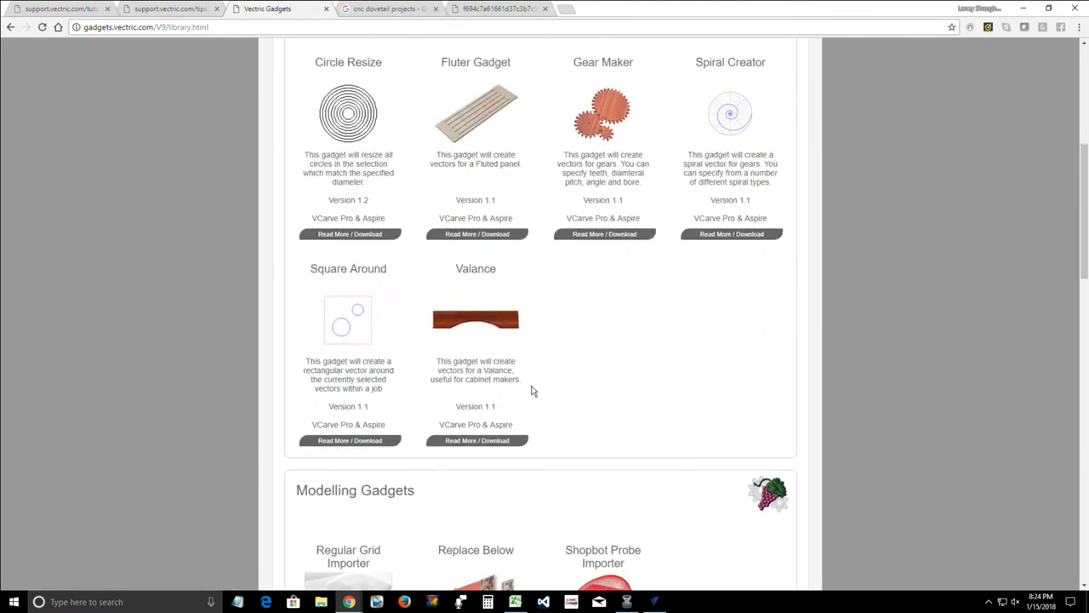
scroll(532, 390, down, 4)
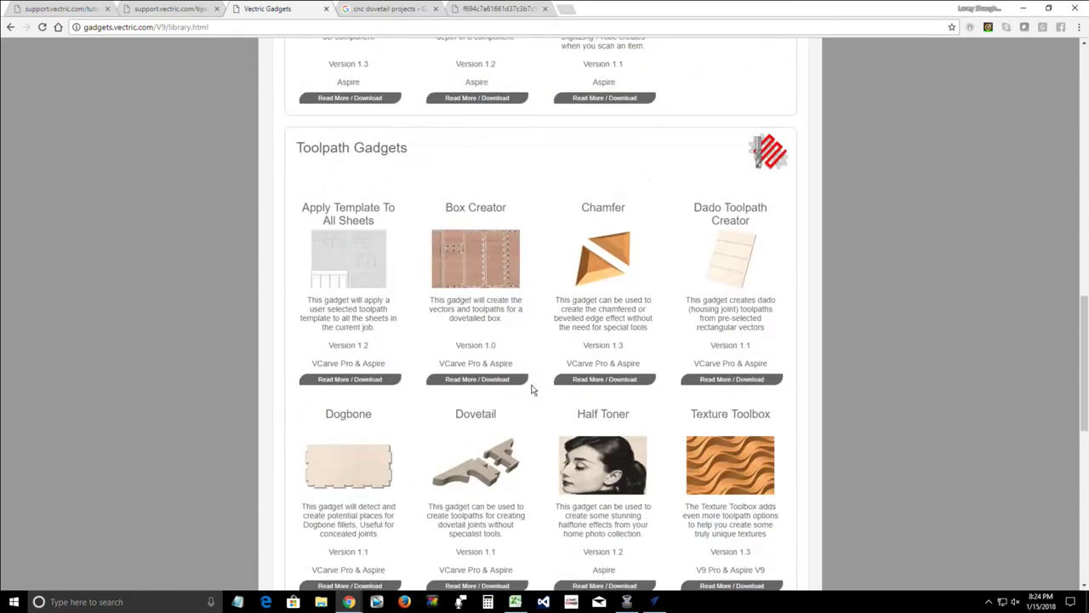
scroll(531, 390, down, 7)
scroll(534, 383, up, 3)
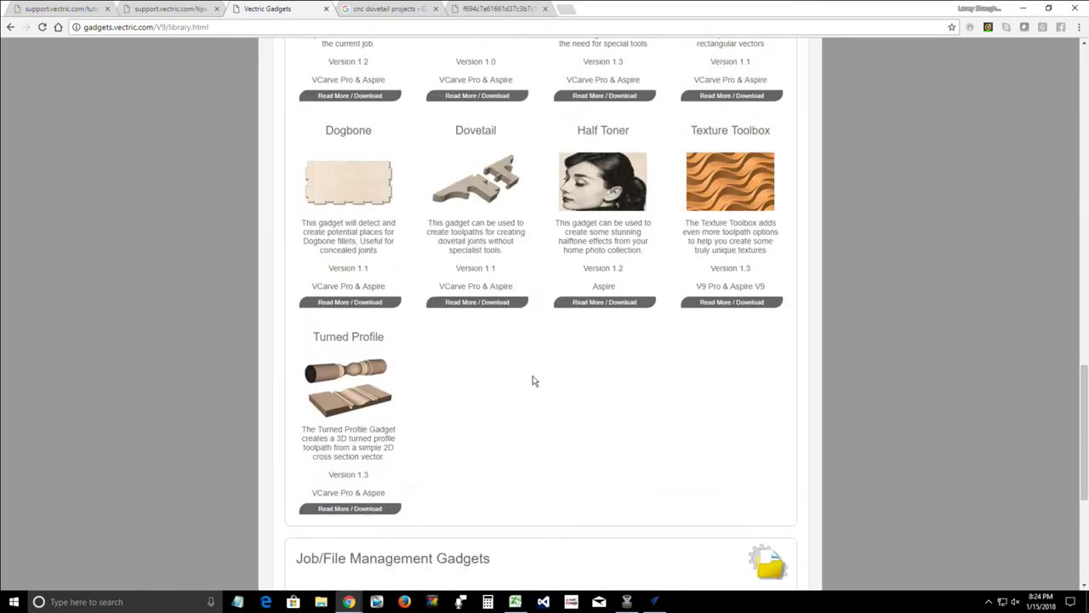
scroll(534, 379, up, 5)
scroll(534, 377, up, 5)
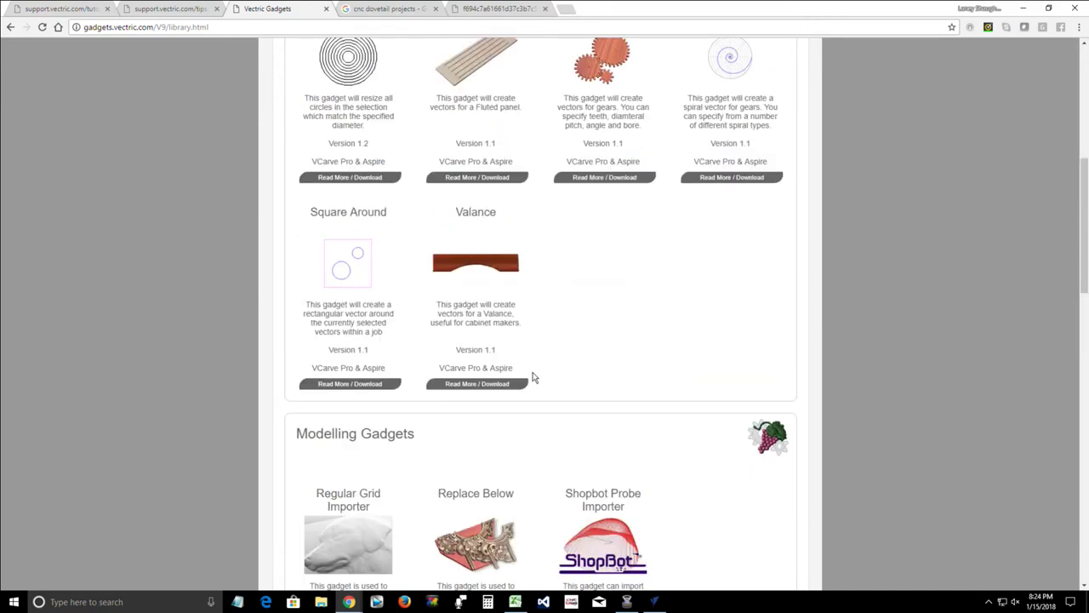
scroll(534, 377, up, 5)
scroll(534, 377, up, 2)
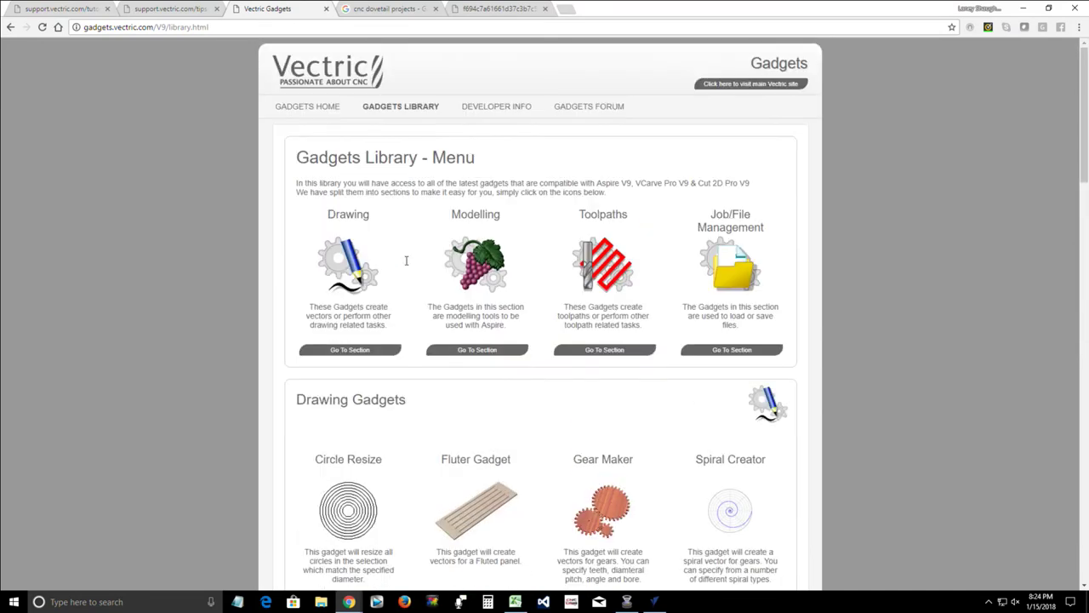
- Back in VCarve Pro, run Gadgets > Keyhole Toolpath and dismiss its circular-vectors warning
click(1024, 9)
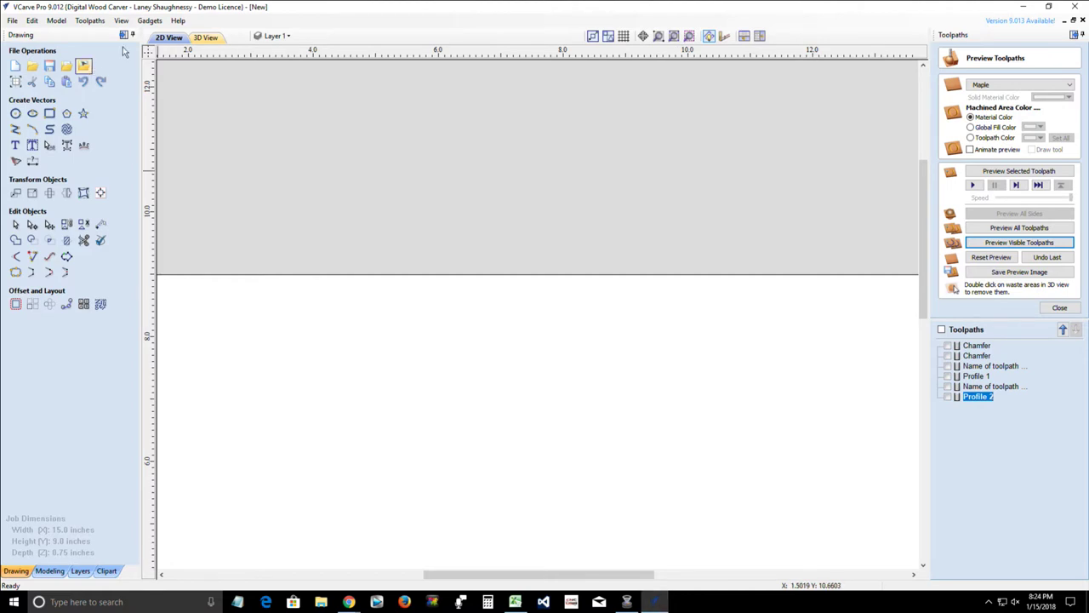
click(146, 20)
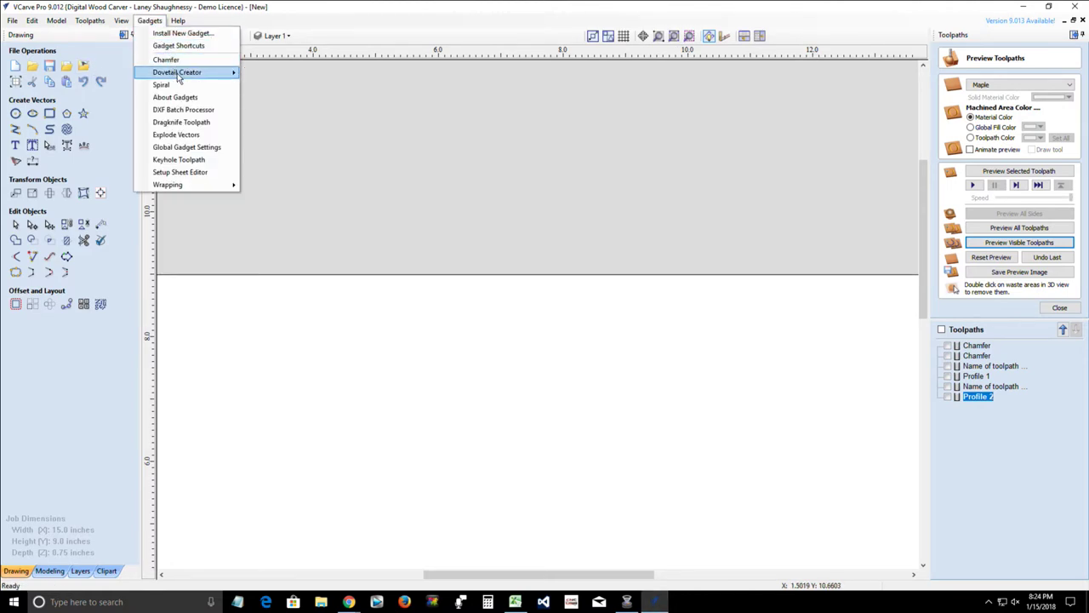
click(189, 159)
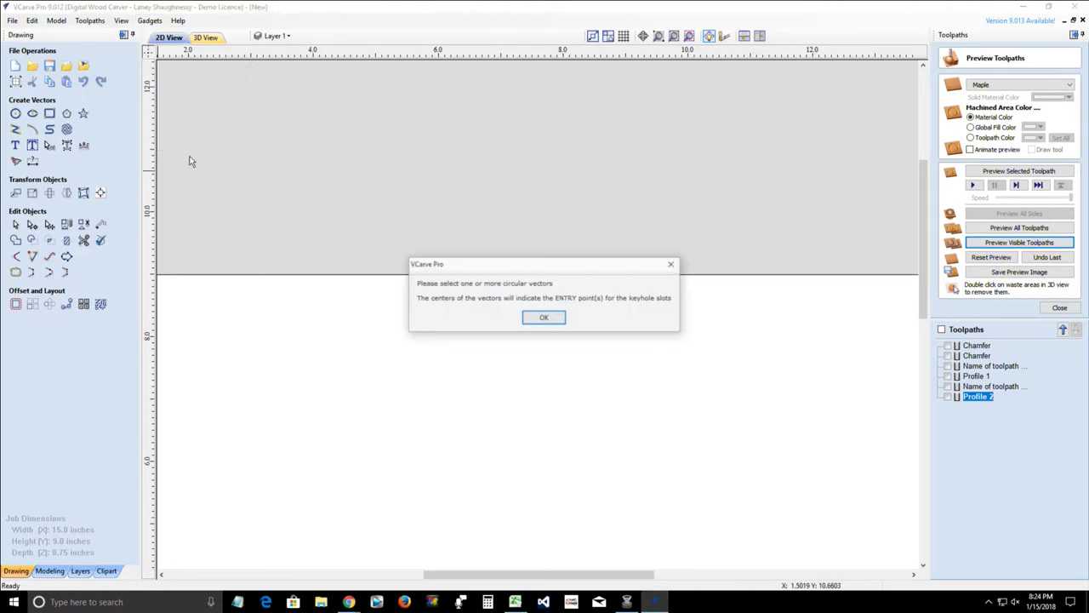
click(545, 320)
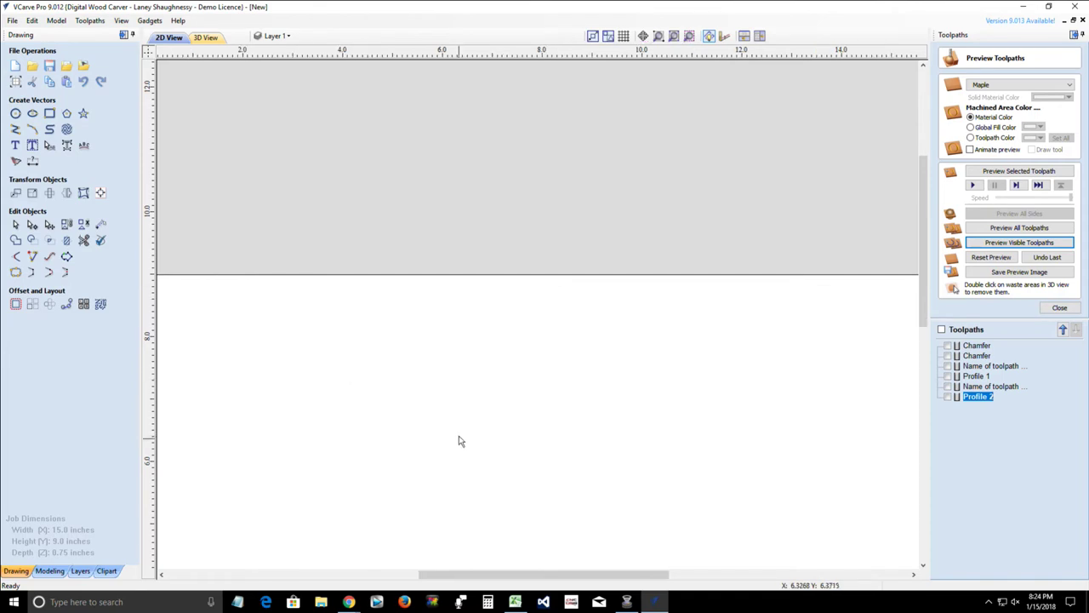
- Draw a 0.25-inch diameter circle centred at X 7.5, Y 7.4591 near the material's top
scroll(459, 440, down, 2)
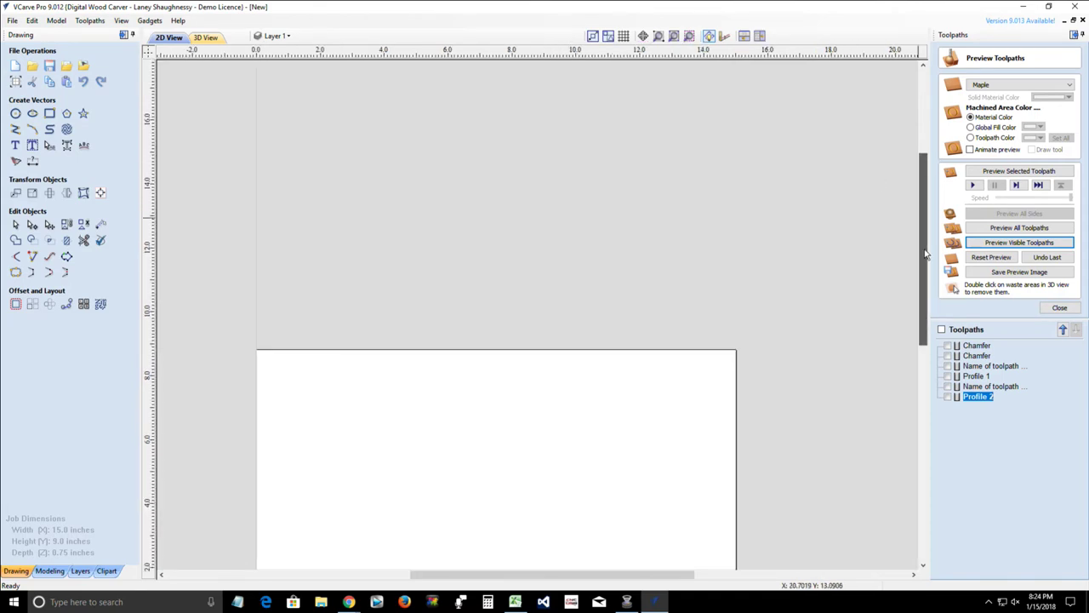
drag(926, 254, 926, 322)
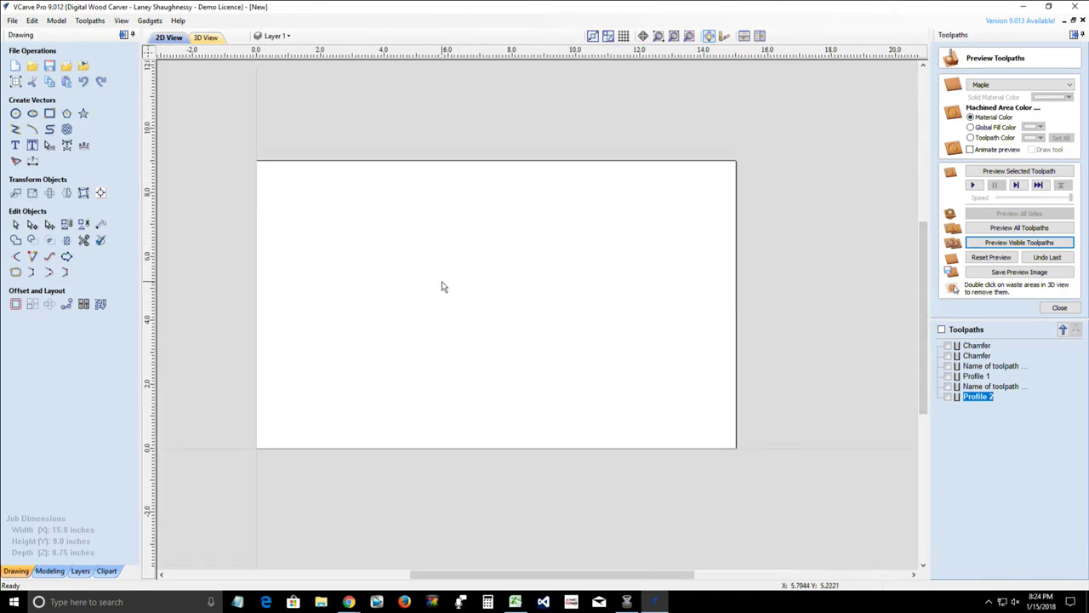
scroll(340, 212, up, 2)
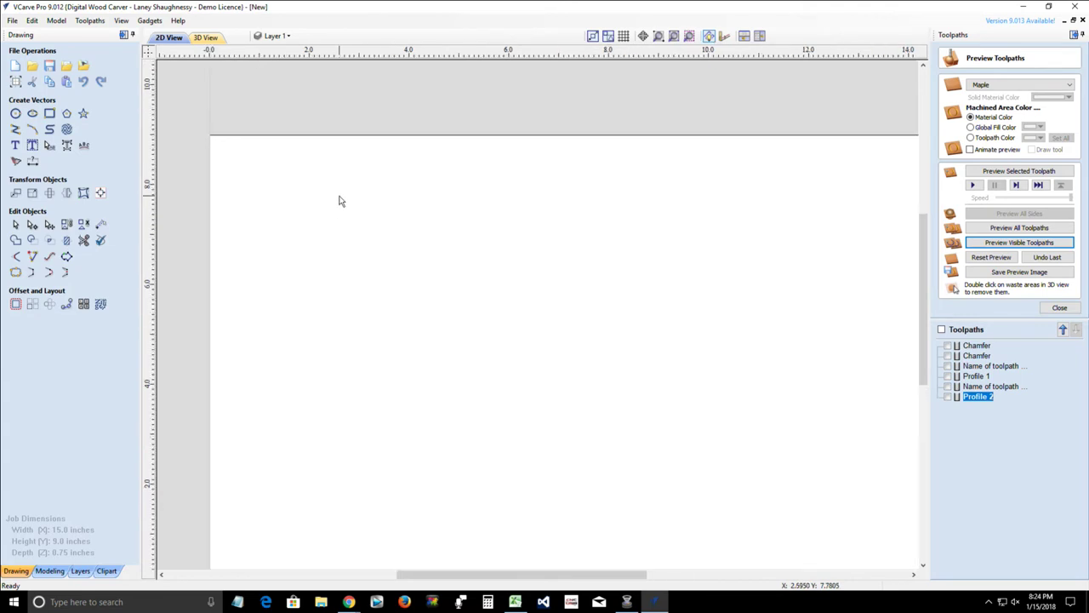
scroll(340, 201, down, 2)
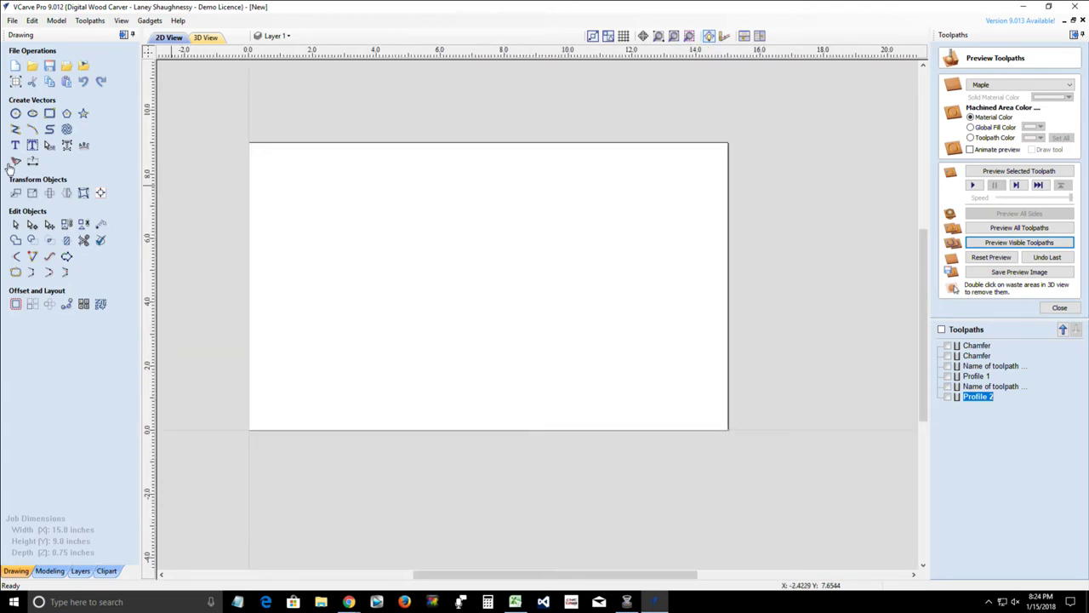
click(15, 113)
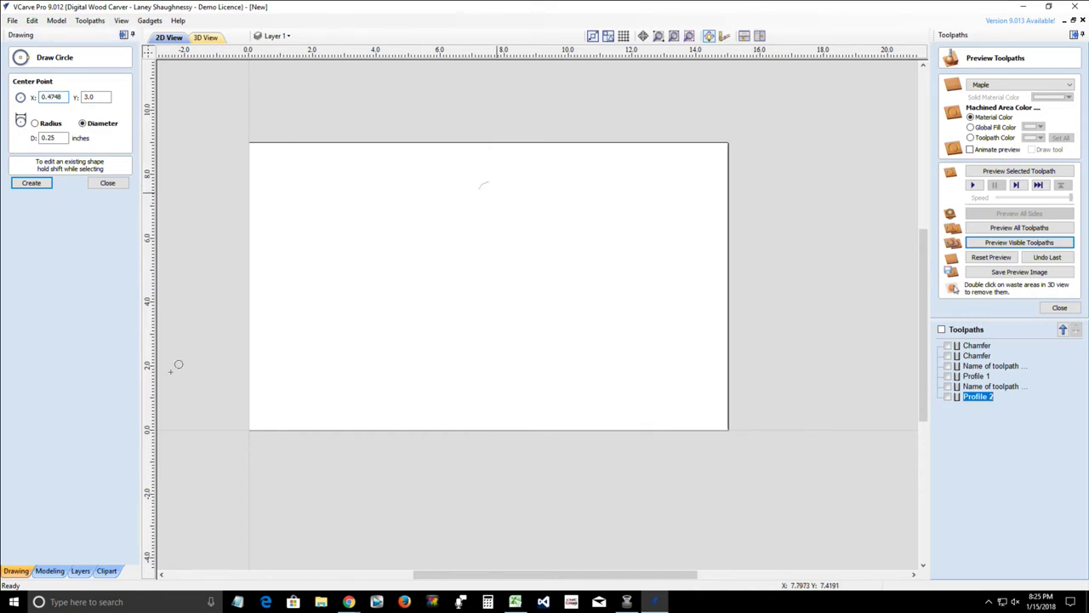
click(47, 138)
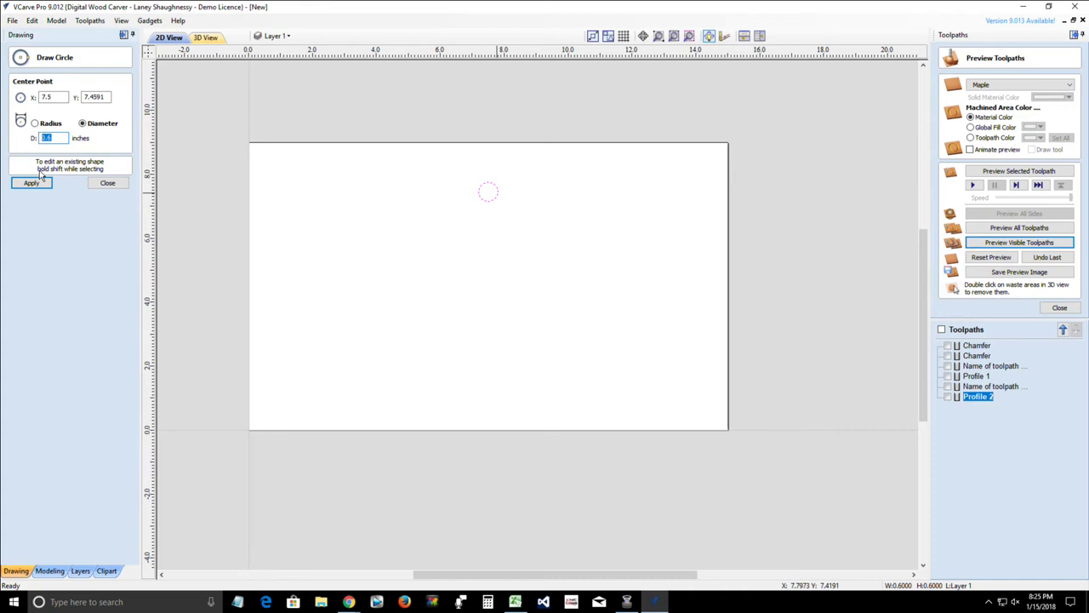
text(.25)
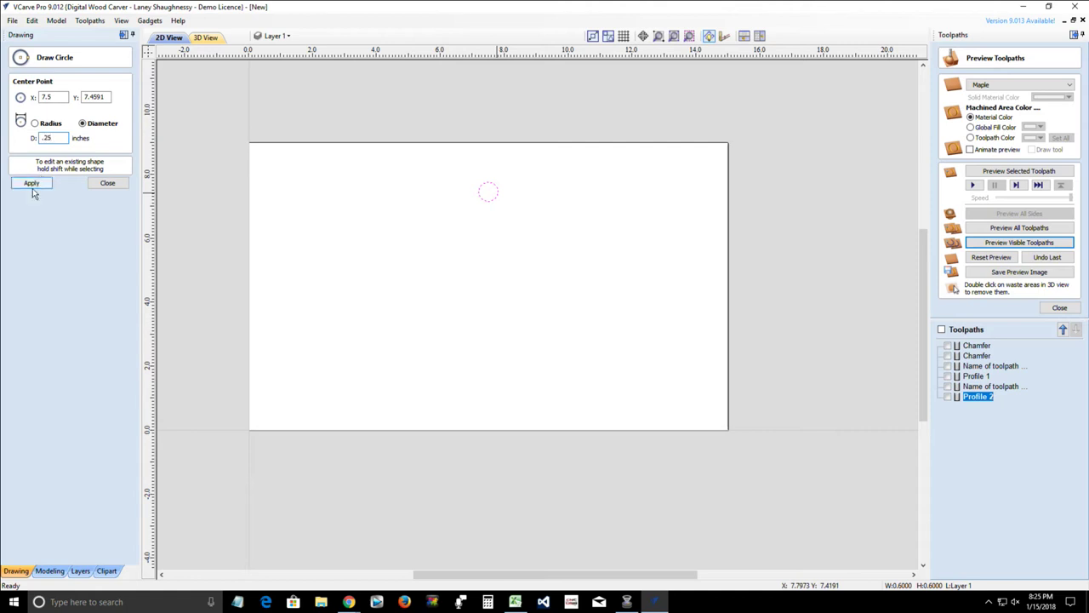
click(31, 183)
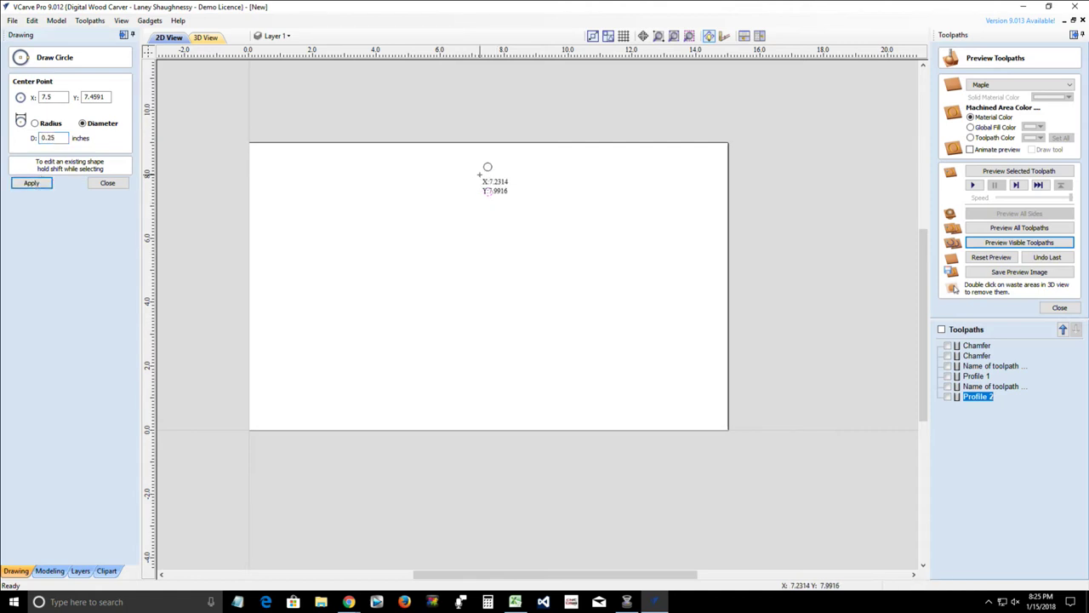
scroll(498, 181, up, 3)
scroll(501, 192, up, 5)
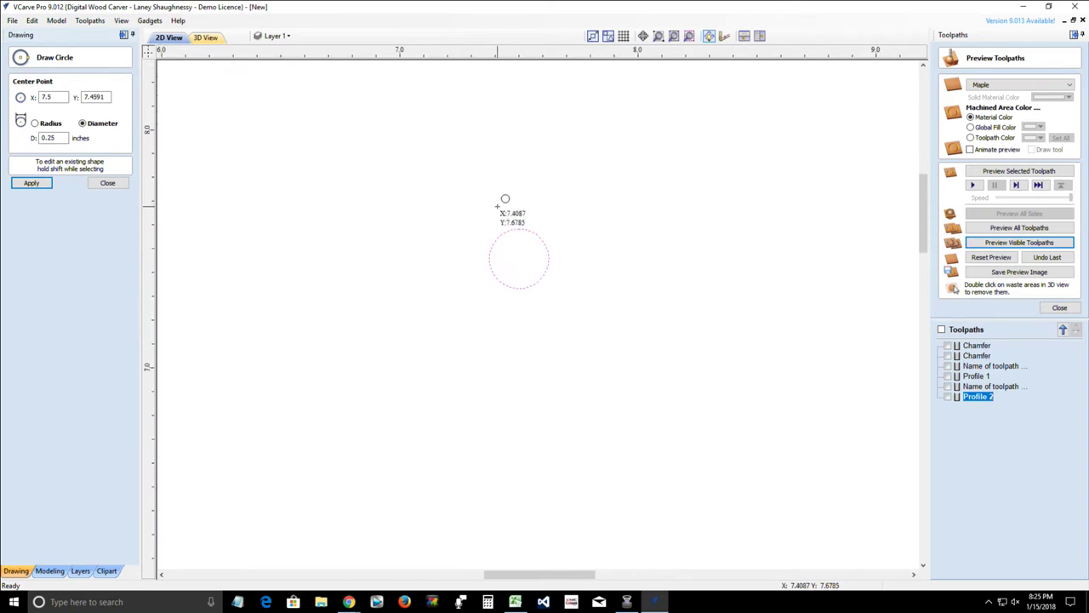
click(100, 182)
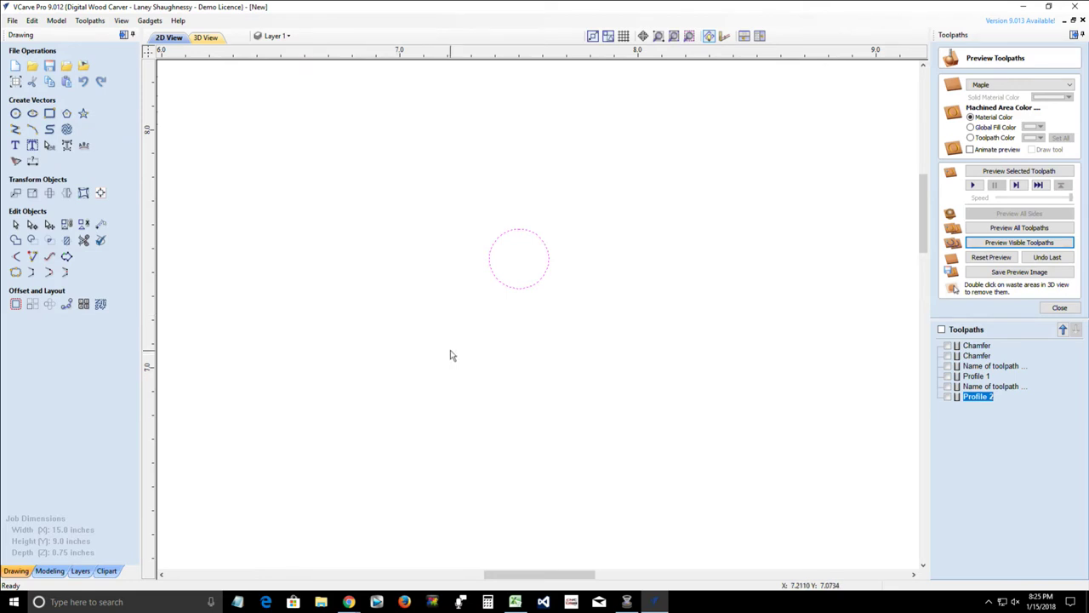
scroll(481, 273, down, 2)
scroll(480, 273, down, 1)
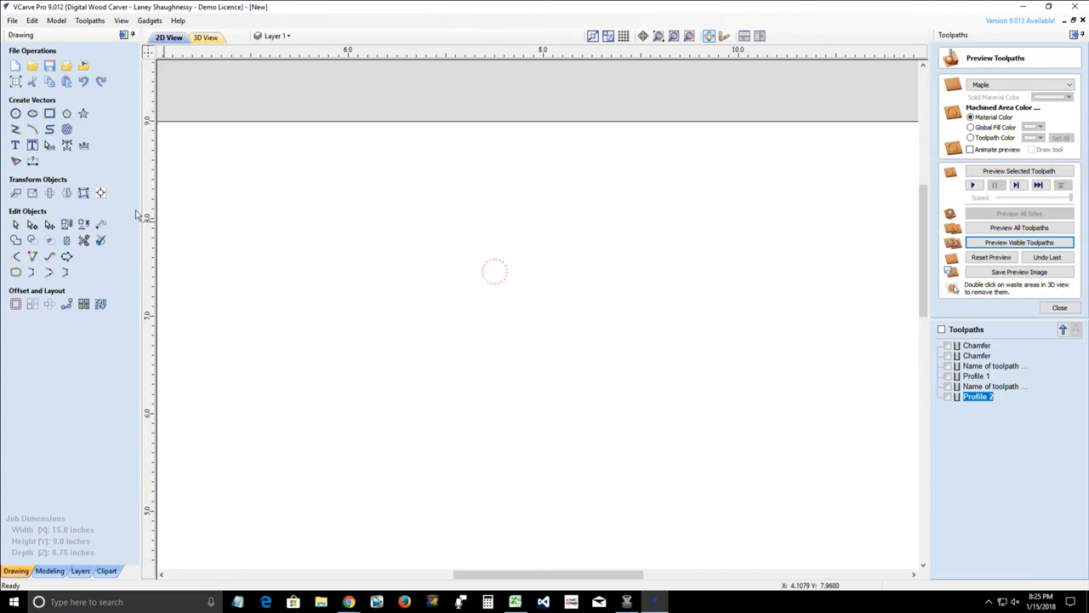
- Draw a vertical line running about one inch straight up from the circle's centre
click(15, 131)
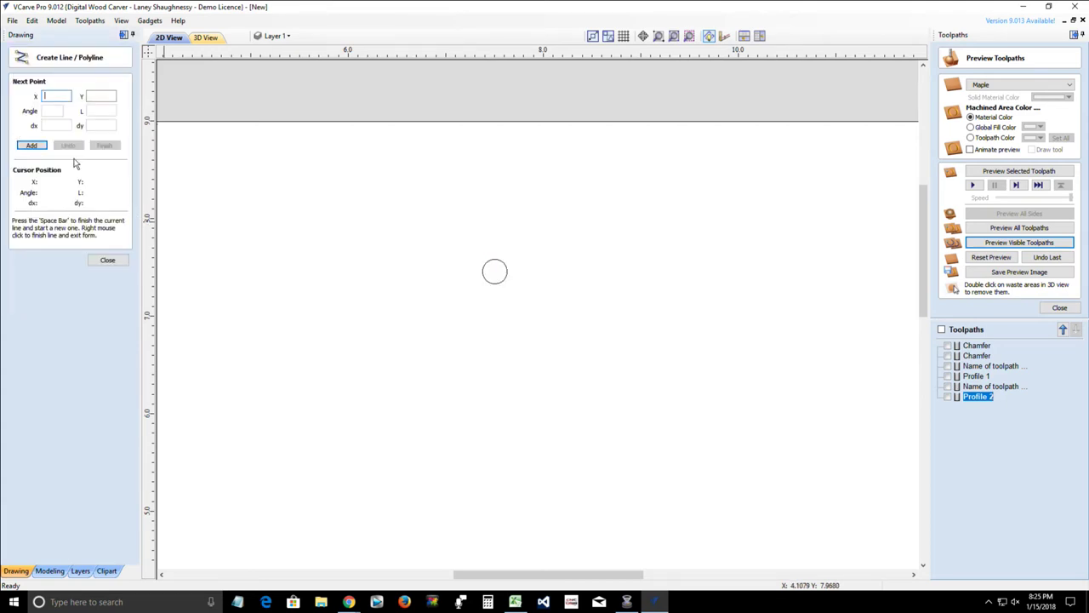
click(495, 271)
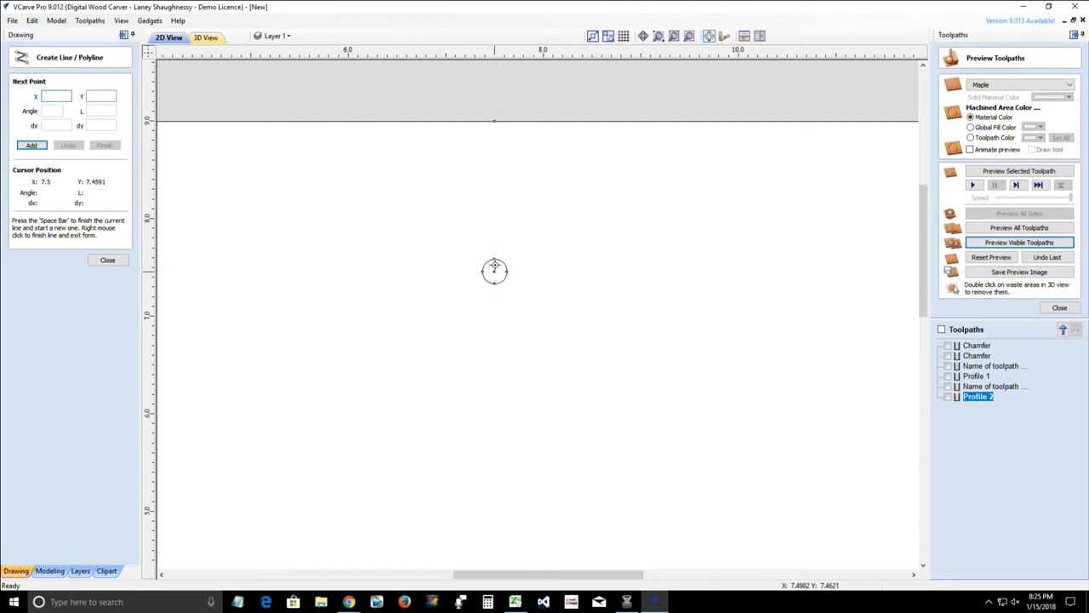
click(497, 174)
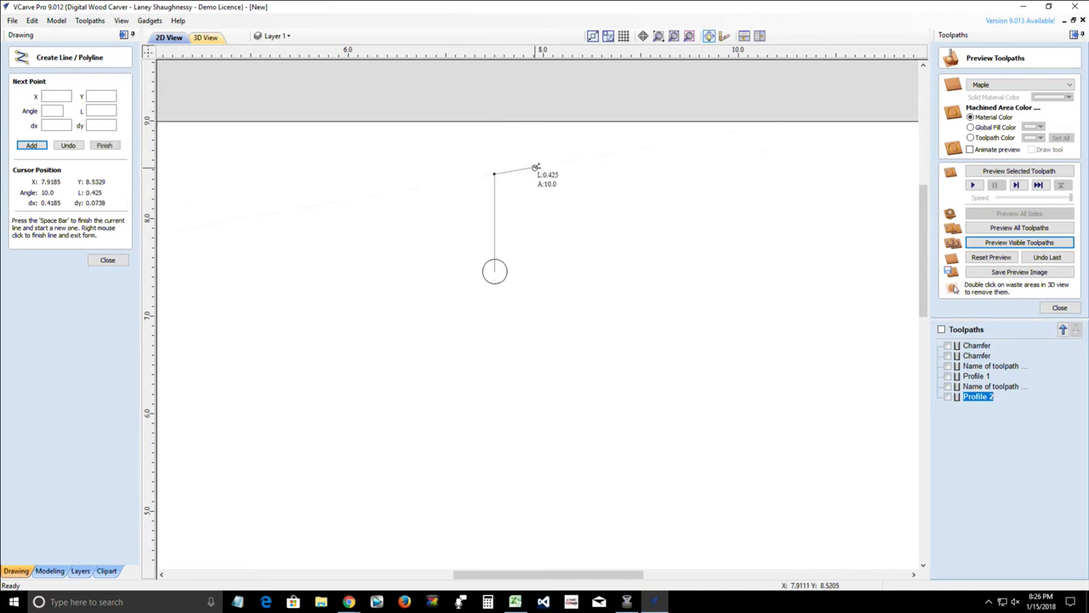
key(space)
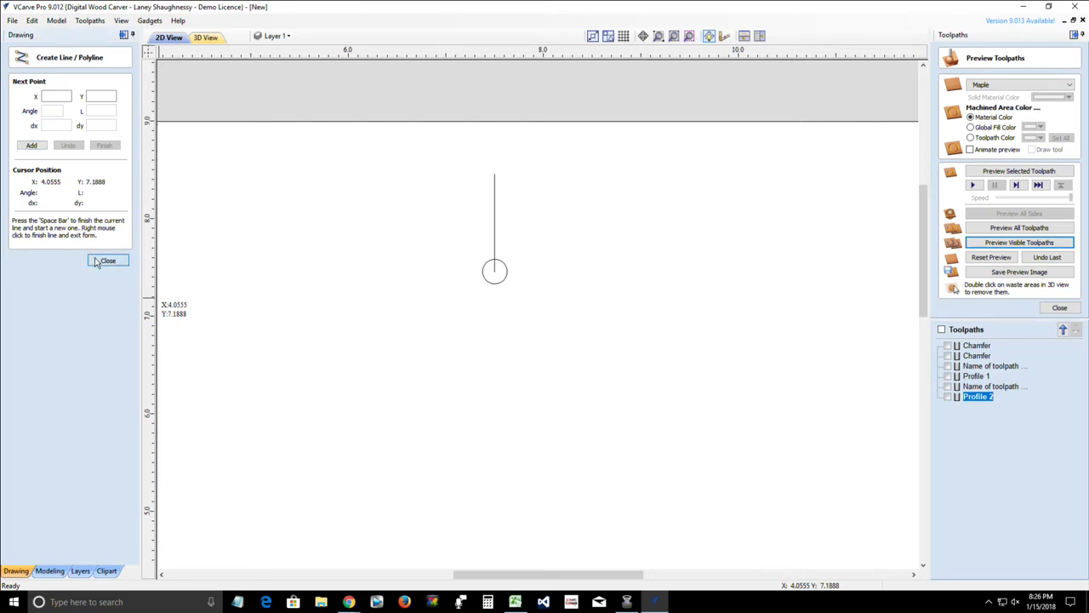
click(106, 260)
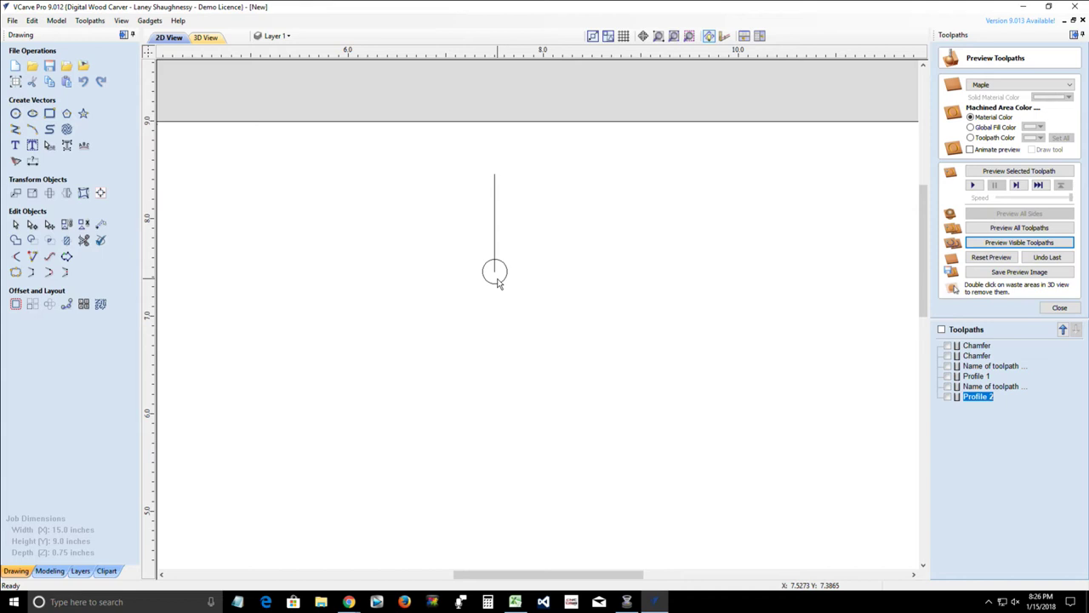
- Delete the vertical line and select the circle as the keyhole entry point
click(496, 225)
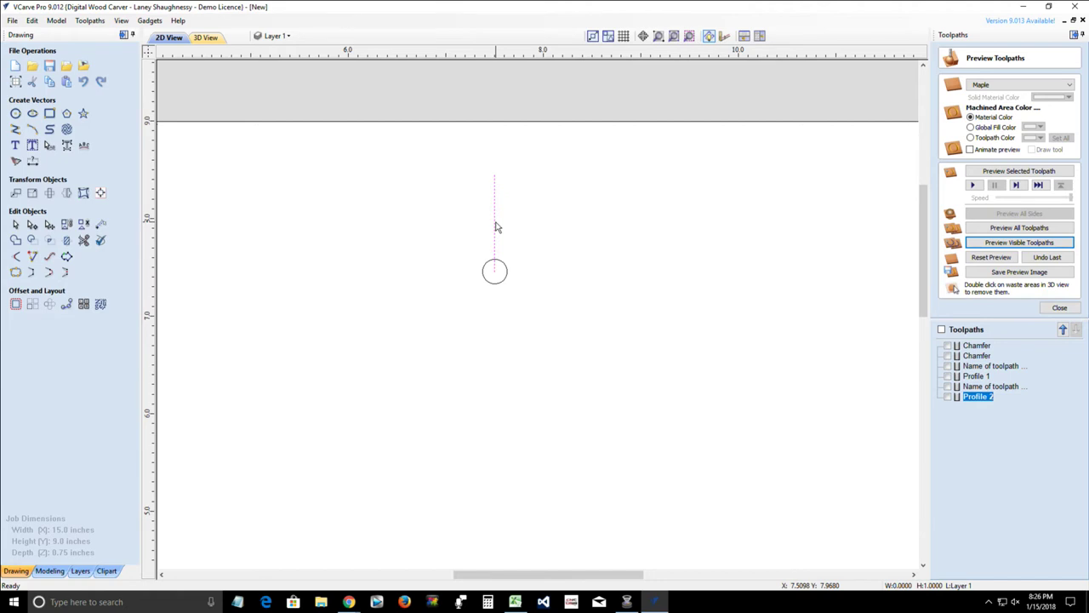
key(Delete)
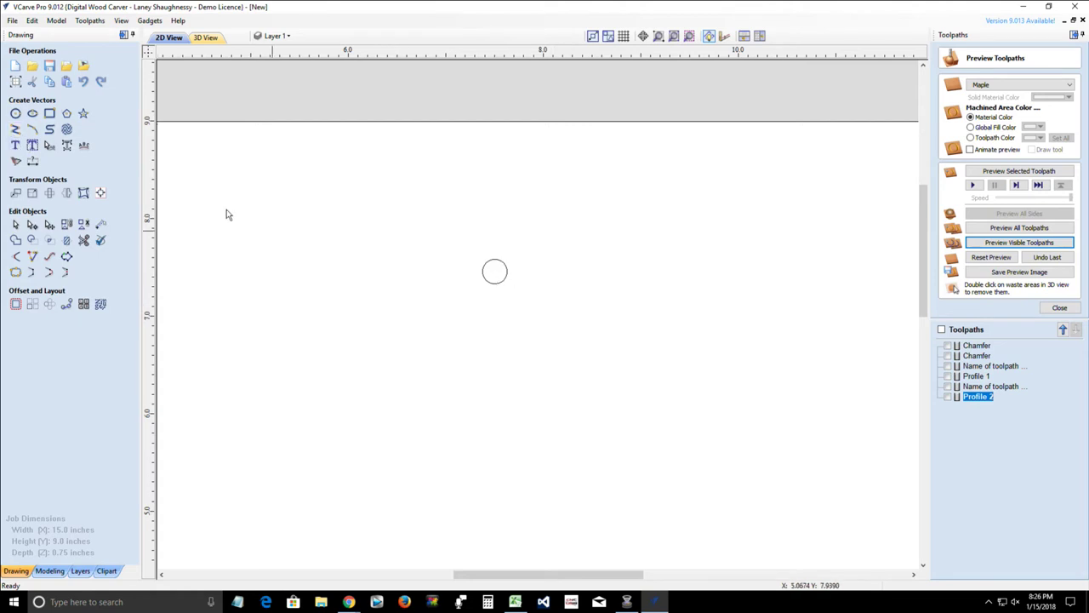
click(501, 265)
- Open the Keyhole Toolpath Creator for the circle, set Vertical – Bottom to Top, and move it aside
click(144, 26)
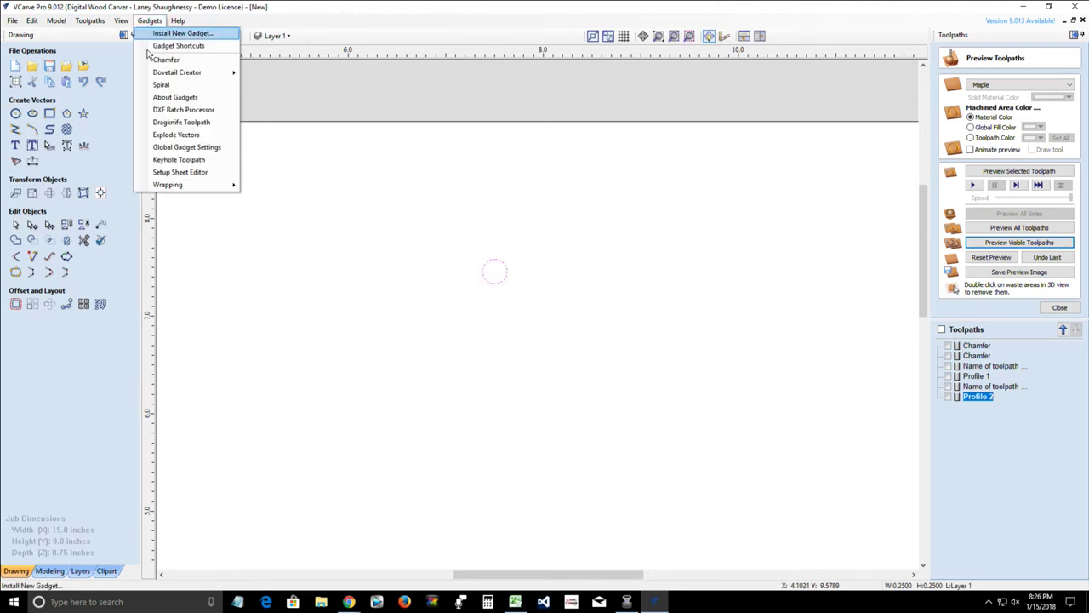
click(178, 163)
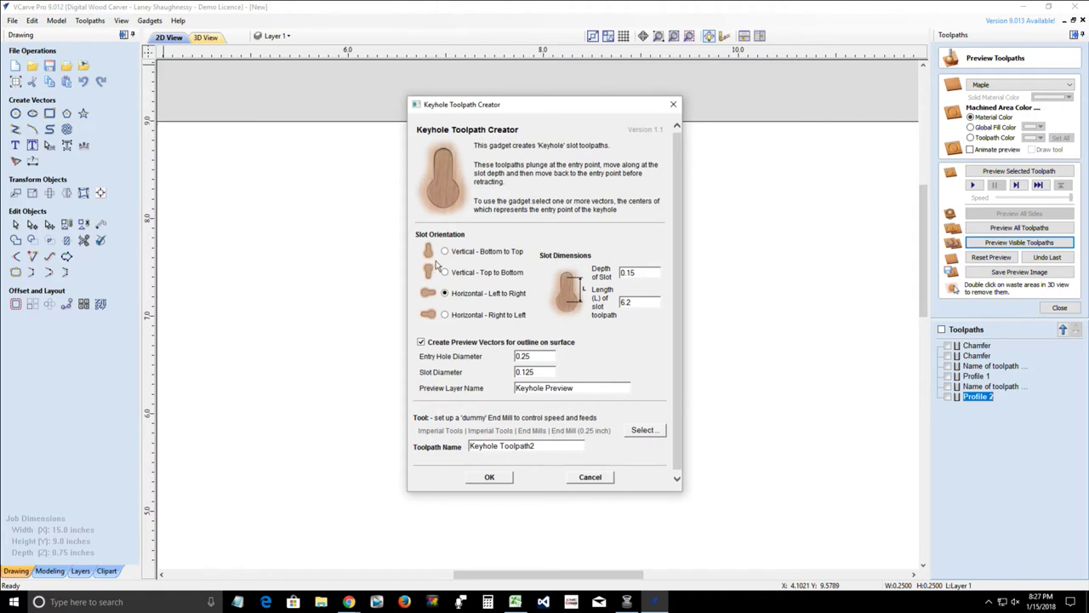
drag(549, 100, 556, 130)
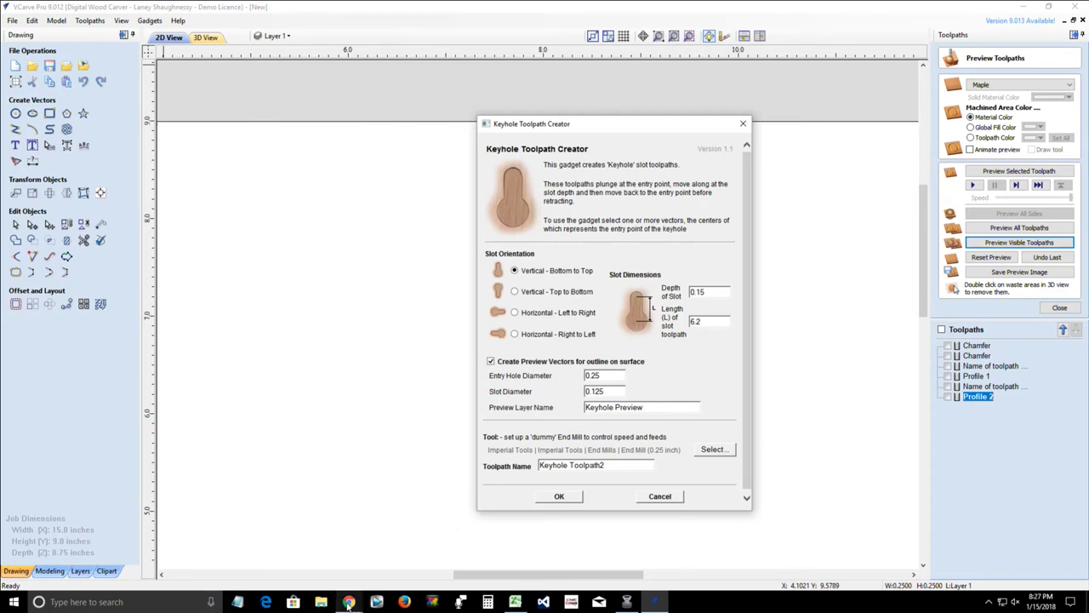
mouse_move(348, 605)
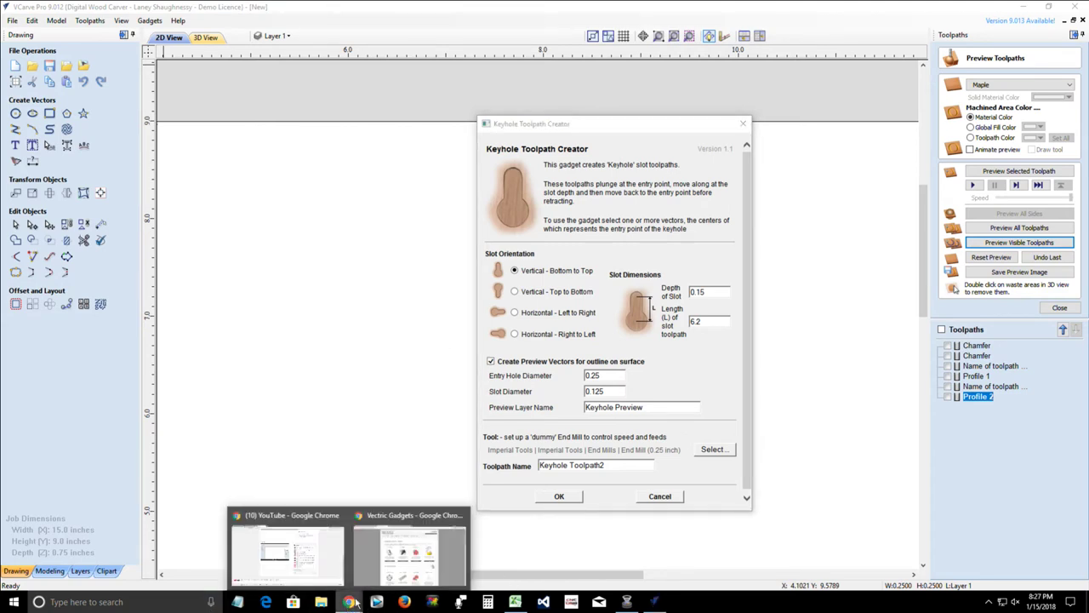
- Close the dovetailed box image tab in Chrome
click(390, 517)
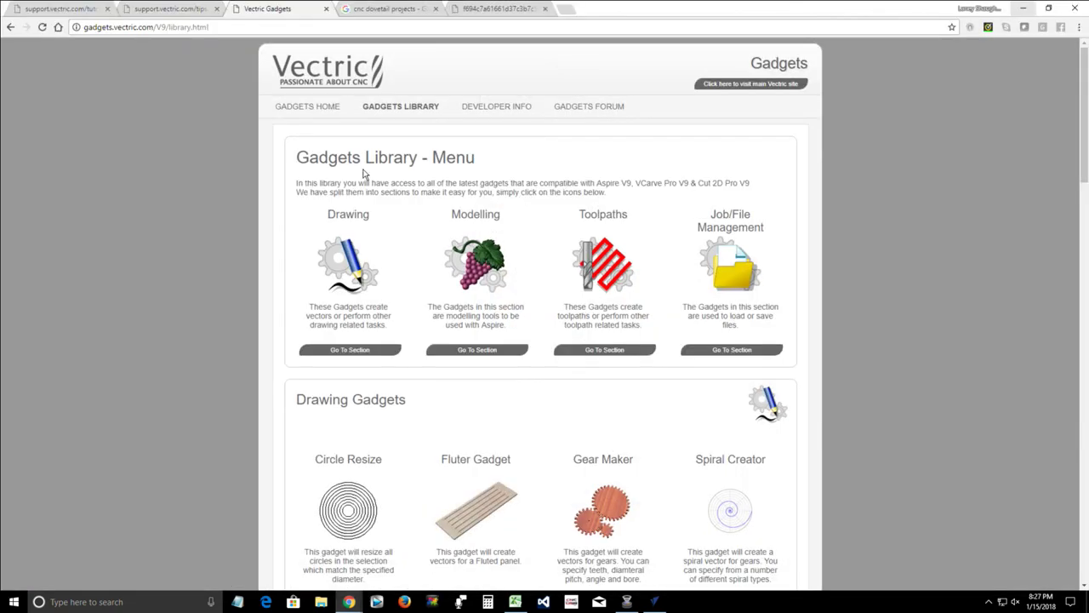
click(511, 10)
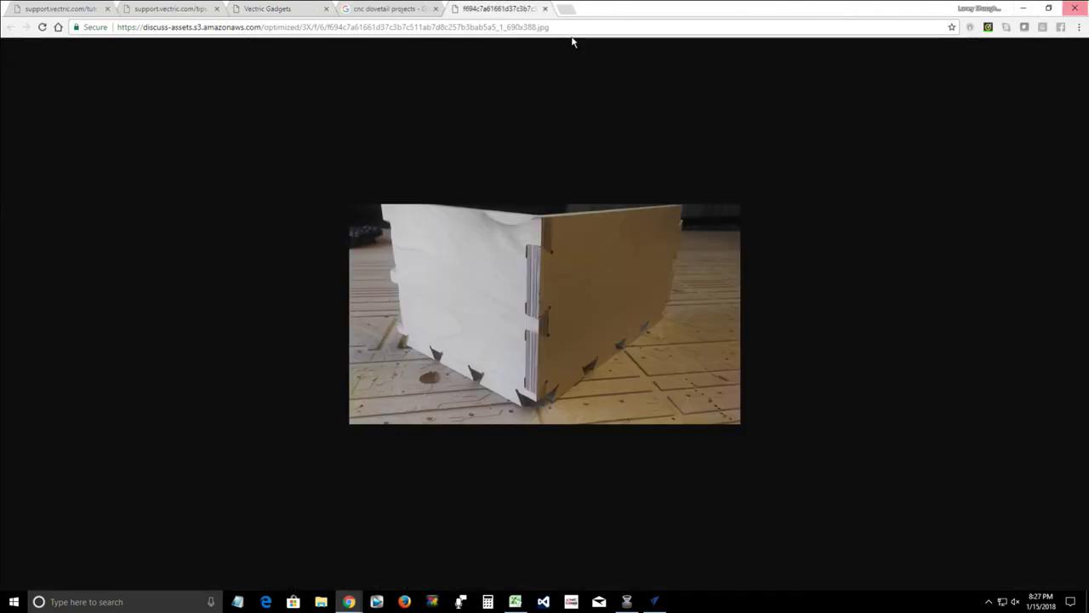
click(545, 8)
scroll(237, 300, up, 2)
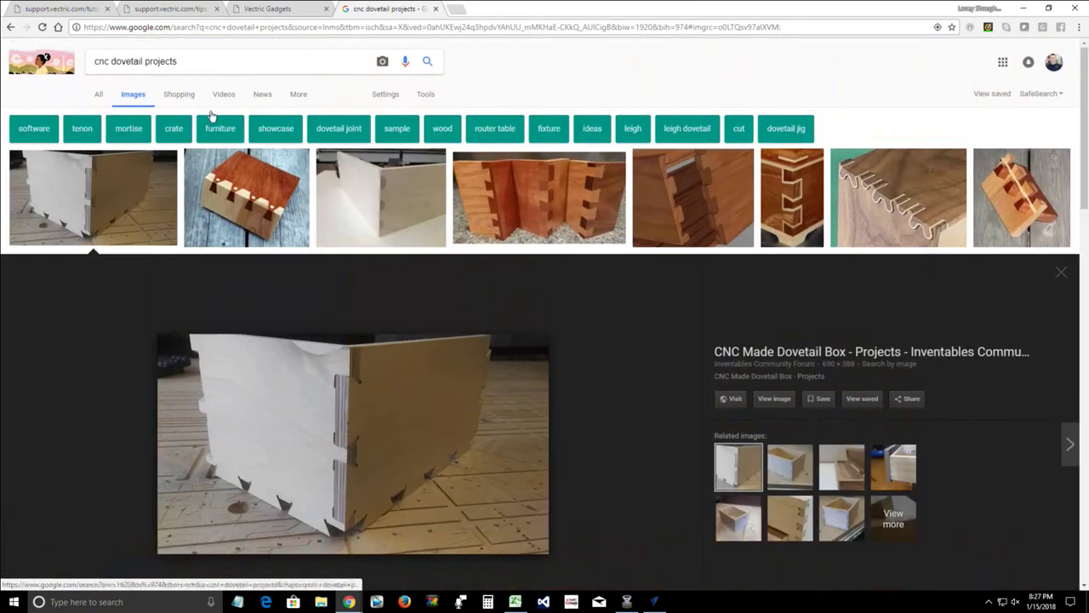
- Search Google Images for 'Keyhole bit' and close the sponsored ad tab that opened
drag(179, 62, 7, 63)
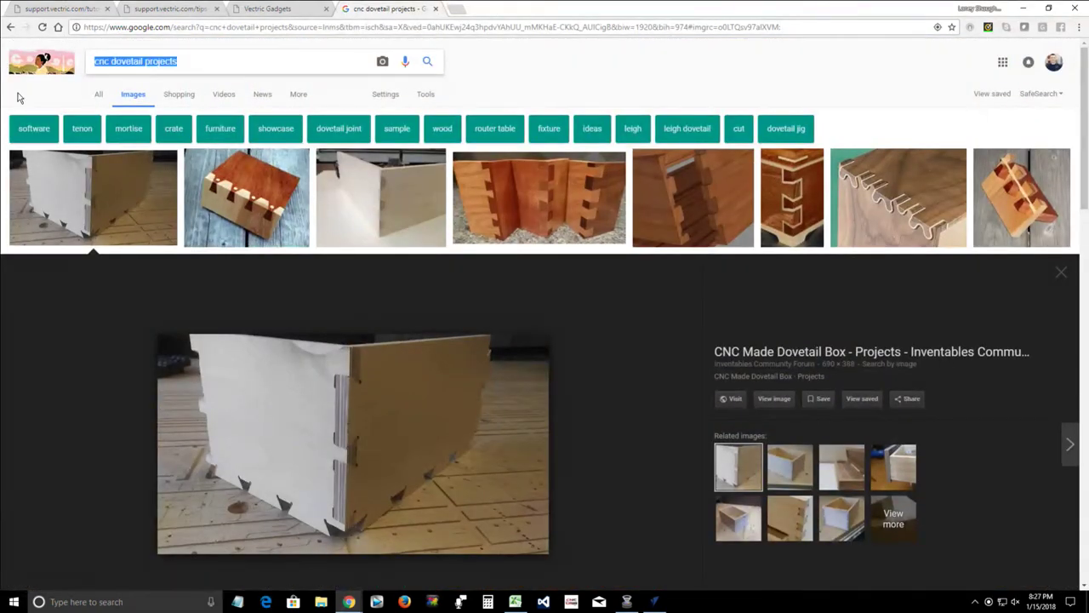
text(Keyh)
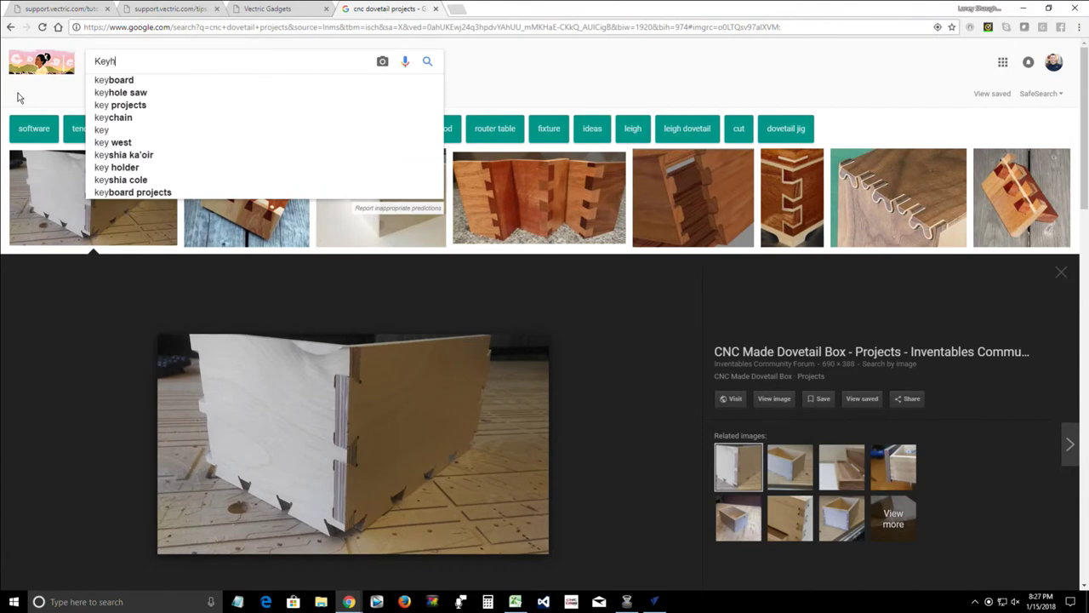
text(ole bi)
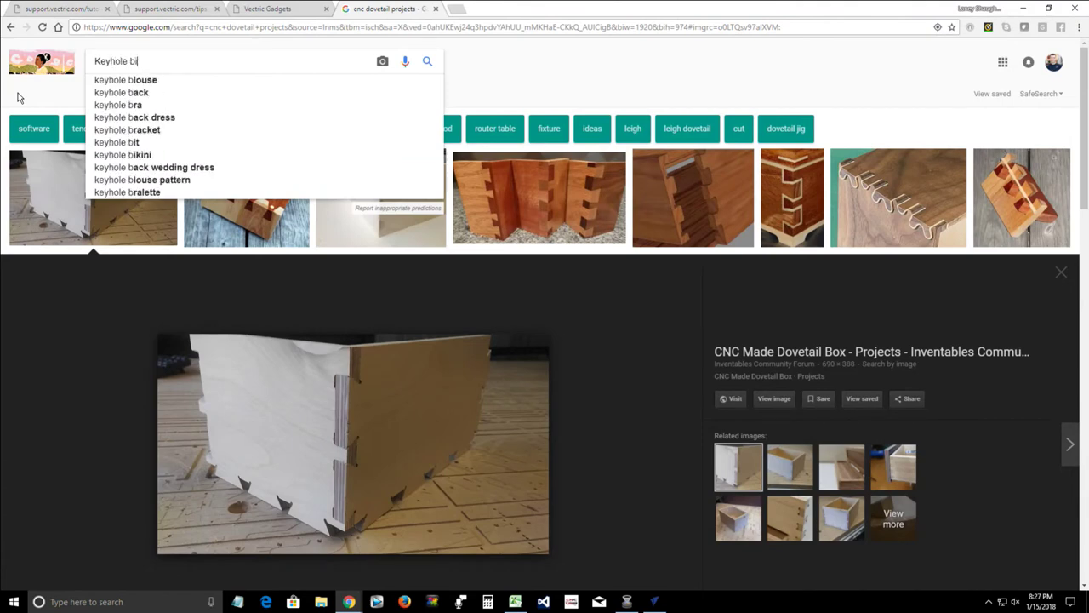
text(t)
key(Return)
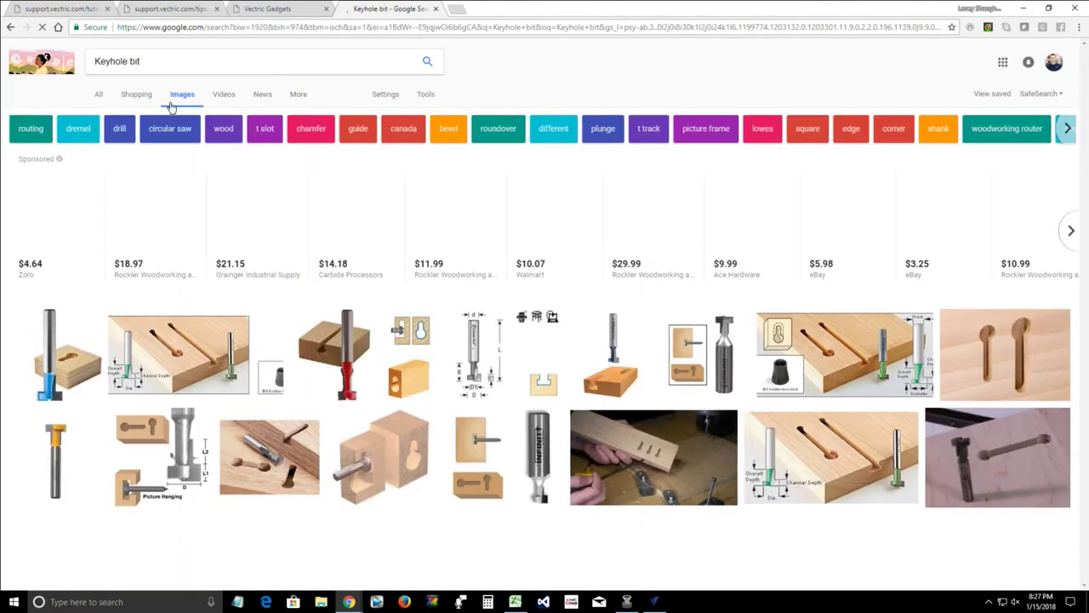
click(254, 231)
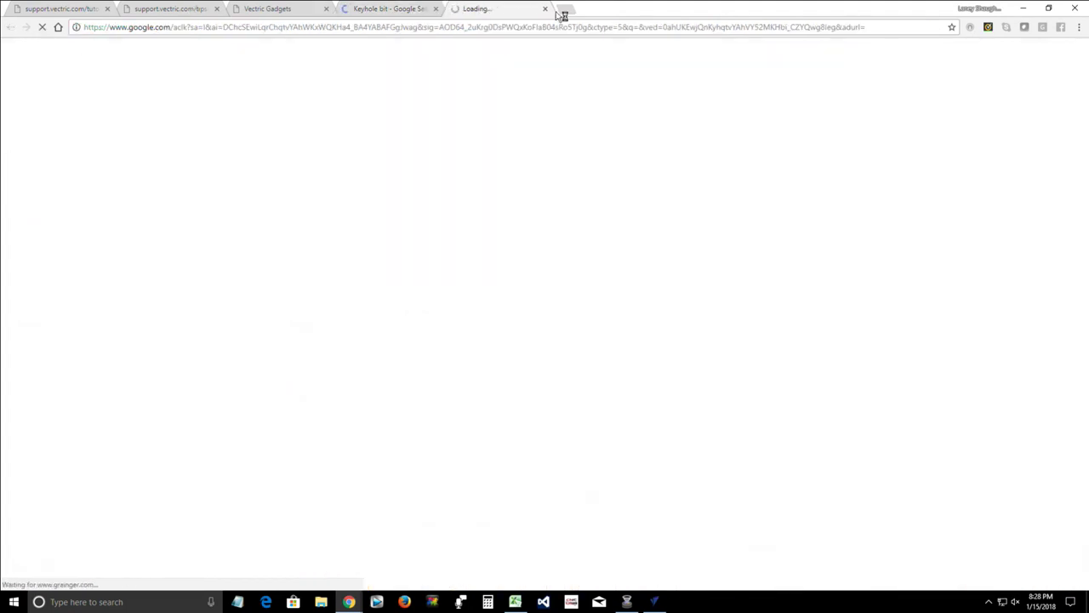
click(546, 9)
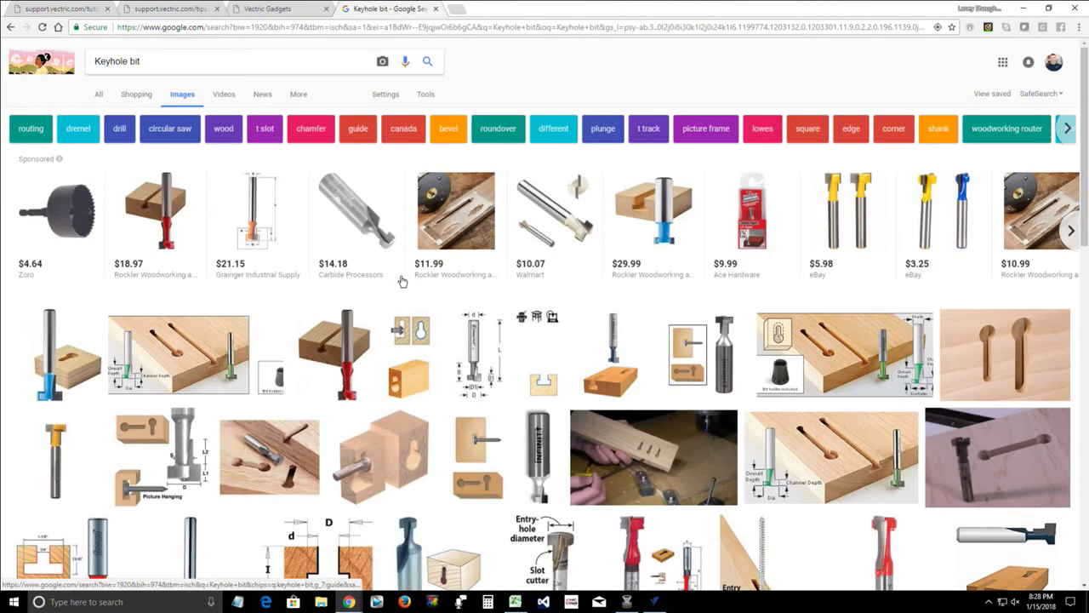
- Browse Freud, Lee Valley and other keyhole bit previews, ending on the Toolstoday keyhole bit diagram
click(479, 353)
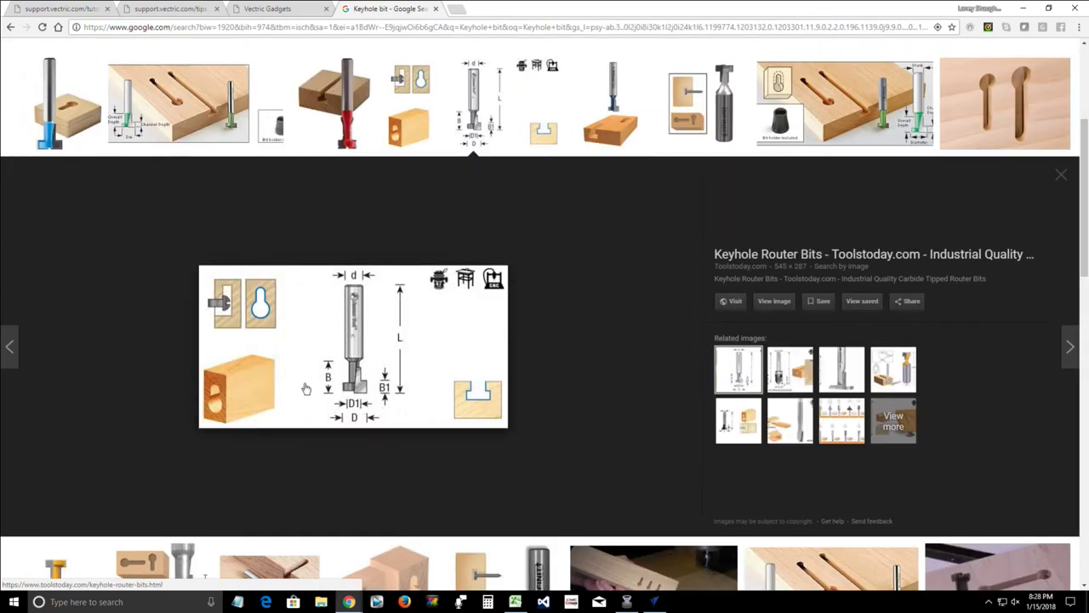
click(353, 102)
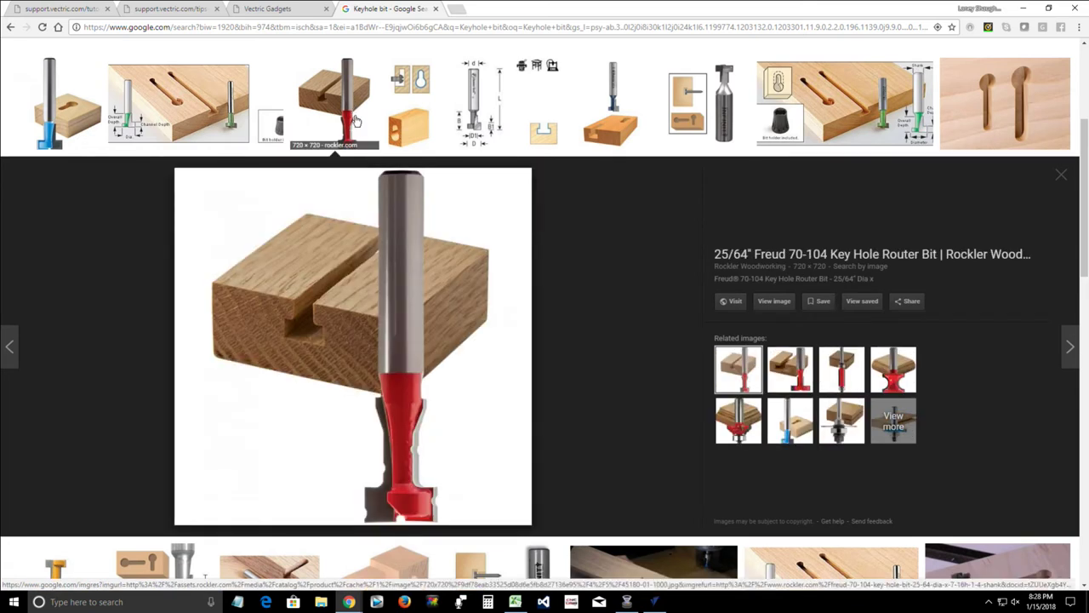
click(127, 119)
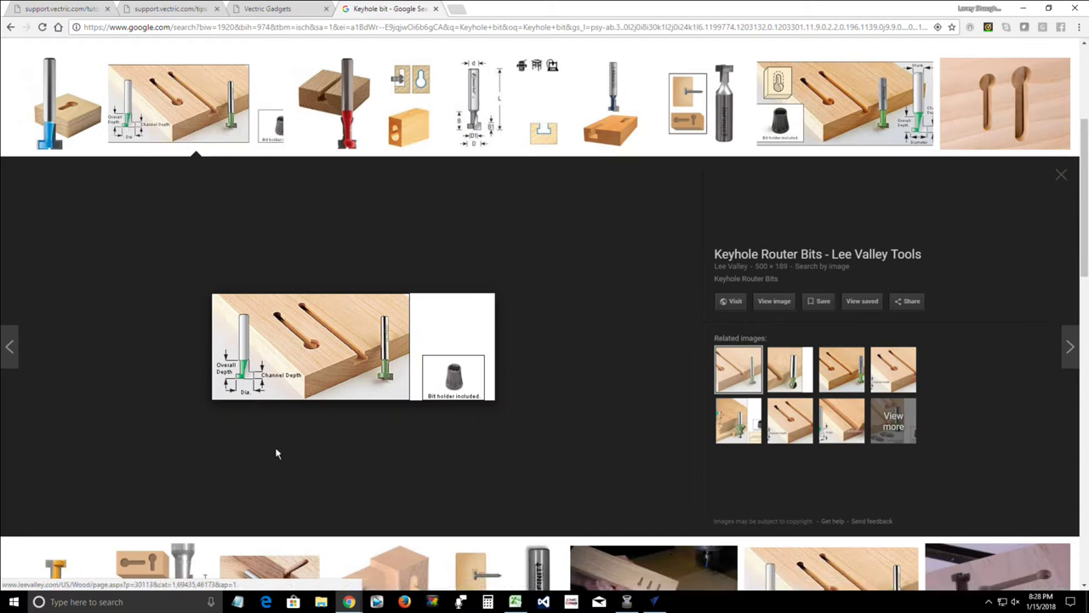
scroll(236, 396, up, 1)
scroll(235, 397, down, 4)
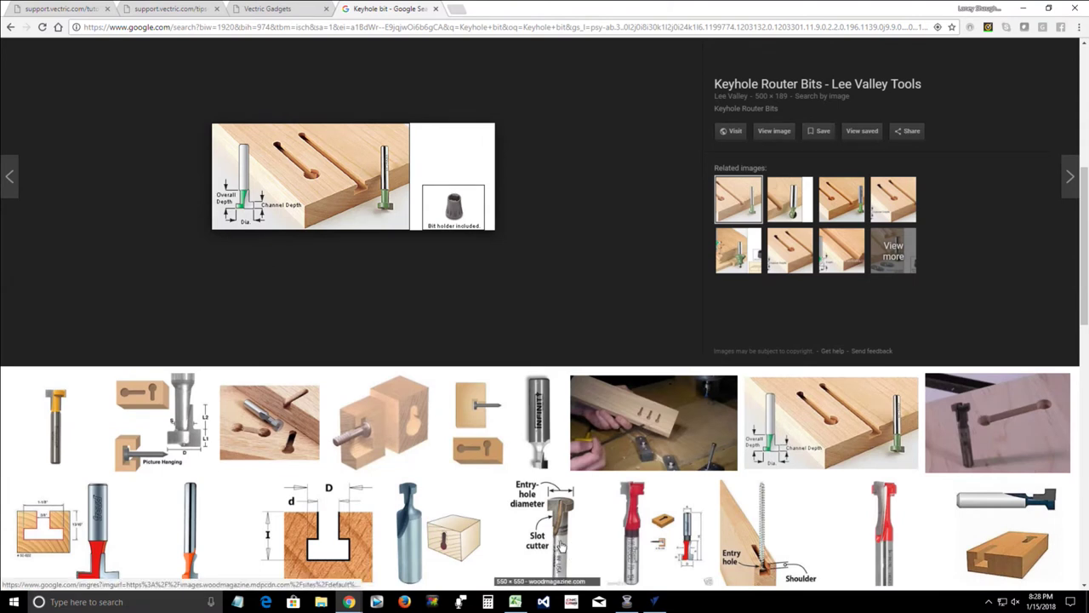
click(685, 555)
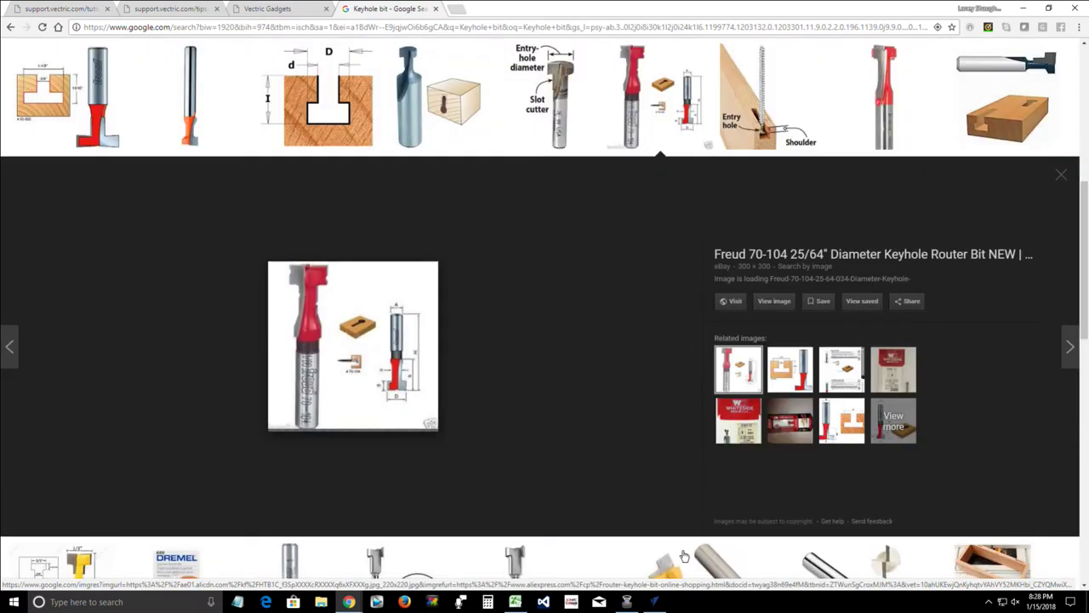
click(788, 304)
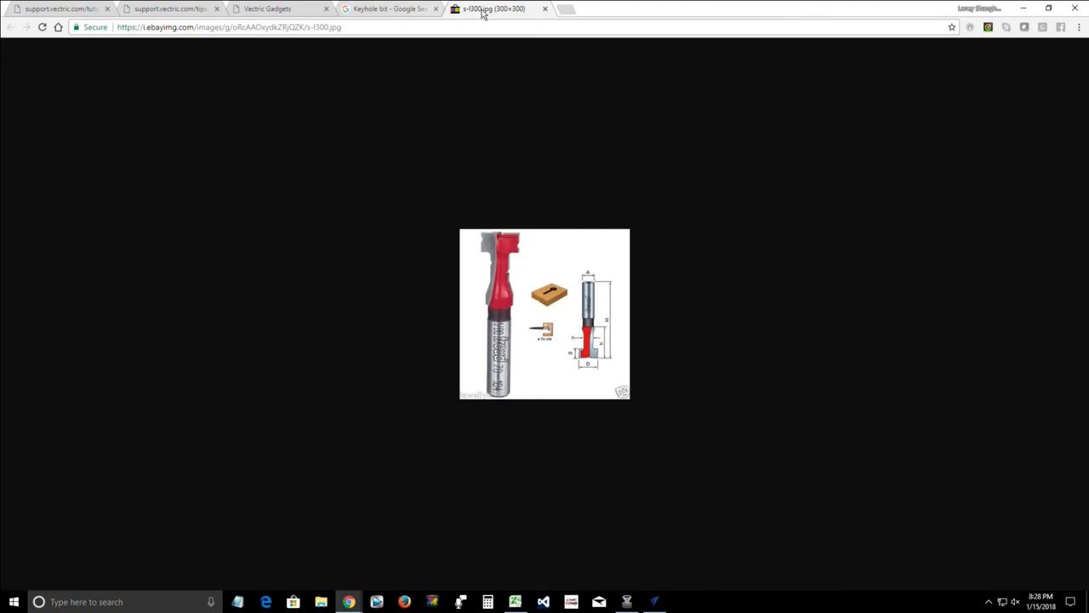
click(544, 9)
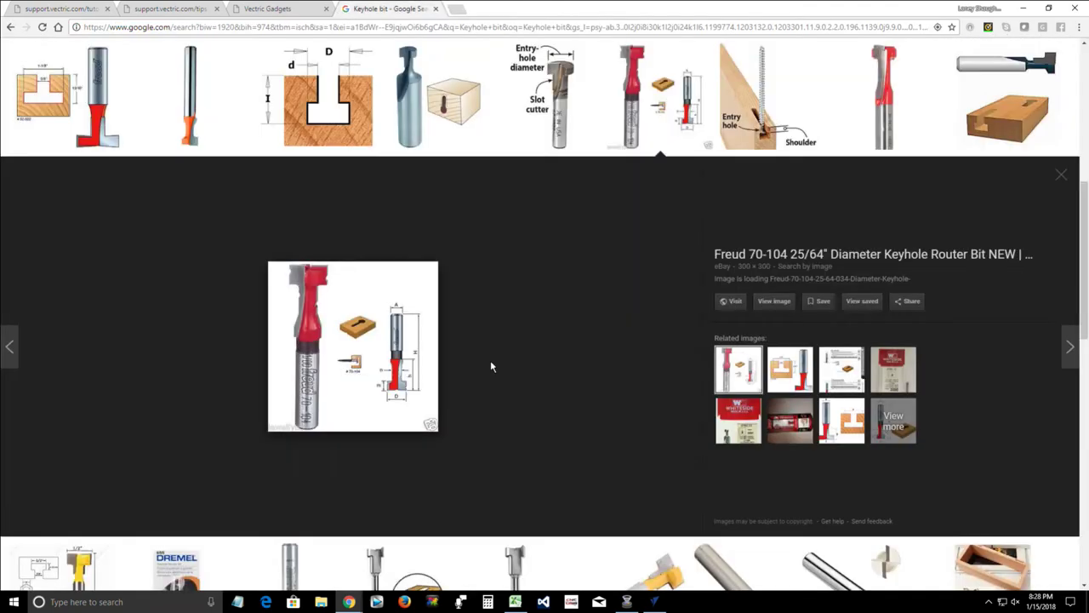
click(103, 132)
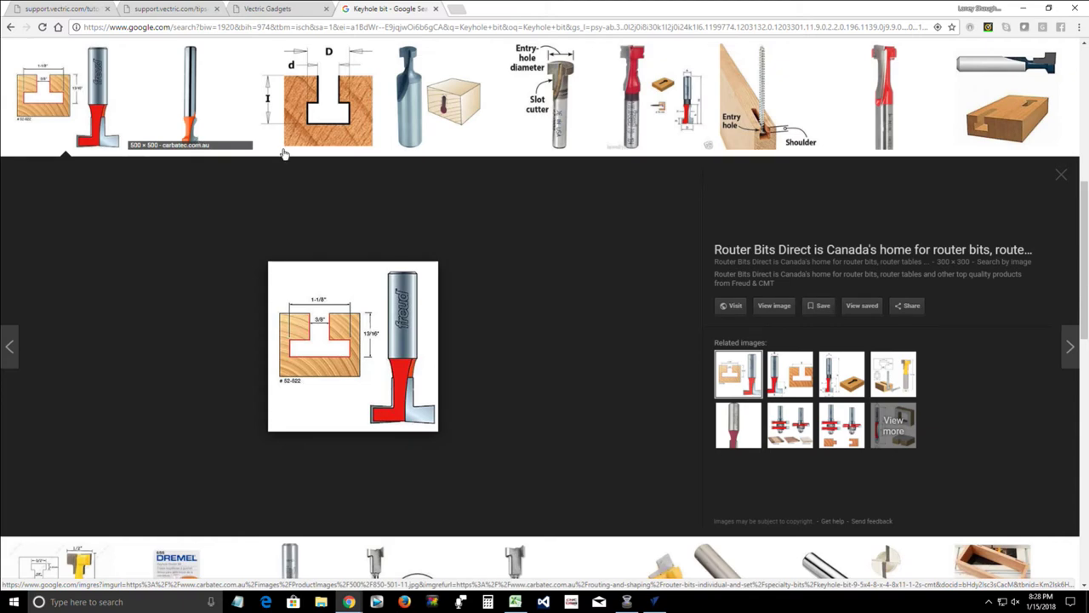
scroll(455, 212, up, 6)
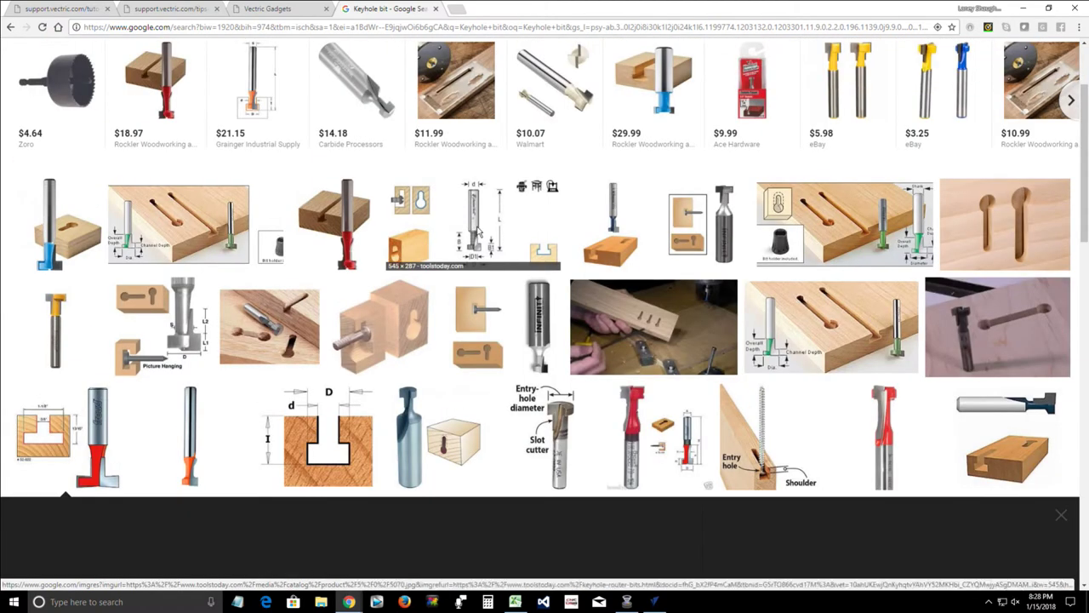
click(478, 231)
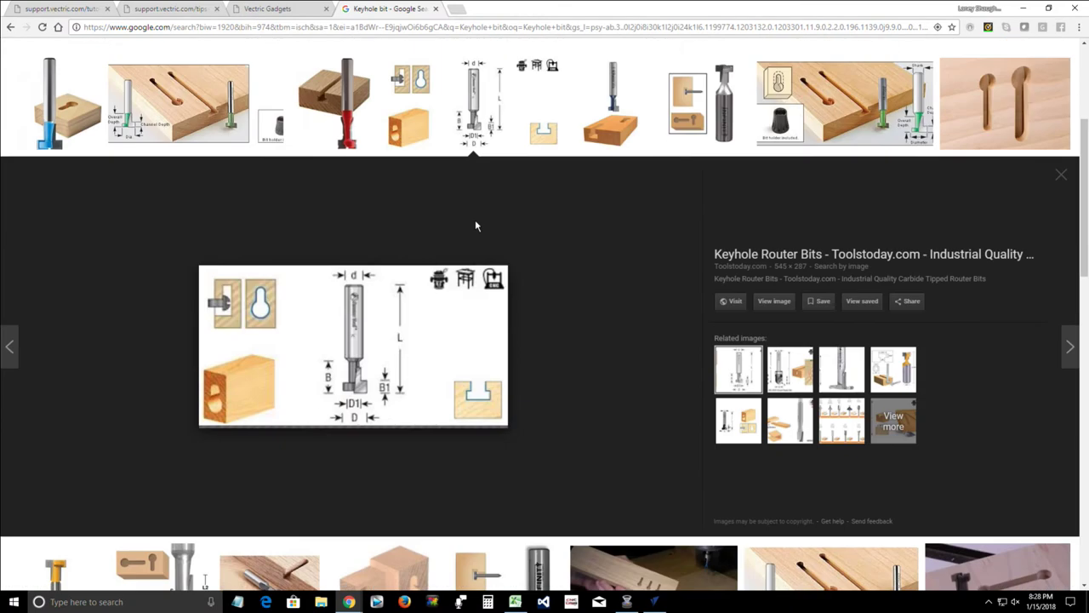
- Open the full-size Toolstoday diagram 5070.jpg in a new tab, then return to VCarve Pro
click(775, 303)
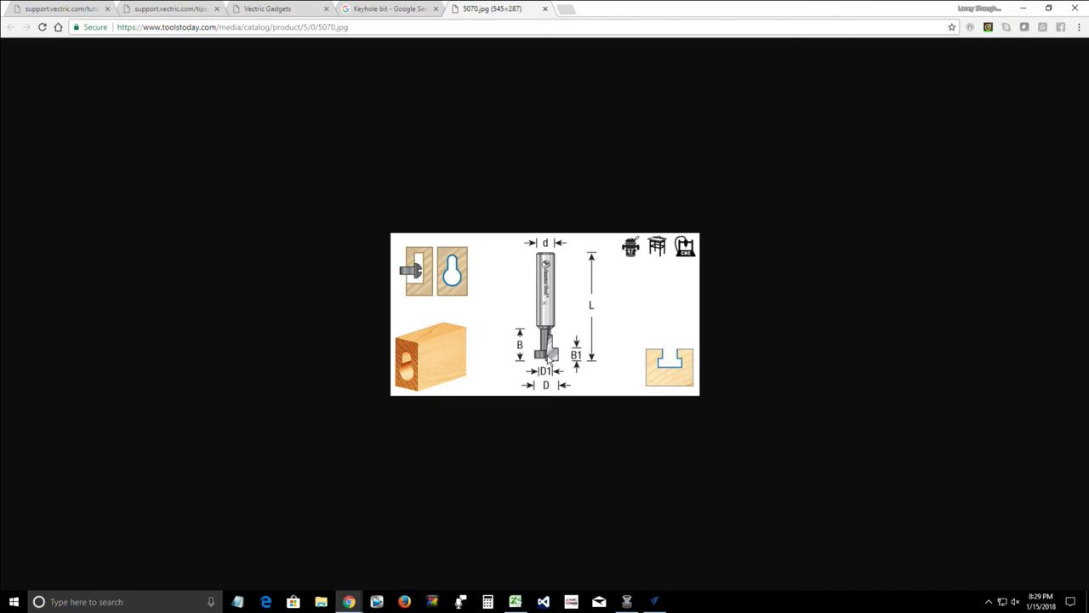
click(654, 602)
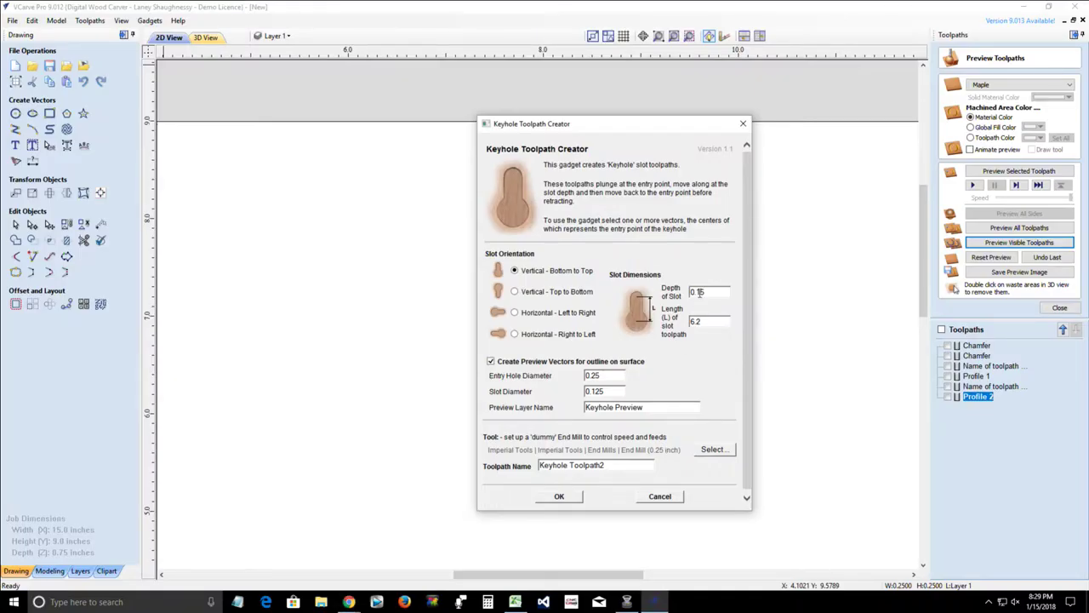
- Set the keyhole Depth of Slot to 0.25 and the slot Length to 1
drag(698, 292, 727, 302)
text(25)
drag(695, 322, 674, 331)
text(1)
- After checking the Toolstoday diagram, clear the Entry Hole Diameter field for the .375 value
double_click(600, 376)
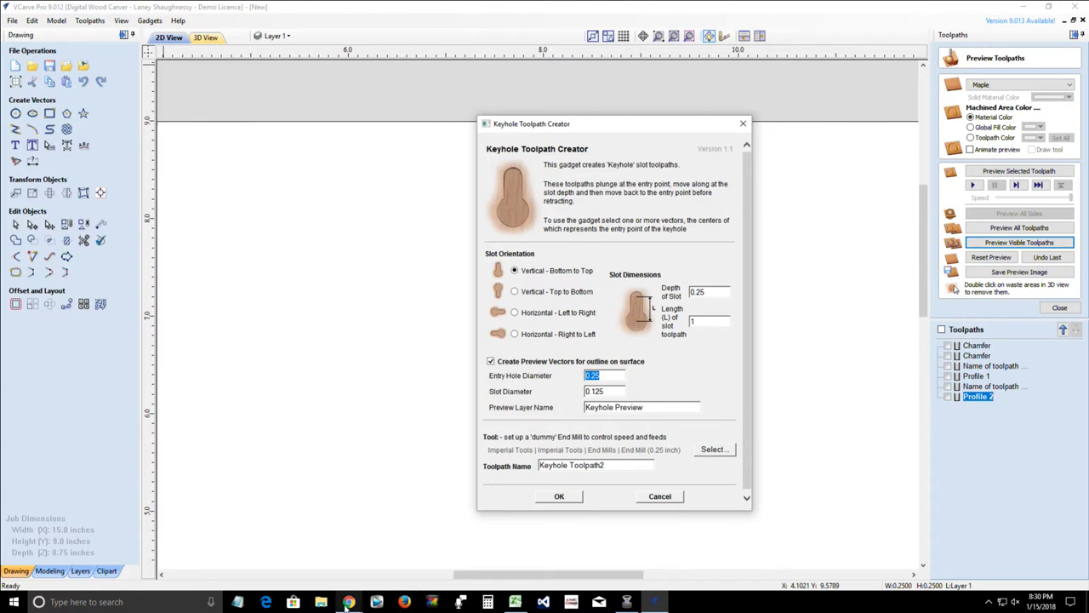
mouse_move(350, 600)
click(406, 572)
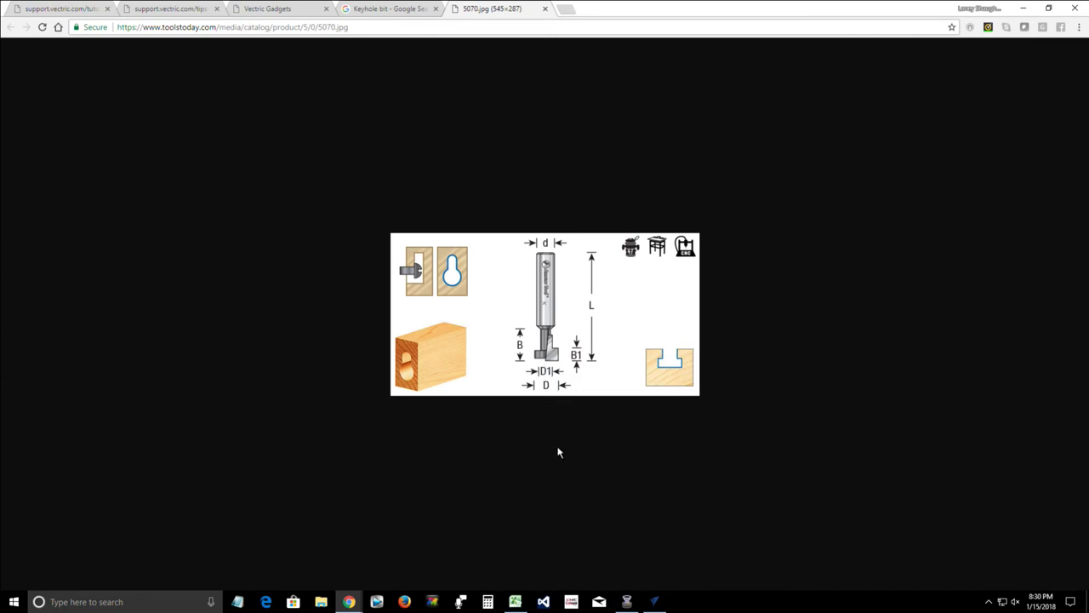
click(654, 602)
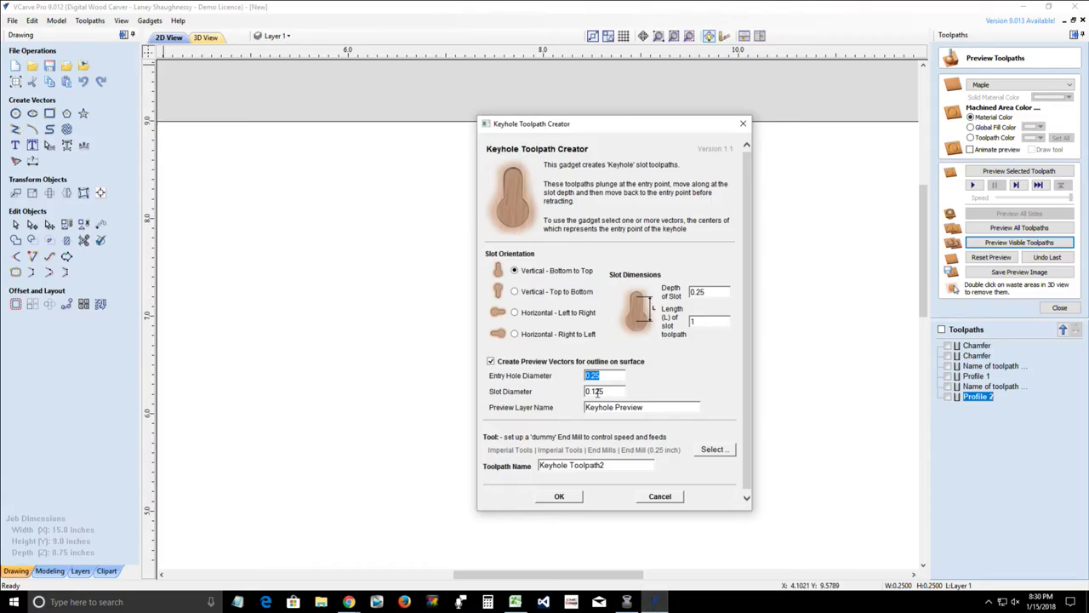
click(603, 375)
double_click(603, 376)
drag(603, 375, 576, 380)
key(BackSpace)
drag(585, 394, 599, 394)
- Check the bit diagram again, then set the Slot Diameter to .1875
mouse_move(349, 602)
click(419, 547)
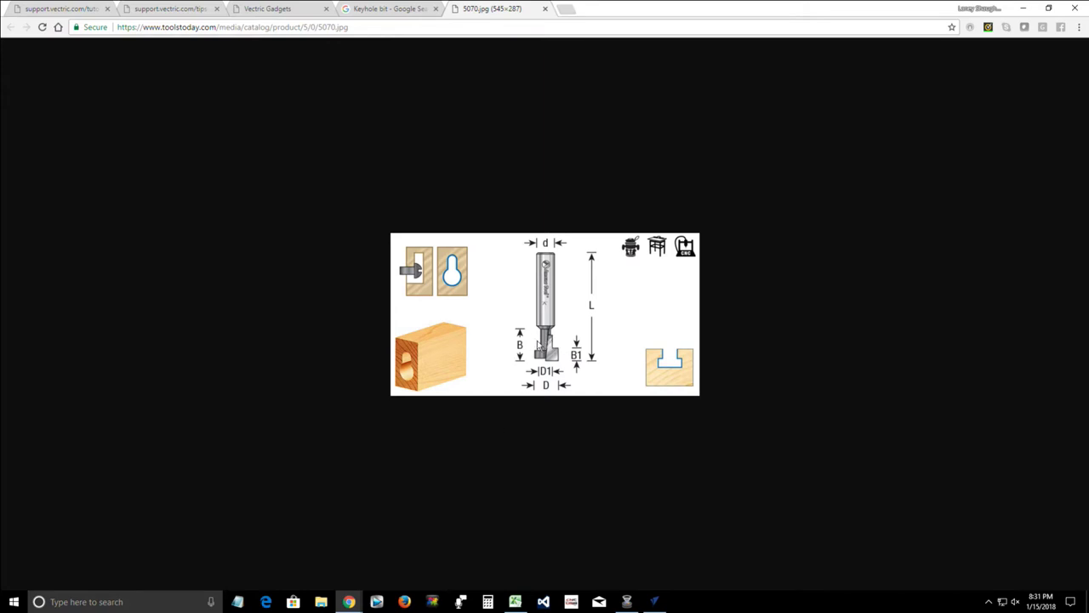
click(655, 602)
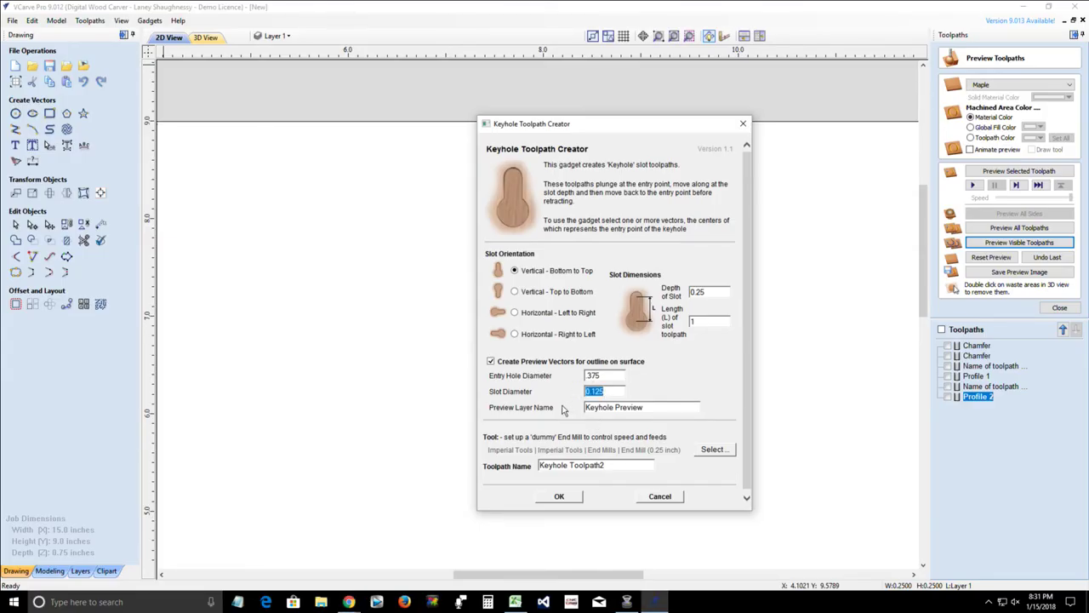
key(BackSpace)
text(.1875)
- Review the entry hole and slot diameter values and the dummy end mill and feeds notes
drag(609, 375, 566, 378)
double_click(604, 391)
drag(531, 437, 556, 437)
drag(615, 437, 669, 434)
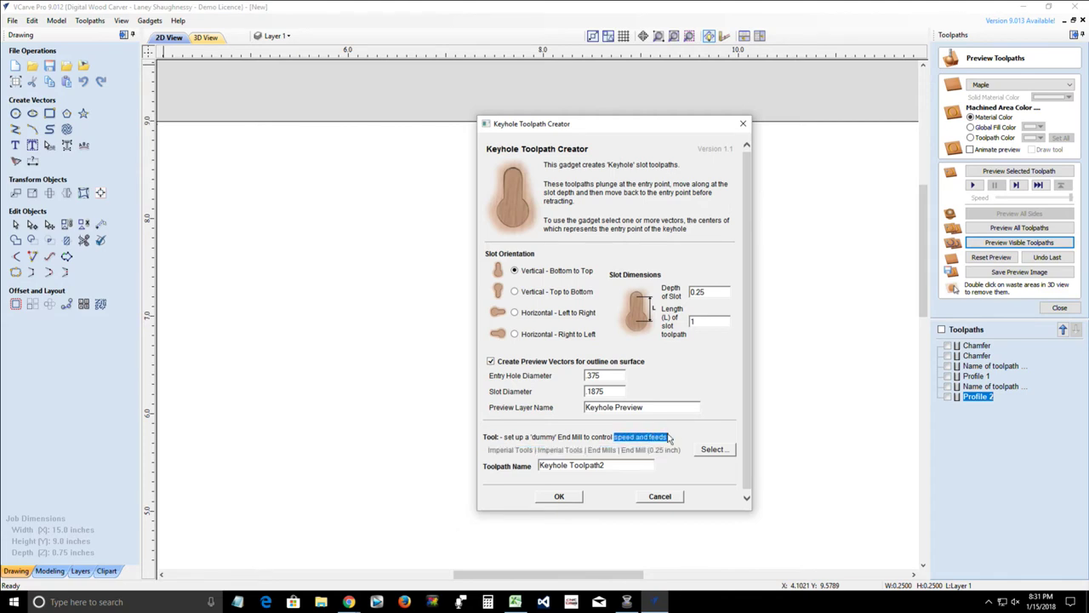
- Assign the 0.125-inch End Mill to the keyhole toolpath, giving a 0.1875 slot diameter
click(722, 452)
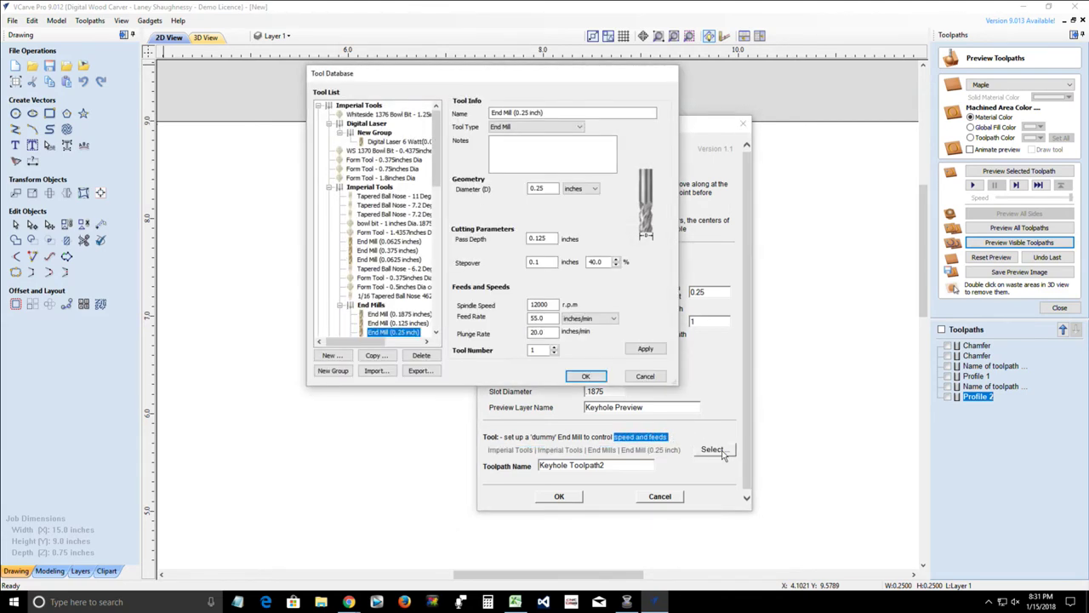
click(399, 323)
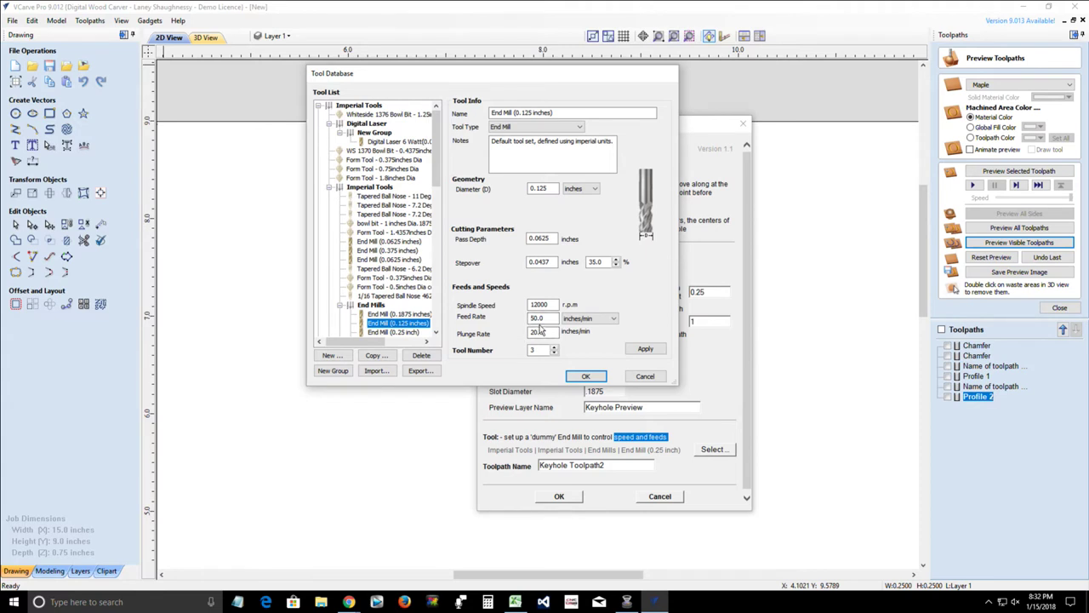
click(546, 188)
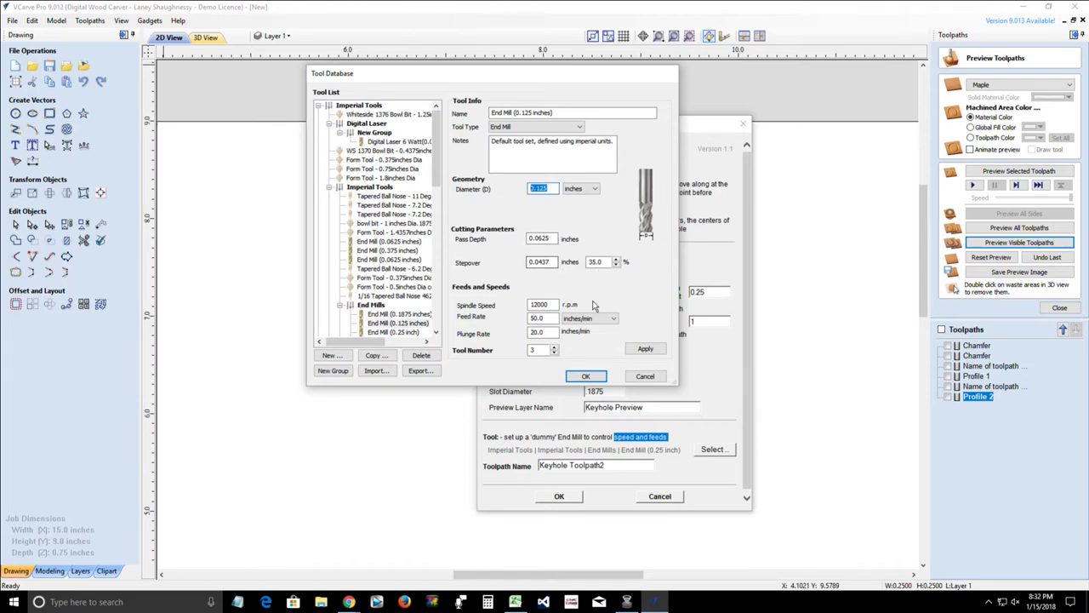
click(541, 317)
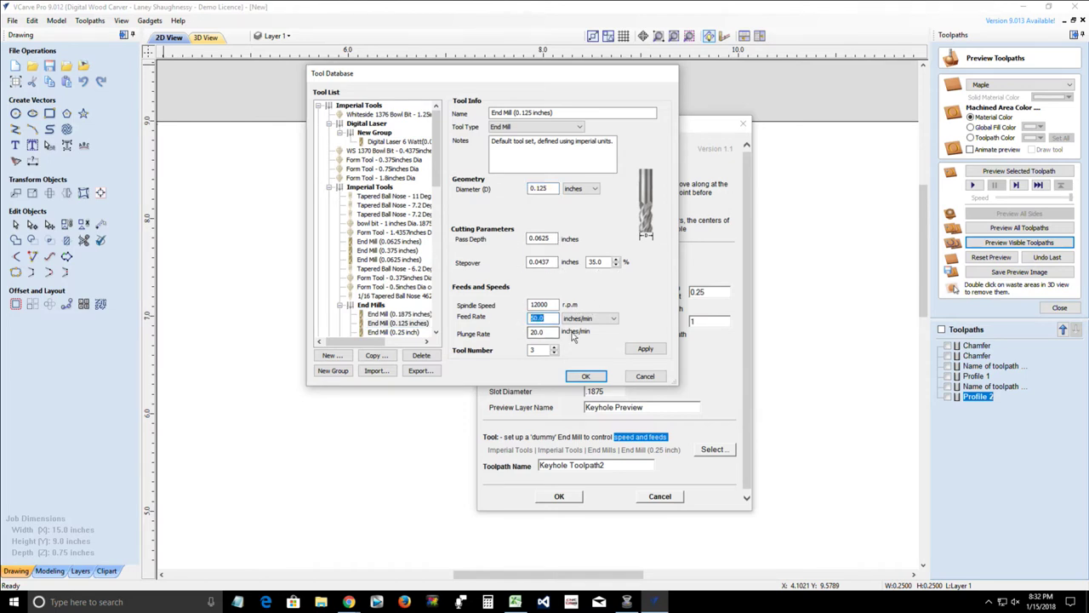
click(538, 333)
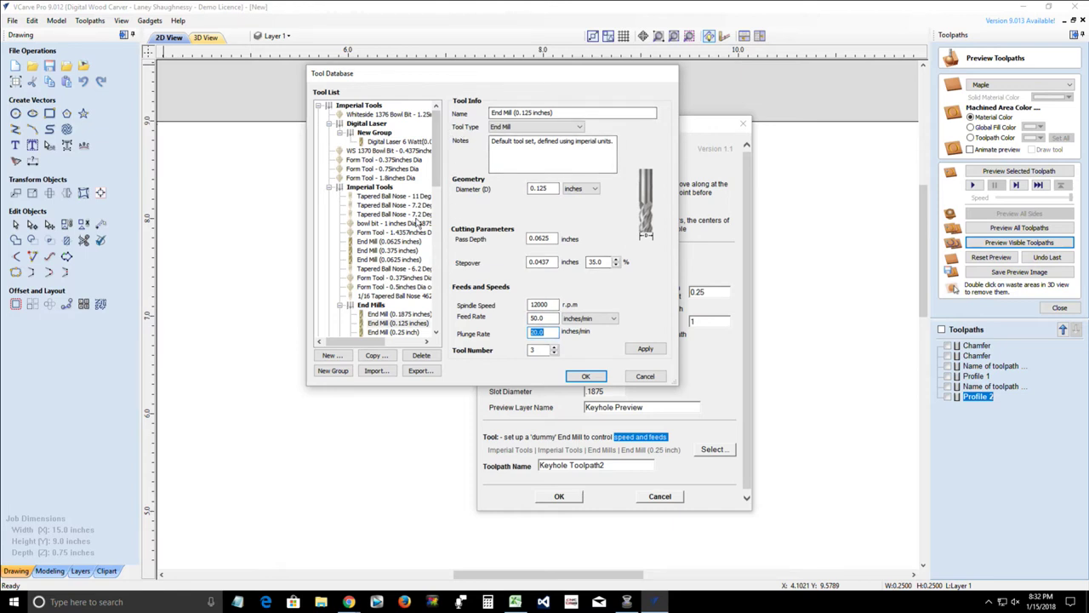
click(586, 376)
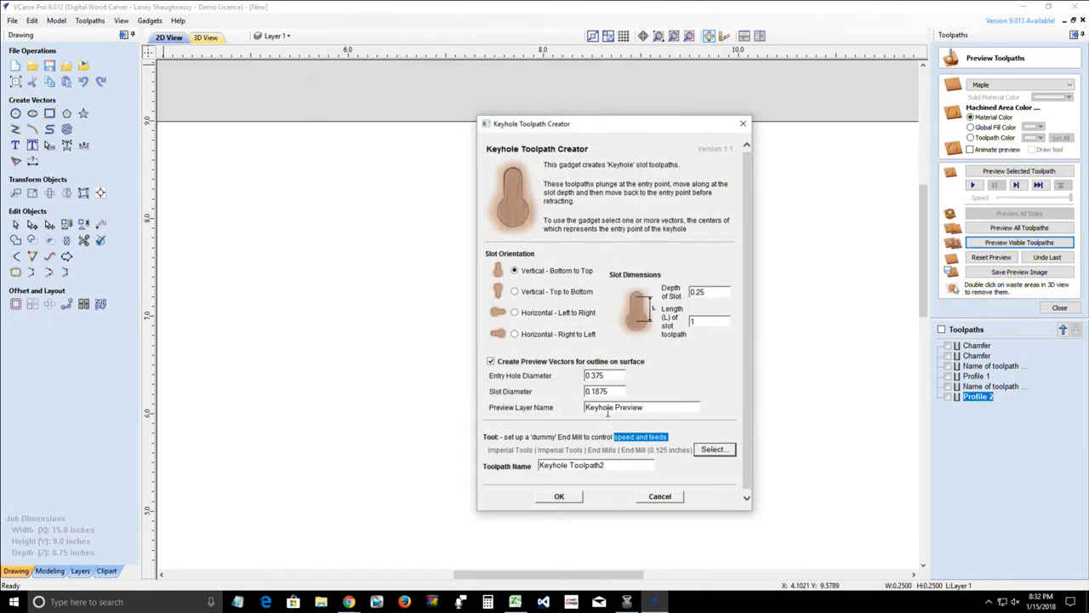
- Create the keyhole toolpath and reset the 3D preview to a blank board viewed from above
click(559, 496)
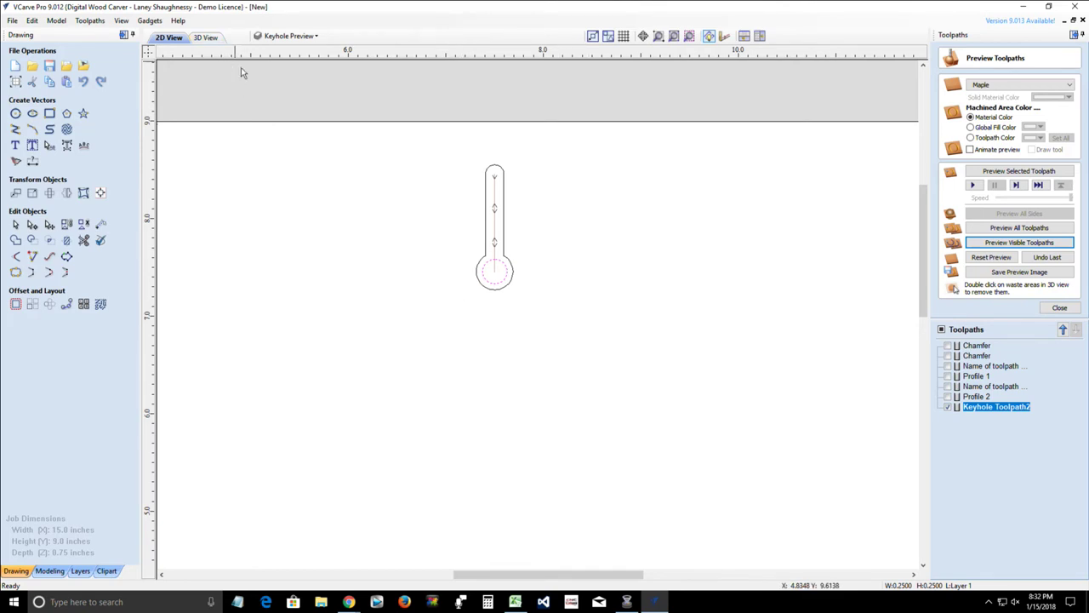
click(990, 264)
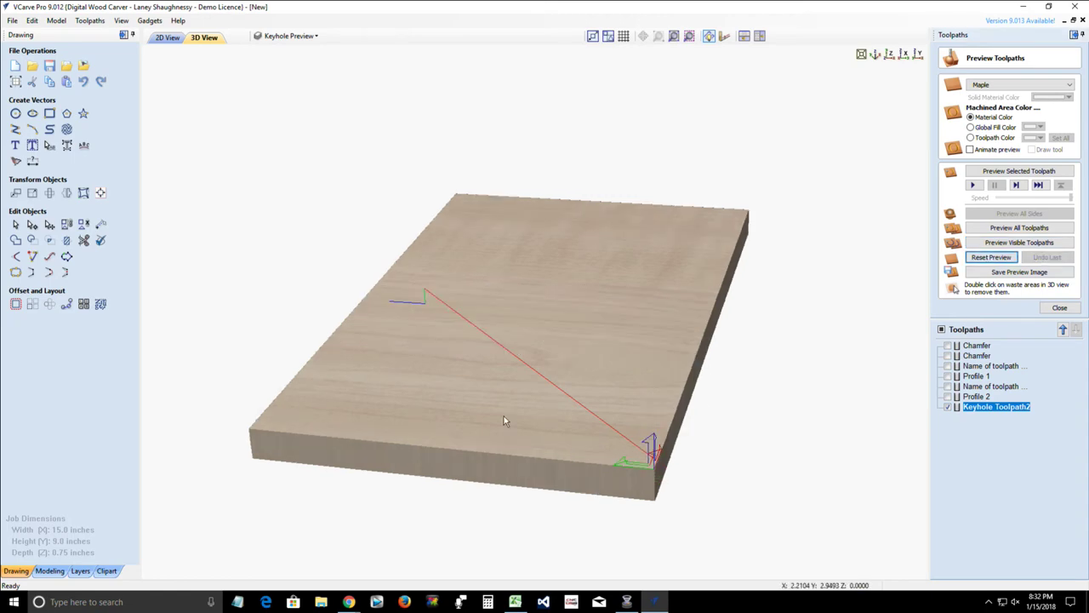
drag(503, 415, 742, 226)
key(1)
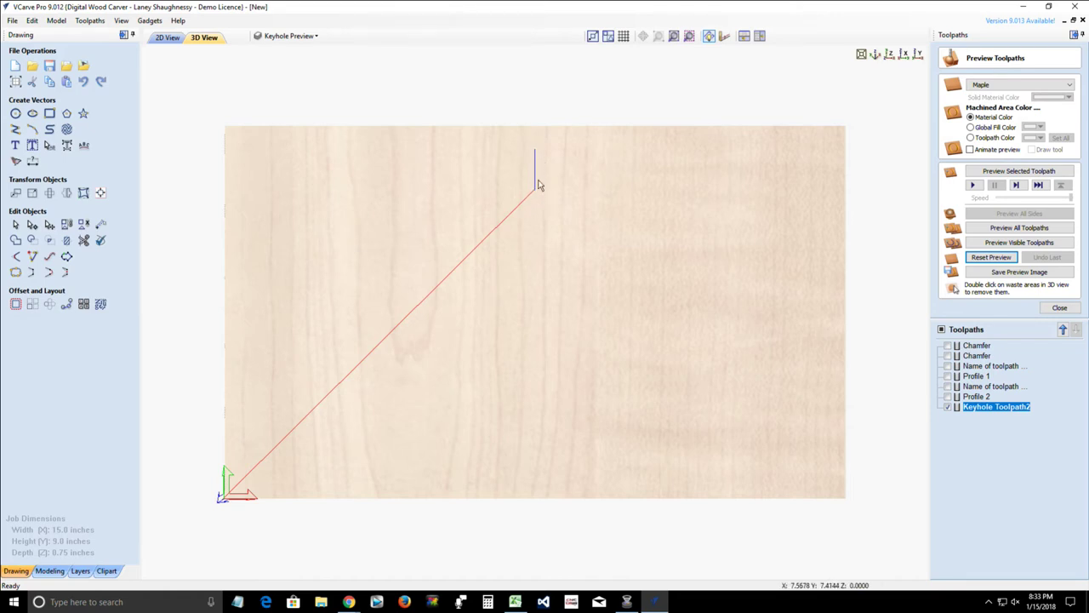
- Preview the keyhole slot being machined into the board, then return to the 2D view
click(998, 172)
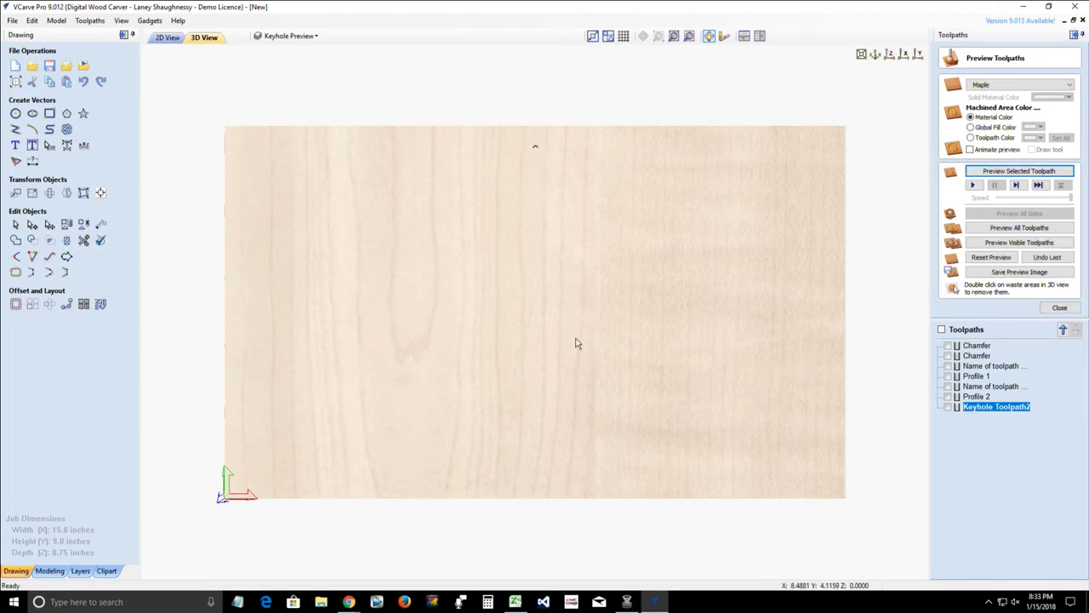
drag(576, 343, 554, 238)
scroll(536, 183, up, 3)
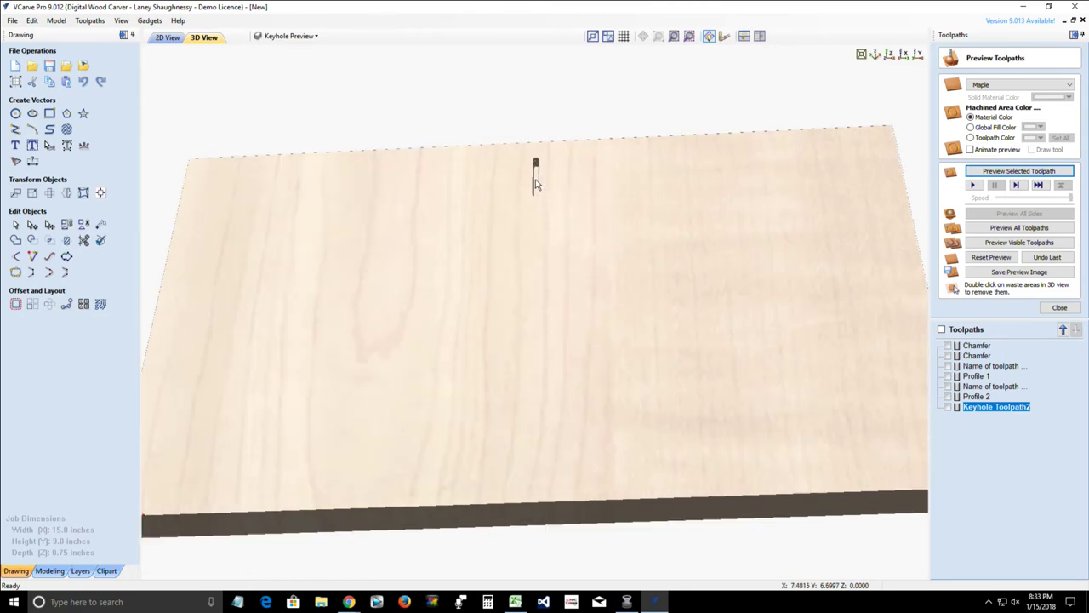
scroll(520, 153, up, 4)
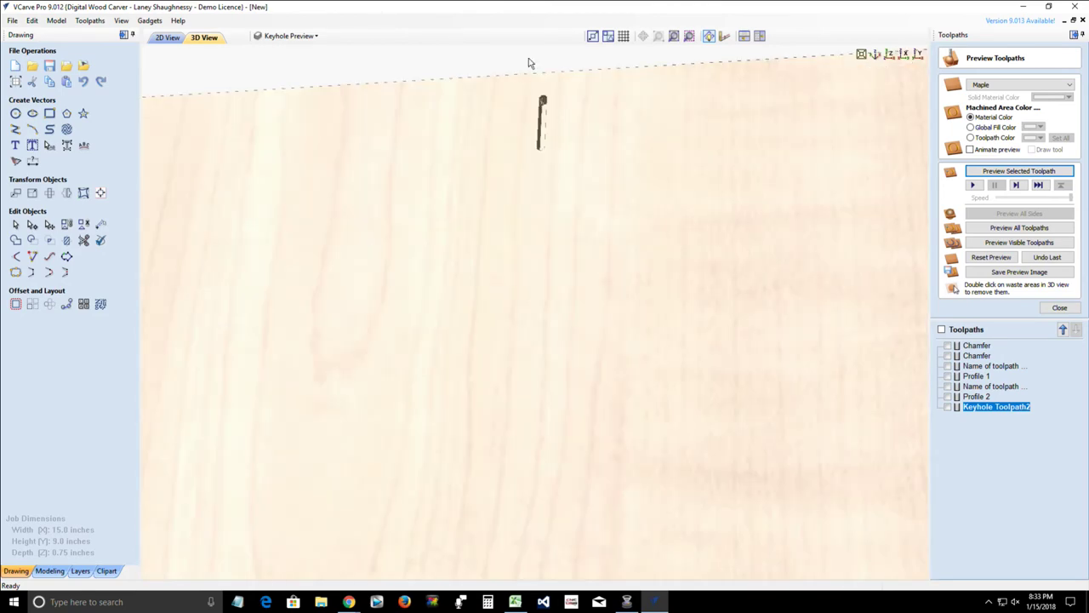
drag(539, 162, 593, 371)
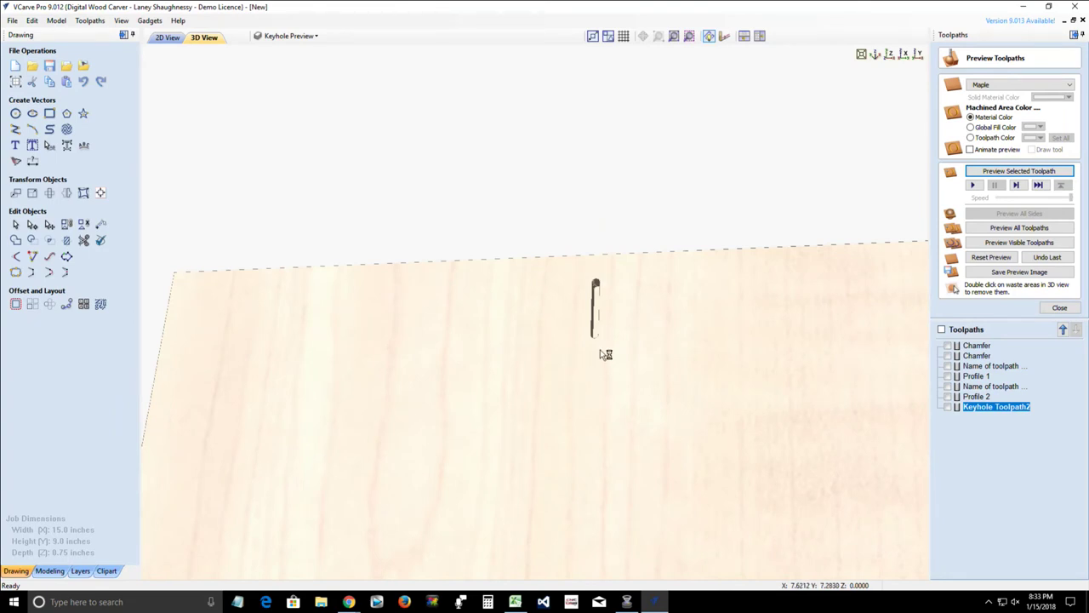
drag(604, 355, 593, 387)
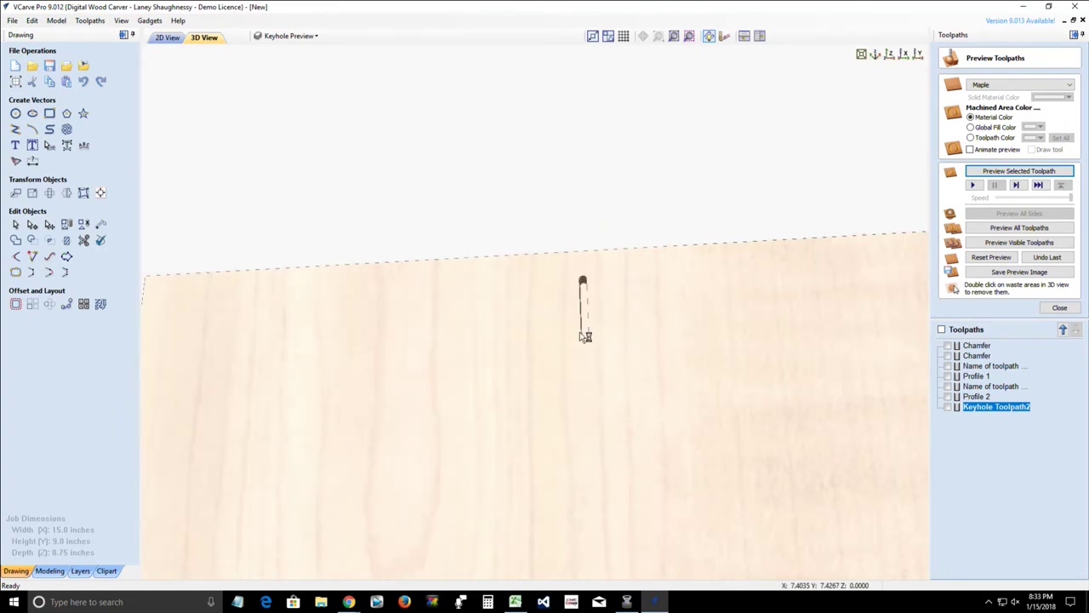
scroll(586, 394, down, 3)
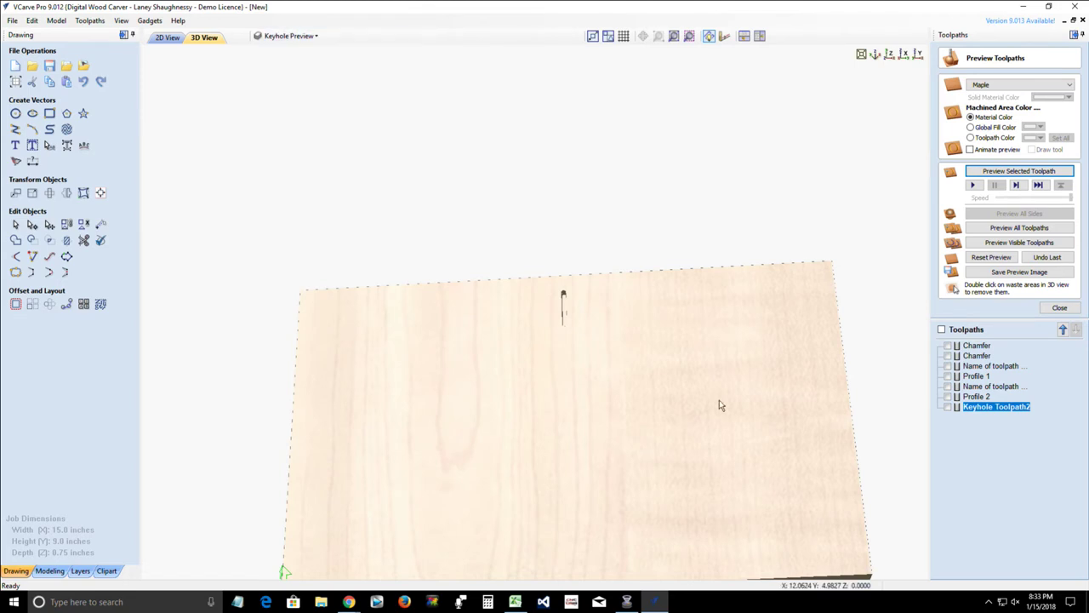
scroll(632, 377, down, 2)
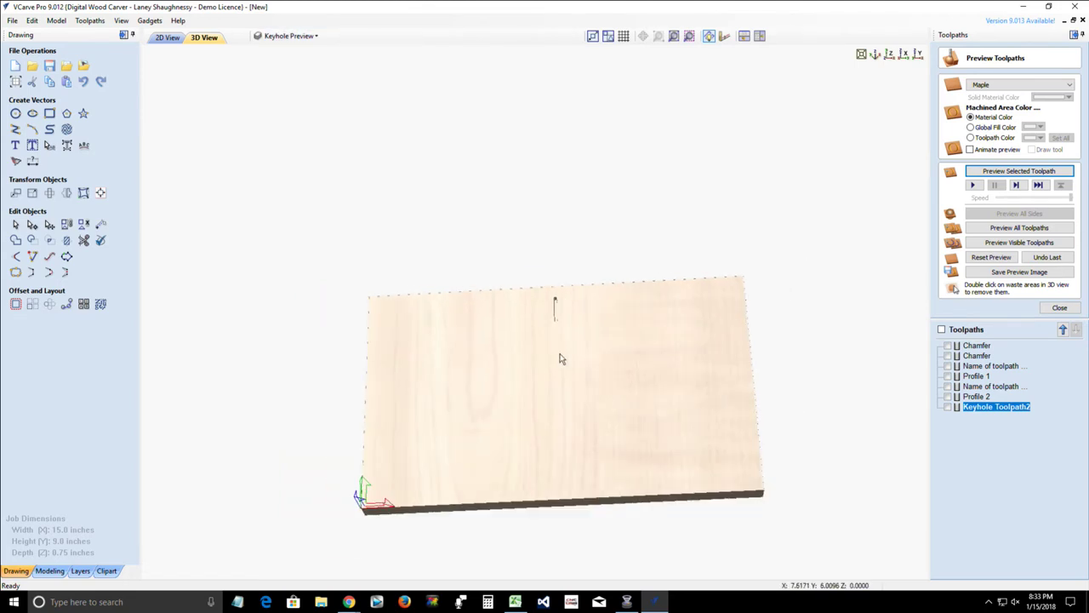
click(158, 39)
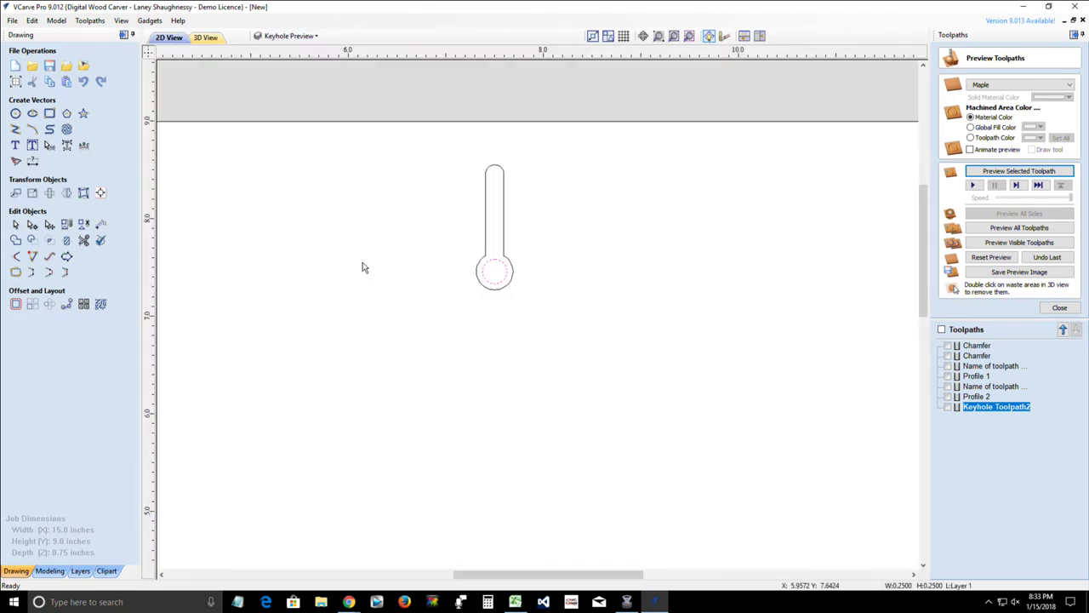
- Delete Keyhole Toolpath2 and its keyhole outline vector
right_click(990, 409)
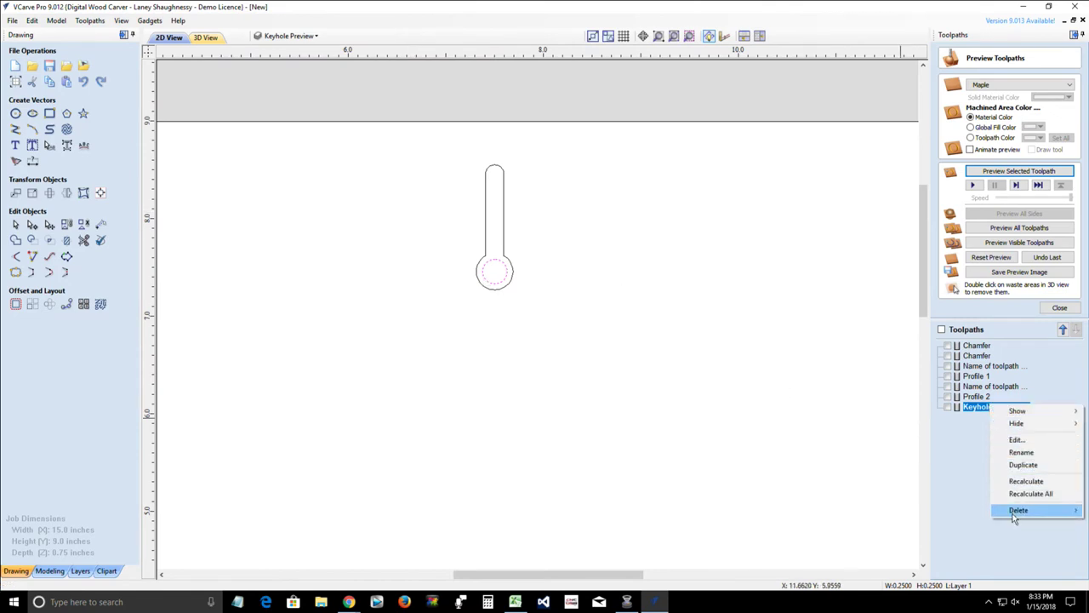
mouse_move(1013, 515)
click(922, 510)
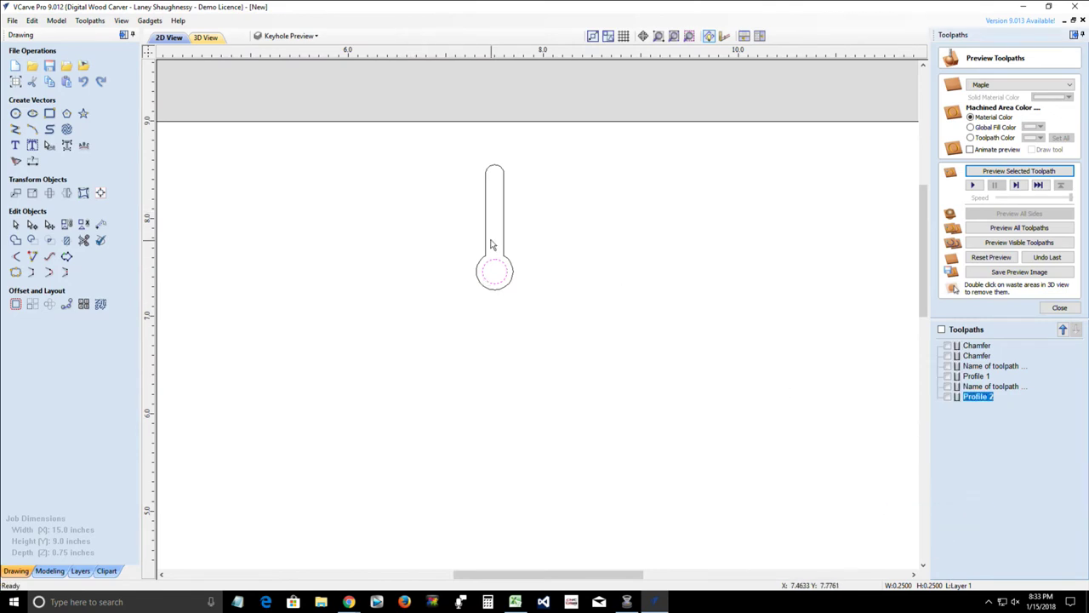
click(492, 272)
key(Delete)
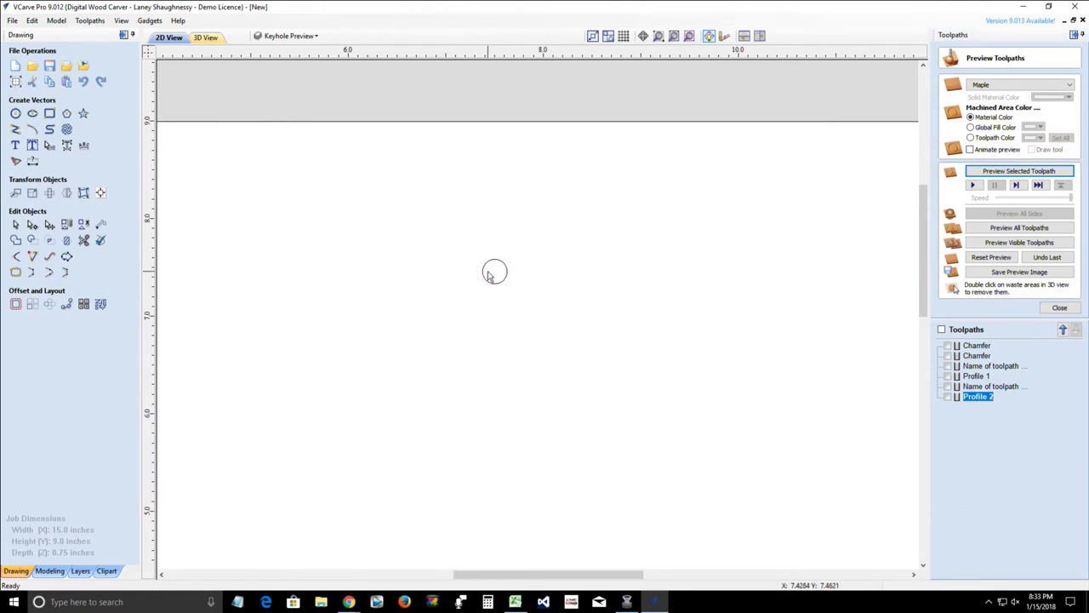
- Select the remaining entry circle, leaving it at its original spot on the sheet
scroll(509, 281, down, 3)
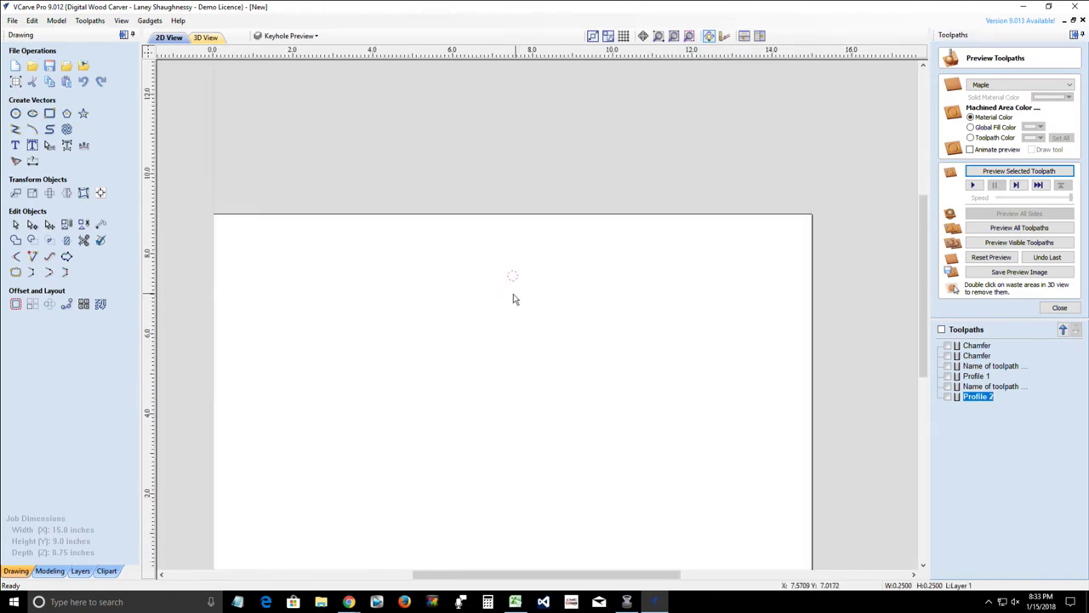
click(512, 278)
click(506, 298)
click(516, 285)
mouse_move(511, 272)
mouse_down()
mouse_move(428, 365)
mouse_move(569, 409)
mouse_move(522, 269)
mouse_move(499, 289)
mouse_move(513, 275)
mouse_move(512, 227)
mouse_move(513, 312)
mouse_move(513, 269)
mouse_move(512, 287)
mouse_up()
mouse_move(512, 288)
mouse_down()
mouse_move(513, 238)
mouse_move(511, 275)
mouse_up()
- Run the Keyhole Toolpath gadget on the small circle, checking depth 0.25, length 1 and entry hole 0.375
click(513, 294)
click(150, 20)
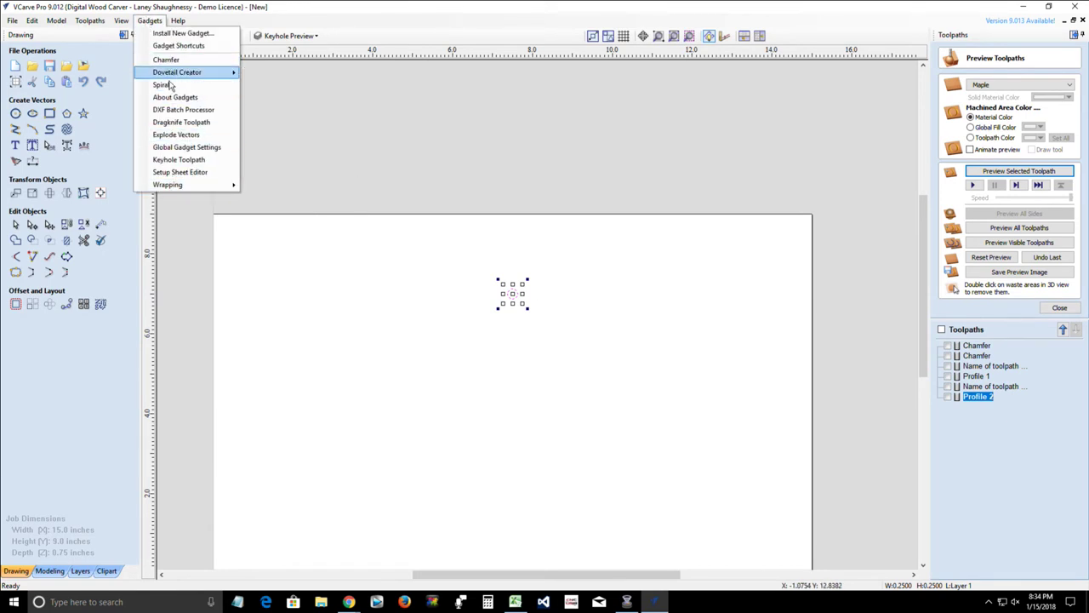
click(175, 159)
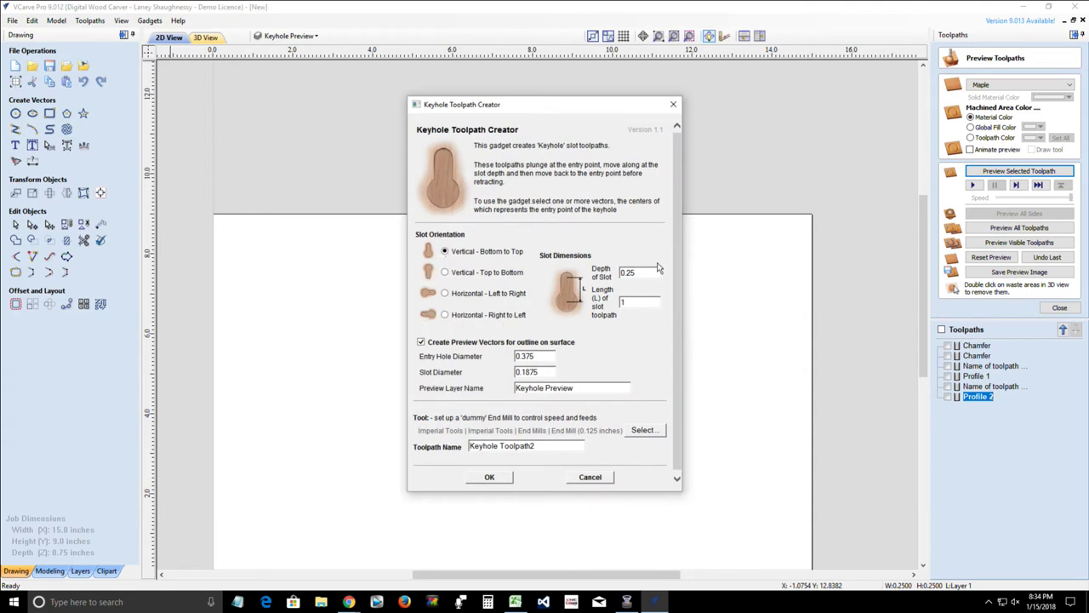
double_click(645, 273)
key(Tab)
click(535, 356)
click(537, 373)
- Generate Keyhole Toolpath2 with its keyhole outline vectors and zoom in to inspect them
click(489, 478)
click(474, 284)
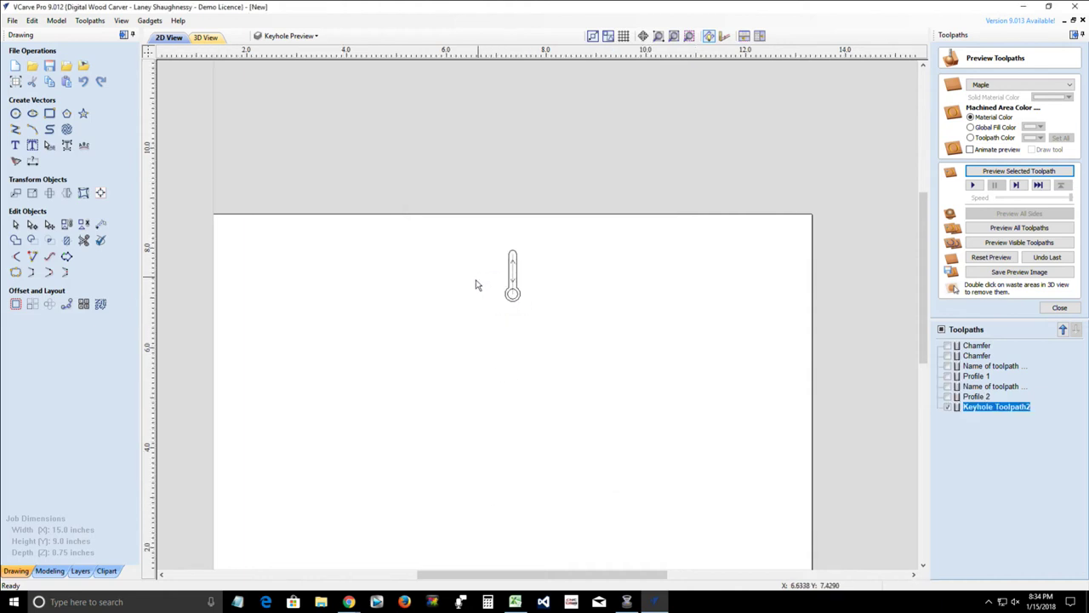
scroll(474, 285, up, 3)
scroll(657, 297, up, 2)
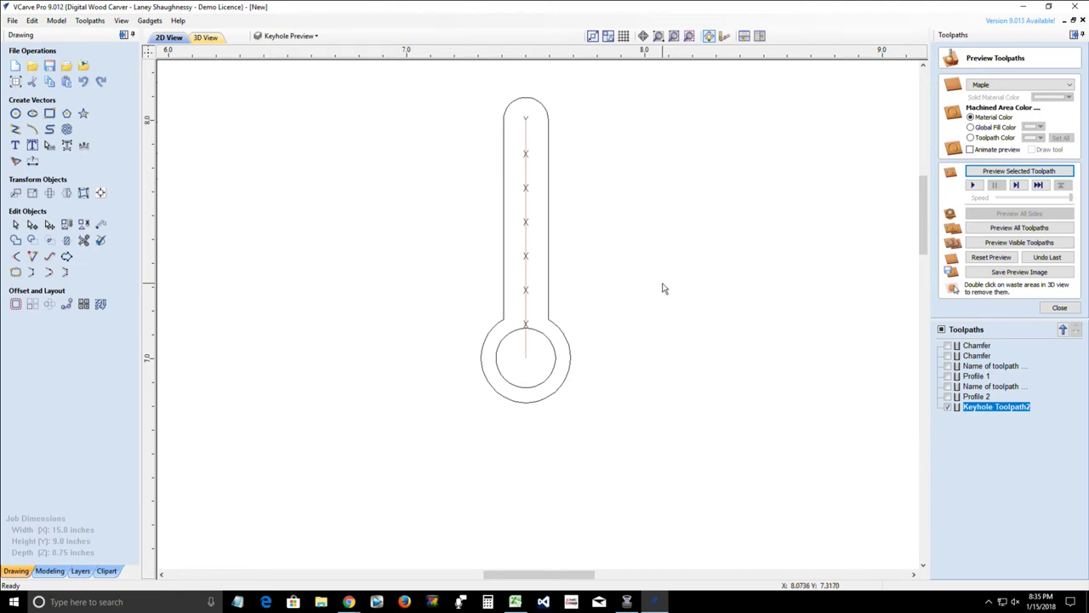
scroll(663, 289, down, 3)
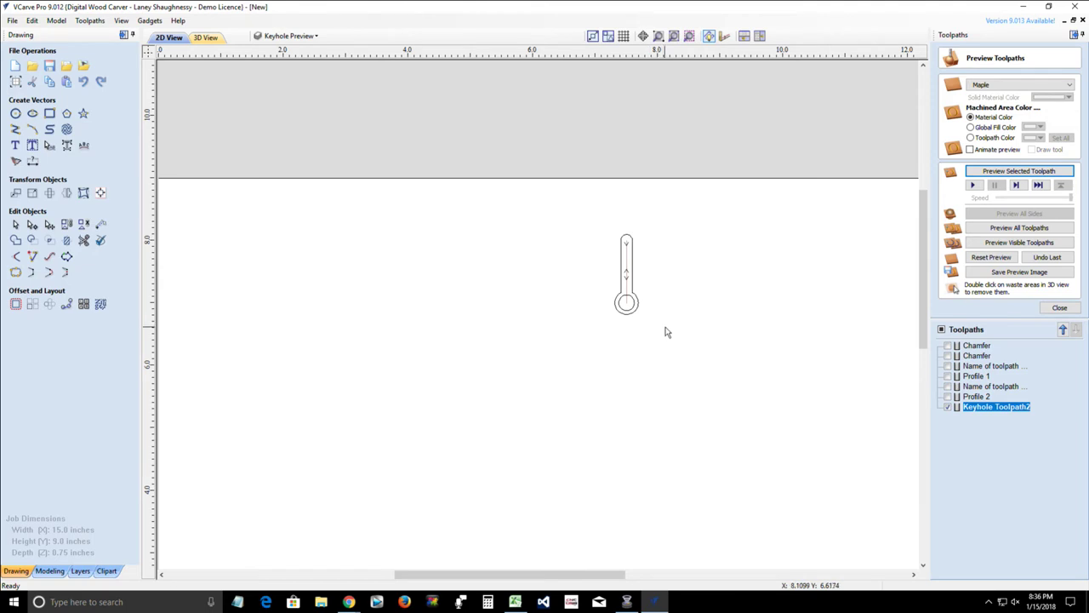
- Delete the entry circle and slot outline vectors, then hide Keyhole Toolpath2 in the Toolpaths list
key(ctrl+a)
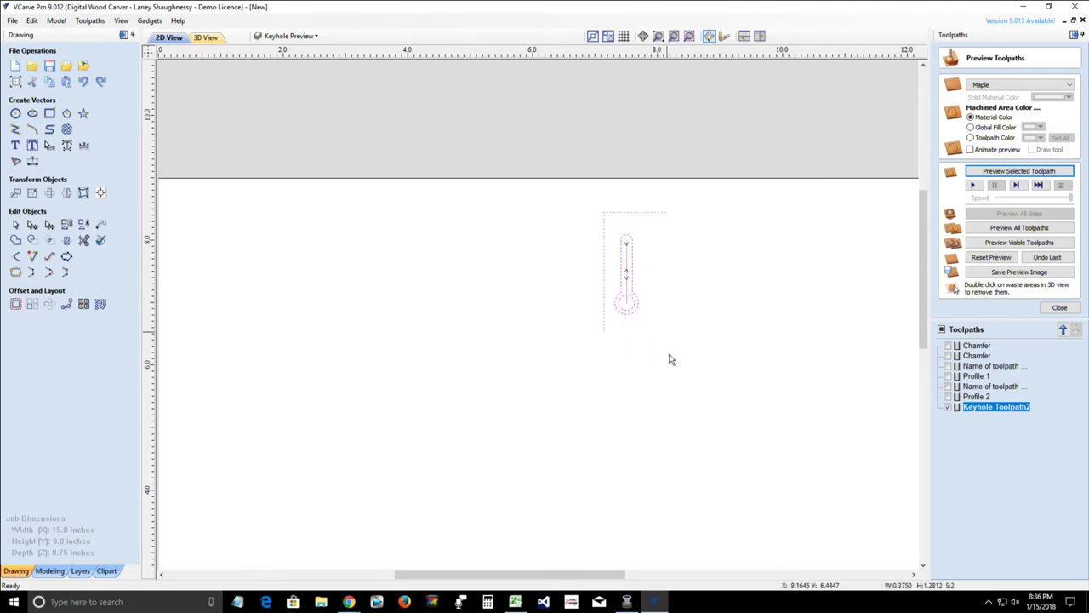
drag(557, 204, 672, 354)
click(627, 316)
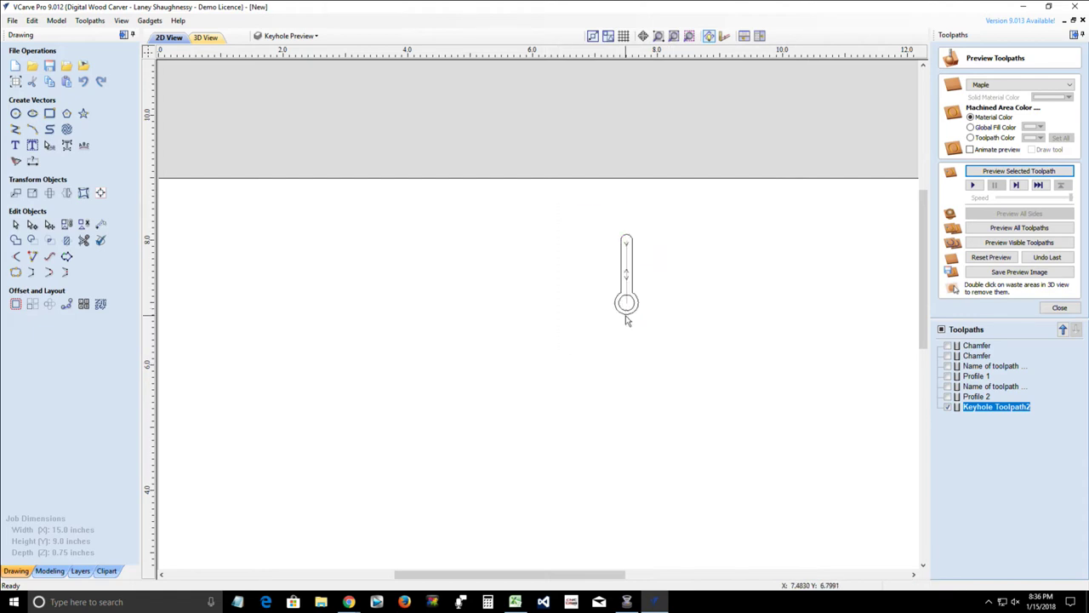
click(627, 317)
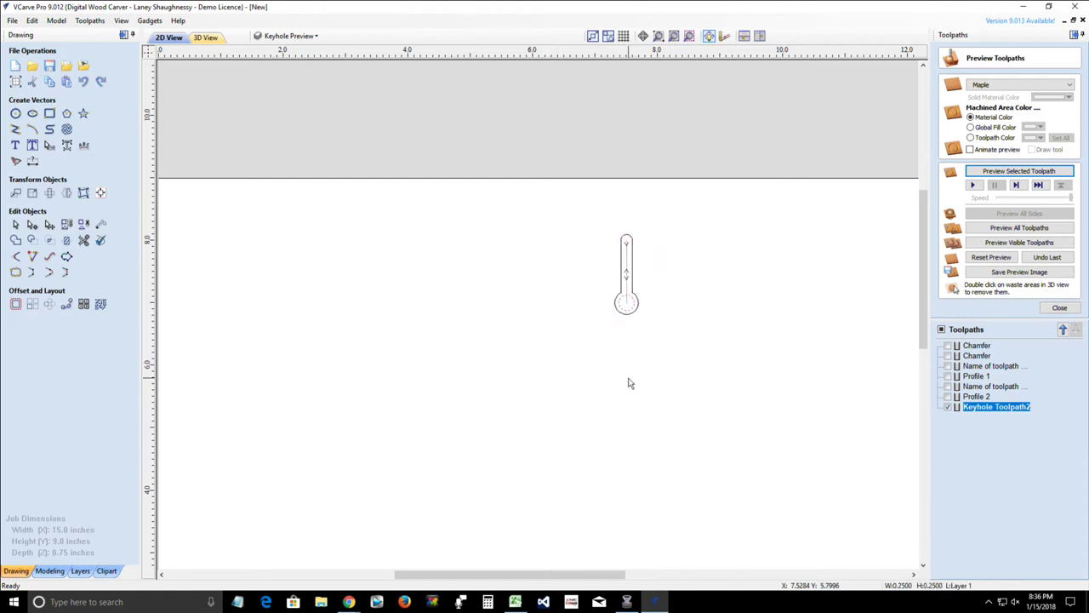
shift+click(631, 235)
key(Delete)
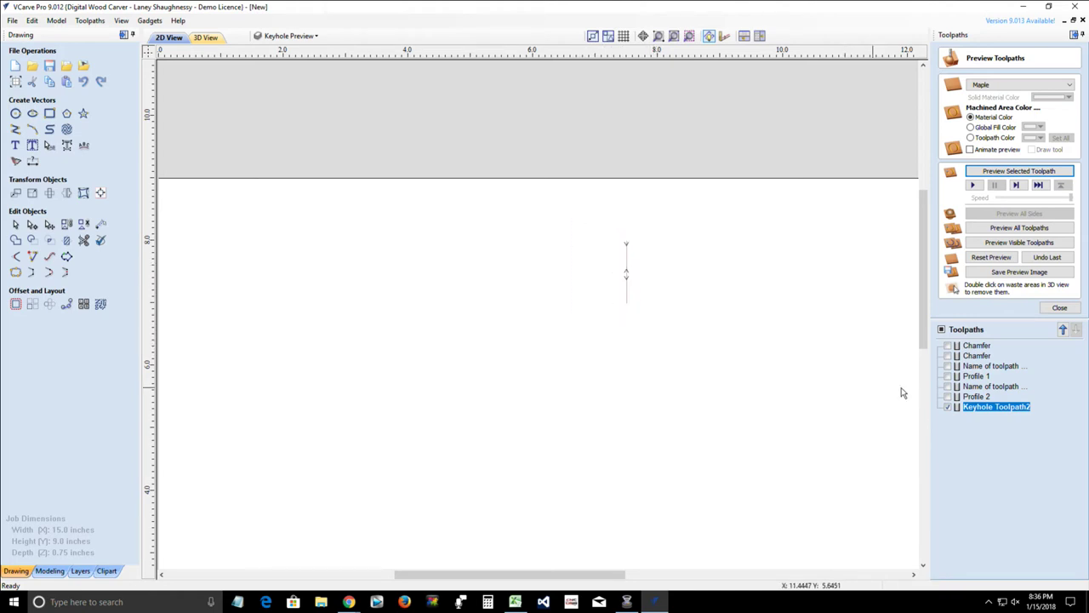
click(948, 407)
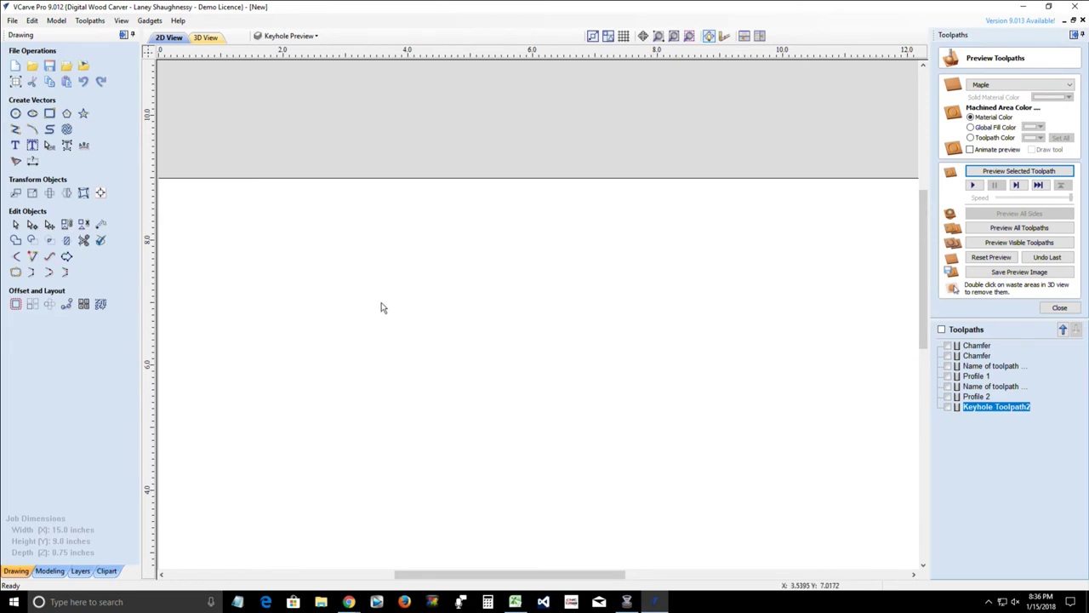
scroll(392, 310, down, 3)
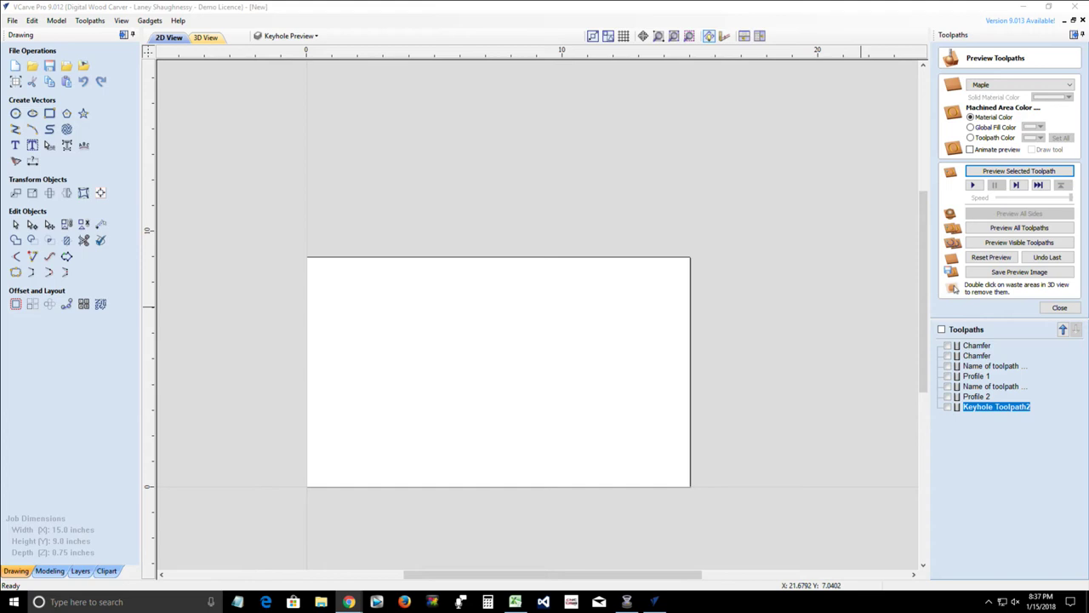
click(628, 606)
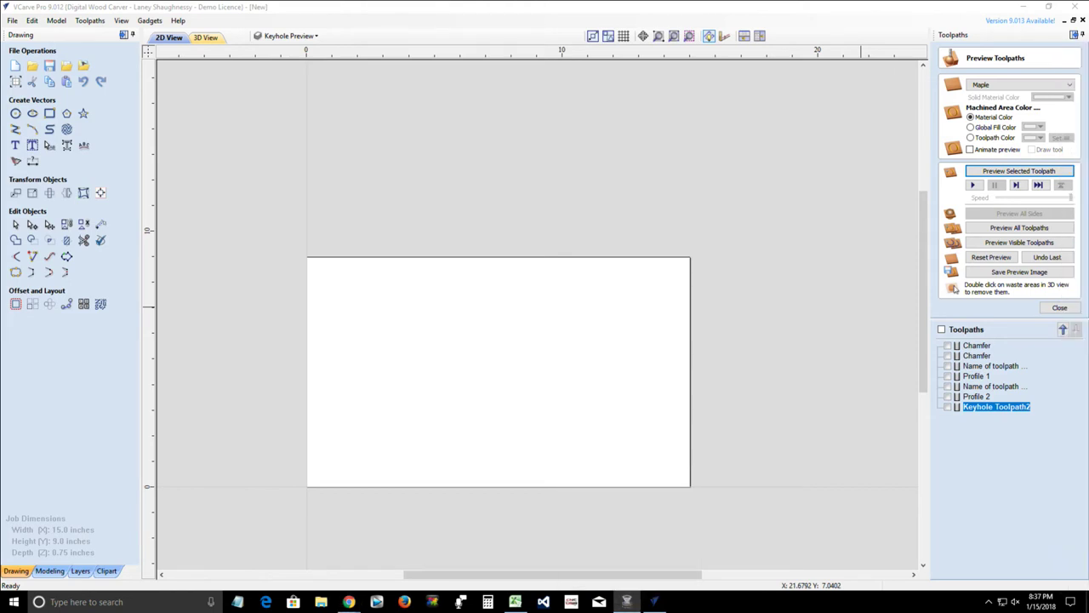
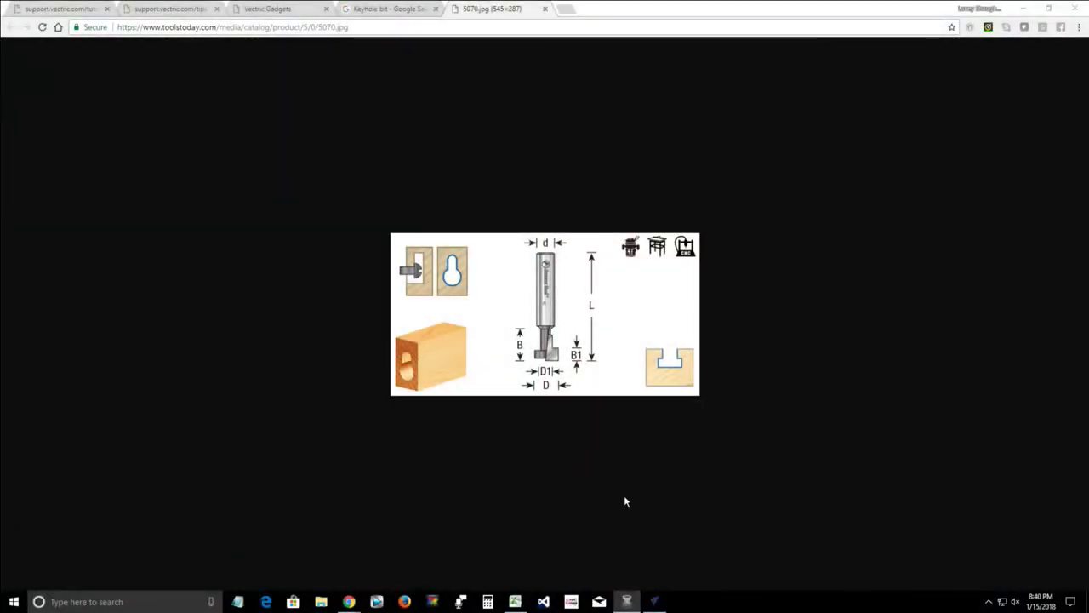
- Enter Start Depth 0.0 and Cut Depth 0.25 inches in the Pocket Toolpath form, then open Tool Select
click(654, 602)
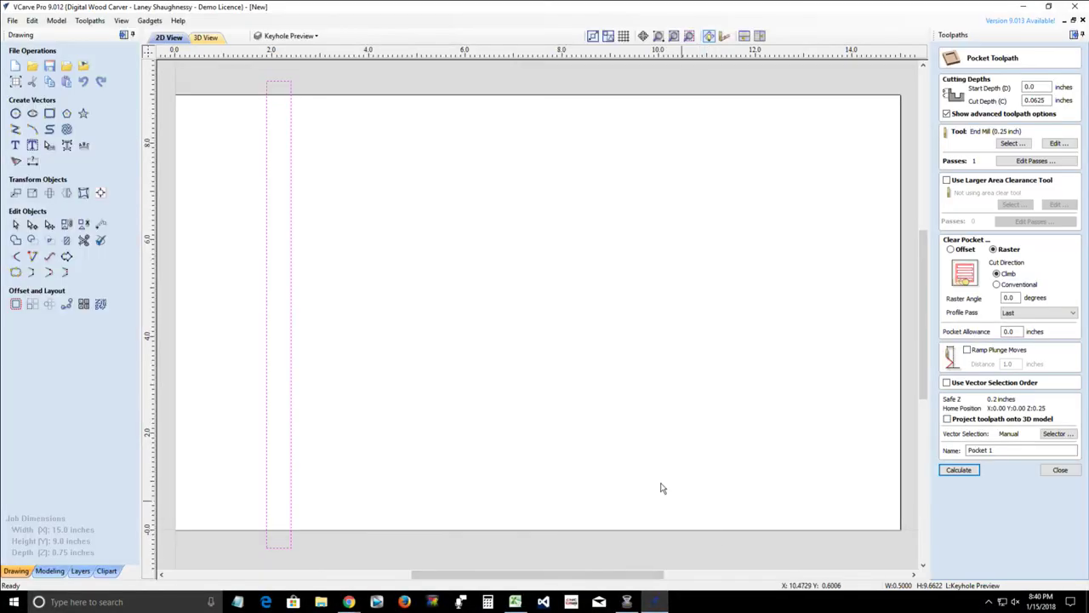
scroll(380, 394, down, 2)
scroll(233, 372, up, 4)
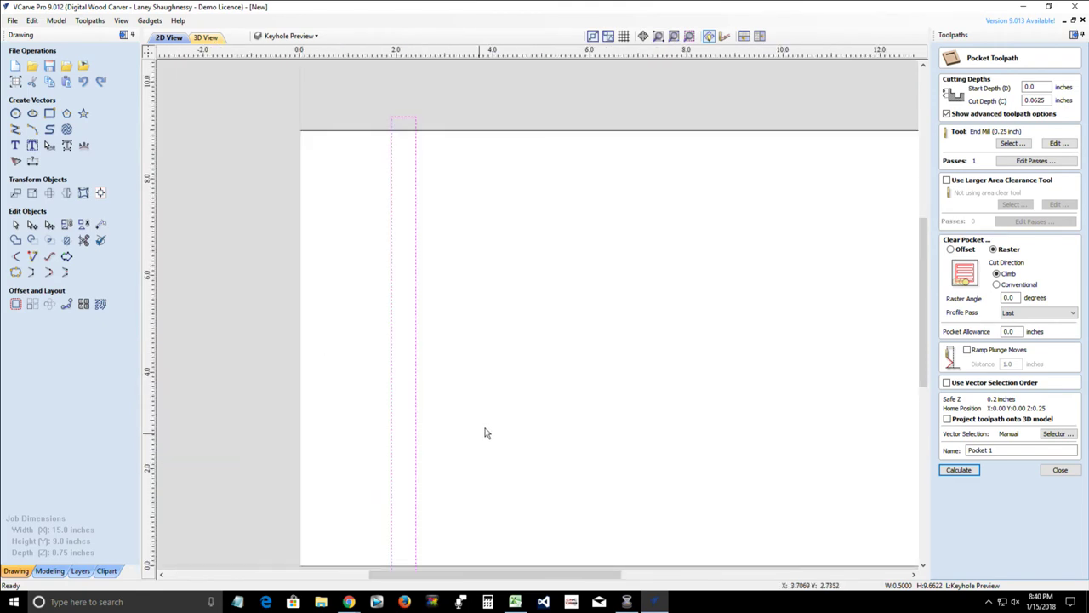
scroll(486, 433, down, 1)
drag(925, 343, 924, 364)
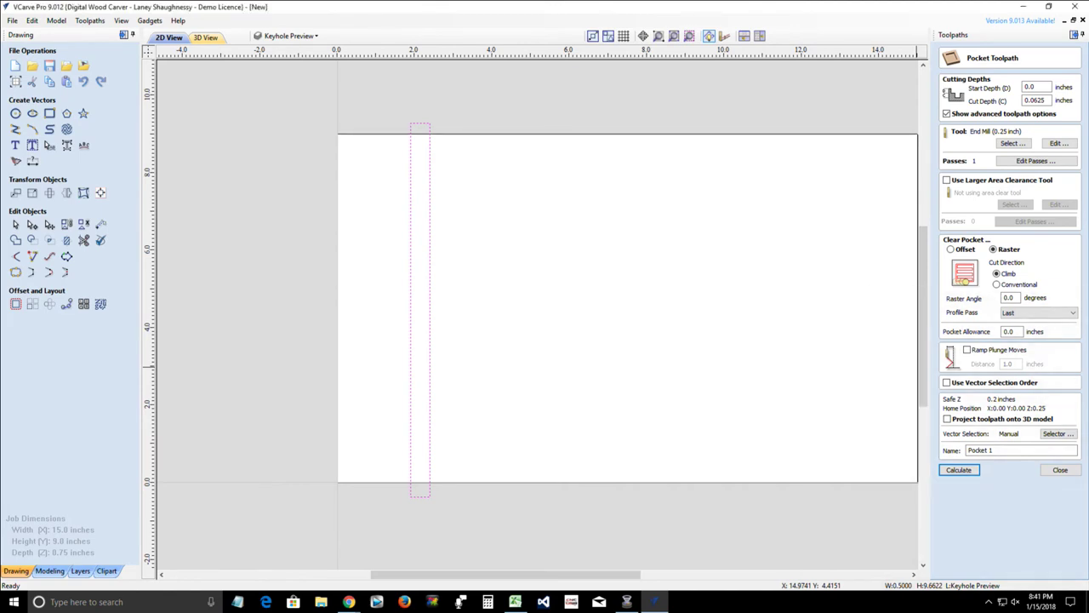
double_click(1028, 87)
key(BackSpace)
text(0.0)
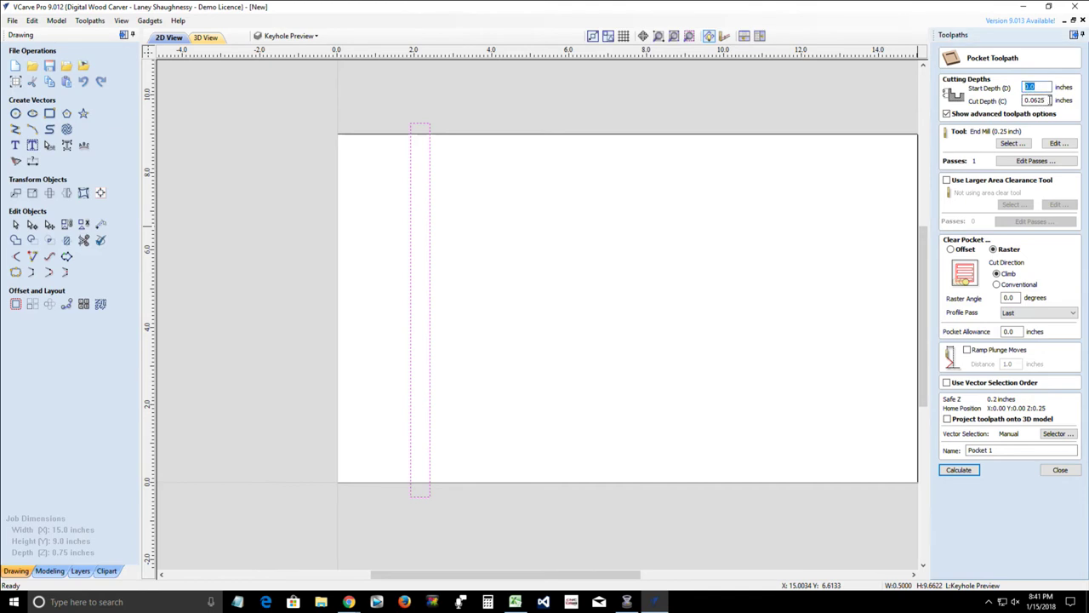
key(Tab)
text(.25)
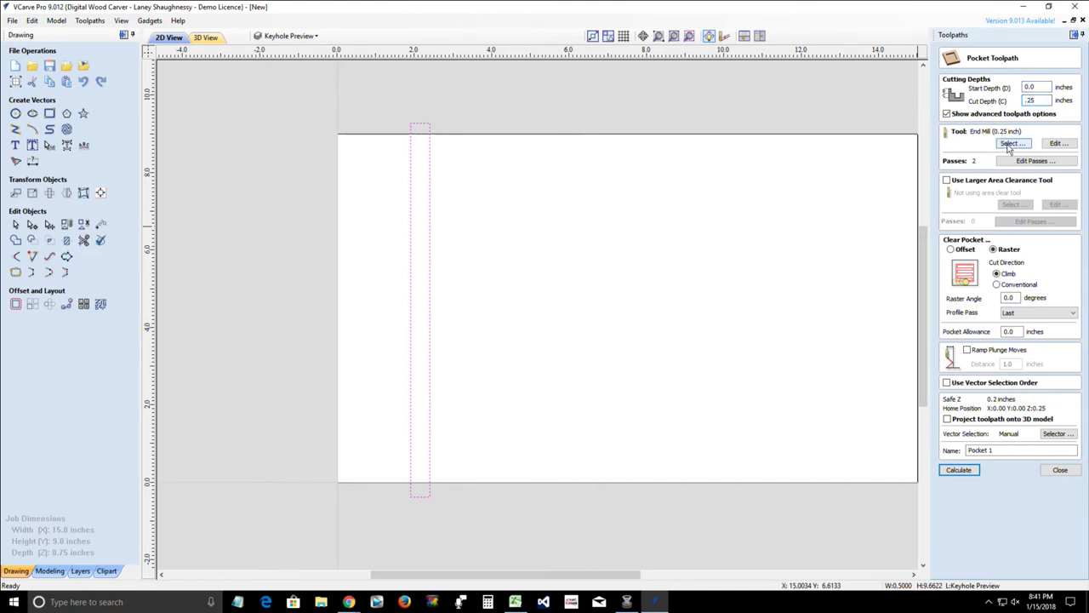
click(1010, 144)
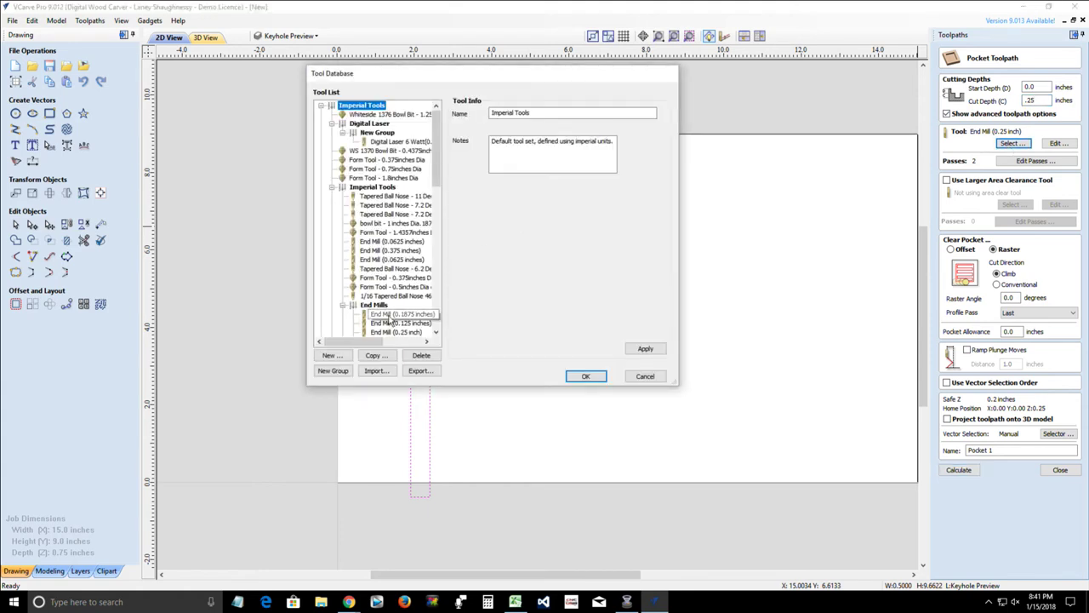
- Choose the End Mill (0.25 inch) from the tool database for the pocket
drag(435, 170, 435, 206)
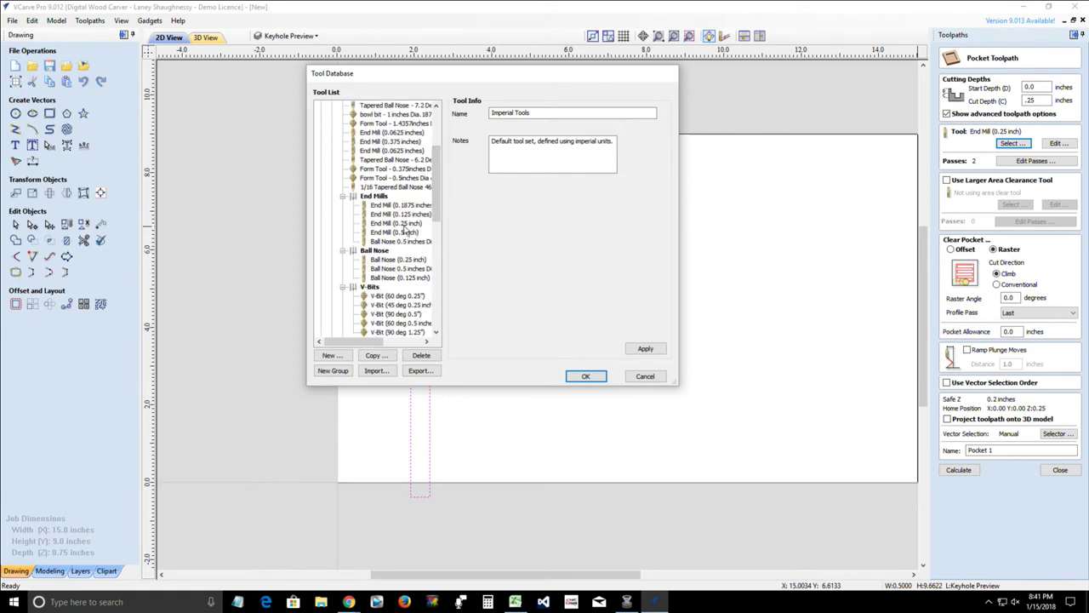
click(405, 228)
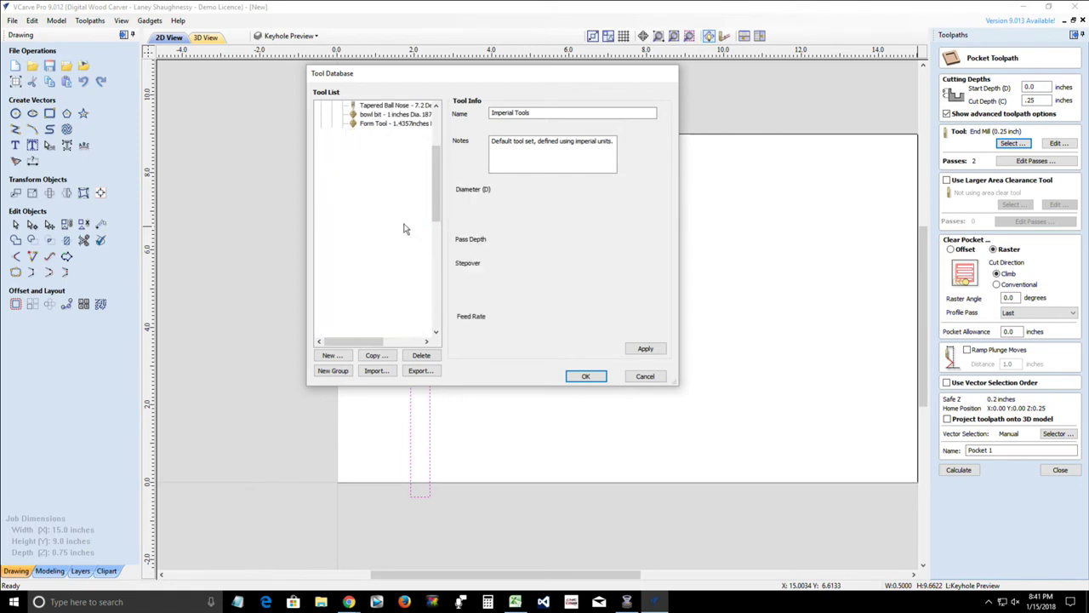
click(580, 377)
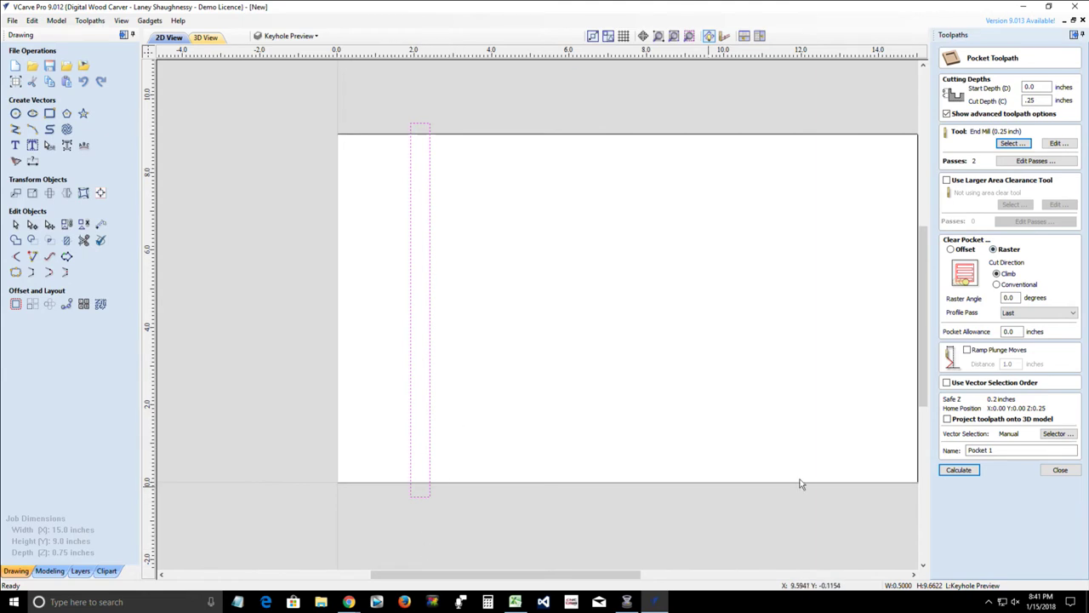
- Set the raster angle to 90 degrees and calculate the Pocket 1 toolpath
double_click(1016, 297)
text(90)
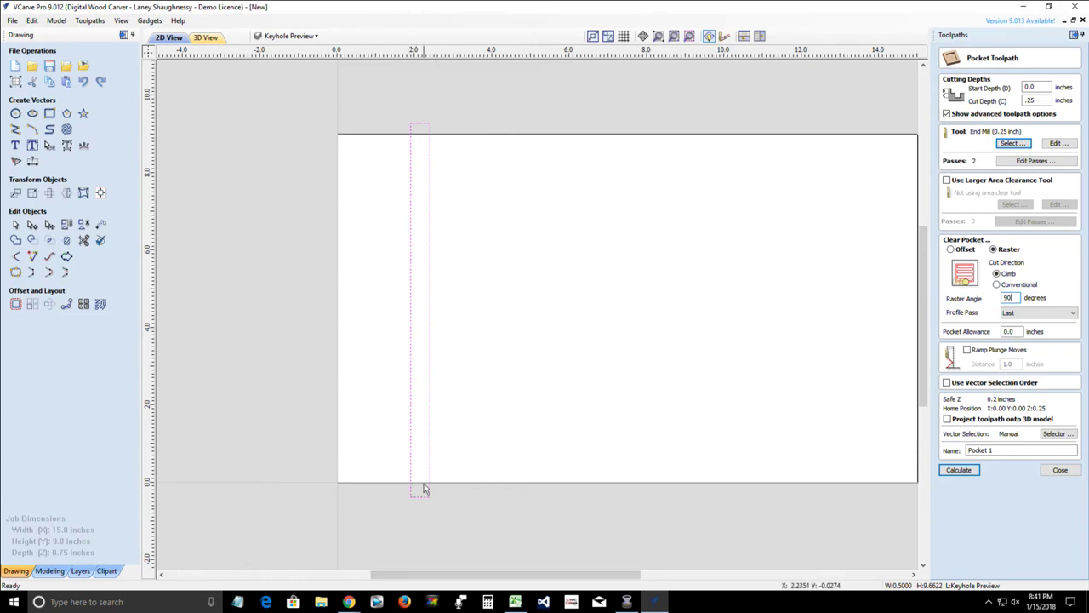
double_click(1009, 297)
click(961, 471)
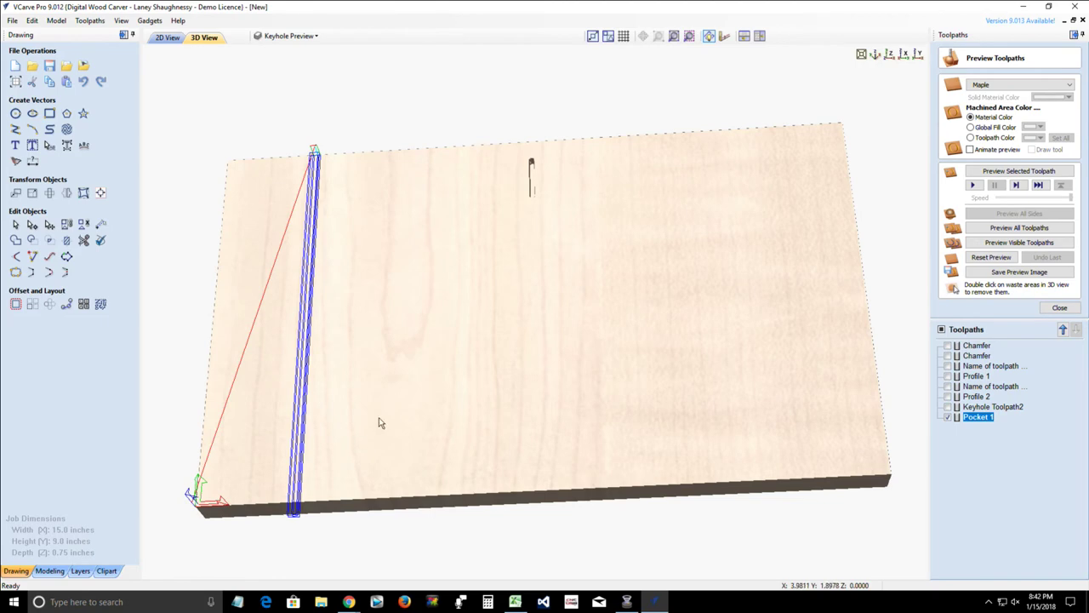
- Angle the 3D view toward the board's front edge and play the Pocket 1 preview
scroll(413, 365, up, 3)
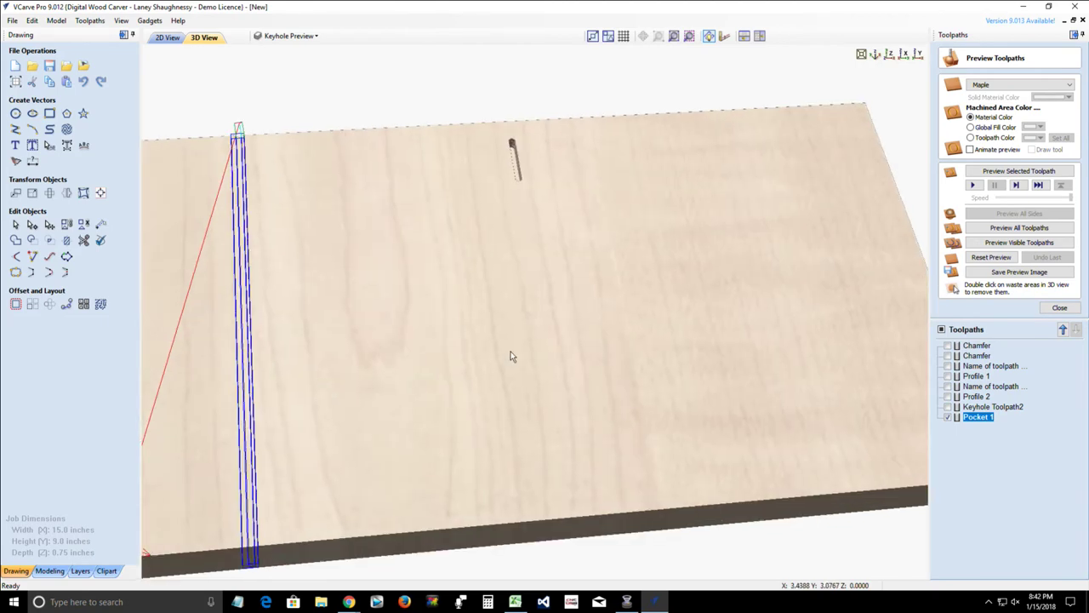
drag(511, 356, 689, 299)
scroll(684, 472, up, 4)
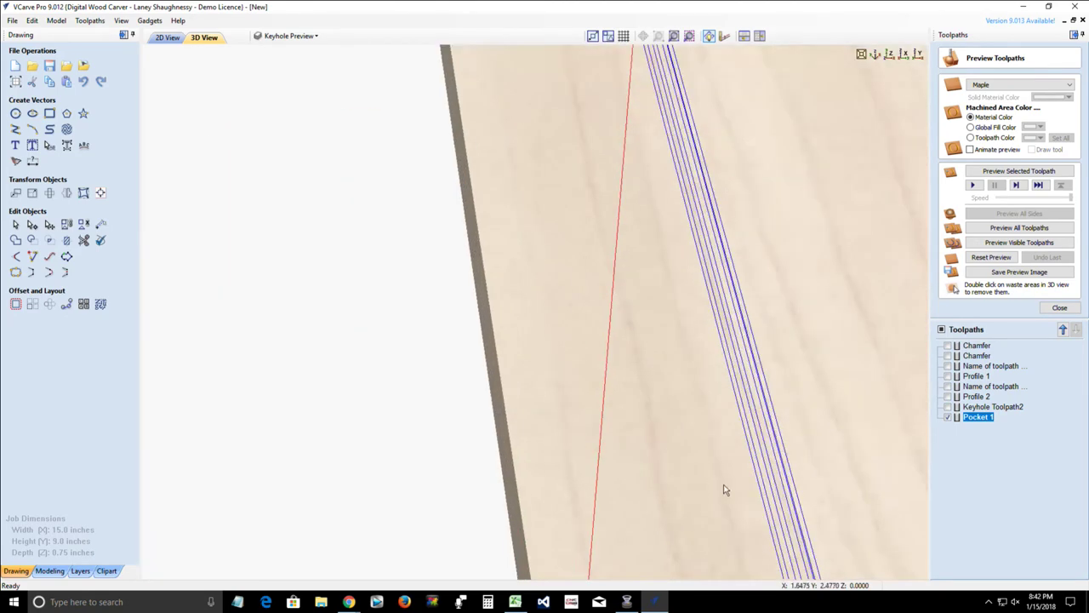
drag(746, 513, 665, 483)
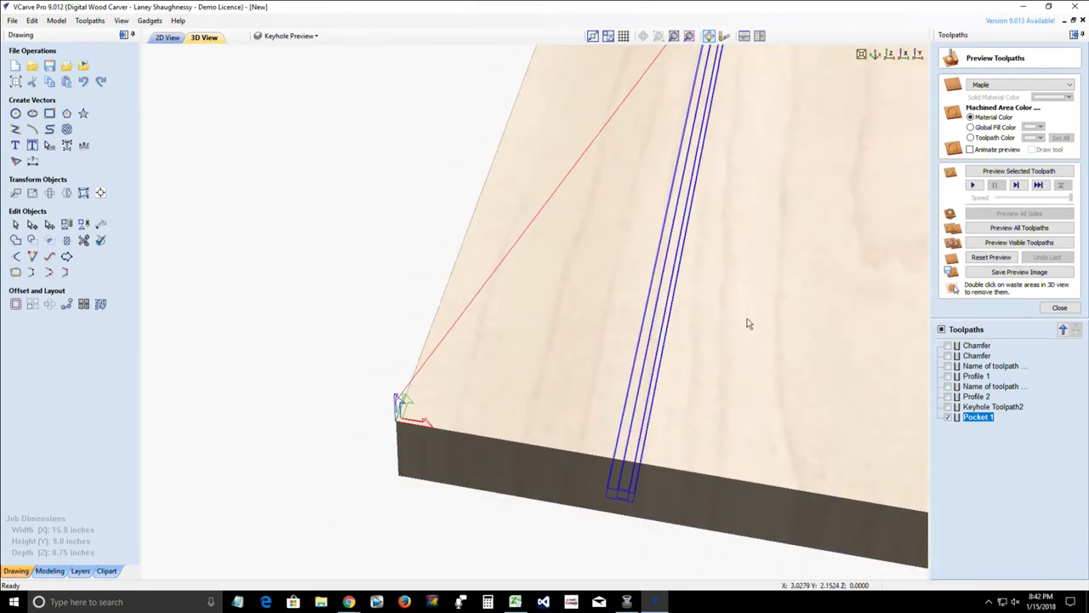
drag(748, 305, 757, 298)
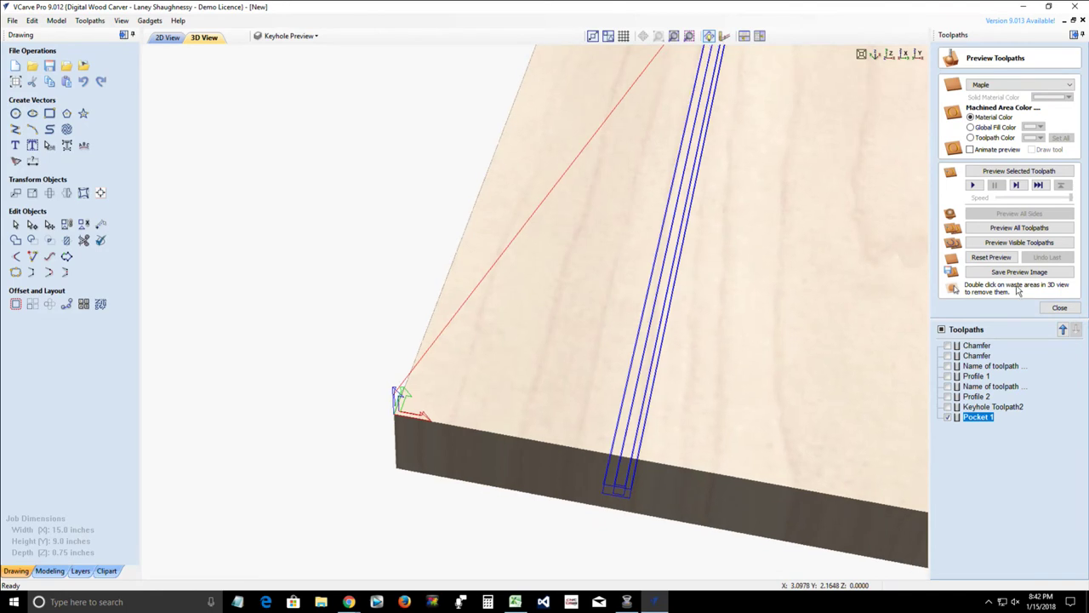
click(991, 174)
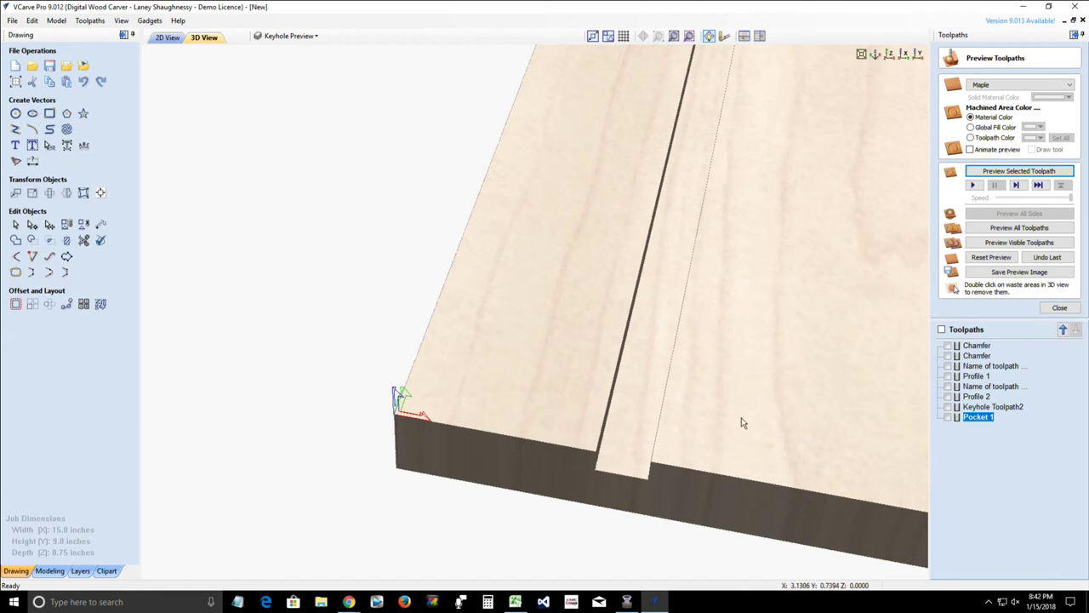
drag(741, 420, 702, 416)
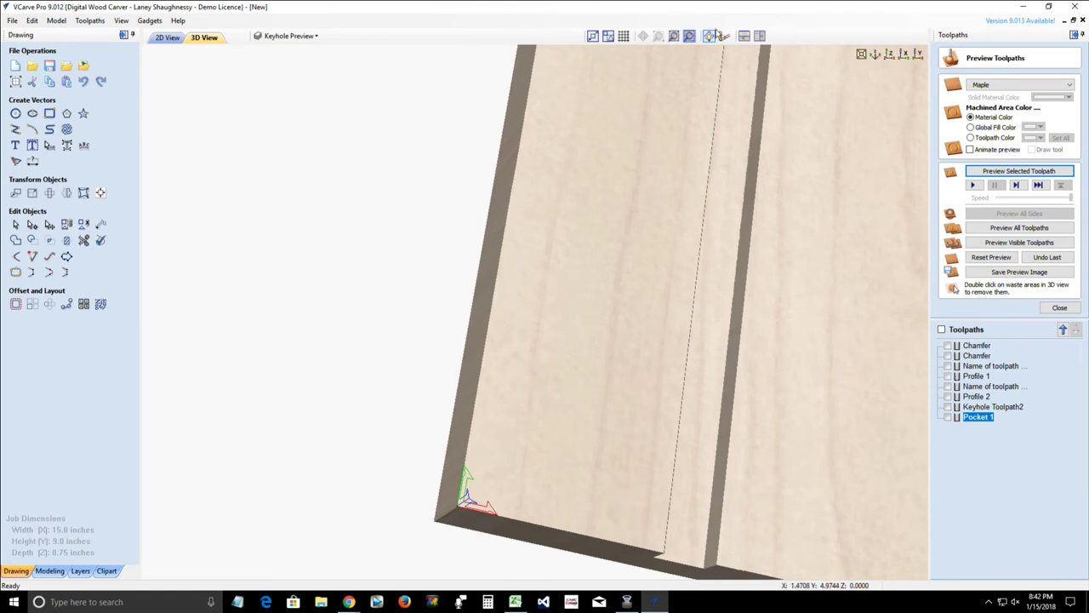
click(891, 57)
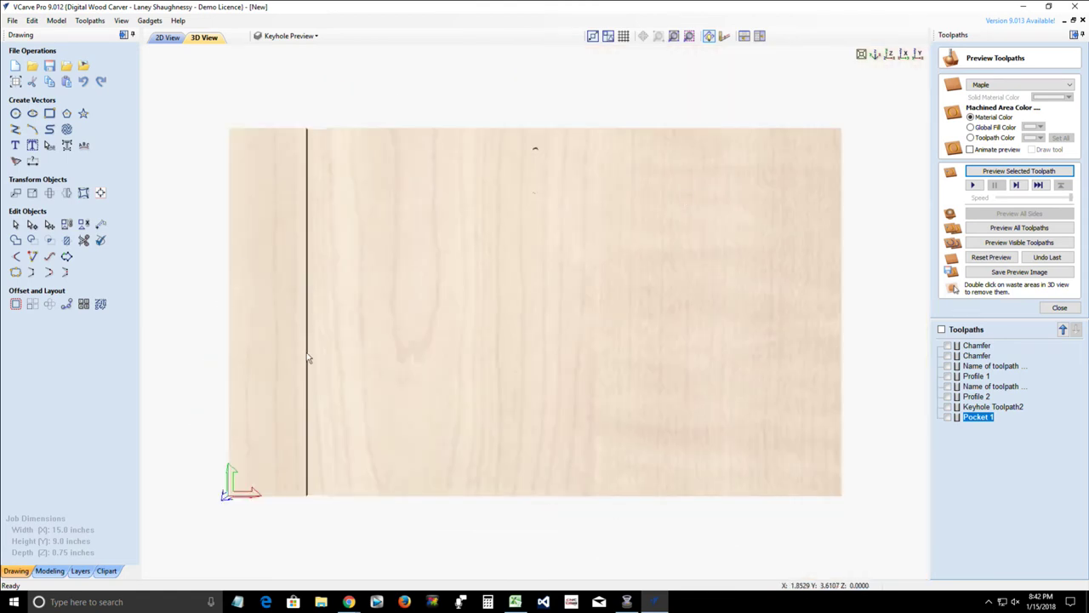
middle_drag(406, 372, 531, 403)
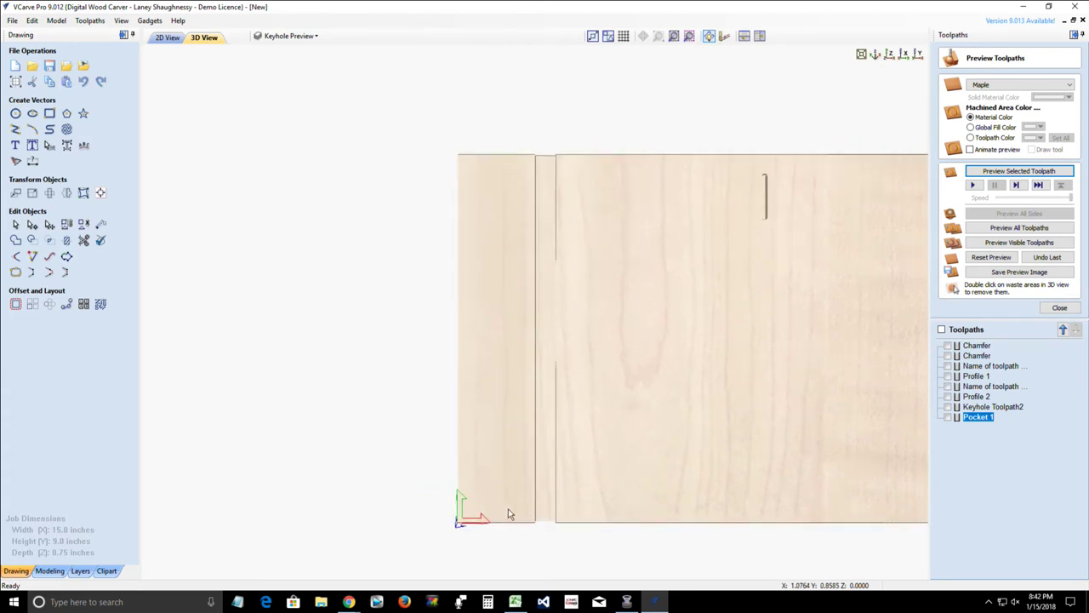
drag(520, 498, 456, 465)
scroll(550, 436, up, 3)
scroll(457, 462, down, 2)
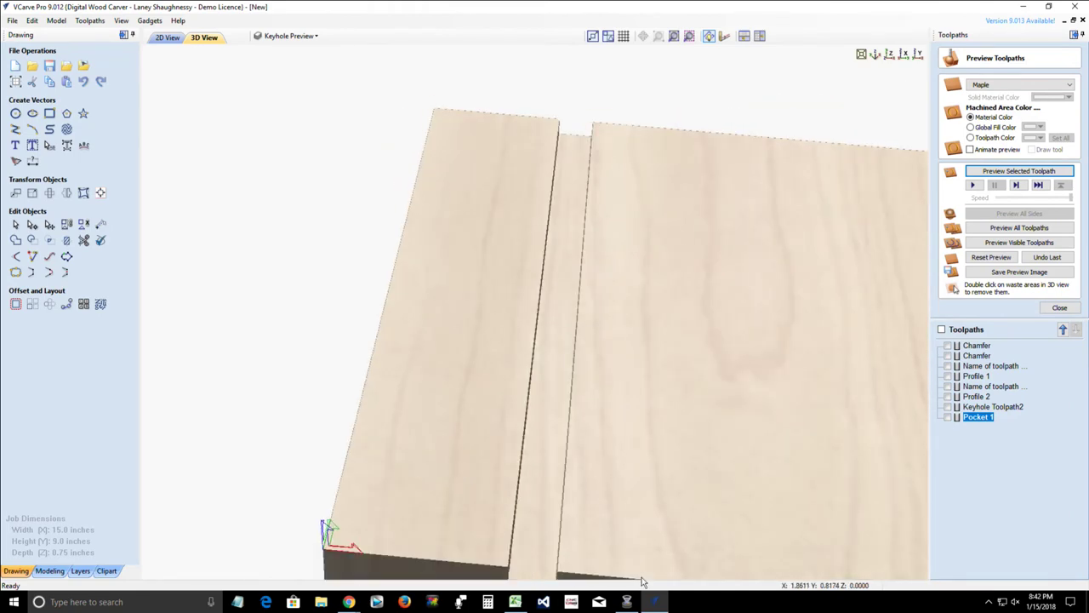
drag(644, 582, 639, 522)
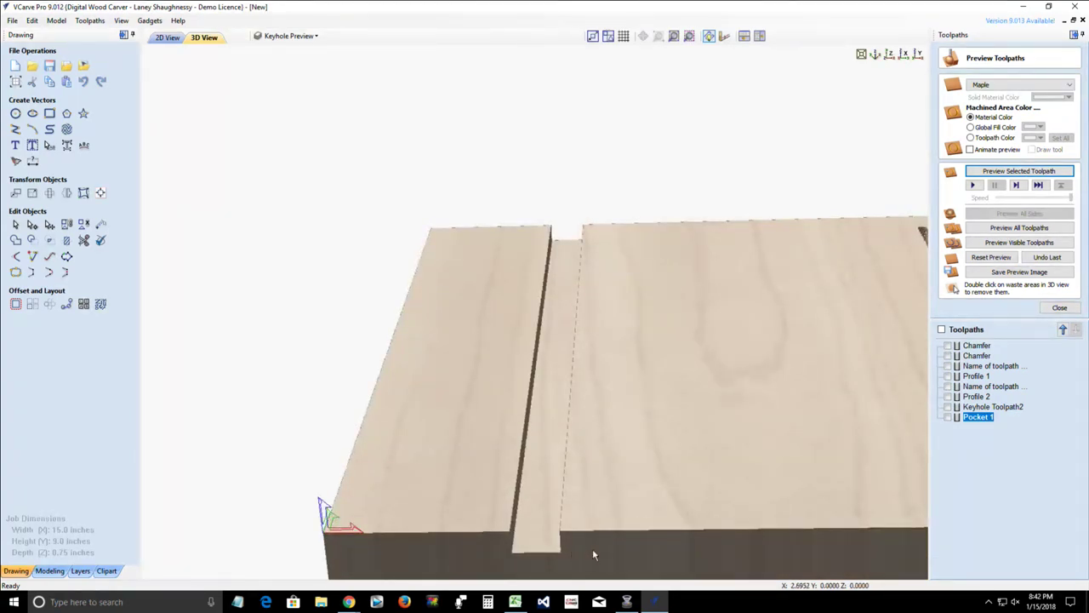
drag(594, 553, 549, 495)
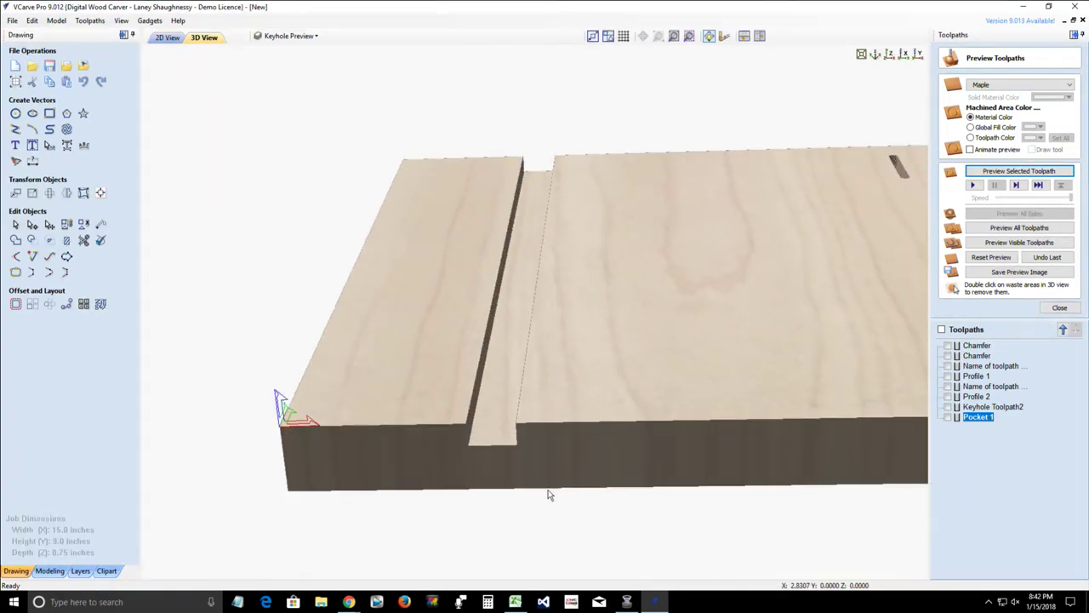
drag(440, 464, 421, 477)
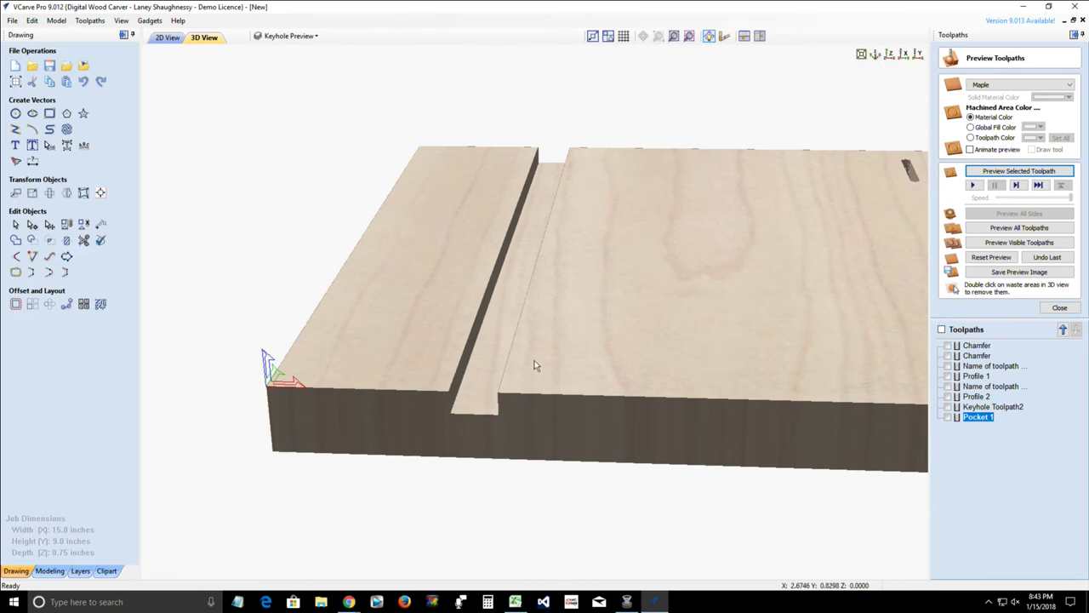
- Rotate to a more top-down view and zoom in on the previewed groove
drag(534, 360, 557, 384)
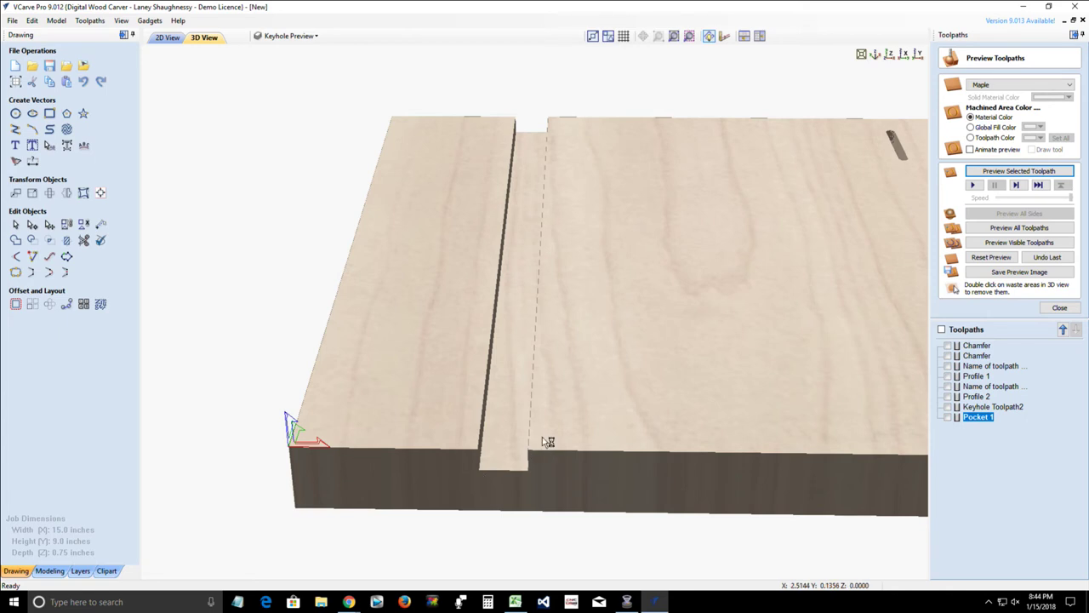
scroll(553, 458, up, 1)
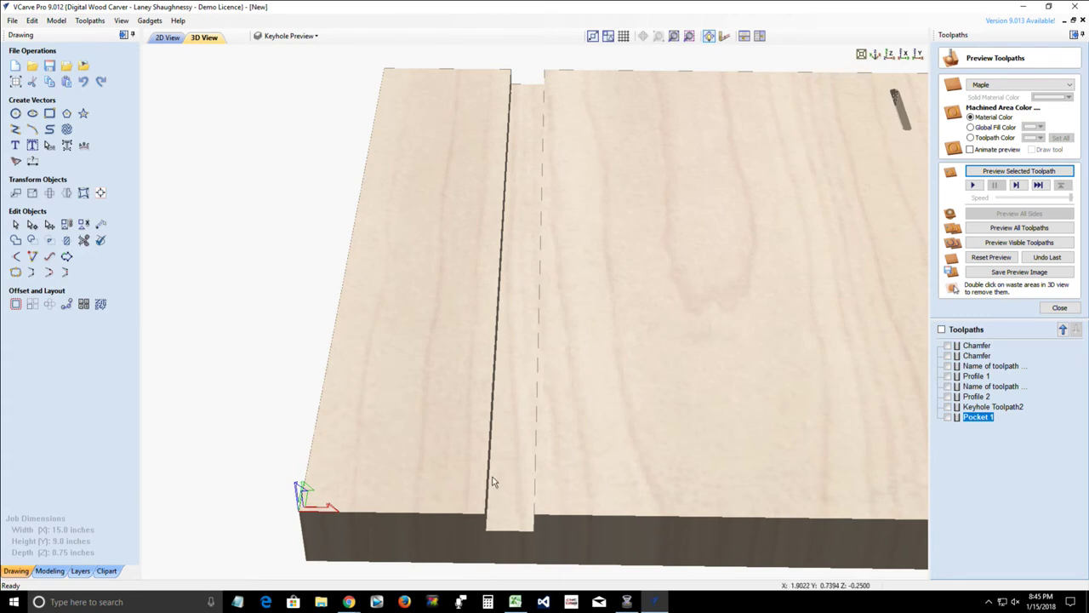
drag(585, 523, 509, 487)
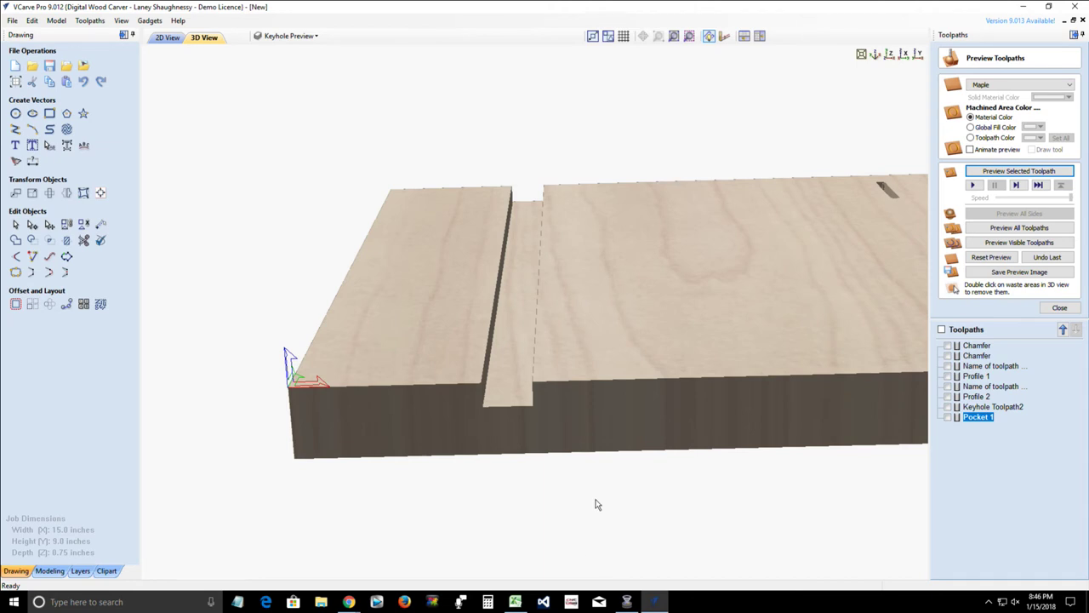
mouse_move(515, 601)
drag(669, 393, 679, 404)
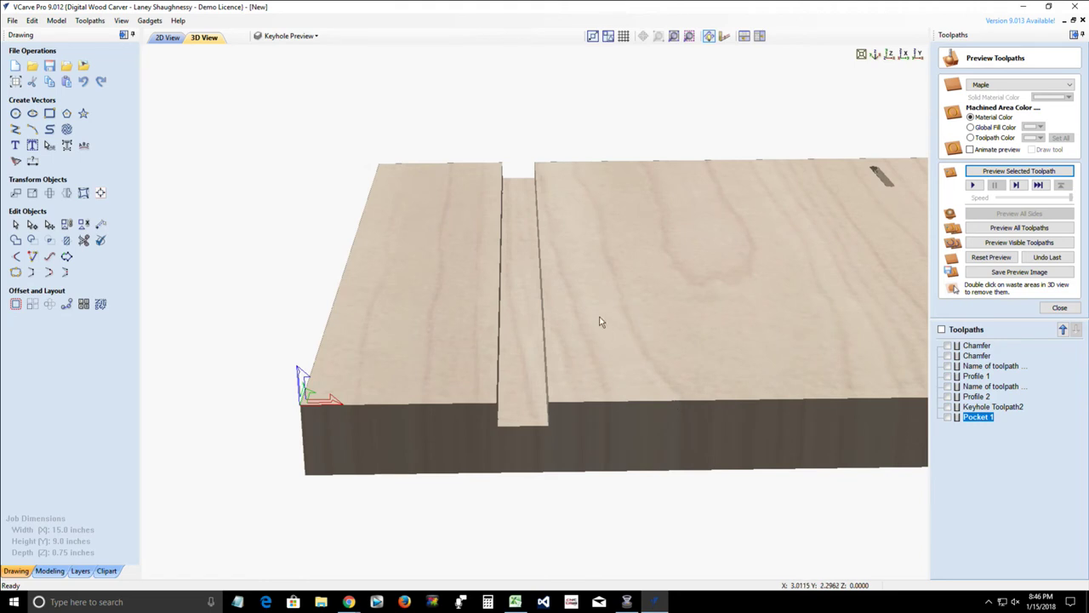
drag(598, 318, 602, 368)
drag(605, 460, 611, 443)
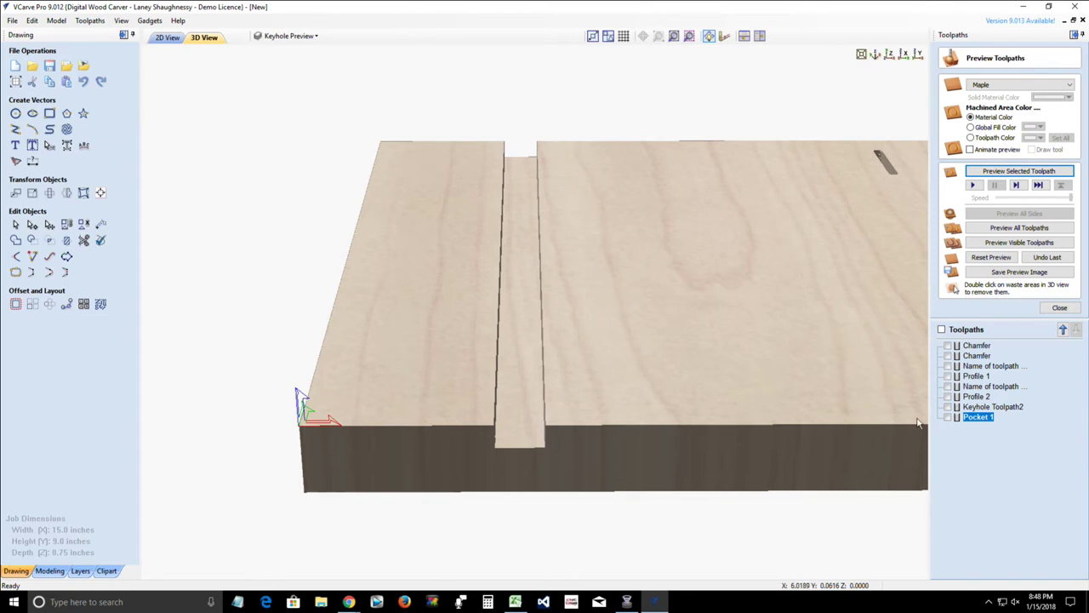
- Reopen Pocket 1's settings, select the Pocket Allowance value, then switch to the browser
double_click(975, 417)
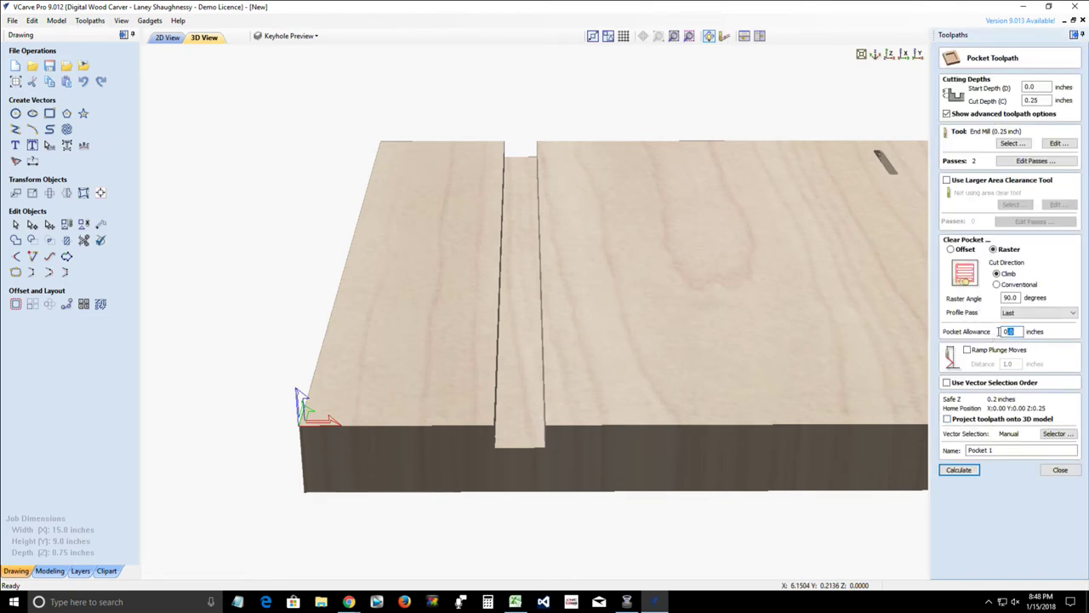
drag(1006, 332, 1022, 333)
click(357, 606)
- In Chrome's Vectric Gadgets tab, open the Gear Maker gadget's details page
click(373, 554)
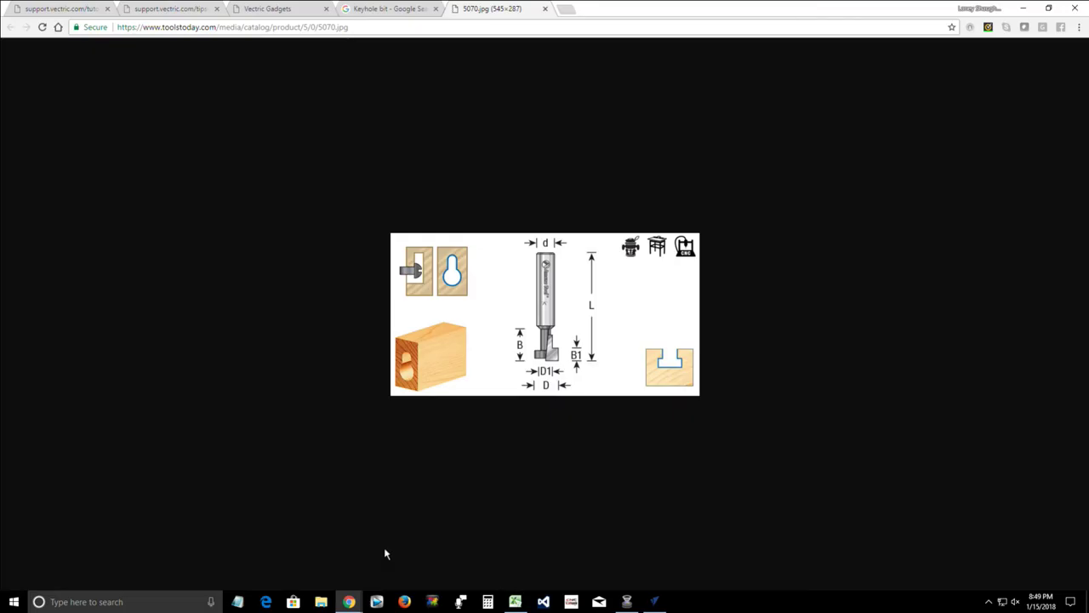
click(291, 9)
scroll(607, 344, down, 3)
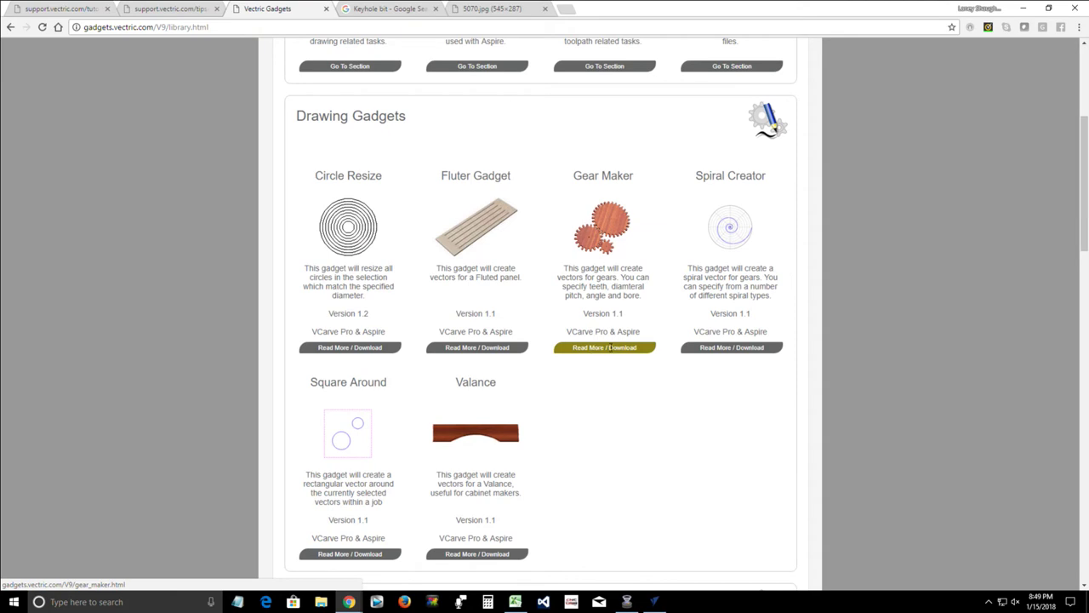
click(605, 348)
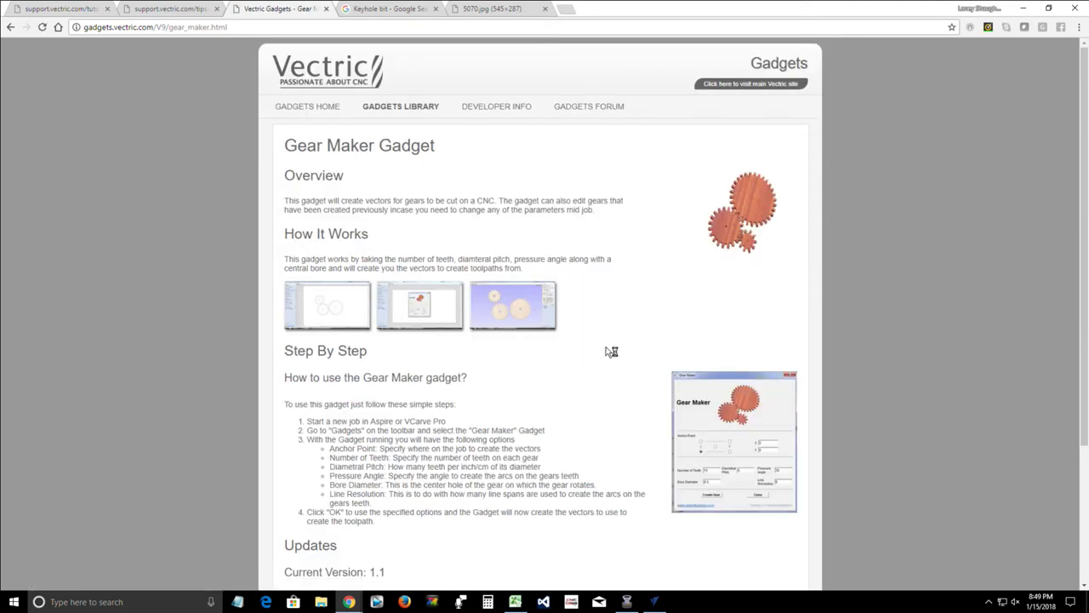
- Download the Gear Maker gadget file and open its download options
scroll(611, 352, down, 3)
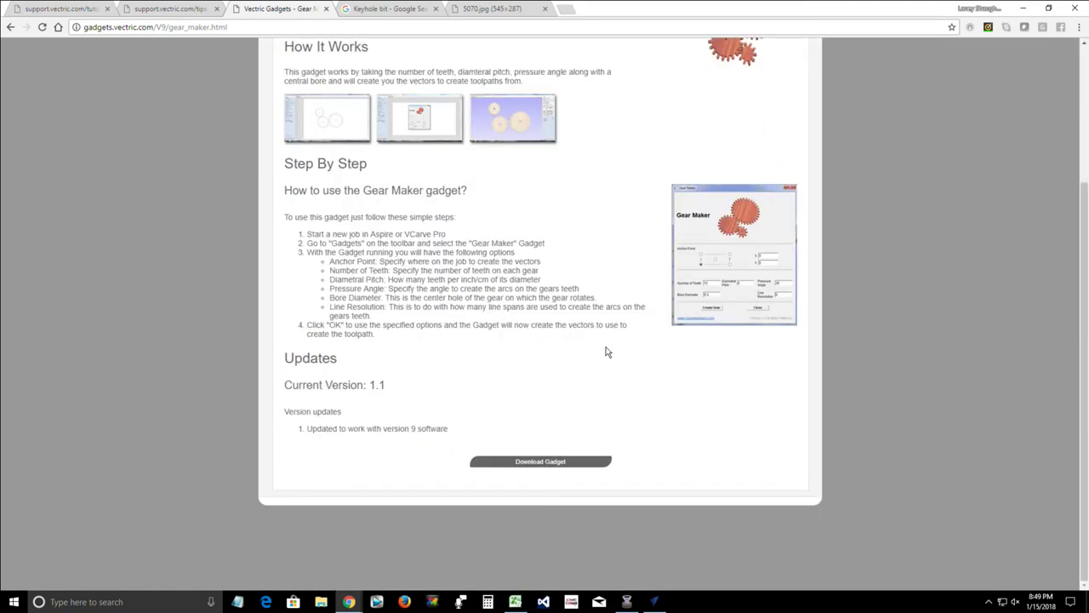
click(540, 461)
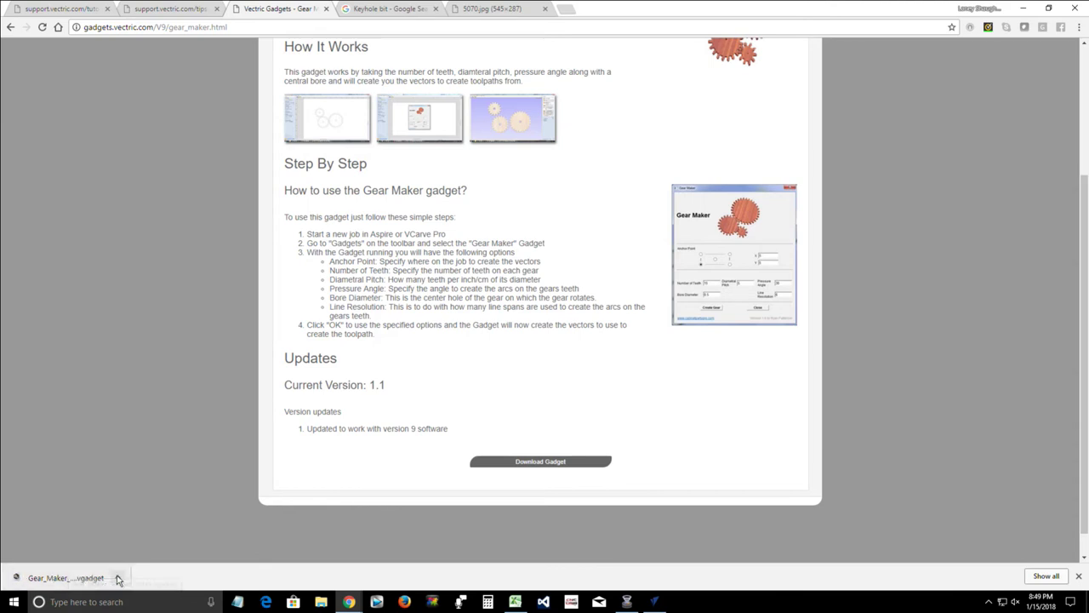
click(119, 578)
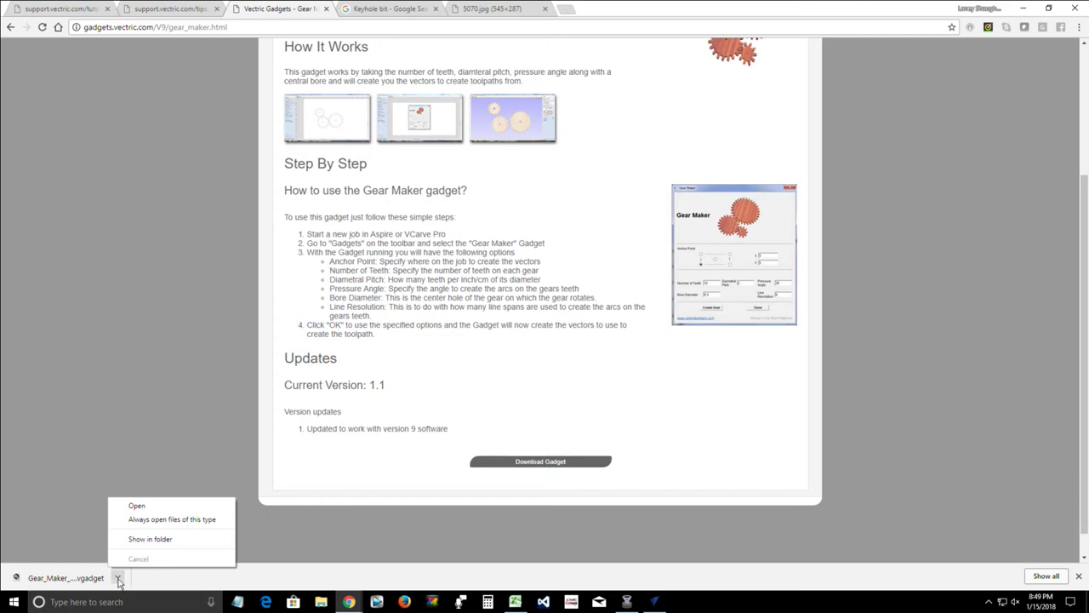
click(119, 579)
click(120, 579)
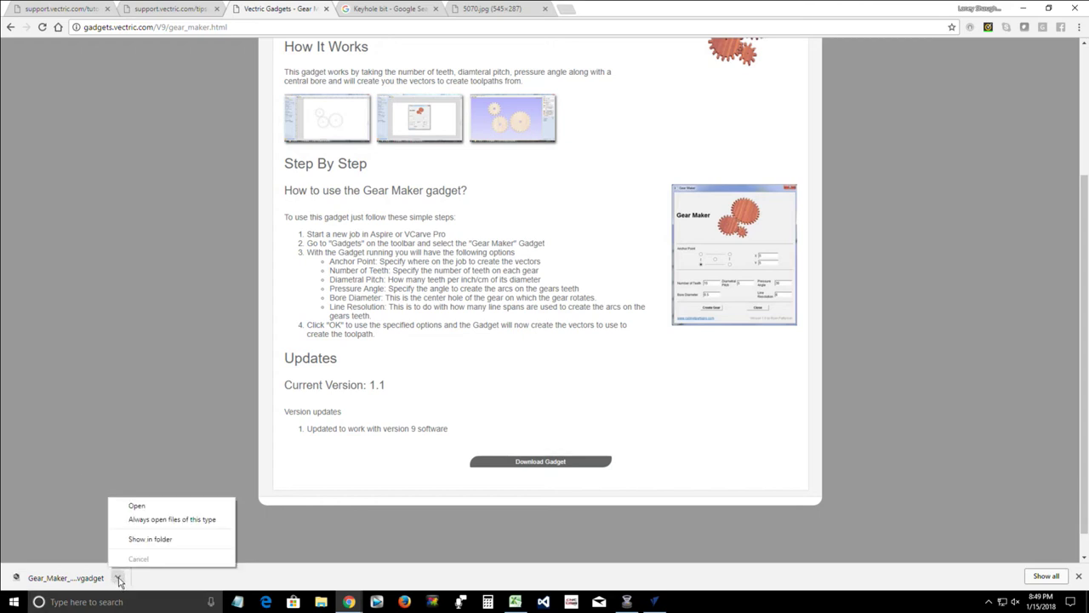
- Show Gear_Maker_Gadget_Install.vgadget in the Downloads folder, moving between Chrome and File Explorer
click(152, 540)
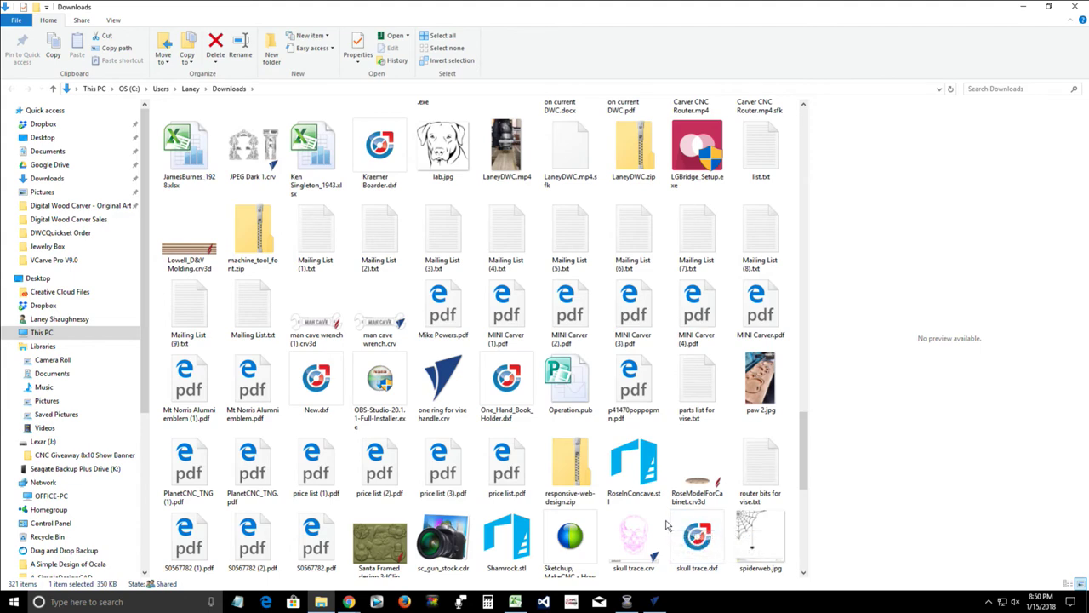
scroll(667, 525, down, 5)
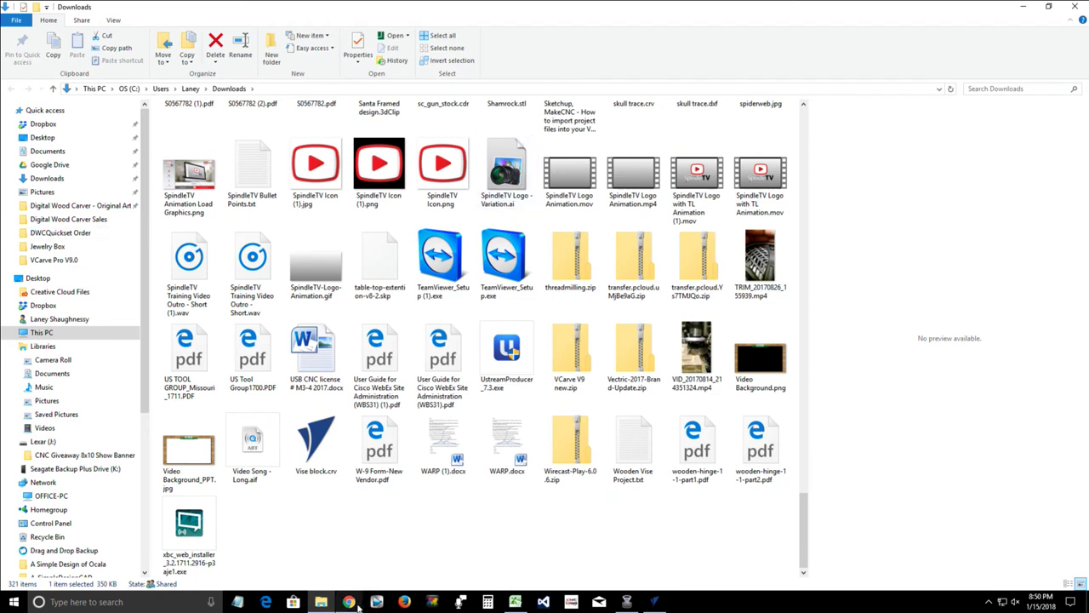
mouse_move(358, 604)
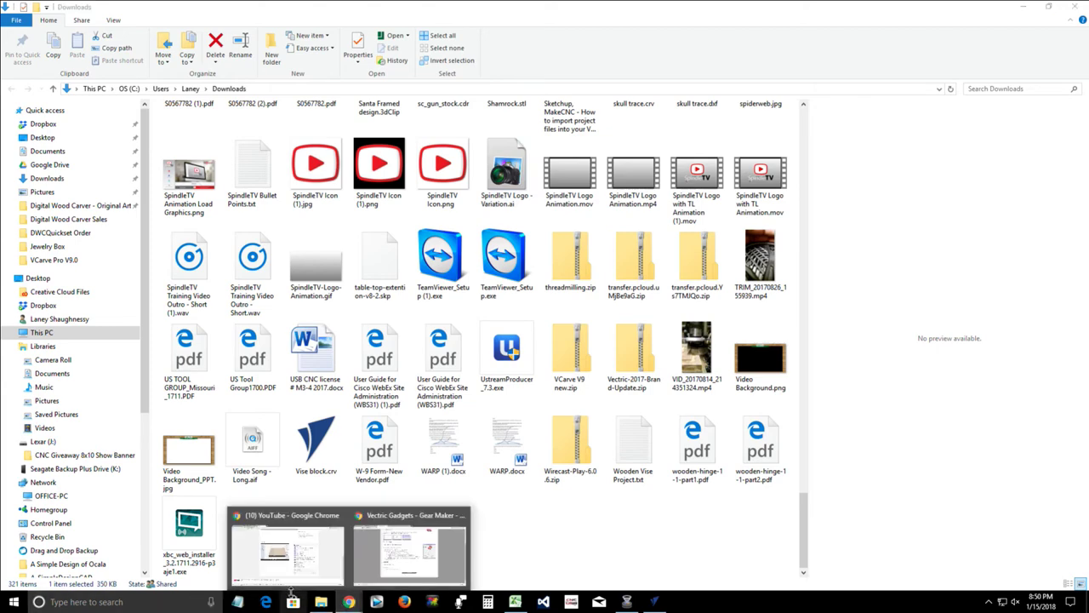
click(404, 553)
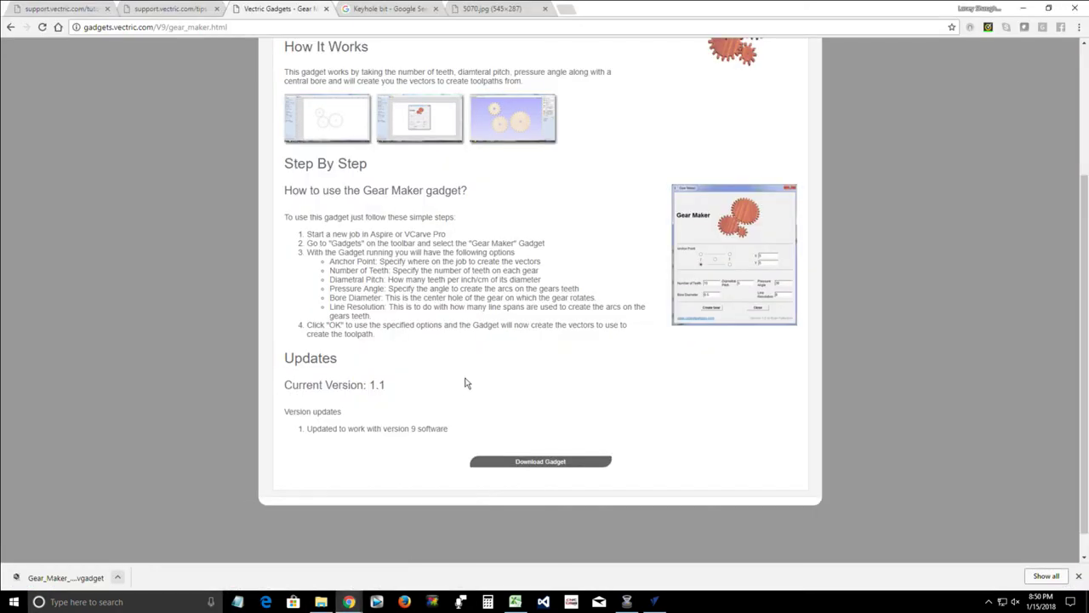
scroll(469, 388, up, 1)
mouse_move(349, 602)
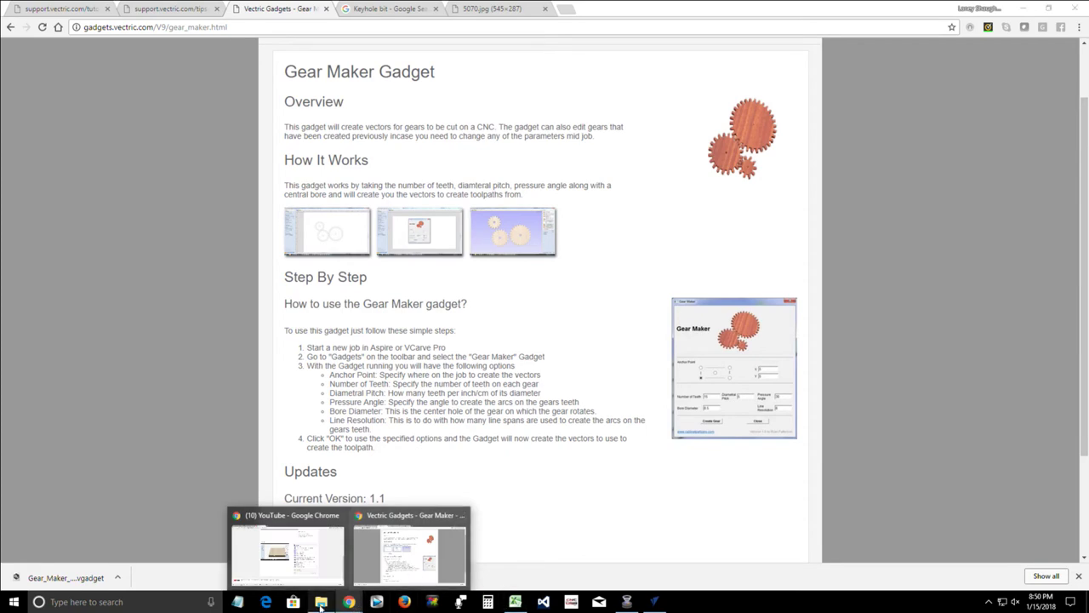
click(321, 601)
scroll(561, 374, up, 10)
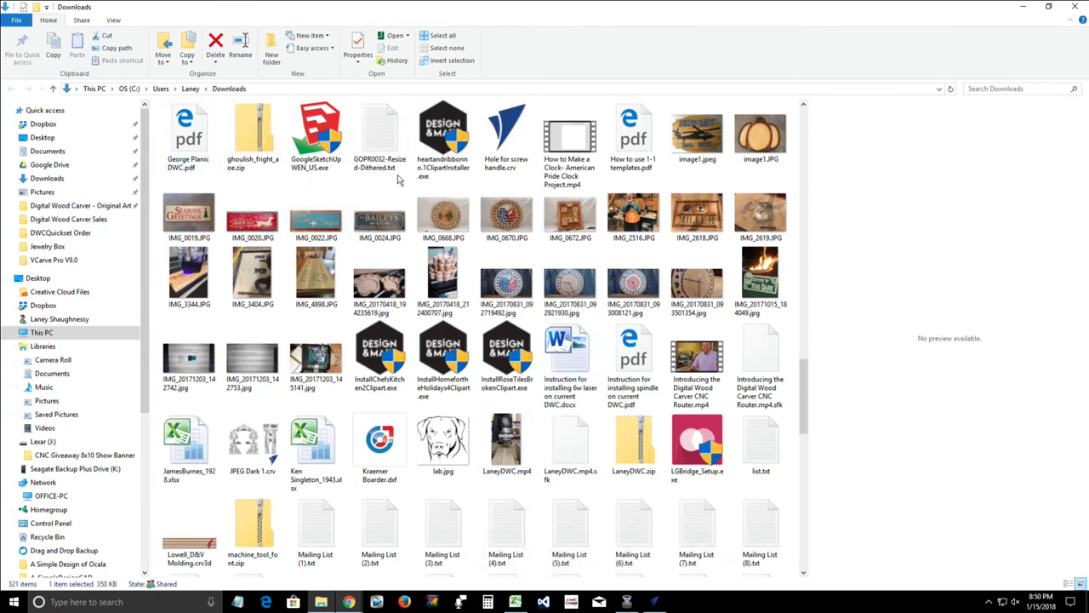
scroll(397, 180, up, 5)
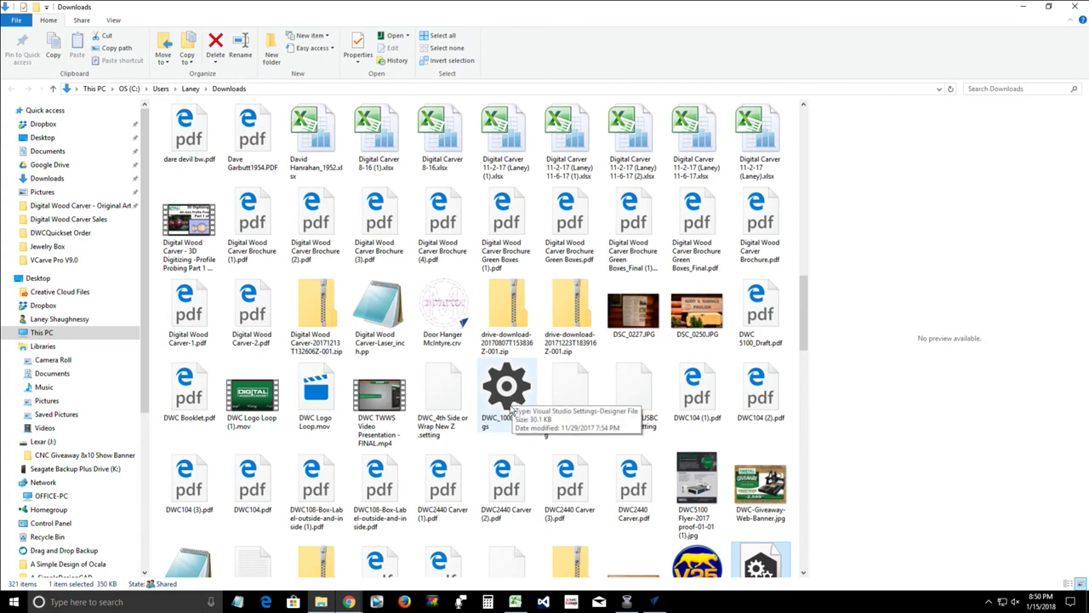
scroll(511, 400, down, 2)
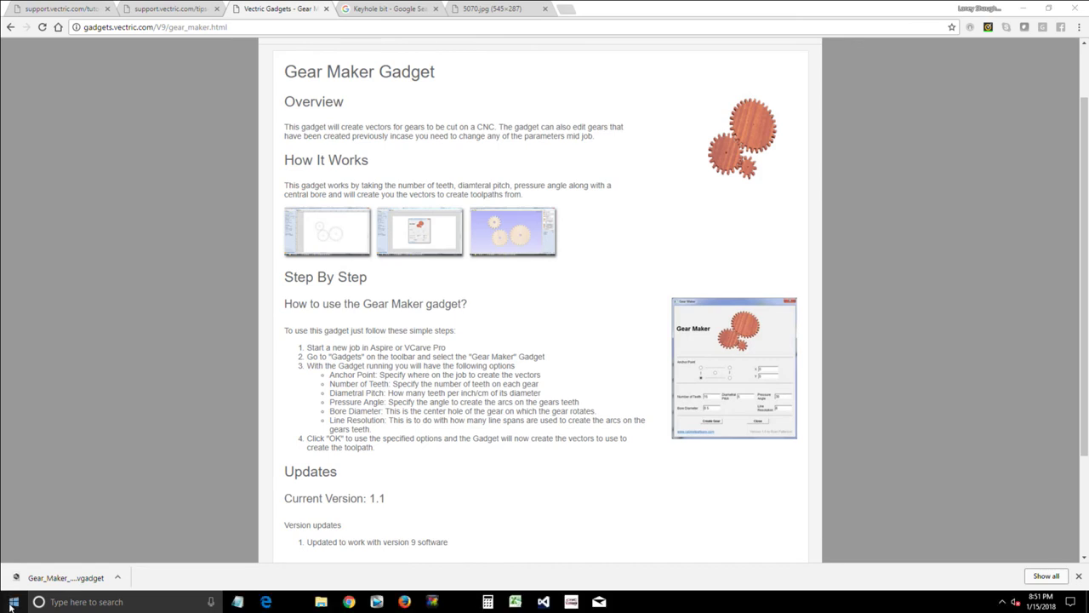
- Cut Gear_Maker_Gadget_Install.vgadget from the Downloads folder
click(320, 602)
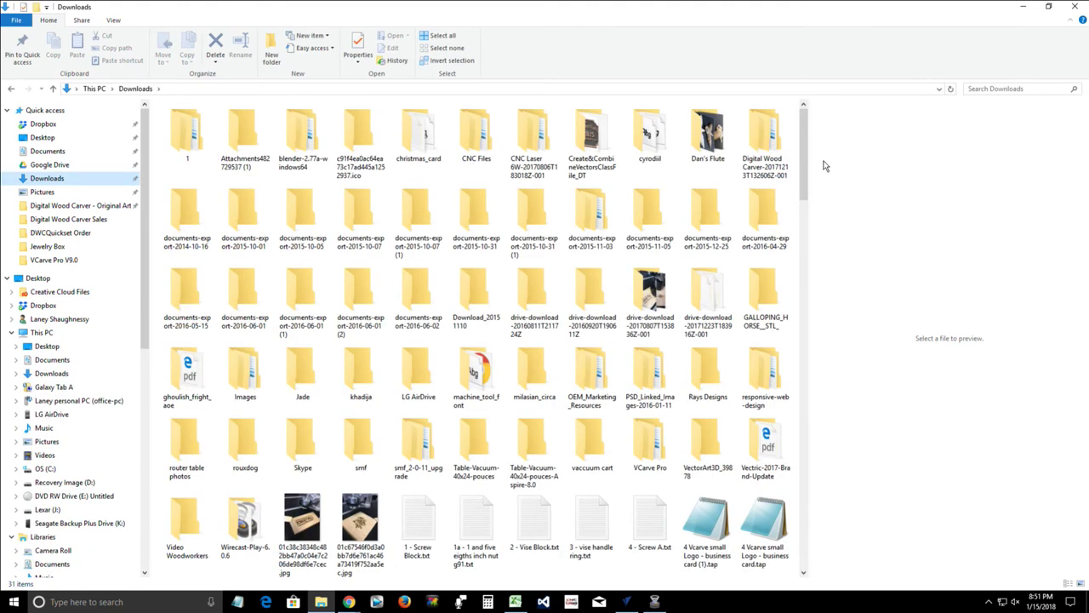
drag(800, 151, 817, 360)
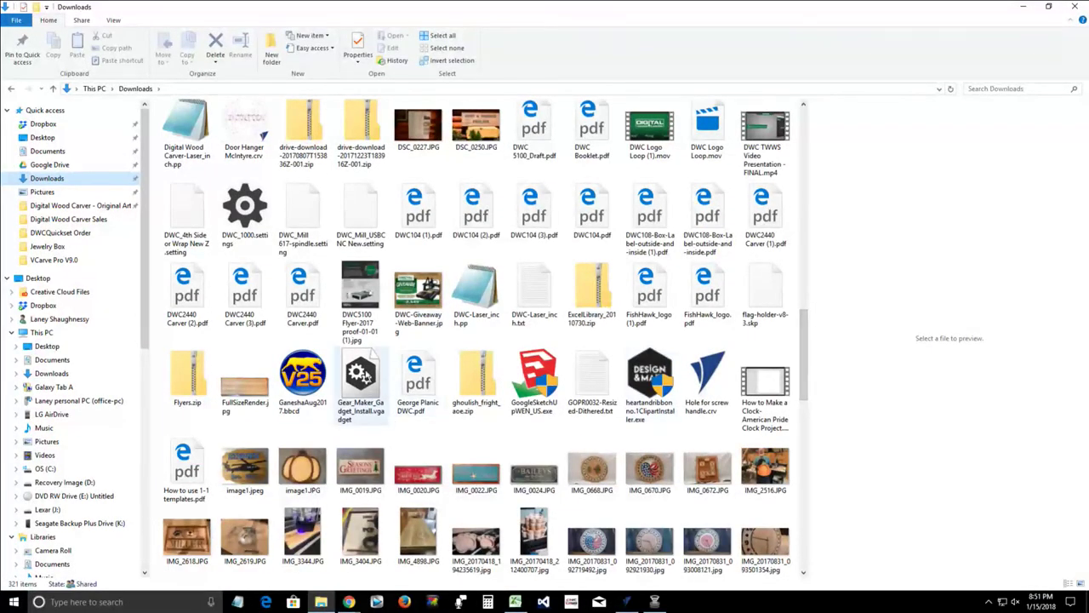
click(362, 383)
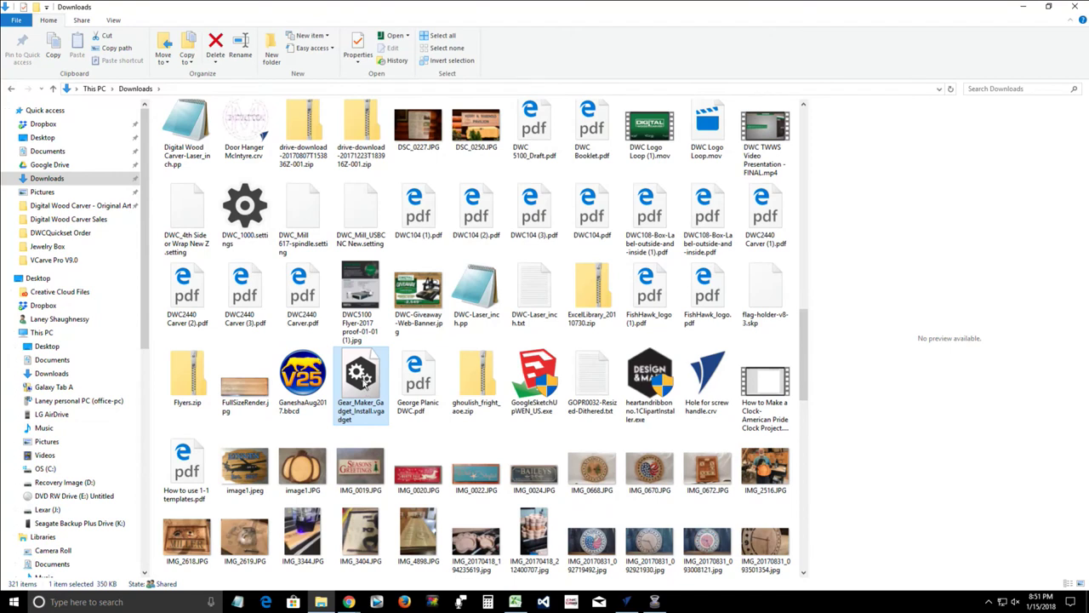
right_click(363, 382)
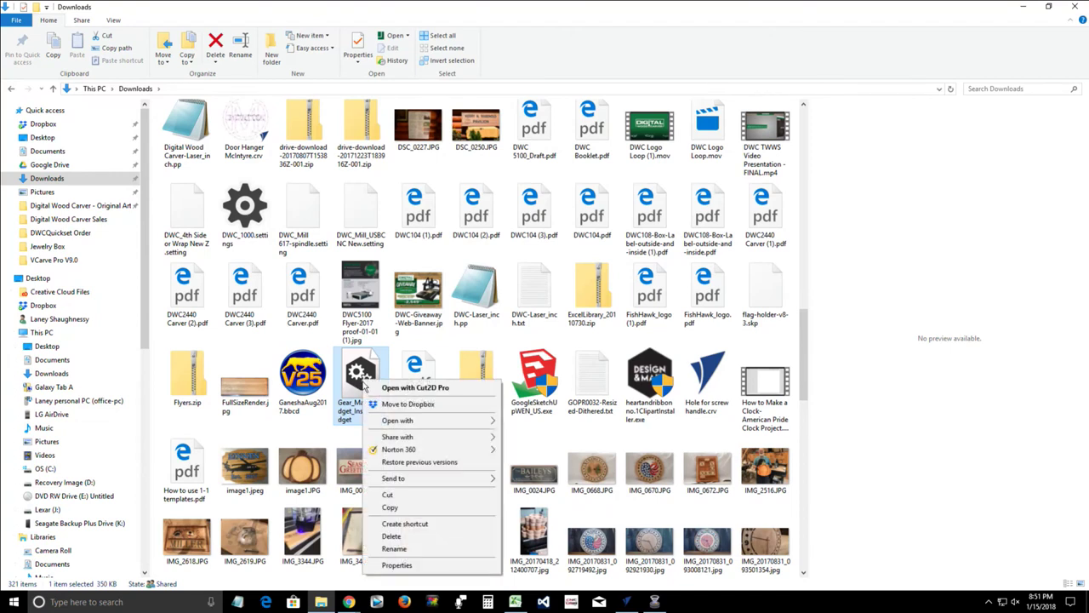
click(387, 497)
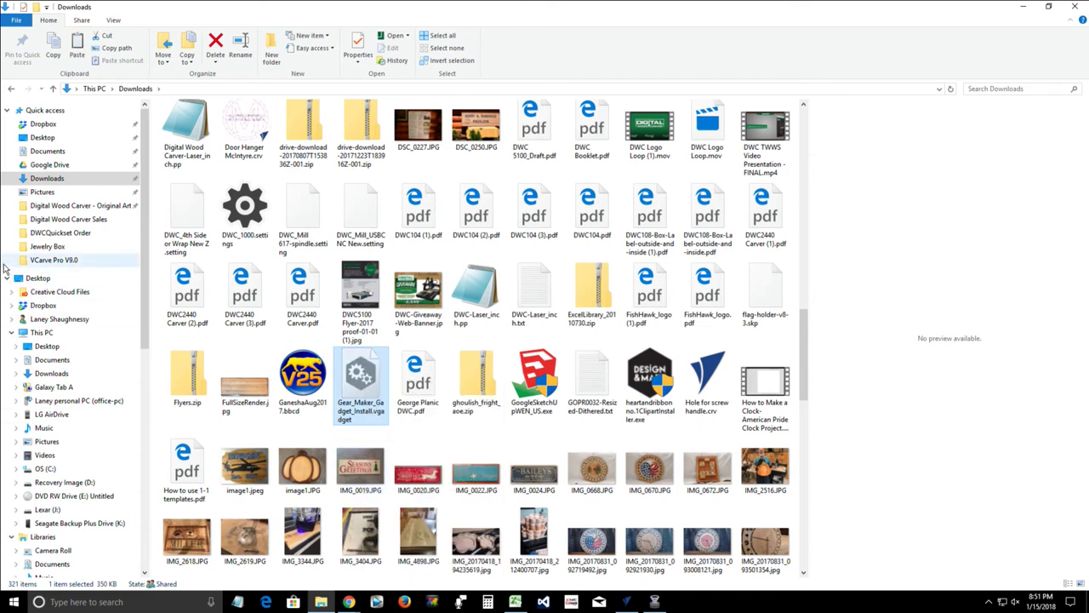
- Browse to C:\Users\Public\Public Documents\Vectric Files\Gadgets
click(40, 333)
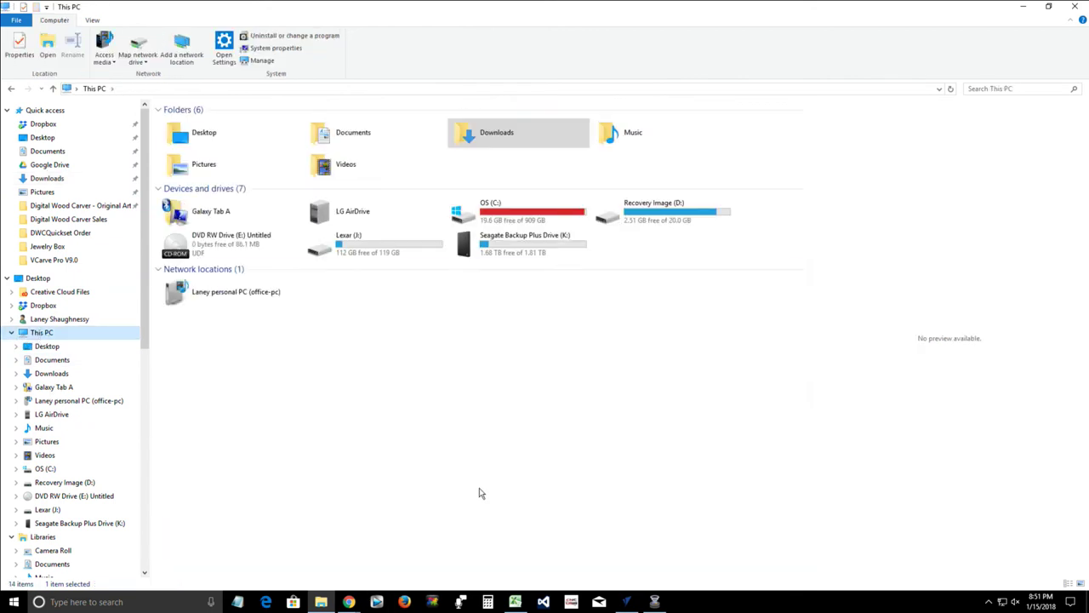
double_click(524, 208)
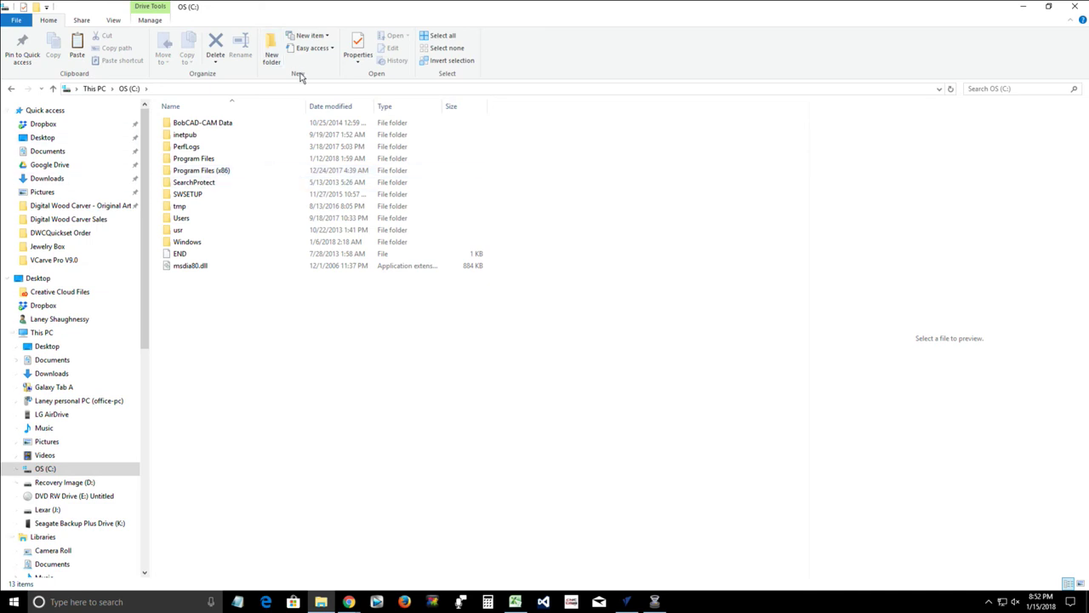
double_click(182, 219)
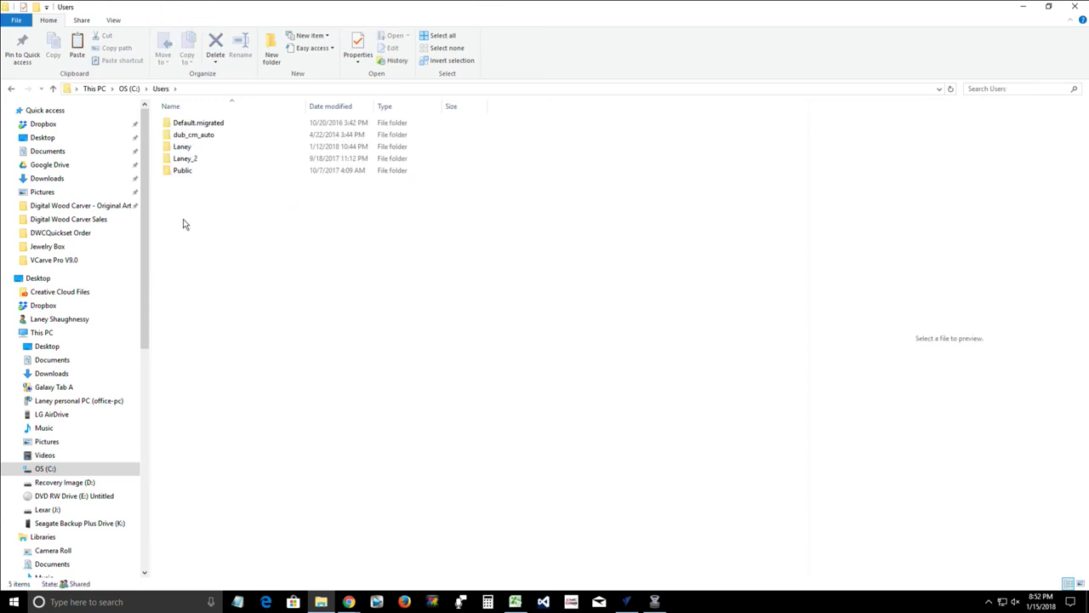
double_click(183, 171)
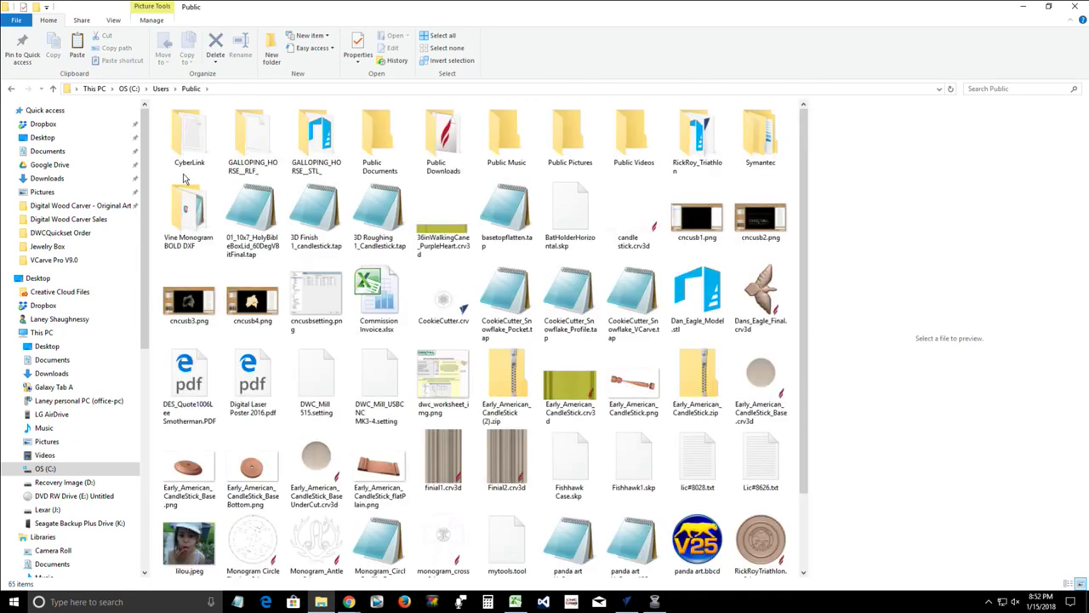
double_click(378, 136)
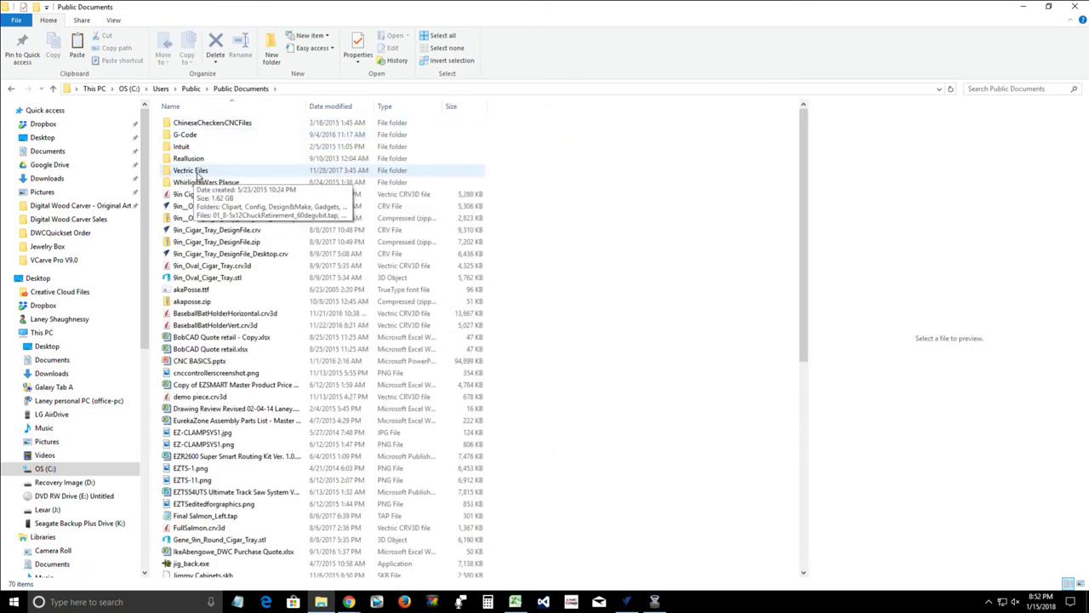
double_click(198, 171)
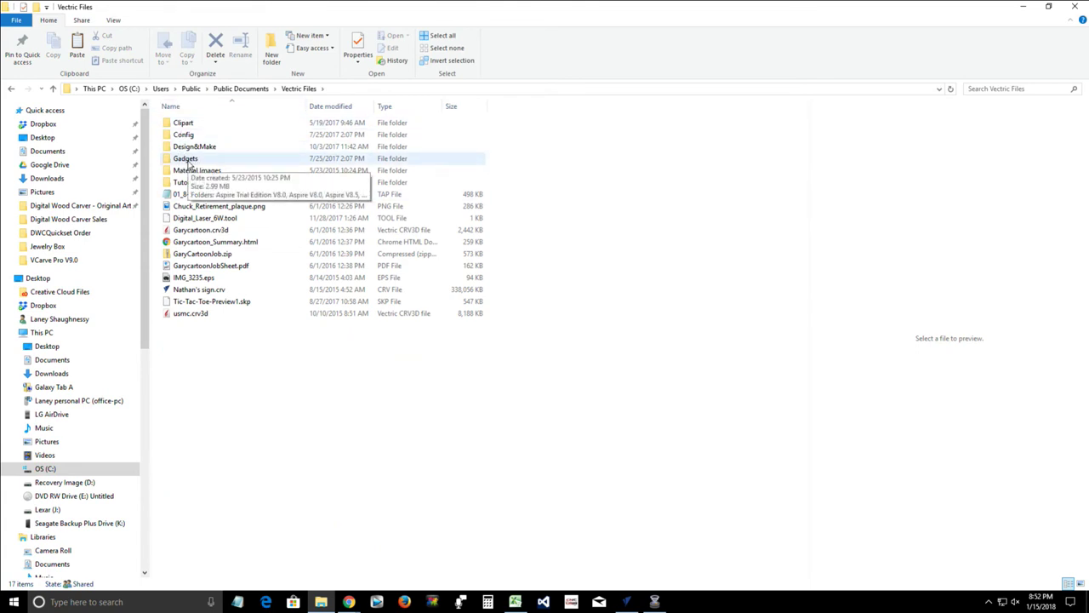
double_click(188, 162)
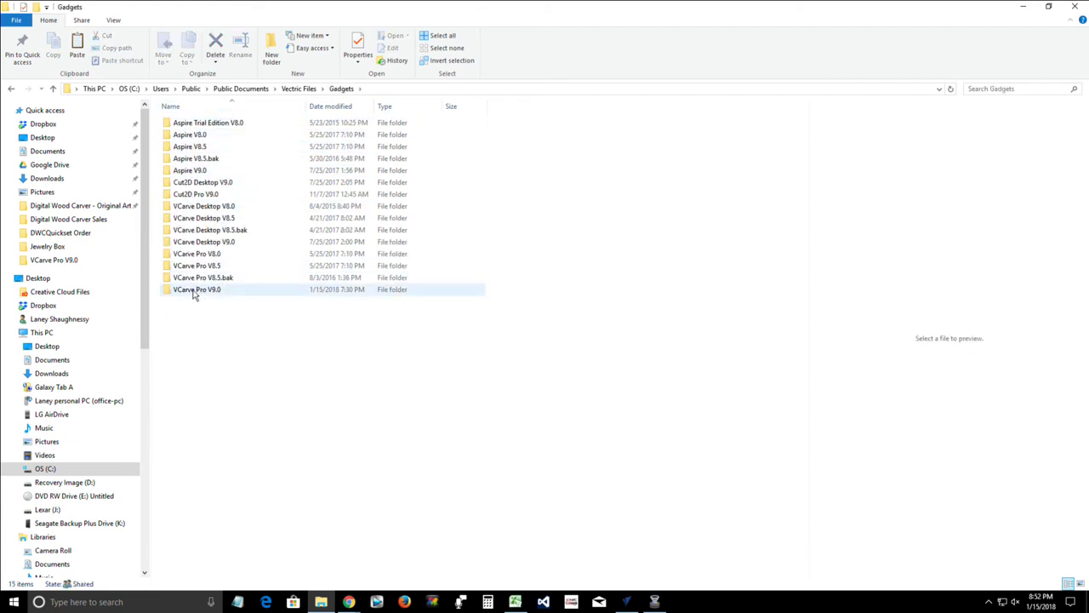
- Paste the gadget file into the VCarve Pro V9.0 folder and close File Explorer
mouse_move(197, 293)
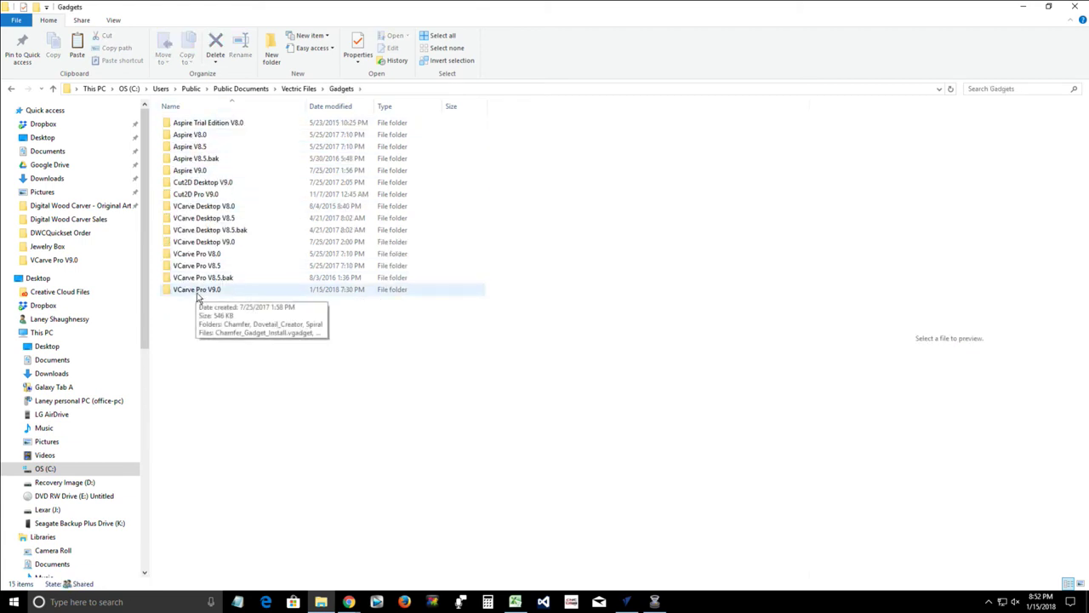
click(196, 294)
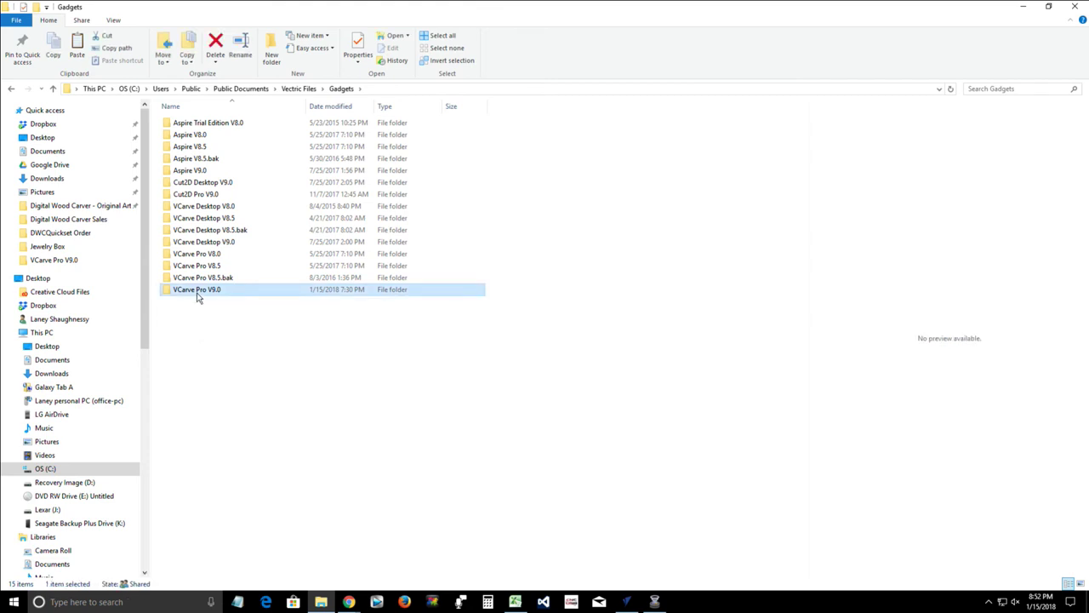
mouse_move(197, 295)
mouse_down()
mouse_move(163, 294)
mouse_move(182, 301)
mouse_up()
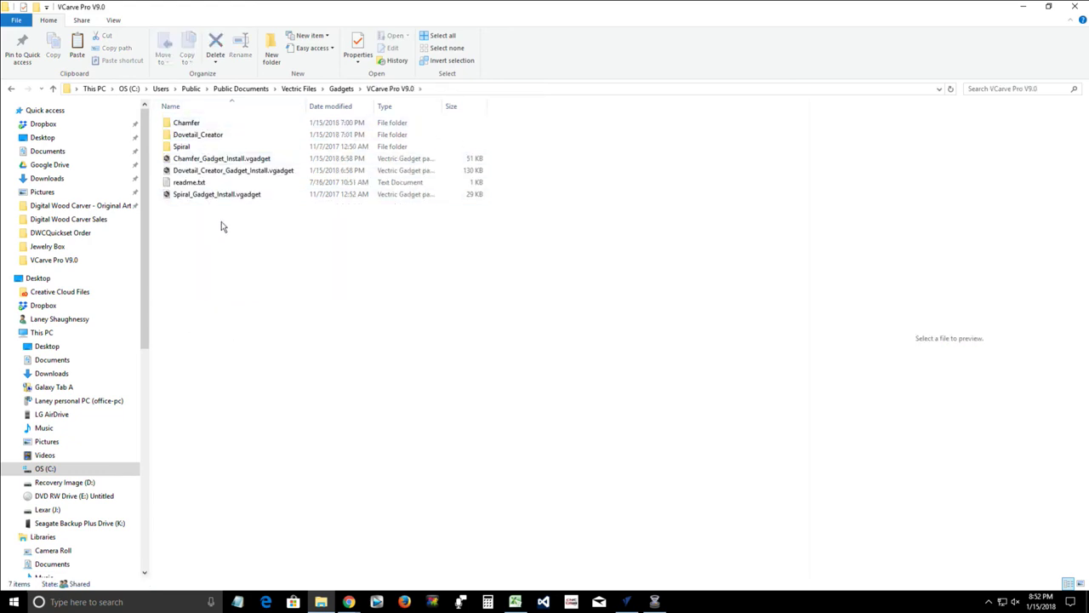
right_click(223, 225)
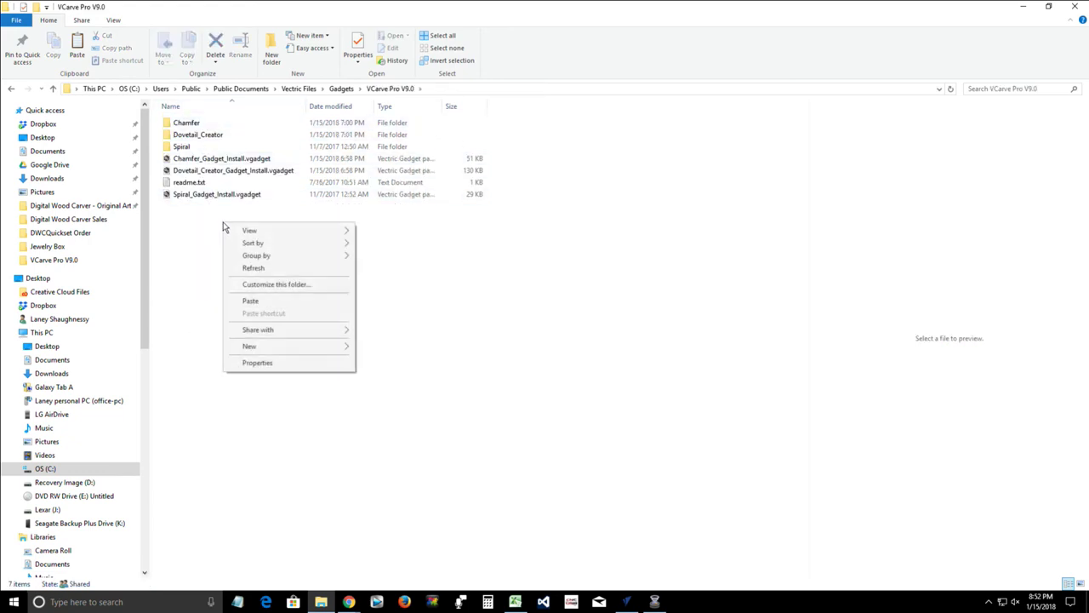
click(251, 301)
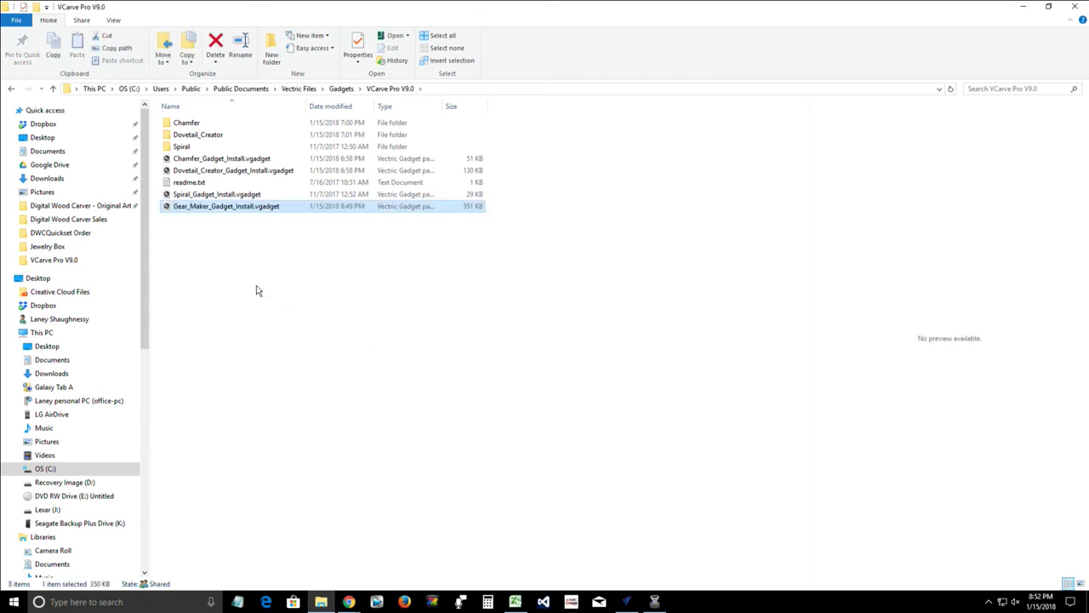
click(392, 287)
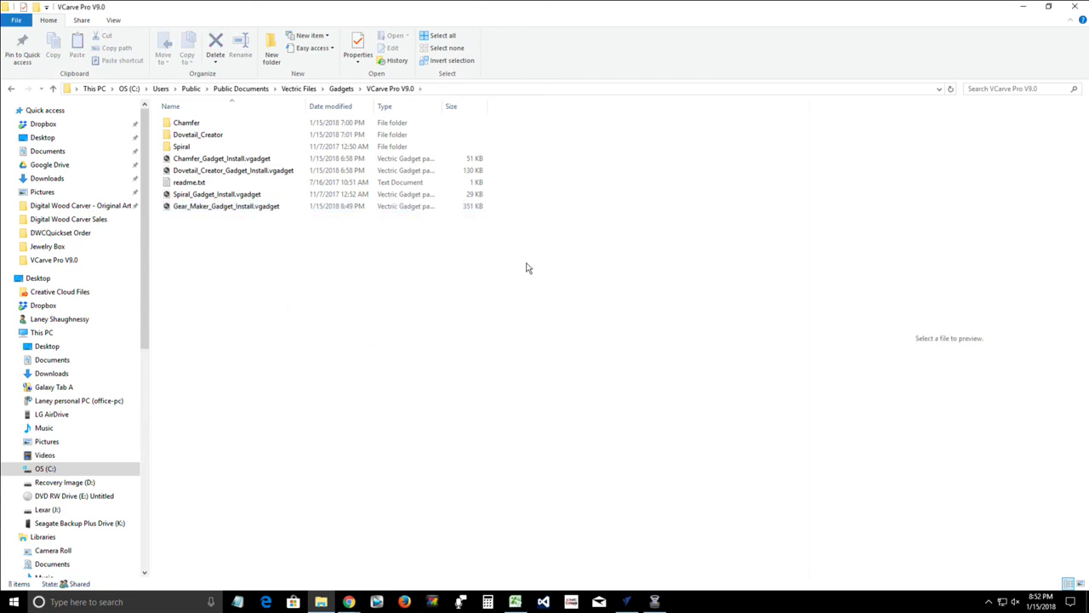
click(1072, 9)
- Select Gear_Maker_Gadget_Install.vgadget for installation via Gadgets > Install New Gadget
click(626, 602)
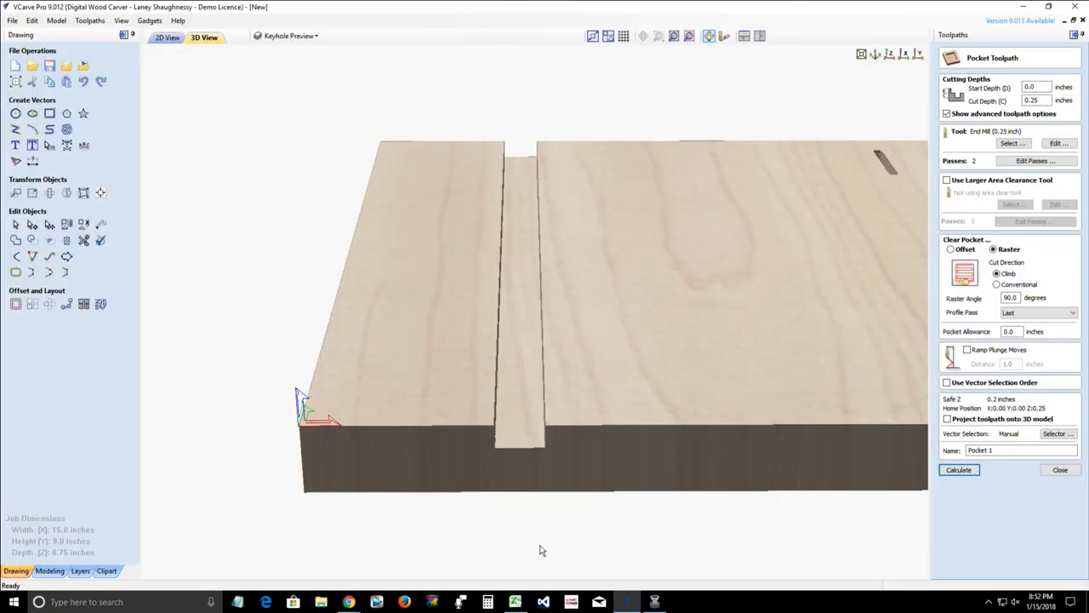
click(151, 21)
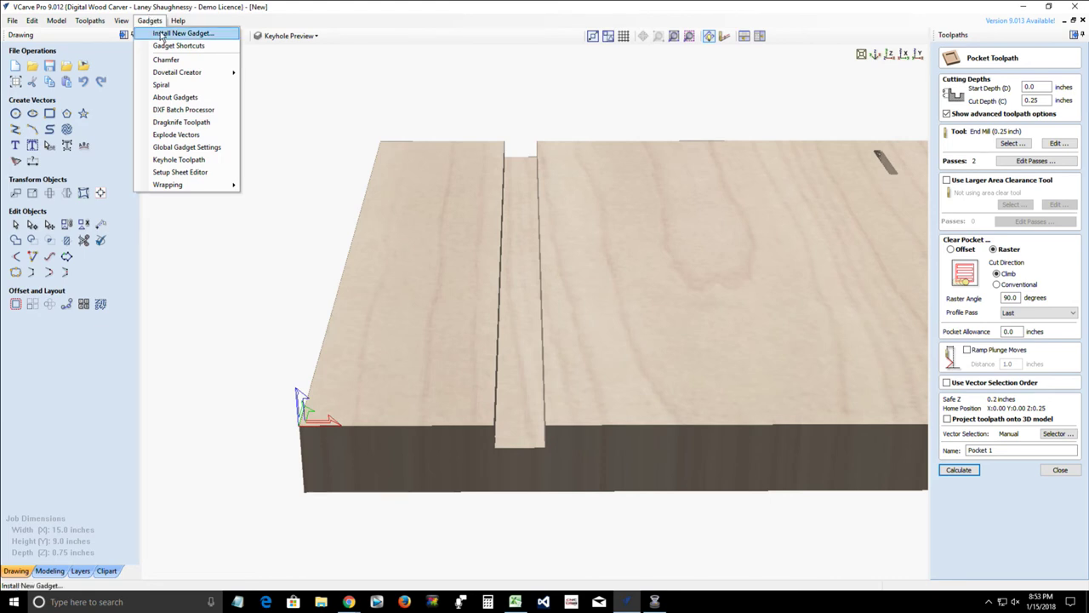
click(161, 34)
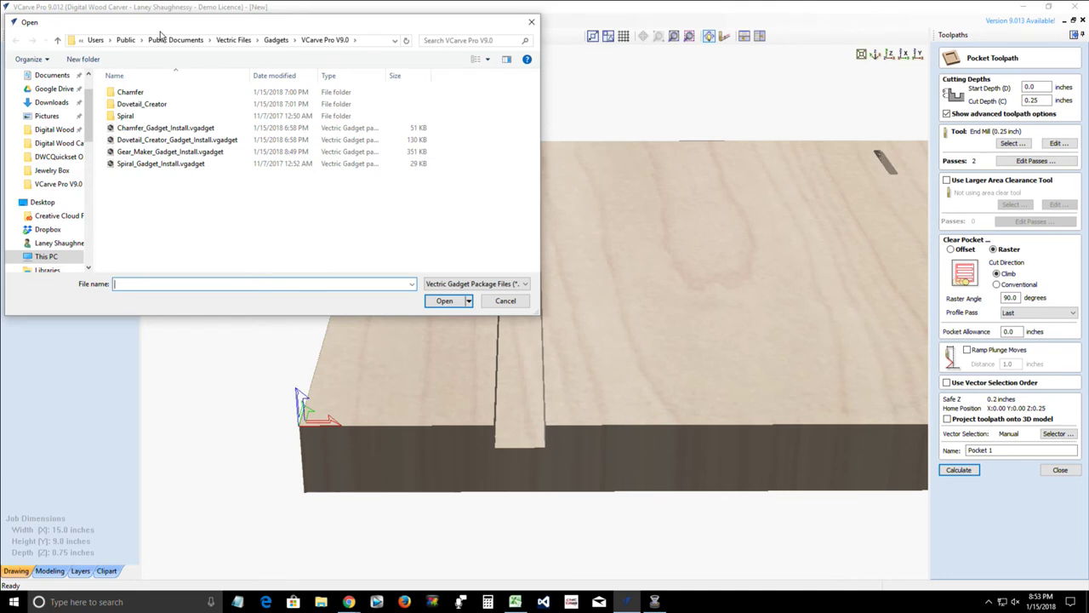
click(170, 152)
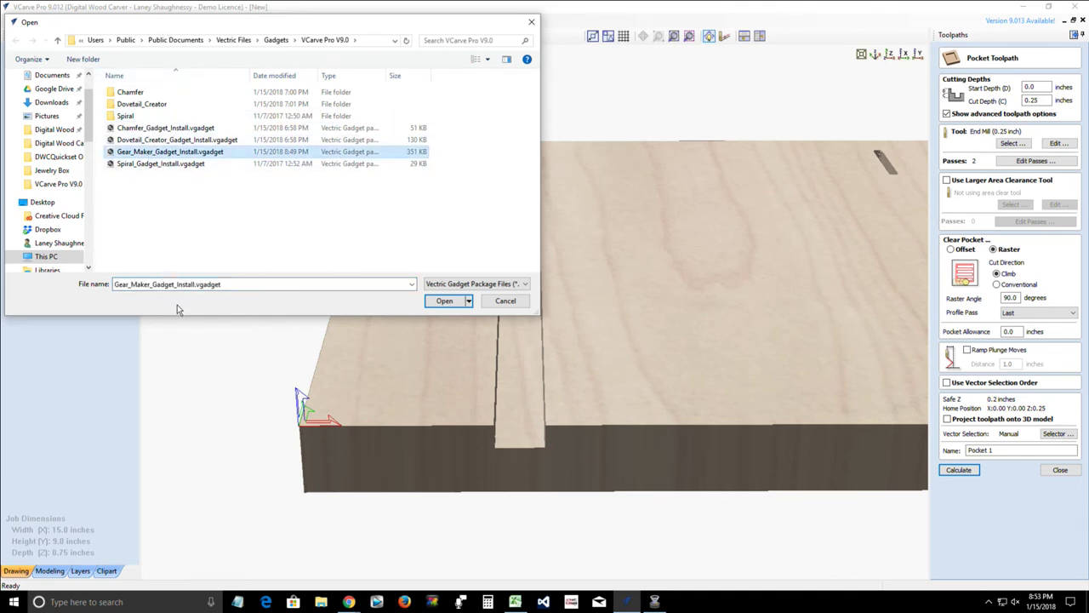
click(445, 303)
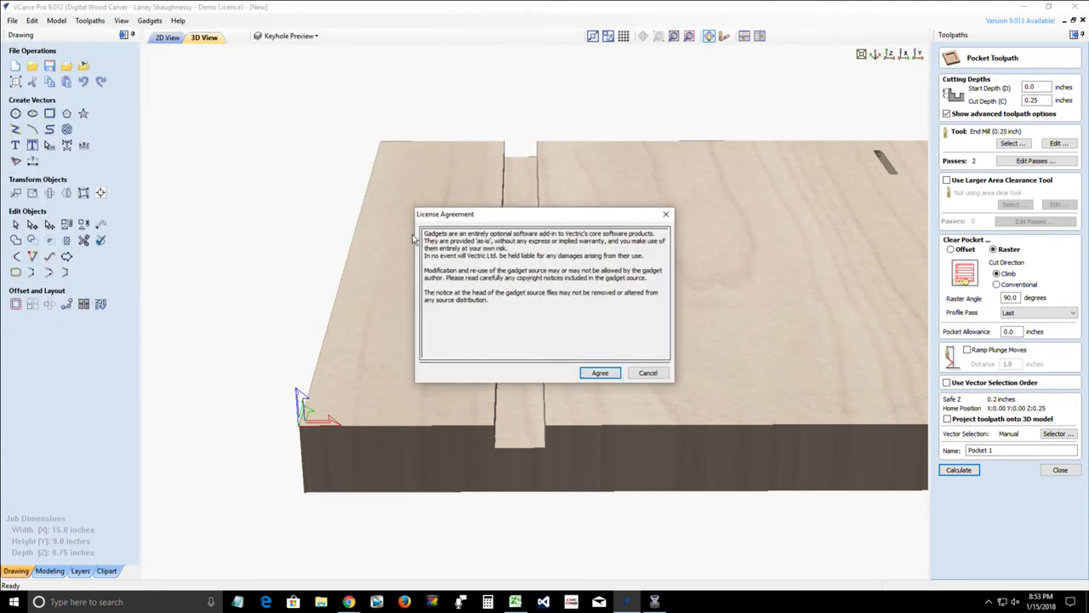
- Accept the Gear Maker license, then verify Gear Maker appears in the Gadgets menu
drag(424, 233, 629, 304)
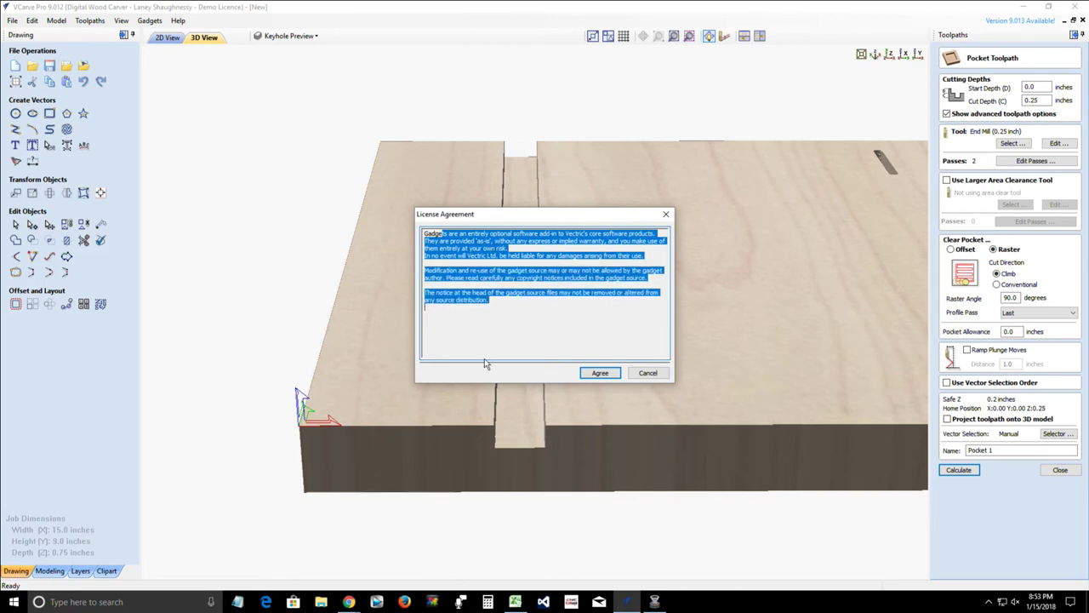
click(599, 372)
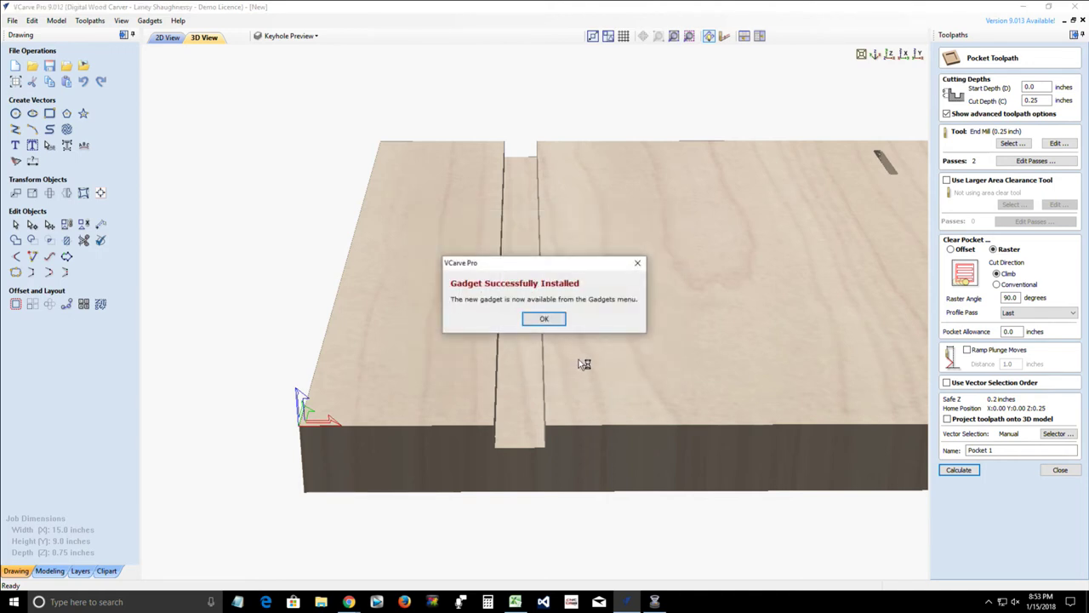
click(541, 322)
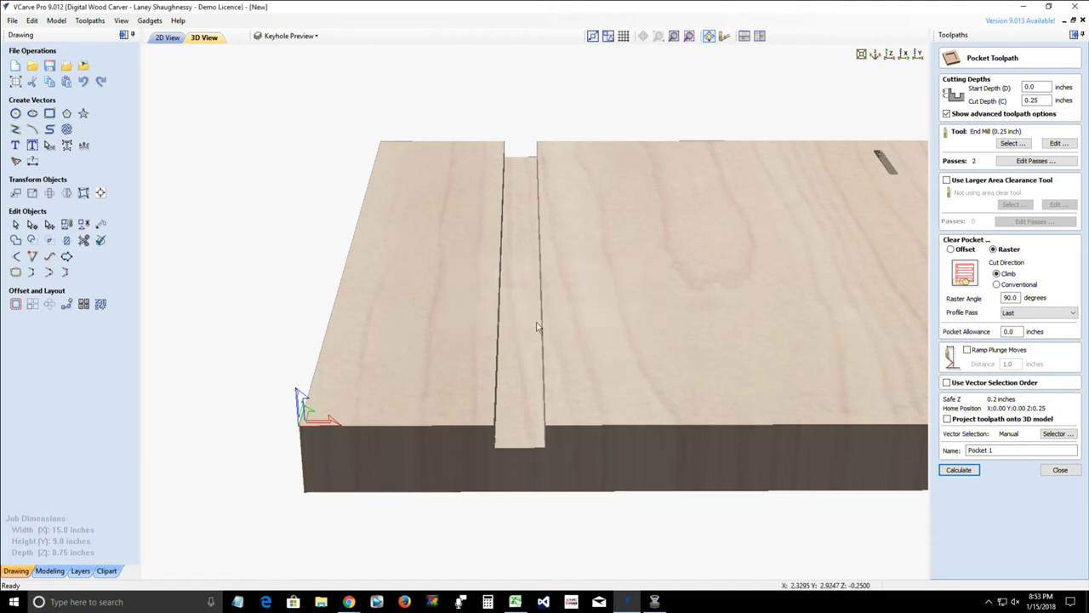
click(149, 21)
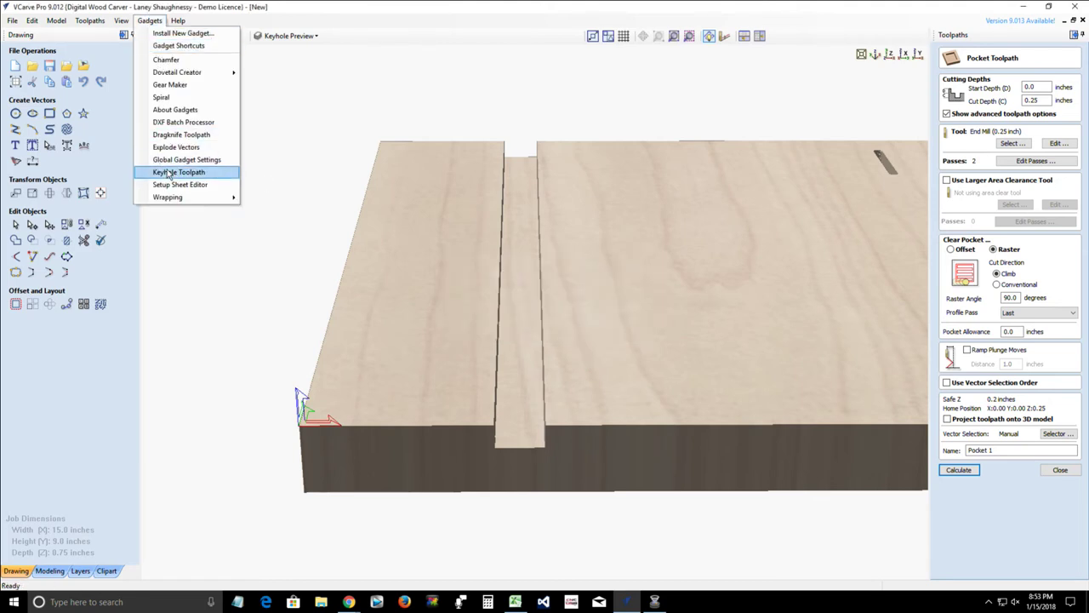
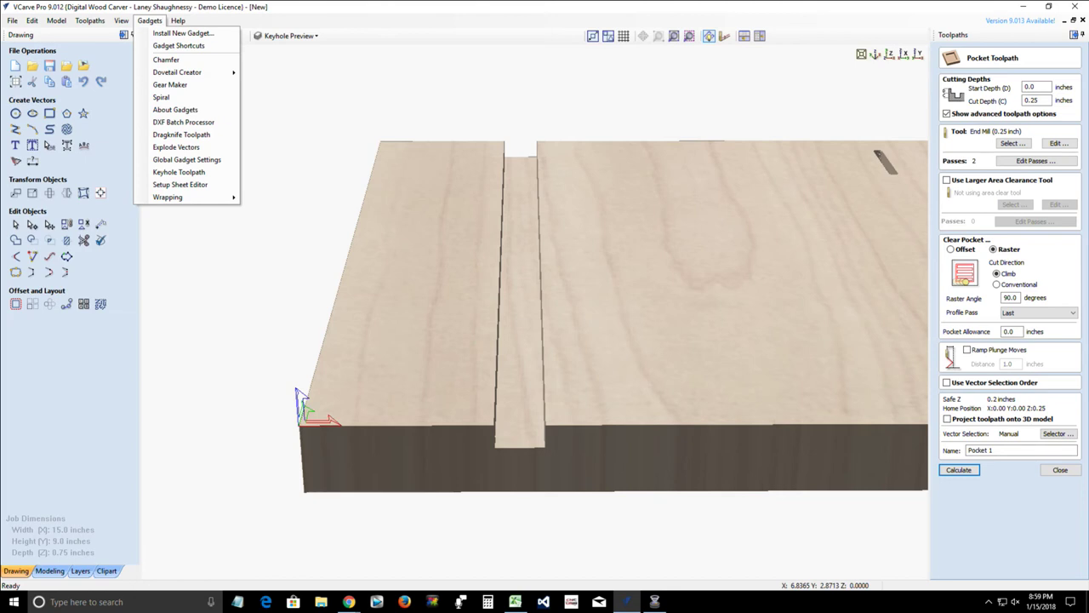
- Dismiss the Gadgets list and bring the Chrome window with the WebEx recordings to the front
click(349, 601)
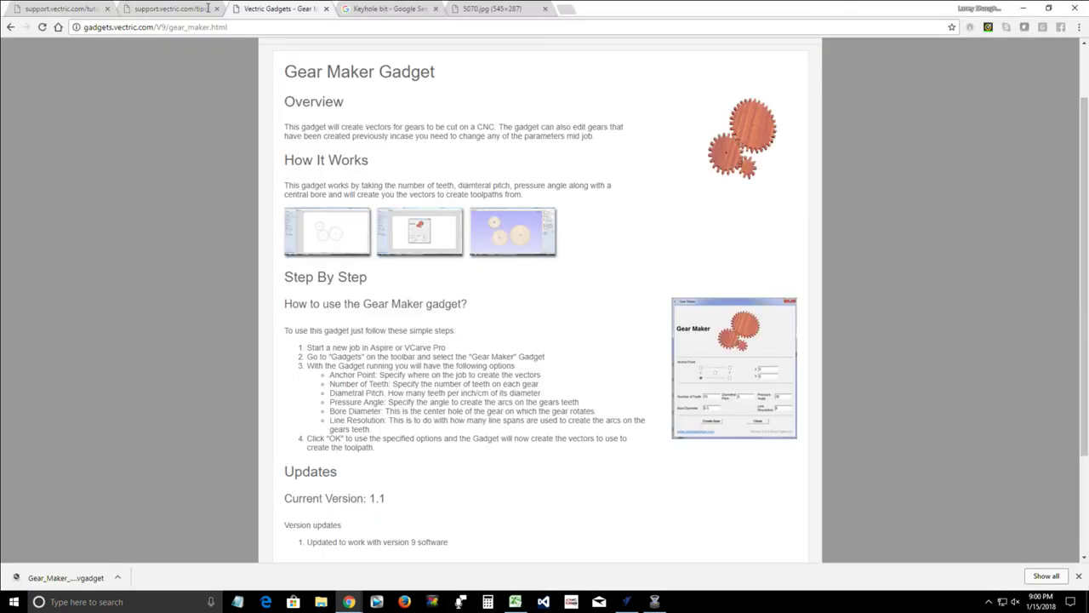
click(218, 12)
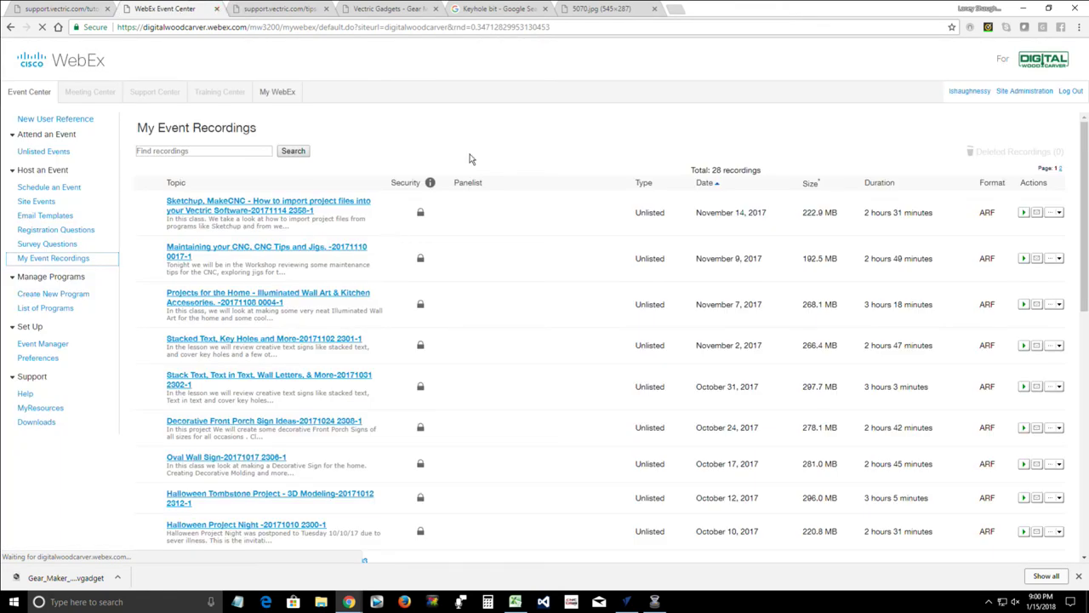
- Scroll down My Event Recordings and go to page 2 of the recordings list
scroll(358, 308, down, 5)
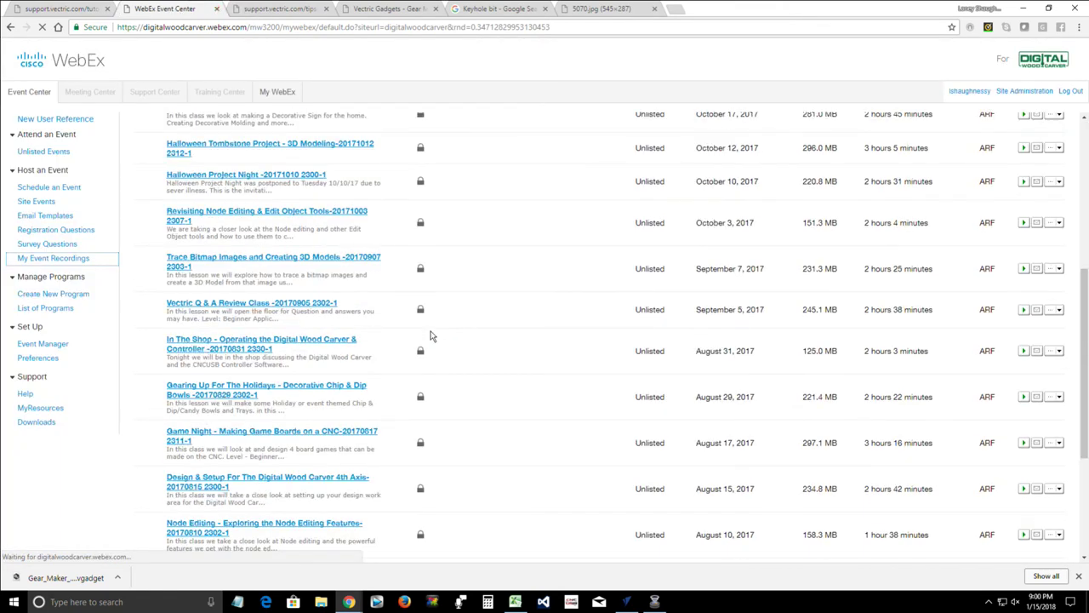
scroll(431, 340, down, 2)
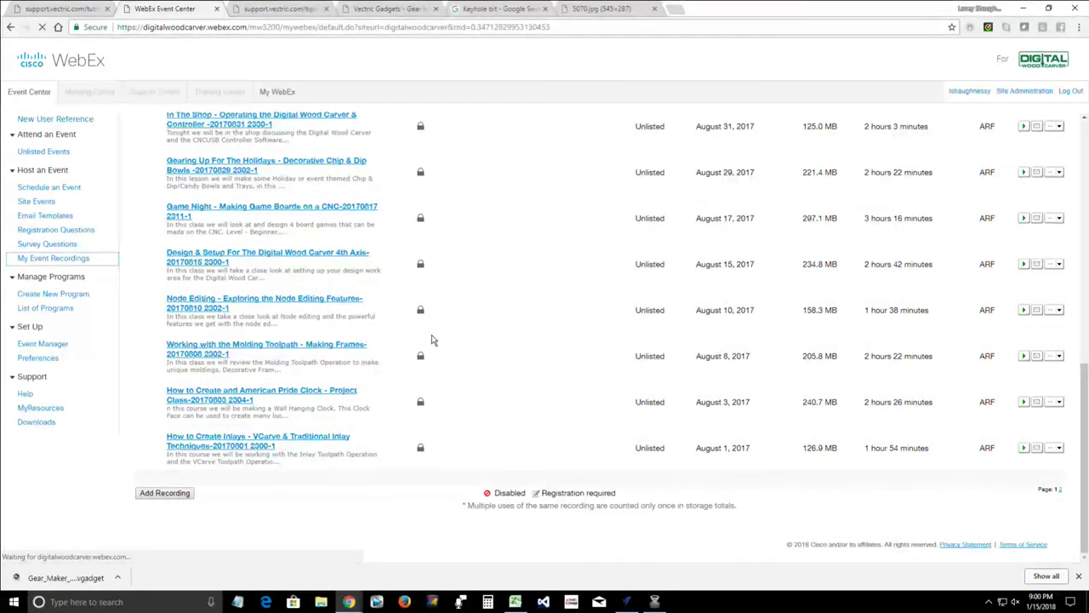
click(1060, 490)
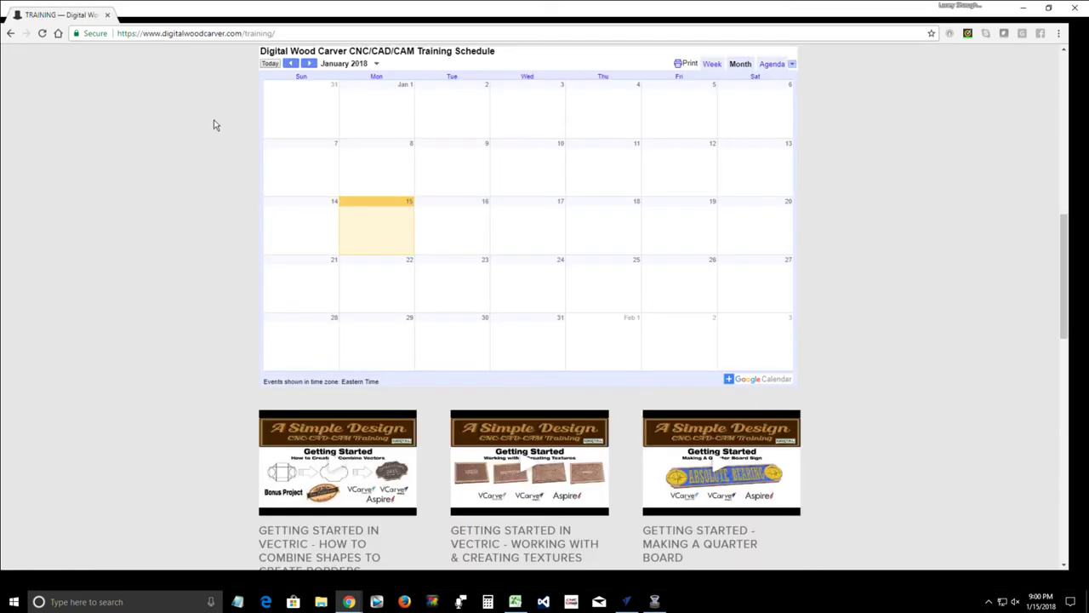
- Step the training calendar back to August 2017 and open the Aug 15 4th Axis setup class
scroll(246, 255, up, 5)
scroll(252, 229, up, 3)
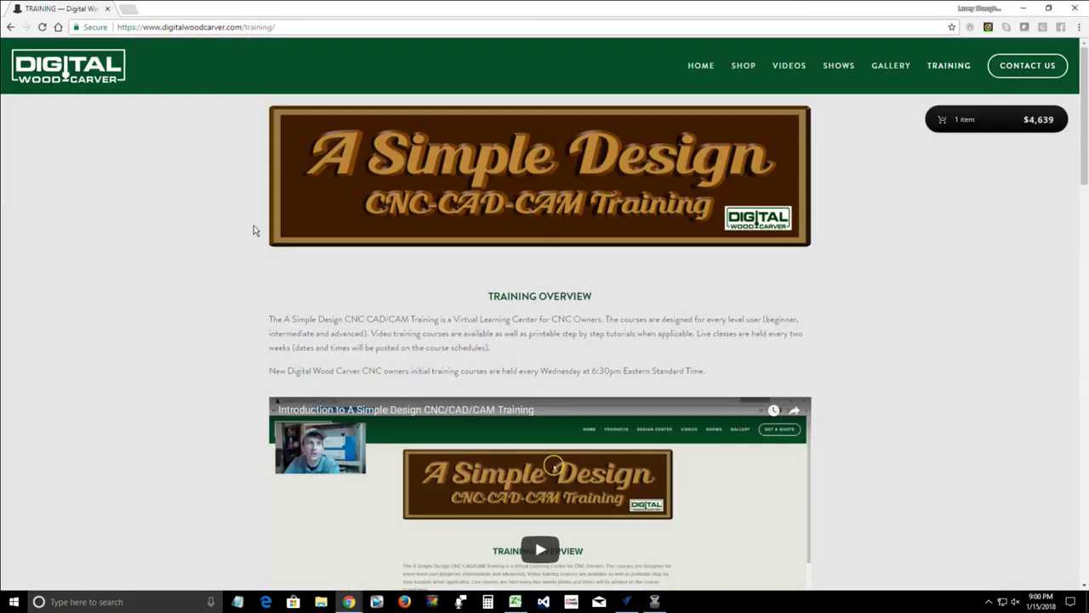
scroll(253, 230, down, 9)
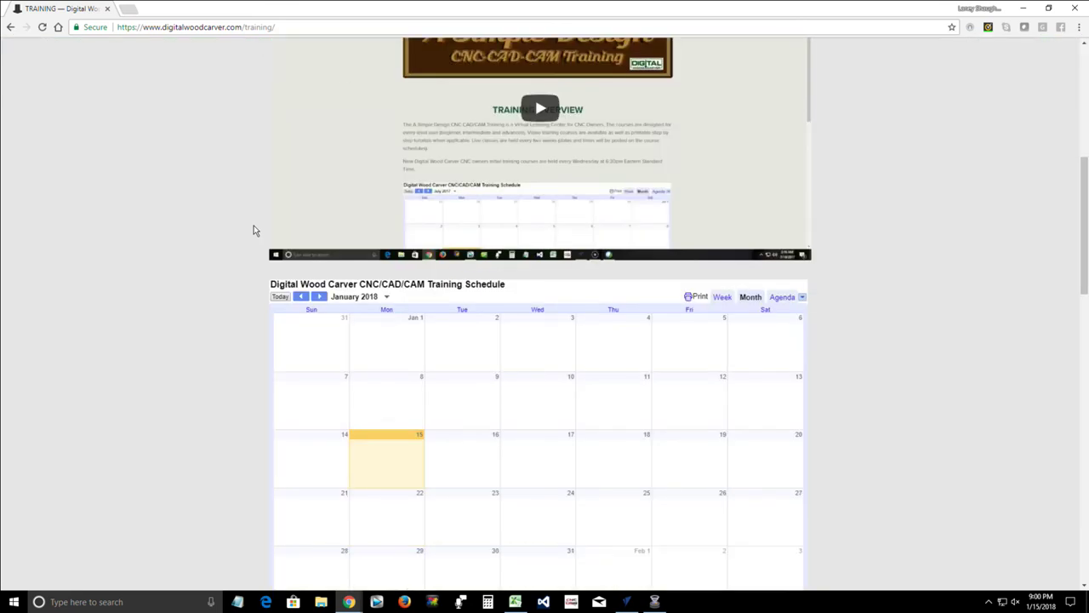
scroll(253, 229, down, 3)
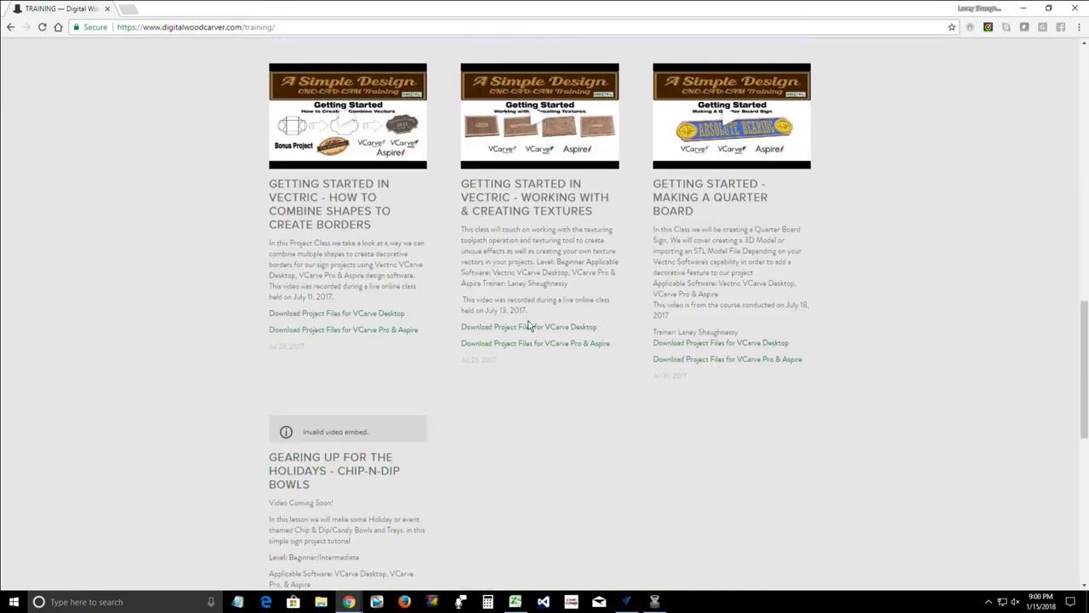
scroll(529, 325, up, 5)
scroll(510, 304, up, 1)
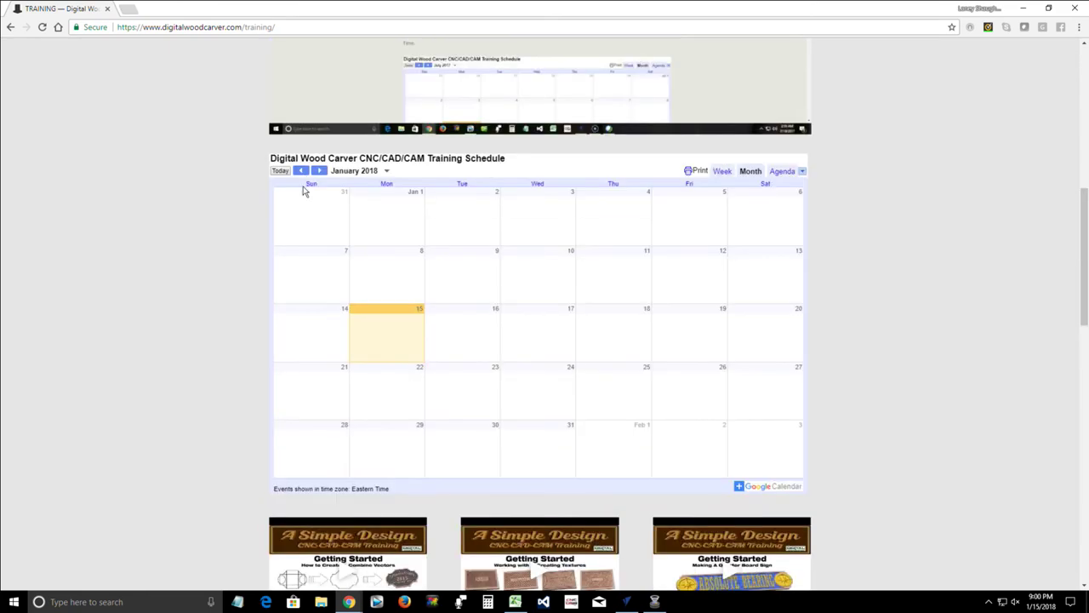
click(302, 170)
click(303, 170)
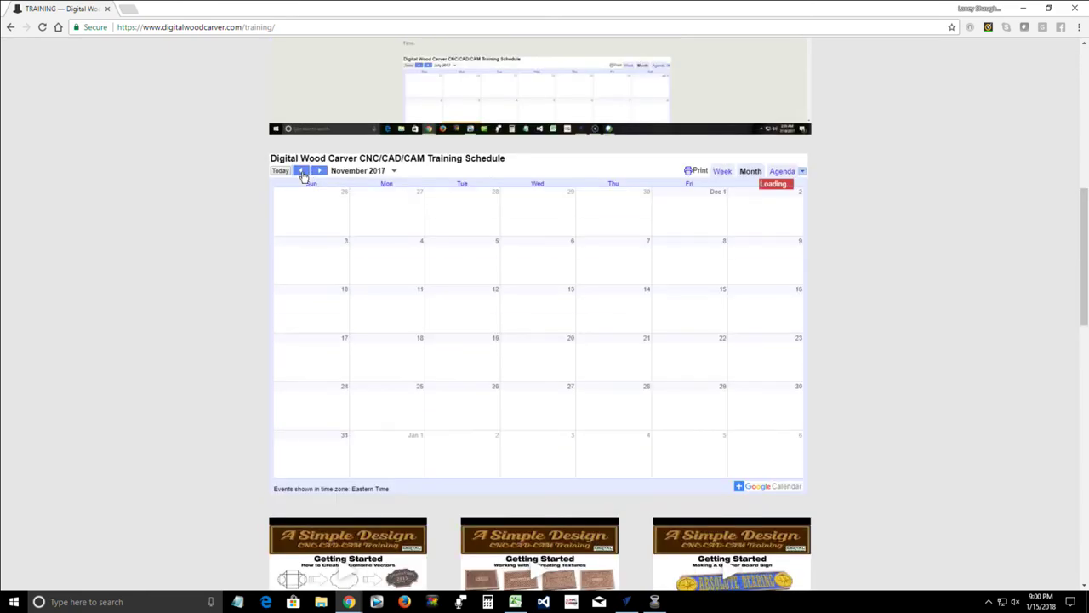
click(302, 170)
click(303, 170)
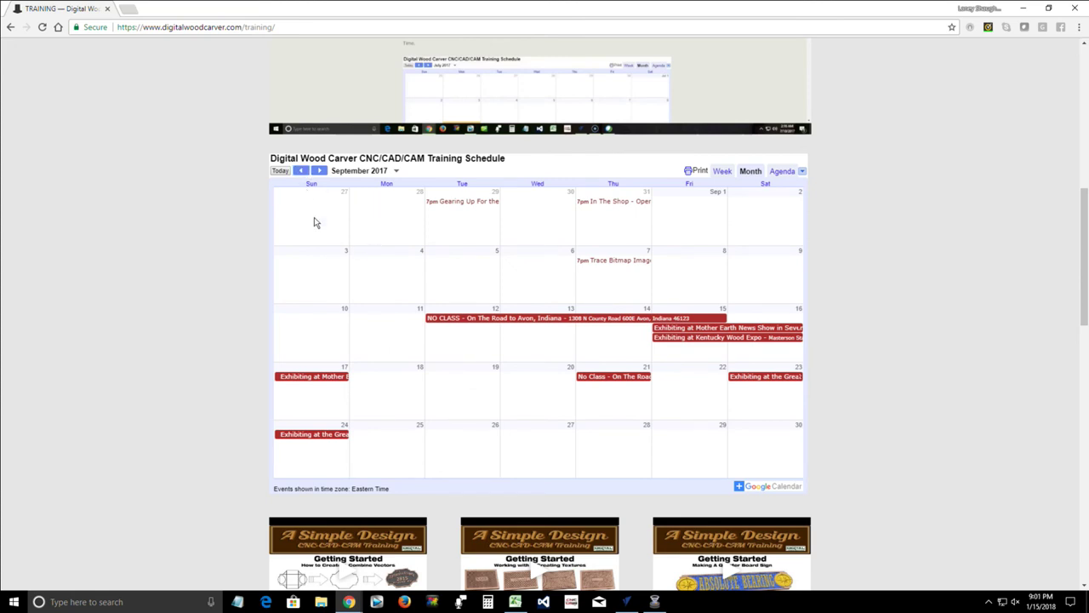
click(300, 171)
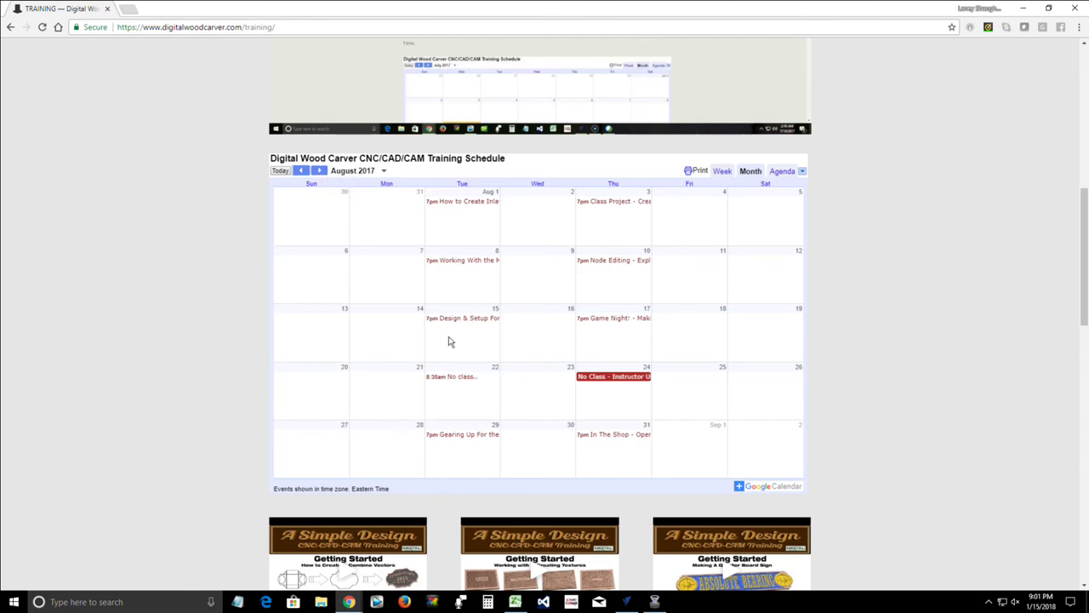
click(476, 319)
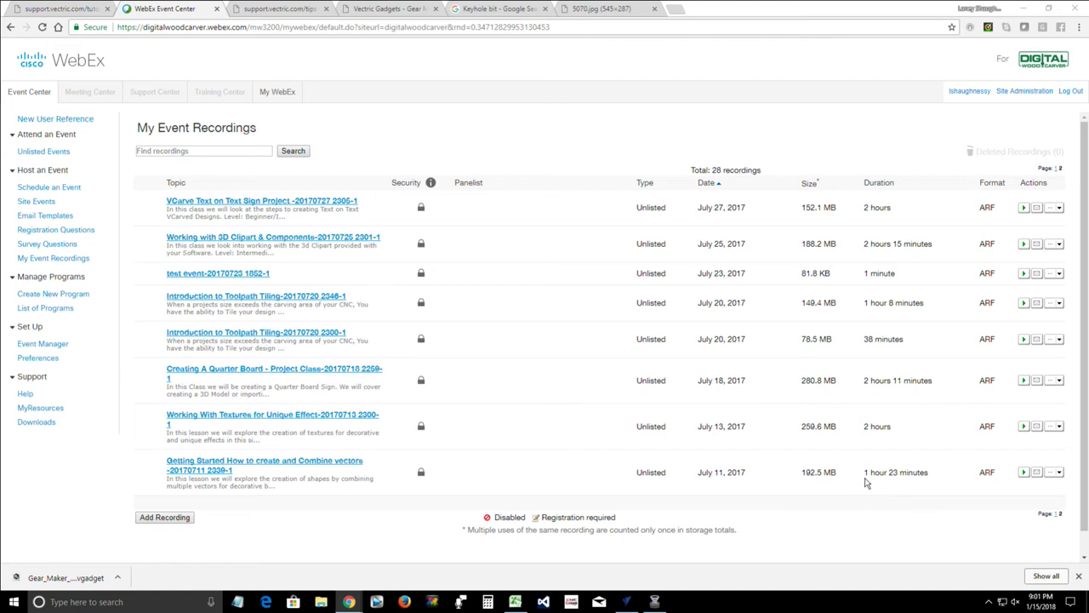
scroll(866, 480, down, 1)
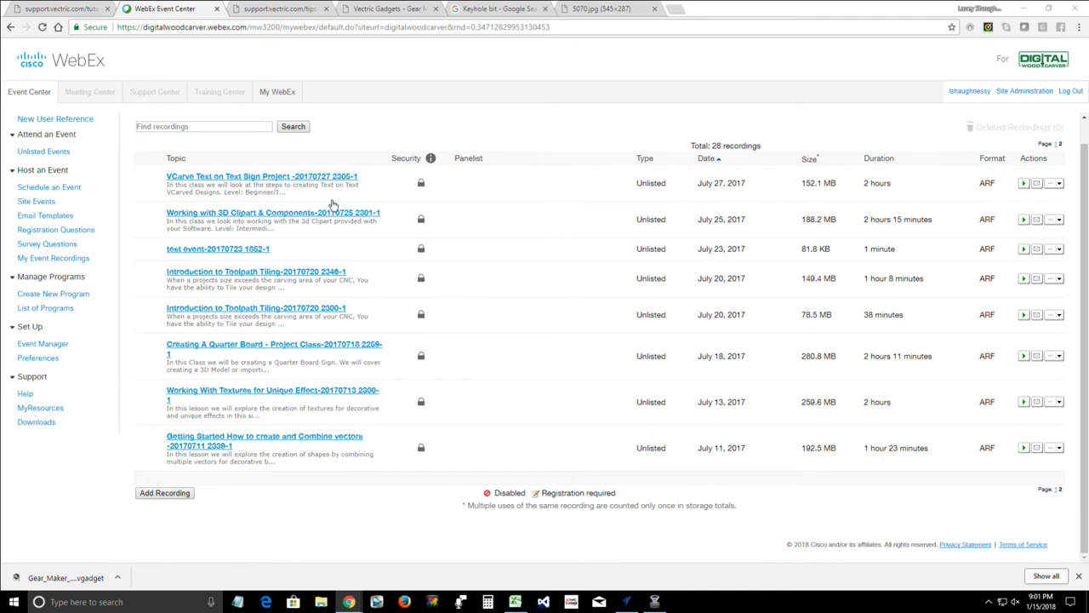
scroll(271, 365, up, 1)
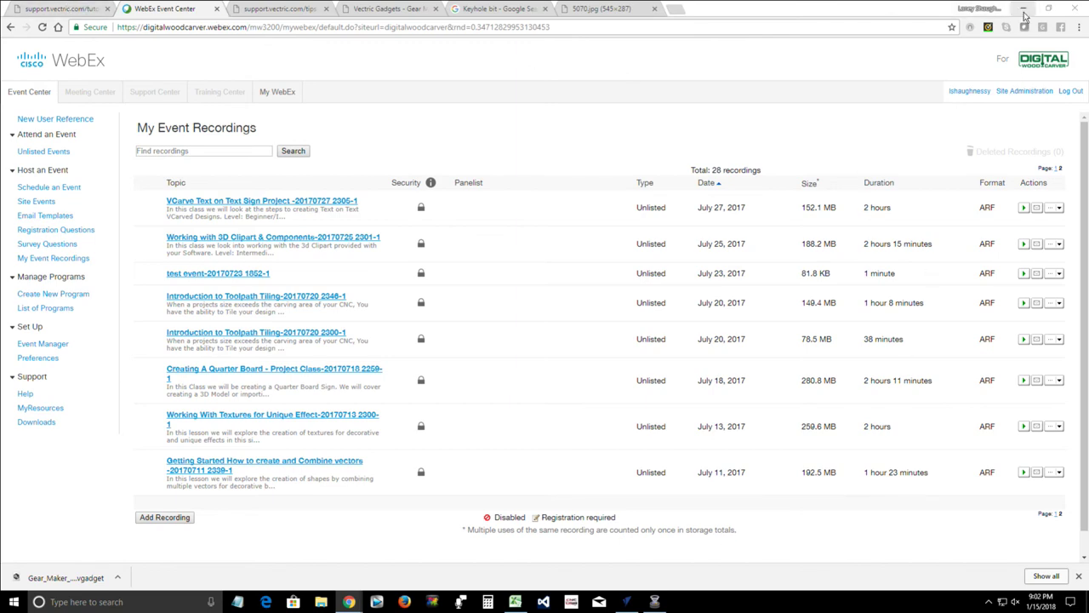
- Minimize Chrome to reveal the VCarve Pro board job, then drag a new Chrome tab into its own window
click(1023, 11)
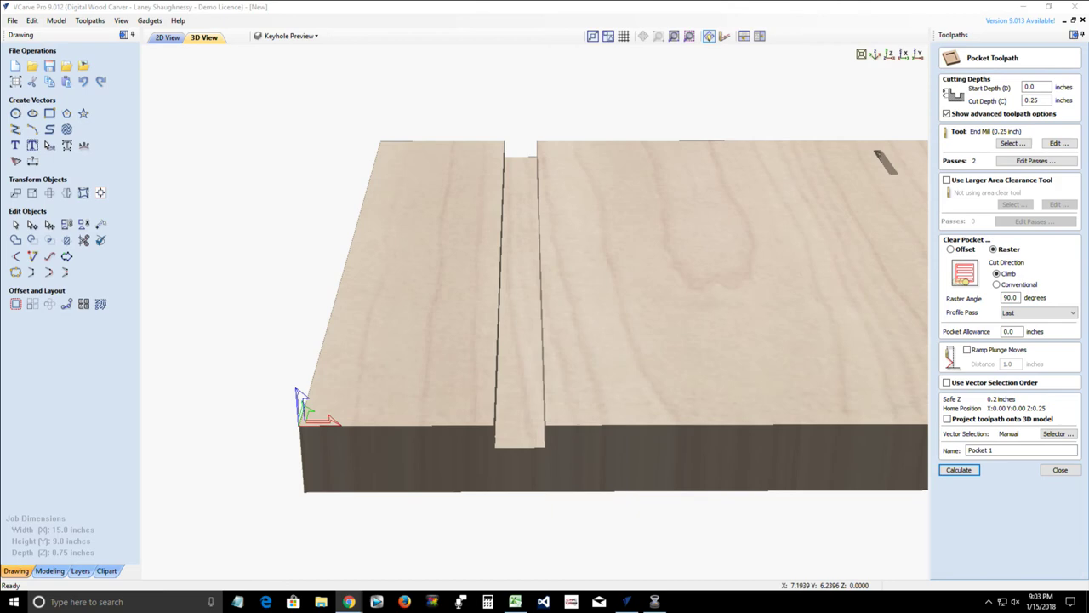
drag(1088, 166, 349, 2)
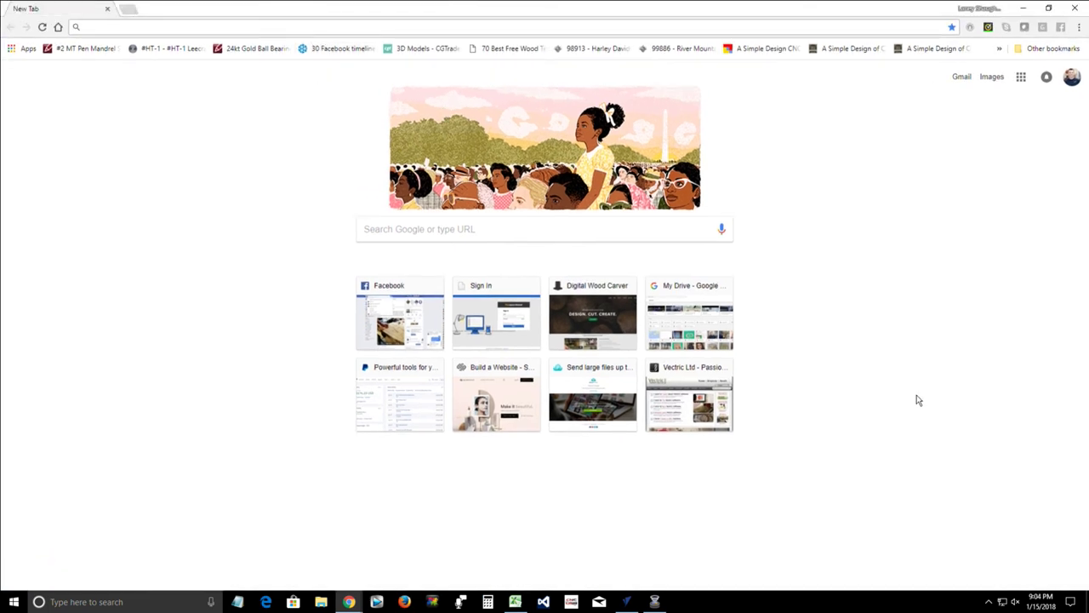
- Go to youtube.com by entering 'you' in the address bar
text(youtube.com)
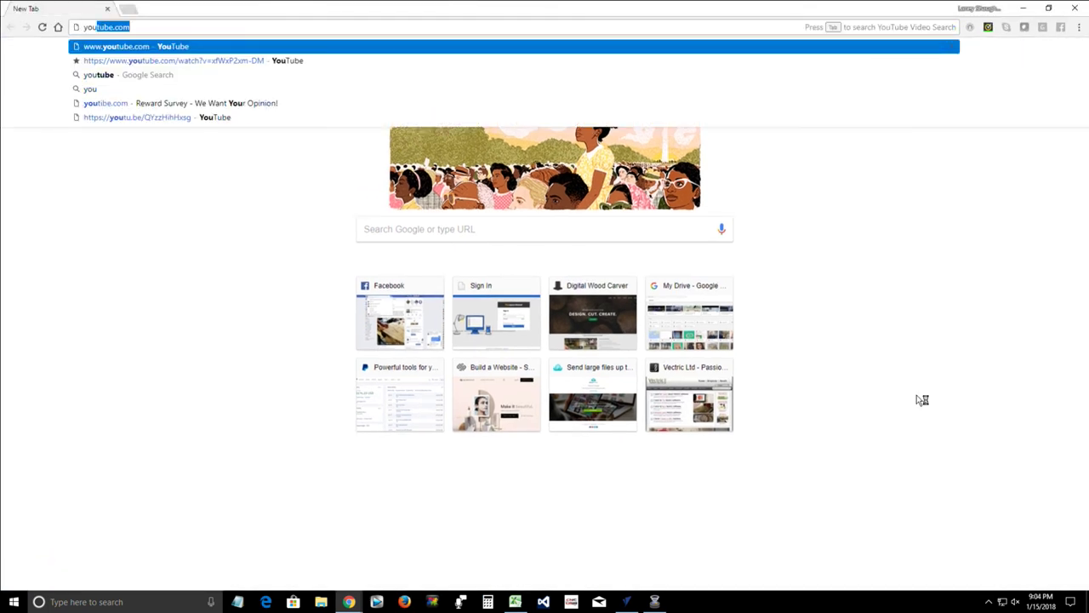
key(Return)
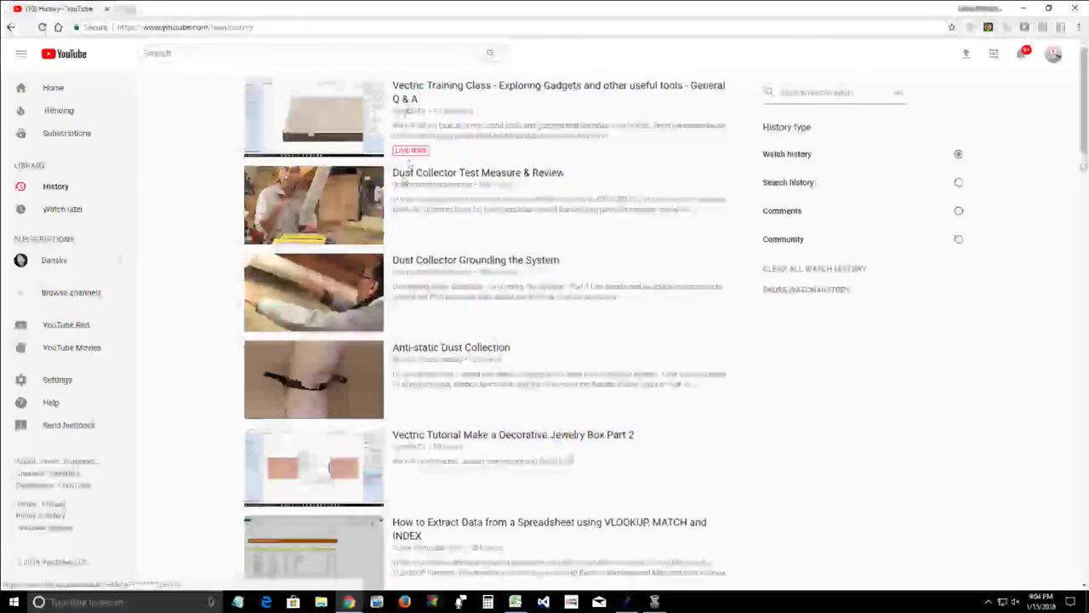
- Play the Dust Collector Grounding the System video, seeking ahead past 6:34 to about 8:03
click(421, 267)
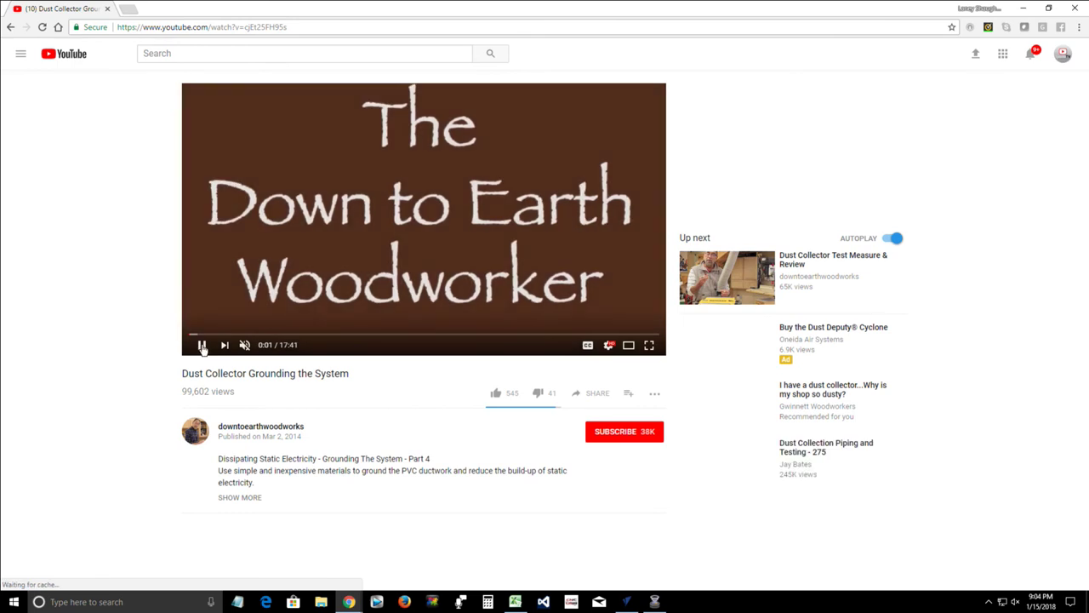
click(203, 345)
click(241, 336)
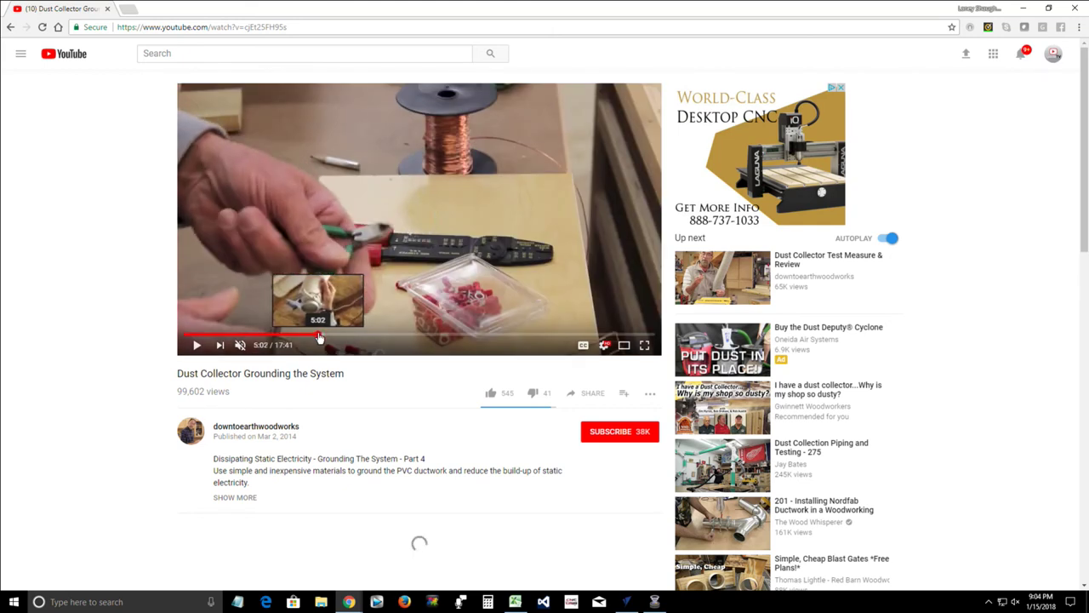
key(space)
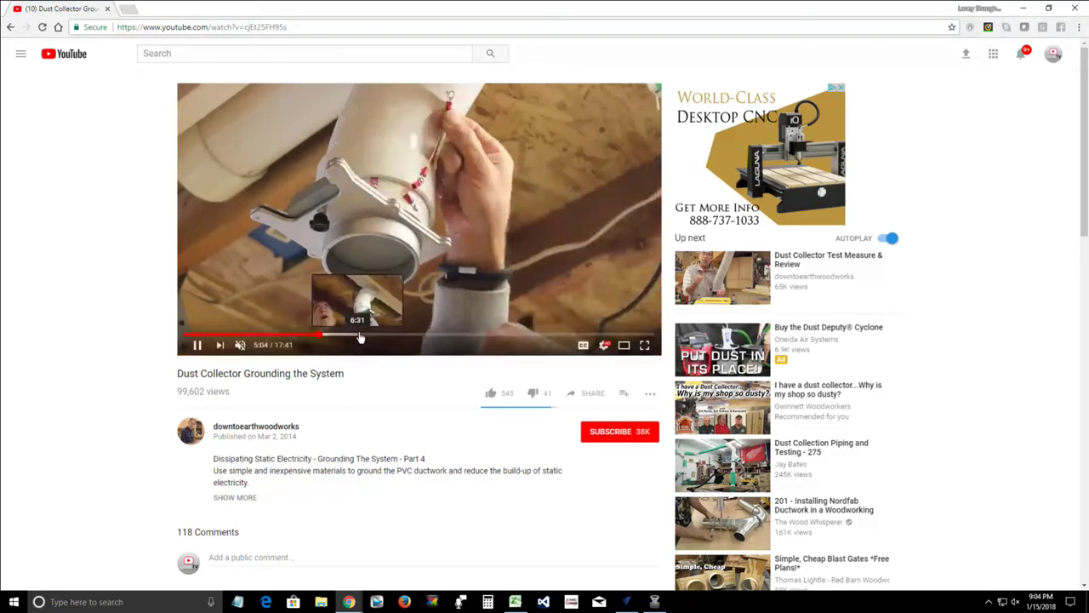
click(361, 338)
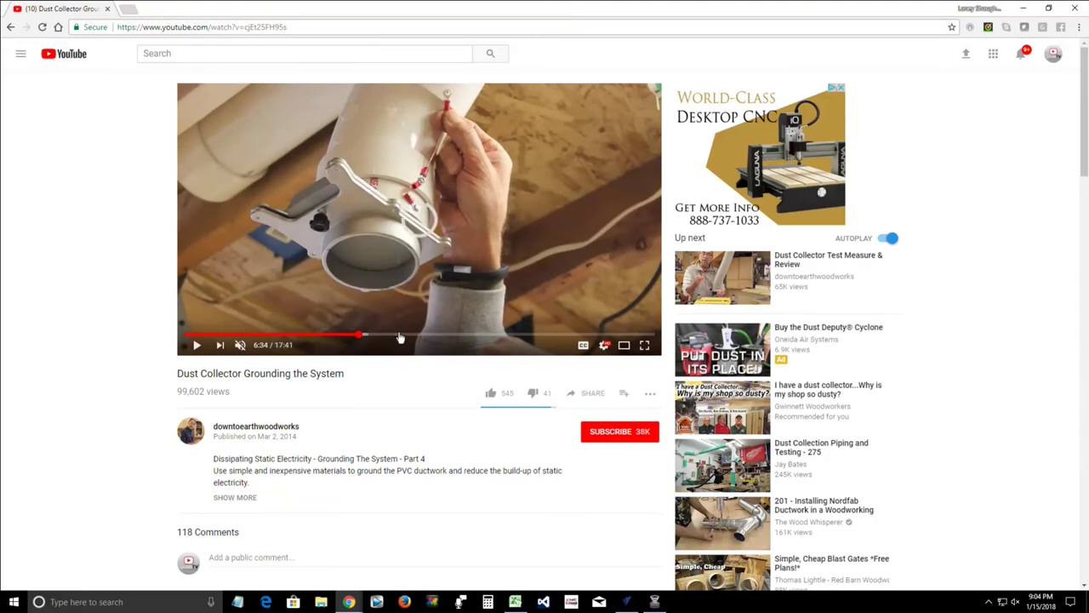
click(399, 336)
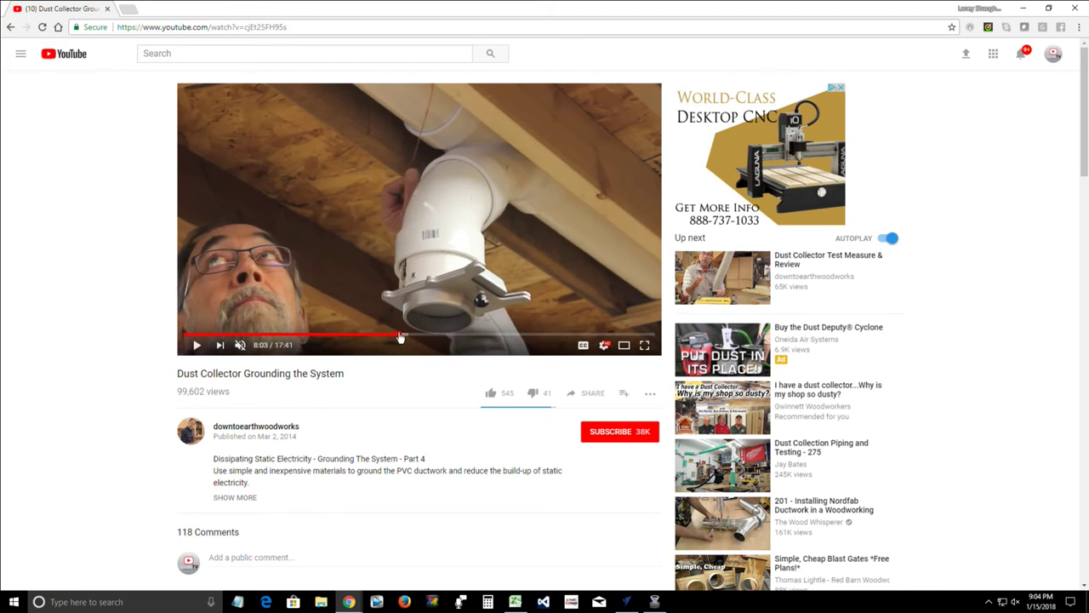
key(space)
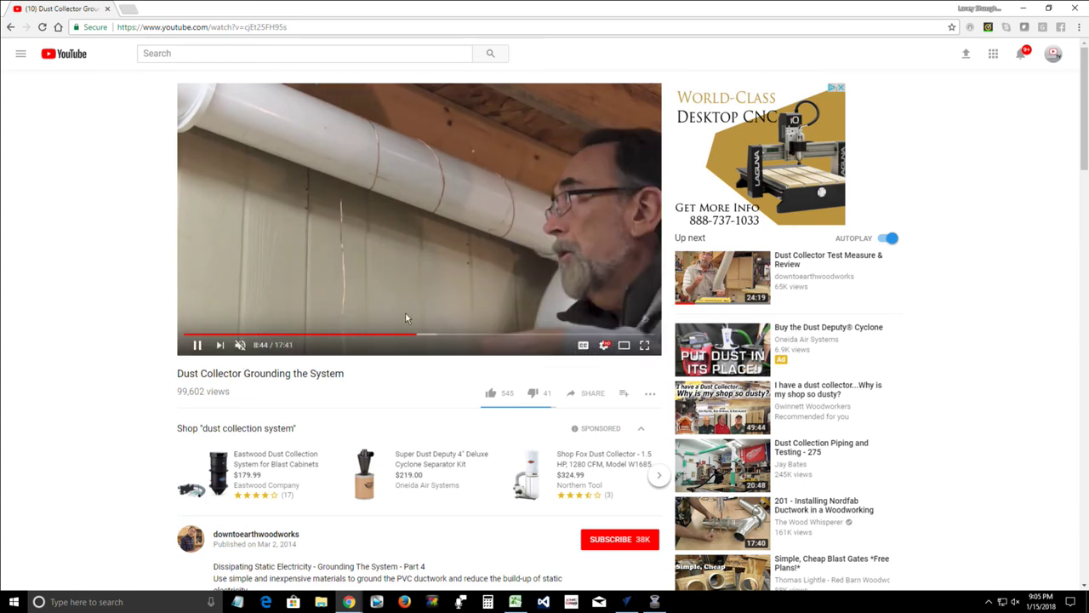
- Jump the grounding video to 9:56 and highlight its title text
click(449, 338)
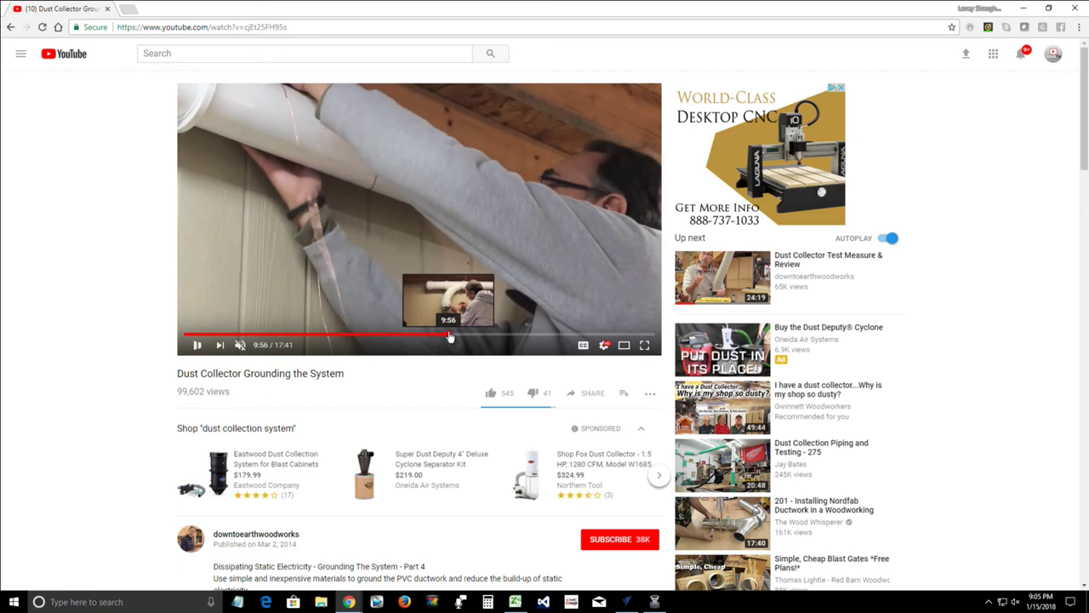
key(space)
key(space)
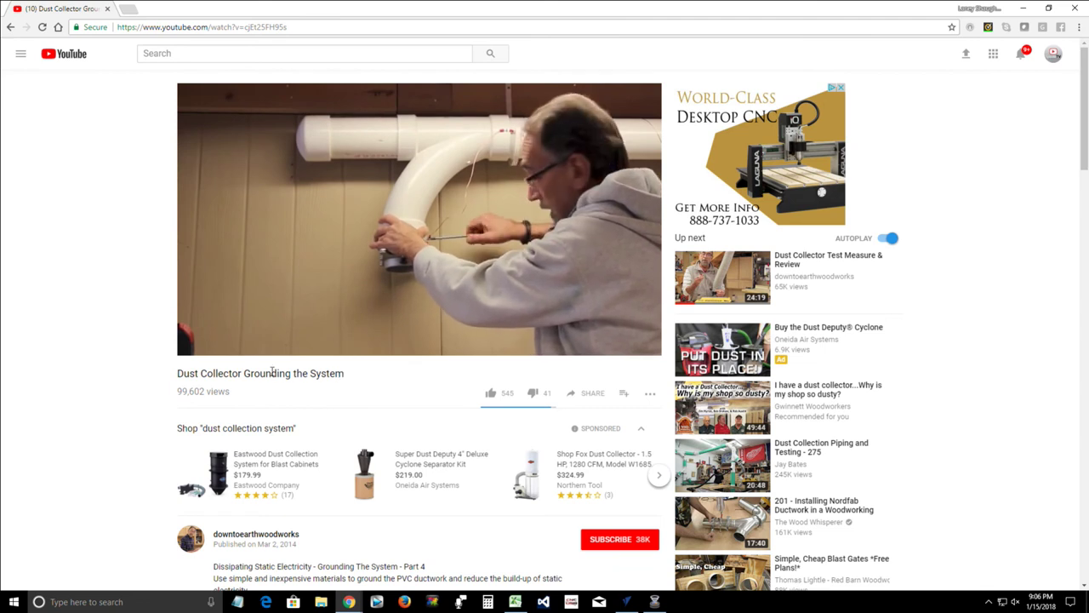
drag(344, 373, 176, 373)
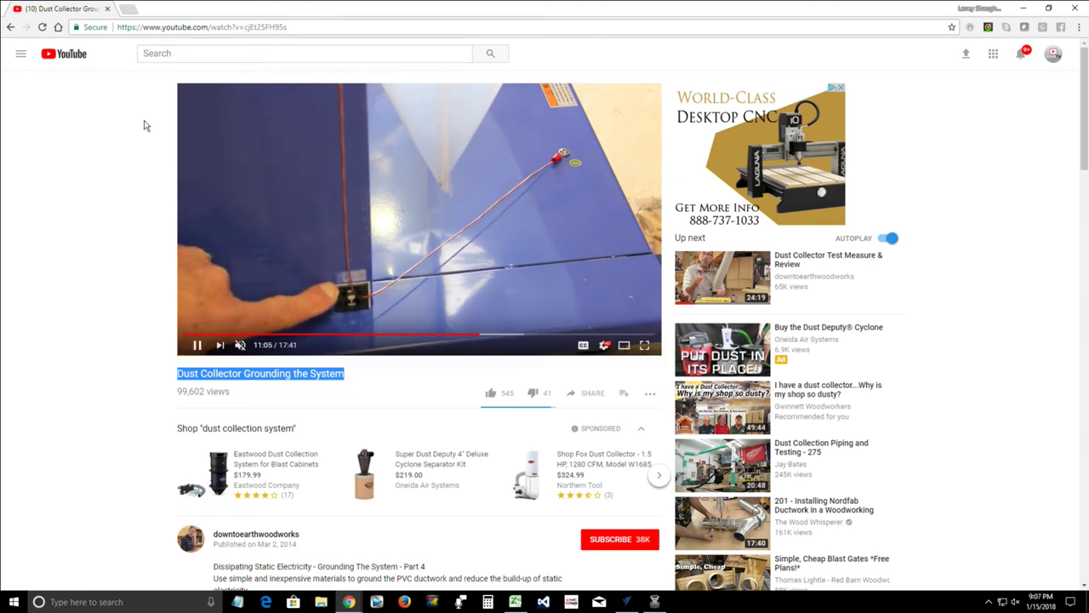
- Scroll the YouTube page down and back up, then minimize Chrome to show VCarve Pro
mouse_move(194, 354)
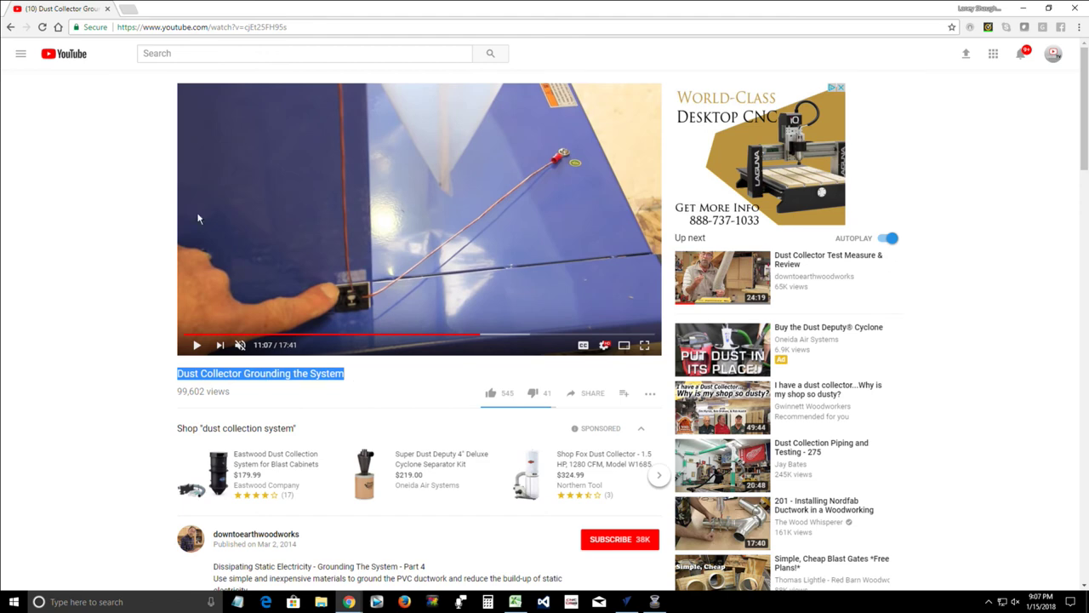
scroll(136, 265, down, 2)
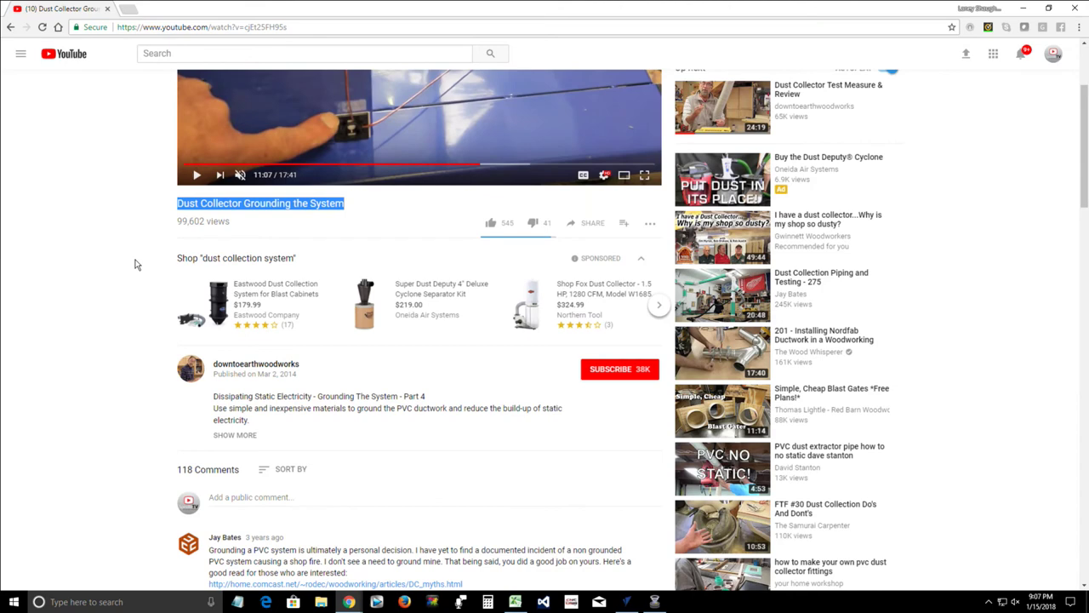
scroll(135, 265, up, 2)
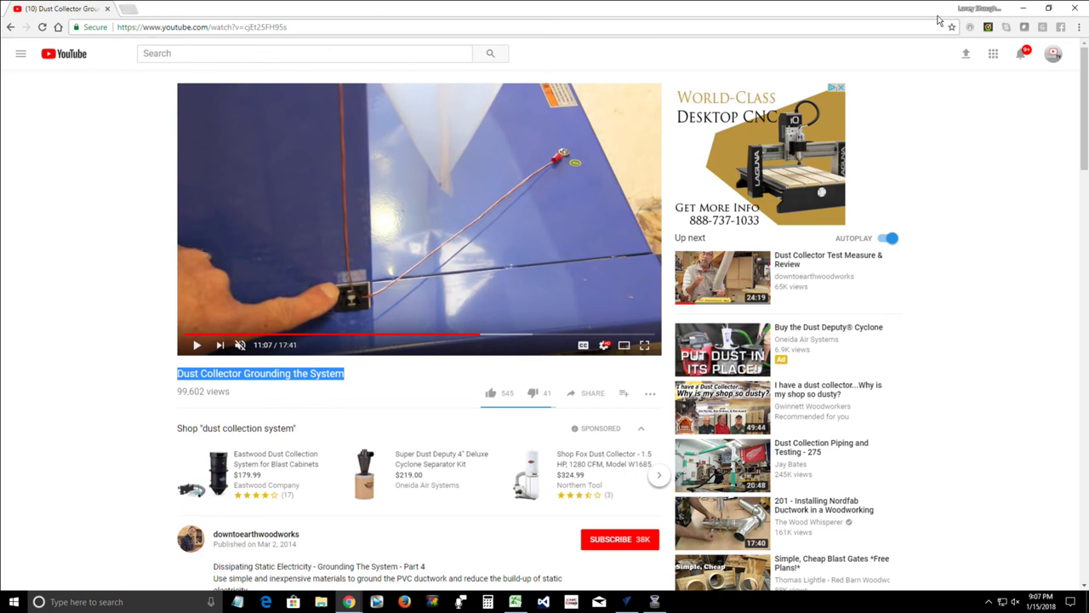
click(1025, 12)
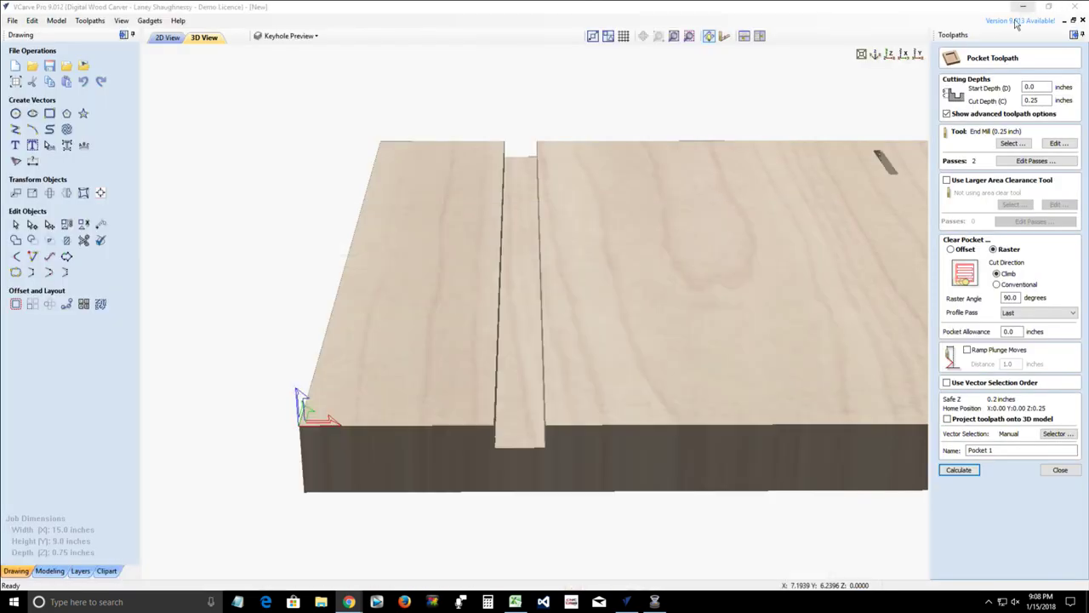
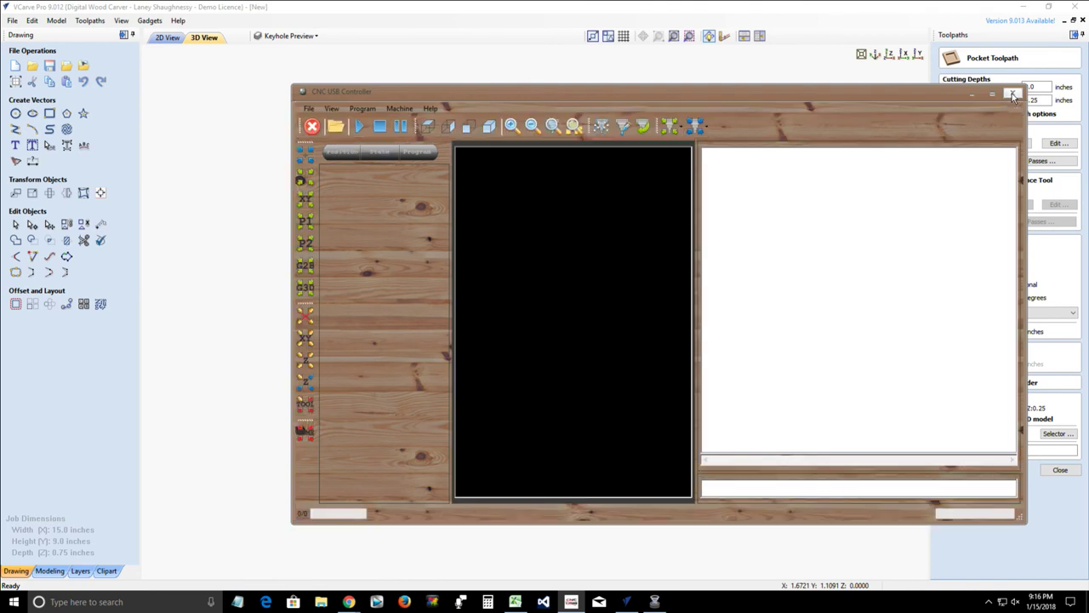
- Dismiss the new-version notice and bring up CNC USB Controller's License activation form
click(430, 108)
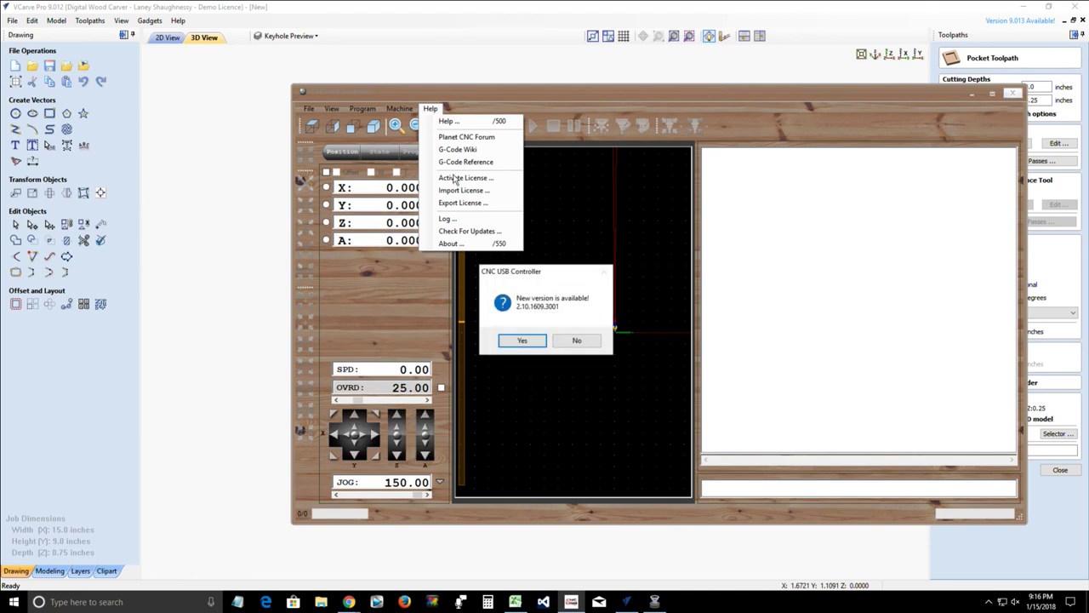
key(Return)
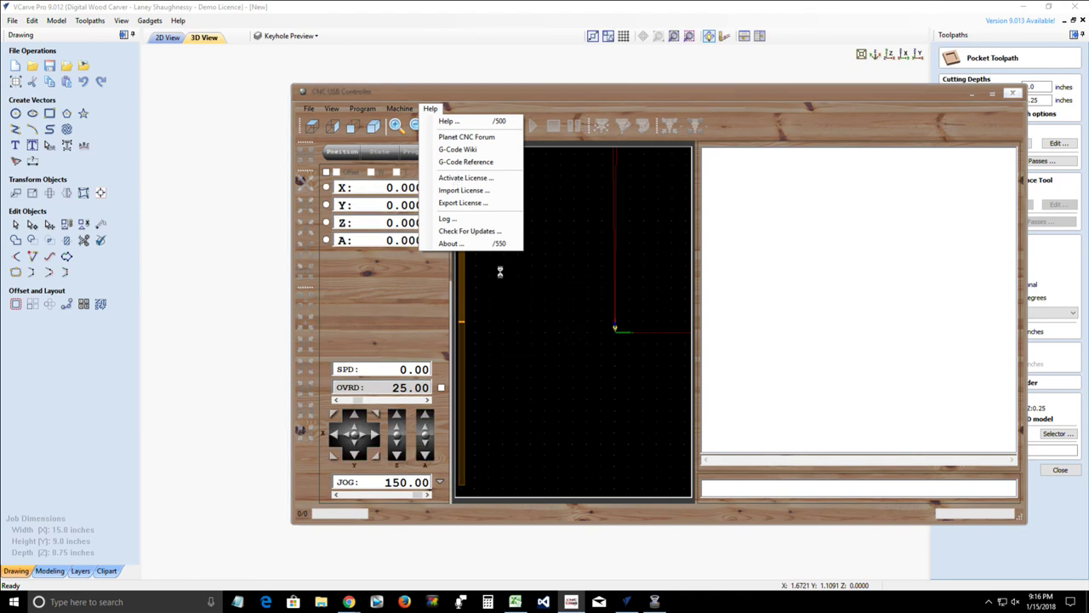
click(451, 179)
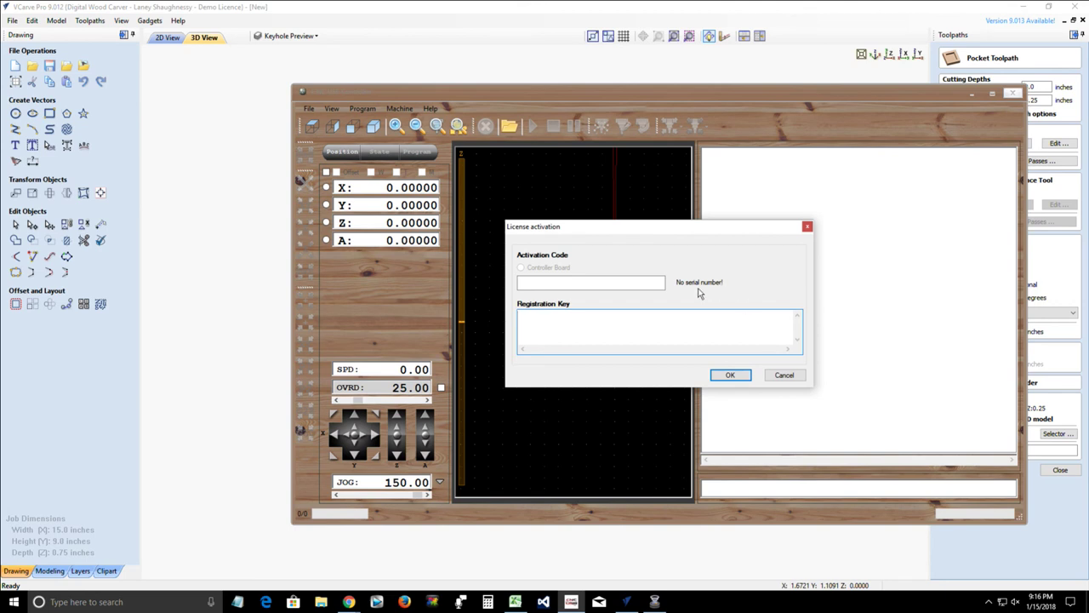
- Cancel license activation and minimize CNC USB Controller, returning to the VCarve 'Pocket 1' preview
click(783, 374)
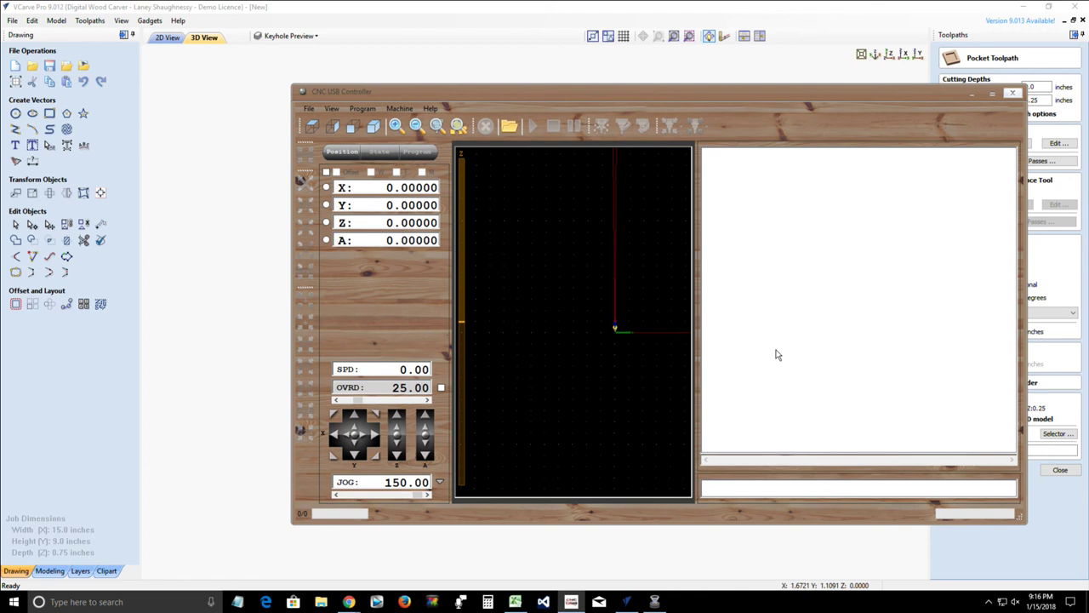
click(433, 109)
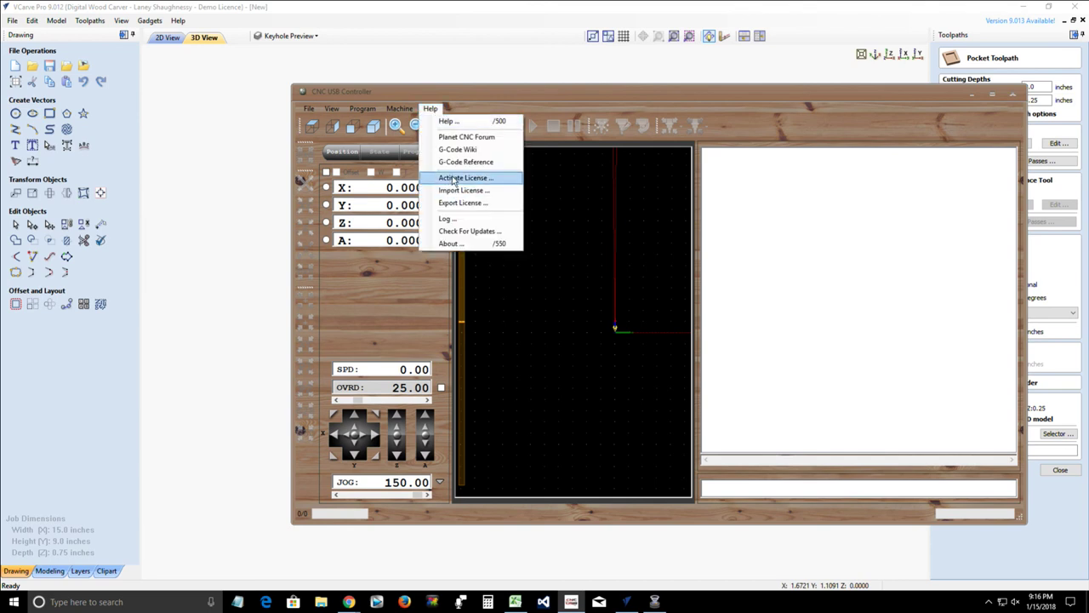
click(978, 97)
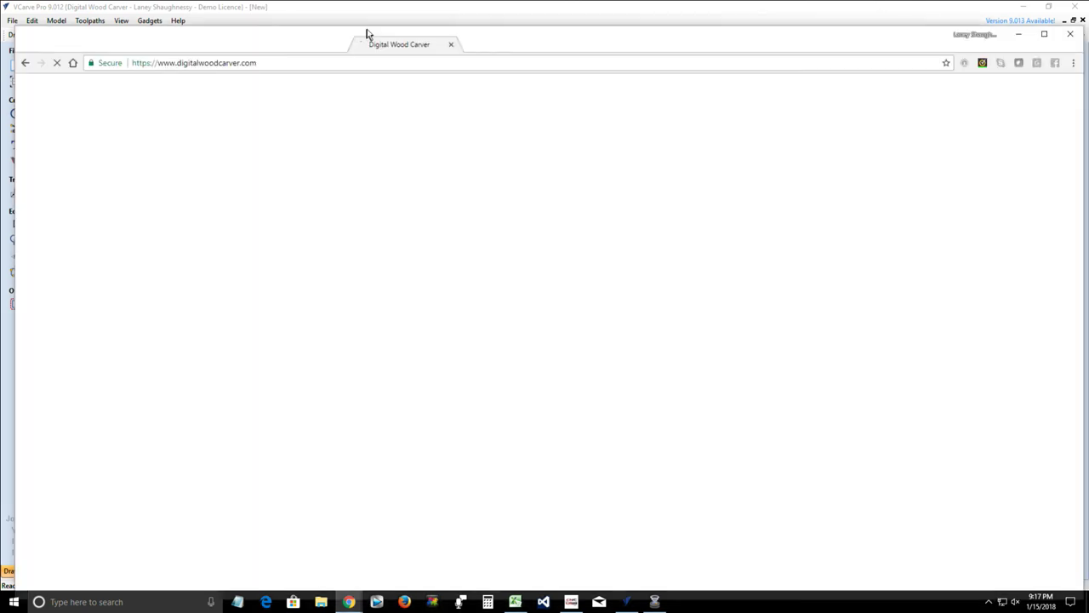
- Maximize Chrome and look over the Digital Wood Carver shop page
double_click(368, 34)
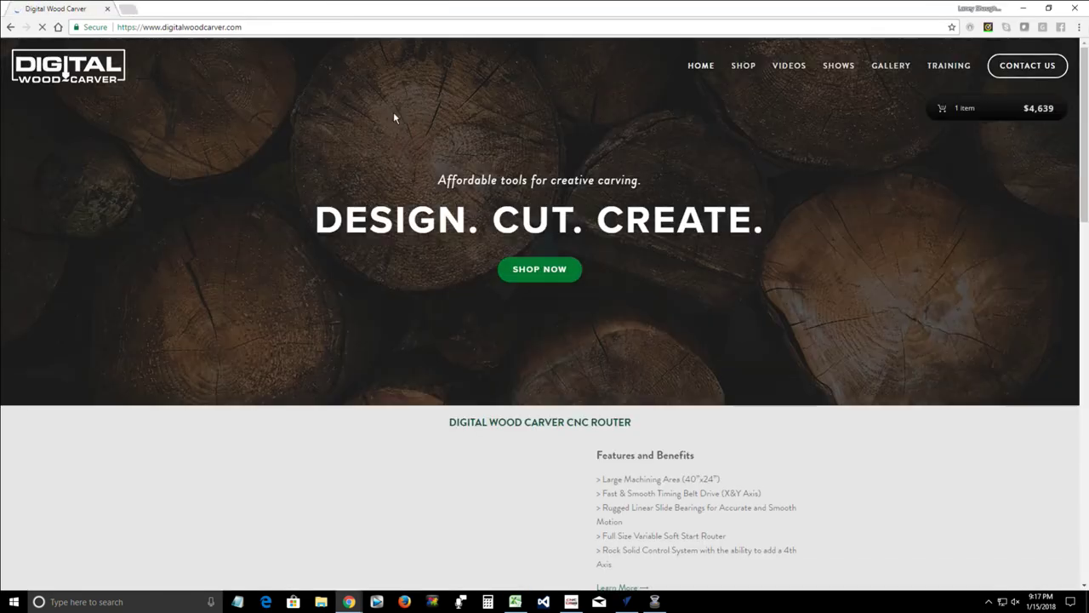
click(737, 68)
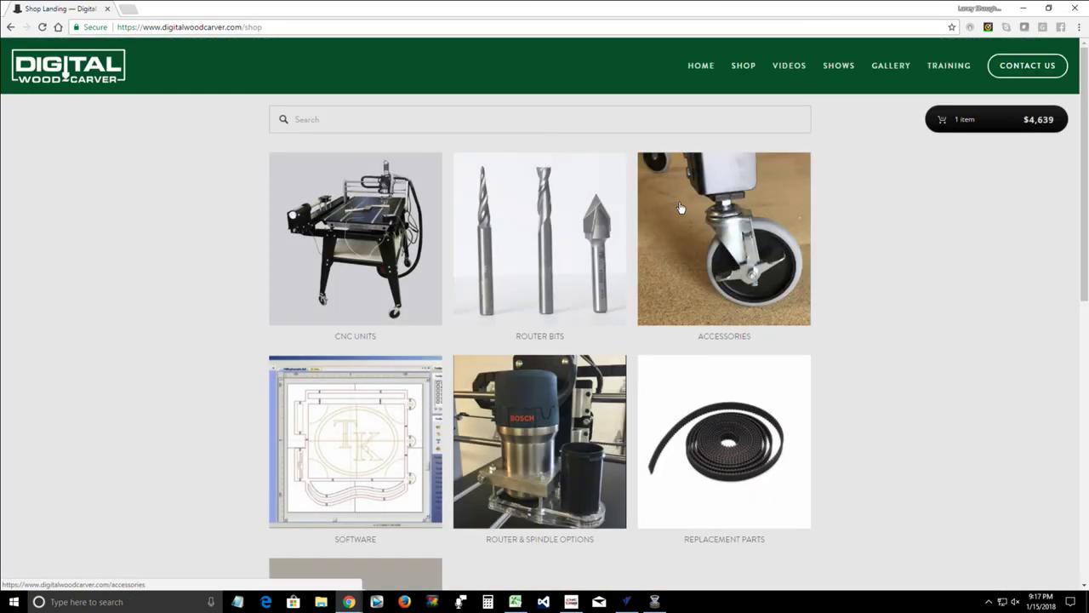
scroll(687, 196, down, 3)
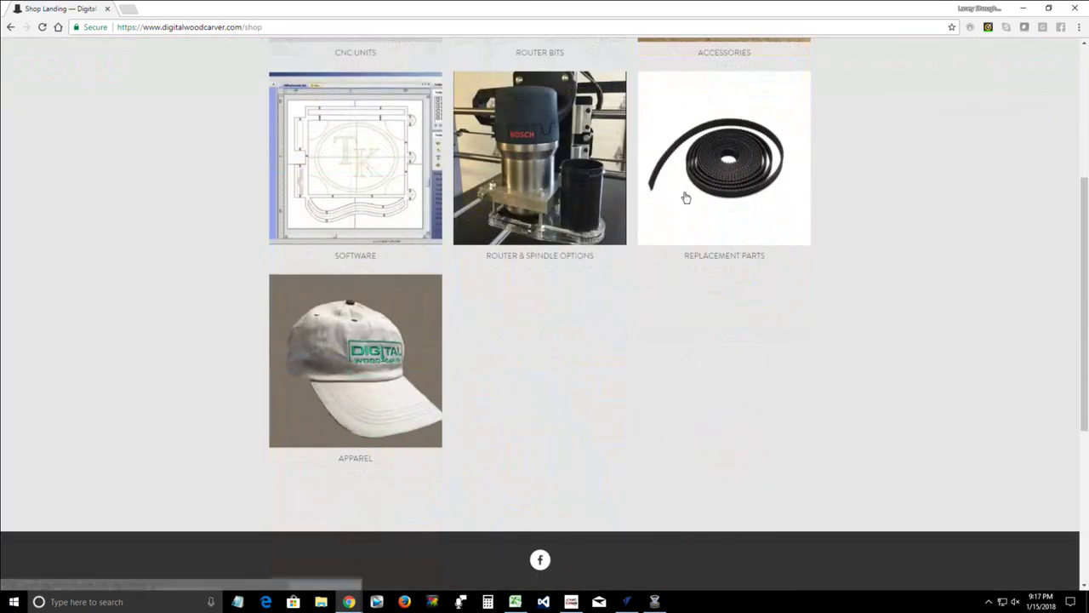
scroll(686, 198, up, 1)
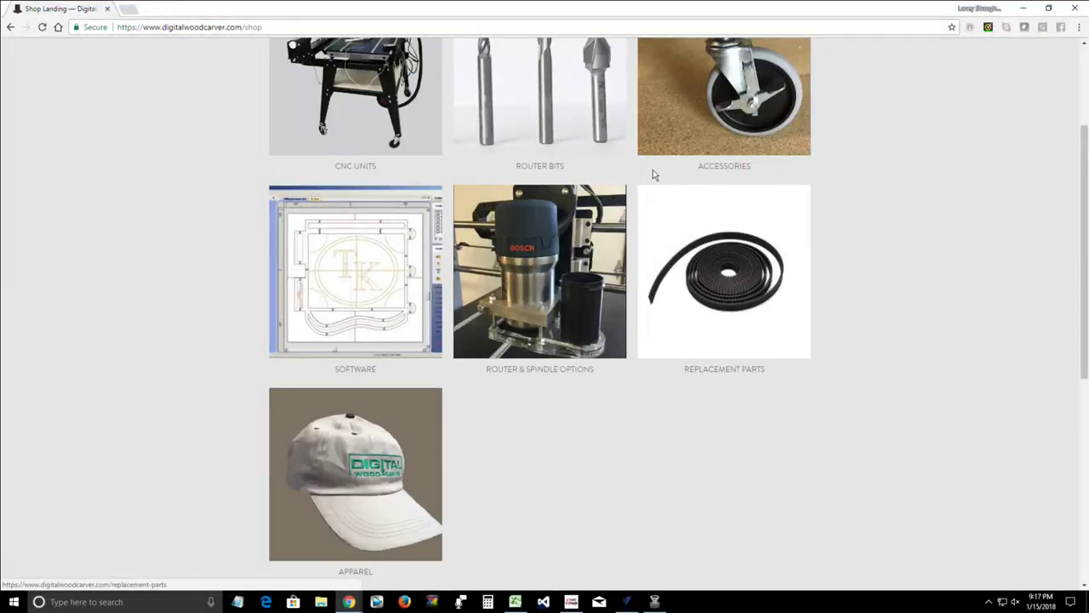
scroll(682, 242, up, 1)
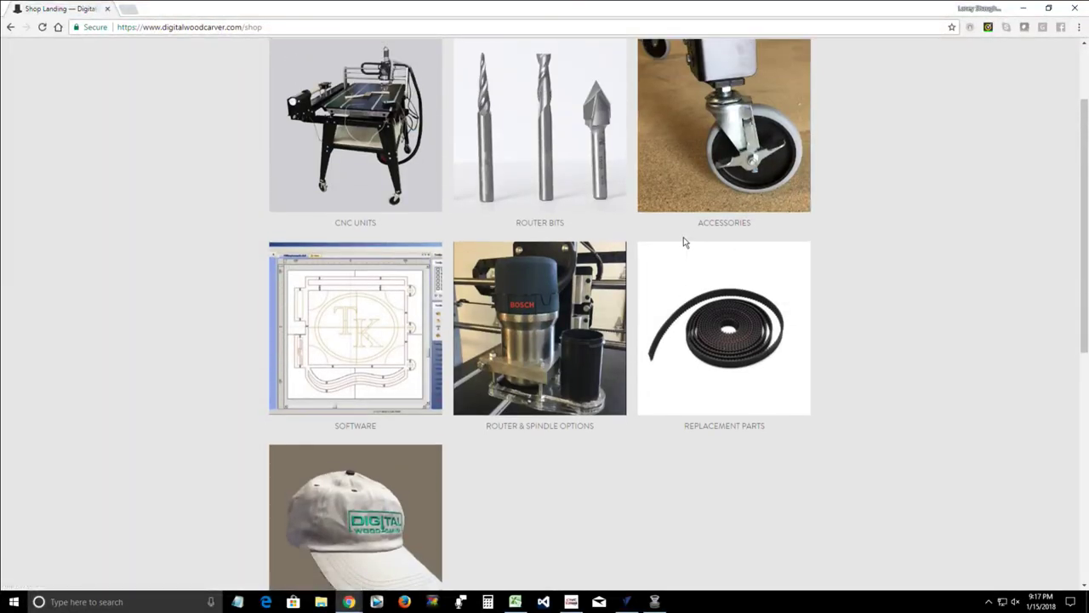
scroll(686, 240, down, 2)
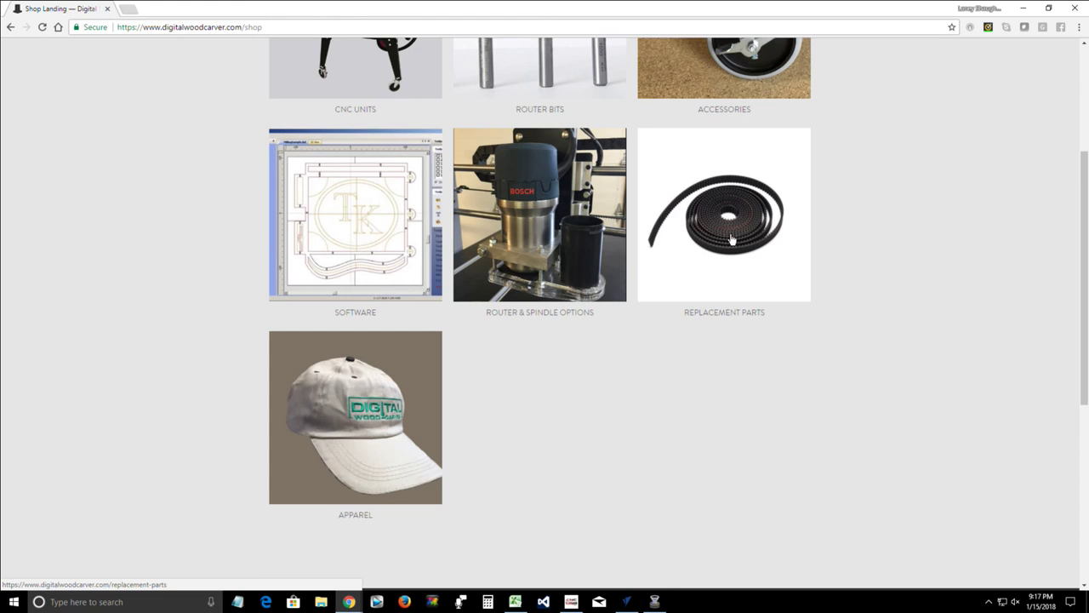
- Browse the Replacement Parts products, then go back to the shop overview
click(731, 240)
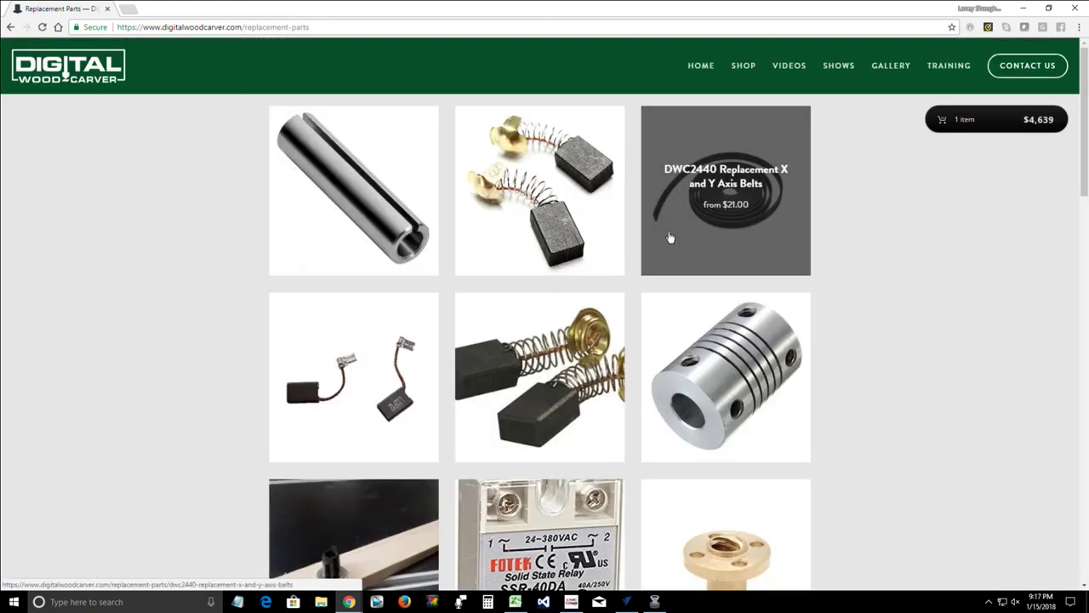
scroll(647, 238, down, 7)
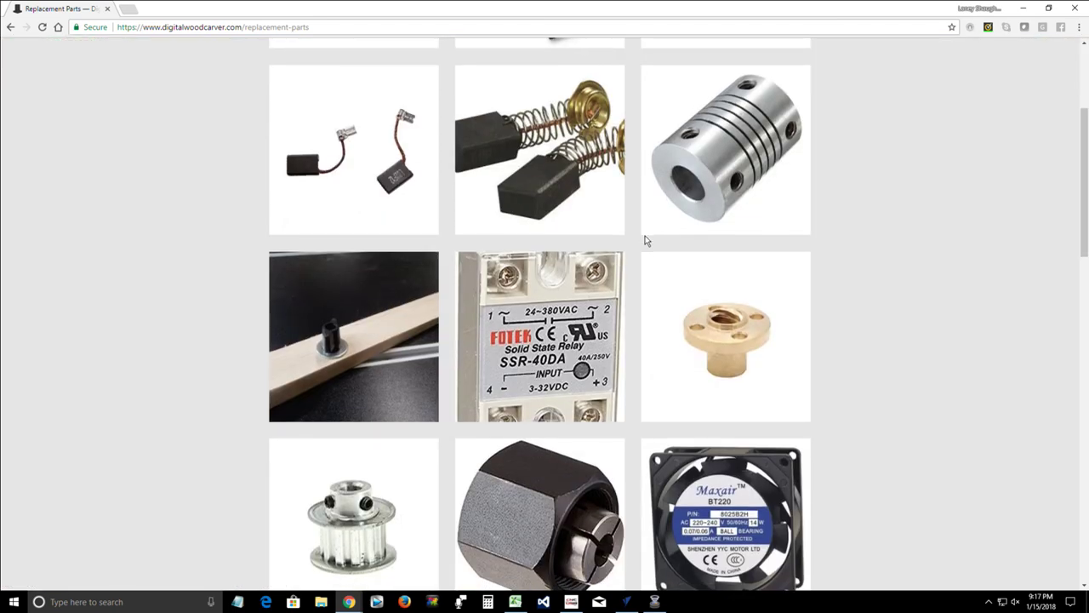
scroll(644, 239, down, 7)
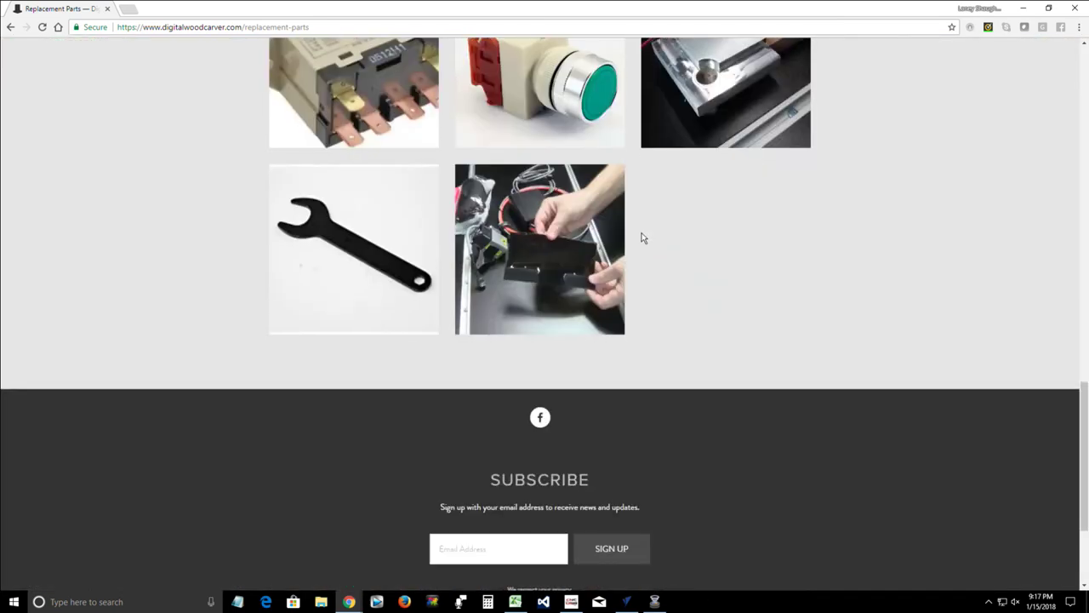
scroll(642, 237, up, 14)
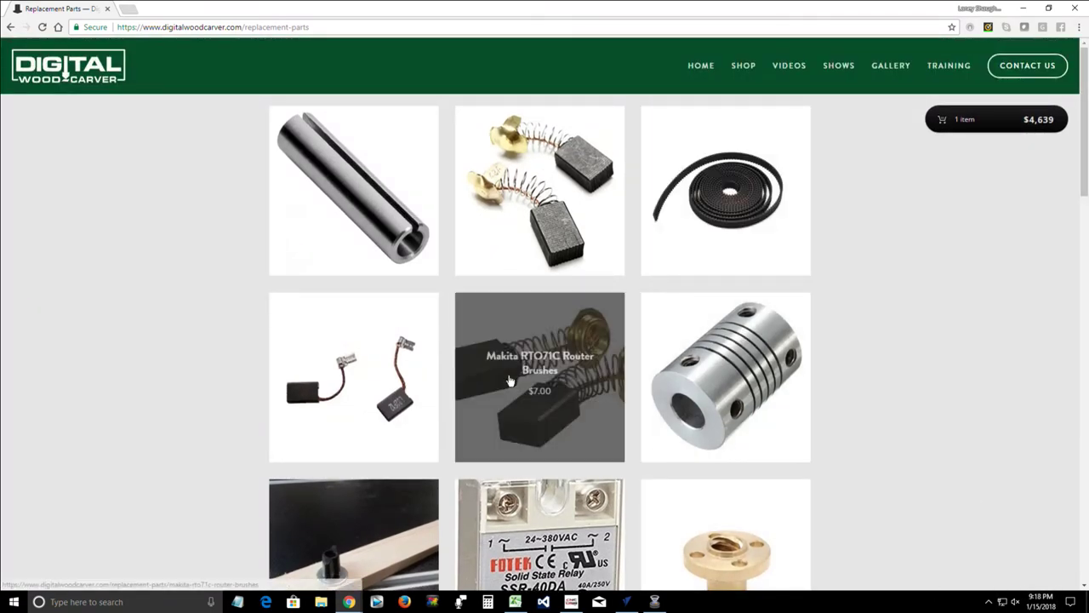
scroll(478, 380, down, 3)
scroll(478, 379, down, 4)
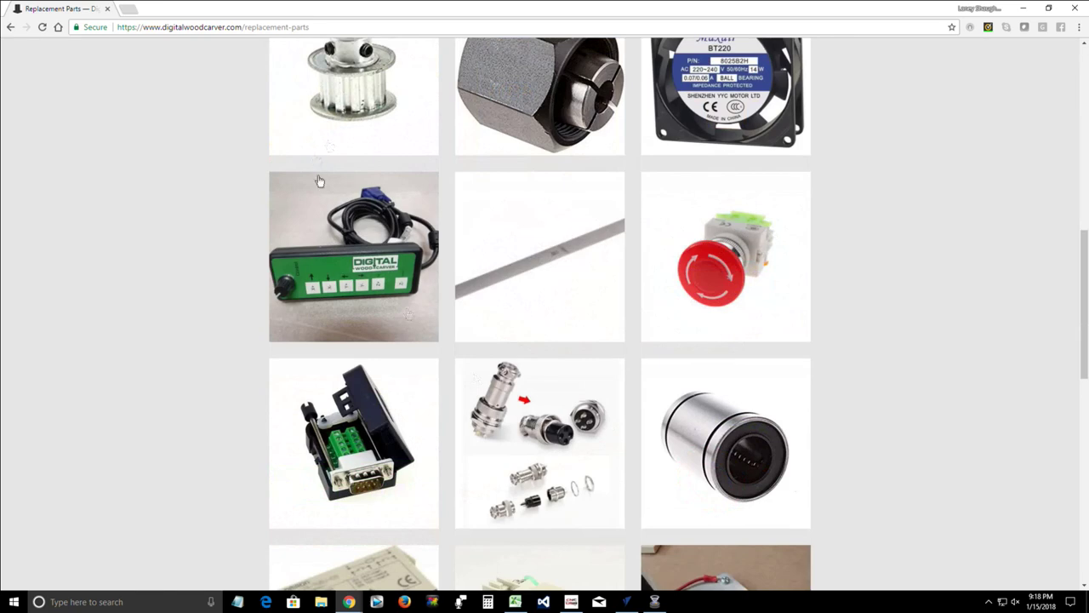
scroll(376, 227, up, 8)
click(742, 68)
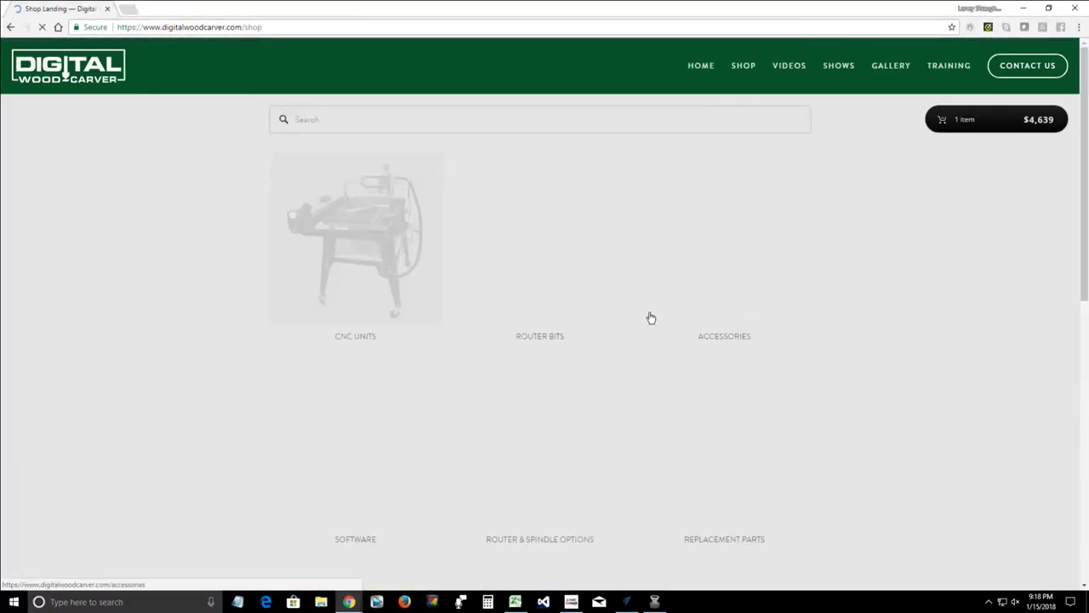
- Browse the Accessories products, then close Chrome to return to VCarve Pro
click(732, 313)
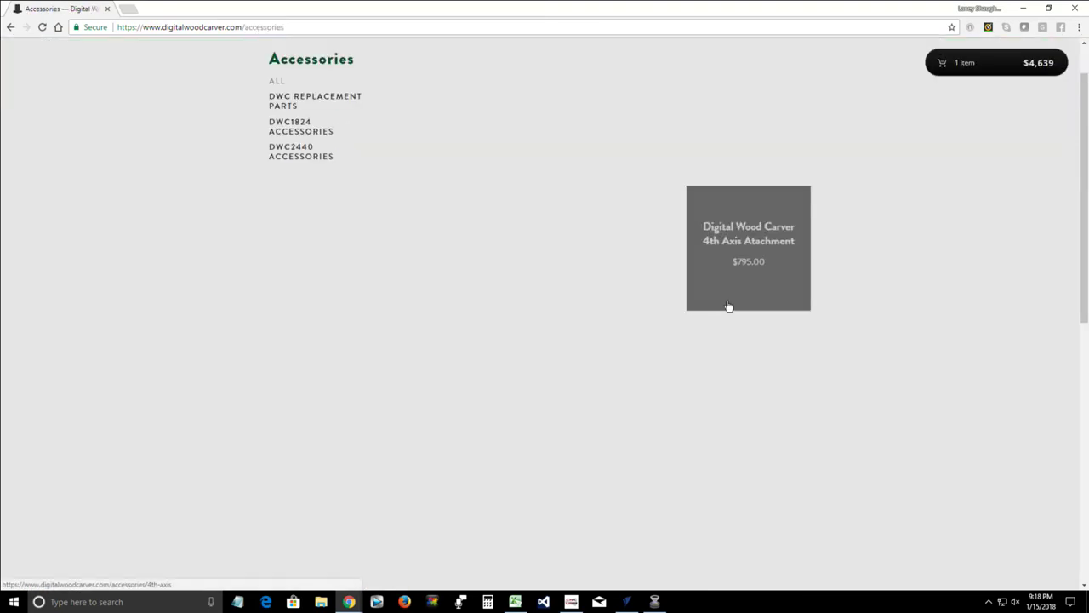
scroll(729, 307, down, 5)
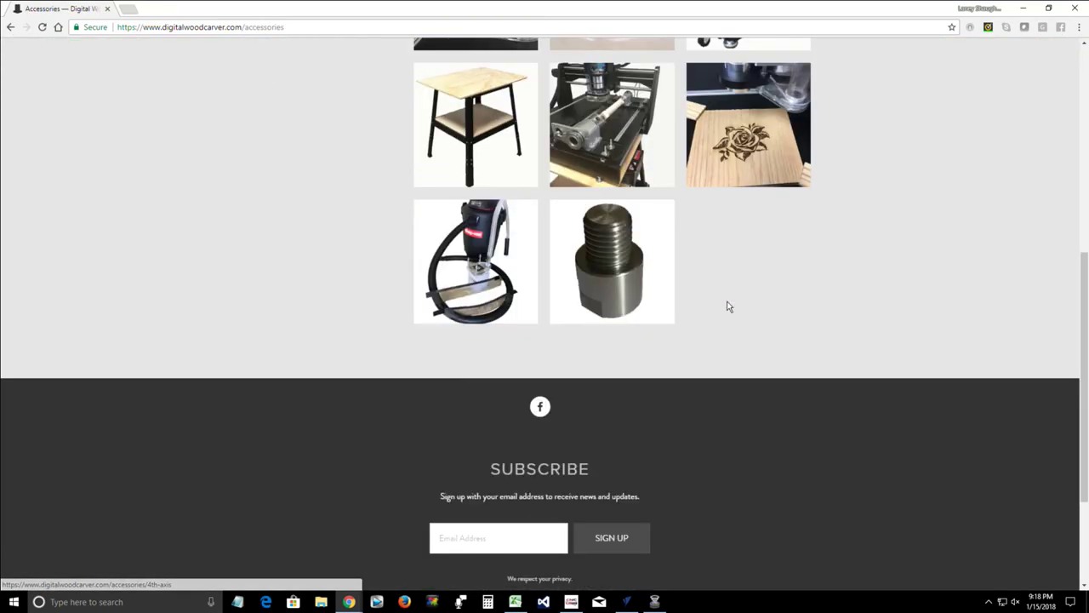
scroll(729, 306, up, 3)
scroll(728, 306, up, 3)
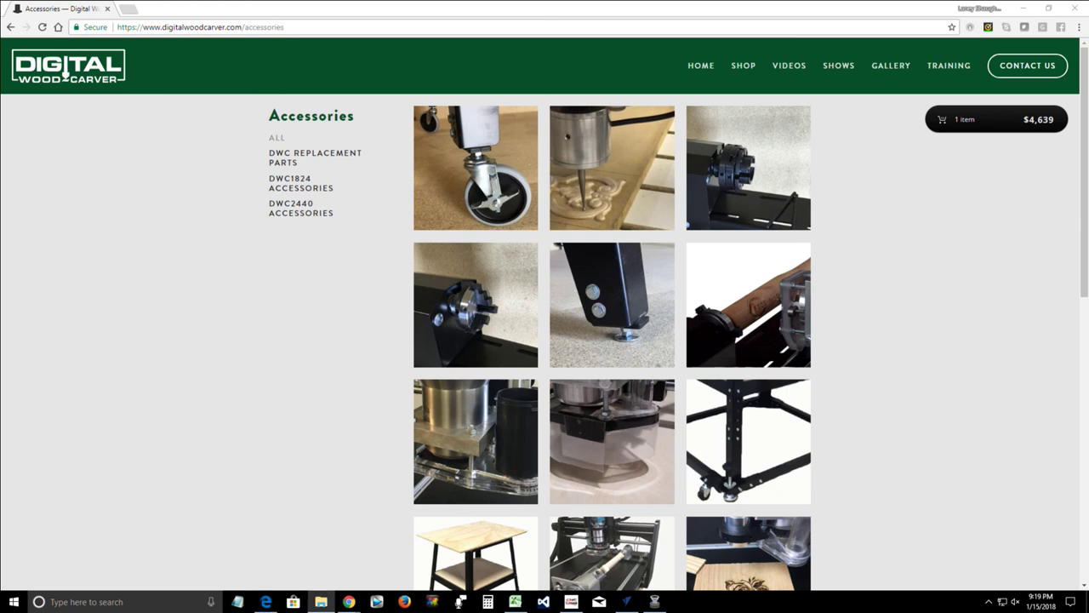
click(349, 601)
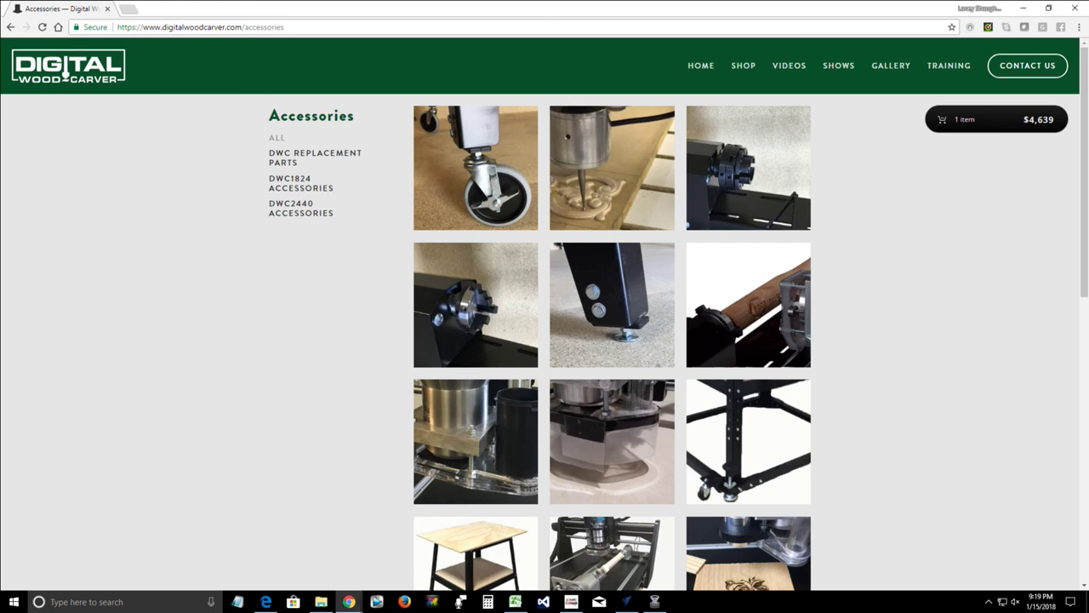
click(1074, 8)
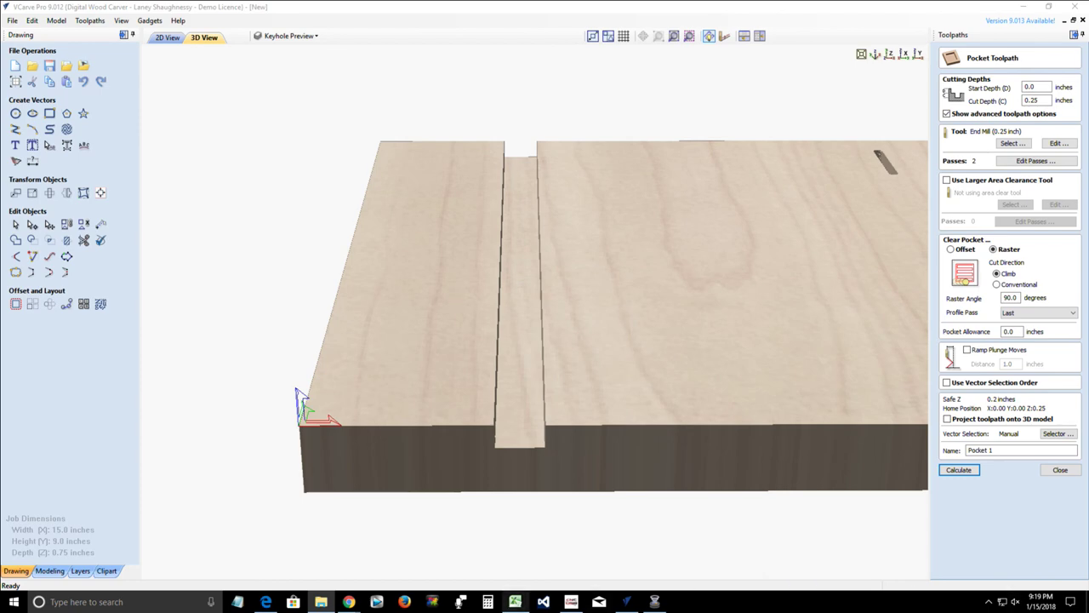
- Switch to the Chrome window showing WebEx Event Center's My Event Recordings list
mouse_move(345, 603)
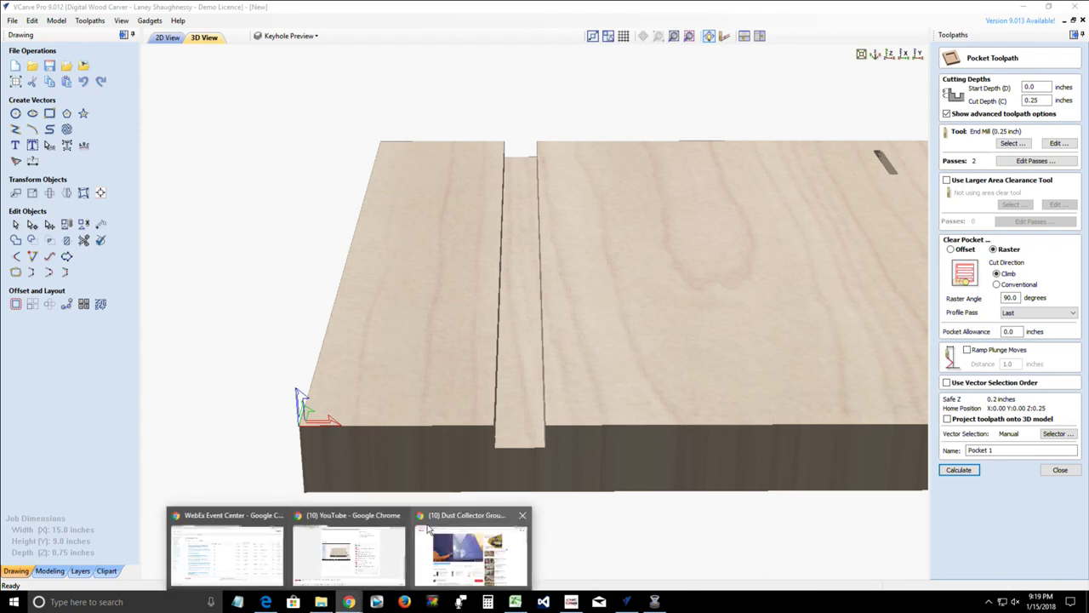
mouse_move(324, 523)
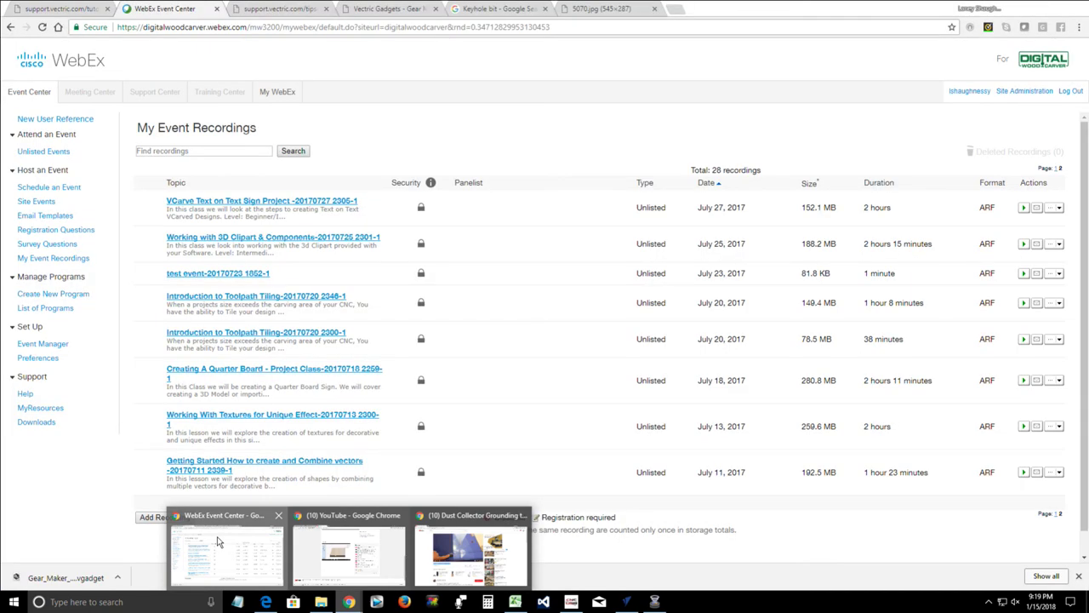
click(227, 553)
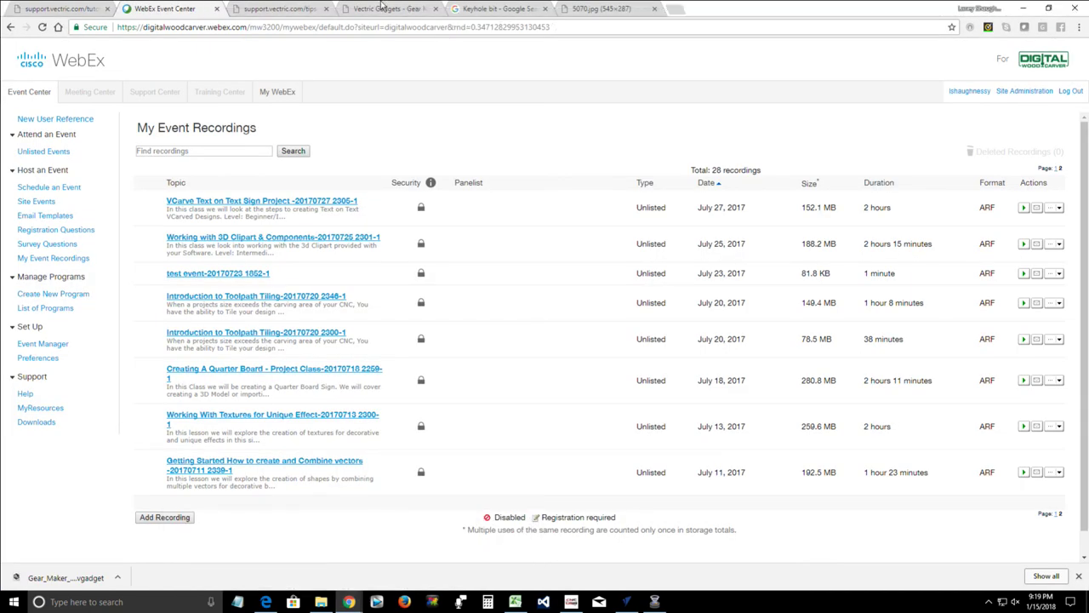
- Load the Digital Wood Carver home page in a new Chrome tab
click(676, 9)
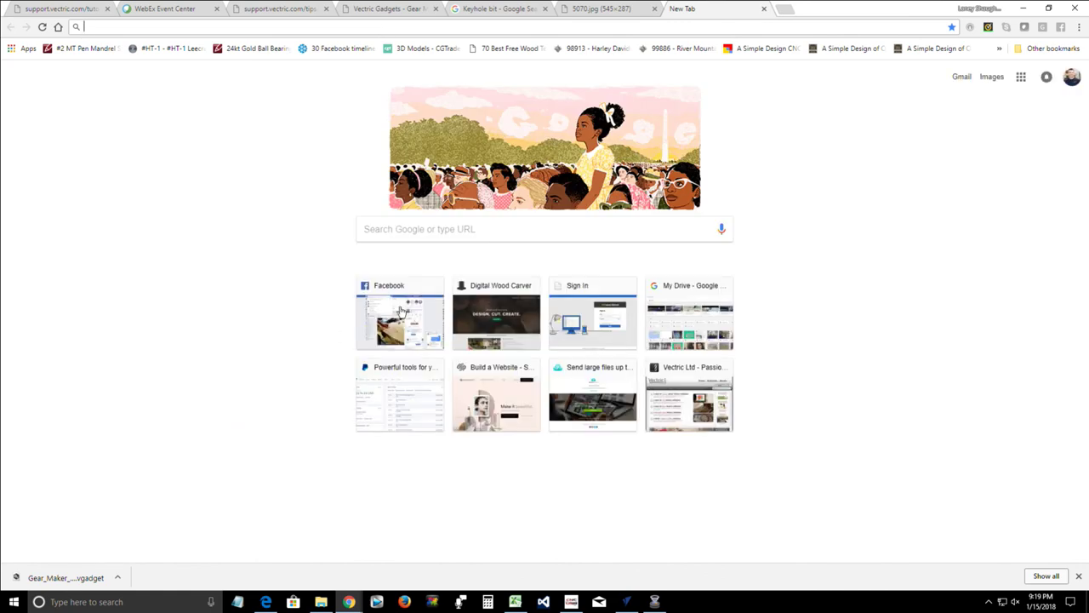
click(483, 287)
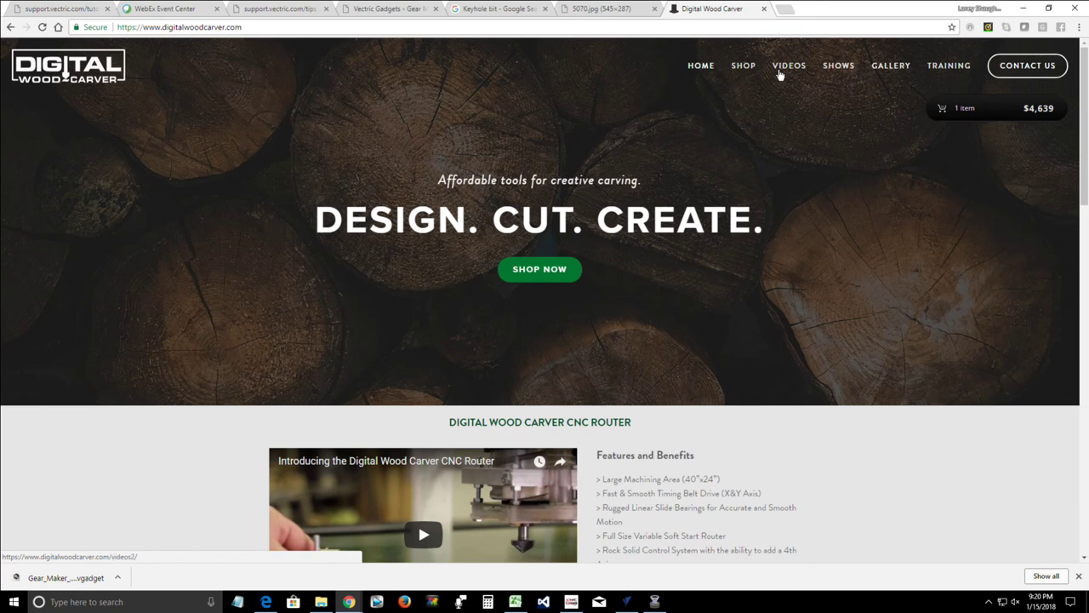
- Go to the shop and open the Replacement Parts category
click(747, 72)
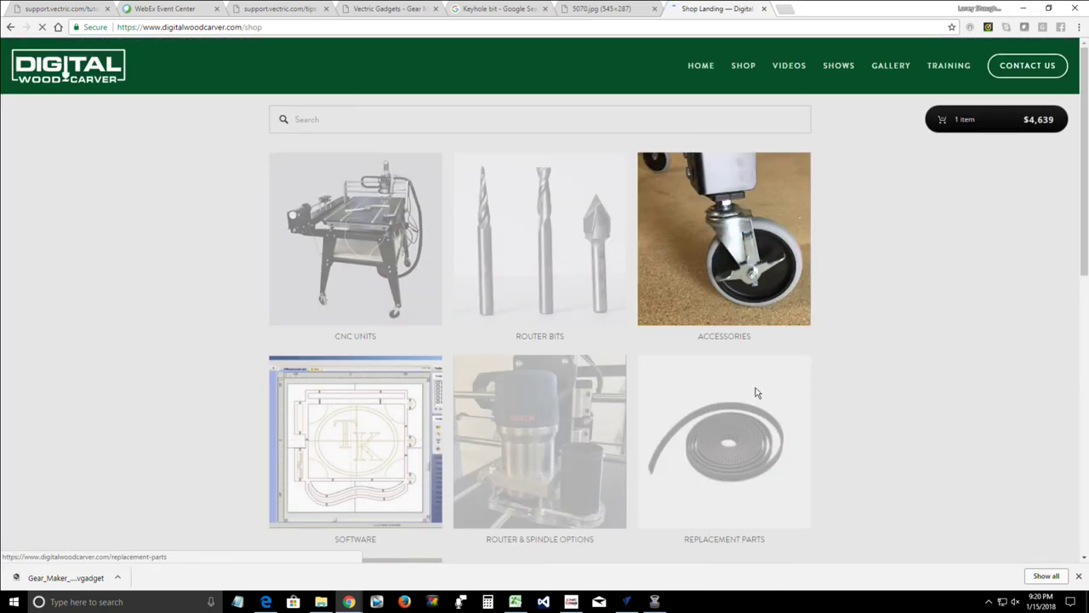
scroll(754, 374, down, 3)
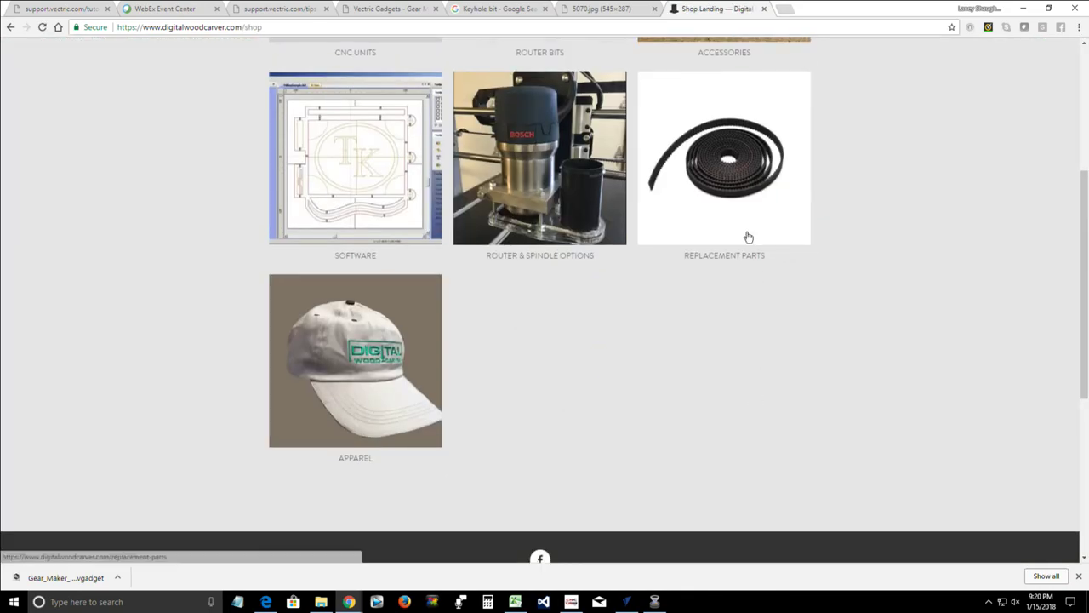
scroll(760, 246, up, 1)
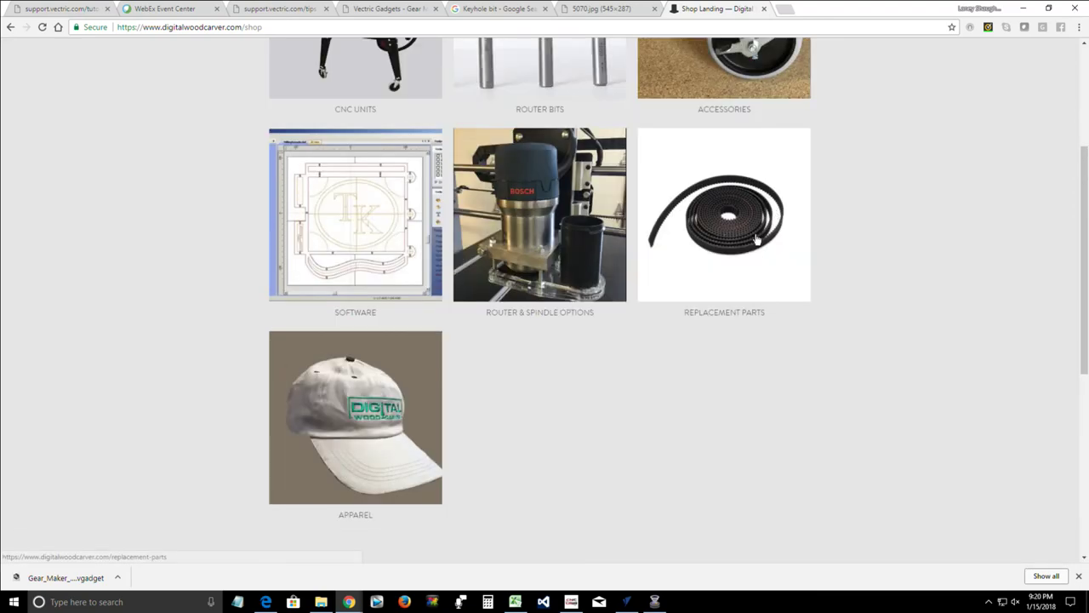
click(755, 237)
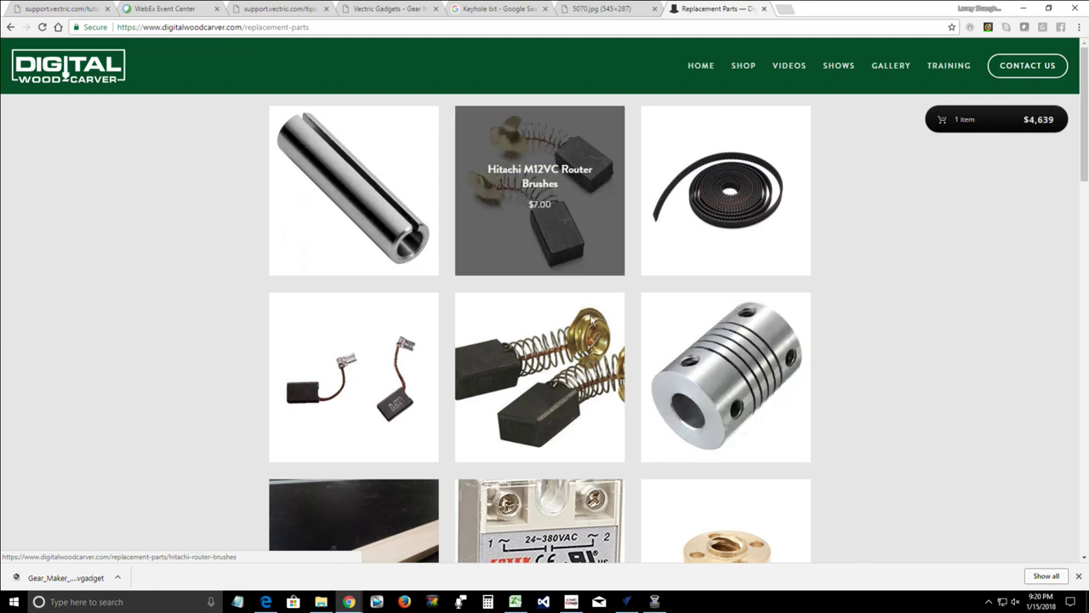
- Scroll through the replacement parts products, then return to the shop category page
scroll(714, 392, down, 3)
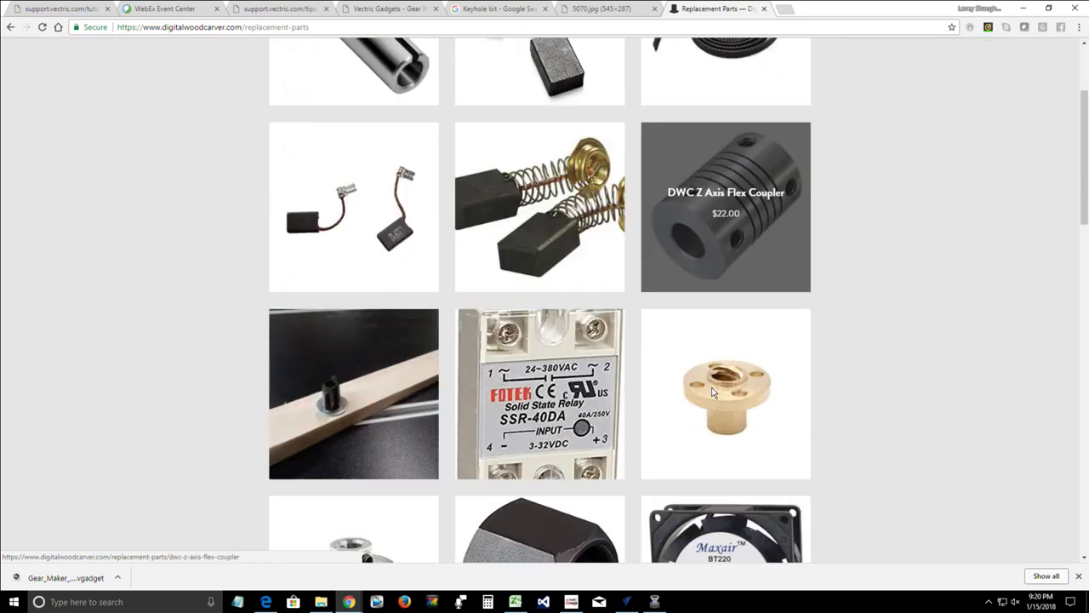
scroll(714, 393, down, 2)
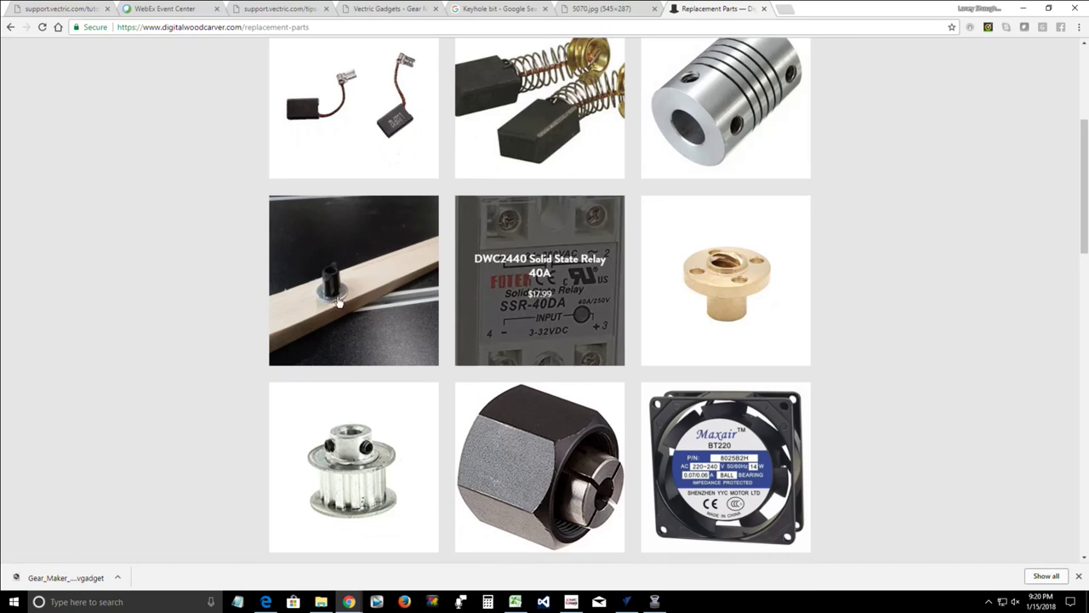
scroll(345, 303, down, 2)
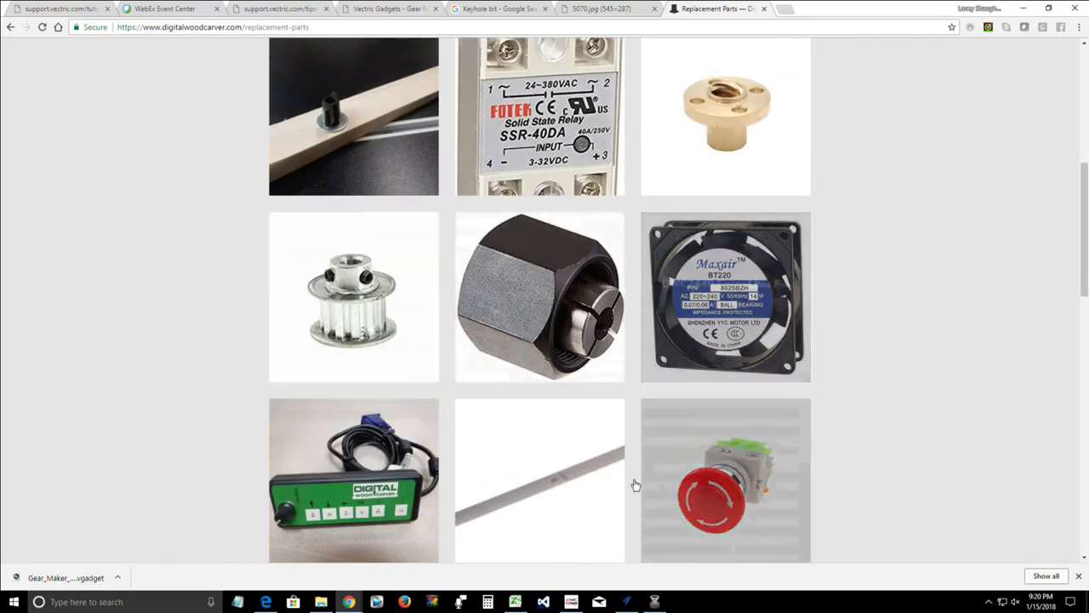
scroll(633, 482, down, 2)
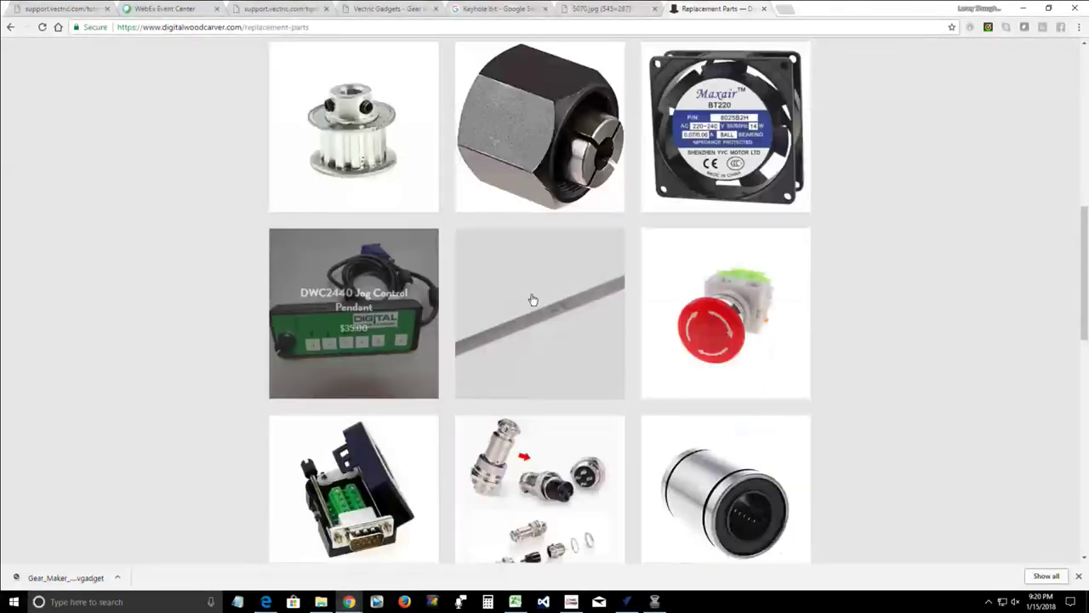
scroll(719, 339, down, 3)
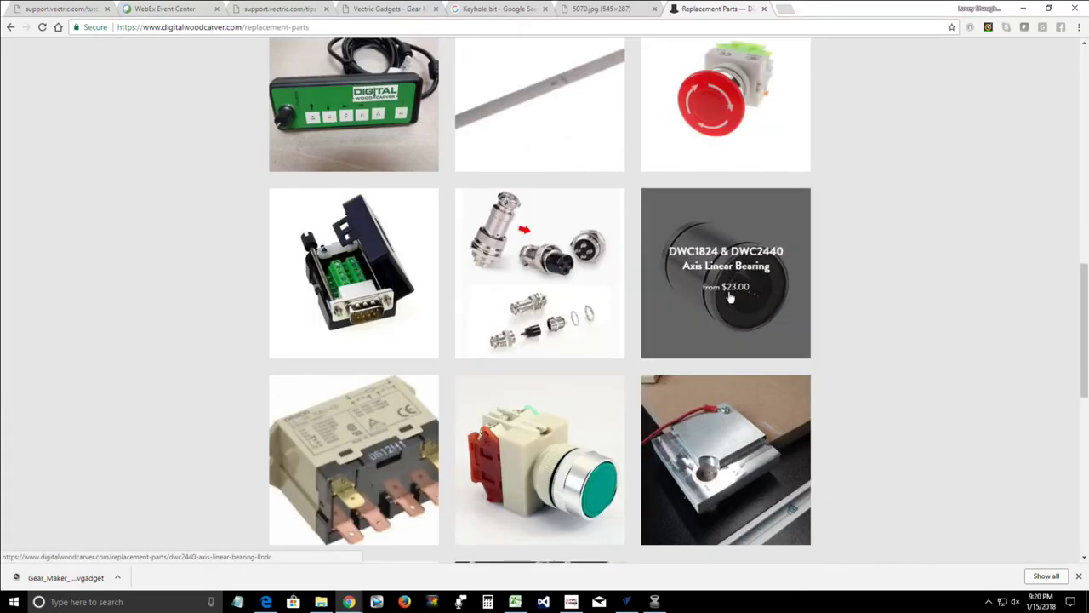
scroll(666, 365, down, 3)
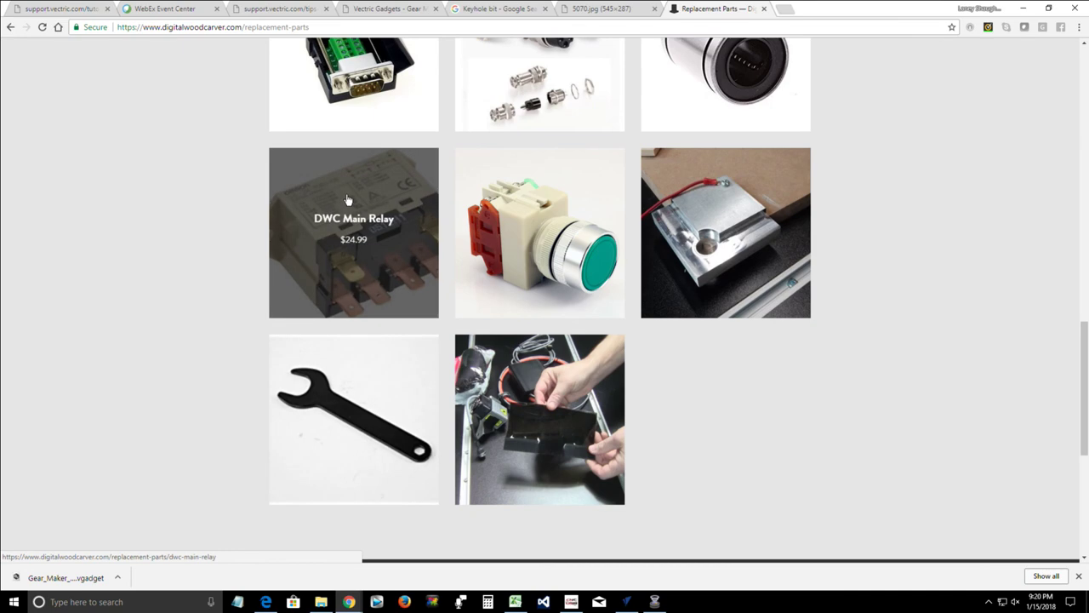
scroll(553, 272, up, 7)
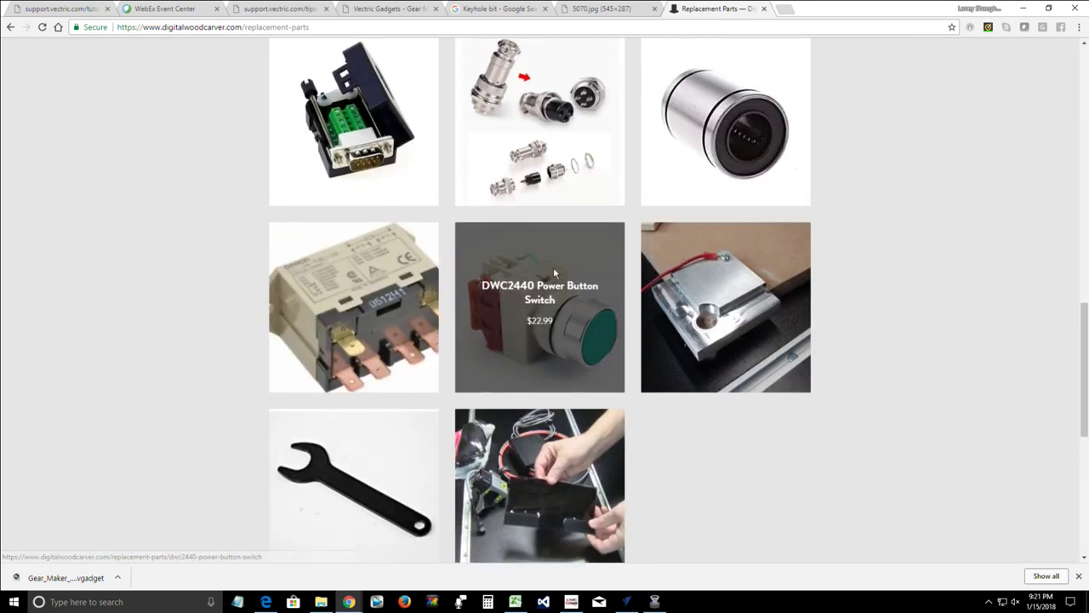
scroll(555, 277, up, 5)
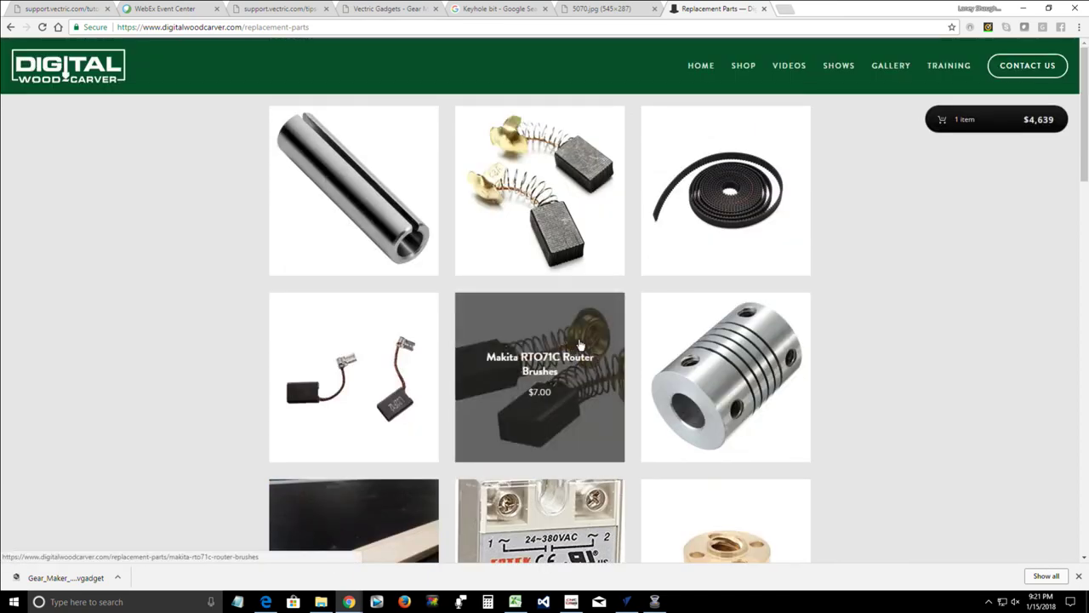
scroll(568, 349, down, 10)
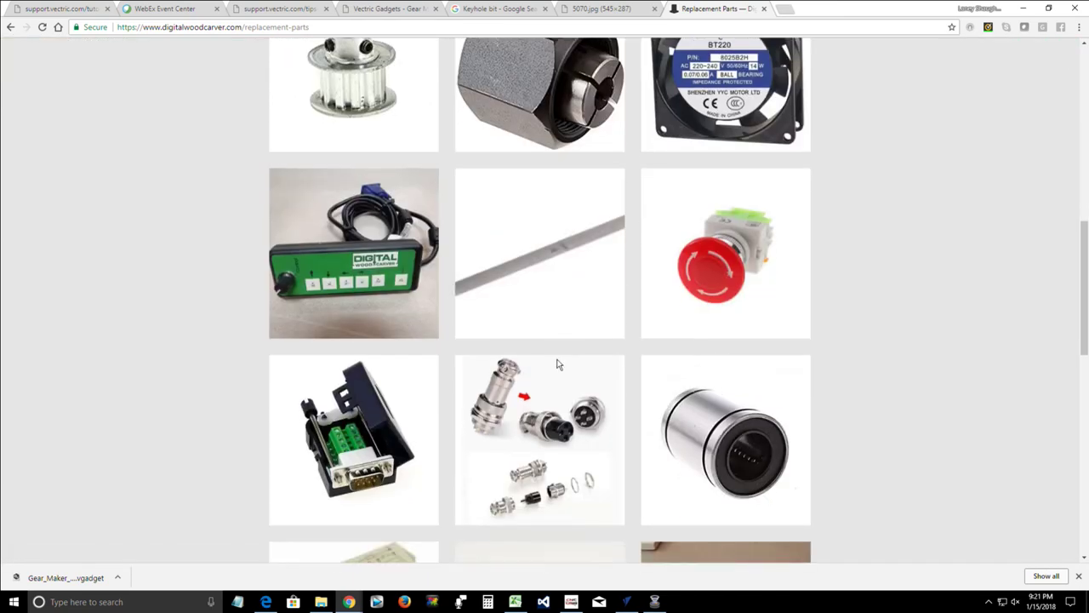
scroll(583, 380, down, 3)
scroll(583, 380, up, 9)
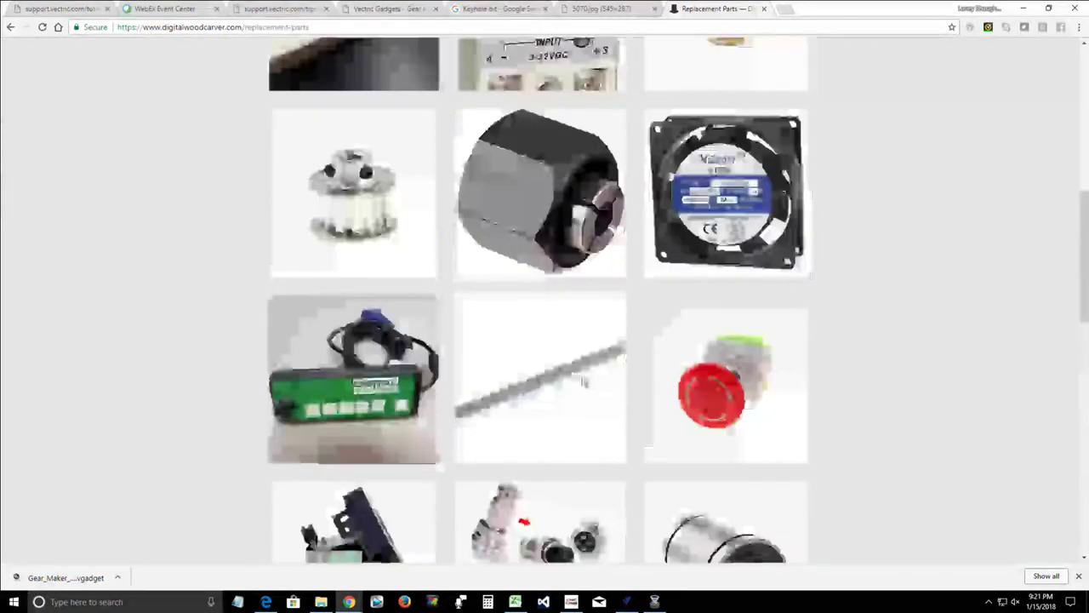
scroll(931, 292, up, 5)
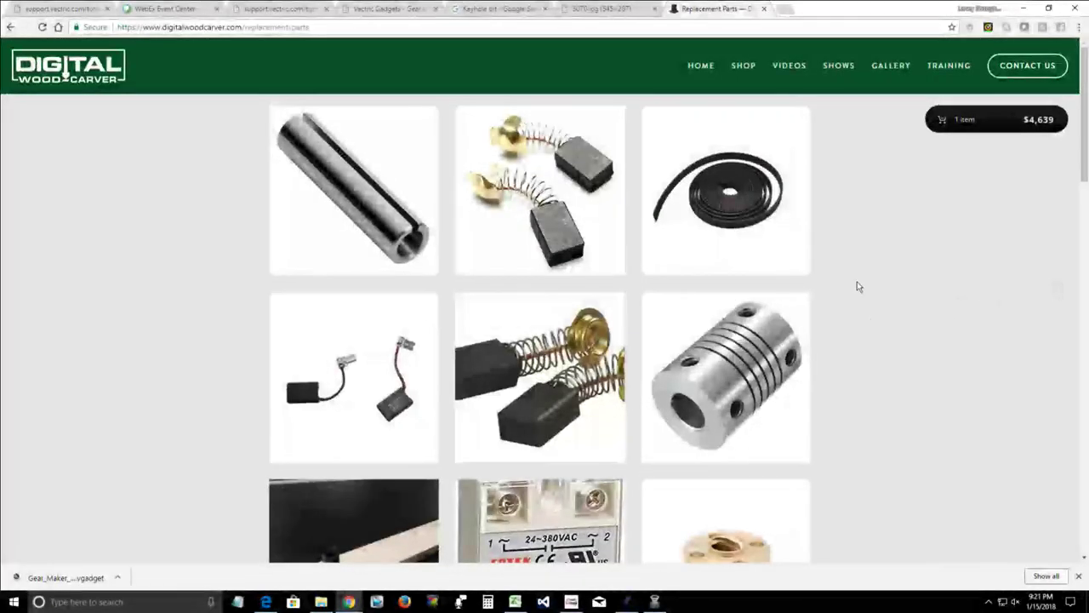
click(745, 67)
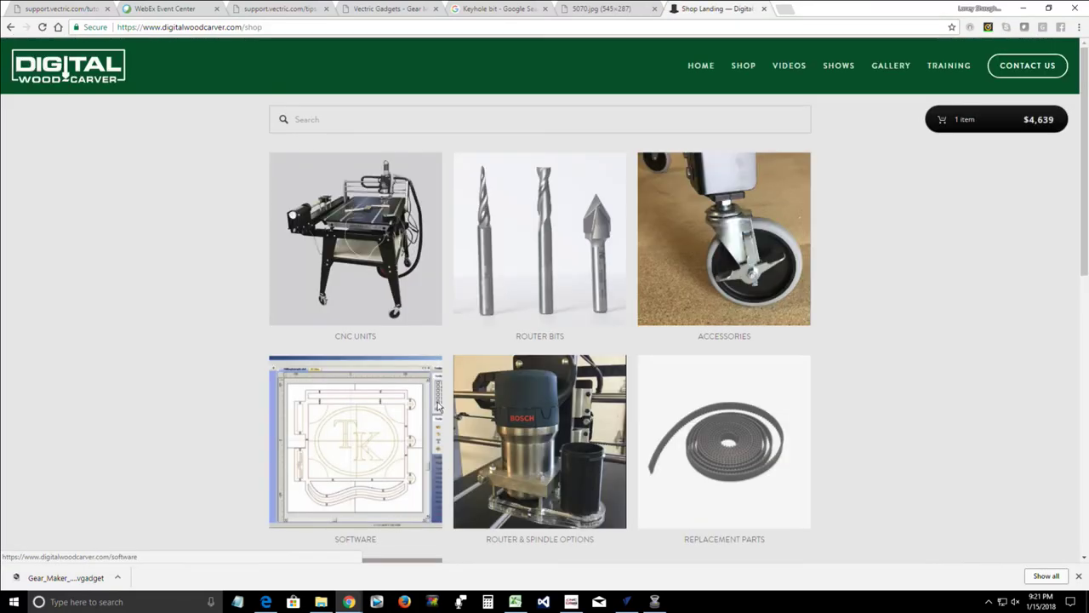
- Open the shop's Apparel category showing the logo cap
scroll(439, 407, down, 3)
click(399, 386)
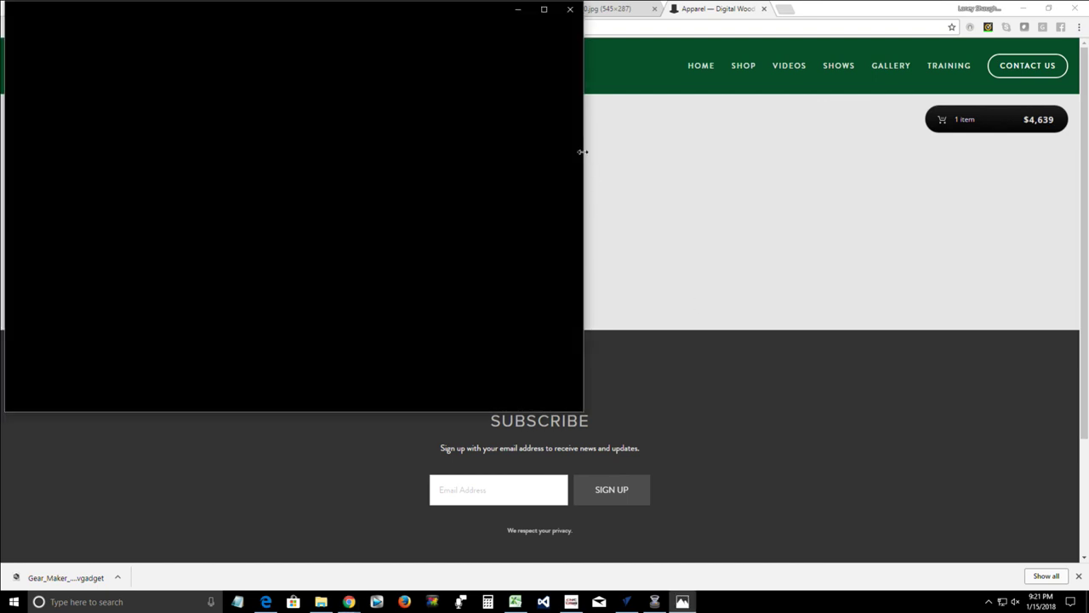
- Maximize Windows Photos and browse the green jacket photos from IMG_0113 to IMG_0110
click(546, 10)
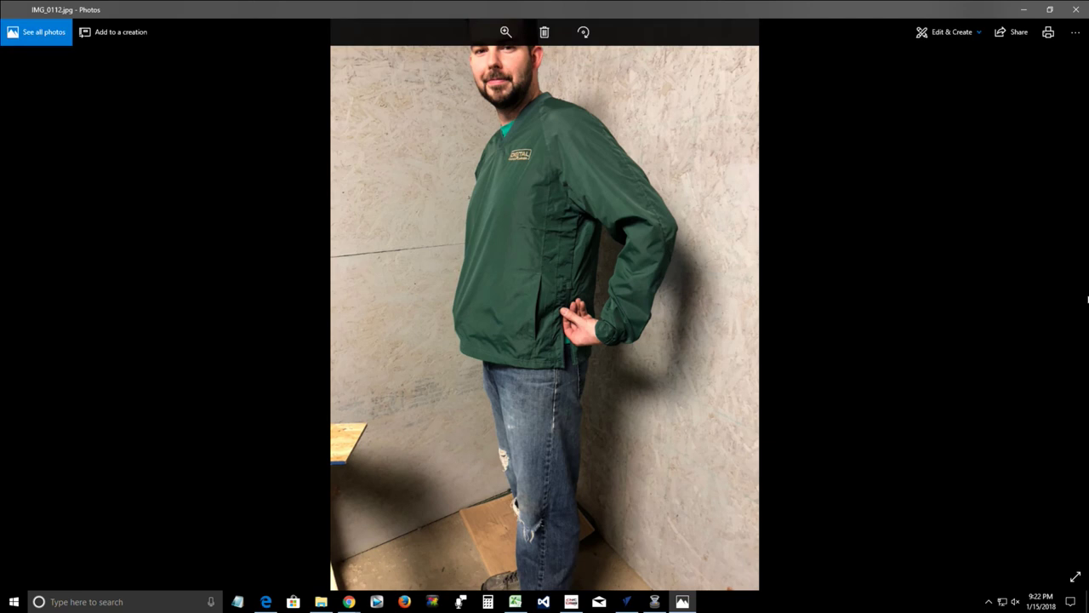
click(1076, 579)
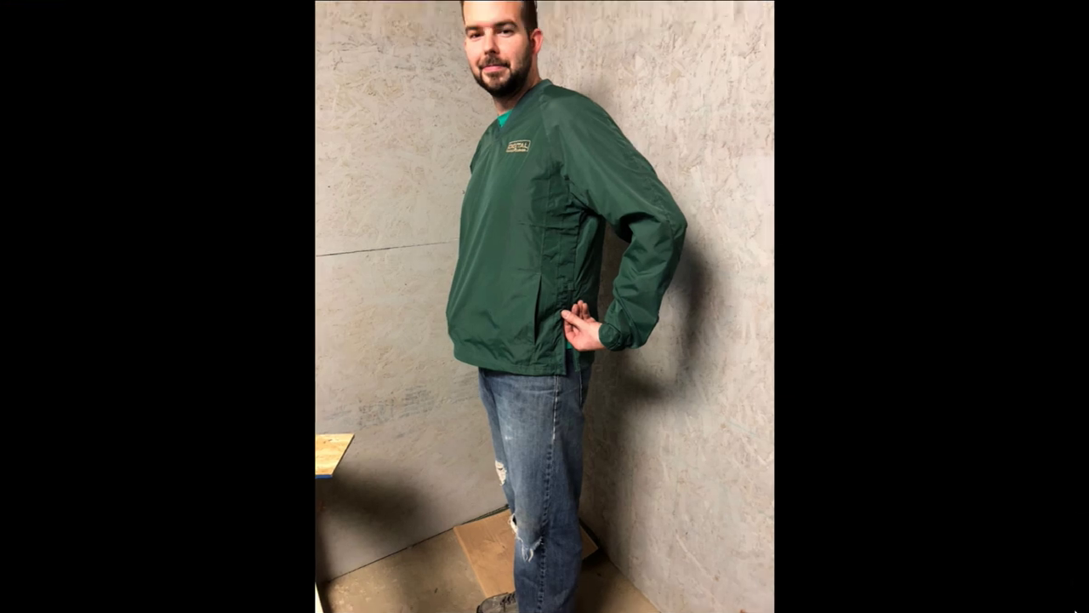
click(914, 22)
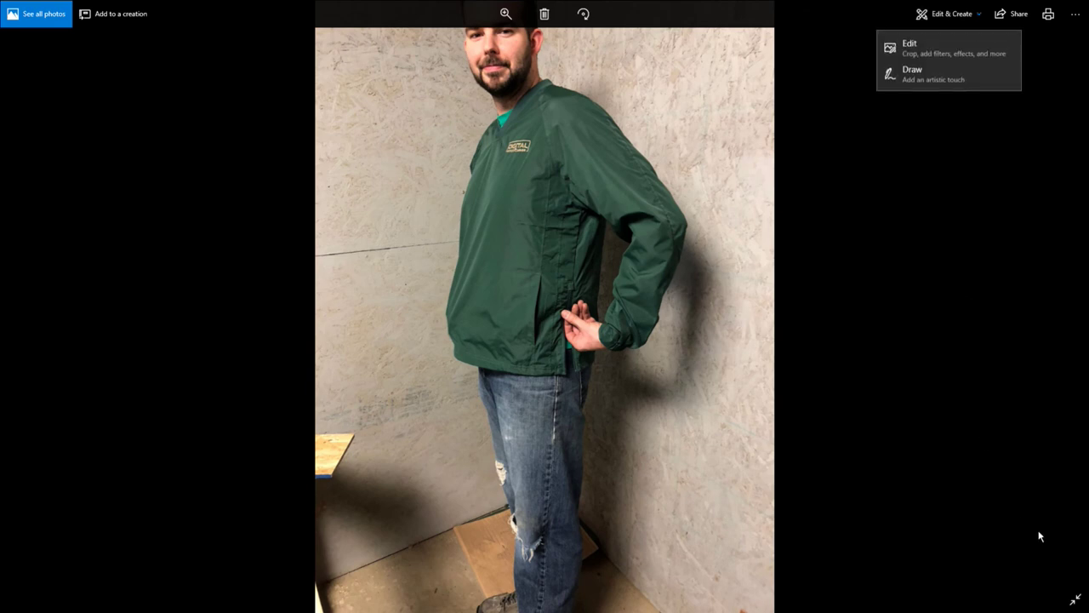
click(1069, 604)
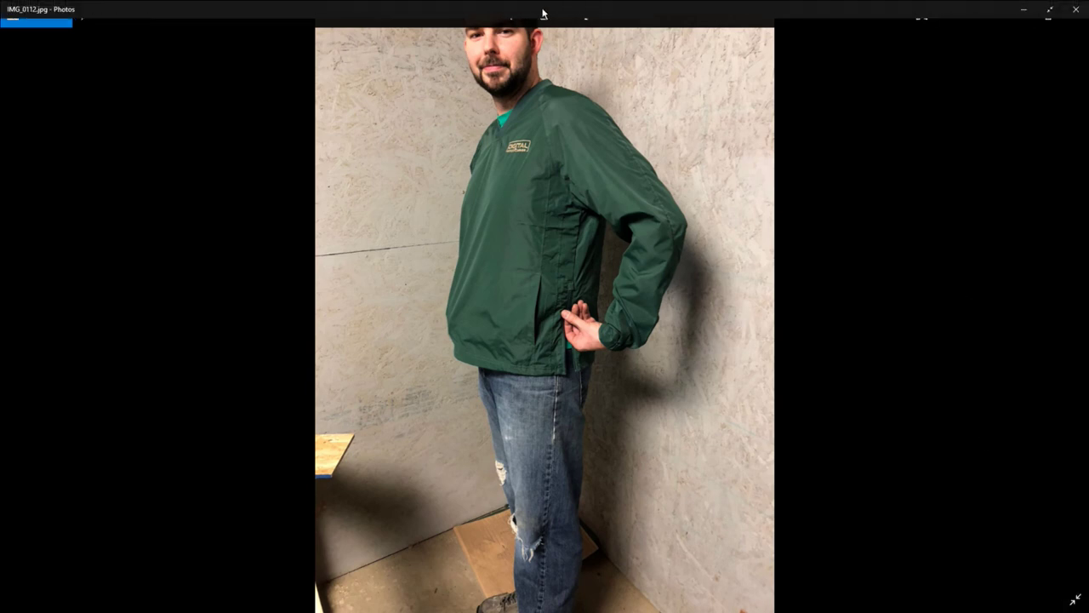
click(1076, 8)
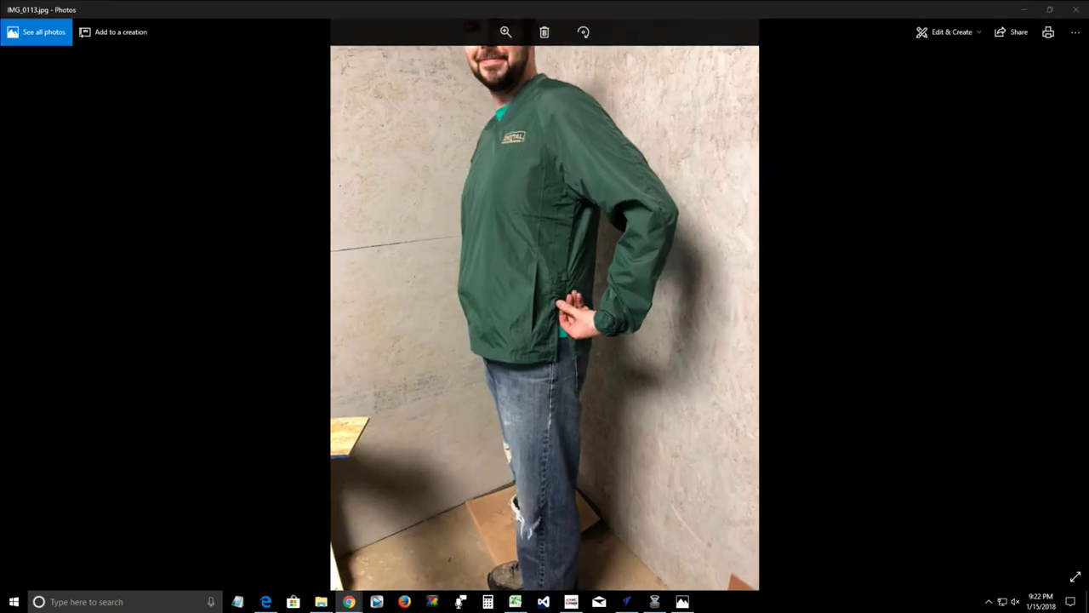
click(1075, 8)
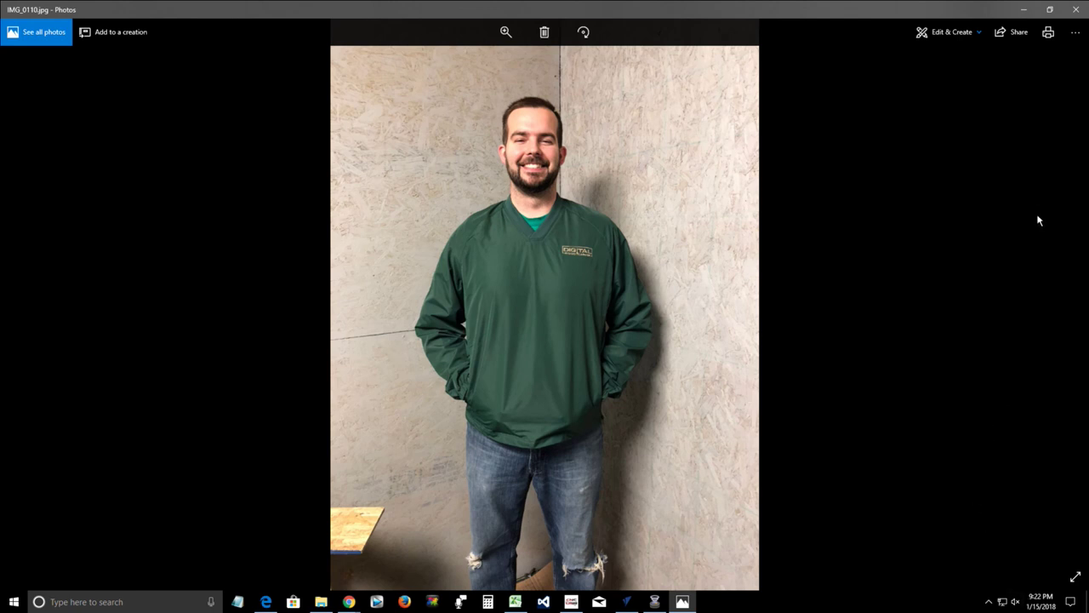
- Close Windows Photos to return to the Apparel page listing the $9.99 DWC Ball Cap
click(1076, 10)
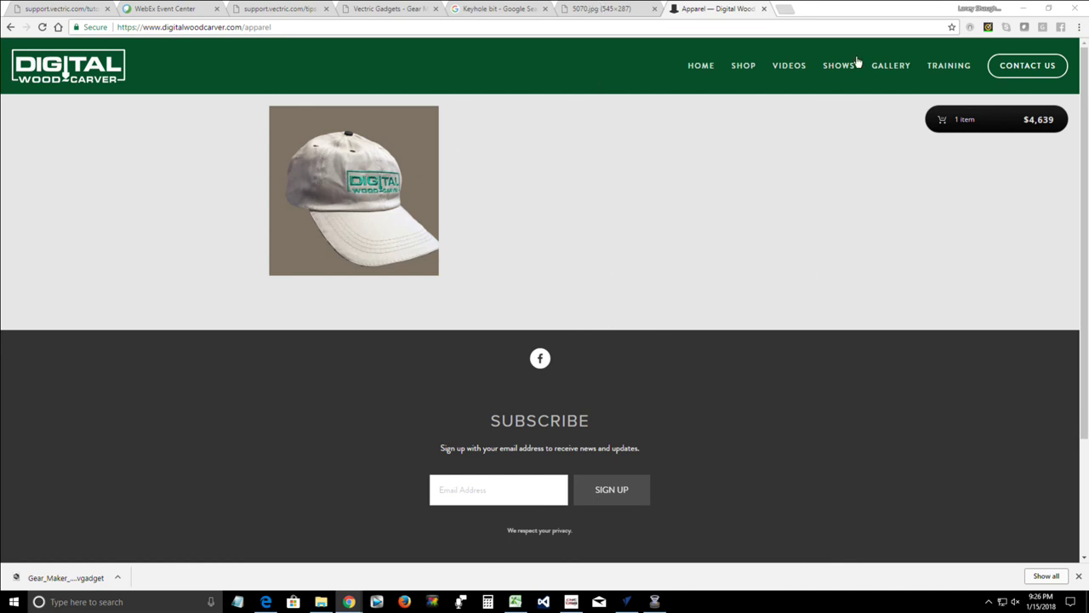
- From the Video Gallery, play the 29:09 CNC Tutorial on setting up the DWC 4th Axis
click(790, 68)
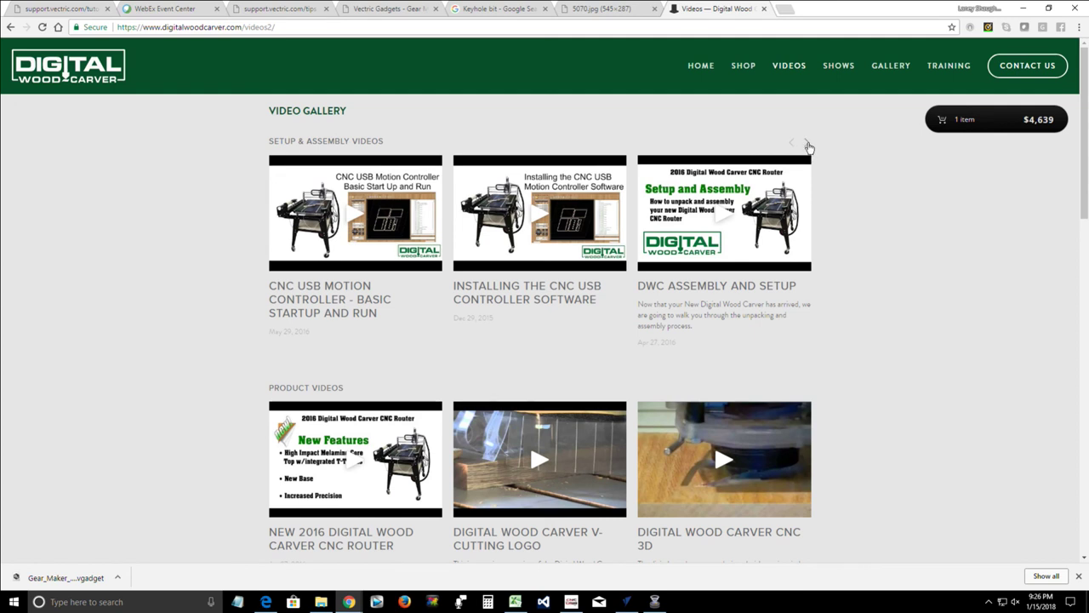
click(807, 146)
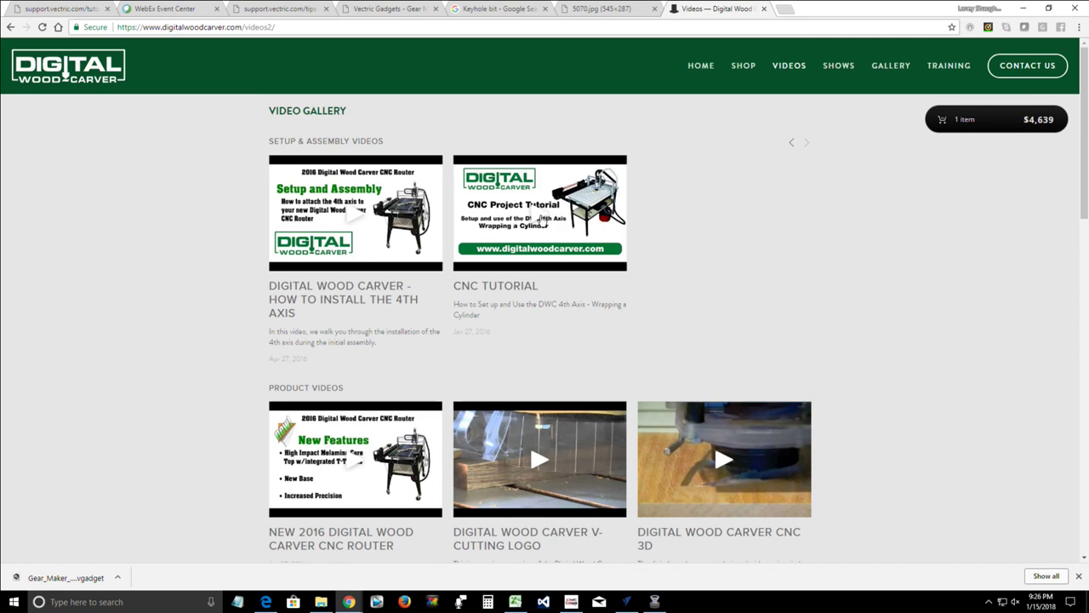
click(541, 219)
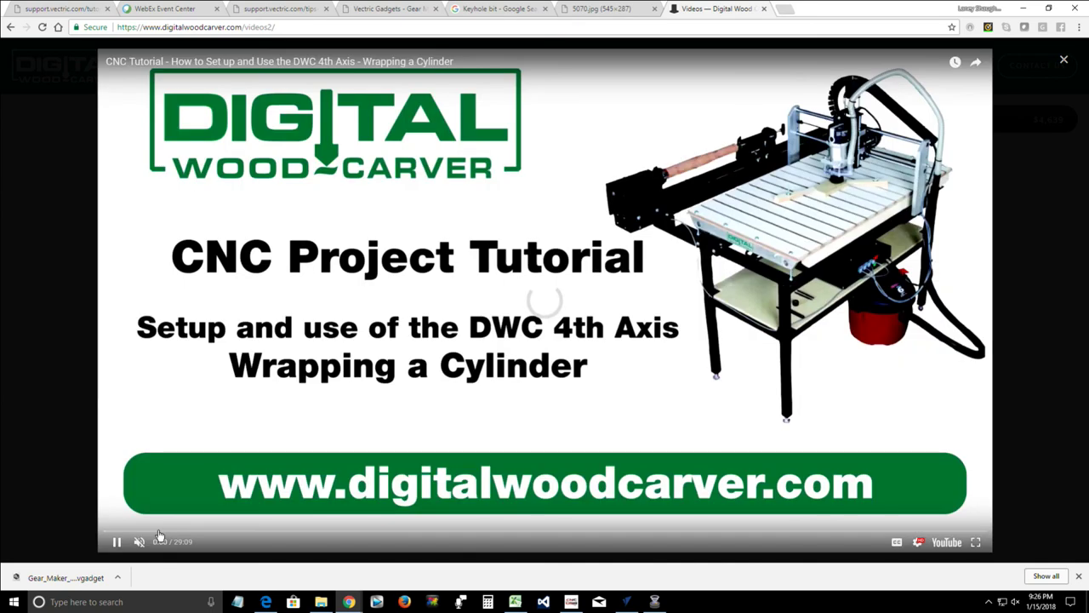
- Skim the 4th-axis tutorial ahead to 11:03, the Wrap Mode Formula Worksheet showing 694.847 steps per inch
click(120, 533)
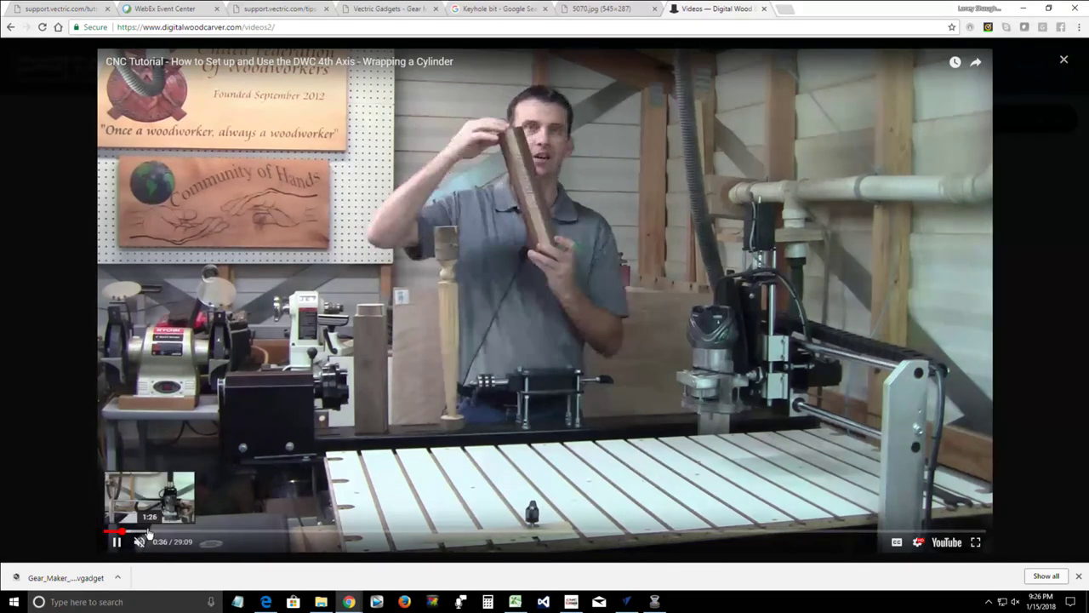
click(149, 533)
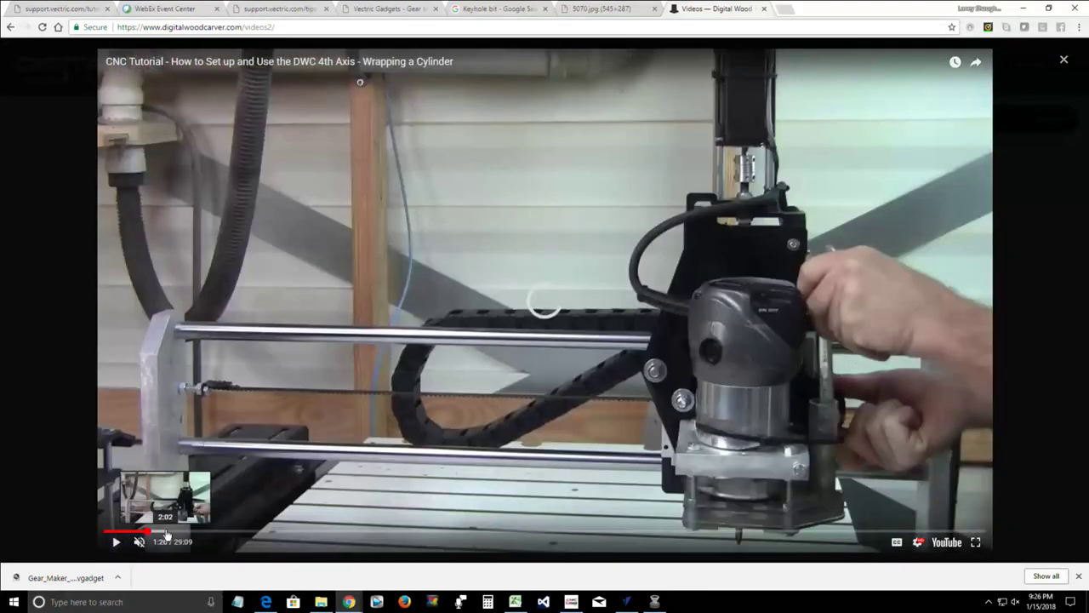
click(165, 534)
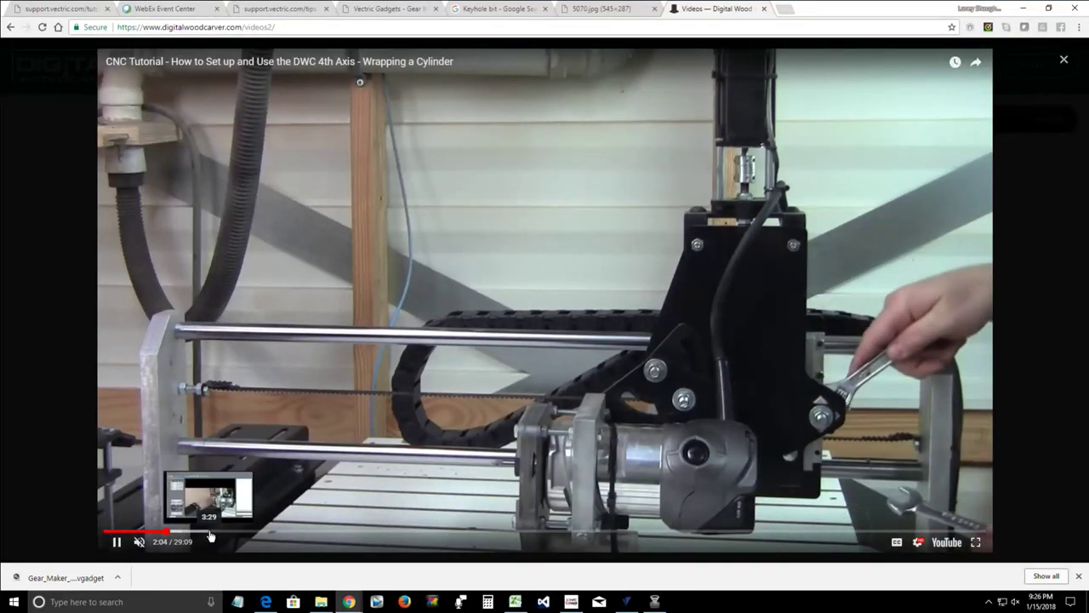
click(210, 534)
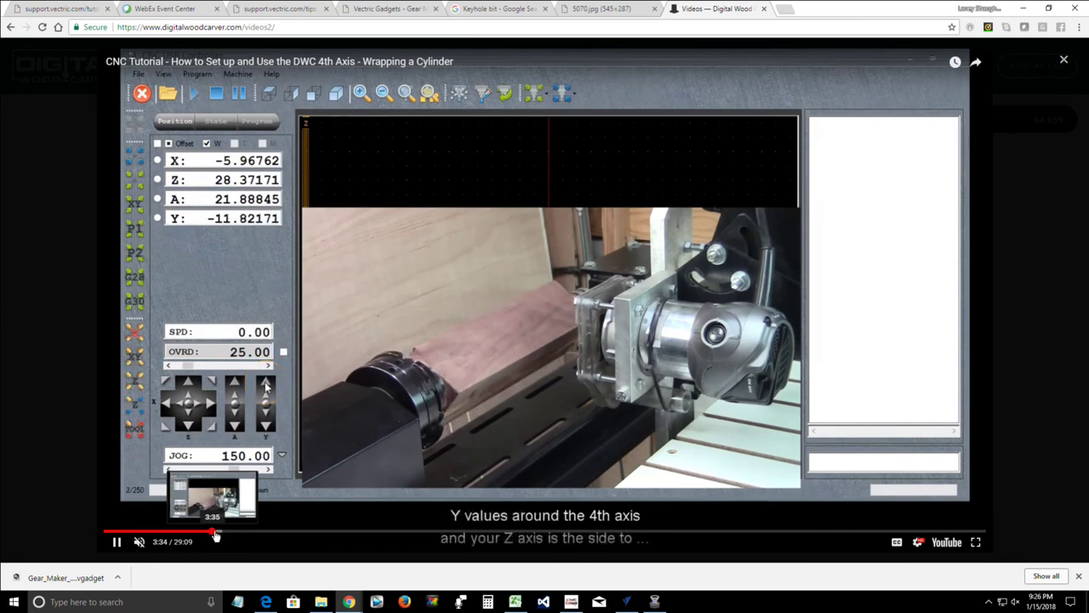
click(269, 532)
click(451, 457)
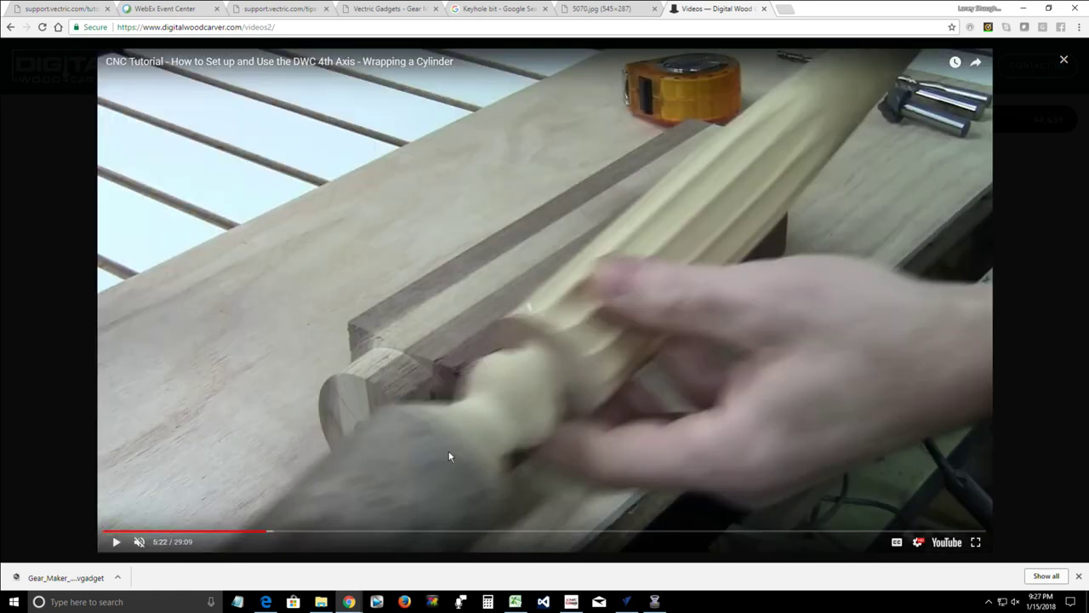
click(449, 457)
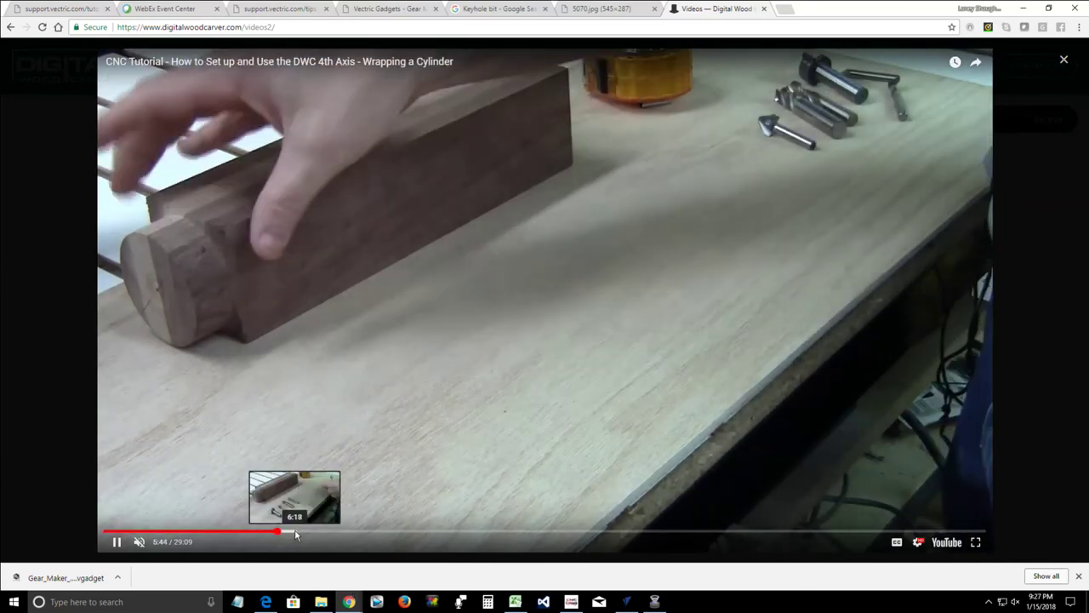
click(296, 533)
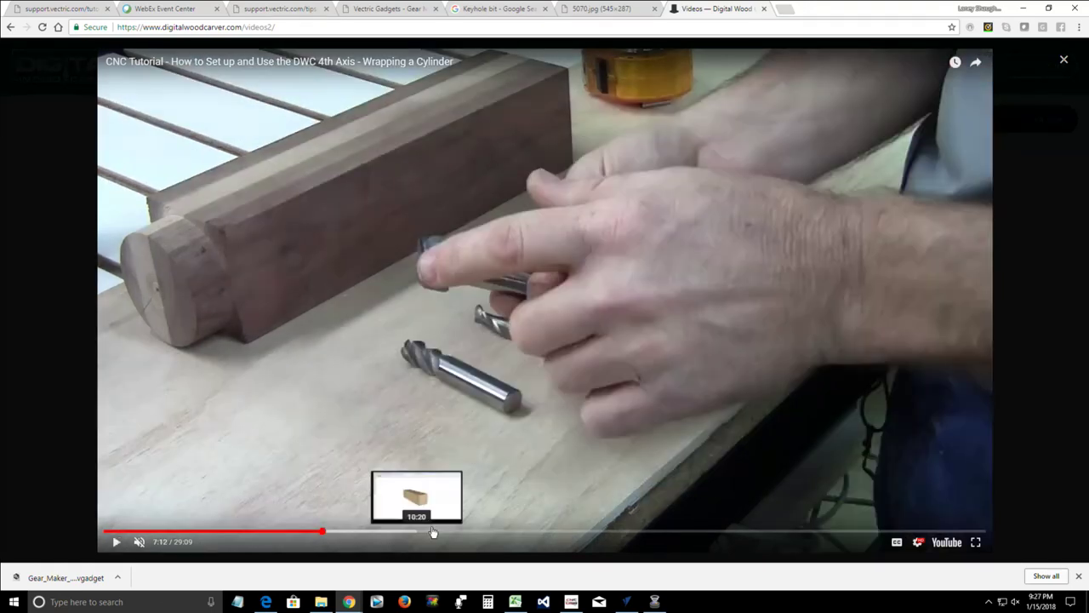
click(436, 533)
key(space)
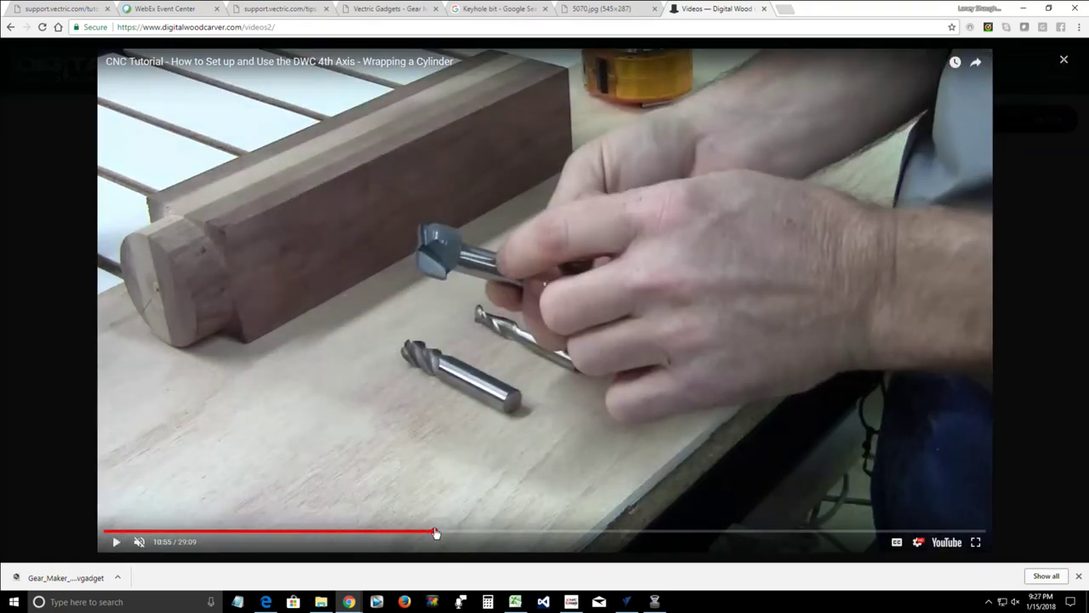
key(space)
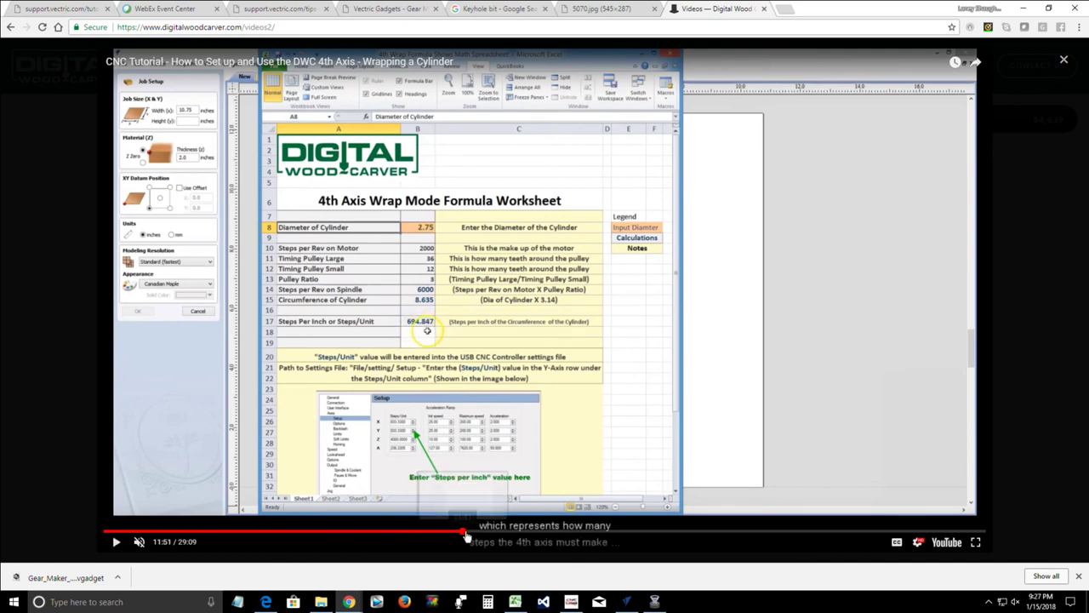
- Skim the tutorial through 11:51, 13:11, 14:31, 17:52 and 23:29, then close the videos tab to reveal 5070.jpg
click(463, 533)
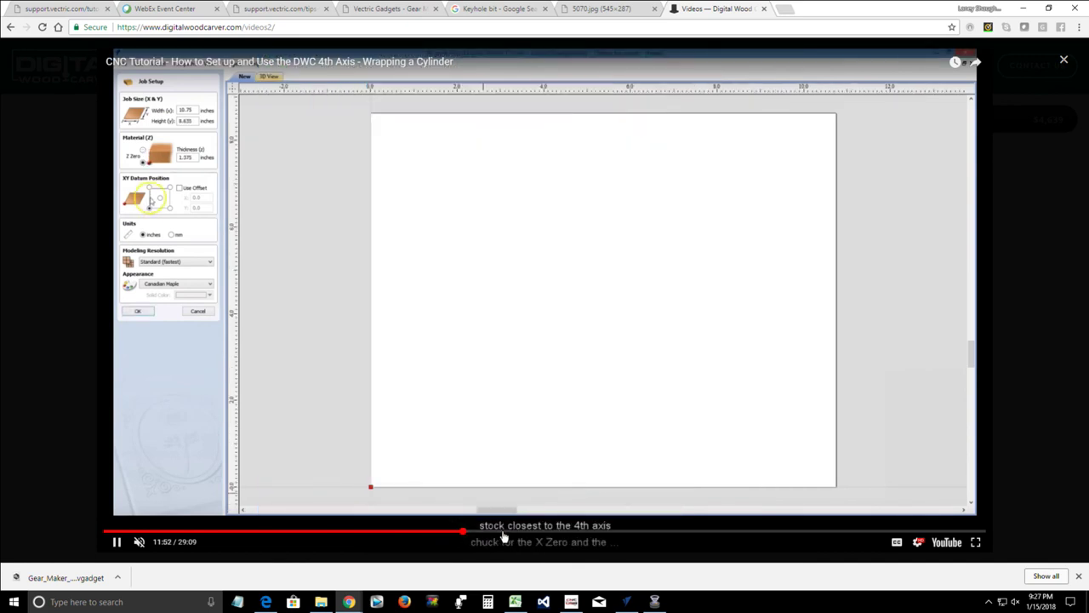
click(502, 533)
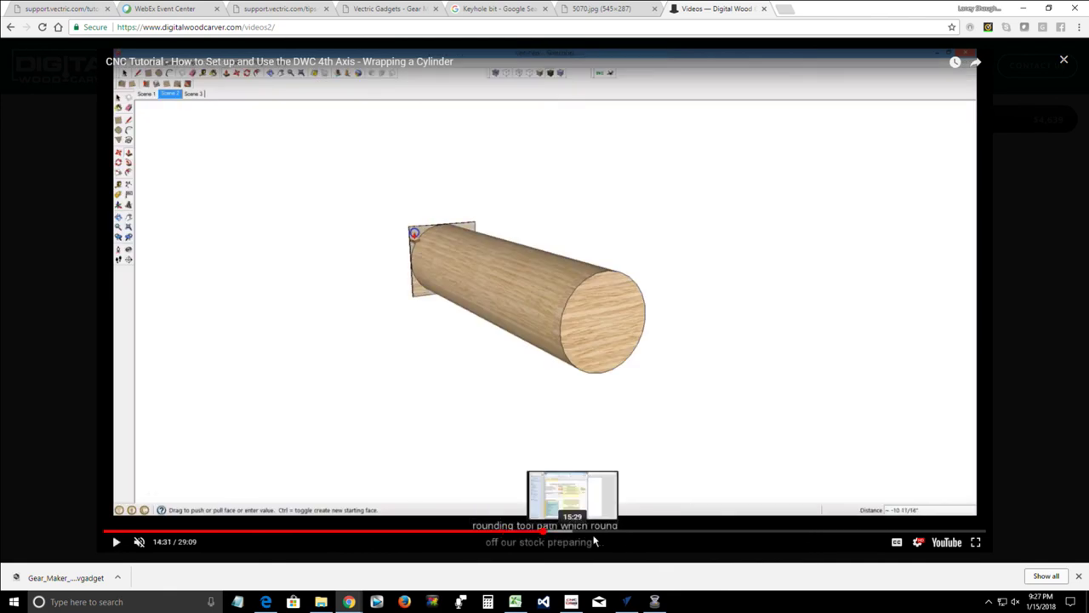
click(598, 534)
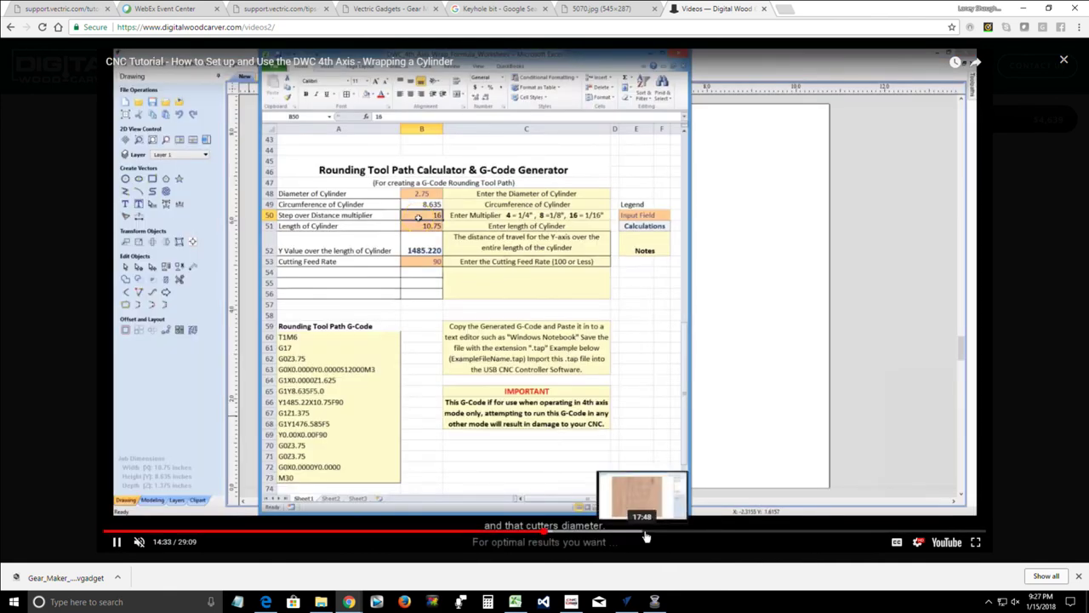
click(646, 534)
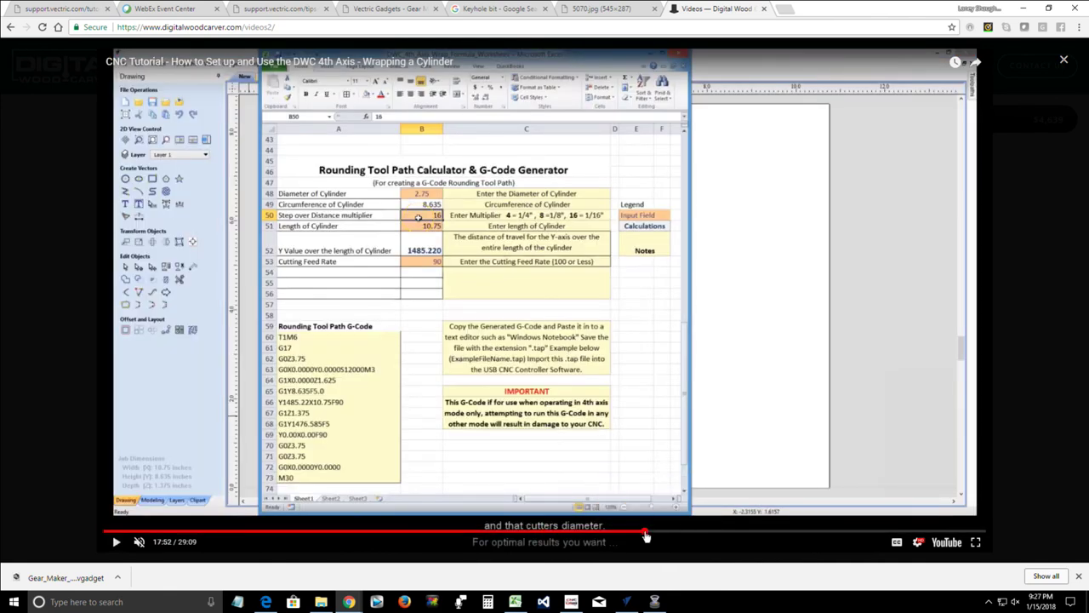
click(815, 535)
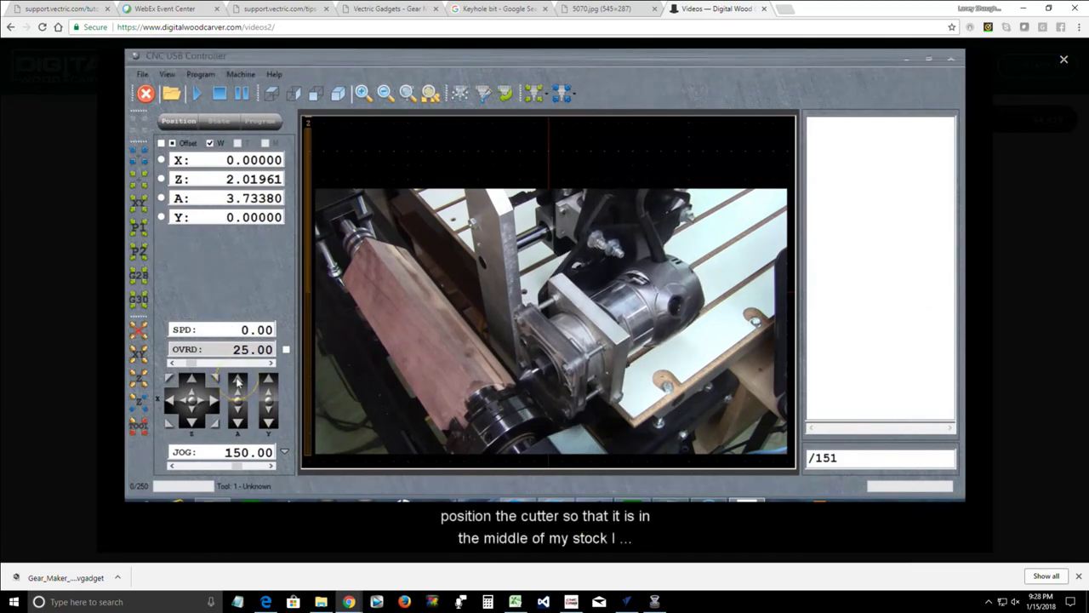
mouse_move(704, 549)
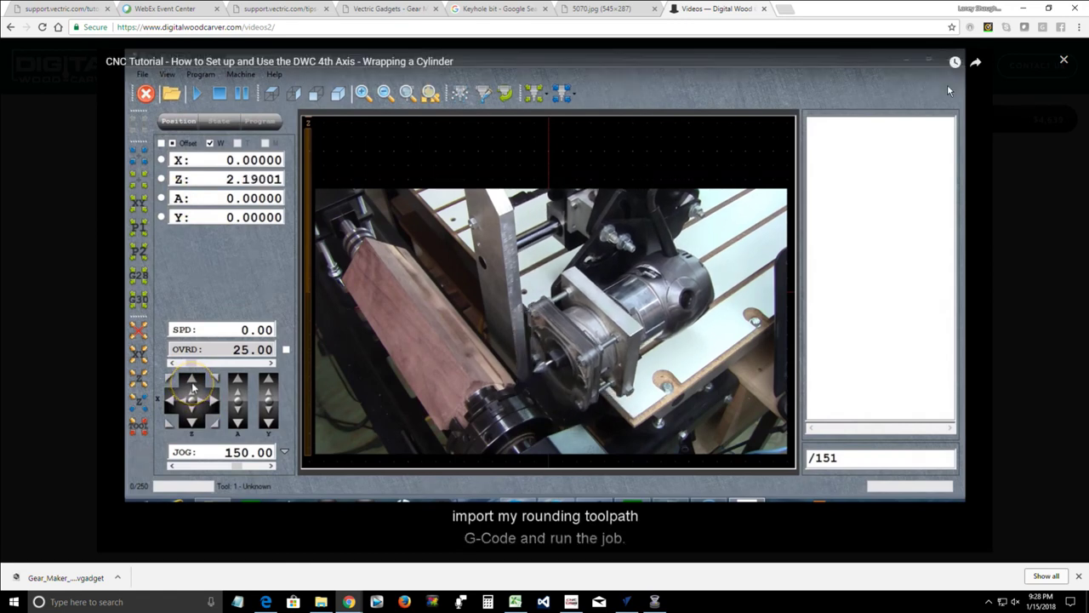
click(764, 9)
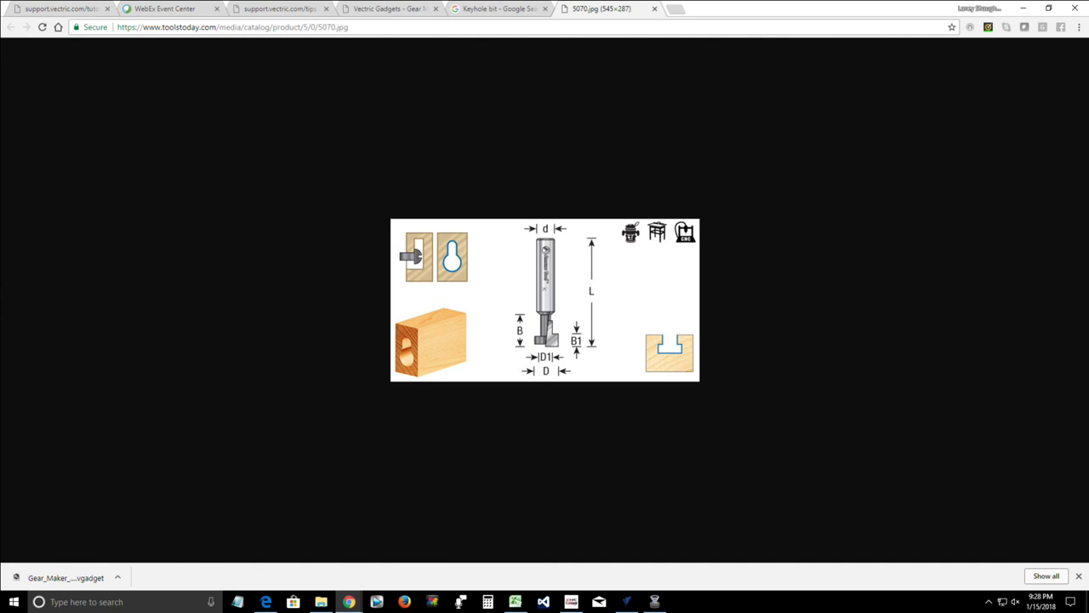
- Minimize Chrome to bring back VCarve Pro's Pocket 1 preview of the slotted board
click(1023, 7)
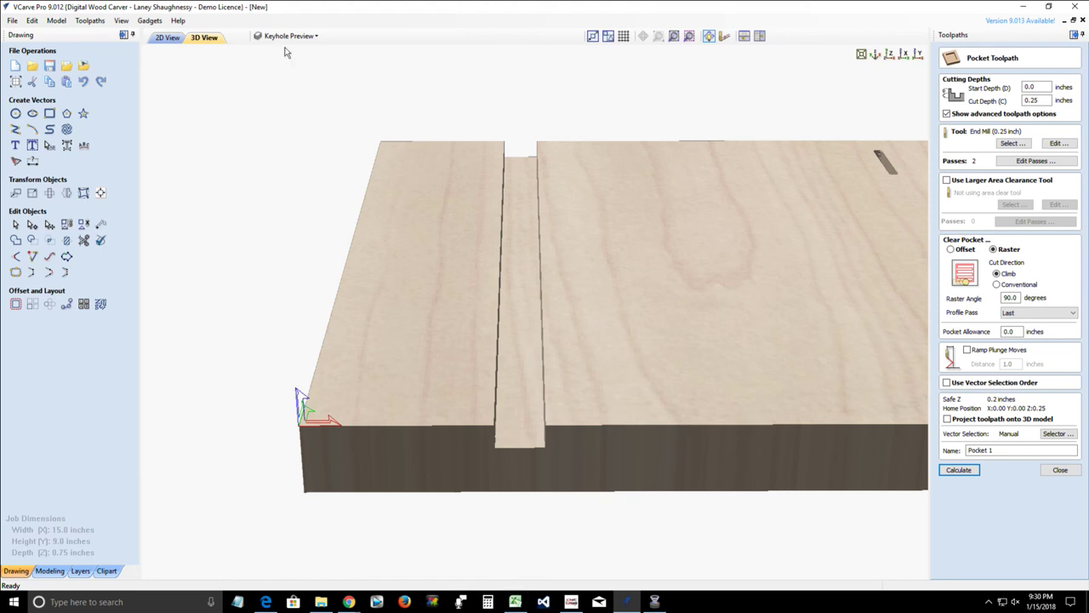
- Orbit the 3D view down to a low side angle of the 0.25-inch-deep pocket slot
mouse_move(663, 347)
mouse_down()
mouse_move(657, 290)
mouse_move(640, 502)
mouse_move(646, 354)
mouse_up()
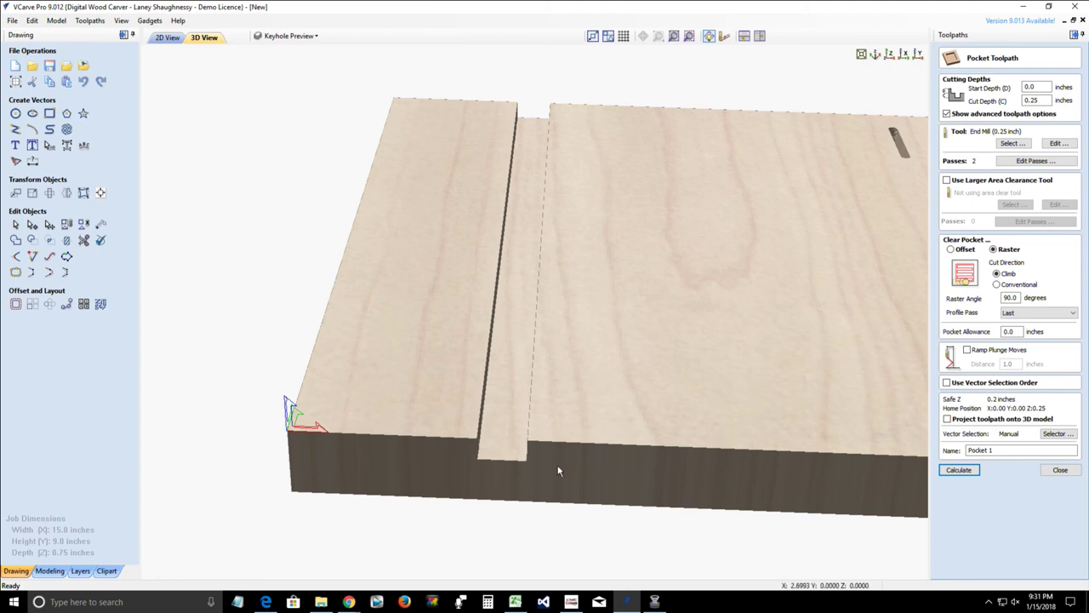
drag(499, 465, 523, 499)
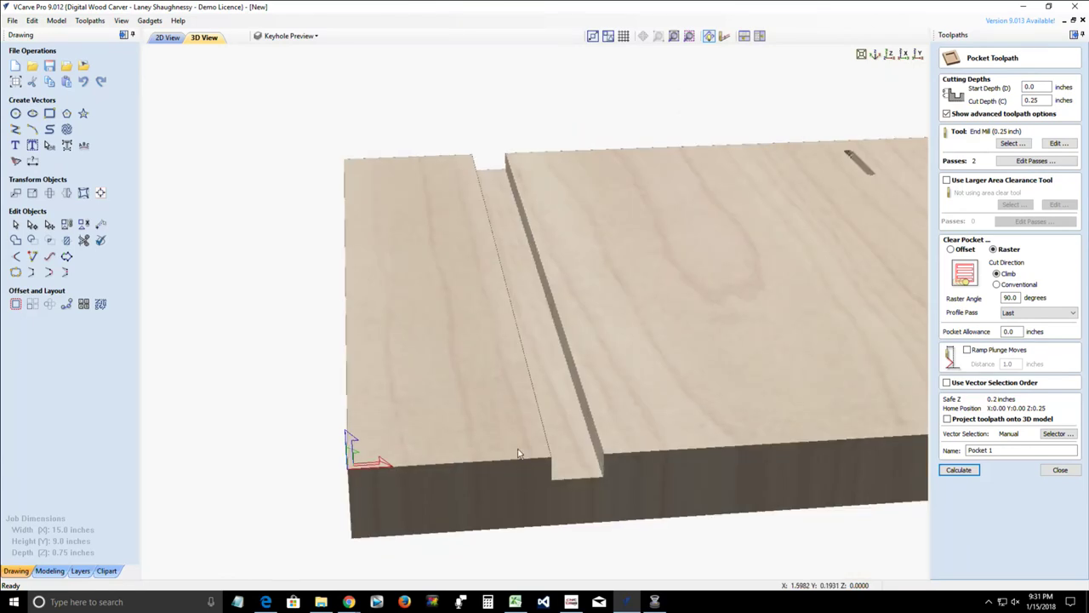